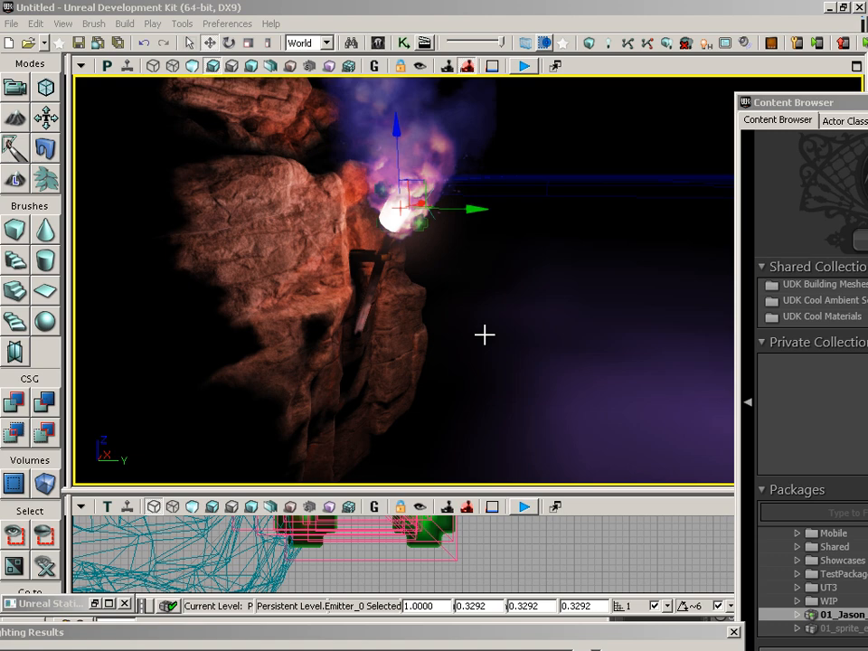
- Try a point light on the terrain beside the torch, raised to flame height, and delete it
{"action": "right_click", "coordinate": [552, 388]}
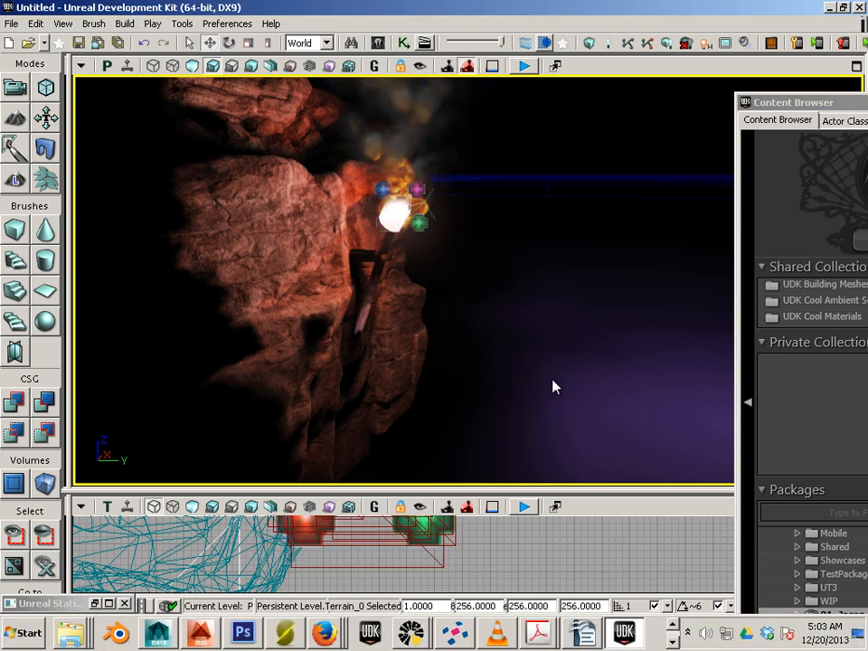
{"action": "mouse_move", "coordinate": [697, 512]}
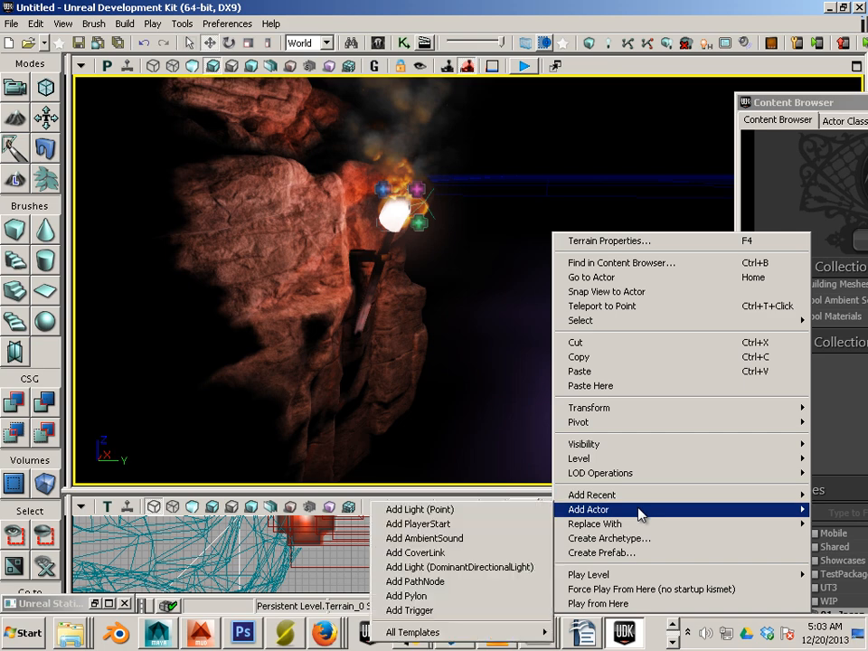
{"action": "left_click", "coordinate": [474, 509]}
{"action": "left_click_drag", "start_coordinate": [555, 310], "coordinate": [561, 261]}
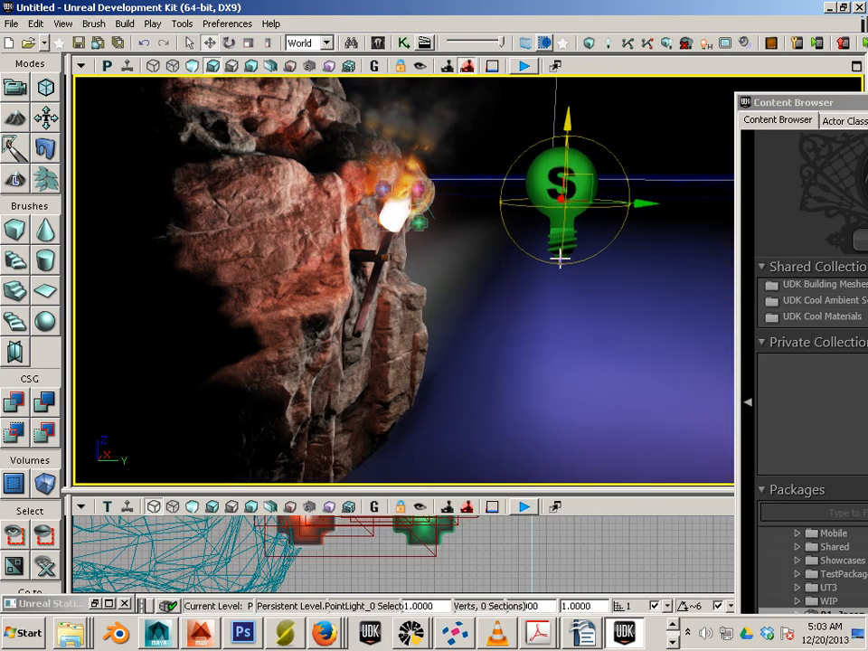
{"action": "left_click_drag", "start_coordinate": [575, 300], "coordinate": [556, 246]}
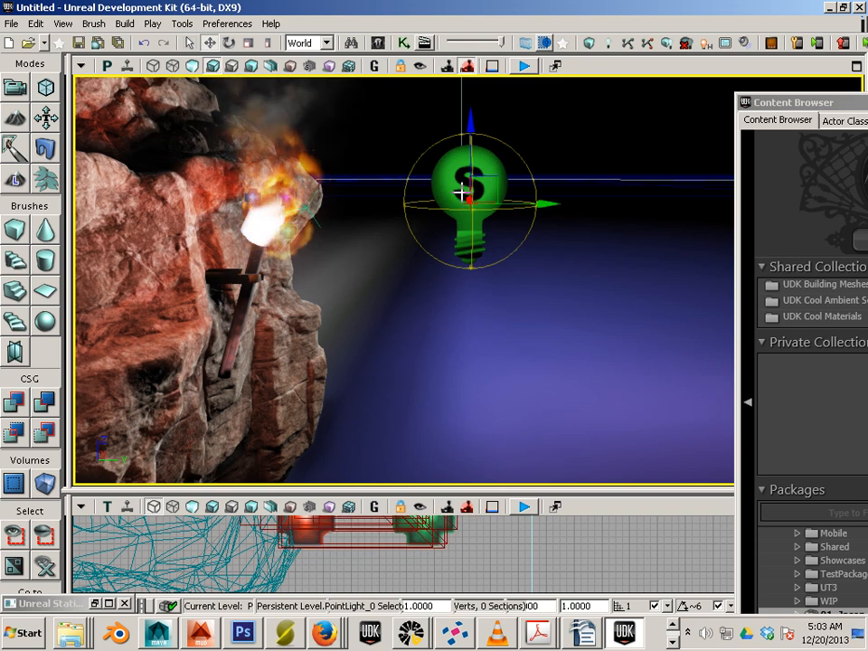
{"action": "key", "text": "Delete"}
- Compare the rock and burning torch in the Unlit and Lit view modes
{"action": "left_click_drag", "start_coordinate": [404, 236], "coordinate": [349, 295]}
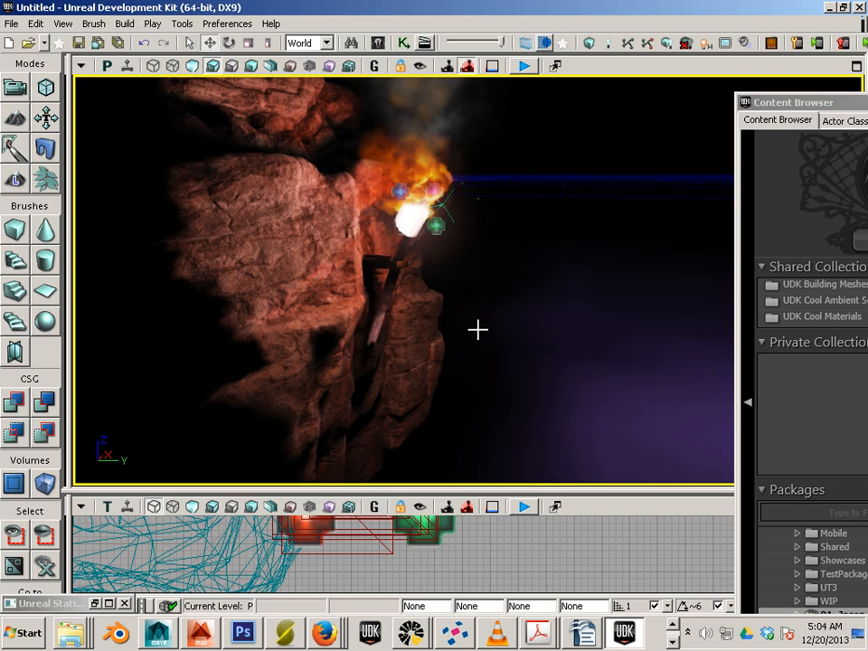
{"action": "left_click_drag", "start_coordinate": [477, 329], "coordinate": [370, 349]}
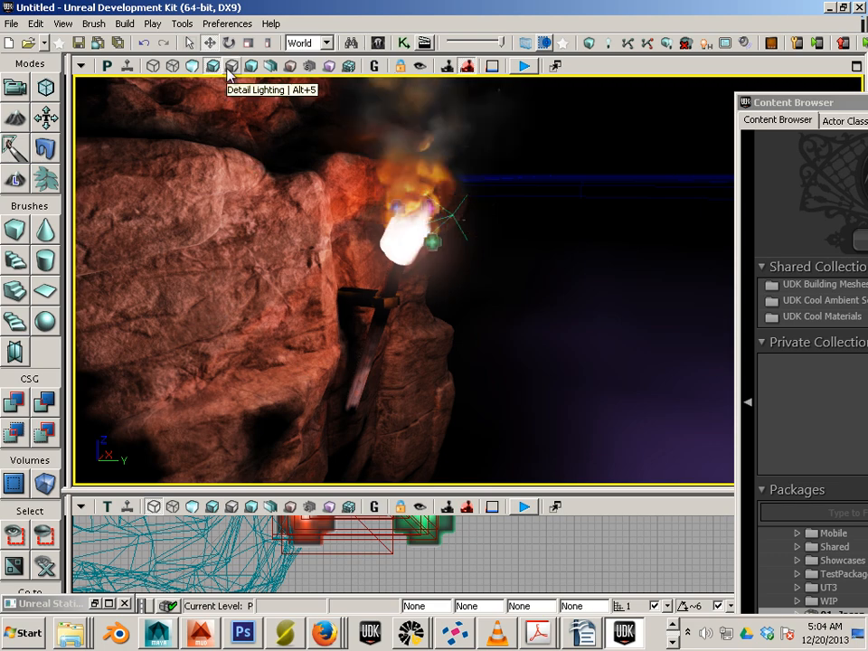
{"action": "left_click", "coordinate": [192, 65]}
{"action": "mouse_move", "coordinate": [228, 220]}
{"action": "left_mouse_down"}
{"action": "mouse_move", "coordinate": [225, 273]}
{"action": "mouse_move", "coordinate": [231, 231]}
{"action": "left_mouse_up"}
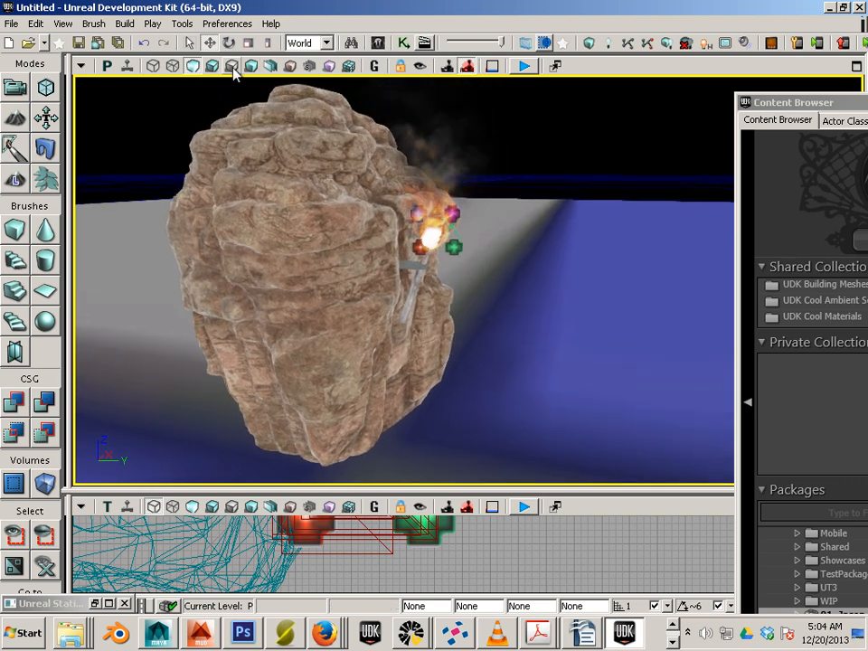
{"action": "left_click", "coordinate": [213, 67]}
{"action": "left_click_drag", "start_coordinate": [372, 302], "coordinate": [369, 273]}
{"action": "left_click_drag", "start_coordinate": [467, 362], "coordinate": [435, 307]}
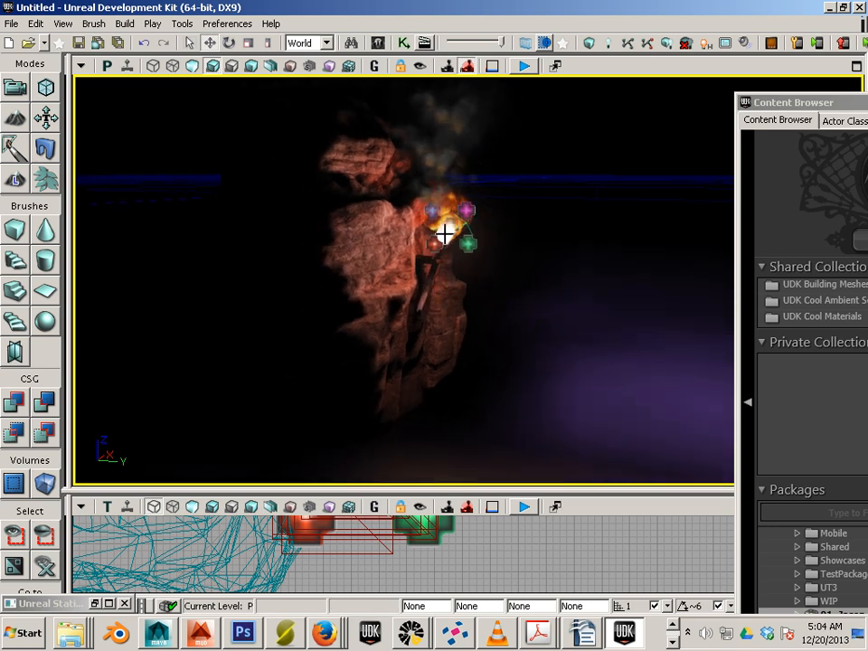
- Add a new point light on the terrain and raise it close to the torch flame
{"action": "right_click", "coordinate": [502, 437]}
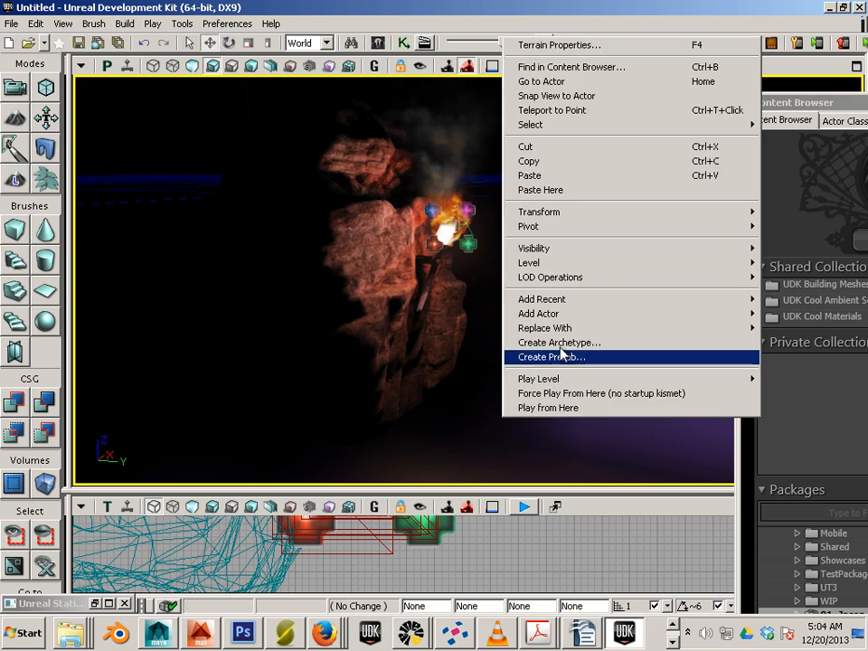
{"action": "mouse_move", "coordinate": [593, 314]}
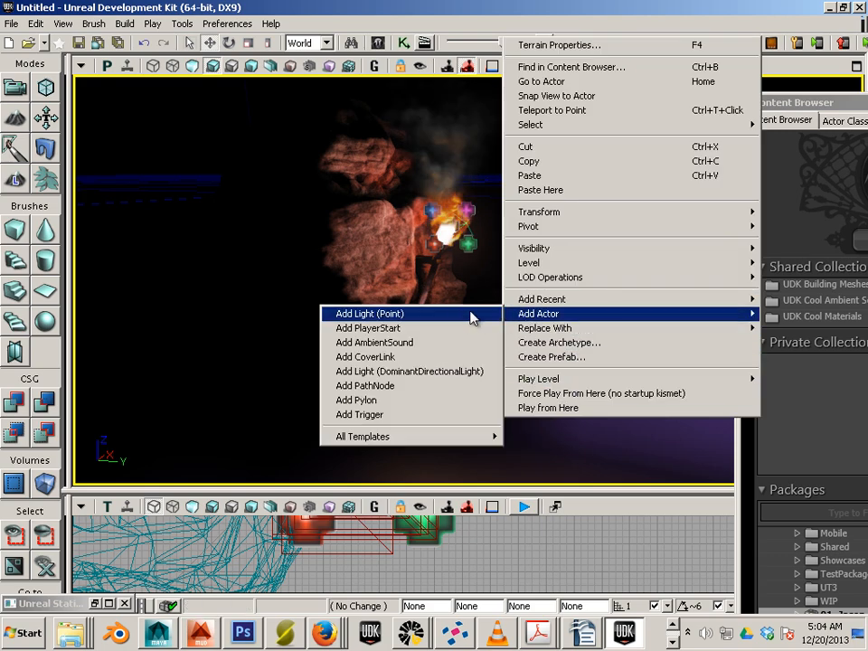
{"action": "left_click", "coordinate": [459, 314]}
{"action": "left_click_drag", "start_coordinate": [503, 368], "coordinate": [509, 178]}
- Set the new point light's brightness to 0.25 and close its properties
{"action": "double_click", "coordinate": [497, 229]}
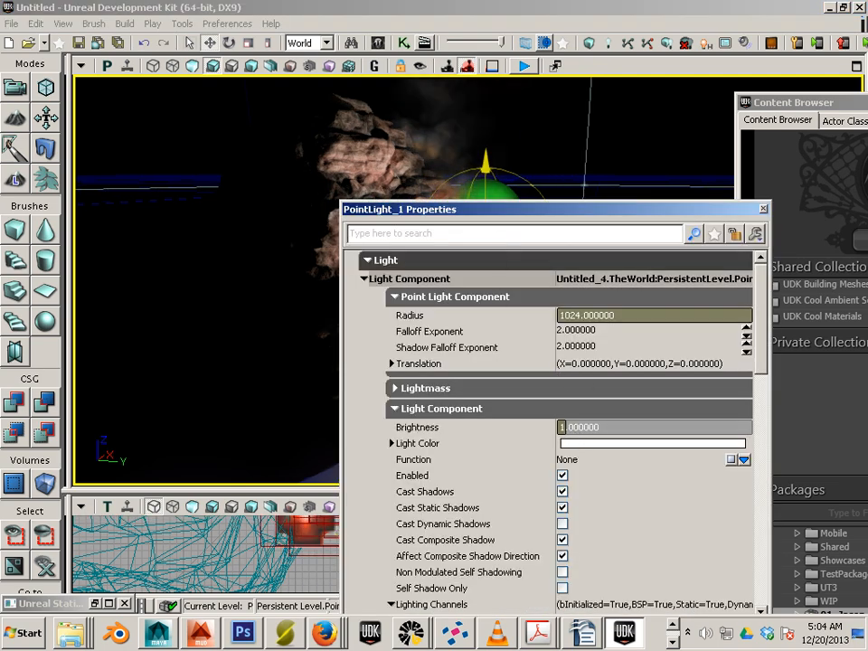
{"action": "left_click", "coordinate": [583, 436]}
{"action": "type", "text": "."}
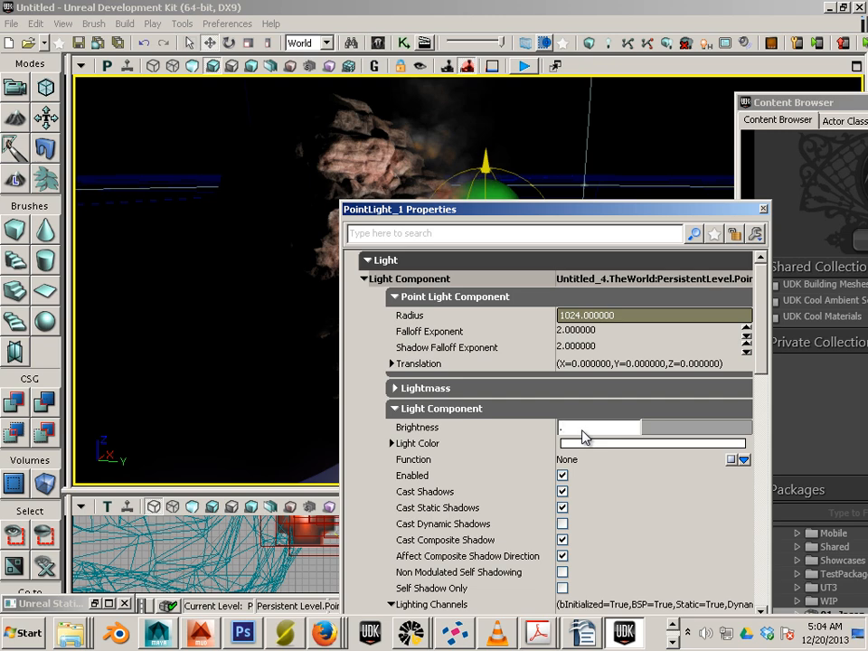
{"action": "type", "text": "25"}
{"action": "key", "text": "Return"}
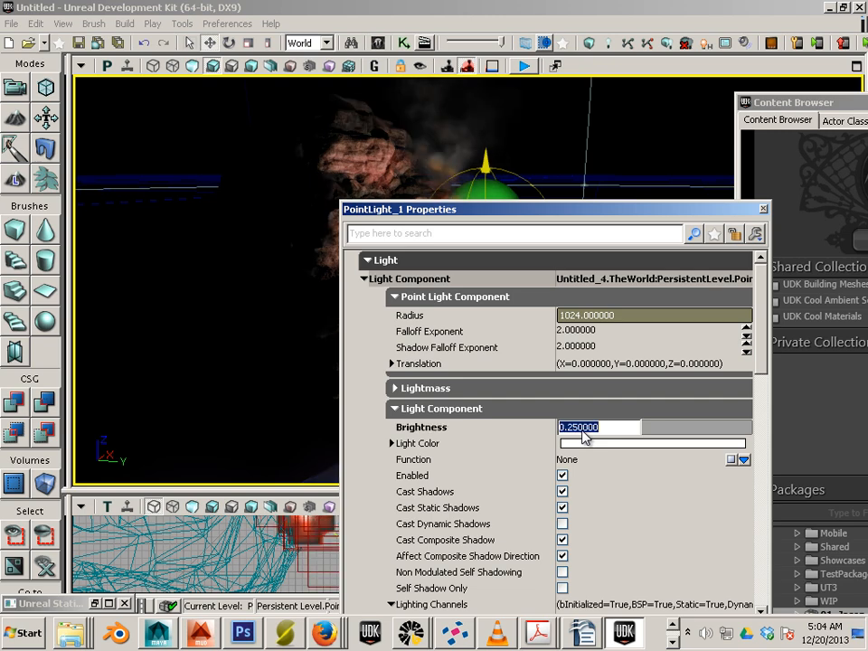
{"action": "left_click", "coordinate": [762, 209]}
- Reduce the Draw Scale in the point light's display properties to shrink its icon
{"action": "scroll", "coordinate": [583, 308], "scroll_direction": "up", "scroll_amount": 3}
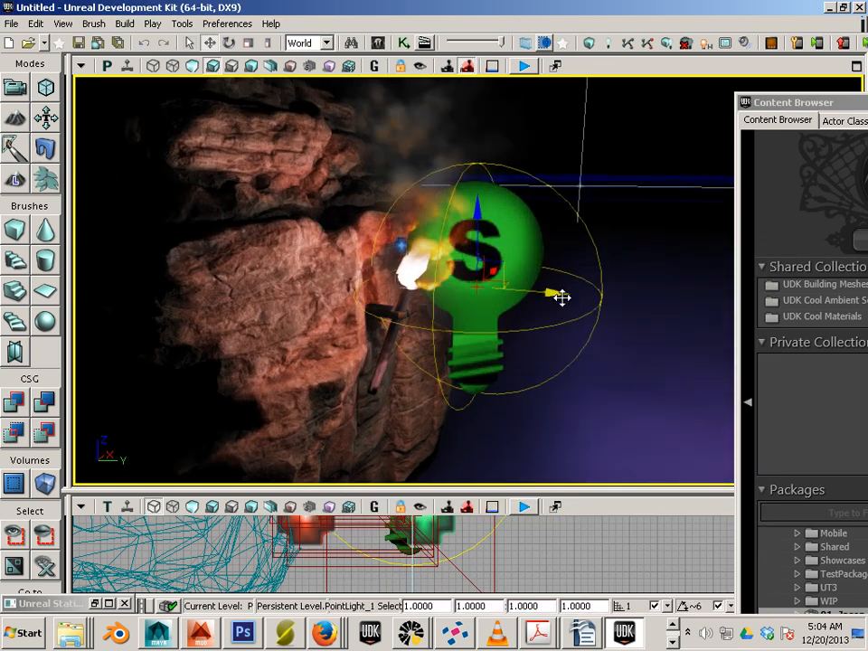
{"action": "double_click", "coordinate": [497, 278]}
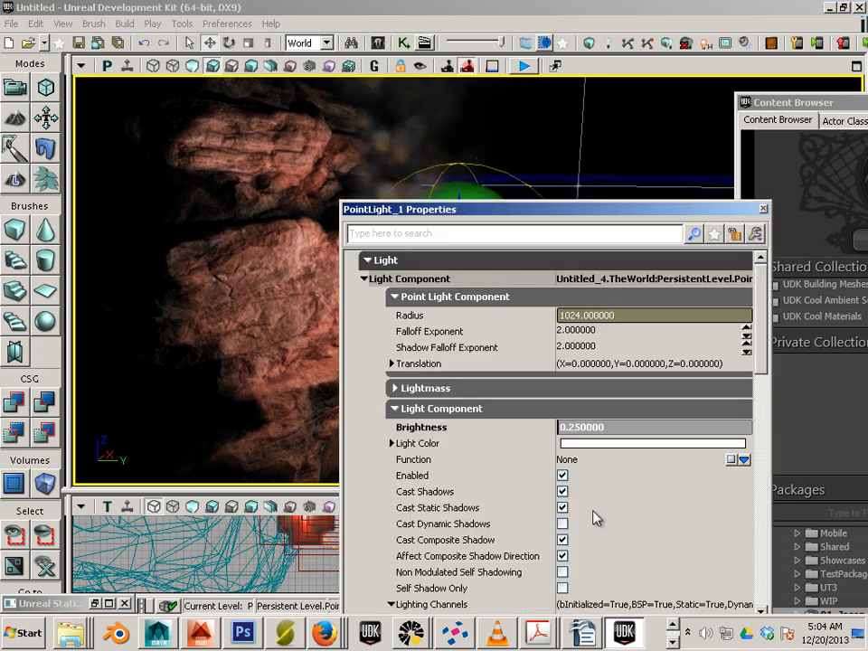
{"action": "scroll", "coordinate": [560, 493], "scroll_direction": "down", "scroll_amount": 3}
{"action": "scroll", "coordinate": [547, 484], "scroll_direction": "down", "scroll_amount": 15}
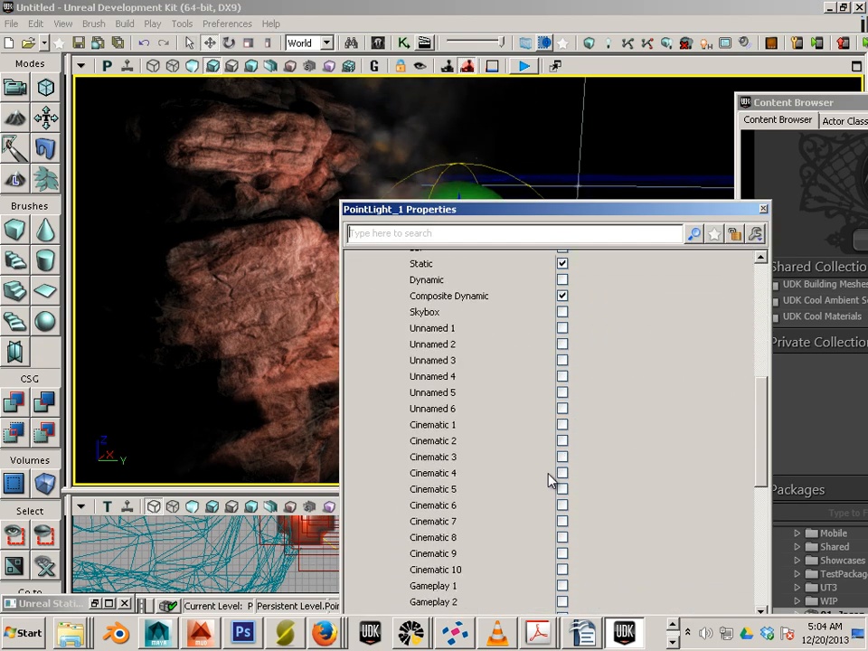
{"action": "left_click", "coordinate": [425, 566]}
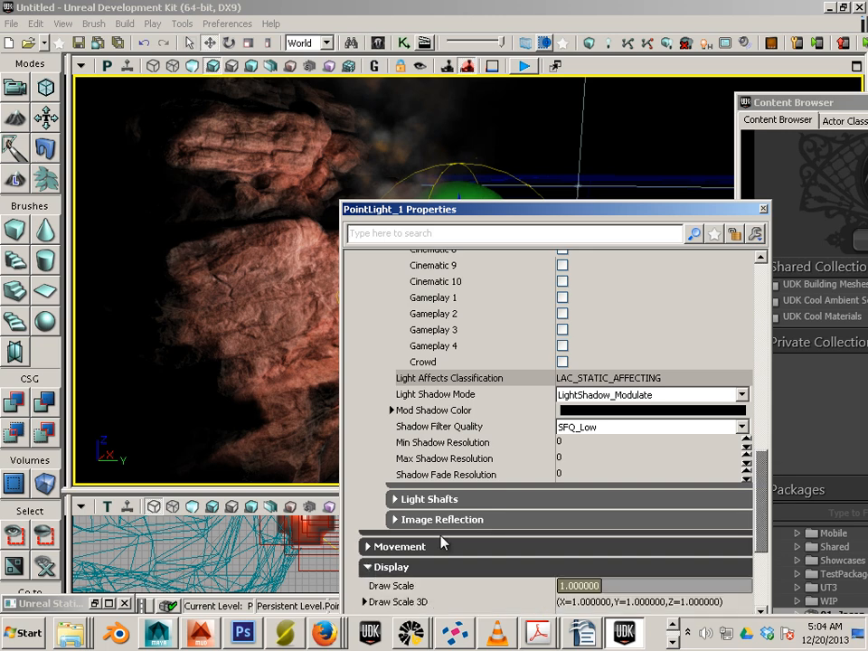
{"action": "scroll", "coordinate": [543, 488], "scroll_direction": "down", "scroll_amount": 3}
{"action": "left_click_drag", "start_coordinate": [595, 403], "coordinate": [573, 401]}
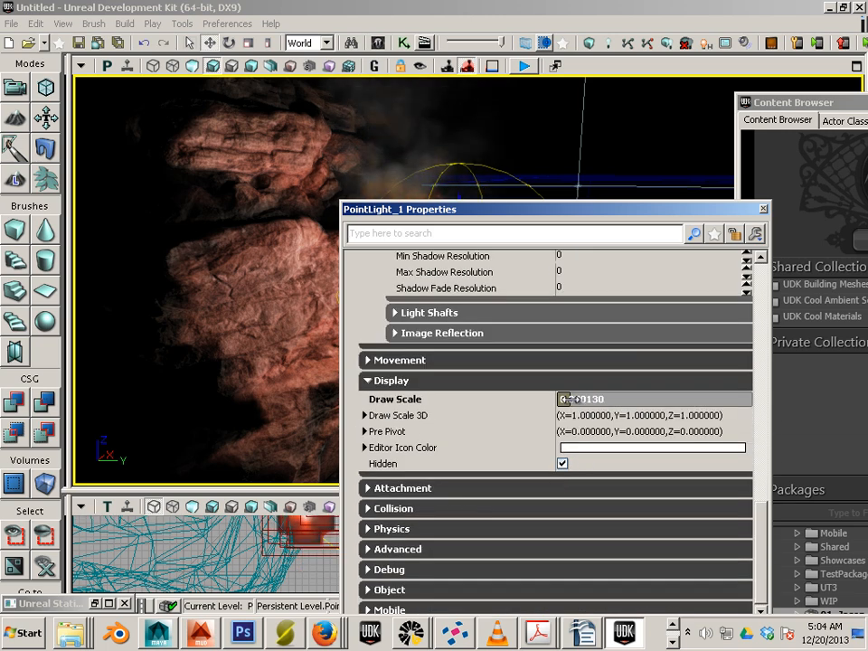
{"action": "left_click", "coordinate": [762, 209]}
- Shift the point light closer to the rock face, and delete the light
{"action": "left_click_drag", "start_coordinate": [524, 290], "coordinate": [490, 292]}
{"action": "left_click_drag", "start_coordinate": [587, 400], "coordinate": [616, 330]}
{"action": "key", "text": "Delete"}
- Examine the flame and the mounted torch up close, and select the torch mesh
{"action": "middle_click_drag", "start_coordinate": [617, 329], "coordinate": [616, 320]}
{"action": "left_click_drag", "start_coordinate": [616, 320], "coordinate": [512, 298]}
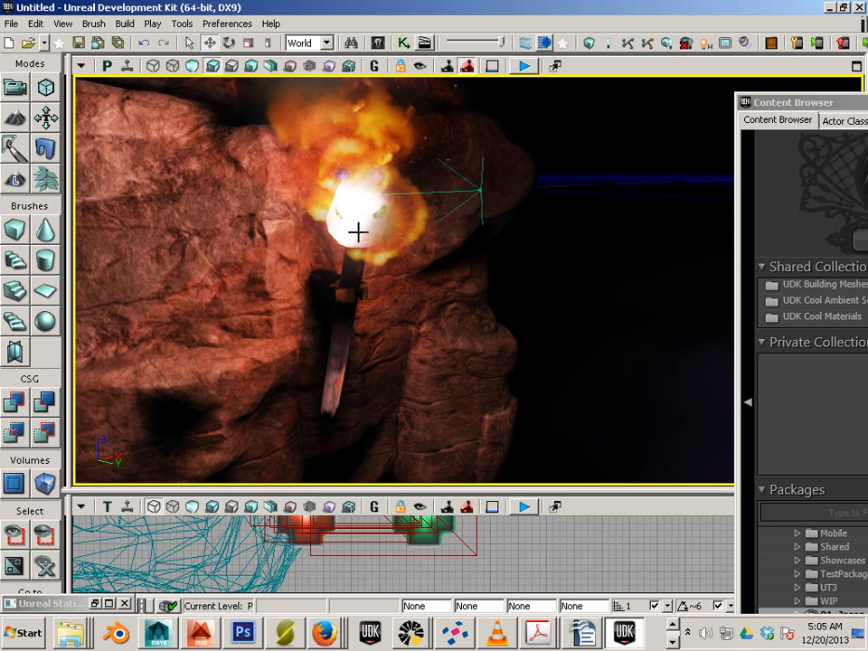
{"action": "left_click_drag", "start_coordinate": [427, 302], "coordinate": [419, 304]}
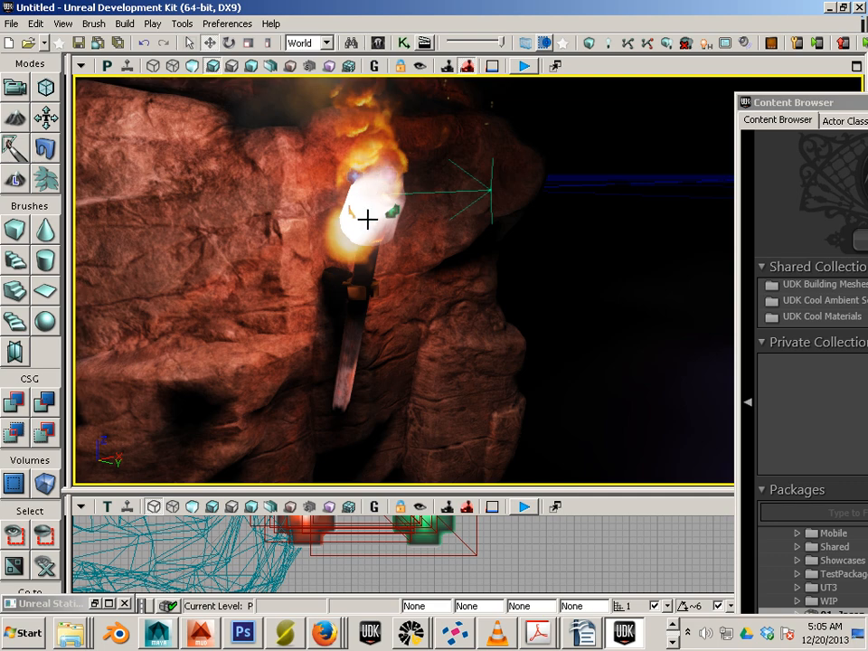
{"action": "left_click", "coordinate": [351, 344]}
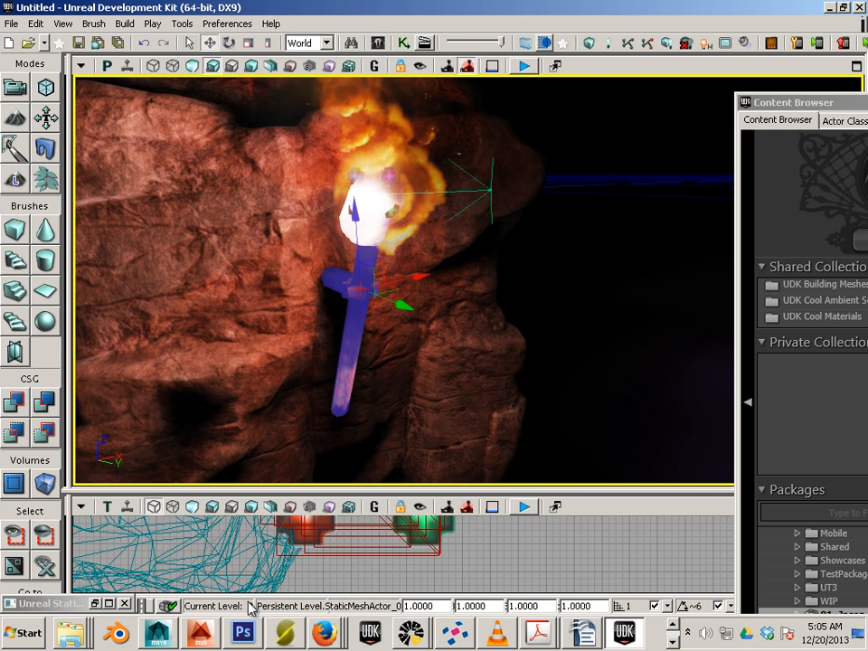
- Review the torch model in Maya and the wood texture in Photoshop, and return to the UDK level
{"action": "left_click", "coordinate": [165, 634]}
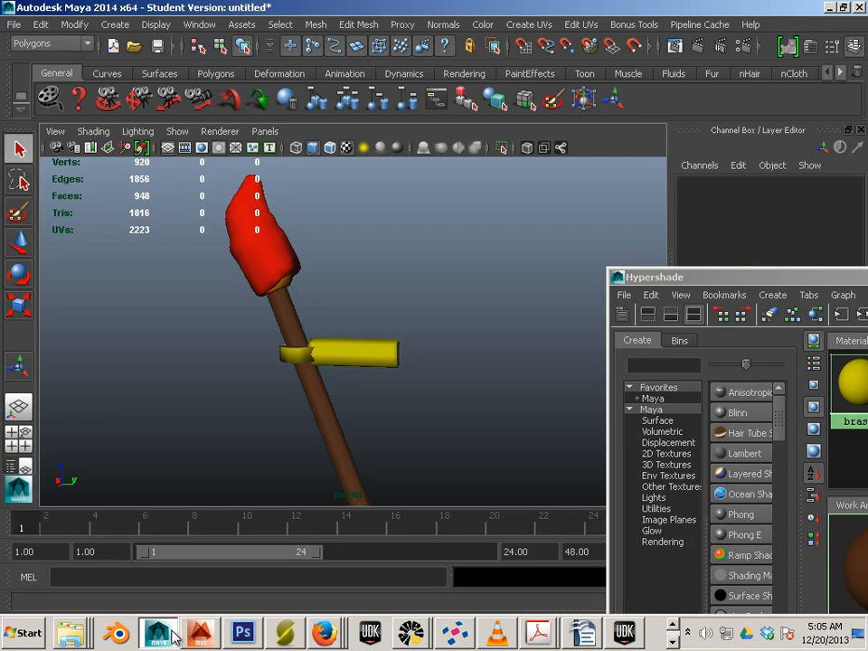
{"action": "left_click", "coordinate": [284, 319]}
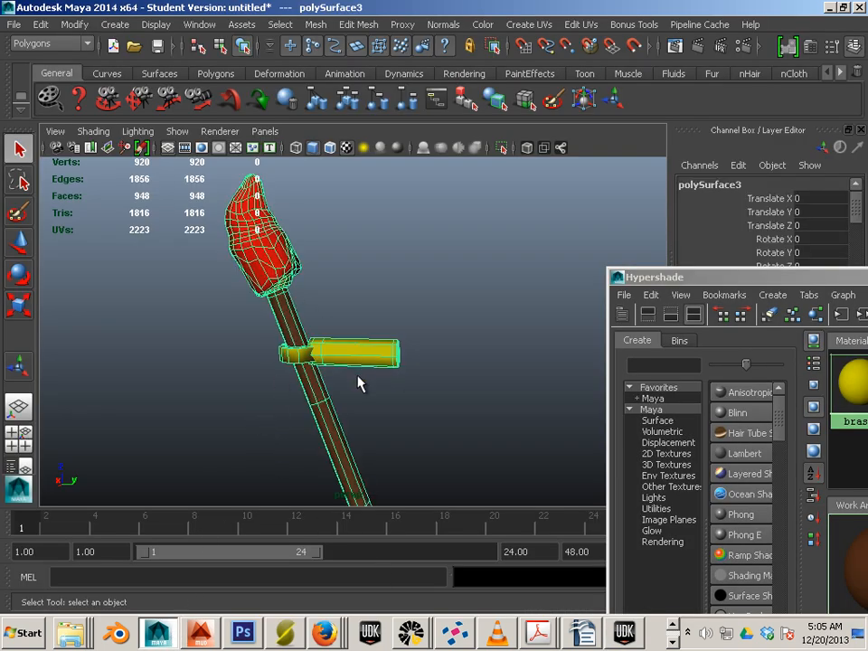
{"action": "left_click", "coordinate": [249, 632]}
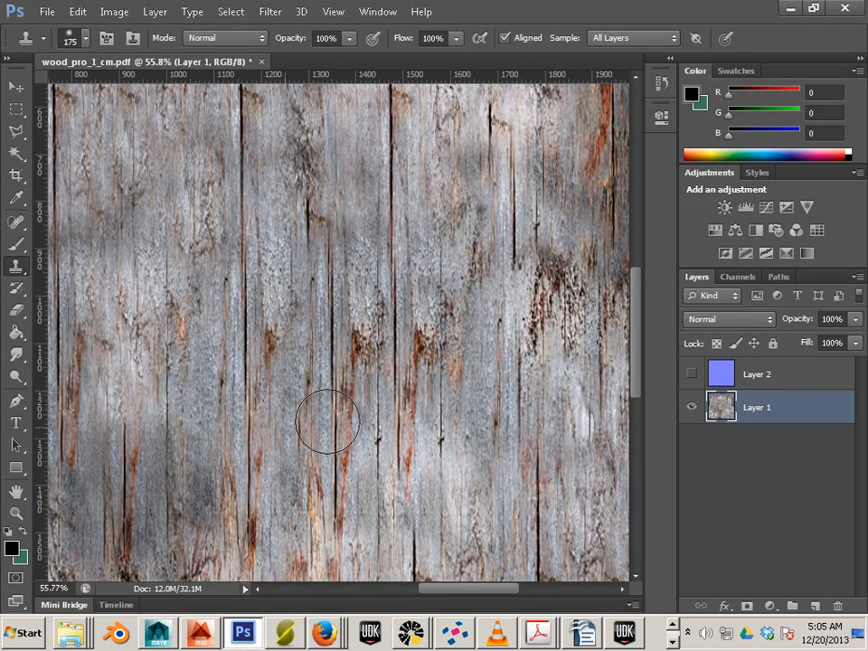
{"action": "left_click", "coordinate": [785, 8]}
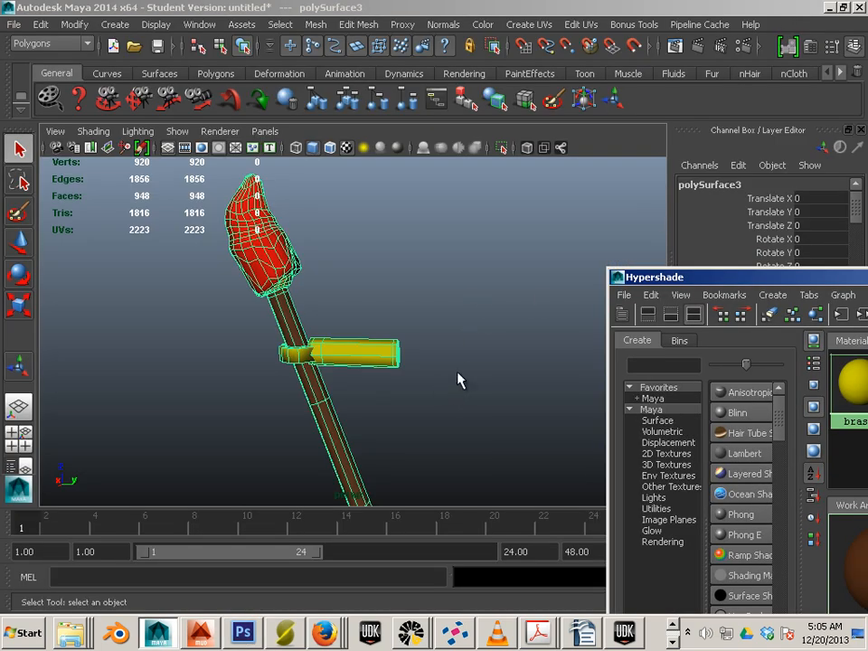
{"action": "key", "text": "alt+Tab"}
{"action": "key", "text": "alt+Tab"}
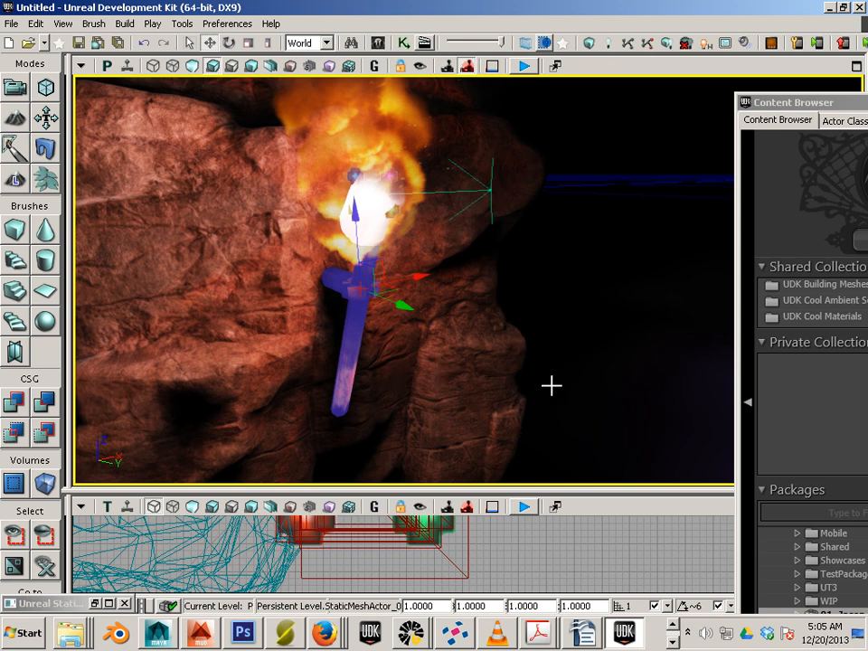
{"action": "left_click_drag", "start_coordinate": [583, 353], "coordinate": [543, 399]}
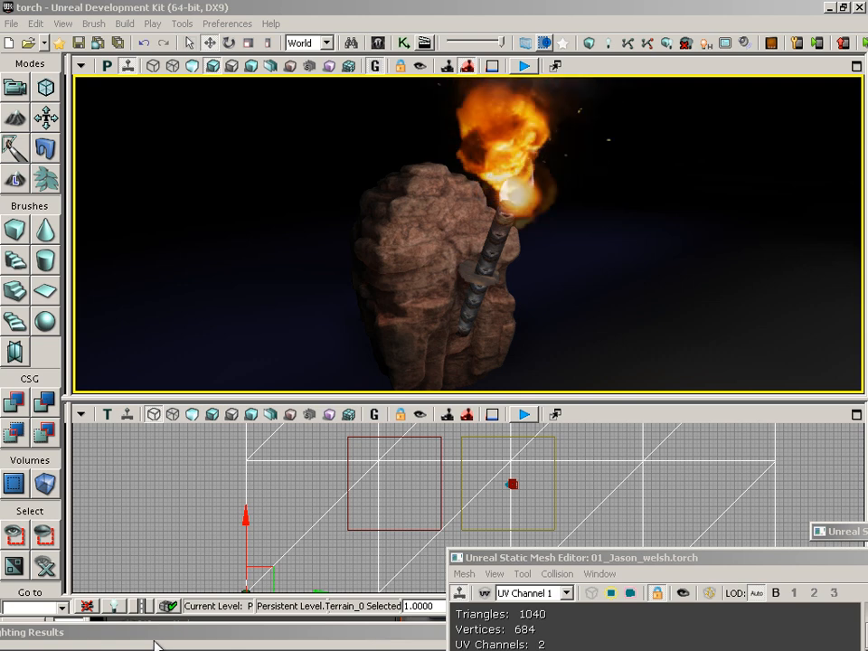
{"action": "key", "text": "alt+Tab"}
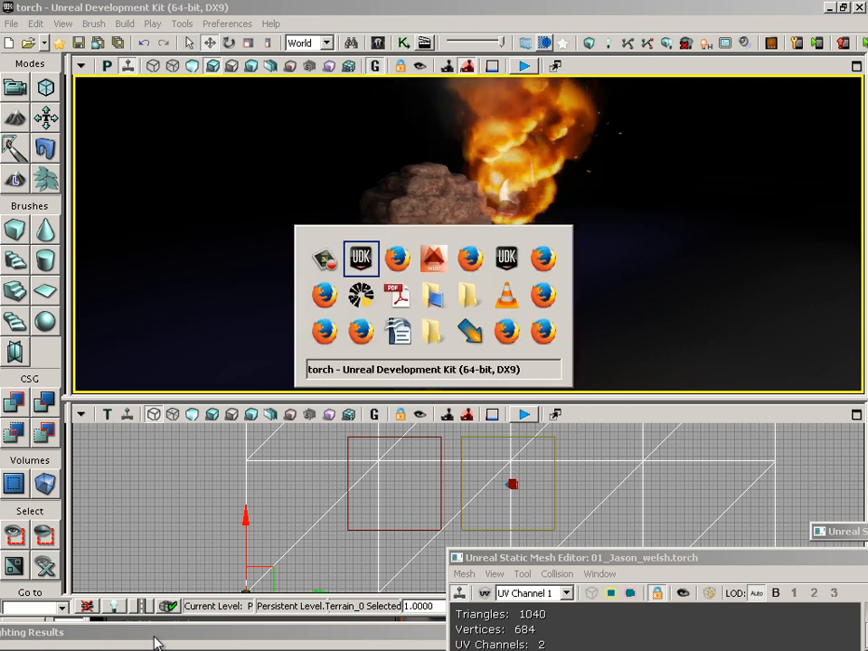
{"action": "key", "text": "alt+Tab"}
{"action": "key", "text": "alt+Tab"}
{"action": "key", "text": "alt+Tab"}
{"action": "key", "text": "alt+Tab"}
{"action": "key", "text": "alt+Tab"}
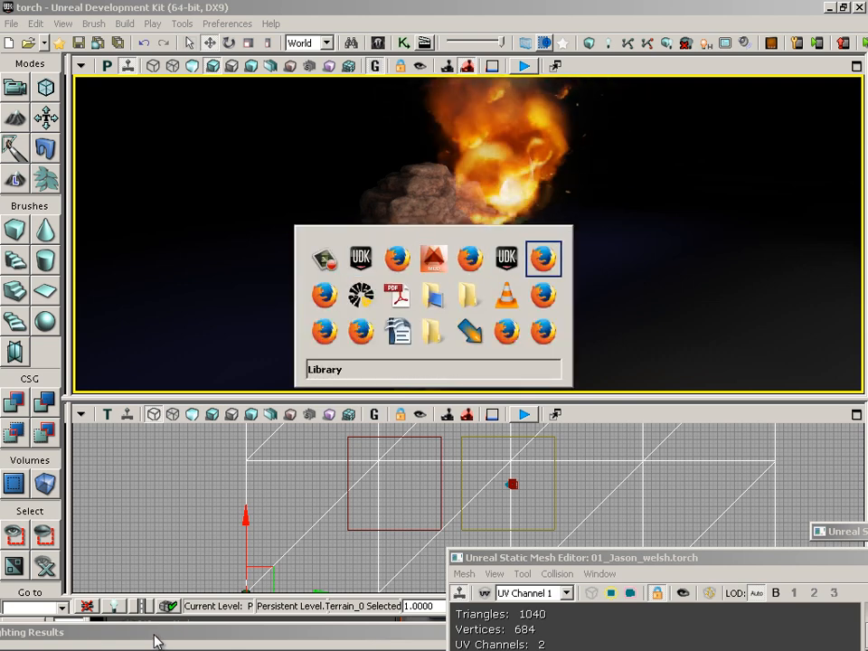
{"action": "key", "text": "alt+Tab"}
{"action": "key", "text": "alt+Tab"}
{"action": "key", "text": "alt+Tab"}
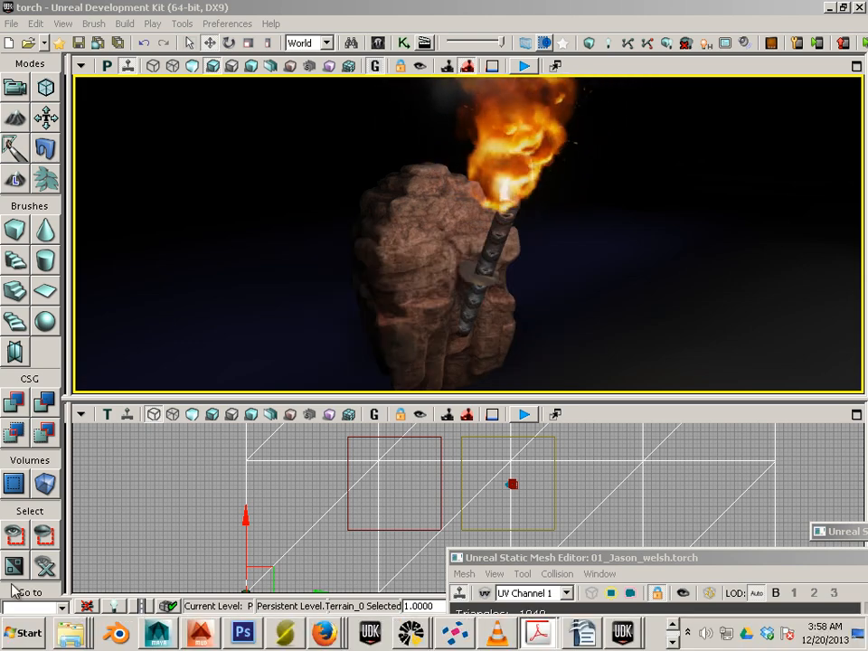
- Switch to Maya and start a new empty scene
{"action": "left_click", "coordinate": [163, 637]}
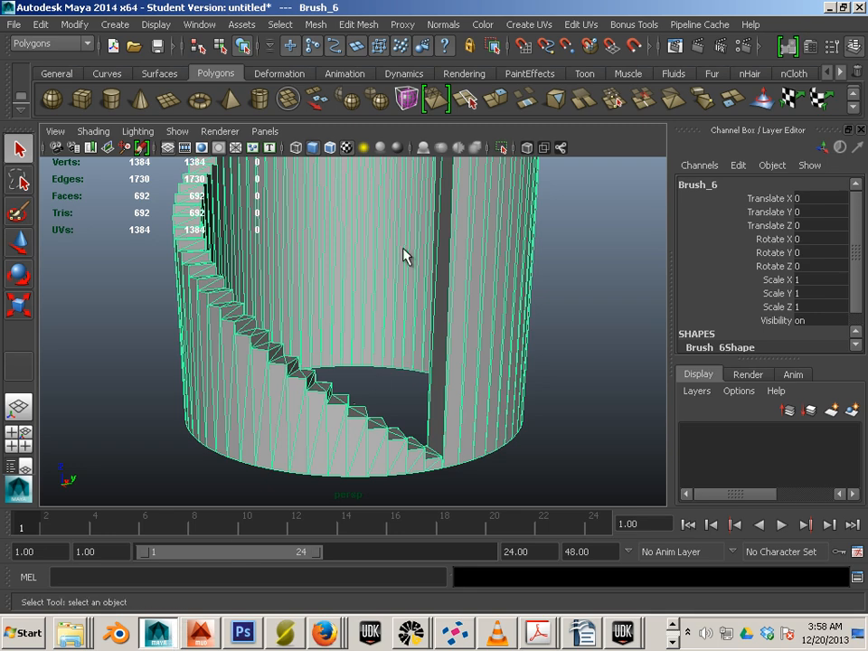
{"action": "left_click", "coordinate": [14, 24]}
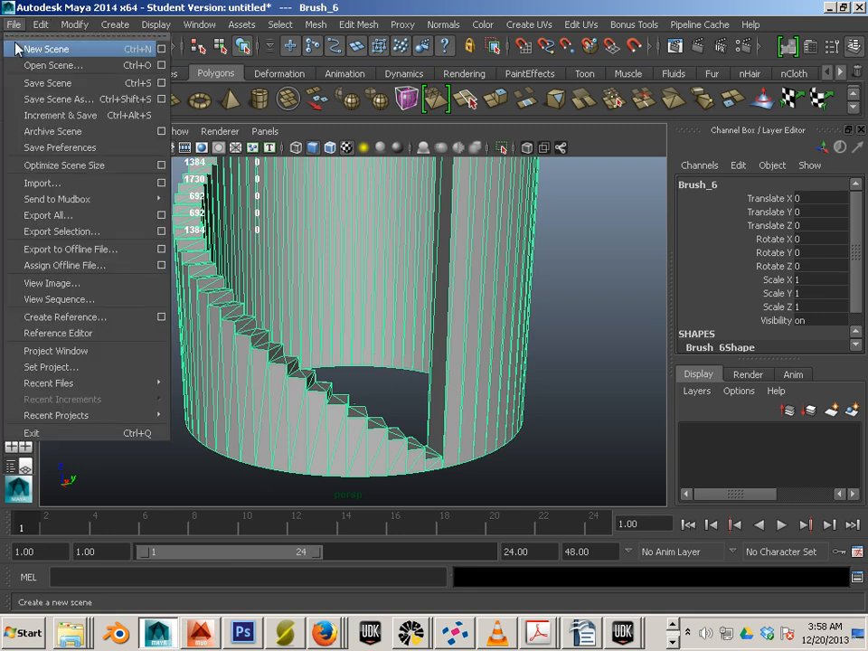
{"action": "left_click", "coordinate": [27, 47]}
{"action": "left_click", "coordinate": [432, 318]}
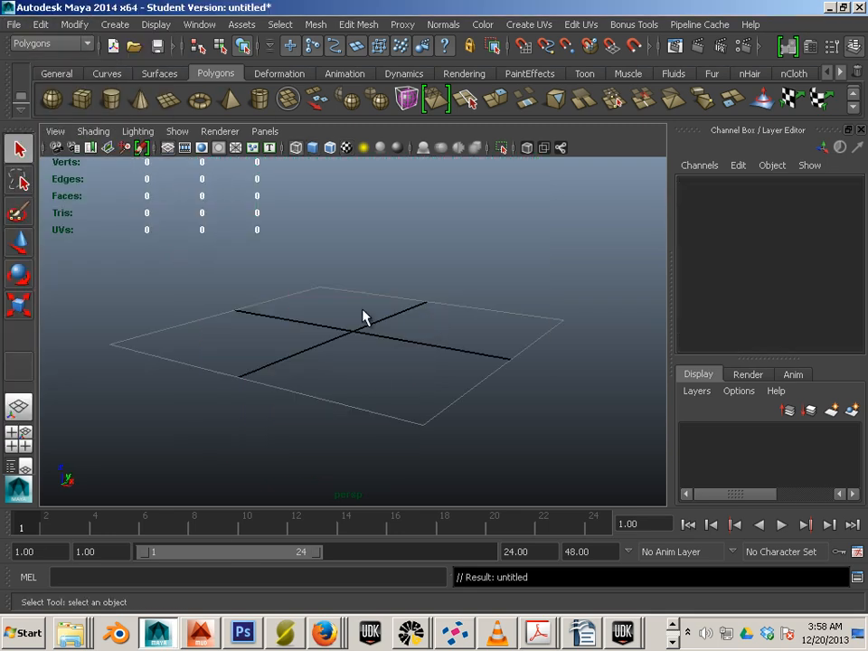
- Create a polygon cube at the origin and display it shaded
{"action": "left_click_drag", "start_coordinate": [345, 340], "coordinate": [415, 355], "text": "alt"}
{"action": "middle_click_drag", "start_coordinate": [415, 356], "coordinate": [401, 307], "text": "alt"}
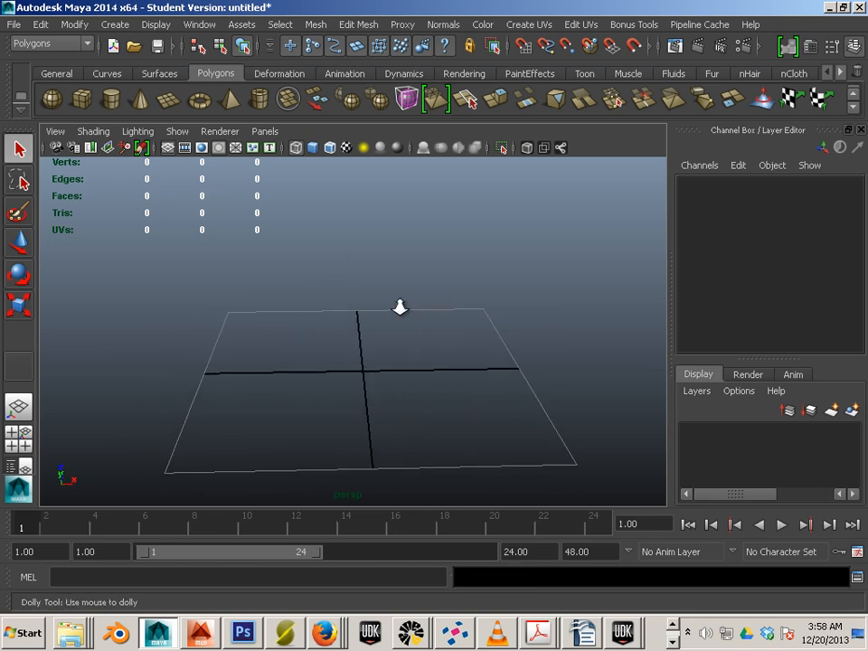
{"action": "right_click_drag", "start_coordinate": [400, 307], "coordinate": [484, 348], "text": "alt"}
{"action": "middle_click_drag", "start_coordinate": [422, 335], "coordinate": [406, 279], "text": "alt"}
{"action": "left_click", "coordinate": [81, 99]}
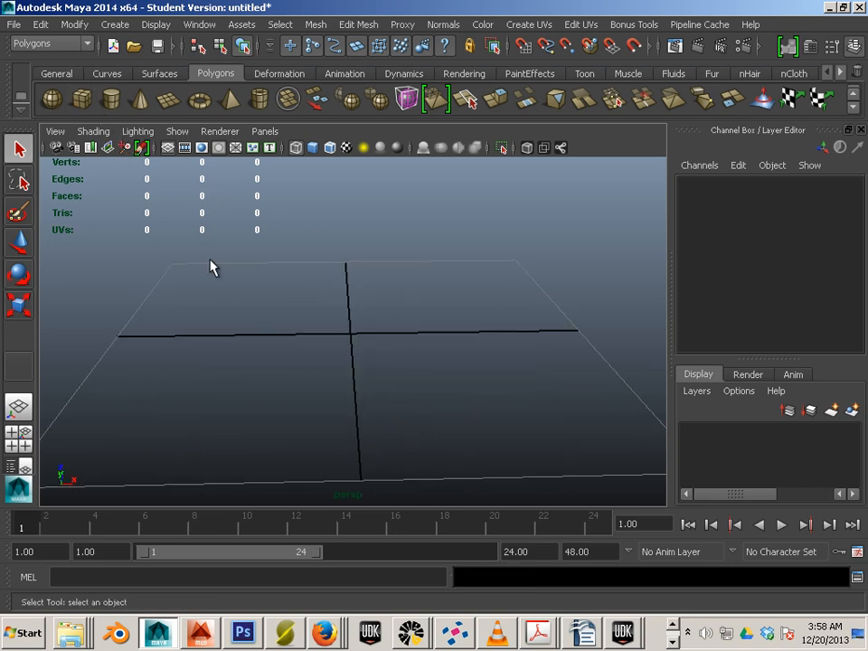
{"action": "left_click_drag", "start_coordinate": [262, 298], "coordinate": [352, 321], "text": "alt"}
{"action": "right_click_drag", "start_coordinate": [352, 321], "coordinate": [285, 308], "text": "alt"}
{"action": "left_click_drag", "start_coordinate": [285, 313], "coordinate": [300, 304], "text": "alt"}
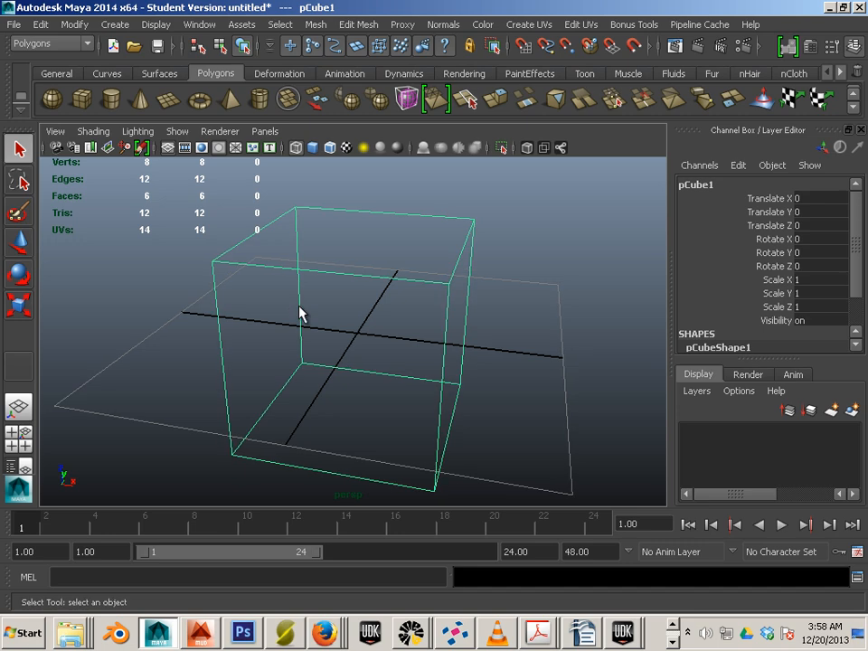
{"action": "key", "text": "5"}
- Extrude the cube's top and bottom faces together
{"action": "left_click_drag", "start_coordinate": [356, 347], "coordinate": [357, 259], "text": "alt"}
{"action": "mouse_move", "coordinate": [357, 258]}
{"action": "right_mouse_down"}
{"action": "mouse_move", "coordinate": [358, 239]}
{"action": "mouse_move", "coordinate": [358, 271]}
{"action": "right_mouse_up"}
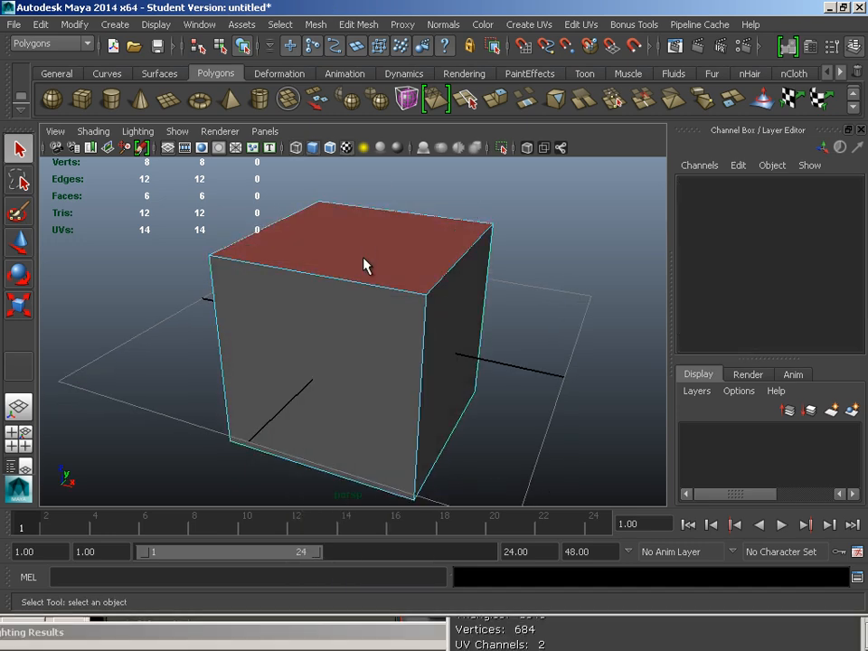
{"action": "left_click", "coordinate": [364, 266]}
{"action": "left_click_drag", "start_coordinate": [345, 348], "coordinate": [357, 256], "text": "alt"}
{"action": "left_click", "coordinate": [381, 380], "text": "shift"}
{"action": "left_click_drag", "start_coordinate": [302, 290], "coordinate": [276, 418], "text": "alt"}
{"action": "left_click", "coordinate": [497, 101]}
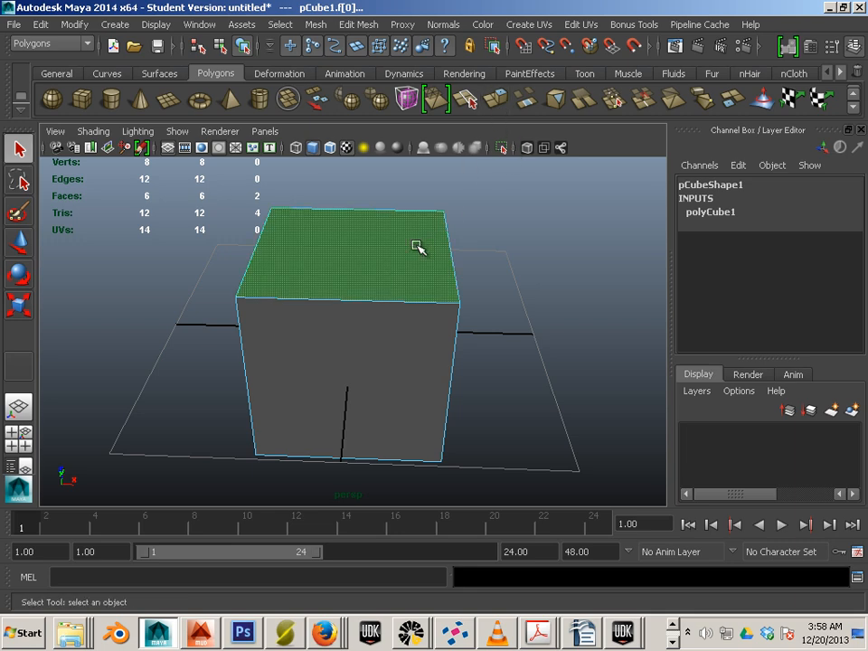
- Return to object selection and apply Smooth to the whole cube mesh
{"action": "right_click_drag", "start_coordinate": [414, 249], "coordinate": [484, 224]}
{"action": "left_click", "coordinate": [509, 313]}
{"action": "left_click", "coordinate": [409, 335]}
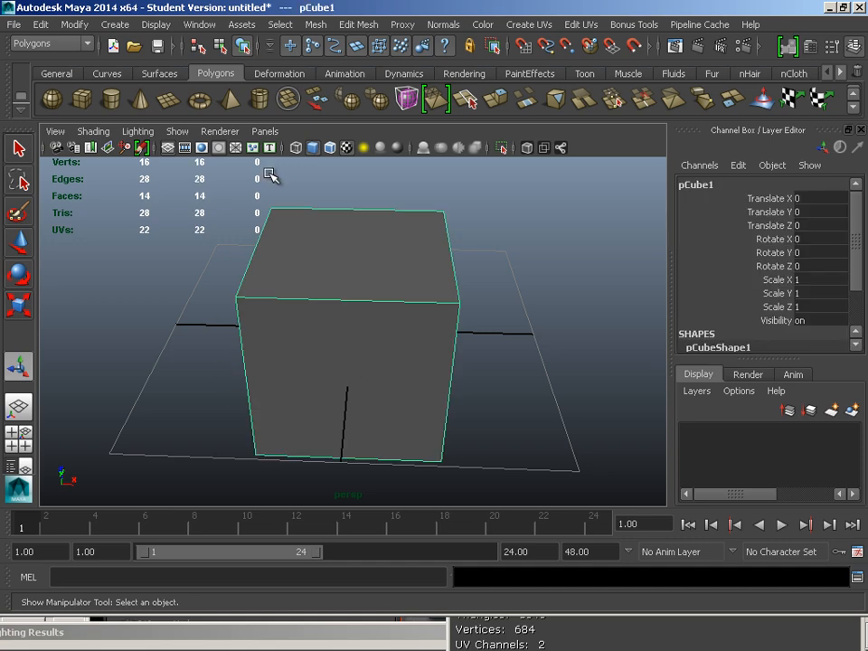
{"action": "left_click_drag", "start_coordinate": [271, 174], "coordinate": [354, 154], "text": "alt"}
{"action": "left_click", "coordinate": [321, 27]}
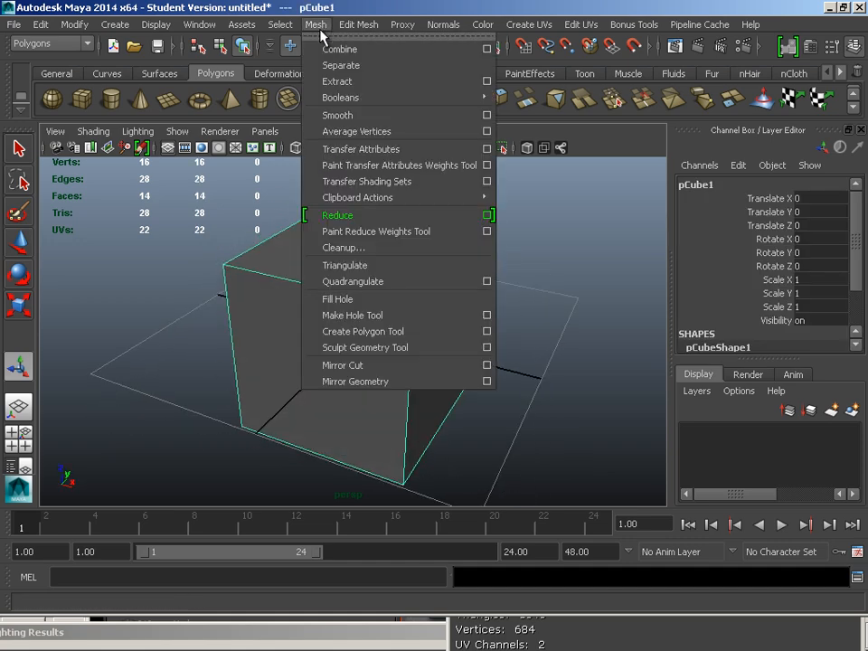
{"action": "left_click", "coordinate": [336, 117]}
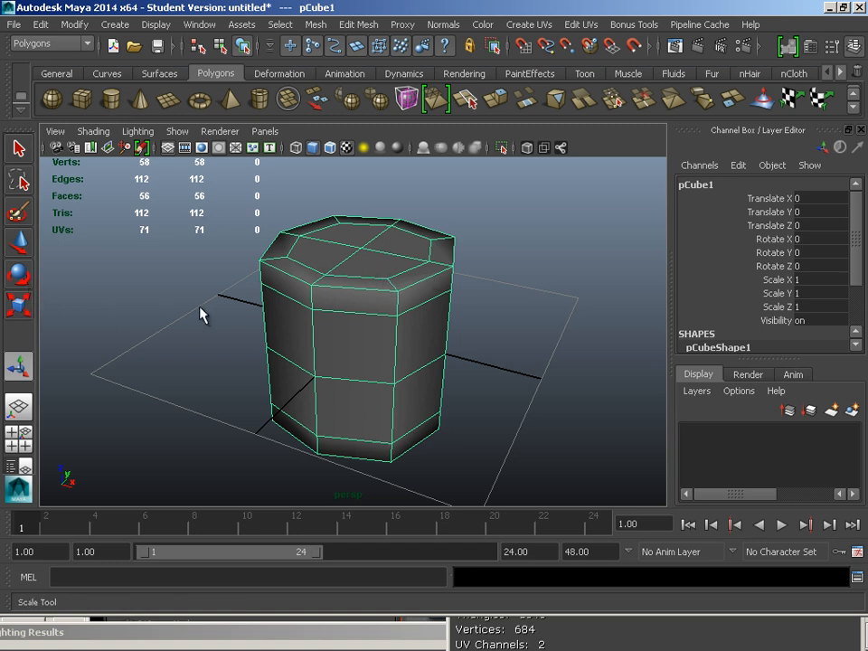
- Scale the smoothed mesh uniformly to about 0.206 and stretch it vertically into a tall, thin shaft
{"action": "scroll", "coordinate": [290, 316], "scroll_direction": "down", "scroll_amount": 5}
{"action": "key", "text": "r"}
{"action": "left_click_drag", "start_coordinate": [354, 331], "coordinate": [304, 322]}
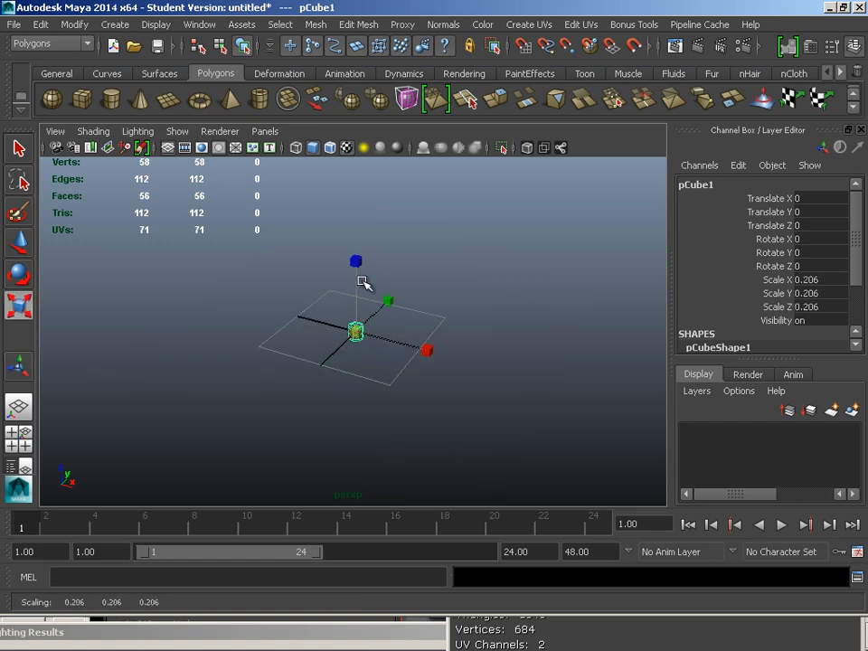
{"action": "left_click_drag", "start_coordinate": [357, 260], "coordinate": [361, 151]}
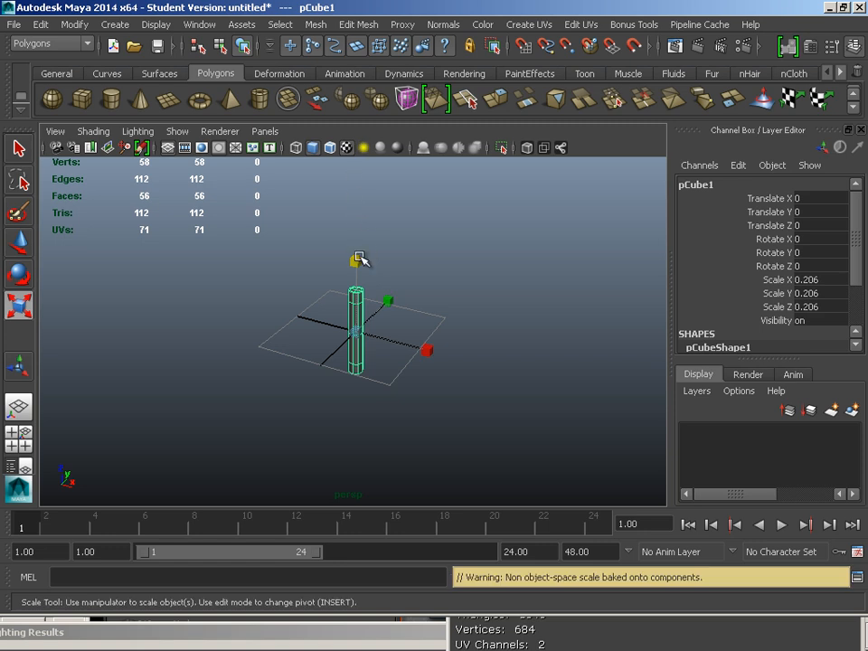
{"action": "left_click", "coordinate": [273, 284]}
{"action": "left_click_drag", "start_coordinate": [273, 284], "coordinate": [242, 311], "text": "alt"}
{"action": "right_click_drag", "start_coordinate": [242, 310], "coordinate": [387, 355], "text": "alt"}
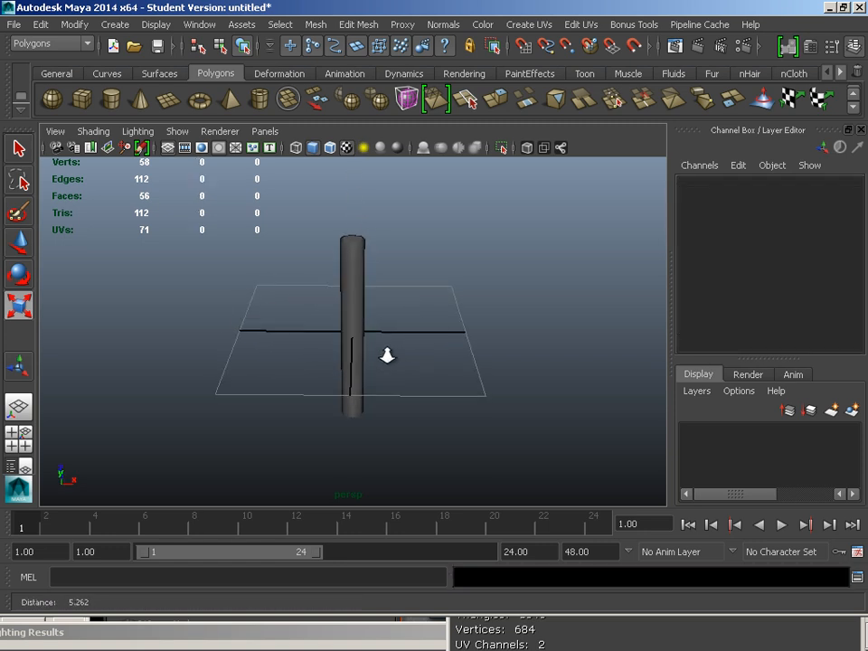
- Select the shaft and open its UV layout in the UV Texture Editor, placed so the shaft stays visible
{"action": "left_click", "coordinate": [370, 326]}
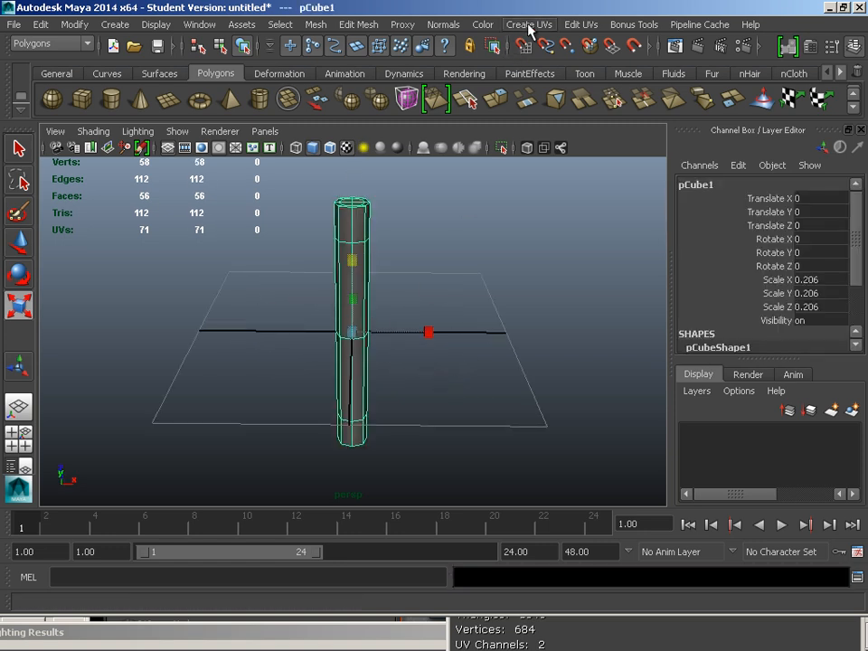
{"action": "left_click", "coordinate": [199, 25]}
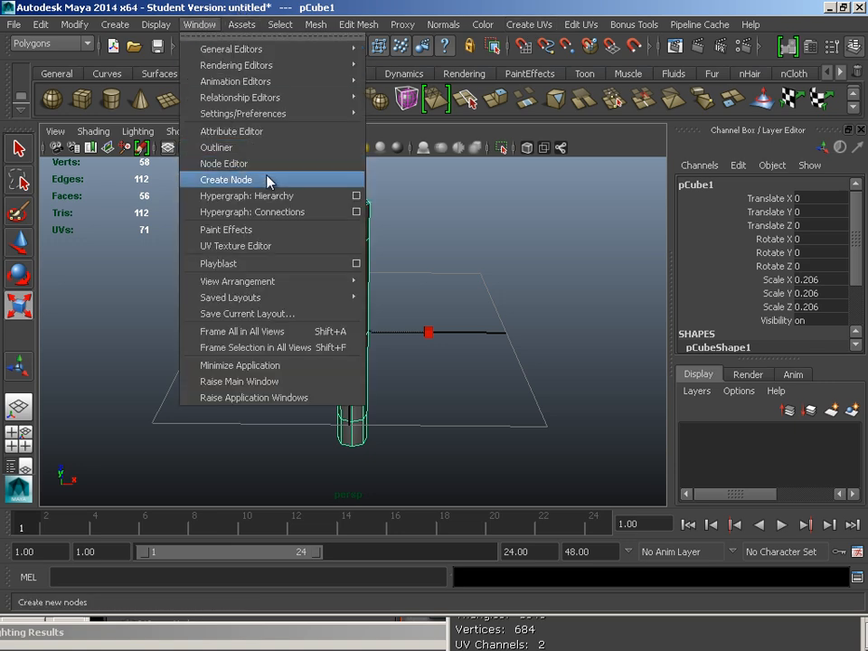
{"action": "left_click", "coordinate": [264, 245]}
{"action": "scroll", "coordinate": [500, 320], "scroll_direction": "down", "scroll_amount": 3}
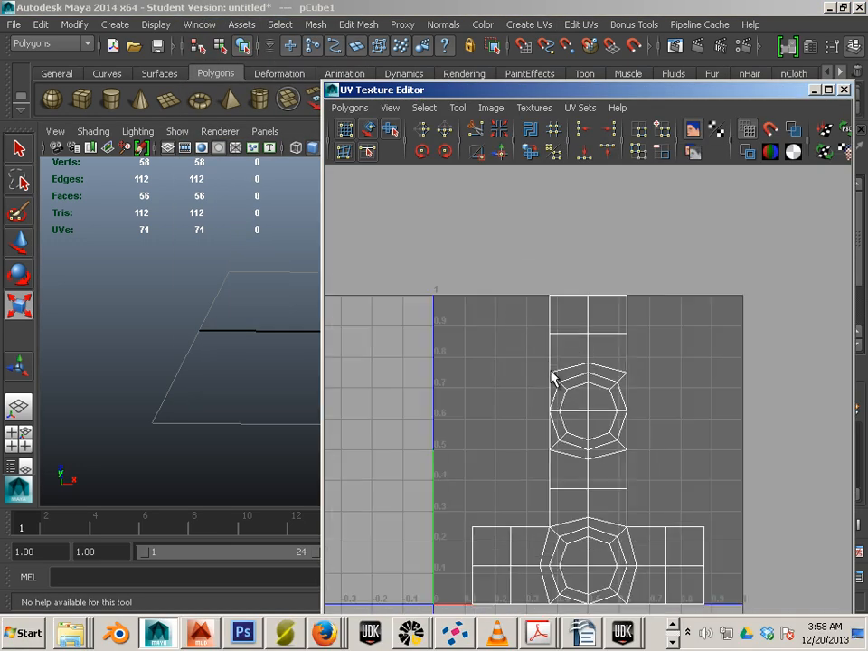
{"action": "middle_click_drag", "start_coordinate": [552, 378], "coordinate": [456, 266], "text": "alt"}
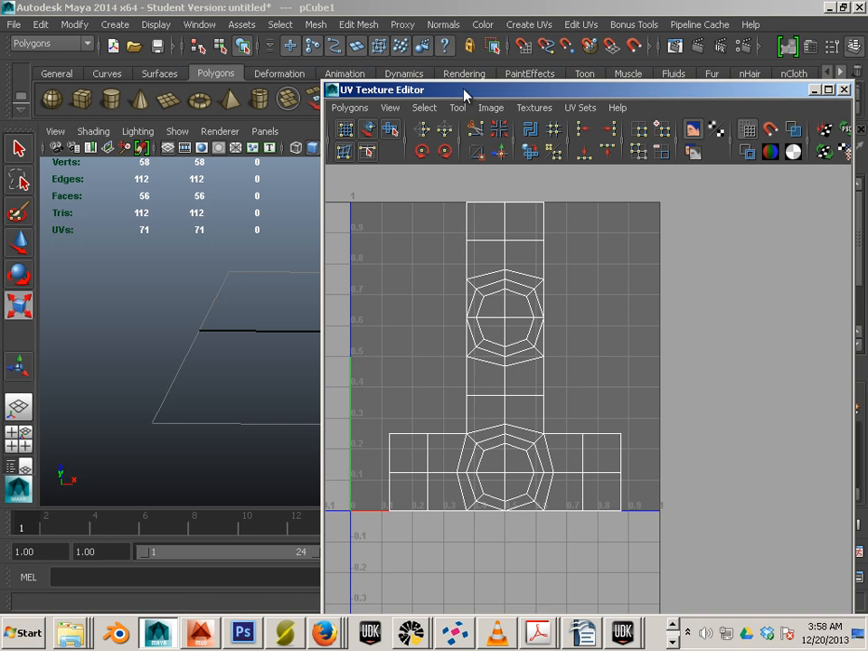
{"action": "left_click_drag", "start_coordinate": [380, 89], "coordinate": [464, 74]}
- Apply Automatic Mapping to the shaft and switch the UV layout to edge selection
{"action": "left_click", "coordinate": [529, 24]}
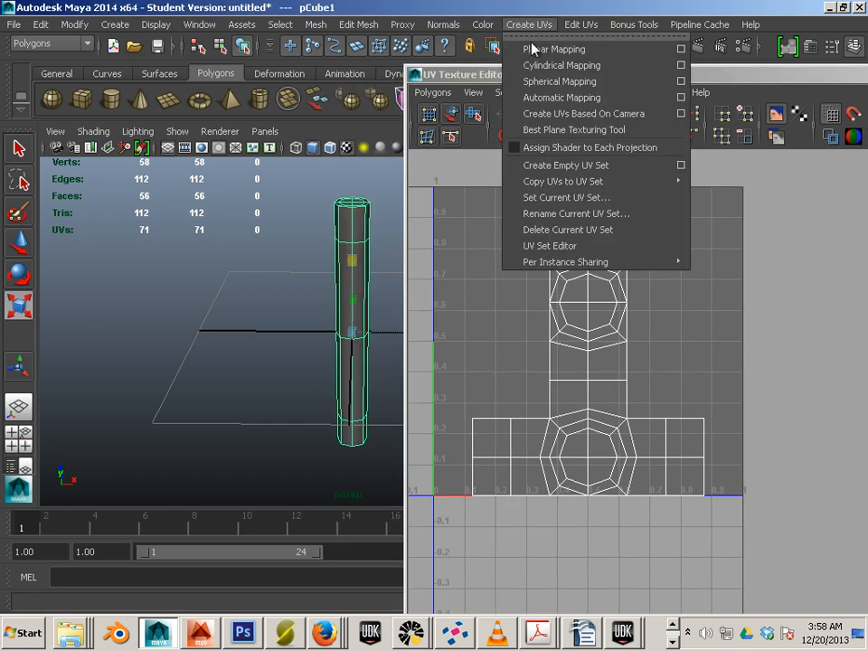
{"action": "left_click", "coordinate": [543, 97]}
{"action": "left_click", "coordinate": [604, 316]}
{"action": "right_click", "coordinate": [526, 256]}
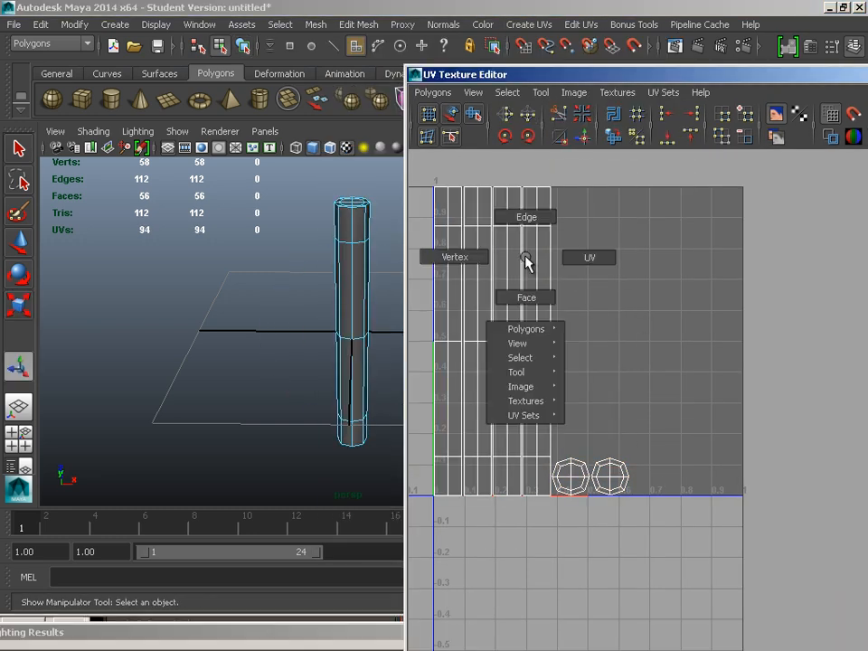
{"action": "left_click", "coordinate": [536, 232]}
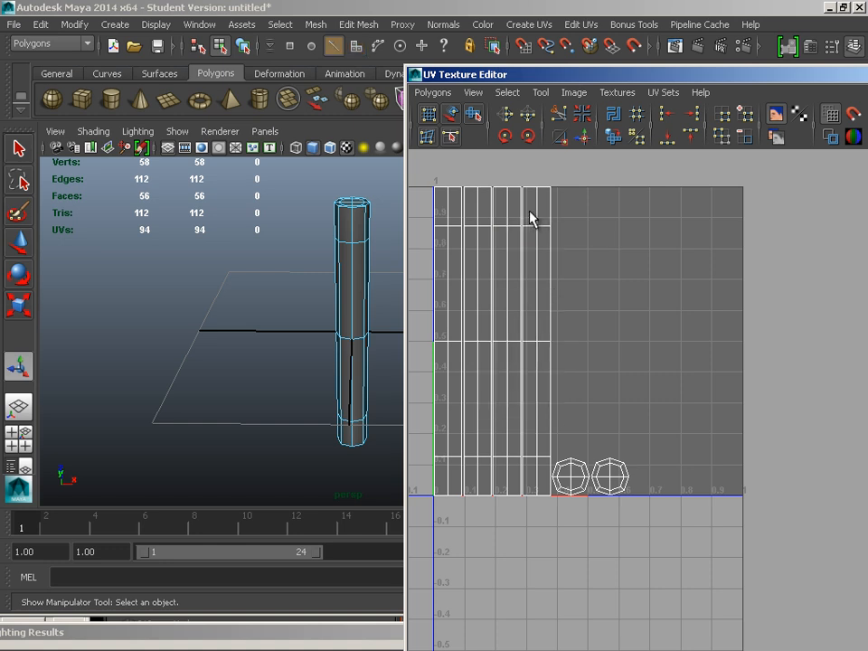
{"action": "left_click", "coordinate": [516, 263]}
{"action": "left_click", "coordinate": [524, 249], "text": "shift"}
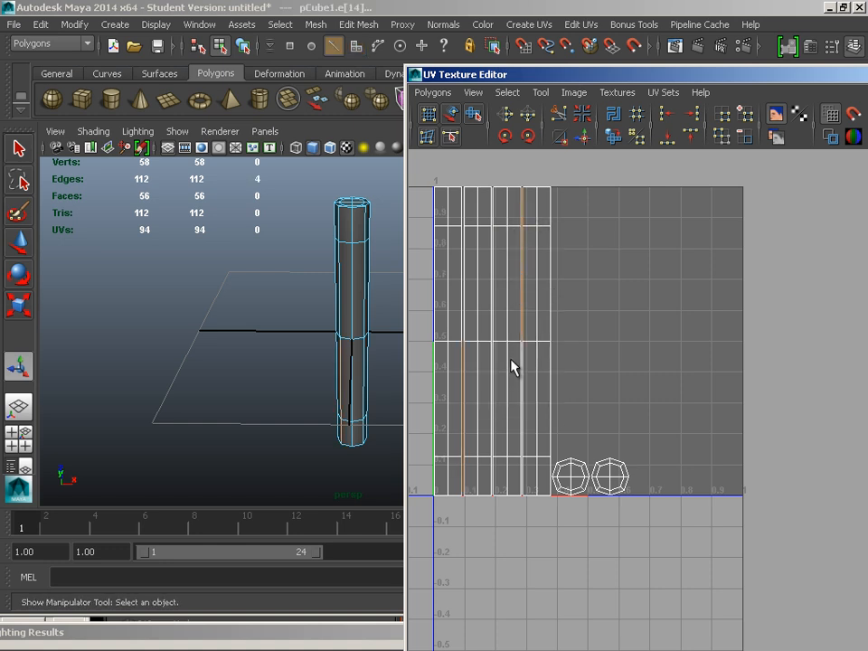
{"action": "left_click", "coordinate": [519, 443], "text": "shift"}
{"action": "left_click", "coordinate": [519, 425]}
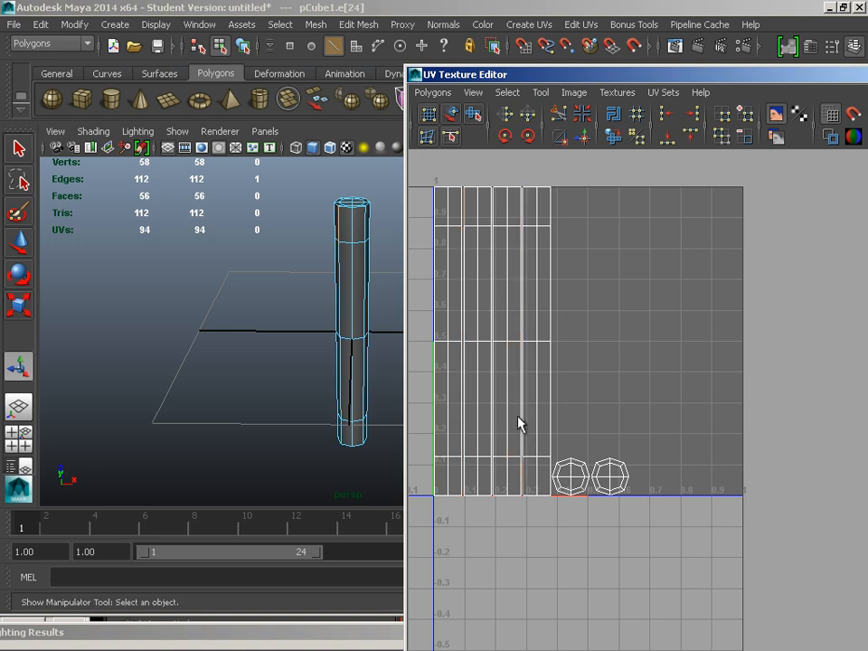
{"action": "scroll", "coordinate": [515, 432], "scroll_direction": "up", "scroll_amount": 3}
{"action": "scroll", "coordinate": [504, 427], "scroll_direction": "down", "scroll_amount": 1}
{"action": "middle_click_drag", "start_coordinate": [508, 398], "coordinate": [760, 378], "text": "alt"}
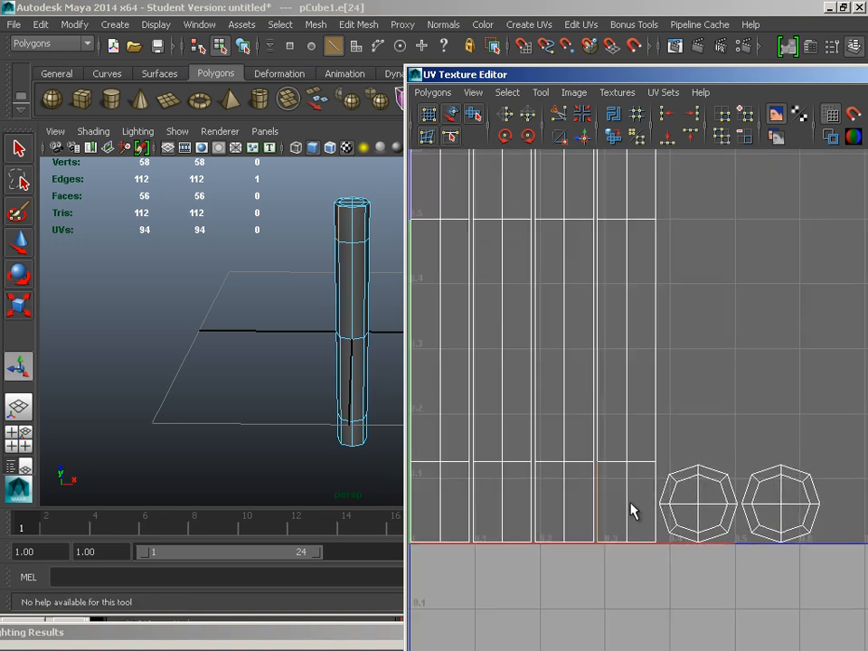
{"action": "left_click", "coordinate": [594, 497], "text": "shift"}
{"action": "left_click_drag", "start_coordinate": [605, 437], "coordinate": [591, 418], "text": "shift"}
{"action": "middle_click_drag", "start_coordinate": [575, 305], "coordinate": [556, 444], "text": "alt"}
{"action": "left_click", "coordinate": [577, 302], "text": "shift"}
{"action": "left_click_drag", "start_coordinate": [588, 259], "coordinate": [558, 270], "text": "shift"}
- Select the vertical border edges of the rightmost UV seam and move and sew them, joining the strips into two wider pieces
{"action": "left_click", "coordinate": [580, 245]}
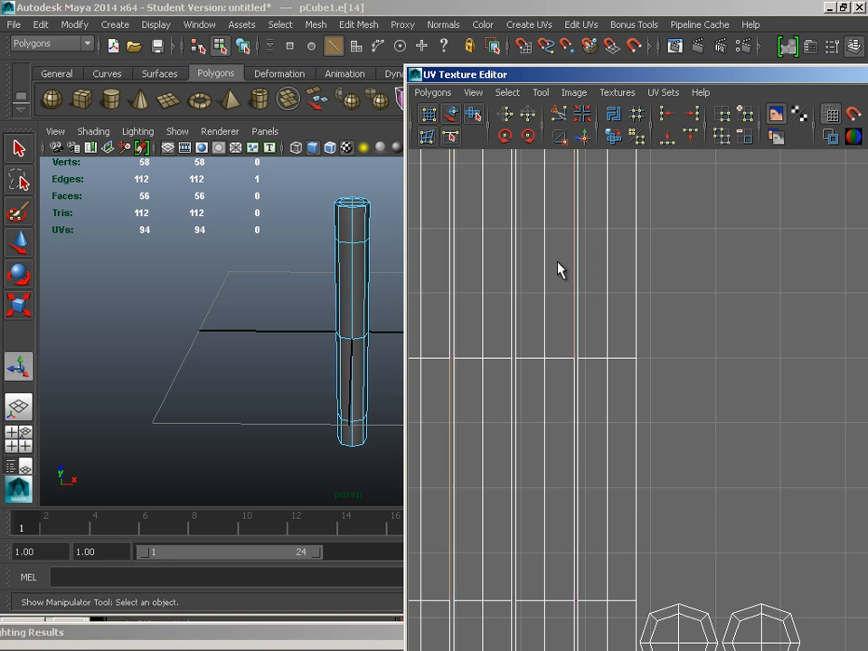
{"action": "left_click_drag", "start_coordinate": [586, 407], "coordinate": [559, 439], "text": "shift"}
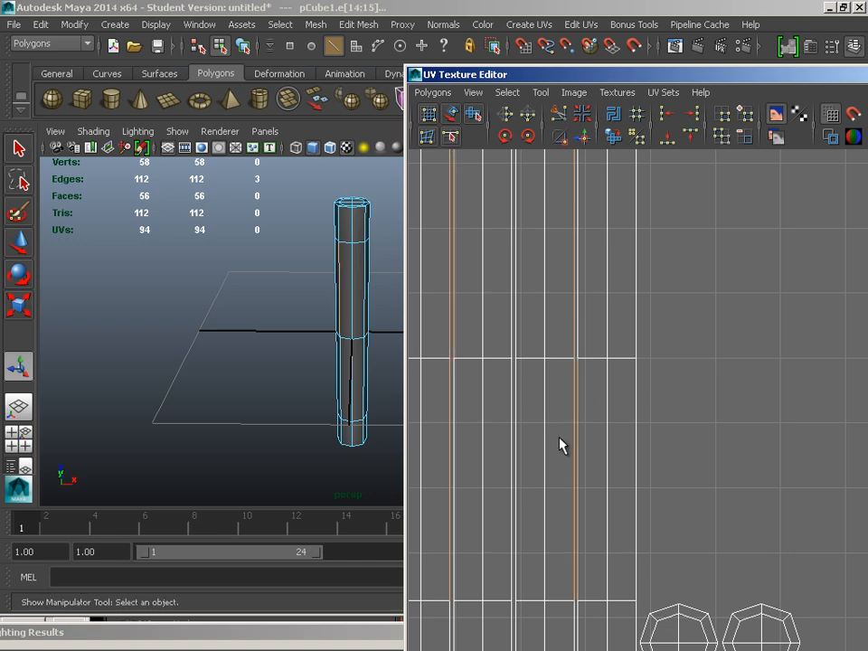
{"action": "middle_click_drag", "start_coordinate": [563, 542], "coordinate": [583, 321], "text": "alt"}
{"action": "left_click_drag", "start_coordinate": [612, 419], "coordinate": [589, 439], "text": "shift"}
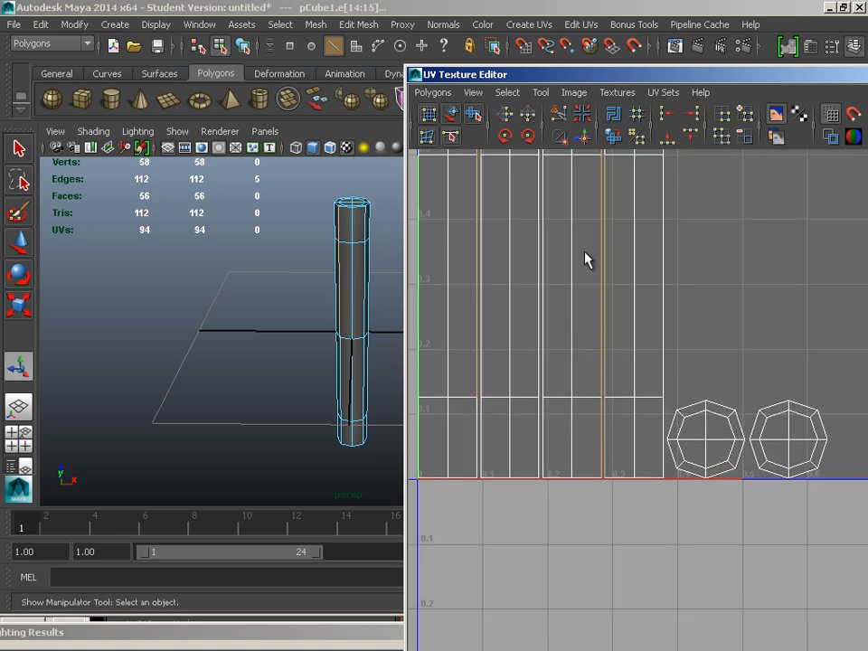
{"action": "middle_click_drag", "start_coordinate": [587, 202], "coordinate": [546, 578], "text": "alt"}
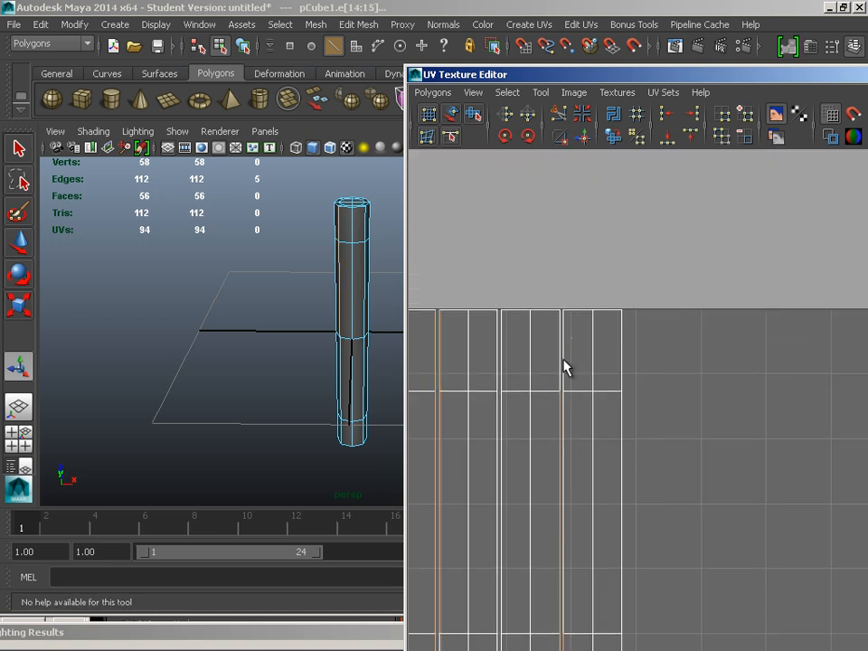
{"action": "left_click_drag", "start_coordinate": [564, 366], "coordinate": [556, 364], "text": "shift"}
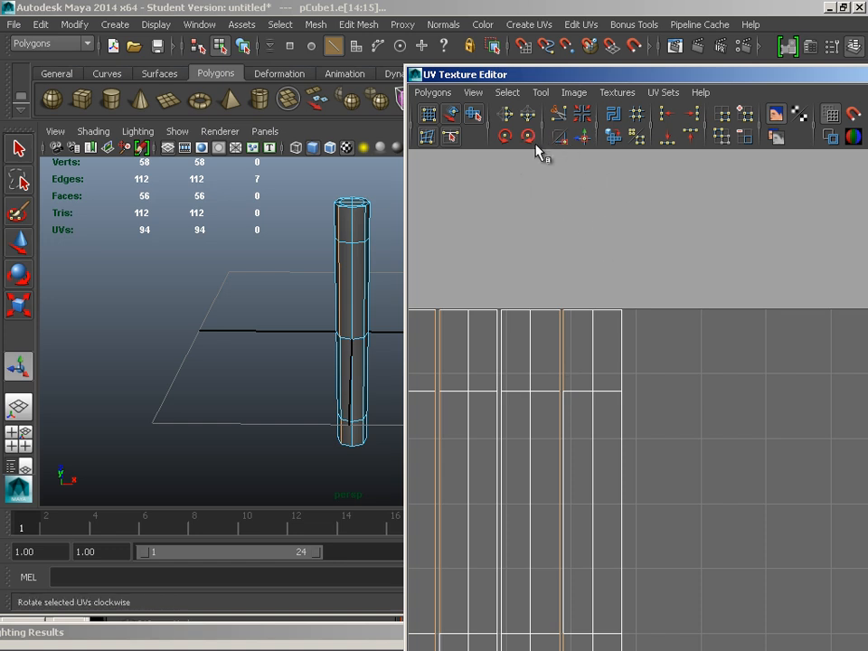
{"action": "left_click", "coordinate": [583, 136]}
- Select all border edges along the remaining middle seam and move and sew the two side pieces into one UV shell
{"action": "middle_click_drag", "start_coordinate": [521, 426], "coordinate": [577, 360], "text": "alt"}
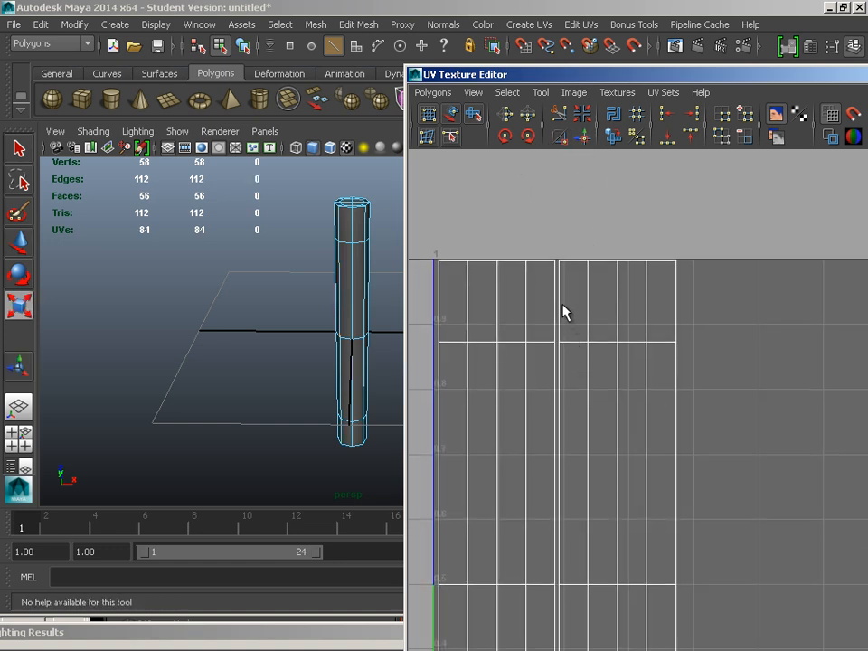
{"action": "left_click_drag", "start_coordinate": [564, 311], "coordinate": [535, 324]}
{"action": "left_click_drag", "start_coordinate": [567, 456], "coordinate": [550, 475], "text": "shift"}
{"action": "middle_click_drag", "start_coordinate": [560, 522], "coordinate": [570, 326], "text": "alt"}
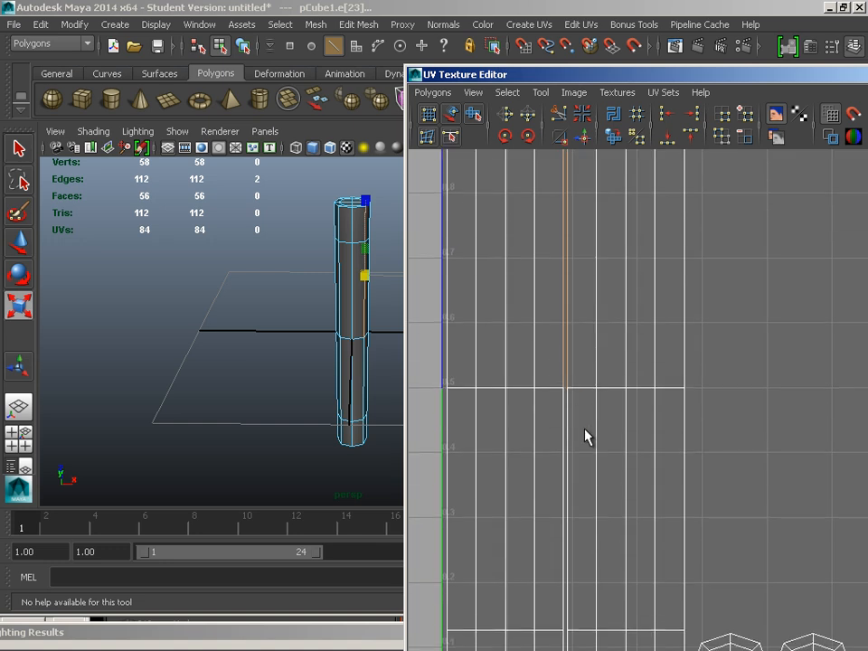
{"action": "left_click", "coordinate": [567, 523], "text": "shift"}
{"action": "middle_click_drag", "start_coordinate": [565, 512], "coordinate": [556, 312], "text": "alt"}
{"action": "left_click_drag", "start_coordinate": [566, 453], "coordinate": [545, 470], "text": "shift"}
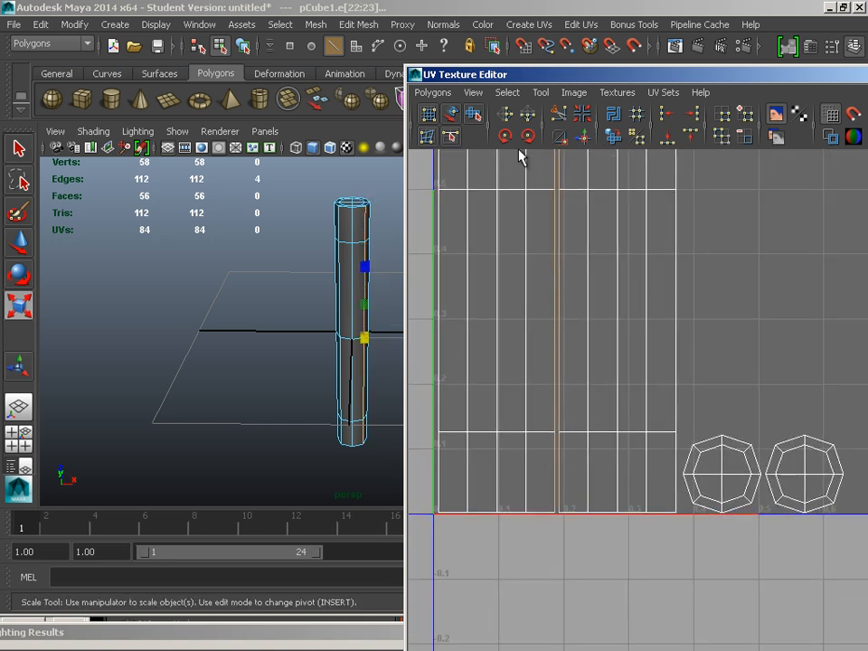
{"action": "left_click", "coordinate": [581, 137]}
- Move the UV Texture Editor clear of the model and create a polygon cylinder at the origin
{"action": "middle_click_drag", "start_coordinate": [628, 255], "coordinate": [609, 508], "text": "alt"}
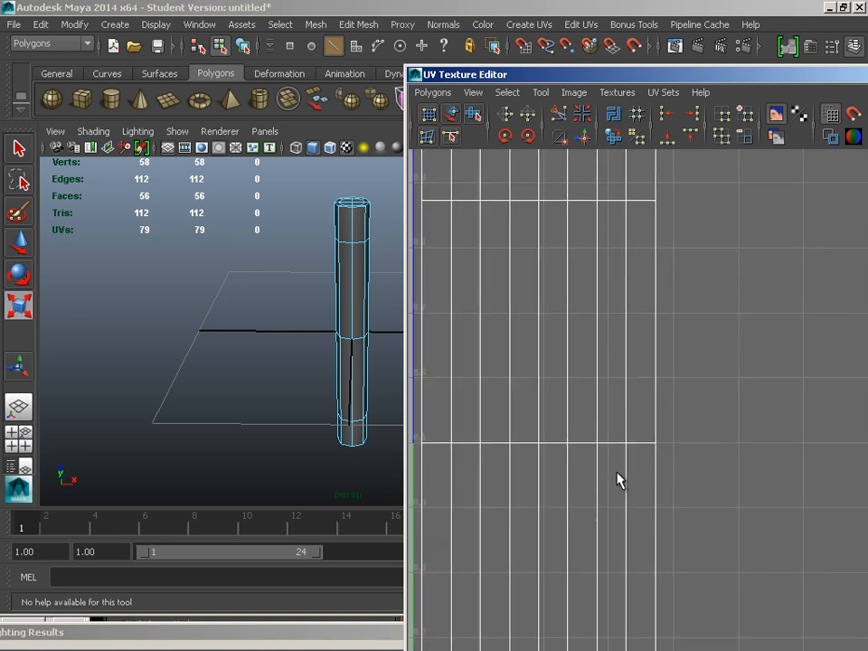
{"action": "right_click_drag", "start_coordinate": [618, 478], "coordinate": [391, 297], "text": "alt"}
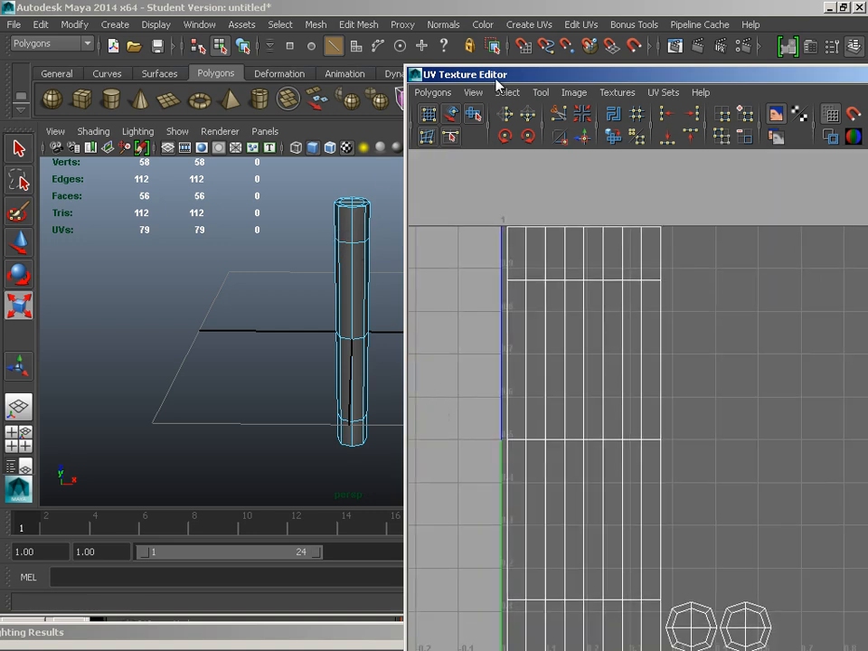
{"action": "left_click_drag", "start_coordinate": [498, 77], "coordinate": [735, 123]}
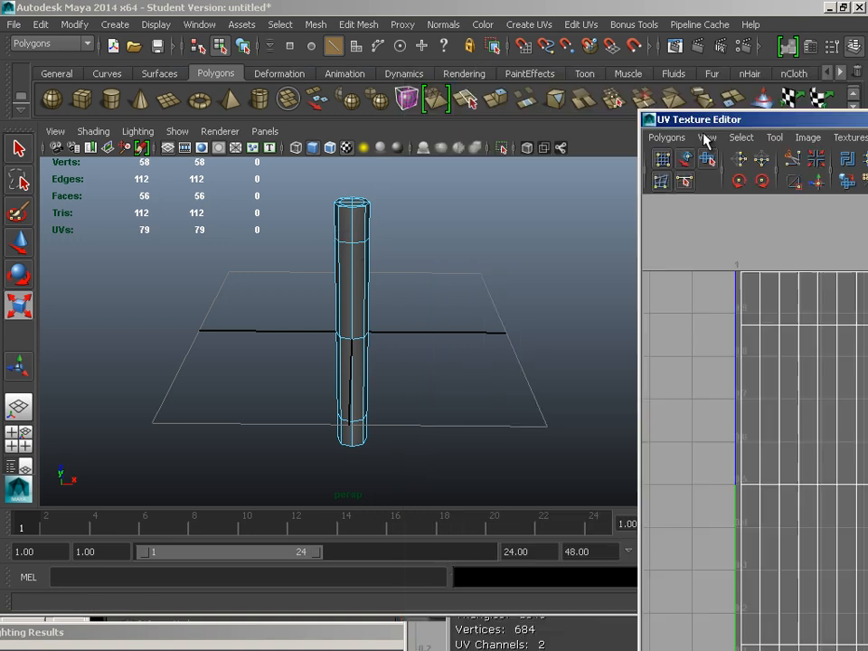
{"action": "left_click", "coordinate": [110, 99]}
{"action": "scroll", "coordinate": [321, 308], "scroll_direction": "down", "scroll_amount": 3}
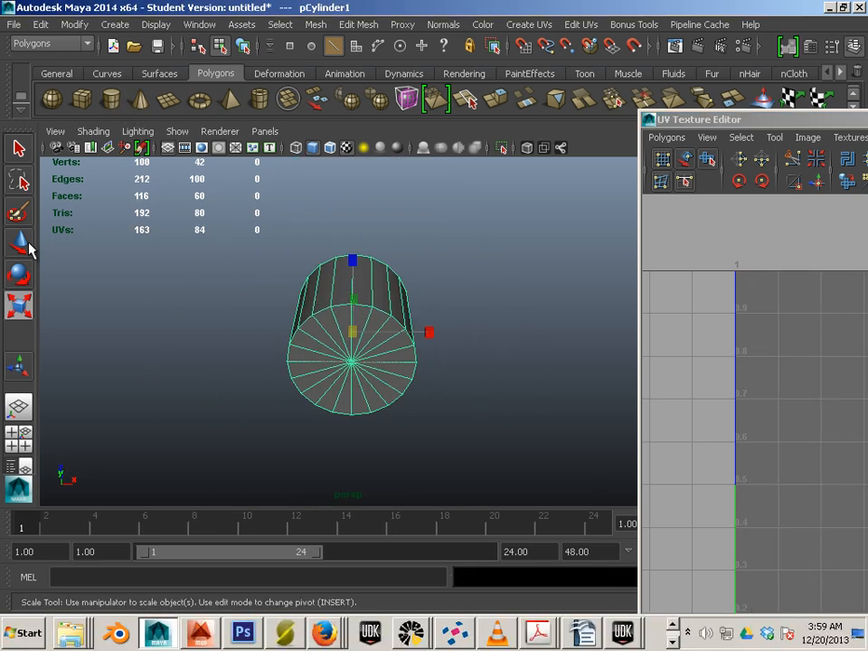
- Rotate the cylinder upright and scale it uniformly to about 0.112 so it fits around the shaft
{"action": "left_click", "coordinate": [18, 274]}
{"action": "left_click_drag", "start_coordinate": [352, 275], "coordinate": [352, 395]}
{"action": "left_click", "coordinate": [20, 307]}
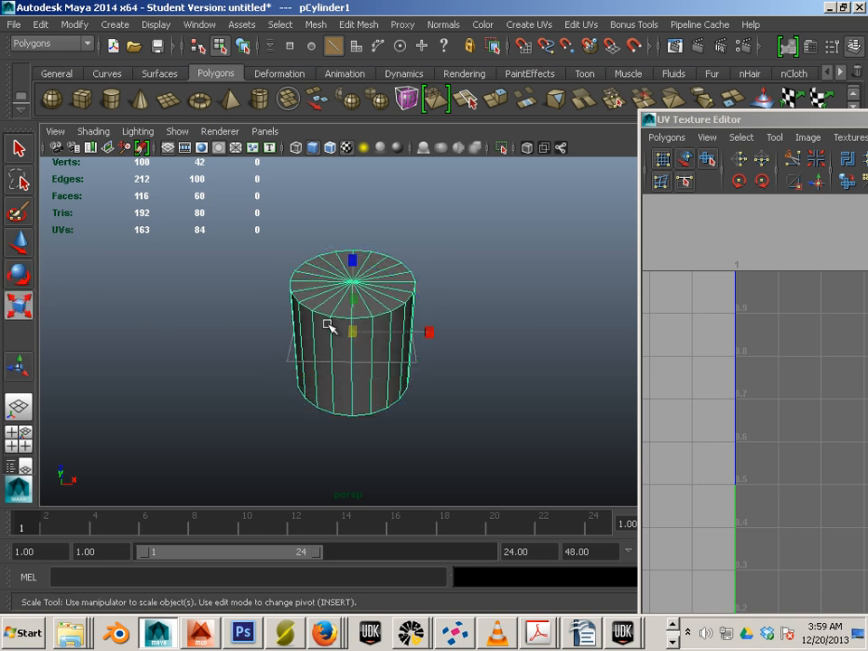
{"action": "left_click_drag", "start_coordinate": [354, 331], "coordinate": [274, 327]}
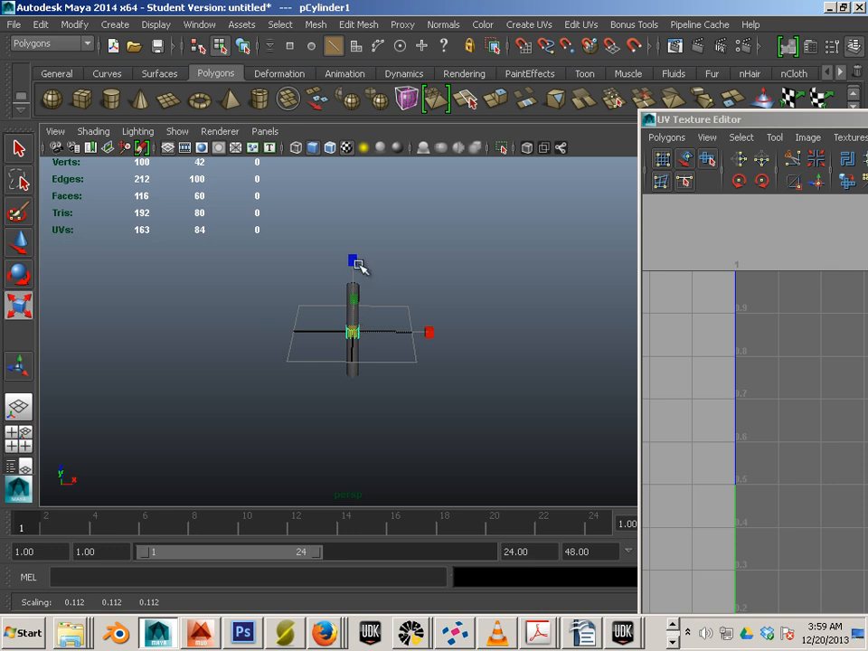
- Stretch the cylinder vertically to a little longer than the shaft and move it along X clear of the shaft
{"action": "left_click_drag", "start_coordinate": [357, 264], "coordinate": [351, 226]}
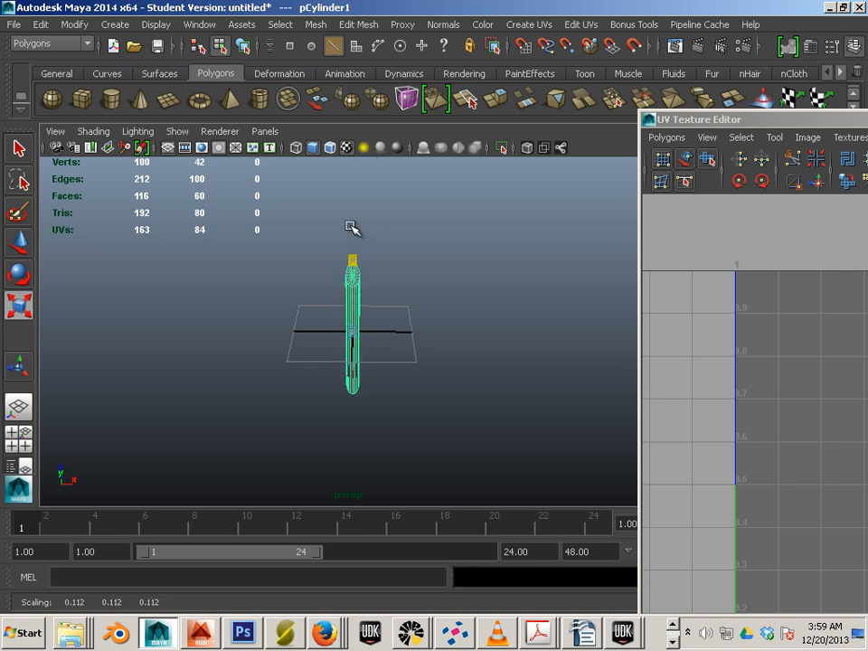
{"action": "left_click", "coordinate": [22, 246]}
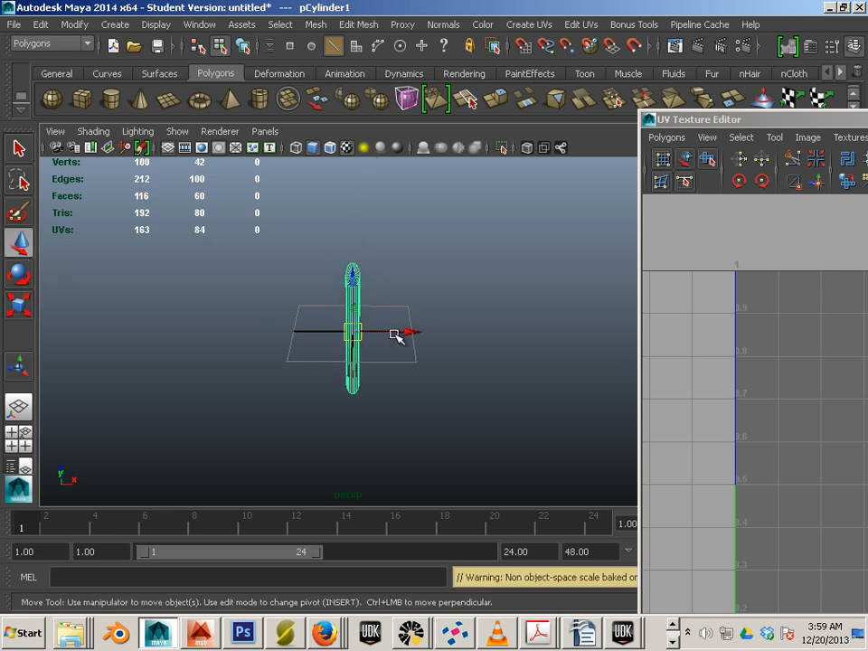
{"action": "left_click_drag", "start_coordinate": [397, 334], "coordinate": [298, 333]}
{"action": "left_click_drag", "start_coordinate": [341, 378], "coordinate": [415, 391], "text": "alt"}
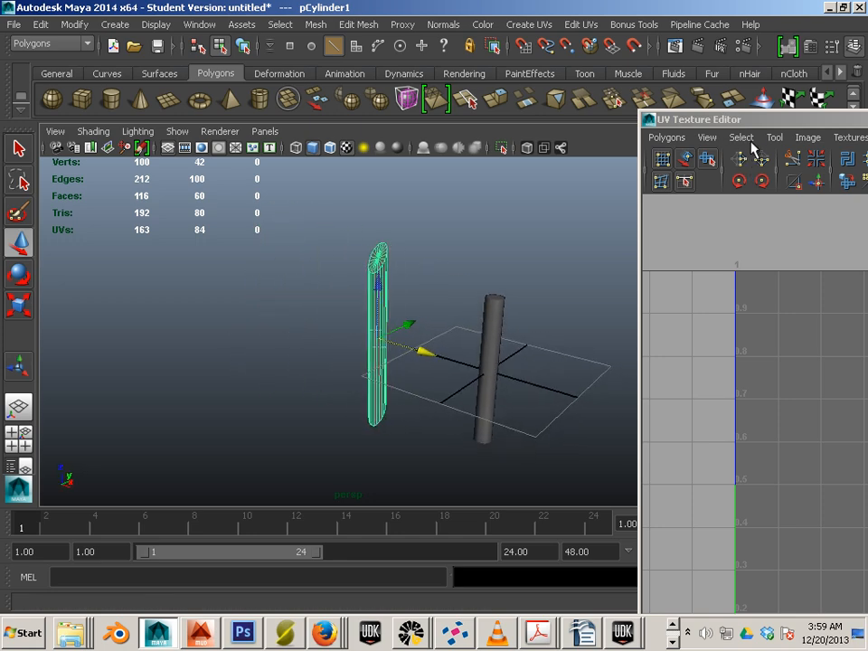
- Place the UV Texture Editor beside the cylinder, then select only the faces of its top cap and delete them
{"action": "left_click_drag", "start_coordinate": [752, 123], "coordinate": [590, 93]}
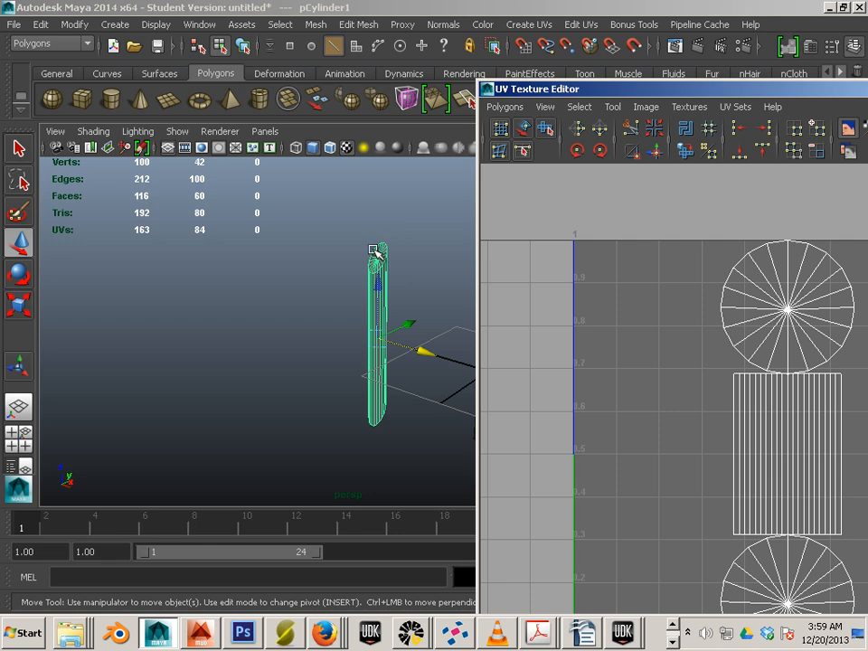
{"action": "scroll", "coordinate": [371, 244], "scroll_direction": "up", "scroll_amount": 5}
{"action": "middle_click_drag", "start_coordinate": [376, 232], "coordinate": [366, 295], "text": "alt"}
{"action": "right_click_drag", "start_coordinate": [398, 259], "coordinate": [396, 289]}
{"action": "left_click_drag", "start_coordinate": [312, 187], "coordinate": [422, 282]}
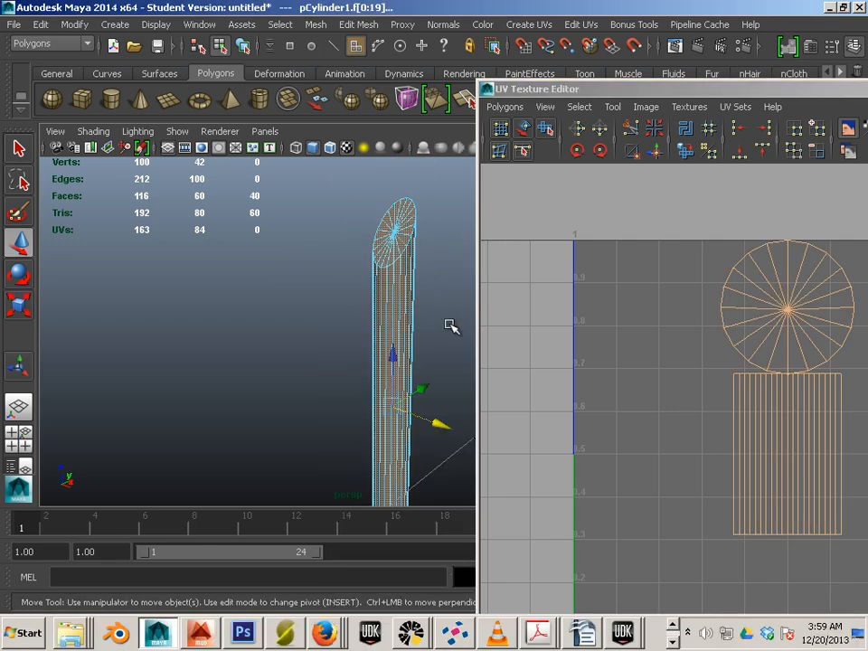
{"action": "left_click_drag", "start_coordinate": [447, 345], "coordinate": [334, 438]}
{"action": "left_click_drag", "start_coordinate": [470, 383], "coordinate": [334, 457], "text": "ctrl"}
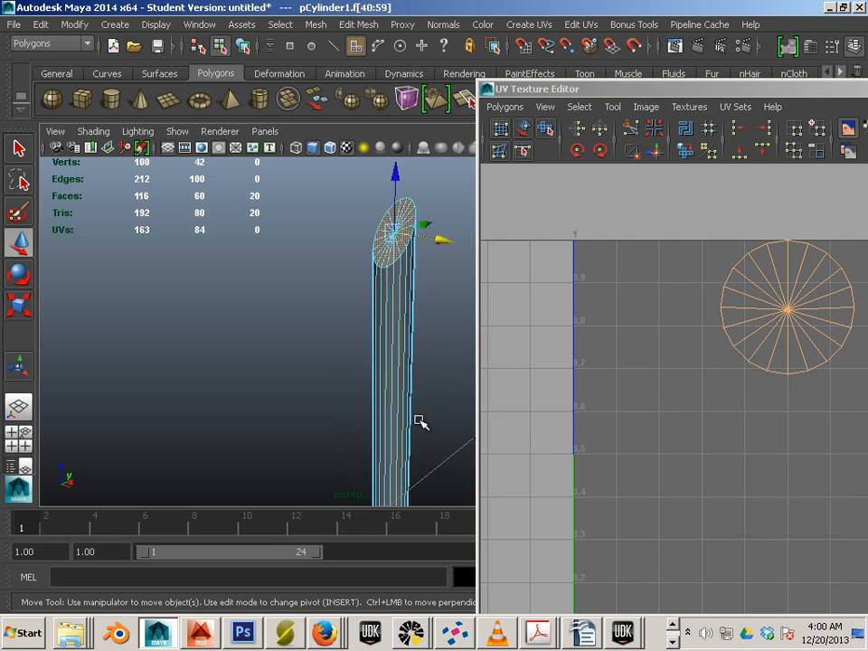
{"action": "left_click_drag", "start_coordinate": [410, 428], "coordinate": [321, 385], "text": "alt"}
{"action": "key", "text": "Delete"}
- Select the faces of the cylinder's bottom cap, leaving out the side faces, and delete them
{"action": "left_click_drag", "start_coordinate": [298, 341], "coordinate": [440, 426]}
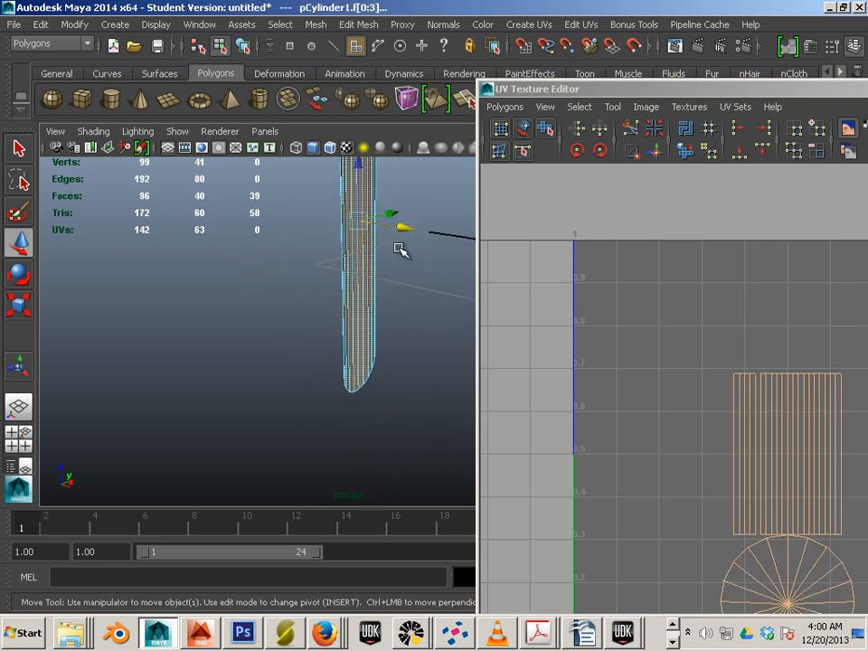
{"action": "left_click_drag", "start_coordinate": [294, 306], "coordinate": [365, 275]}
{"action": "key", "text": "Delete"}
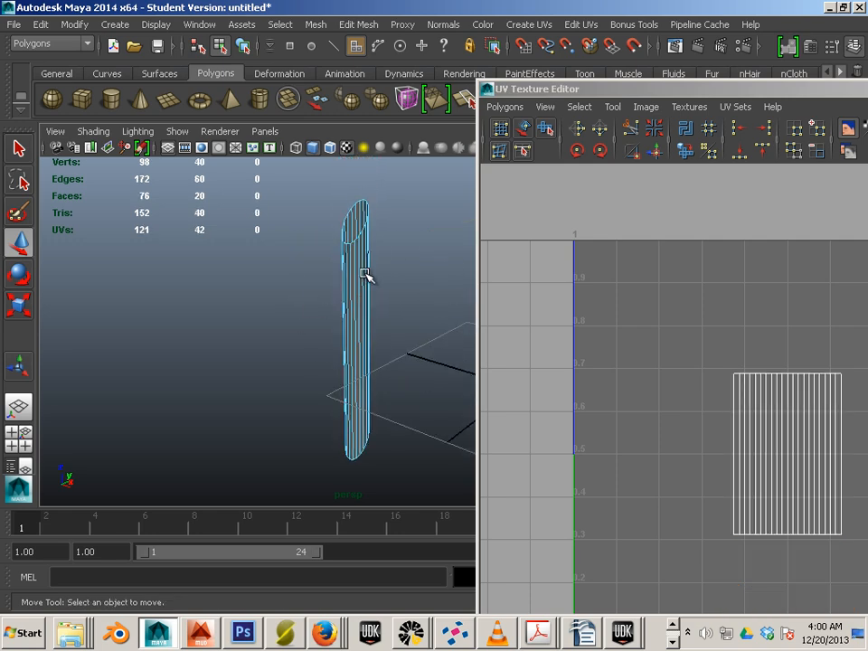
- Flatten the slanted top and bottom vertex rings of the open cylinder by scaling each ring along the vertical axis
{"action": "right_click_drag", "start_coordinate": [366, 276], "coordinate": [291, 267]}
{"action": "left_click_drag", "start_coordinate": [422, 297], "coordinate": [326, 219]}
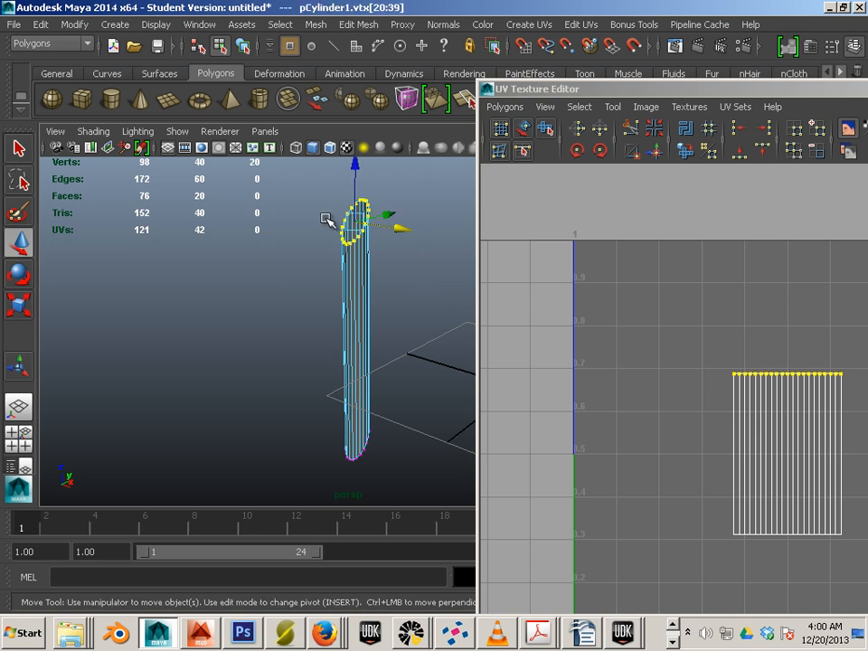
{"action": "key", "text": "r"}
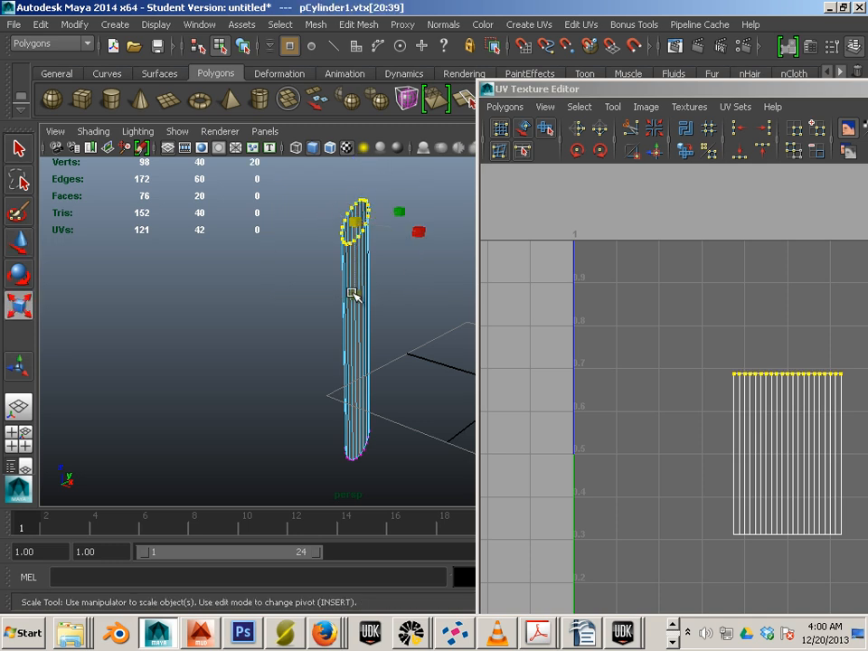
{"action": "left_click_drag", "start_coordinate": [353, 294], "coordinate": [355, 231]}
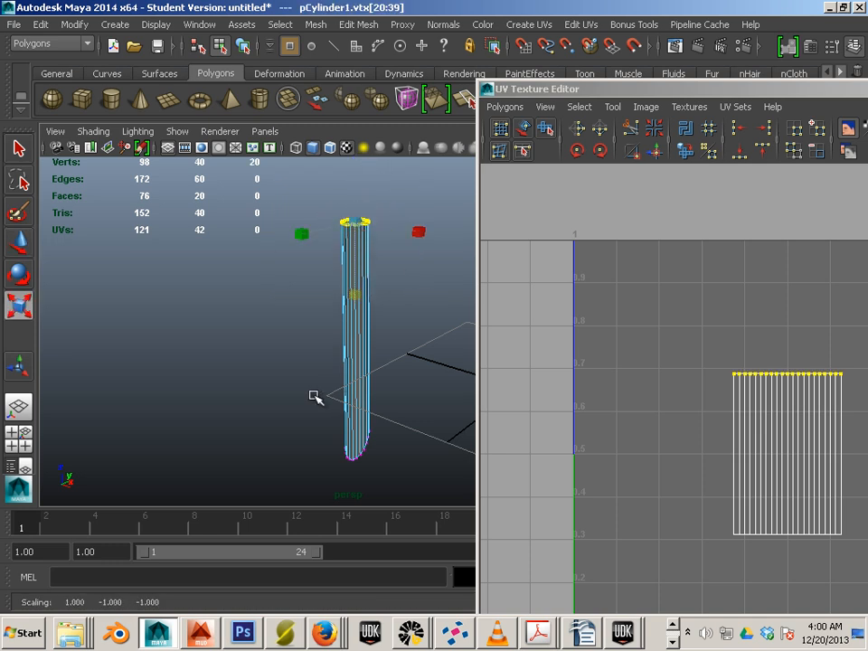
{"action": "left_click_drag", "start_coordinate": [316, 397], "coordinate": [360, 502]}
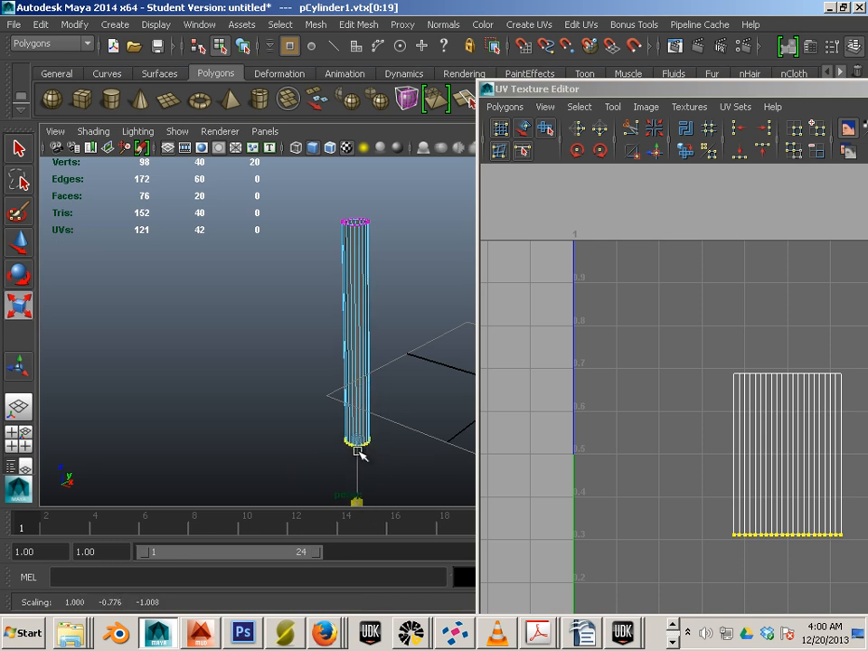
- Select all UVs of the open cylinder and scale them uniformly to nearly fill the height of the 0–1 UV space
{"action": "scroll", "coordinate": [579, 388], "scroll_direction": "down", "scroll_amount": 2}
{"action": "right_click_drag", "start_coordinate": [648, 390], "coordinate": [725, 393]}
{"action": "left_click_drag", "start_coordinate": [529, 307], "coordinate": [687, 511]}
{"action": "left_click_drag", "start_coordinate": [635, 412], "coordinate": [714, 503]}
{"action": "key", "text": "ctrl+z"}
{"action": "left_click_drag", "start_coordinate": [636, 412], "coordinate": [483, 273]}
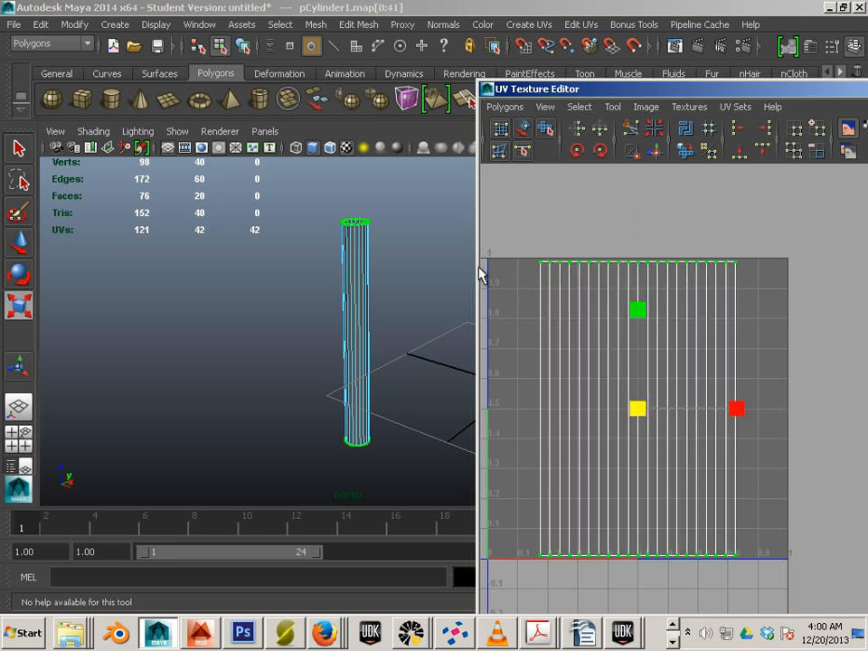
- Compare the open cylinder with the shaft and inspect its hollow top rim up close
{"action": "left_click", "coordinate": [423, 342]}
{"action": "left_click_drag", "start_coordinate": [409, 299], "coordinate": [308, 303], "text": "alt"}
{"action": "left_click", "coordinate": [372, 327]}
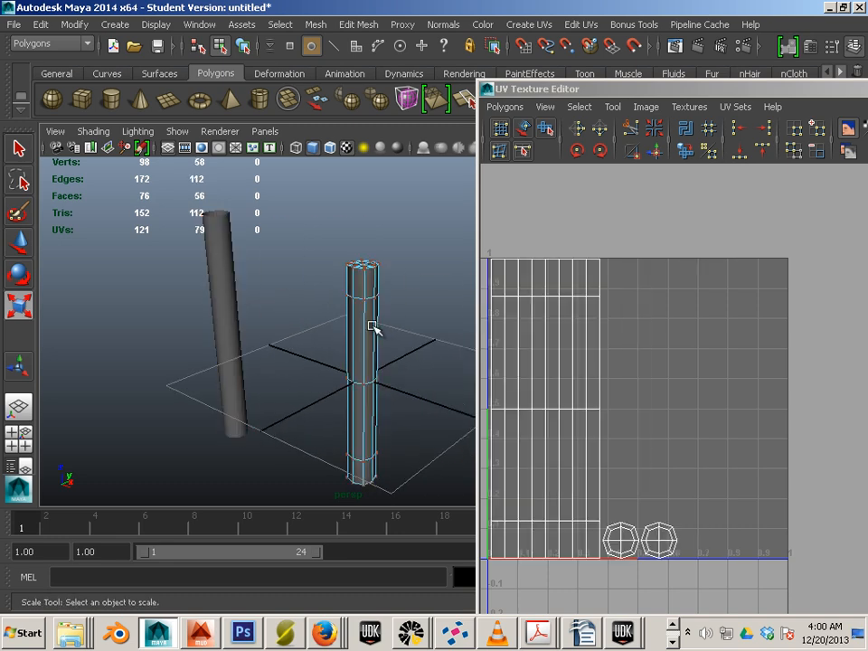
{"action": "left_click", "coordinate": [230, 287]}
{"action": "key", "text": "f"}
{"action": "right_click_drag", "start_coordinate": [395, 369], "coordinate": [517, 407], "text": "alt"}
{"action": "right_click", "coordinate": [349, 257]}
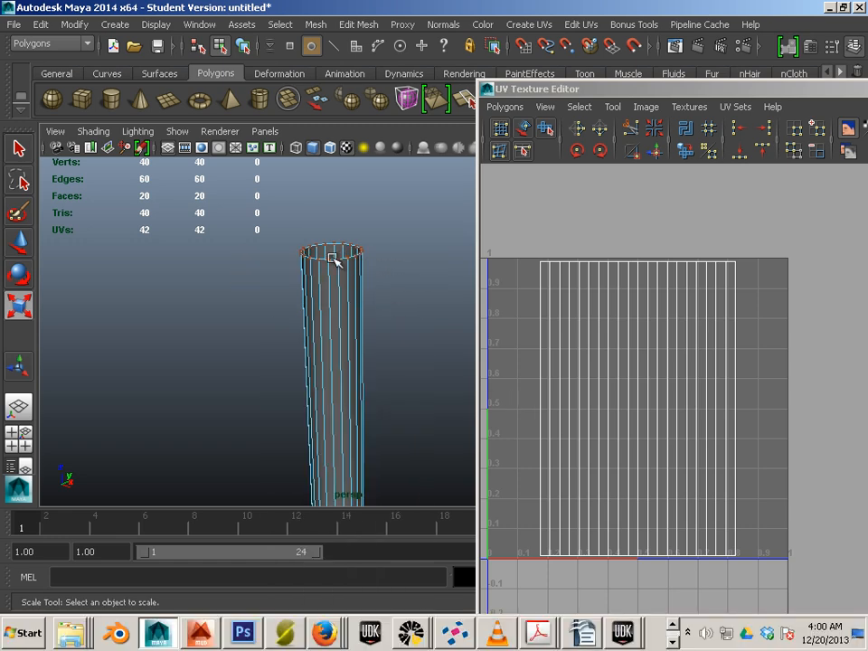
{"action": "right_click", "coordinate": [333, 259]}
{"action": "left_click_drag", "start_coordinate": [362, 277], "coordinate": [263, 284], "text": "alt"}
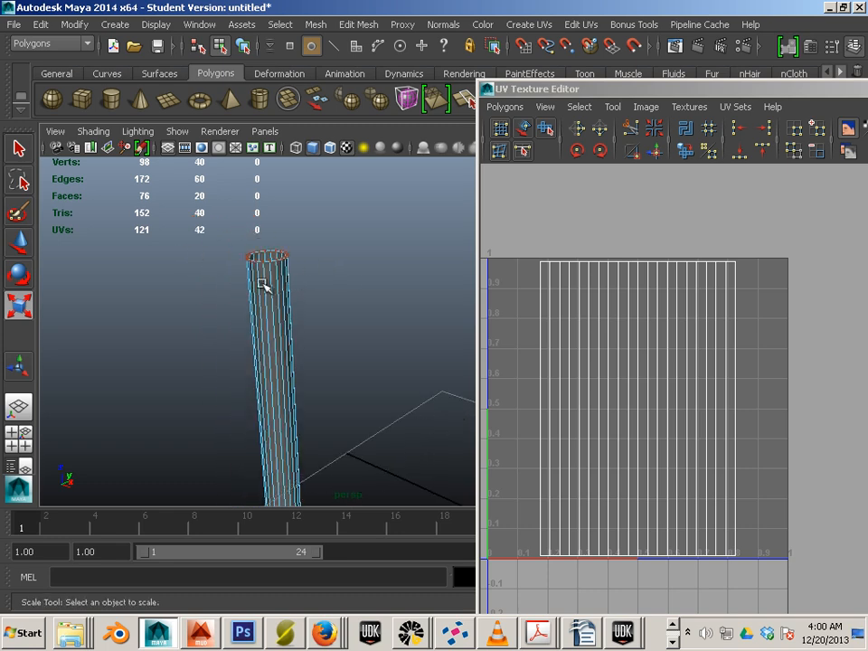
- Return the open cylinder to object mode and delete the whole object
{"action": "right_click_drag", "start_coordinate": [263, 285], "coordinate": [295, 257]}
{"action": "left_click", "coordinate": [267, 291]}
{"action": "middle_click_drag", "start_coordinate": [364, 328], "coordinate": [254, 281], "text": "alt"}
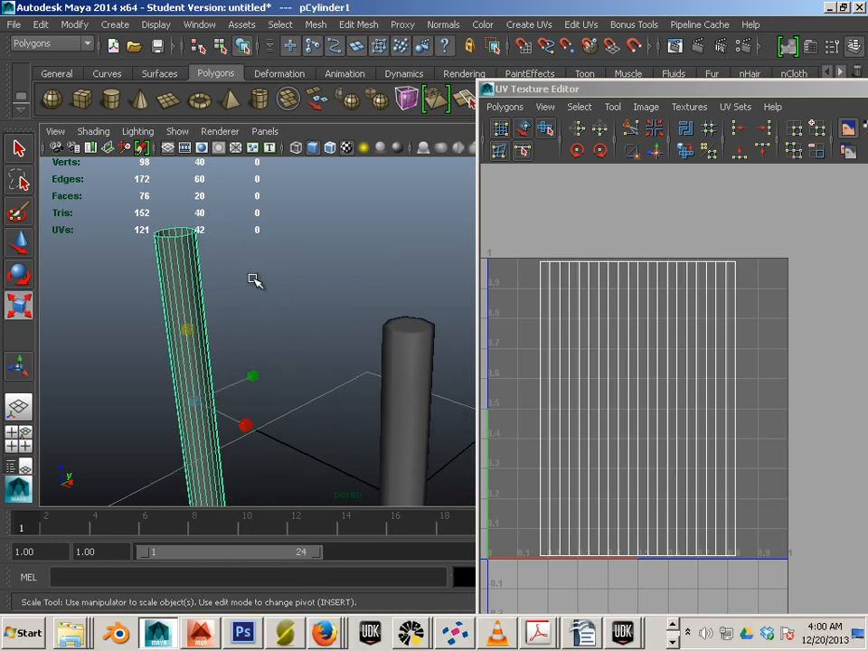
{"action": "key", "text": "Delete"}
- Create a polygon sphere at the origin over the shaft
{"action": "left_click", "coordinate": [390, 374]}
{"action": "middle_click_drag", "start_coordinate": [329, 415], "coordinate": [199, 309], "text": "alt"}
{"action": "left_click_drag", "start_coordinate": [199, 309], "coordinate": [296, 343], "text": "alt"}
{"action": "middle_click_drag", "start_coordinate": [318, 350], "coordinate": [311, 339], "text": "alt"}
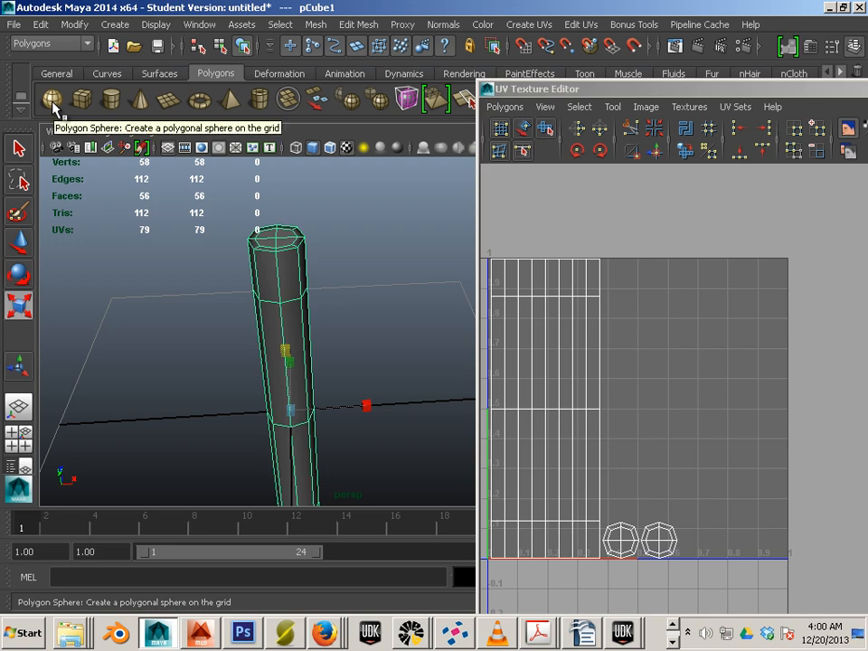
{"action": "left_click", "coordinate": [53, 102]}
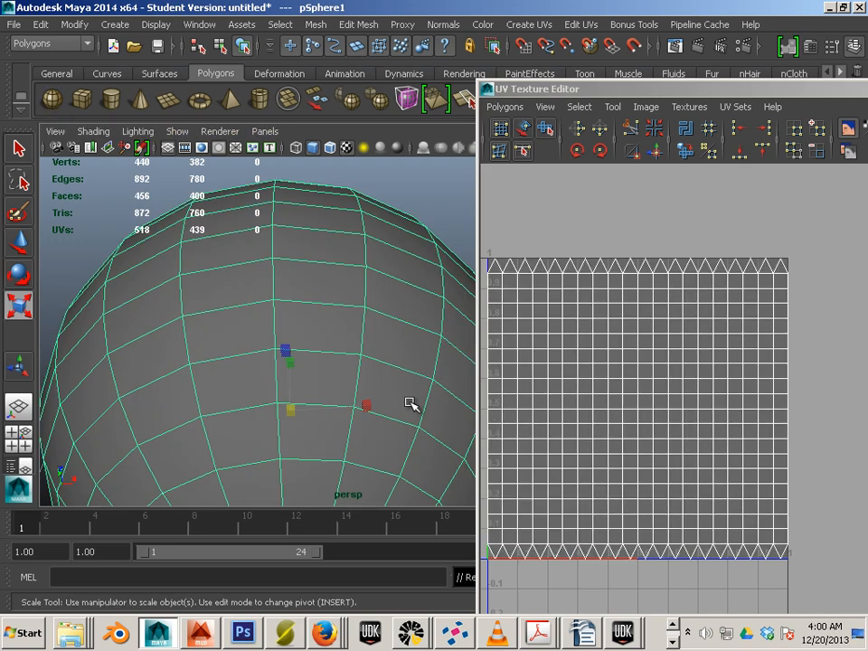
{"action": "left_click_drag", "start_coordinate": [400, 379], "coordinate": [381, 274], "text": "alt"}
{"action": "scroll", "coordinate": [458, 315], "scroll_direction": "down", "scroll_amount": 5}
{"action": "left_click_drag", "start_coordinate": [458, 316], "coordinate": [344, 324], "text": "alt"}
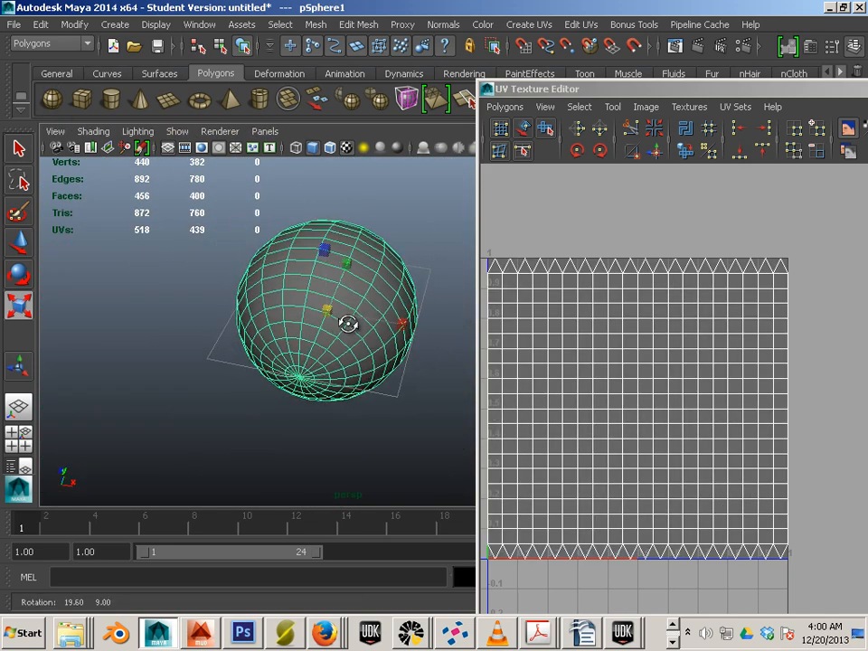
- Turn the sphere so its poles point up and down, setting its Rotate X to exactly 90
{"action": "left_click", "coordinate": [25, 276]}
{"action": "left_click_drag", "start_coordinate": [316, 257], "coordinate": [297, 356]}
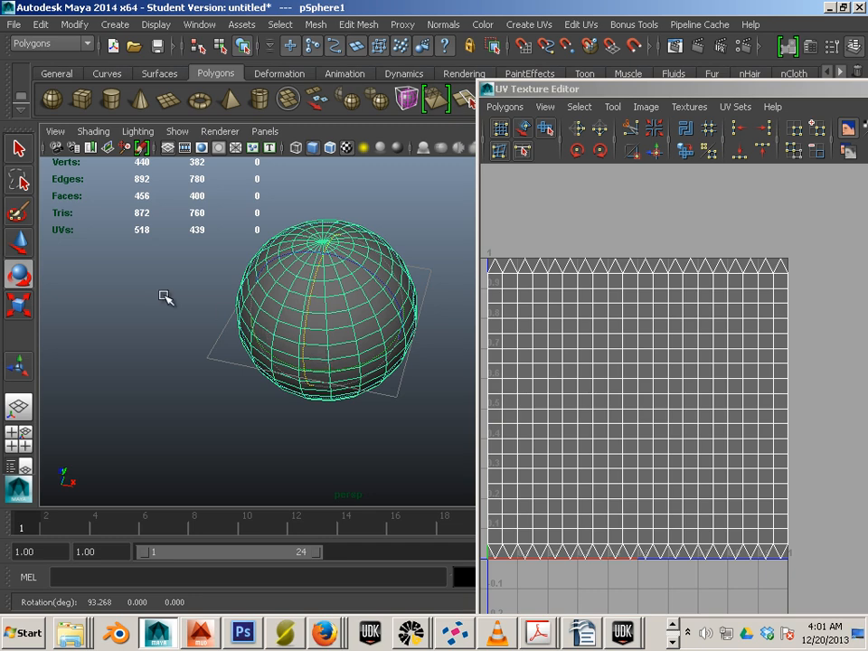
{"action": "left_click", "coordinate": [24, 244]}
{"action": "left_click_drag", "start_coordinate": [606, 89], "coordinate": [867, 88]}
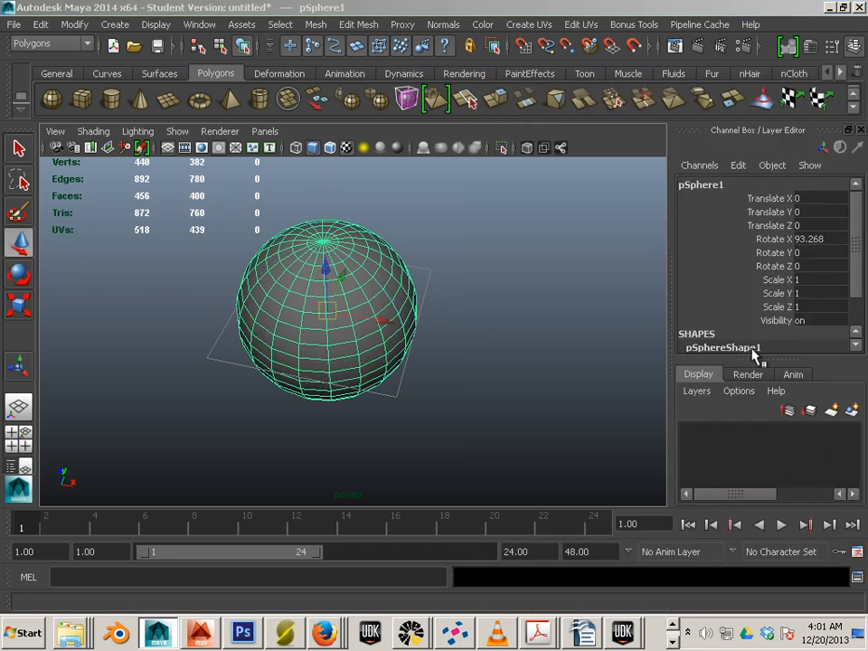
{"action": "double_click", "coordinate": [839, 239]}
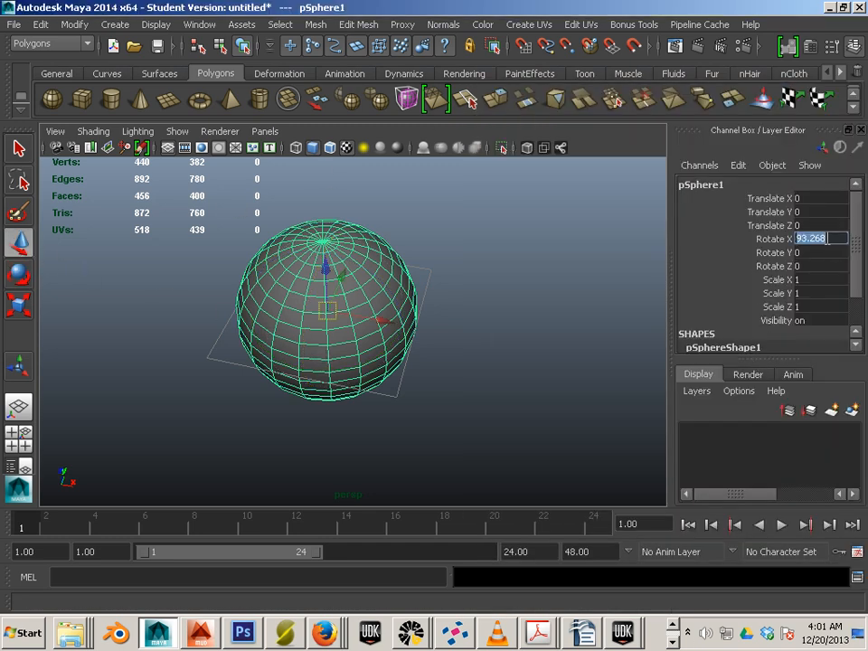
{"action": "type", "text": "90"}
{"action": "key", "text": "Return"}
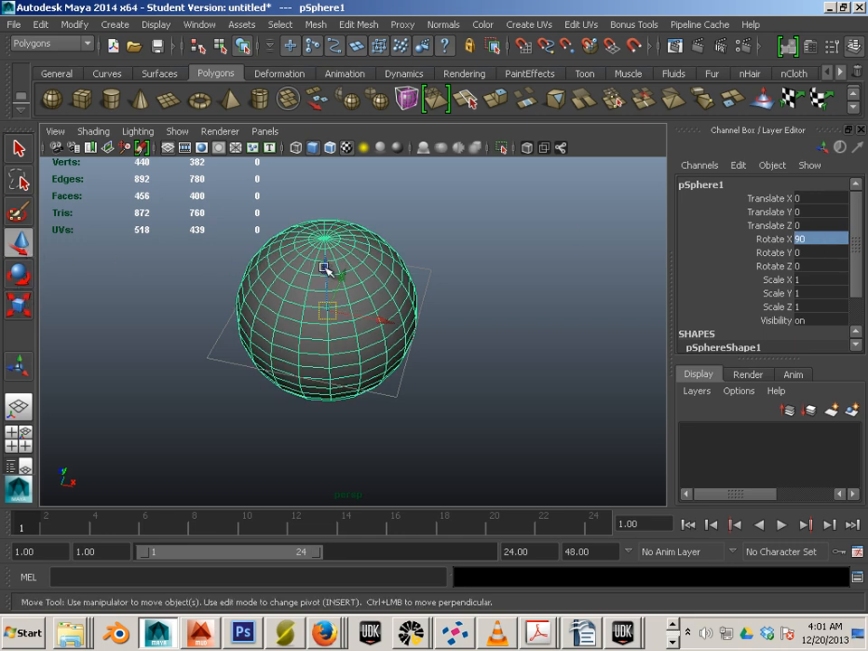
- Raise the sphere above the shaft to about 1.612 in Z and scale it uniformly to about 0.131
{"action": "left_click_drag", "start_coordinate": [325, 269], "coordinate": [320, 126]}
{"action": "left_click_drag", "start_coordinate": [354, 238], "coordinate": [120, 271], "text": "alt"}
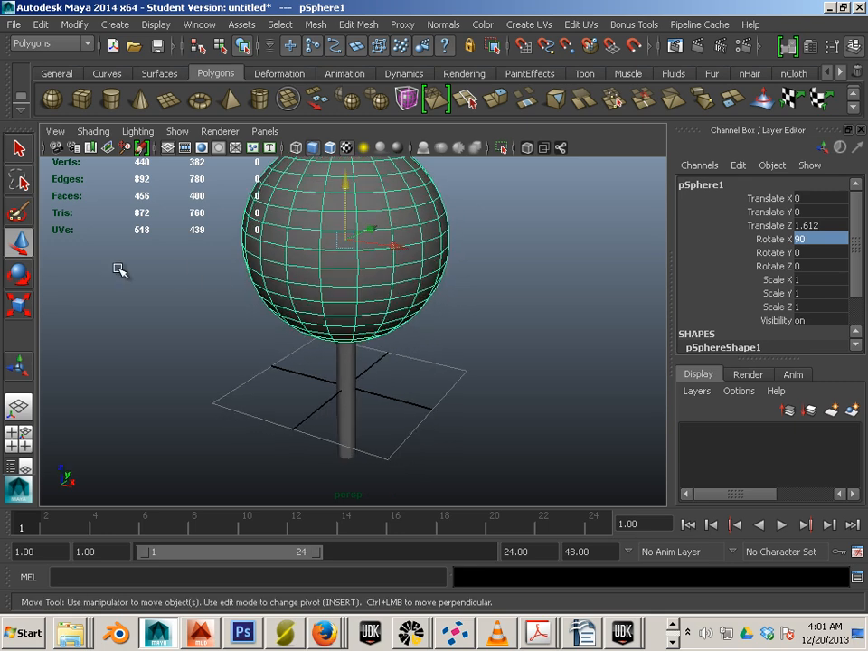
{"action": "left_click", "coordinate": [20, 308]}
{"action": "left_click_drag", "start_coordinate": [344, 239], "coordinate": [214, 209]}
{"action": "left_click_drag", "start_coordinate": [344, 240], "coordinate": [132, 252]}
{"action": "left_click", "coordinate": [30, 249]}
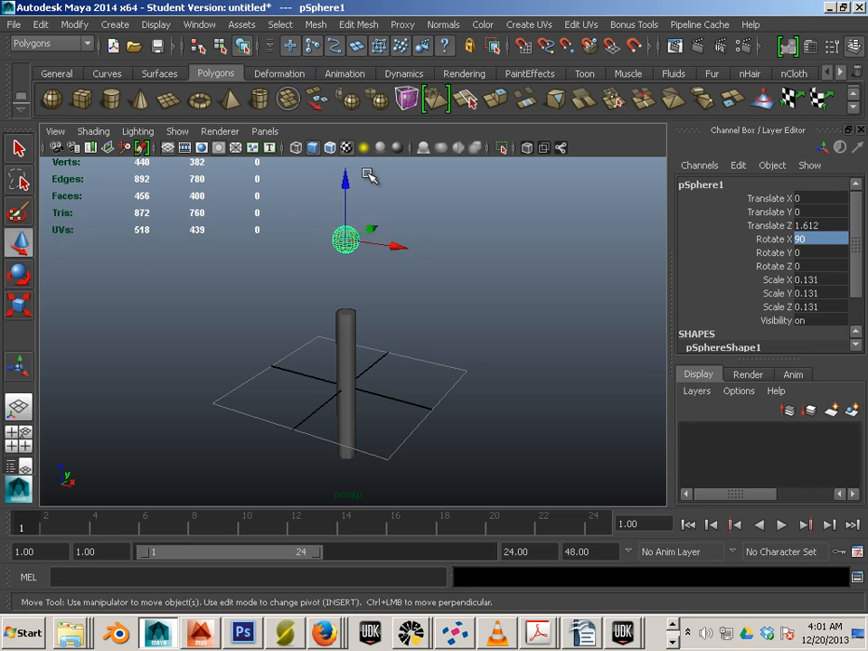
- Lower the sphere onto the shaft's top at about Z 0.942 and centre it at X -0.009, Y 0.011
{"action": "left_click_drag", "start_coordinate": [345, 180], "coordinate": [321, 252]}
{"action": "scroll", "coordinate": [346, 276], "scroll_direction": "up", "scroll_amount": 6}
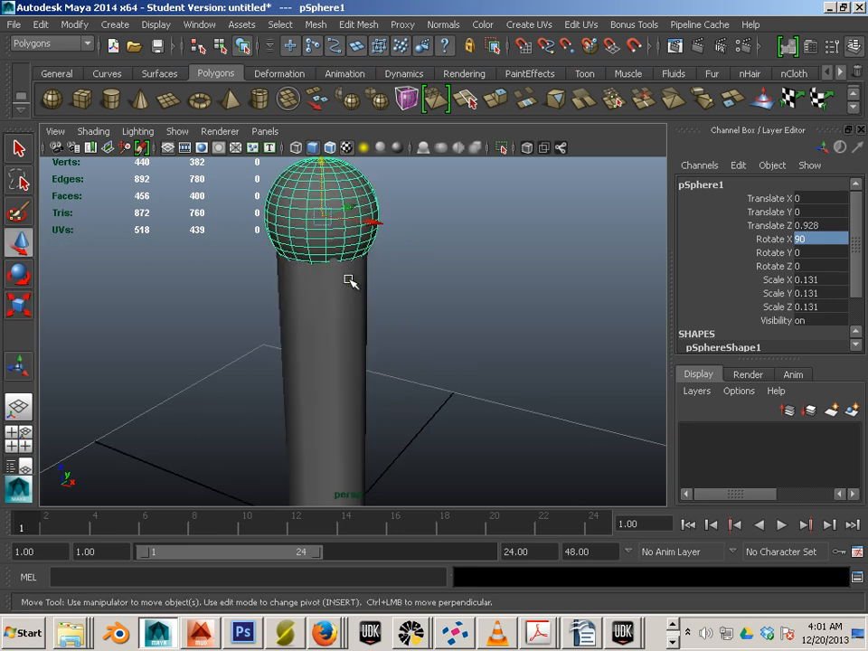
{"action": "middle_click_drag", "start_coordinate": [340, 260], "coordinate": [397, 409], "text": "alt"}
{"action": "left_click_drag", "start_coordinate": [397, 408], "coordinate": [378, 388], "text": "alt"}
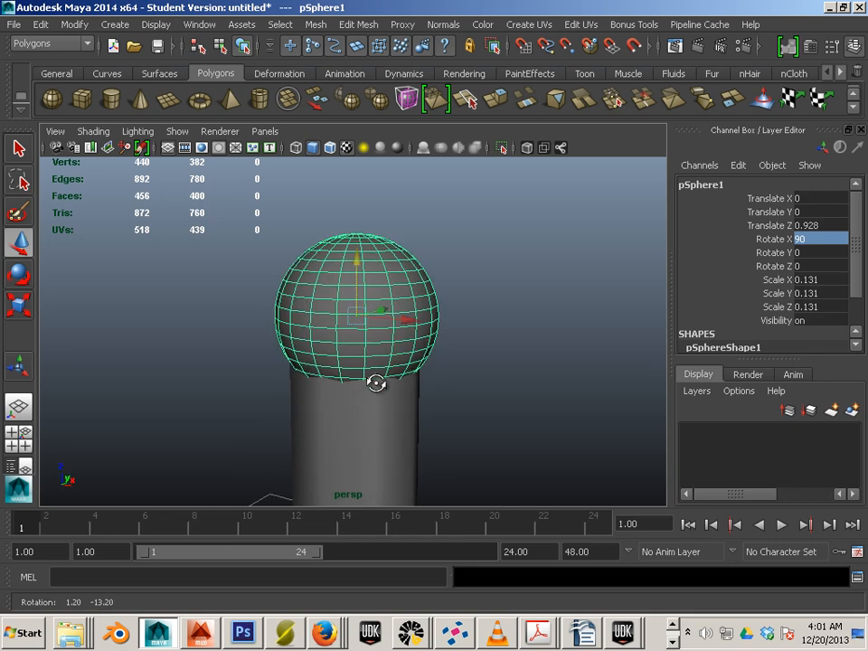
{"action": "mouse_move", "coordinate": [361, 275]}
{"action": "left_mouse_down"}
{"action": "mouse_move", "coordinate": [358, 252]}
{"action": "mouse_move", "coordinate": [354, 259]}
{"action": "left_mouse_up"}
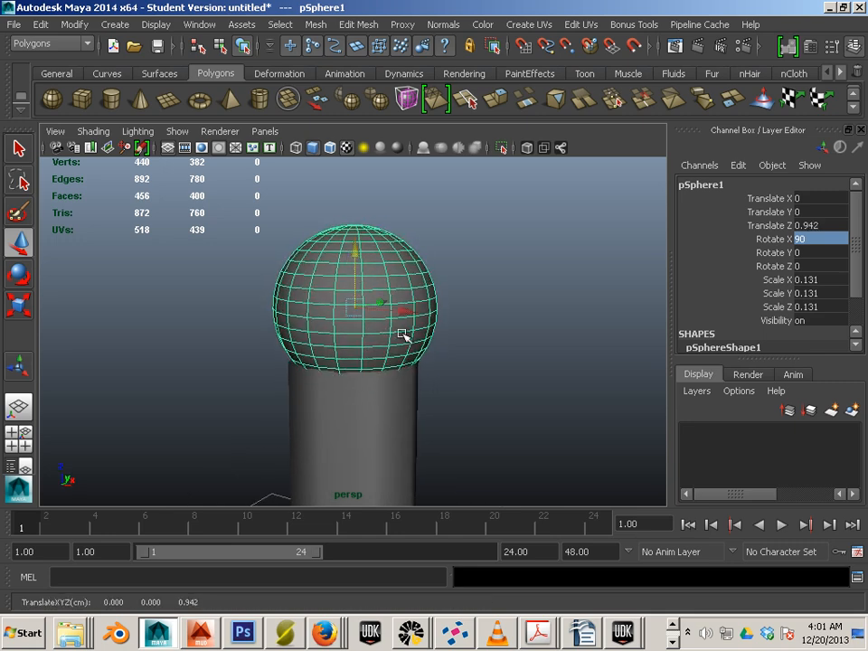
{"action": "left_click_drag", "start_coordinate": [405, 311], "coordinate": [400, 310]}
{"action": "left_click_drag", "start_coordinate": [480, 372], "coordinate": [363, 347], "text": "alt"}
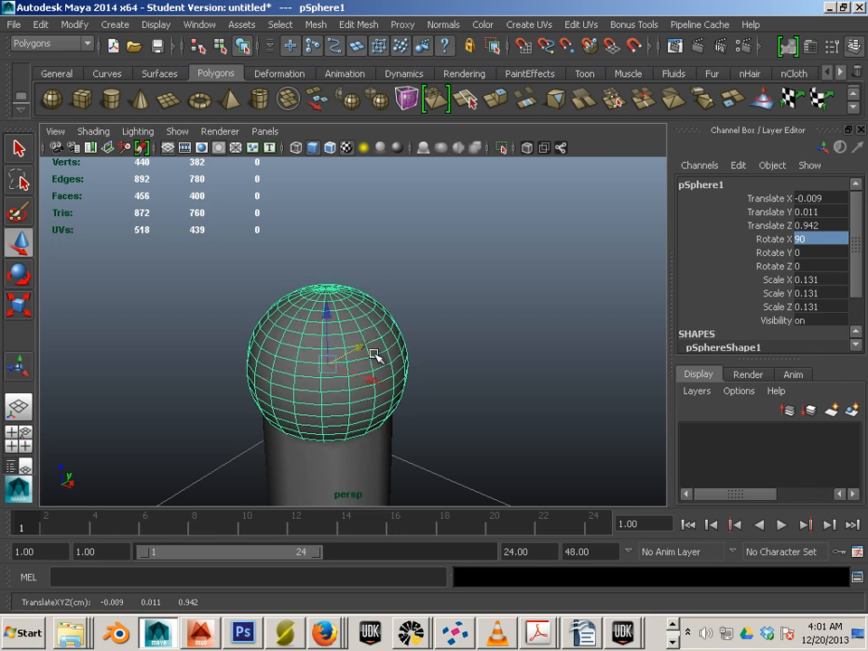
- Duplicate the sphere and raise the copy above the original to about 1.231 in Z
{"action": "scroll", "coordinate": [380, 371], "scroll_direction": "down", "scroll_amount": 5}
{"action": "key", "text": "ctrl+d"}
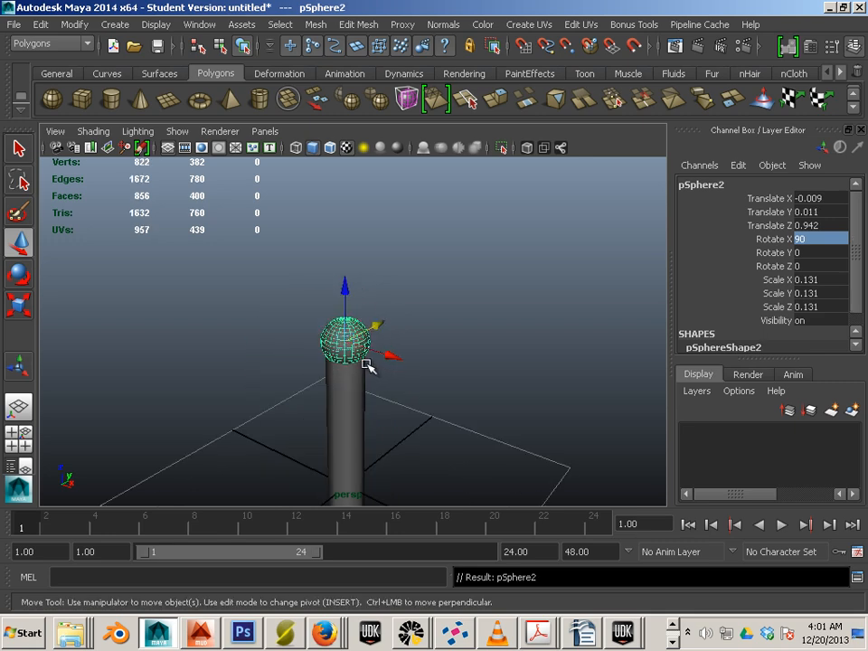
{"action": "left_click_drag", "start_coordinate": [345, 291], "coordinate": [351, 240]}
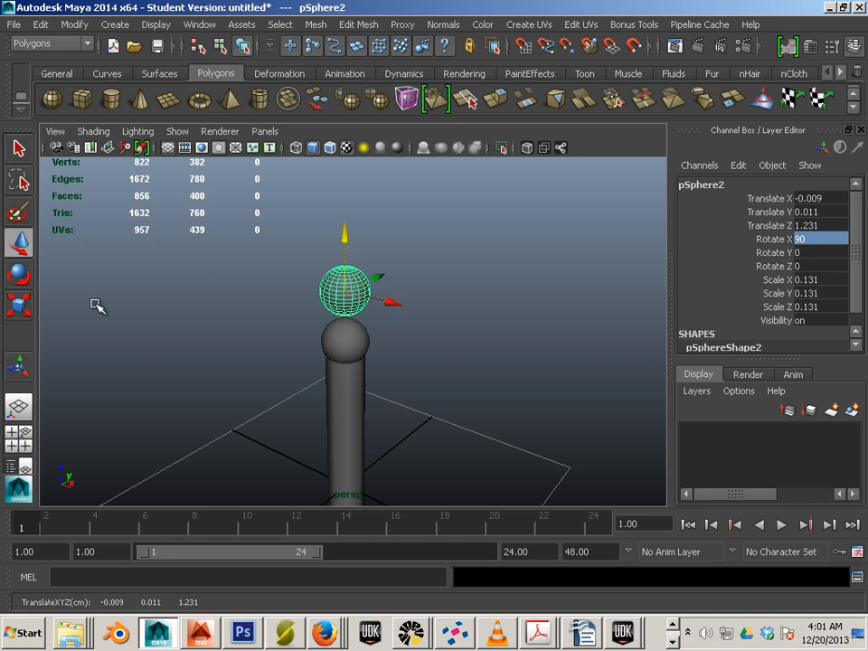
- Scale the copied sphere uniformly to about 0.244 and lower it to about Z 1.073 so it encloses the smaller sphere
{"action": "left_click", "coordinate": [19, 305]}
{"action": "left_click_drag", "start_coordinate": [343, 292], "coordinate": [381, 304]}
{"action": "key", "text": "w"}
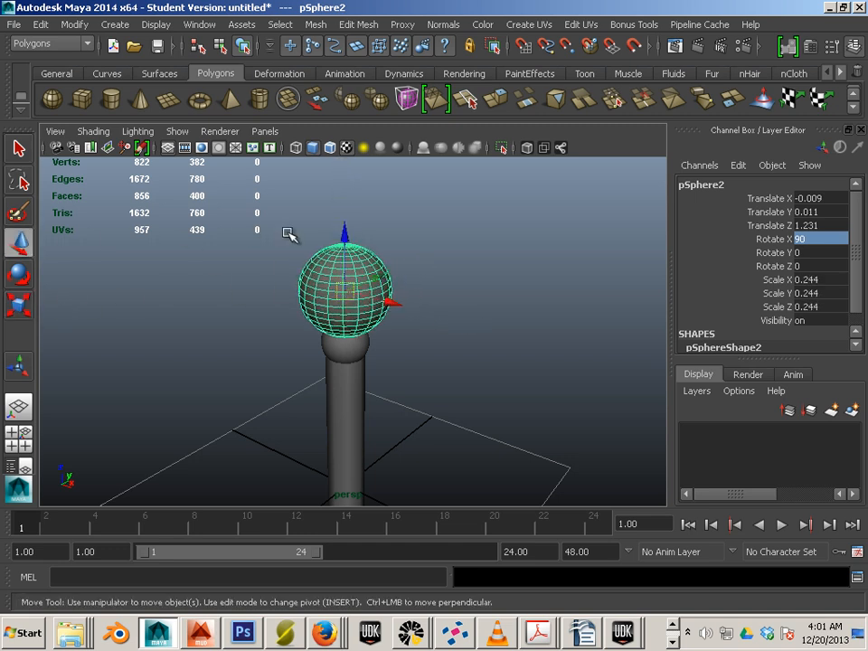
{"action": "left_click_drag", "start_coordinate": [343, 226], "coordinate": [339, 257]}
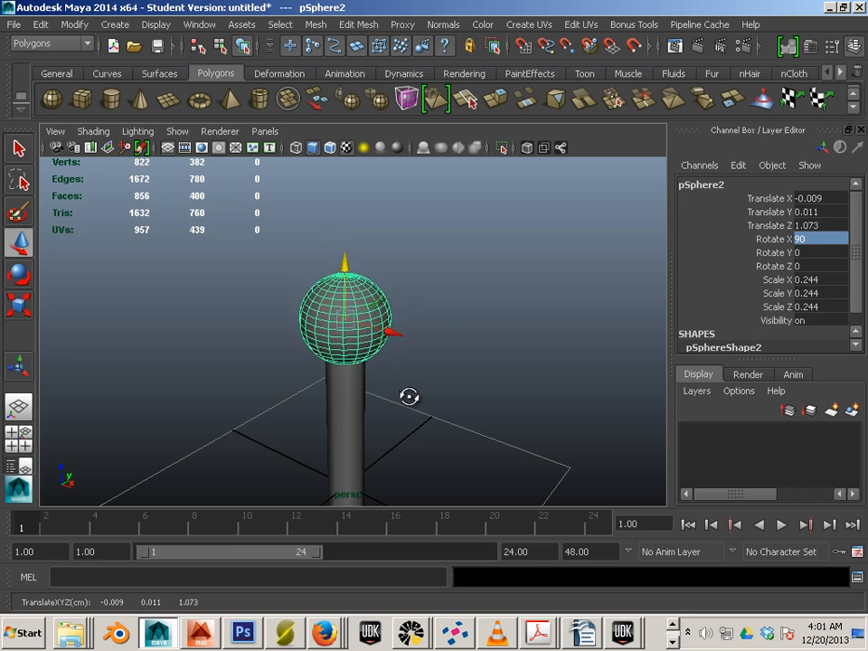
{"action": "left_click_drag", "start_coordinate": [409, 395], "coordinate": [466, 379], "text": "alt"}
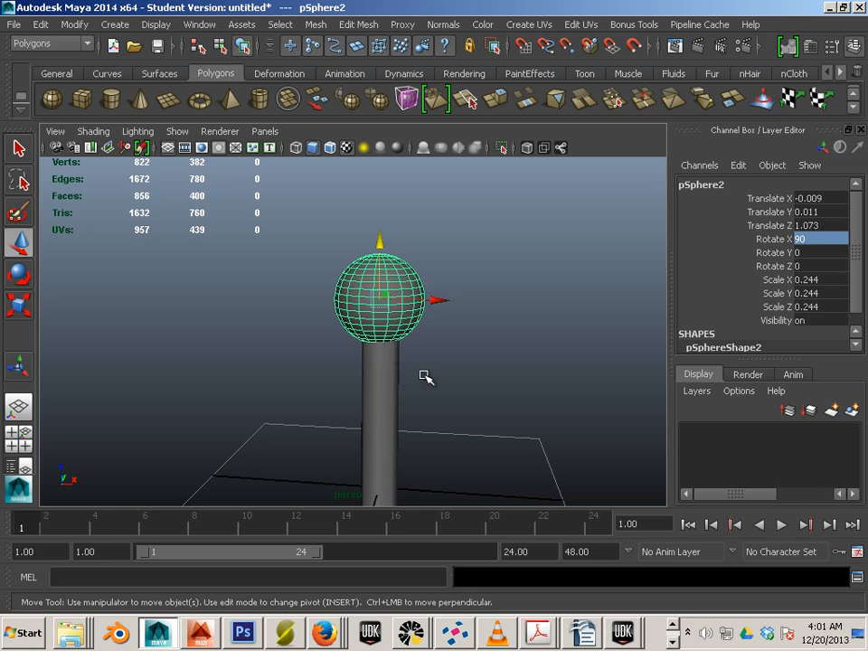
- Send the shaft and both spheres to Mudbox as a new scene, discarding its modified scene and keeping the flagged mesh
{"action": "middle_click_drag", "start_coordinate": [430, 396], "coordinate": [489, 304], "text": "alt"}
{"action": "right_click_drag", "start_coordinate": [488, 305], "coordinate": [442, 279], "text": "alt"}
{"action": "left_click_drag", "start_coordinate": [441, 278], "coordinate": [313, 190], "text": "alt"}
{"action": "middle_click_drag", "start_coordinate": [355, 256], "coordinate": [361, 339], "text": "alt"}
{"action": "right_click_drag", "start_coordinate": [379, 348], "coordinate": [441, 368], "text": "alt"}
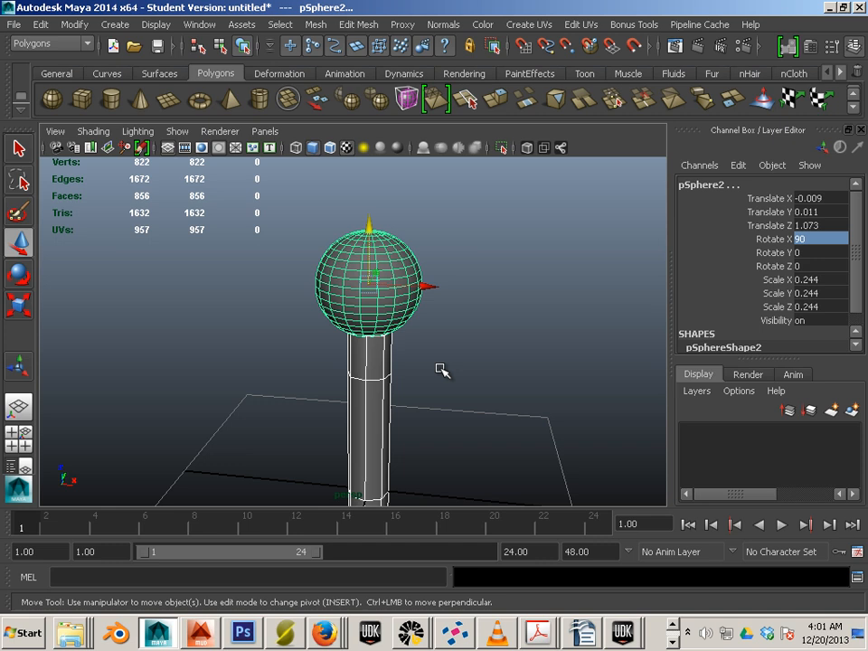
{"action": "left_click", "coordinate": [12, 24]}
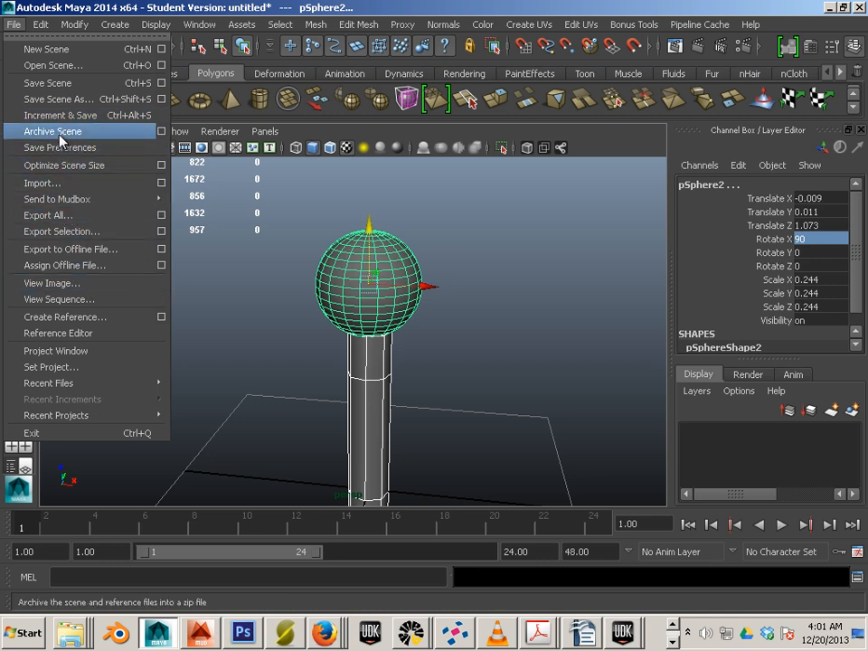
{"action": "mouse_move", "coordinate": [50, 204]}
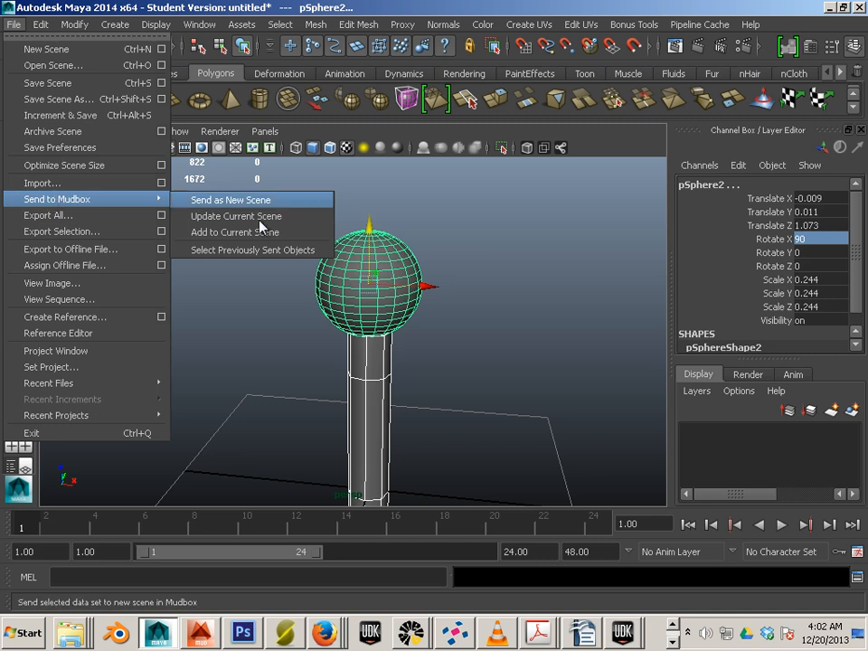
{"action": "left_click", "coordinate": [203, 206]}
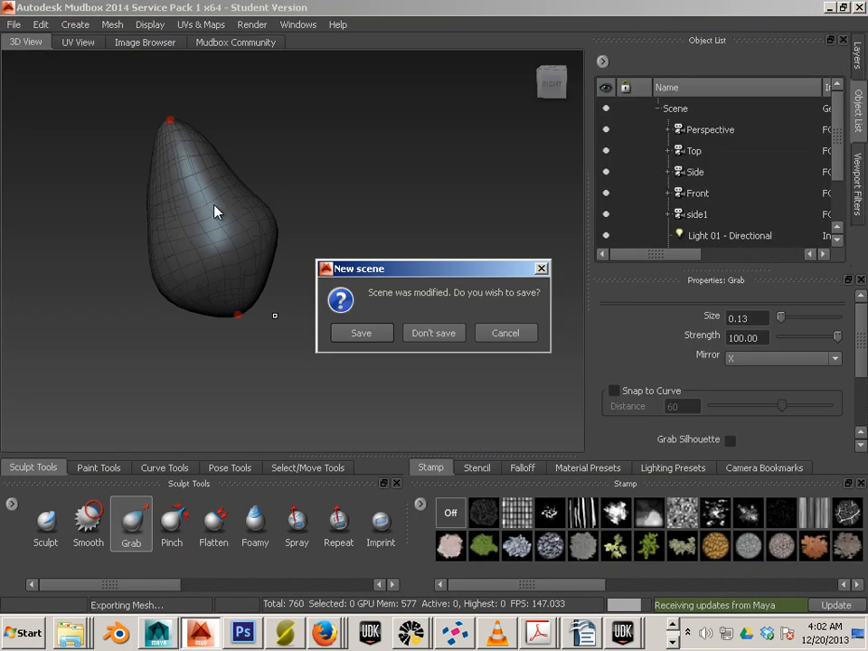
{"action": "left_click", "coordinate": [426, 331]}
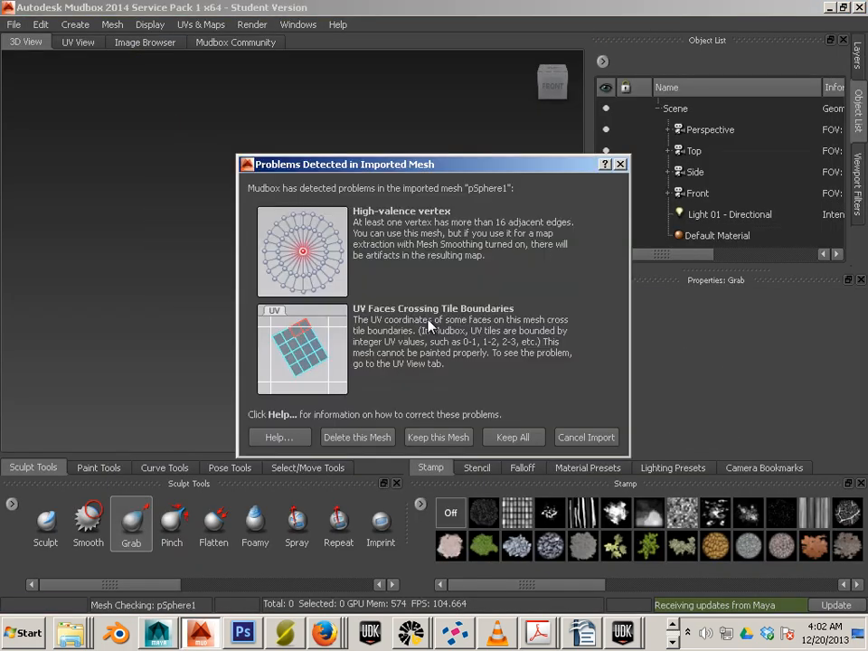
{"action": "left_click", "coordinate": [441, 436]}
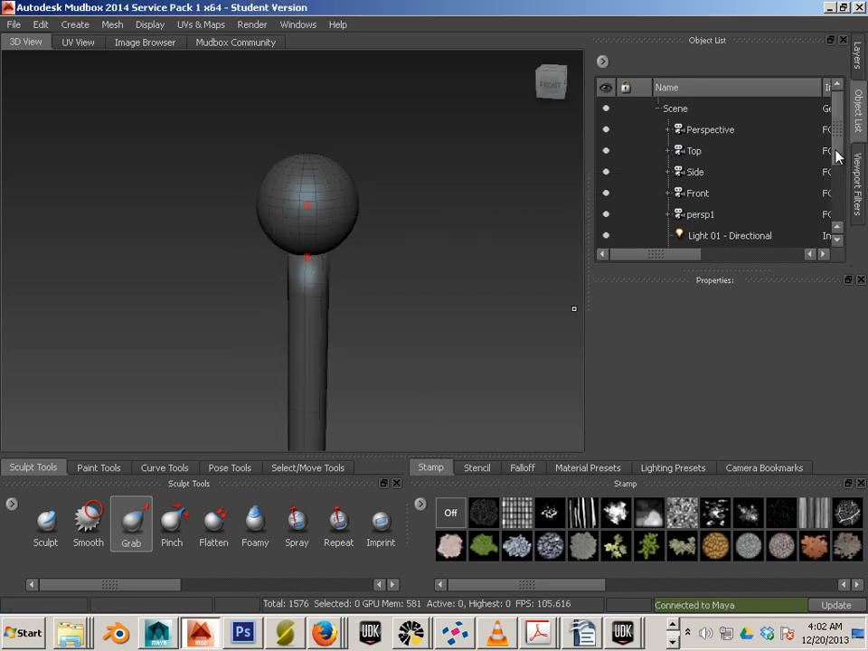
- Hide pCube1 and pSphere2 so that only the inner sphere, pSphere1, is shown
{"action": "scroll", "coordinate": [831, 213], "scroll_direction": "down", "scroll_amount": 2}
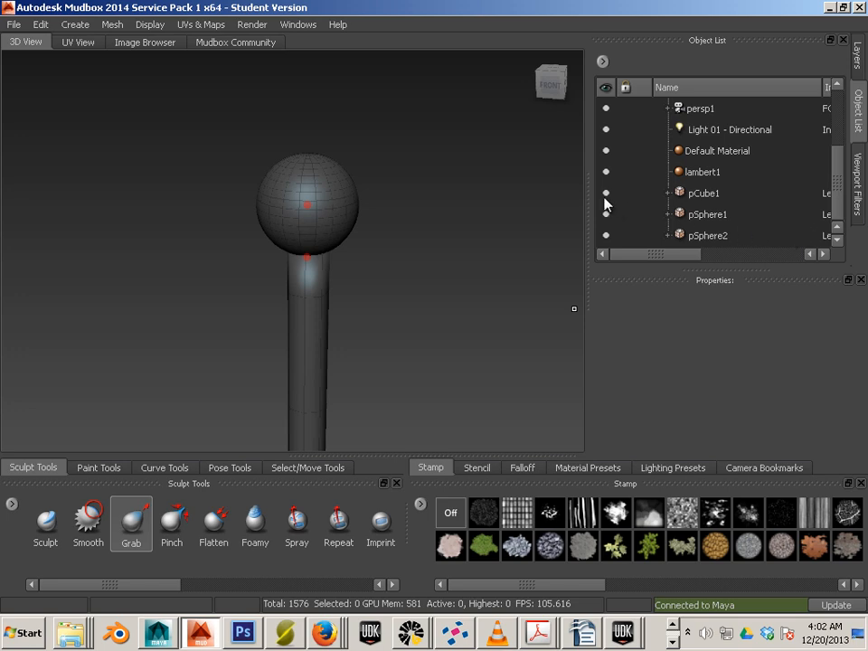
{"action": "left_click", "coordinate": [605, 193]}
{"action": "left_click", "coordinate": [606, 214]}
{"action": "left_click", "coordinate": [606, 235]}
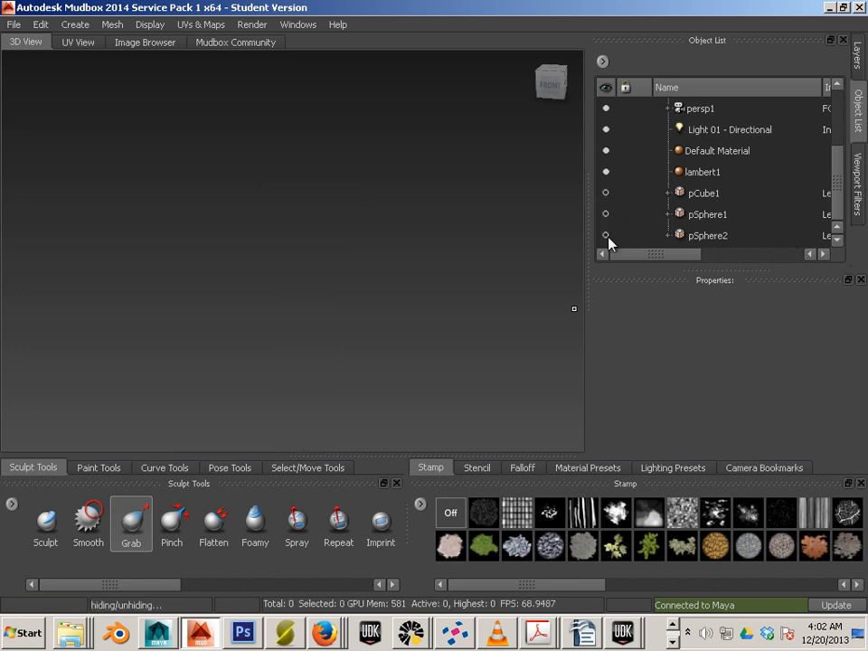
{"action": "left_click", "coordinate": [605, 235]}
{"action": "left_click", "coordinate": [605, 235]}
{"action": "left_click", "coordinate": [606, 214]}
{"action": "left_click", "coordinate": [605, 215]}
{"action": "left_click", "coordinate": [605, 214]}
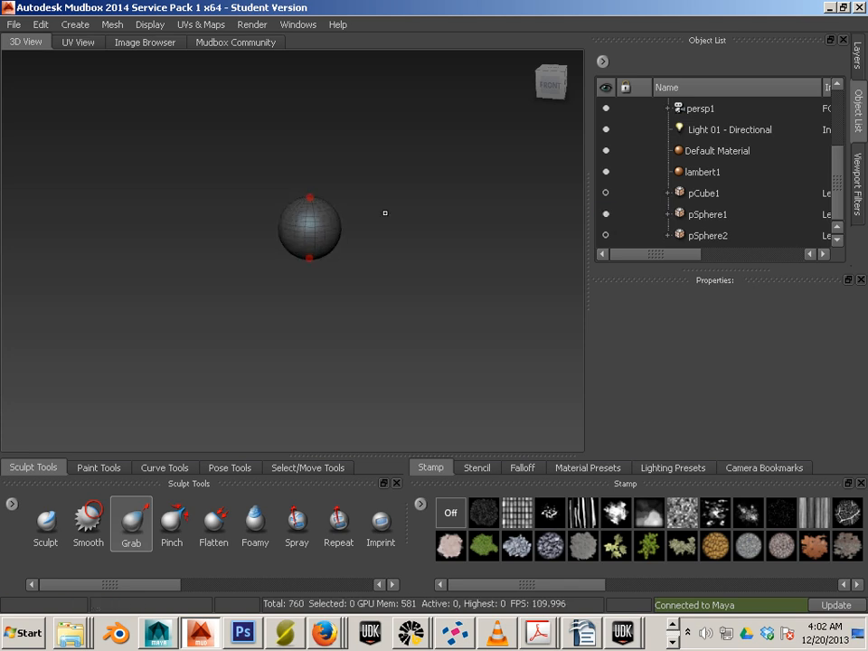
- Try to reshape the inner sphere's upper part with the Grab tool at brush sizes of 61.20 and 9.90
{"action": "scroll", "coordinate": [385, 212], "scroll_direction": "up", "scroll_amount": 3}
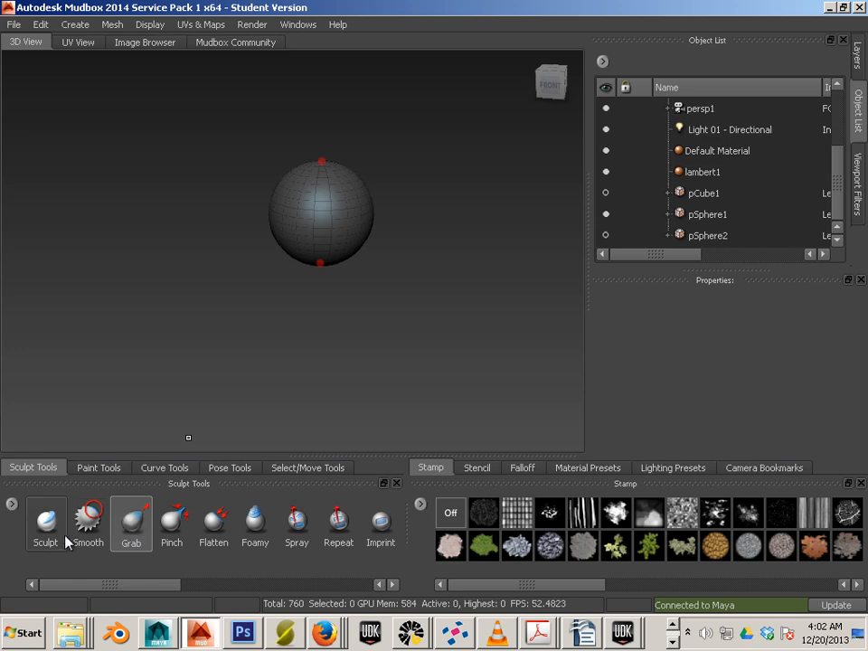
{"action": "left_click", "coordinate": [131, 524]}
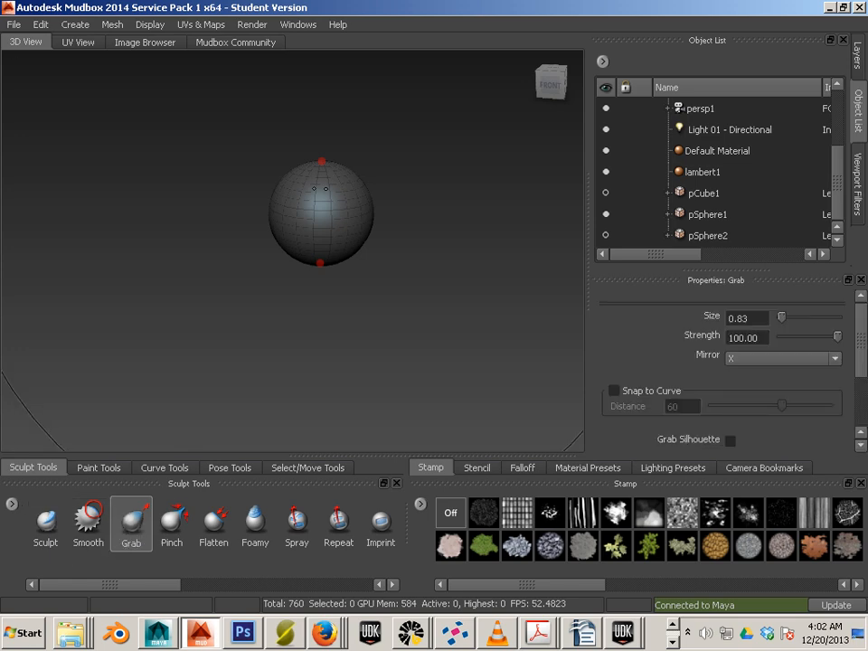
{"action": "key", "text": "b"}
{"action": "left_click_drag", "start_coordinate": [310, 168], "coordinate": [346, 169]}
{"action": "left_click_drag", "start_coordinate": [787, 316], "coordinate": [814, 317]}
{"action": "left_click_drag", "start_coordinate": [321, 168], "coordinate": [322, 171]}
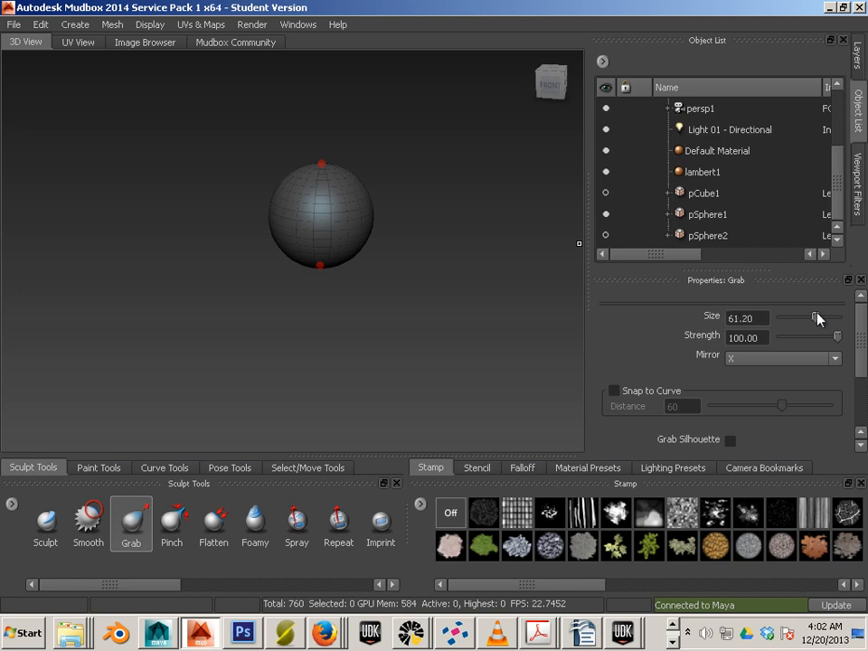
{"action": "left_click_drag", "start_coordinate": [809, 318], "coordinate": [784, 316]}
{"action": "key", "text": "ctrl+z"}
{"action": "mouse_move", "coordinate": [330, 158]}
{"action": "left_mouse_down"}
{"action": "mouse_move", "coordinate": [327, 134]}
{"action": "mouse_move", "coordinate": [333, 191]}
{"action": "left_mouse_up"}
{"action": "middle_click_drag", "start_coordinate": [334, 191], "coordinate": [322, 156], "text": "alt"}
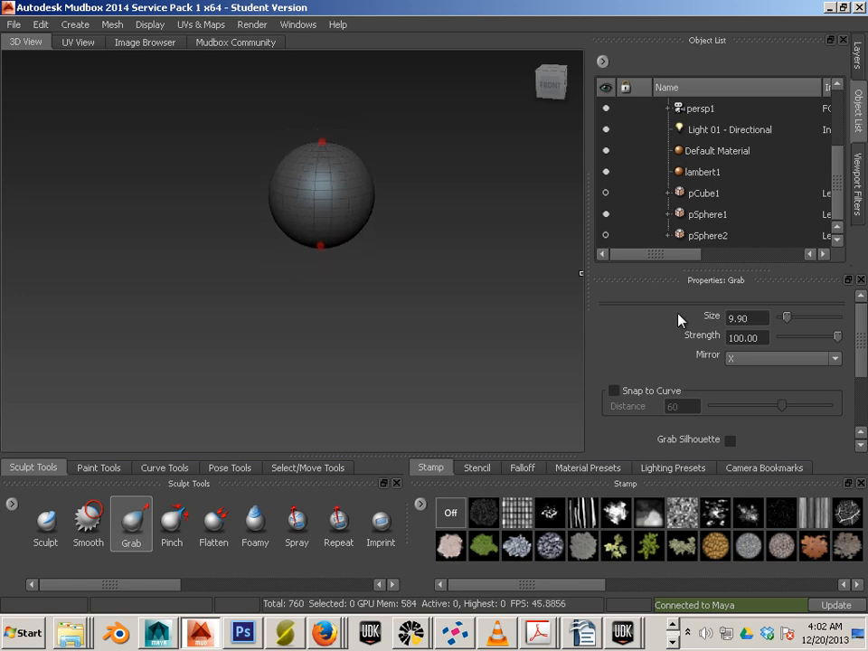
- Set the Grab tool's brush size to 3.00 for working on the small sphere
{"action": "left_click_drag", "start_coordinate": [789, 319], "coordinate": [782, 318]}
{"action": "left_click_drag", "start_coordinate": [778, 319], "coordinate": [781, 320]}
{"action": "middle_click_drag", "start_coordinate": [328, 153], "coordinate": [330, 125], "text": "alt"}
{"action": "middle_click_drag", "start_coordinate": [332, 207], "coordinate": [336, 252], "text": "alt"}
{"action": "middle_click_drag", "start_coordinate": [327, 174], "coordinate": [327, 140], "text": "alt"}
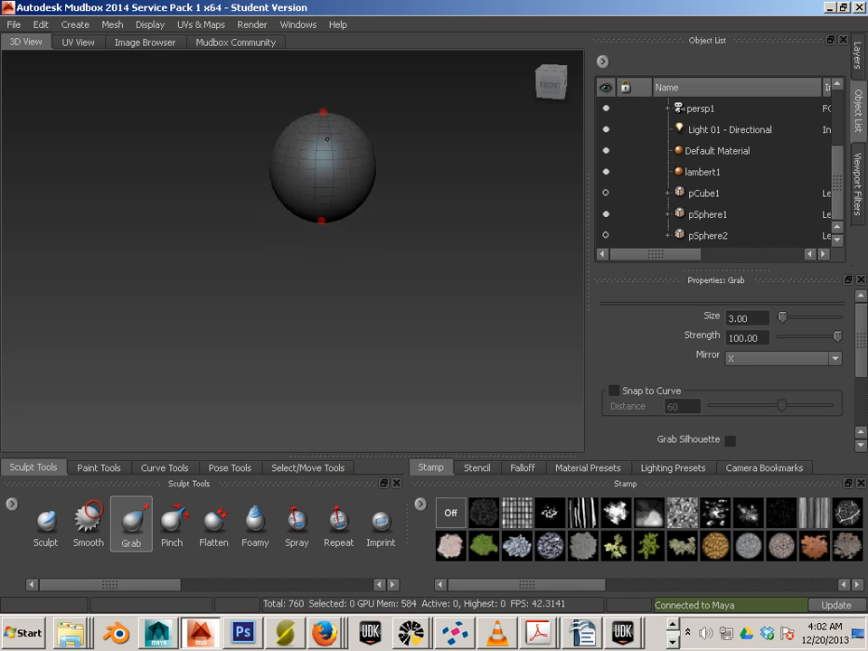
- Switch to Maya, group the shaft and both spheres, and scale the group uniformly to about 3.472
{"action": "key", "text": "alt+Tab"}
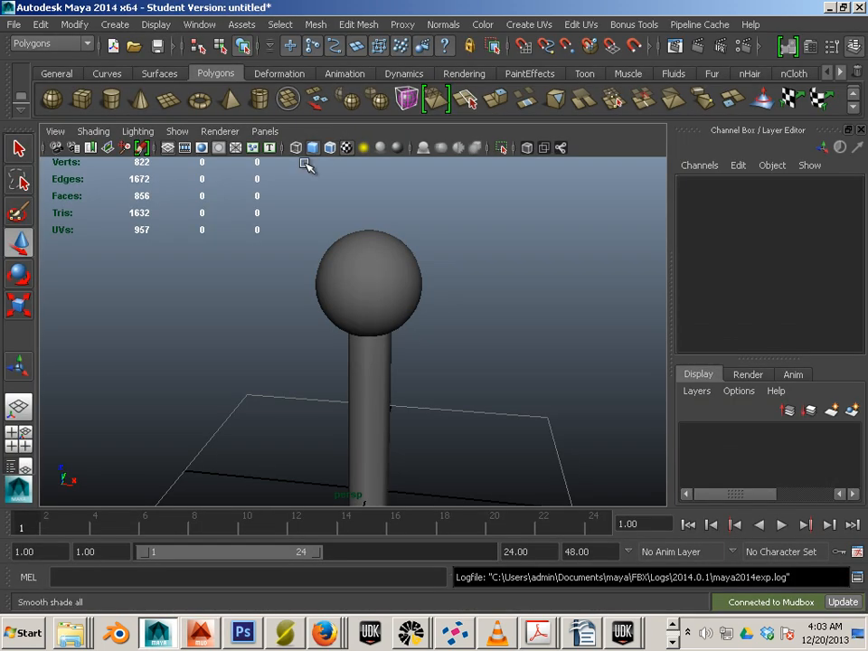
{"action": "scroll", "coordinate": [298, 194], "scroll_direction": "down", "scroll_amount": 8}
{"action": "left_click_drag", "start_coordinate": [290, 275], "coordinate": [390, 425]}
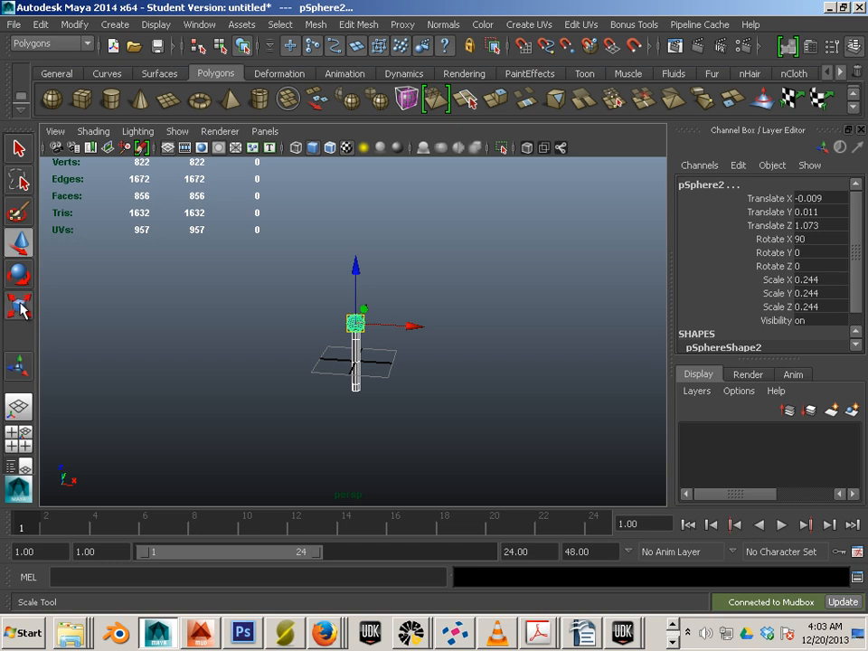
{"action": "left_click", "coordinate": [20, 308]}
{"action": "left_click", "coordinate": [57, 73]}
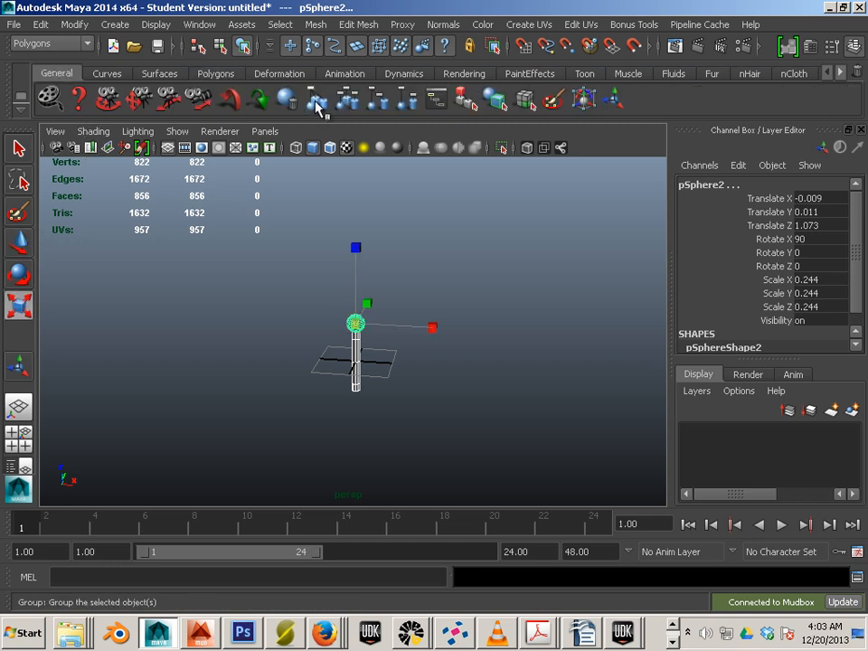
{"action": "left_click", "coordinate": [316, 101]}
{"action": "left_click_drag", "start_coordinate": [354, 360], "coordinate": [460, 403]}
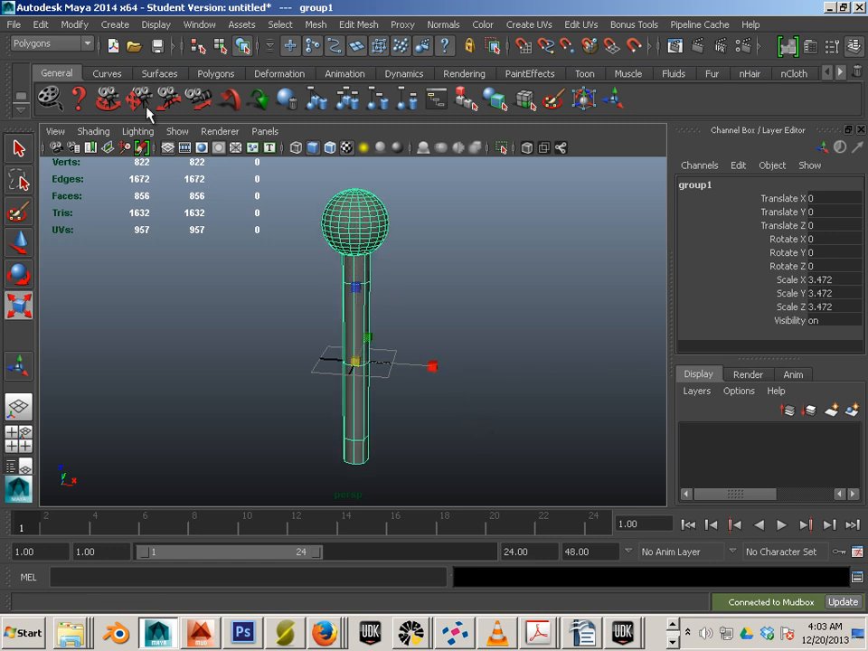
- Send the scaled torch group to Mudbox as a new scene, discarding the modified scene and keeping the flagged mesh
{"action": "left_click", "coordinate": [13, 24]}
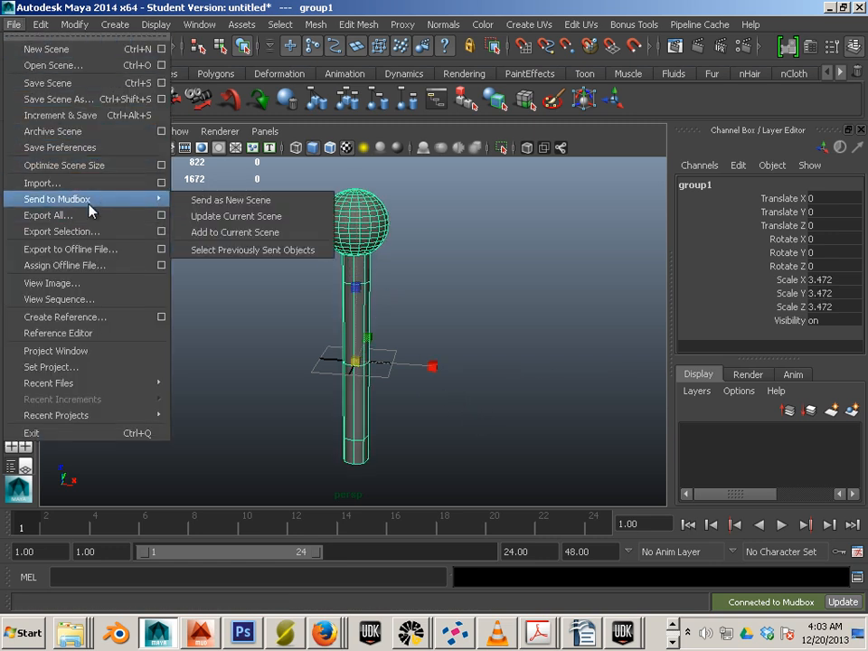
{"action": "left_click", "coordinate": [207, 206]}
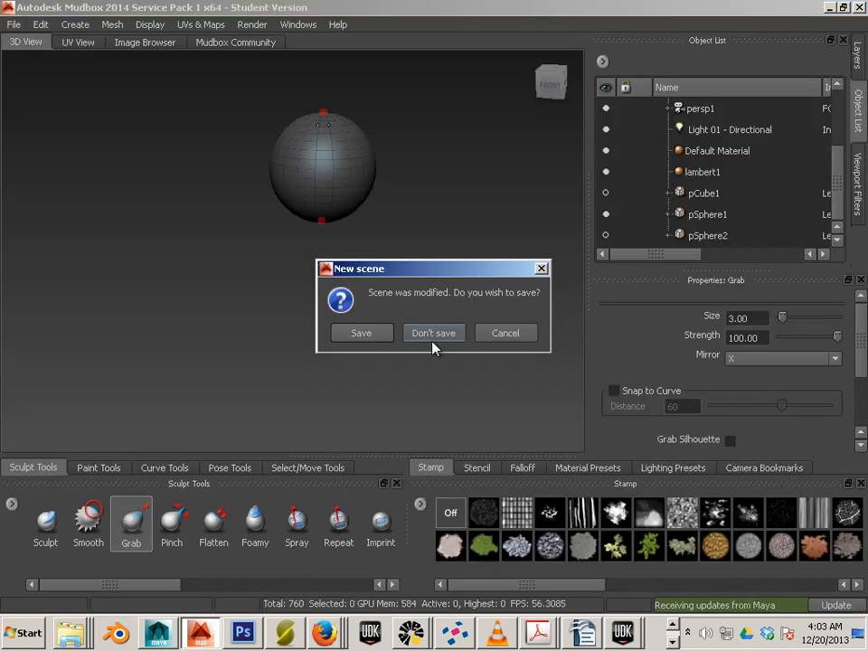
{"action": "left_click", "coordinate": [431, 338]}
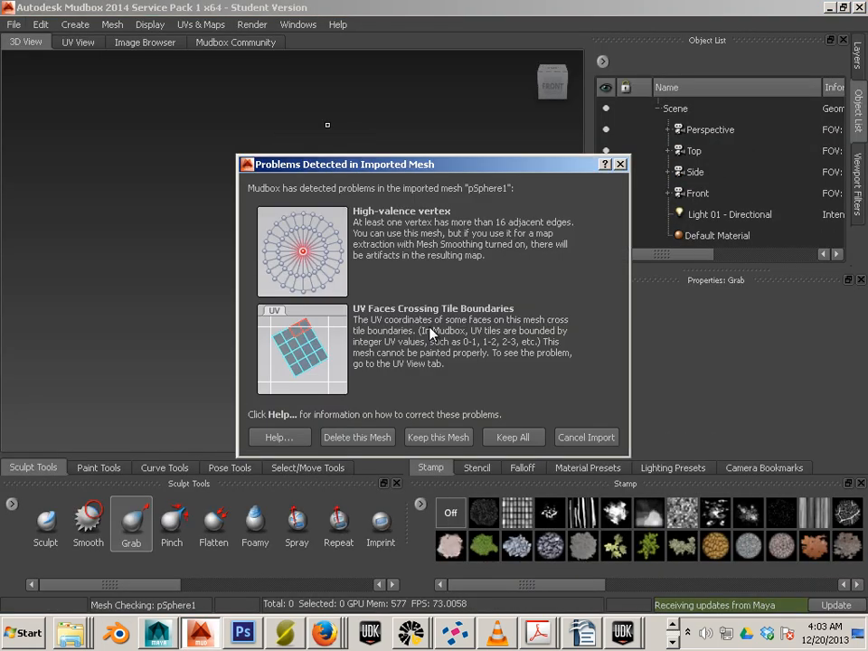
{"action": "left_click", "coordinate": [464, 438]}
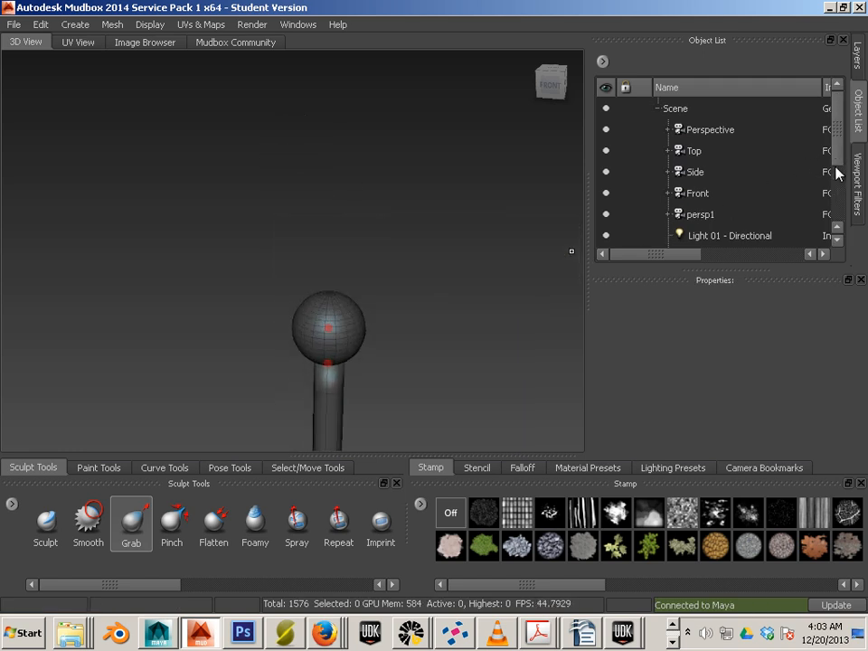
- Sculpt the outer sphere with the Grab tool, stretching its top upward and pushing its sides into an uneven, lumpy shape
{"action": "scroll", "coordinate": [836, 173], "scroll_direction": "down", "scroll_amount": 2}
{"action": "left_click", "coordinate": [777, 214]}
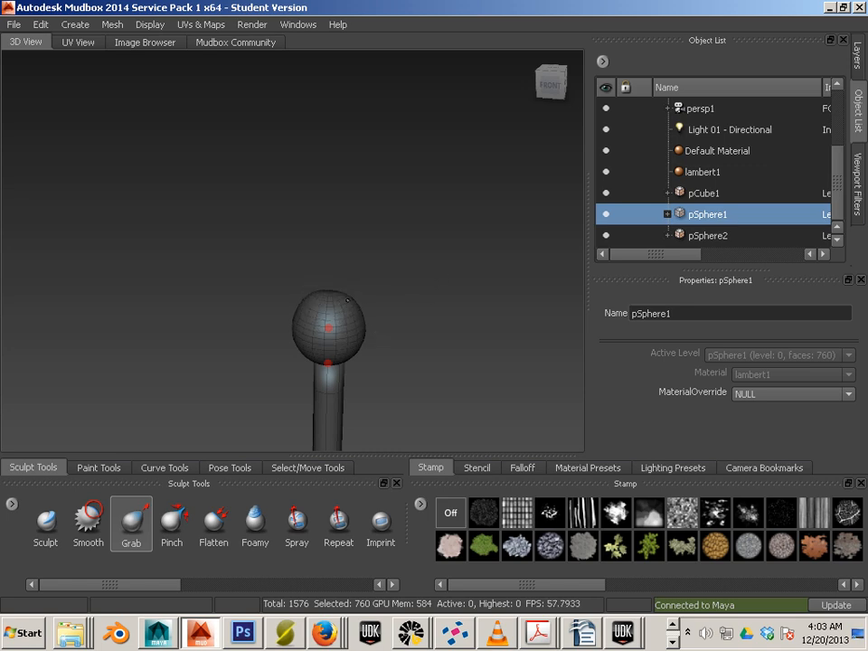
{"action": "mouse_move", "coordinate": [327, 299]}
{"action": "left_mouse_down"}
{"action": "mouse_move", "coordinate": [326, 288]}
{"action": "mouse_move", "coordinate": [350, 289]}
{"action": "left_mouse_up"}
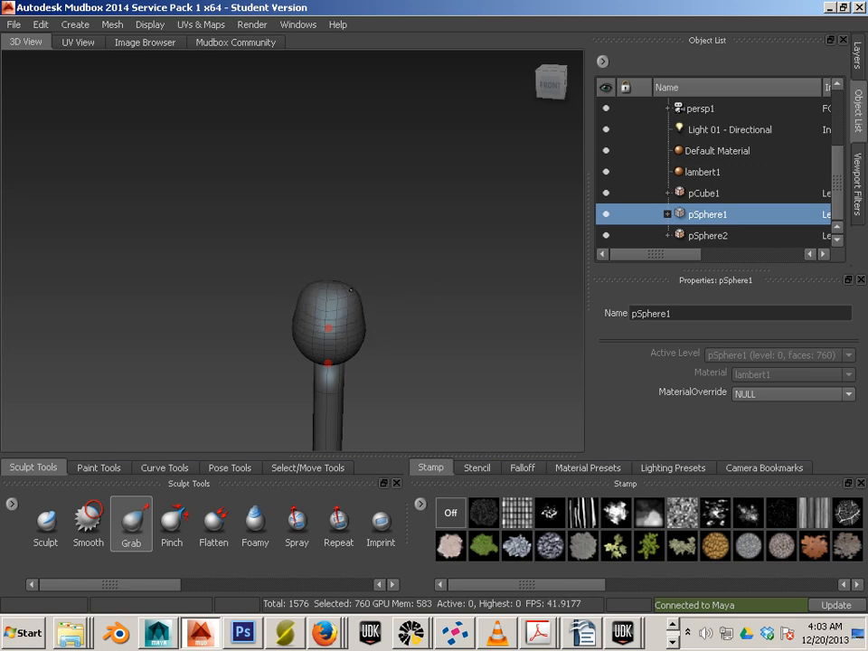
{"action": "mouse_move", "coordinate": [410, 310]}
{"action": "left_mouse_down", "text": "alt"}
{"action": "mouse_move", "coordinate": [241, 285]}
{"action": "mouse_move", "coordinate": [237, 275]}
{"action": "left_mouse_up", "text": "alt"}
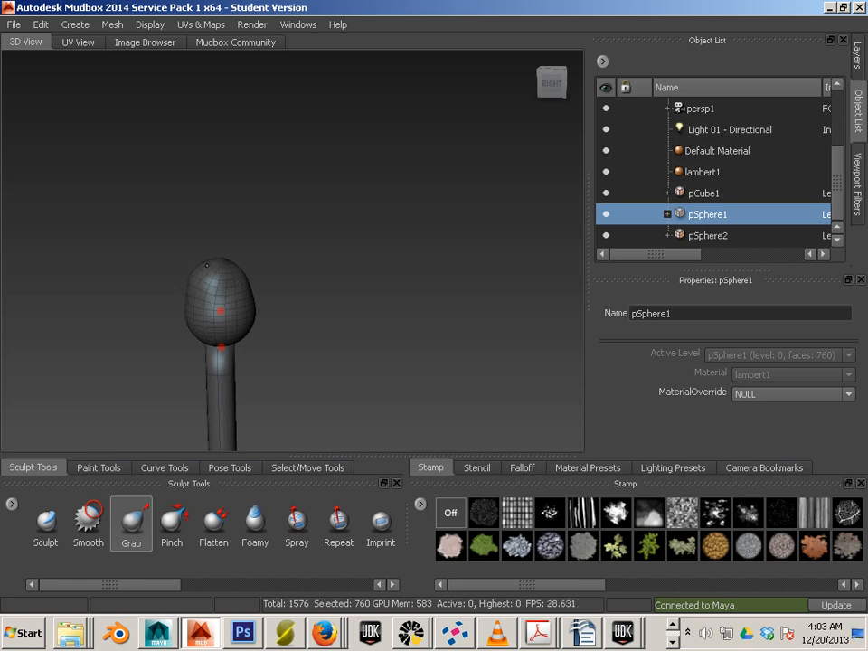
{"action": "mouse_move", "coordinate": [204, 275]}
{"action": "left_mouse_down"}
{"action": "mouse_move", "coordinate": [231, 264]}
{"action": "mouse_move", "coordinate": [240, 306]}
{"action": "left_mouse_up"}
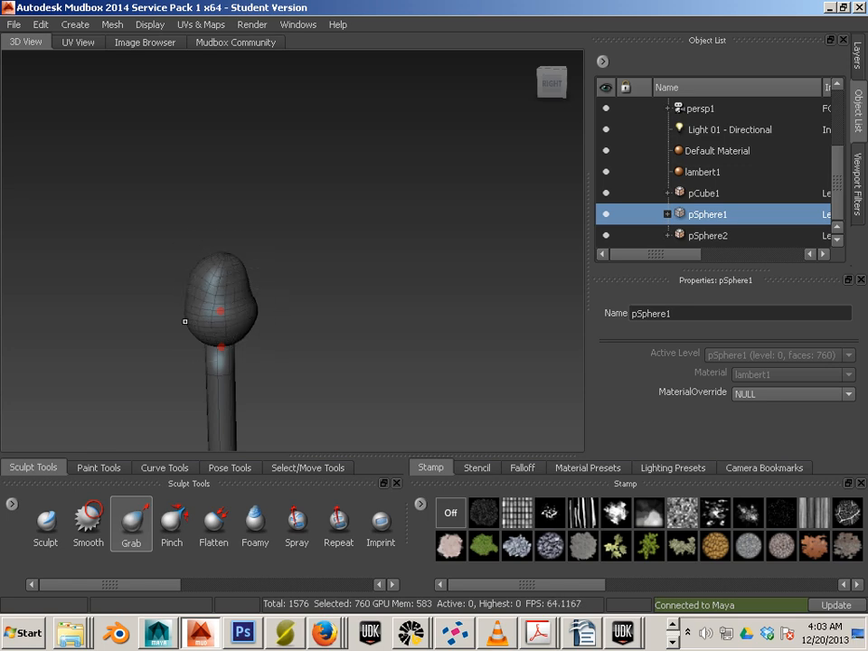
{"action": "left_click_drag", "start_coordinate": [188, 315], "coordinate": [179, 312]}
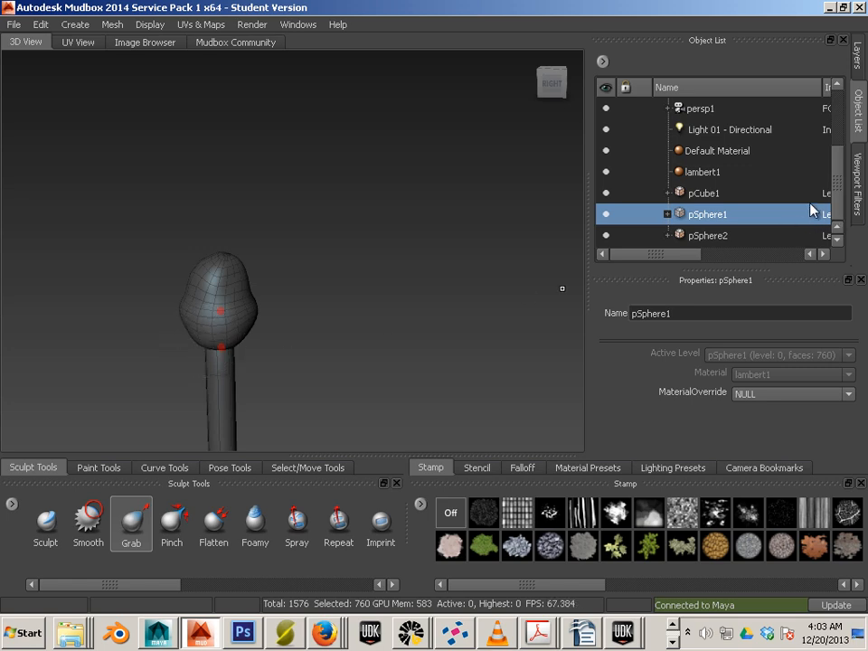
- Hide the outer sphere pSphere2 and use the Grab tool to pull the inner sphere's upper part upward and outward
{"action": "left_click", "coordinate": [605, 214]}
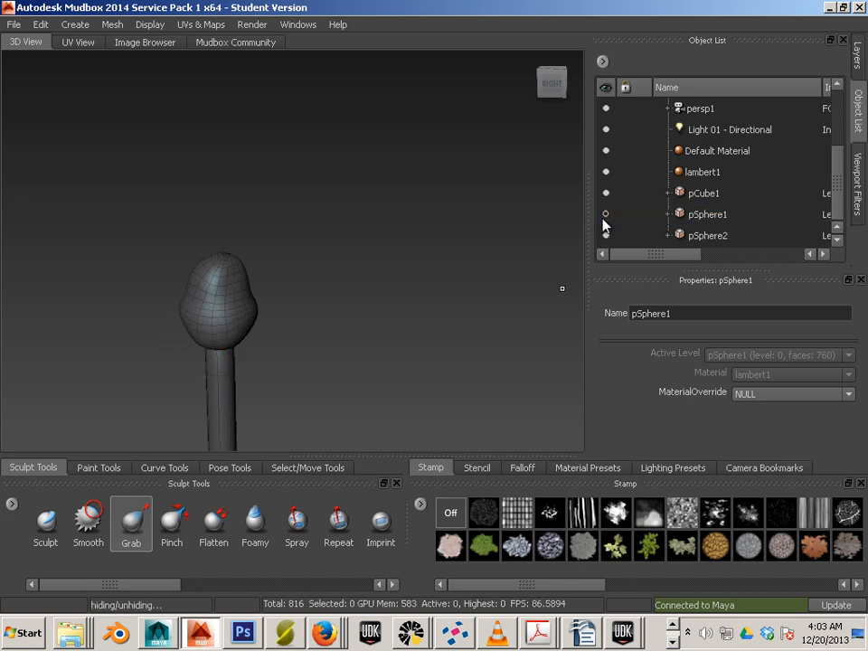
{"action": "left_click", "coordinate": [606, 235]}
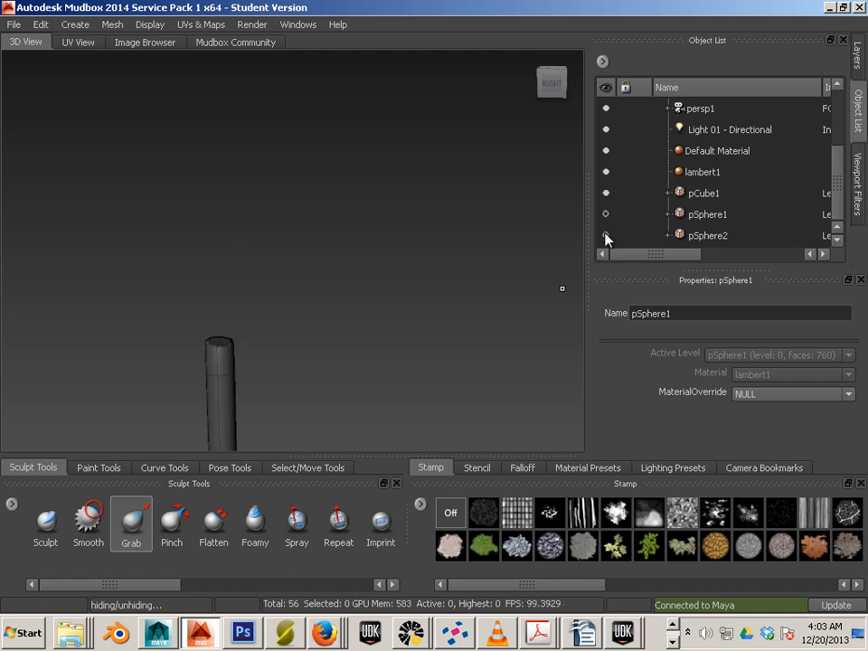
{"action": "left_click", "coordinate": [606, 235]}
{"action": "left_click", "coordinate": [605, 234]}
{"action": "left_click", "coordinate": [605, 216]}
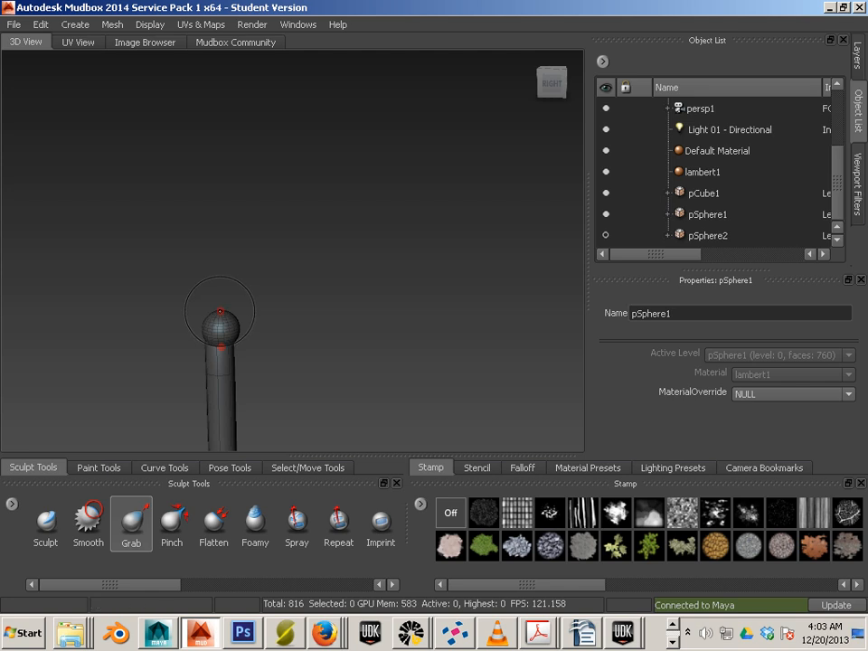
{"action": "mouse_move", "coordinate": [220, 312]}
{"action": "left_mouse_down"}
{"action": "mouse_move", "coordinate": [217, 301]}
{"action": "mouse_move", "coordinate": [237, 312]}
{"action": "mouse_move", "coordinate": [206, 313]}
{"action": "mouse_move", "coordinate": [237, 311]}
{"action": "left_mouse_up"}
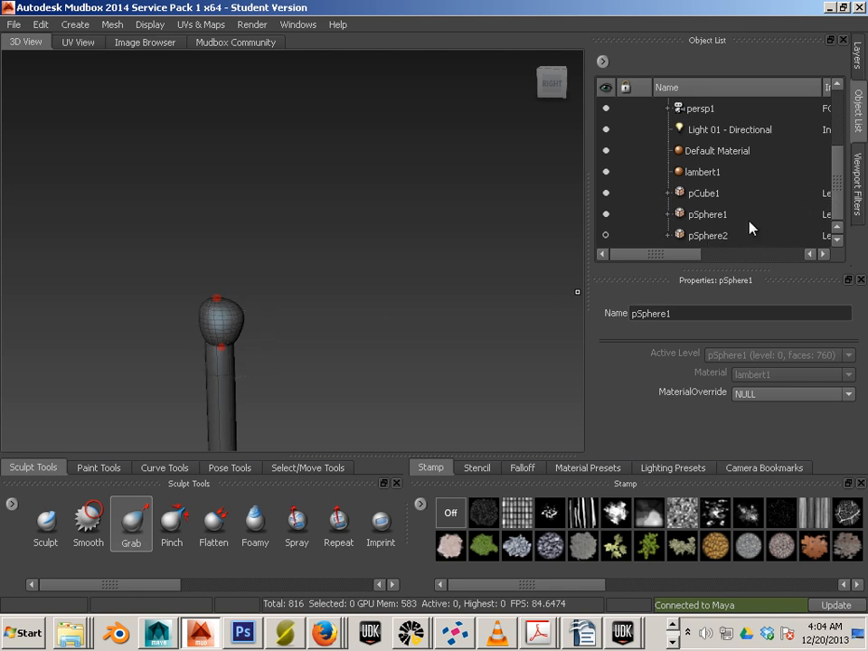
- Lock the shaft pCube1 and pull the inner sphere's underside down over the shaft's top with the Grab tool
{"action": "left_click", "coordinate": [606, 193]}
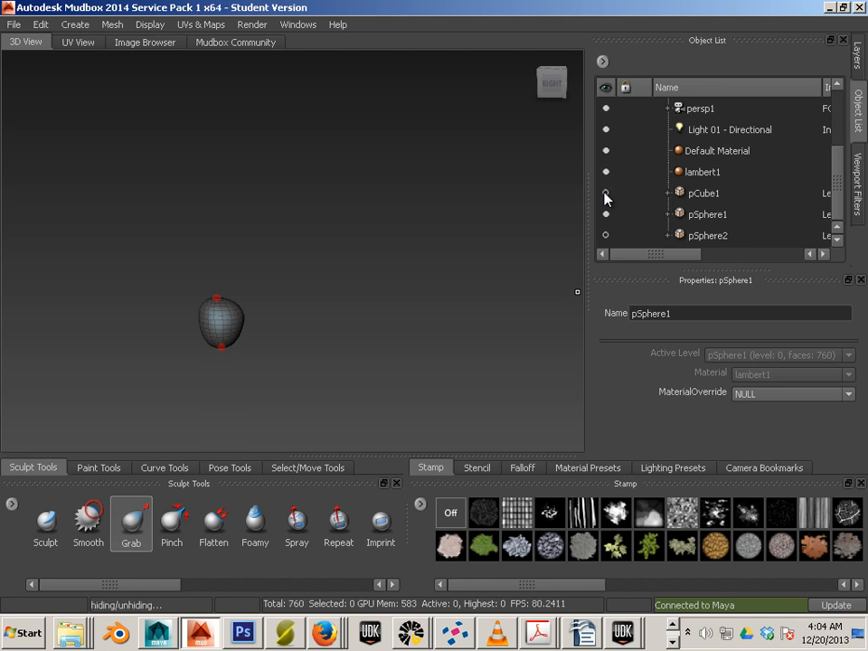
{"action": "left_click", "coordinate": [606, 193]}
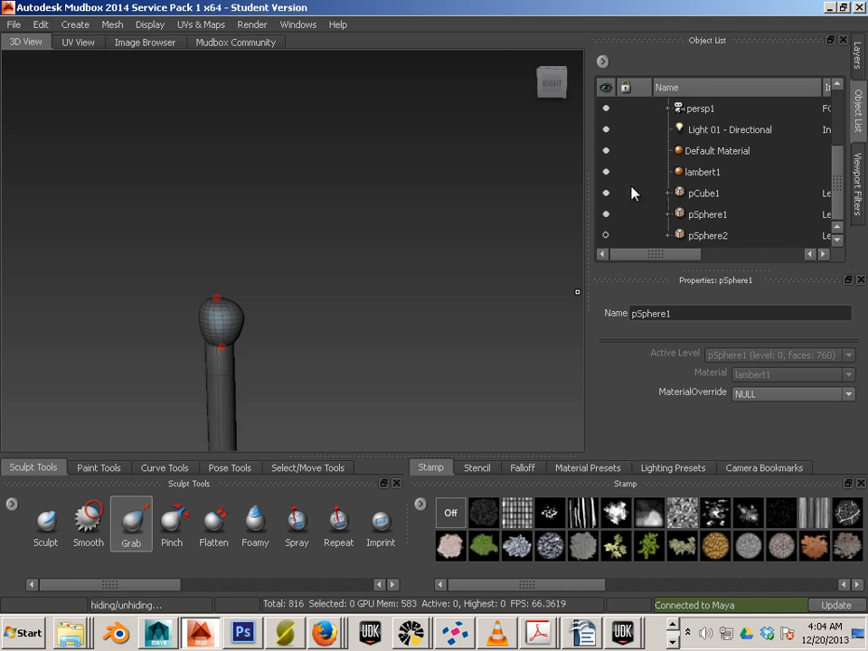
{"action": "left_click", "coordinate": [634, 193]}
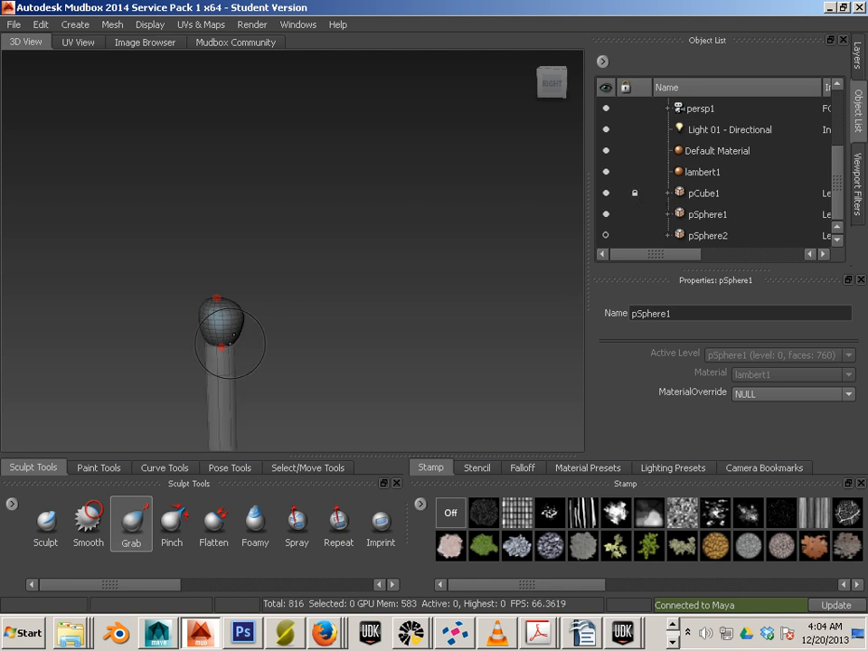
{"action": "mouse_move", "coordinate": [231, 344]}
{"action": "left_mouse_down"}
{"action": "mouse_move", "coordinate": [230, 355]}
{"action": "mouse_move", "coordinate": [206, 346]}
{"action": "mouse_move", "coordinate": [229, 356]}
{"action": "mouse_move", "coordinate": [207, 365]}
{"action": "left_mouse_up"}
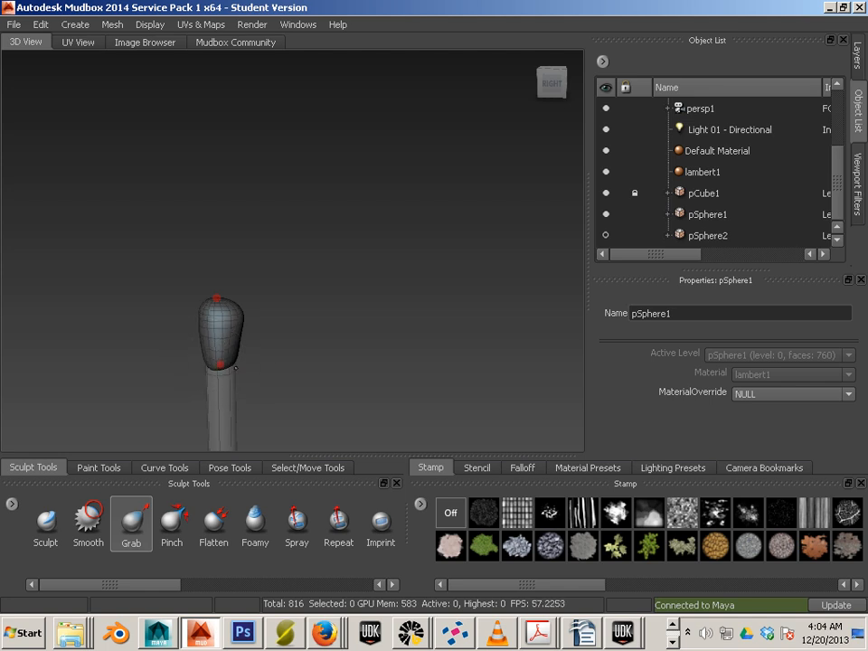
- Even out the inner sphere's sides and lower rim from the front and right with the Grab tool
{"action": "left_click_drag", "start_coordinate": [141, 358], "coordinate": [312, 369], "text": "alt"}
{"action": "left_click_drag", "start_coordinate": [336, 320], "coordinate": [336, 325]}
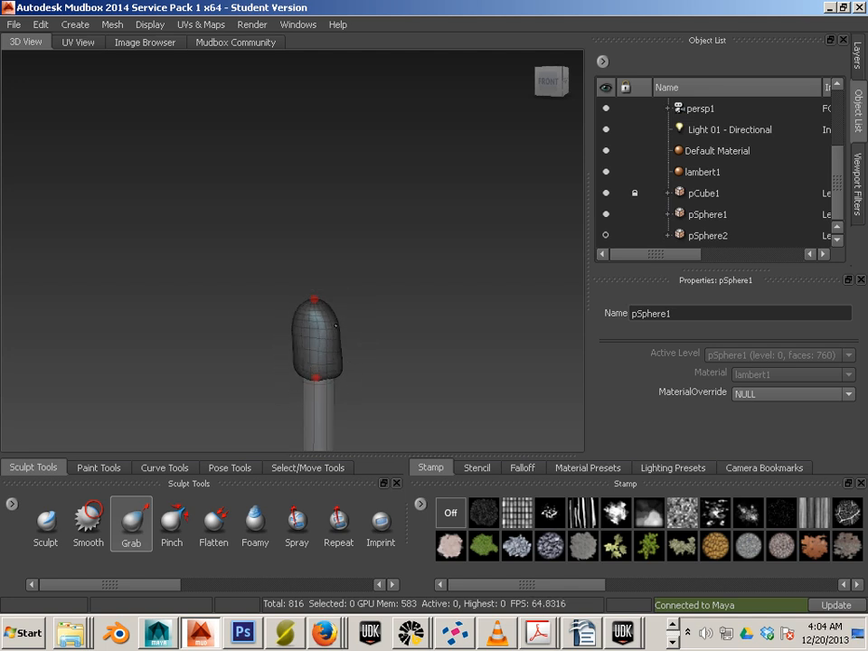
{"action": "left_click_drag", "start_coordinate": [384, 344], "coordinate": [234, 333], "text": "alt"}
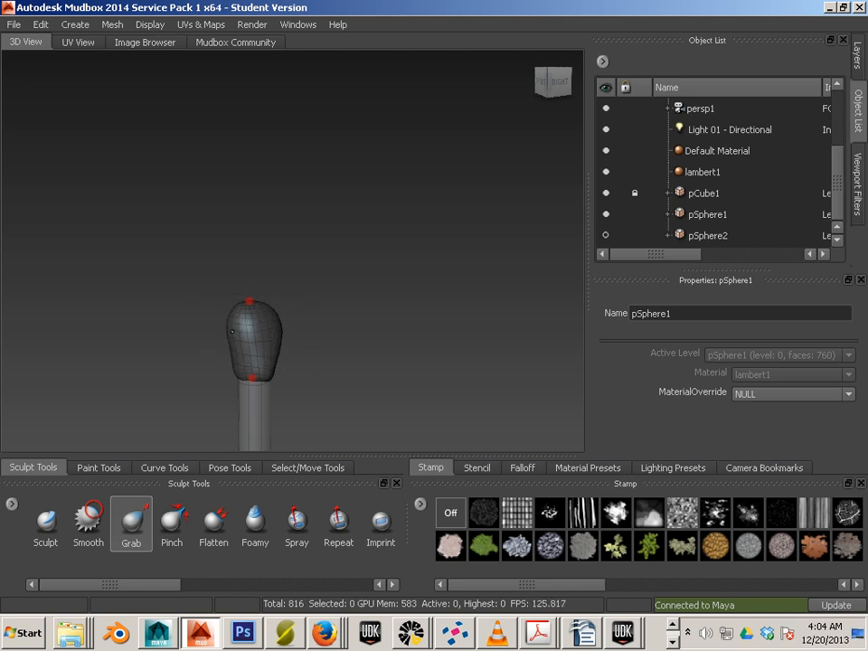
{"action": "mouse_move", "coordinate": [314, 360]}
{"action": "left_mouse_down", "text": "alt"}
{"action": "mouse_move", "coordinate": [233, 360]}
{"action": "mouse_move", "coordinate": [231, 352]}
{"action": "mouse_move", "coordinate": [211, 361]}
{"action": "mouse_move", "coordinate": [193, 359]}
{"action": "mouse_move", "coordinate": [188, 346]}
{"action": "mouse_move", "coordinate": [321, 380]}
{"action": "left_mouse_up", "text": "alt"}
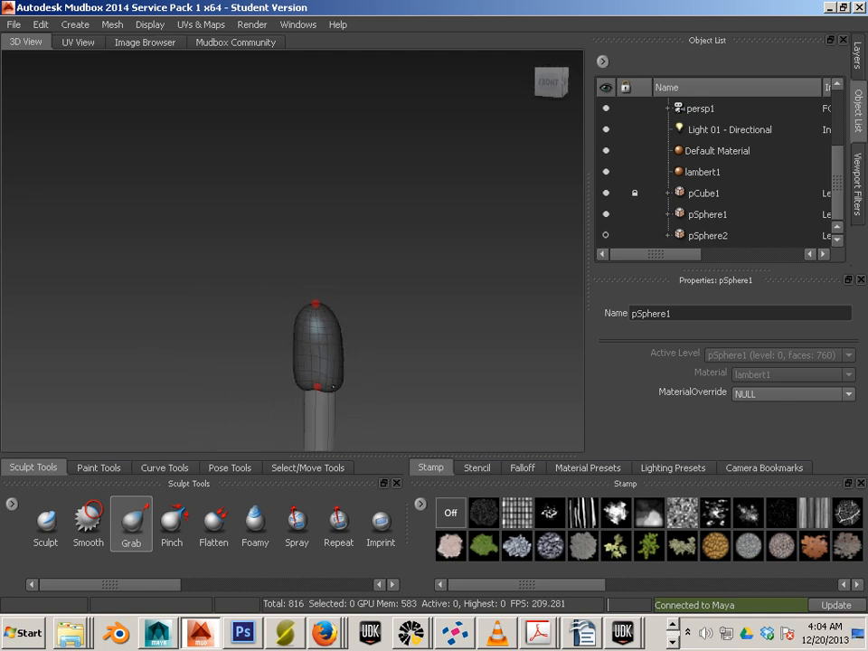
- Hide the shaft pCube1 and show both spheres, pSphere1 and pSphere2
{"action": "left_click", "coordinate": [606, 215]}
{"action": "left_click", "coordinate": [605, 194]}
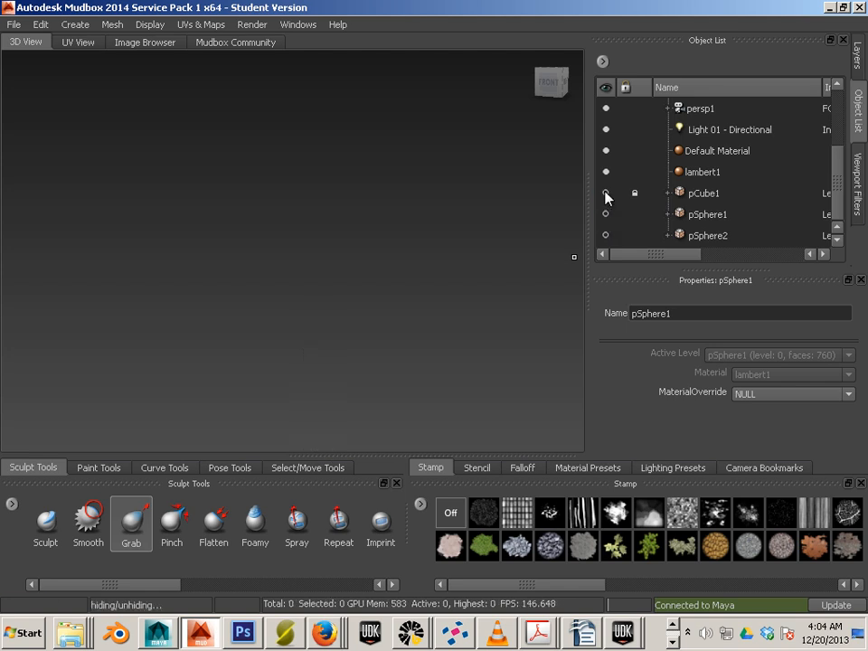
{"action": "left_click", "coordinate": [606, 195]}
{"action": "left_click", "coordinate": [606, 196]}
{"action": "left_click", "coordinate": [605, 235]}
{"action": "left_click", "coordinate": [605, 214]}
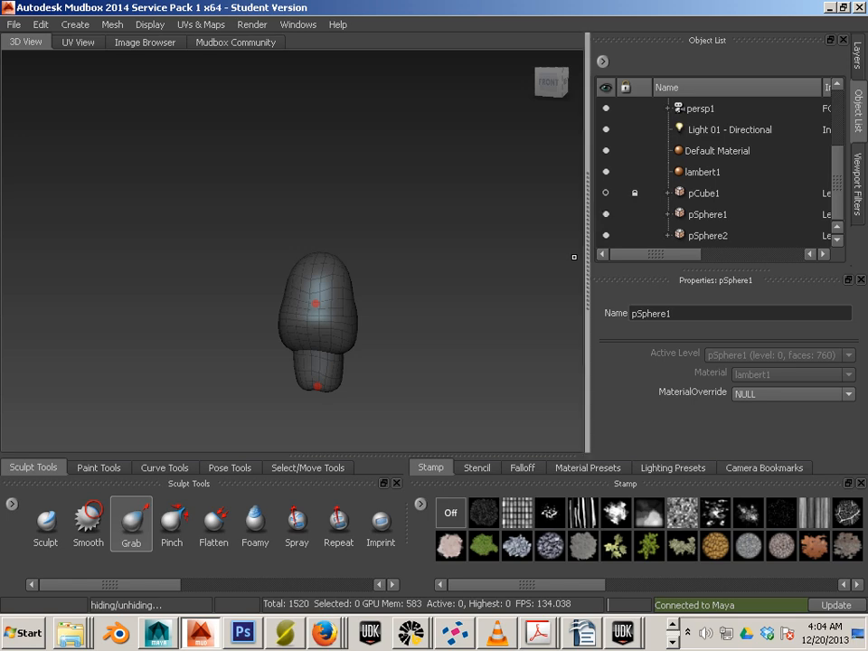
- Grab the outer sphere's lower edge down over the inner sphere and pull its top up into a pointed flame-like tip
{"action": "mouse_move", "coordinate": [424, 347]}
{"action": "left_mouse_down", "text": "alt"}
{"action": "mouse_move", "coordinate": [420, 334]}
{"action": "mouse_move", "coordinate": [417, 343]}
{"action": "left_mouse_up", "text": "alt"}
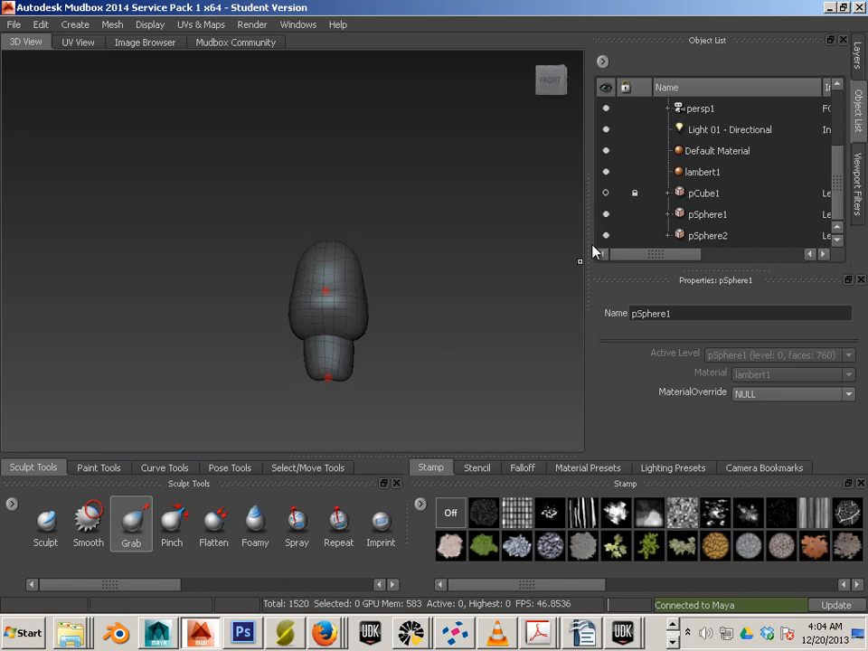
{"action": "mouse_move", "coordinate": [338, 328]}
{"action": "left_mouse_down"}
{"action": "mouse_move", "coordinate": [327, 356]}
{"action": "mouse_move", "coordinate": [330, 348]}
{"action": "mouse_move", "coordinate": [356, 355]}
{"action": "mouse_move", "coordinate": [339, 369]}
{"action": "mouse_move", "coordinate": [222, 374]}
{"action": "mouse_move", "coordinate": [256, 366]}
{"action": "mouse_move", "coordinate": [262, 344]}
{"action": "mouse_move", "coordinate": [262, 355]}
{"action": "left_mouse_up"}
{"action": "mouse_move", "coordinate": [234, 257]}
{"action": "left_mouse_down"}
{"action": "mouse_move", "coordinate": [218, 243]}
{"action": "mouse_move", "coordinate": [223, 233]}
{"action": "left_mouse_up"}
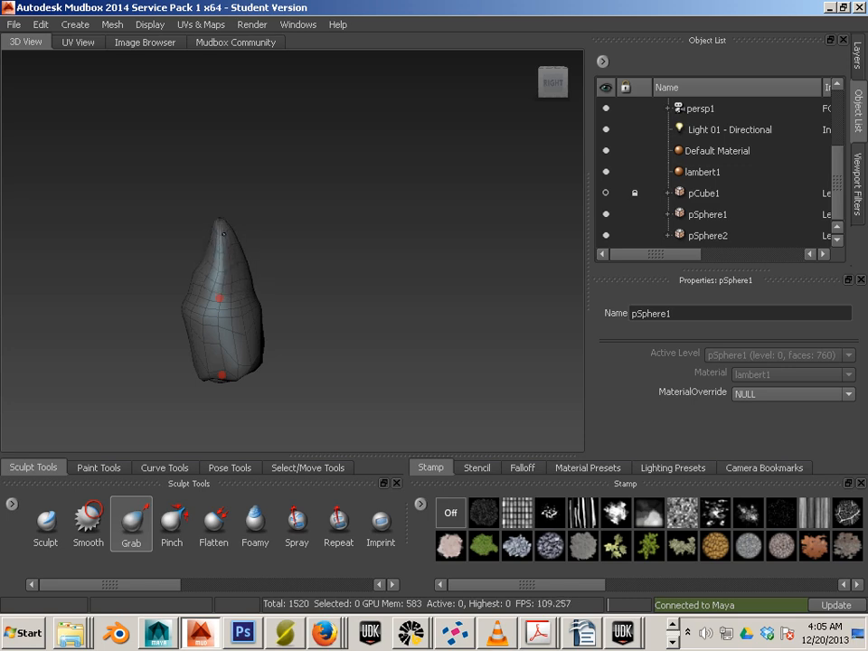
{"action": "left_click_drag", "start_coordinate": [270, 300], "coordinate": [337, 312], "text": "alt"}
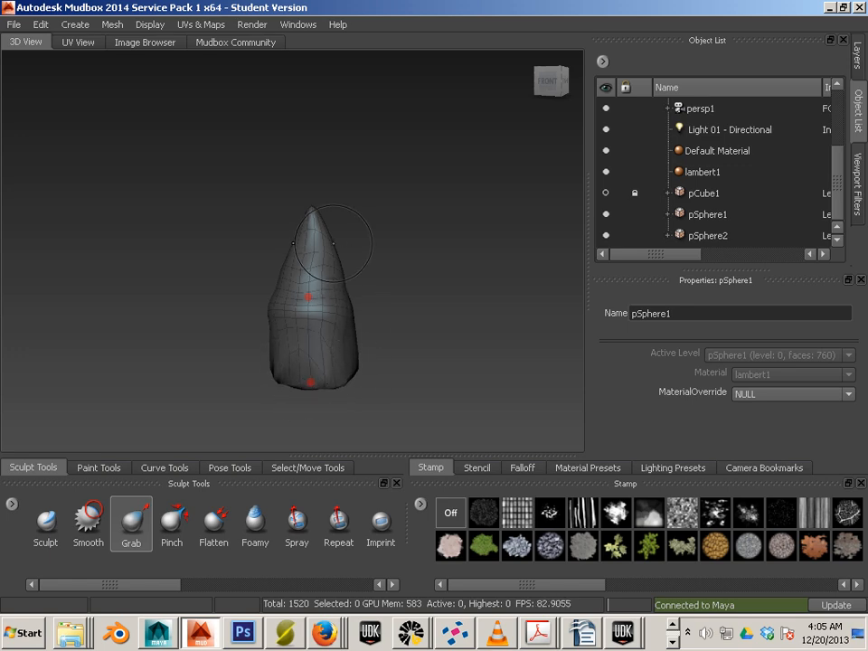
- Show the shaft pCube1 again and update the current Maya scene with the entire sculpted scene
{"action": "left_click", "coordinate": [606, 192]}
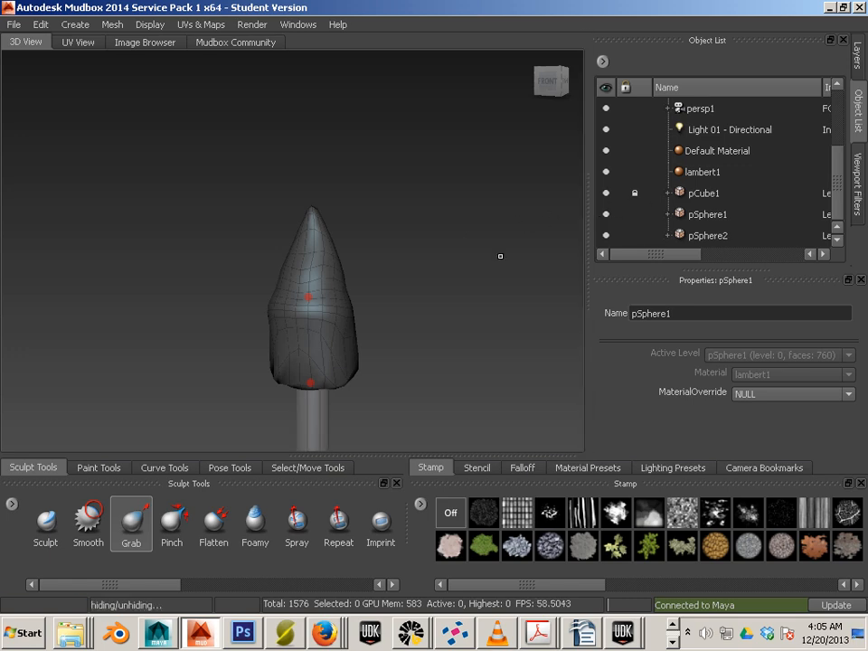
{"action": "left_click_drag", "start_coordinate": [500, 255], "coordinate": [401, 320], "text": "alt"}
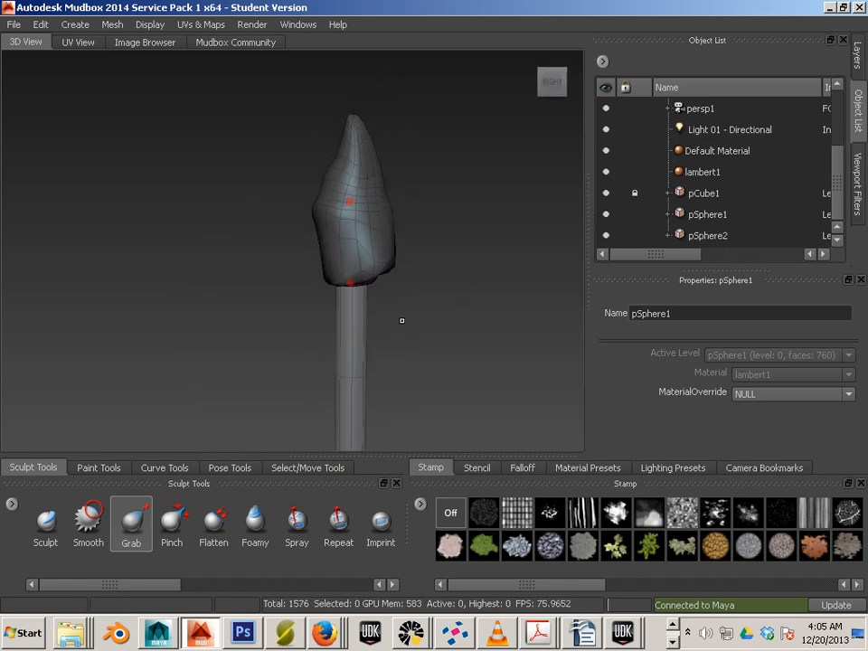
{"action": "left_click", "coordinate": [13, 28]}
{"action": "mouse_move", "coordinate": [85, 123]}
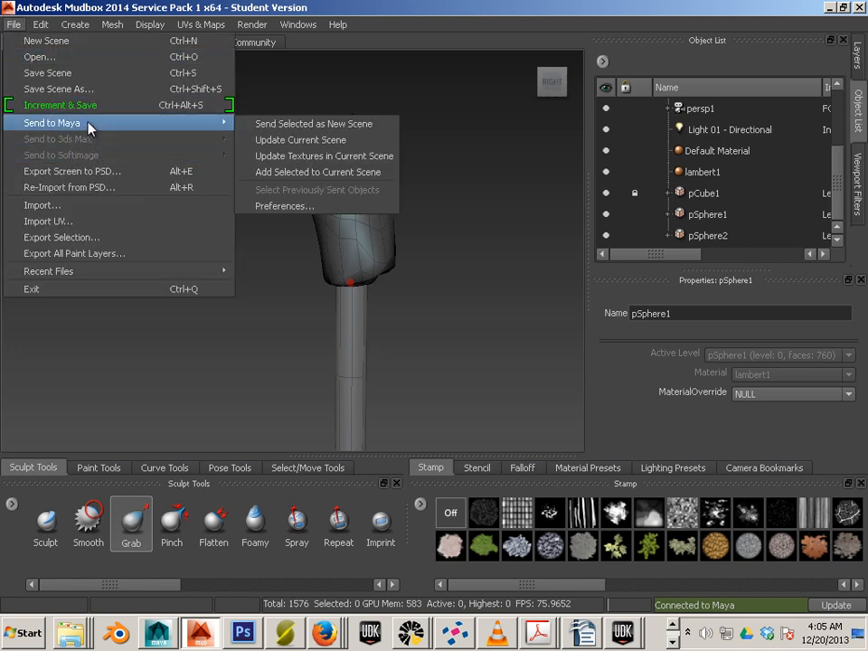
{"action": "left_click", "coordinate": [304, 140]}
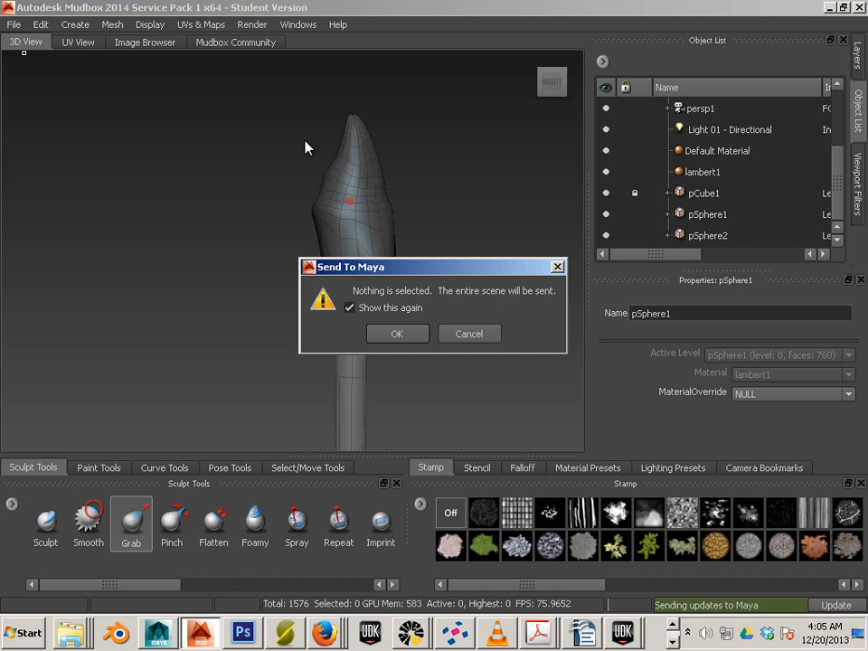
{"action": "left_click", "coordinate": [403, 332]}
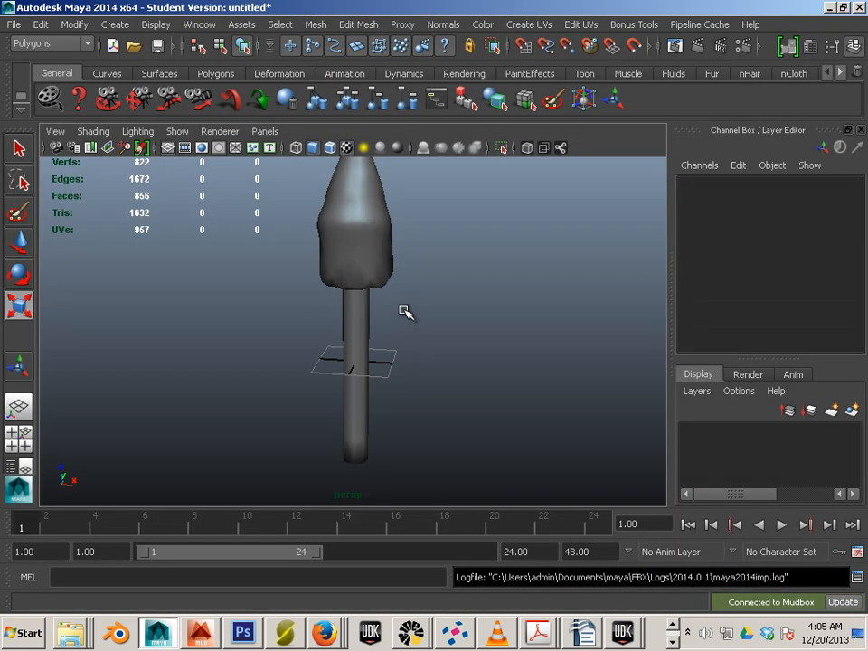
- Stretch the shaft pCube1 along Z and move it down so its upper end stays inside the torch head
{"action": "left_click", "coordinate": [385, 345]}
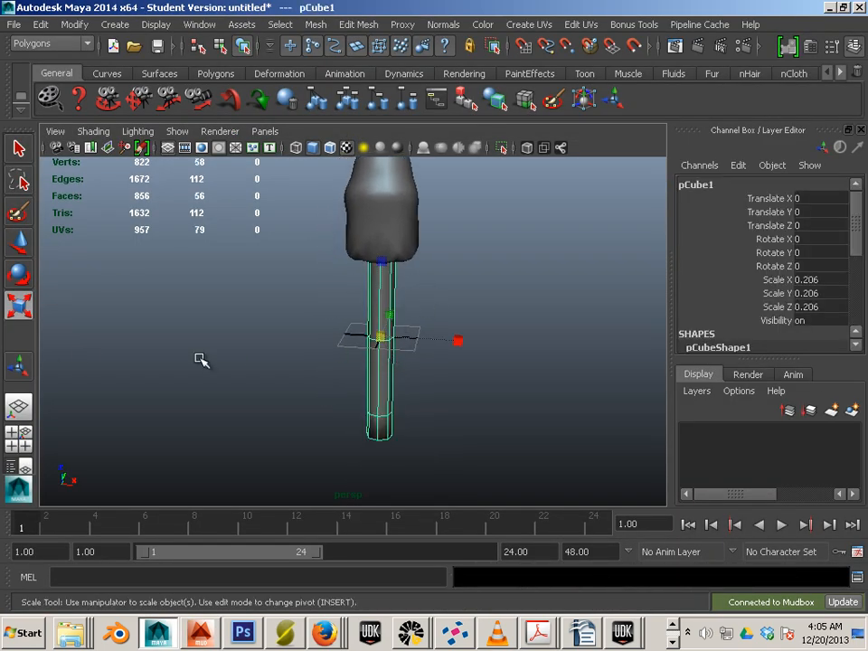
{"action": "left_click_drag", "start_coordinate": [383, 266], "coordinate": [389, 210]}
{"action": "left_click", "coordinate": [19, 242]}
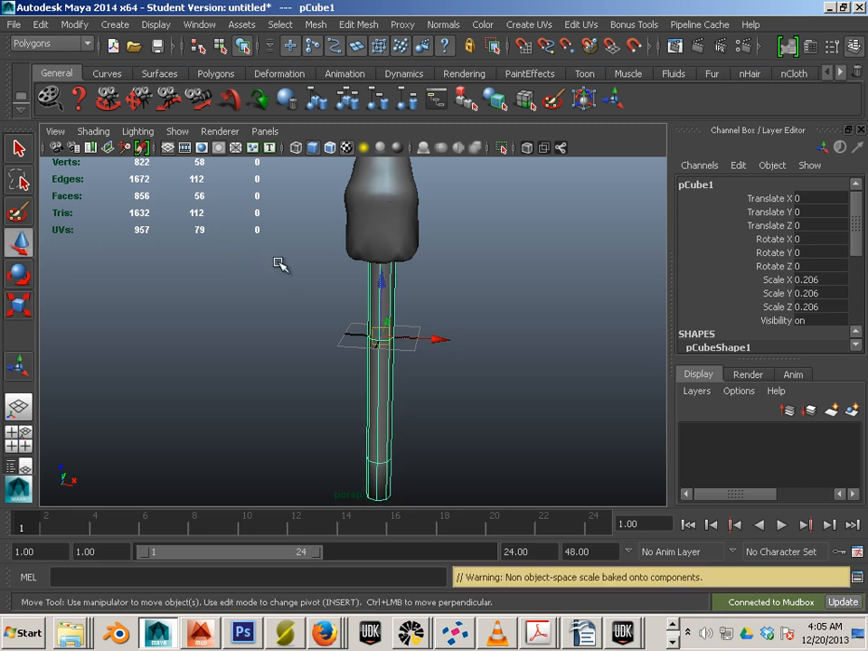
{"action": "key", "text": "4"}
{"action": "left_click_drag", "start_coordinate": [381, 304], "coordinate": [381, 341]}
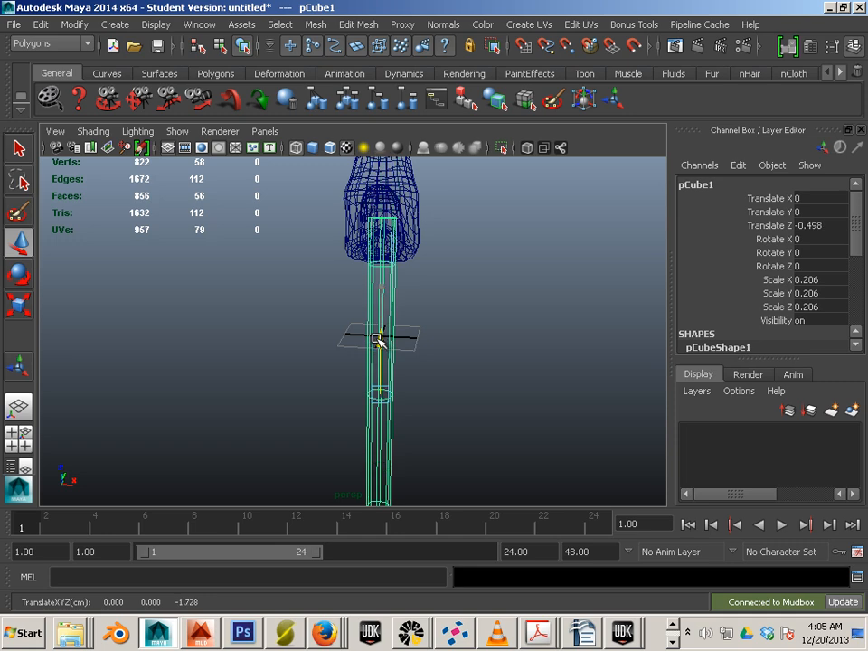
{"action": "left_click", "coordinate": [441, 348]}
{"action": "mouse_move", "coordinate": [464, 329]}
{"action": "right_mouse_down", "text": "alt"}
{"action": "mouse_move", "coordinate": [471, 334]}
{"action": "mouse_move", "coordinate": [468, 321]}
{"action": "right_mouse_up", "text": "alt"}
{"action": "mouse_move", "coordinate": [468, 321]}
{"action": "left_mouse_down", "text": "alt"}
{"action": "mouse_move", "coordinate": [389, 331]}
{"action": "mouse_move", "coordinate": [399, 354]}
{"action": "mouse_move", "coordinate": [376, 326]}
{"action": "left_mouse_up", "text": "alt"}
{"action": "key", "text": "5"}
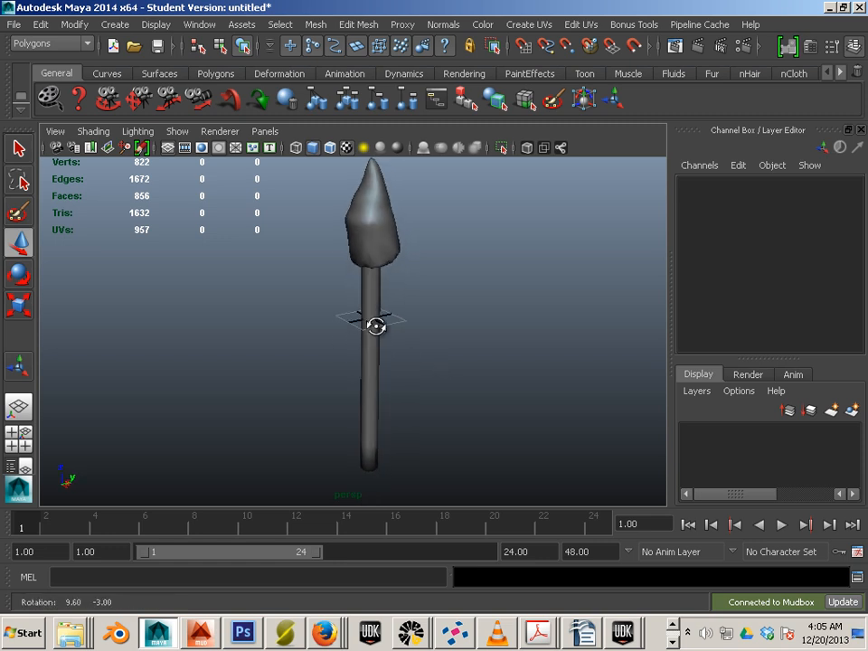
- Create a polygon cube and move it beside the shaft to Translate Y 1.641
{"action": "right_click_drag", "start_coordinate": [376, 326], "coordinate": [456, 368], "text": "alt"}
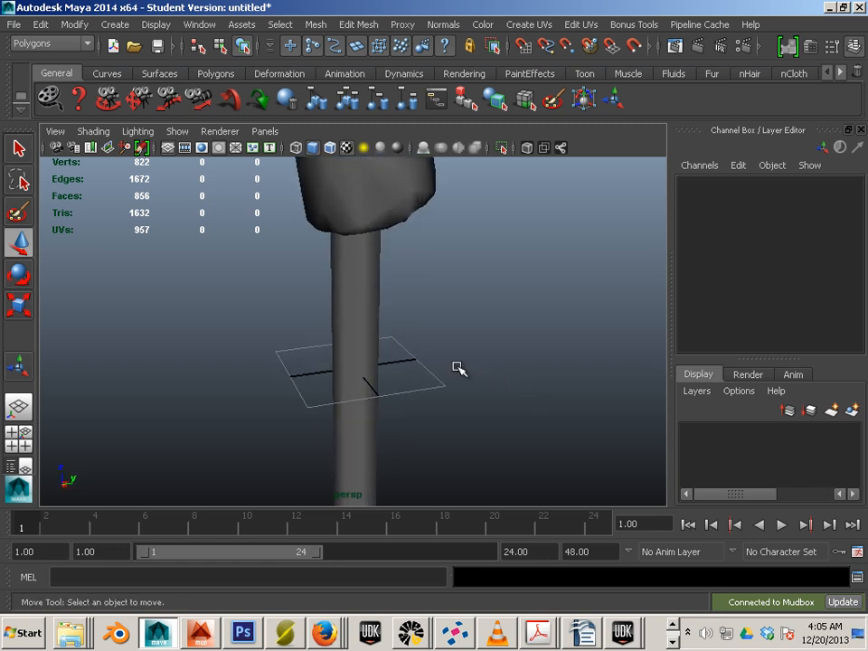
{"action": "left_click_drag", "start_coordinate": [458, 368], "coordinate": [418, 365], "text": "alt"}
{"action": "left_click", "coordinate": [150, 76]}
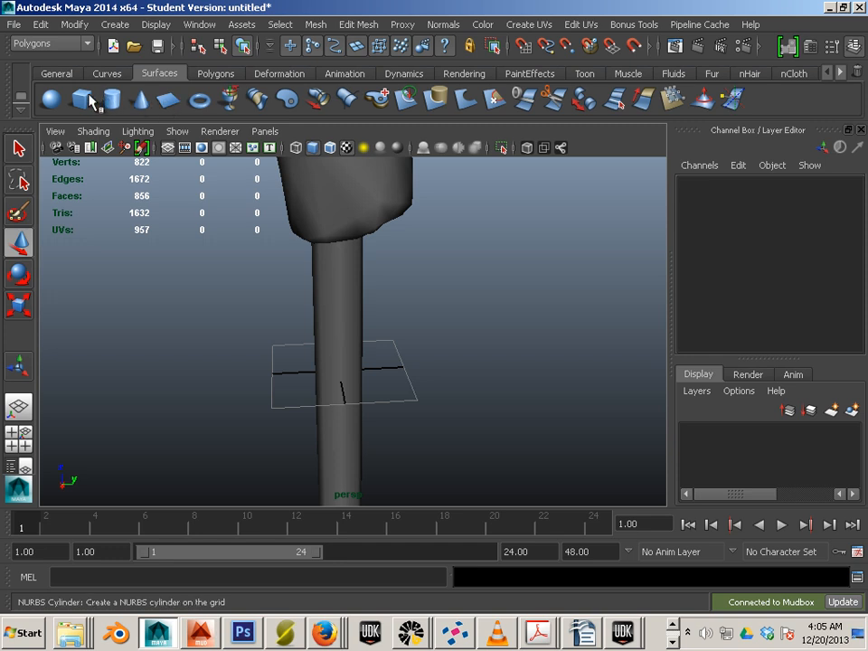
{"action": "left_click", "coordinate": [210, 74]}
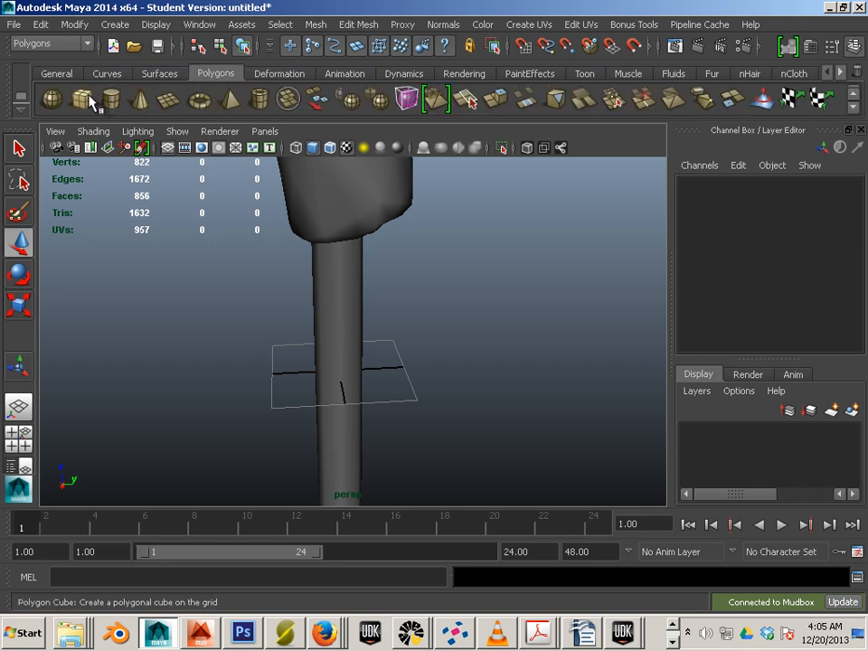
{"action": "left_click", "coordinate": [83, 96]}
{"action": "left_click_drag", "start_coordinate": [380, 359], "coordinate": [492, 384]}
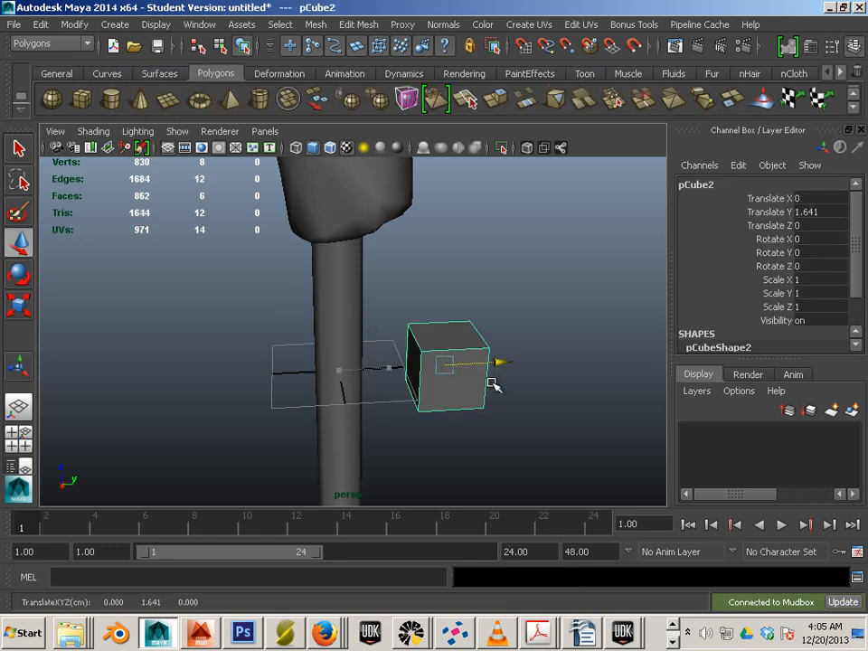
{"action": "left_click_drag", "start_coordinate": [385, 383], "coordinate": [437, 361], "text": "alt"}
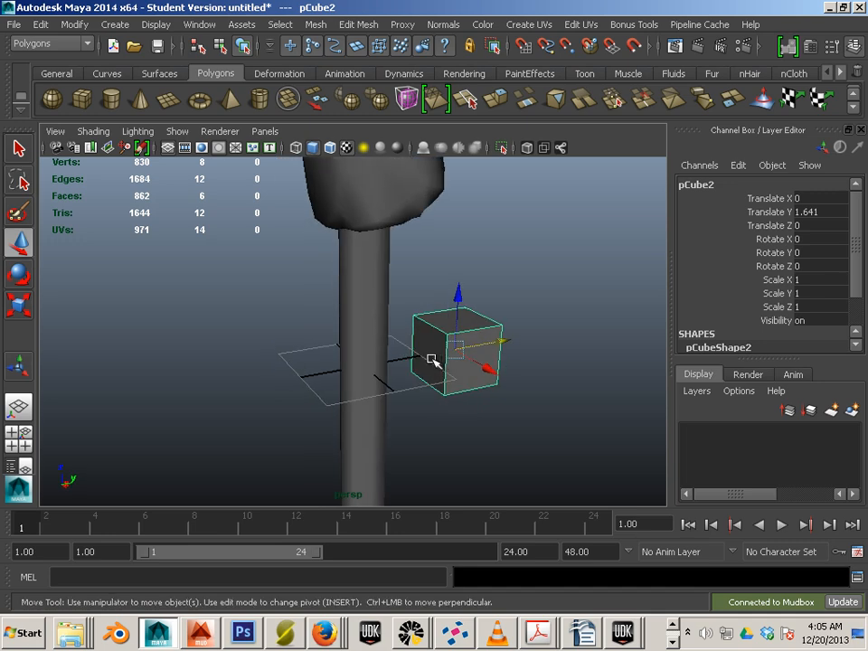
- Extrude the cube's shaft-facing face and its opposite face in place, and return to object mode
{"action": "right_click", "coordinate": [432, 359]}
{"action": "right_click_drag", "start_coordinate": [431, 342], "coordinate": [431, 344]}
{"action": "left_click", "coordinate": [430, 352]}
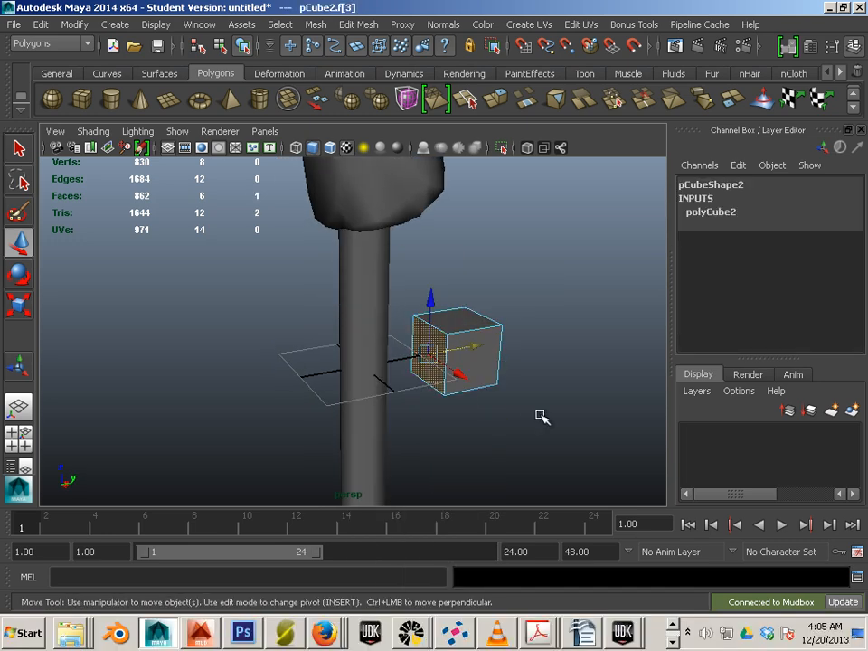
{"action": "left_click_drag", "start_coordinate": [541, 415], "coordinate": [362, 388], "text": "alt"}
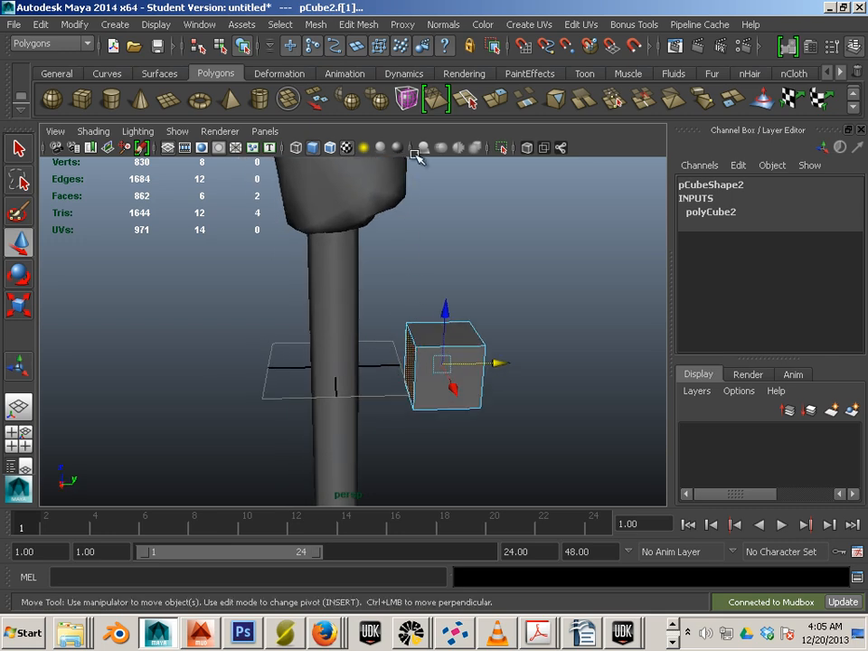
{"action": "left_click", "coordinate": [493, 98]}
{"action": "right_click_drag", "start_coordinate": [452, 388], "coordinate": [522, 273]}
{"action": "left_click", "coordinate": [19, 244]}
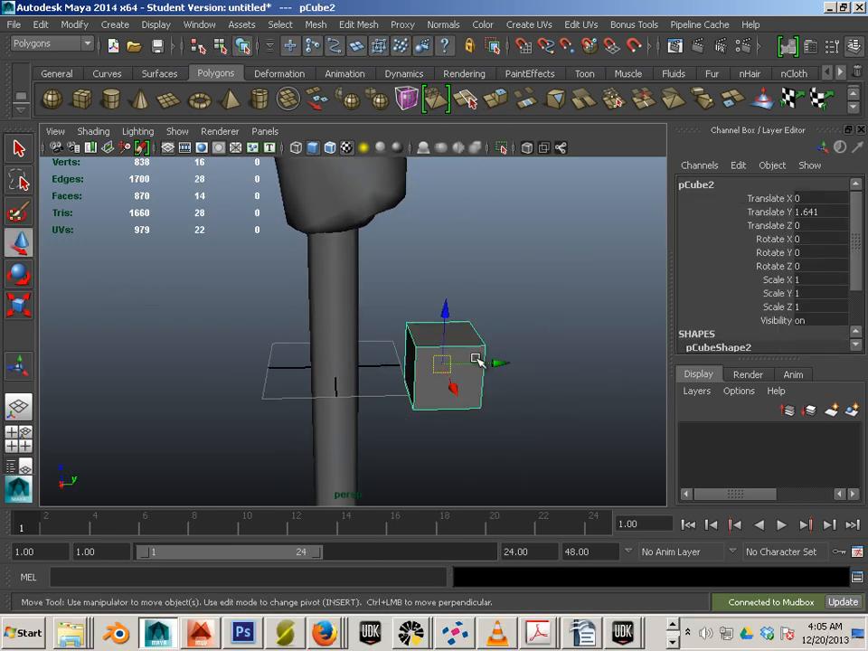
- Move the cube closer to the shaft at Translate Y 1.041 and smooth it into a rounded cylinder
{"action": "left_click_drag", "start_coordinate": [480, 360], "coordinate": [459, 360]}
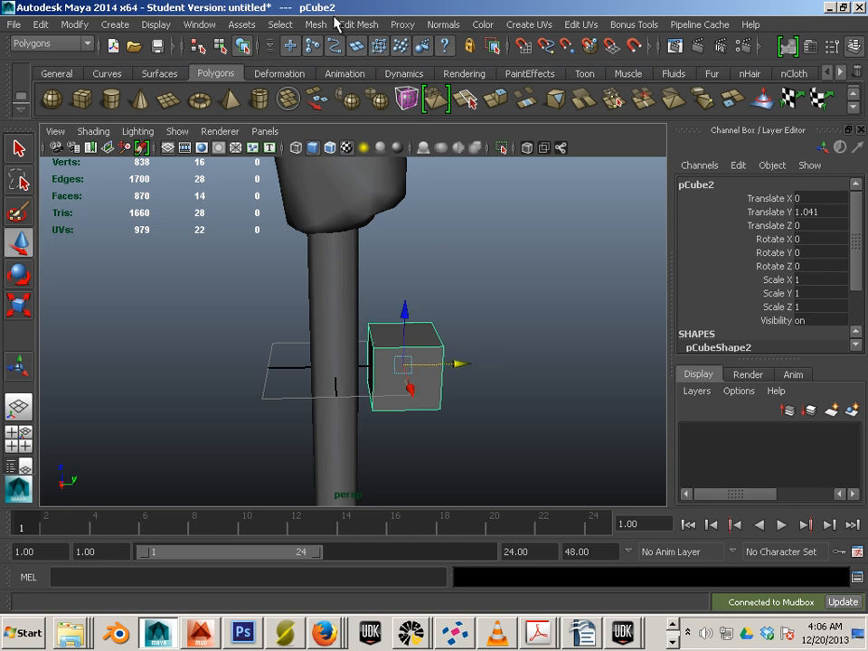
{"action": "left_click", "coordinate": [321, 25]}
{"action": "left_click", "coordinate": [339, 112]}
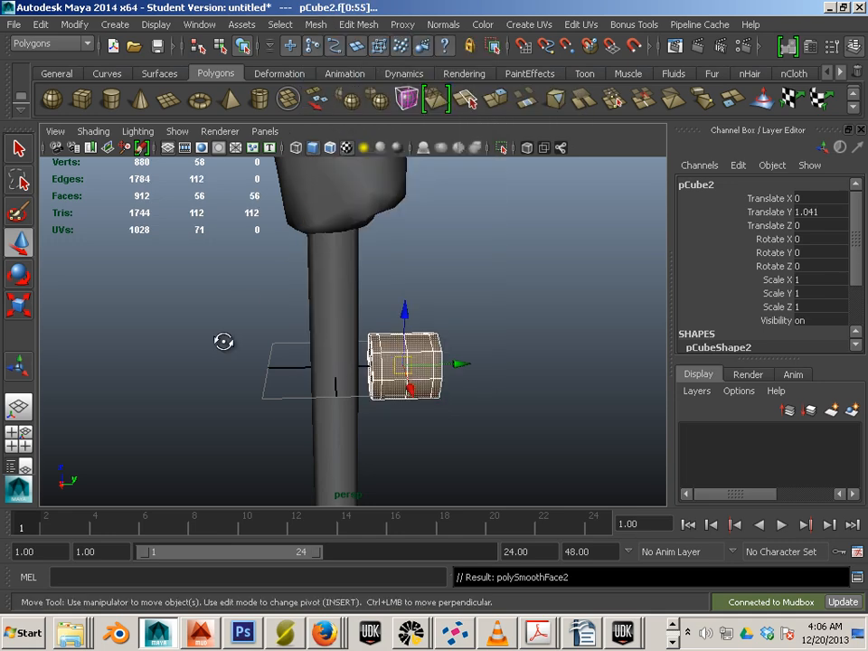
{"action": "left_click_drag", "start_coordinate": [223, 342], "coordinate": [320, 368], "text": "alt"}
{"action": "left_click", "coordinate": [202, 271]}
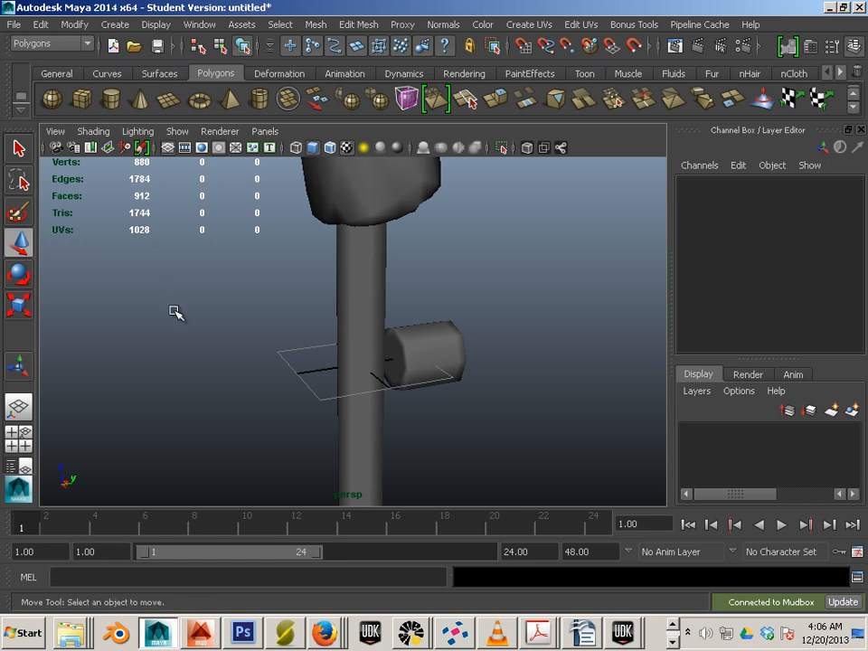
- Create another polygon cube and move it beside the shaft to Translate X 1.077
{"action": "right_click_drag", "start_coordinate": [175, 312], "coordinate": [221, 331], "text": "shift"}
{"action": "left_click_drag", "start_coordinate": [381, 386], "coordinate": [409, 425]}
{"action": "left_click_drag", "start_coordinate": [409, 425], "coordinate": [474, 345], "text": "alt"}
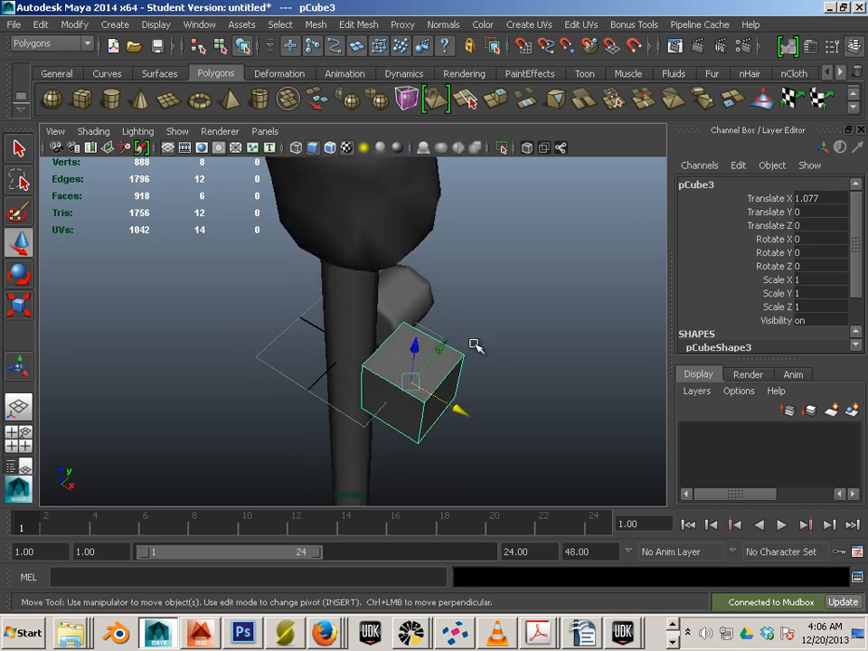
- Insert an edge loop across the new cube near its positive Y side, working in the wireframe top view
{"action": "key", "text": "space"}
{"action": "key", "text": "space"}
{"action": "scroll", "coordinate": [470, 353], "scroll_direction": "up", "scroll_amount": 8}
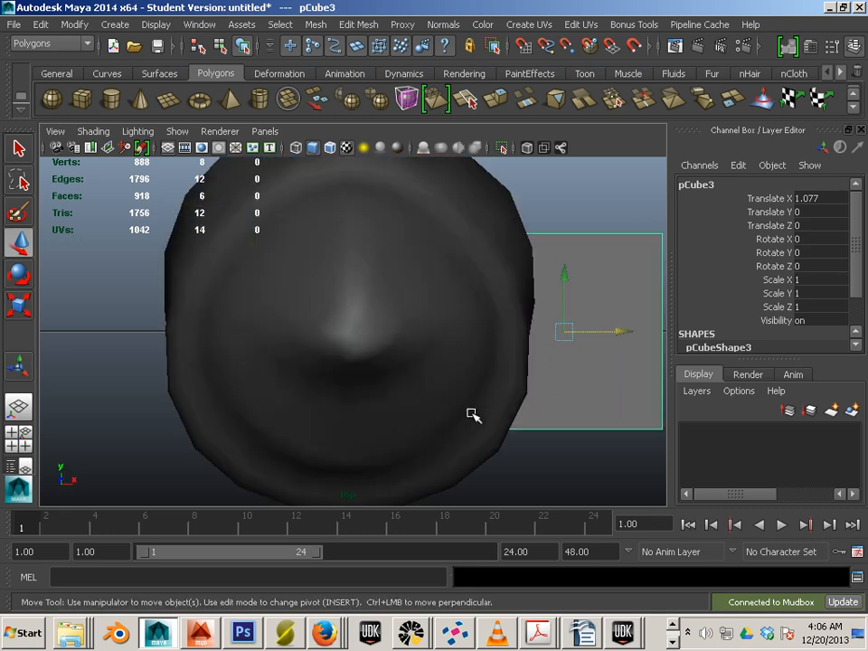
{"action": "middle_click_drag", "start_coordinate": [507, 373], "coordinate": [330, 371], "text": "alt"}
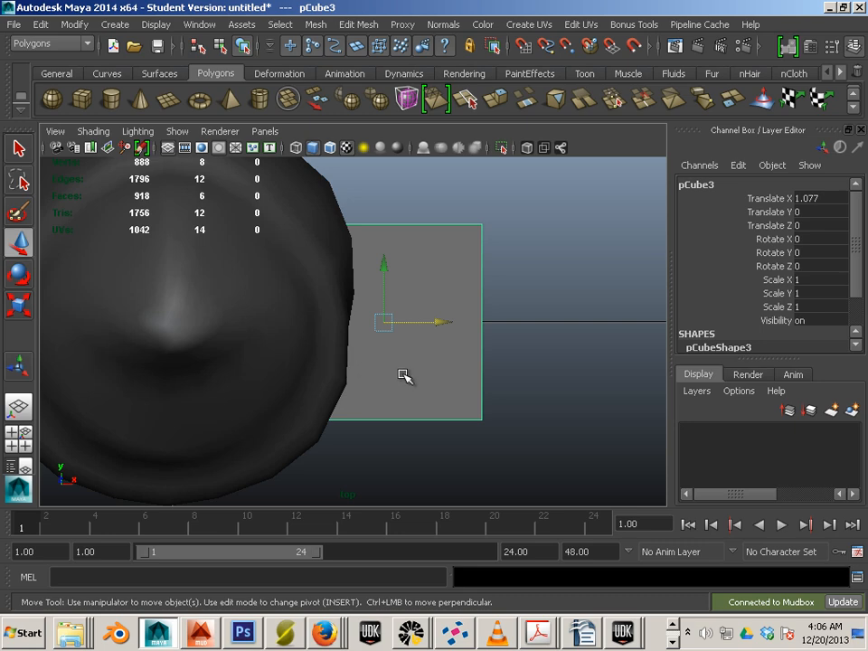
{"action": "key", "text": "4"}
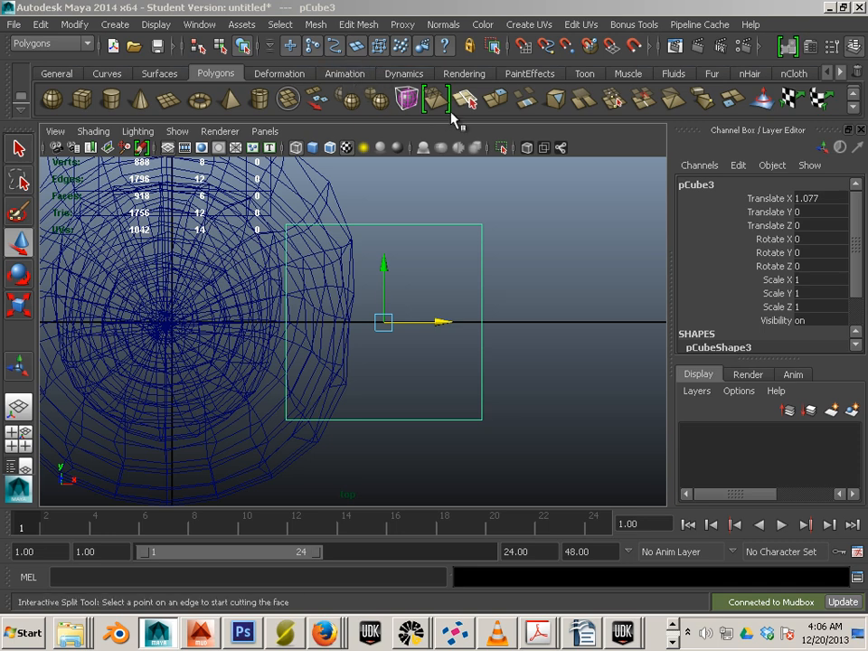
{"action": "left_click", "coordinate": [358, 26]}
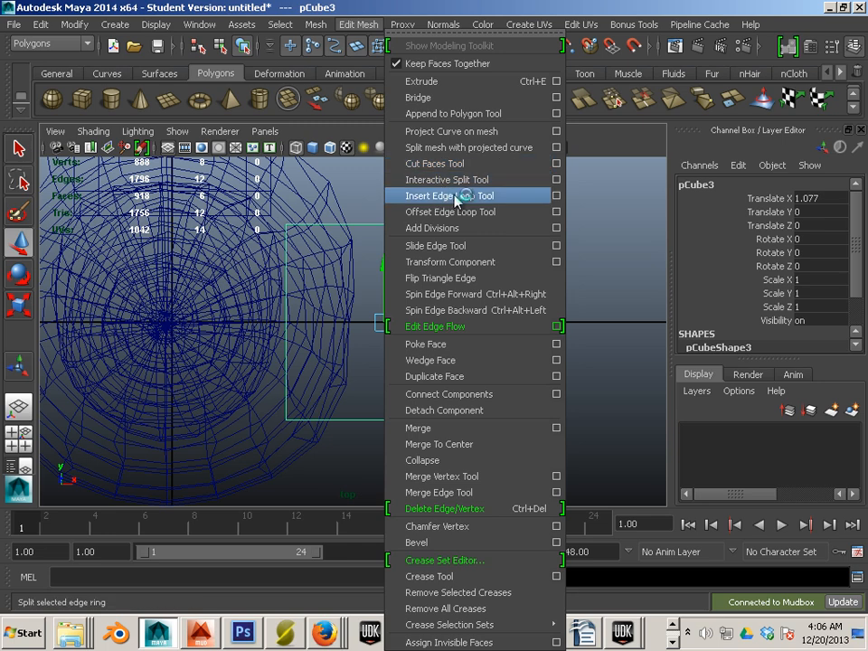
{"action": "left_click", "coordinate": [356, 228]}
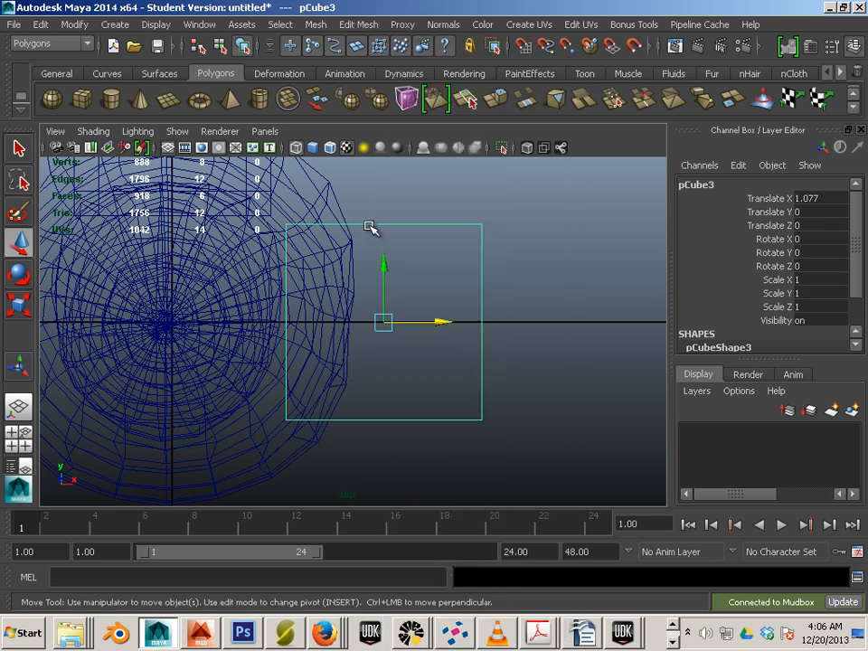
{"action": "key", "text": "g"}
{"action": "left_click", "coordinate": [484, 263]}
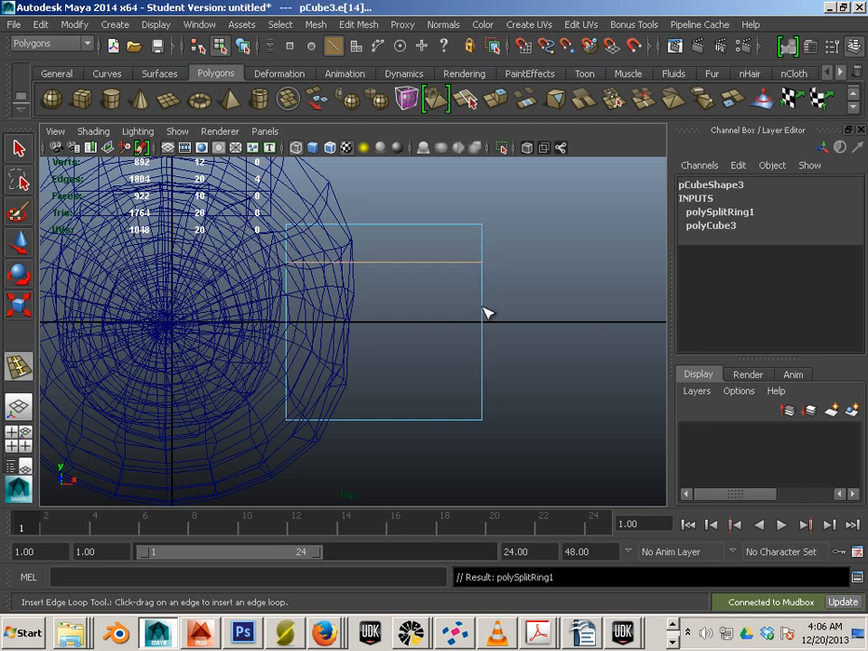
- Insert two more edge loops across the cube, one just above its middle and one in its negative Y half
{"action": "left_click", "coordinate": [486, 311]}
{"action": "left_click", "coordinate": [481, 363]}
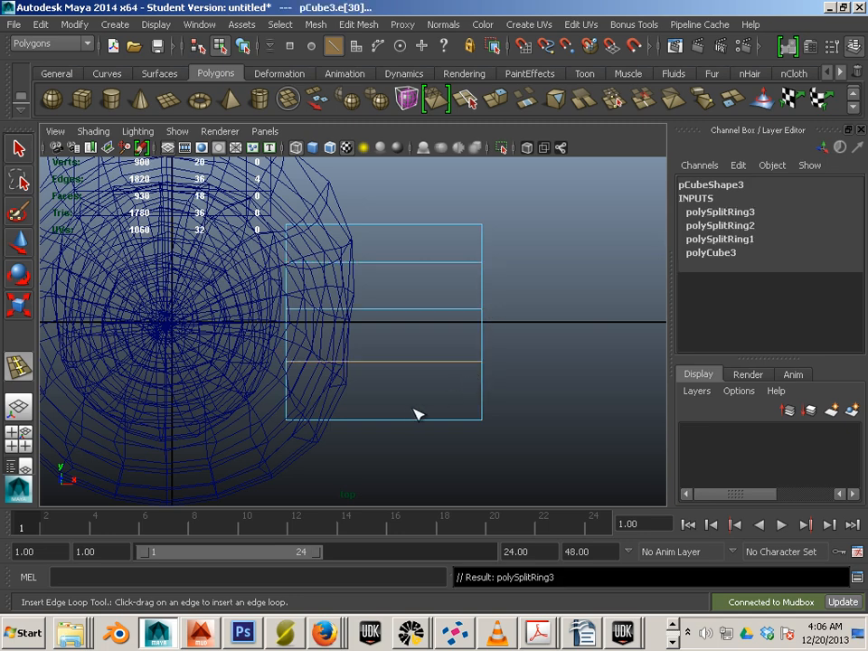
{"action": "scroll", "coordinate": [429, 382], "scroll_direction": "down", "scroll_amount": 5}
{"action": "middle_click_drag", "start_coordinate": [438, 350], "coordinate": [422, 326], "text": "alt"}
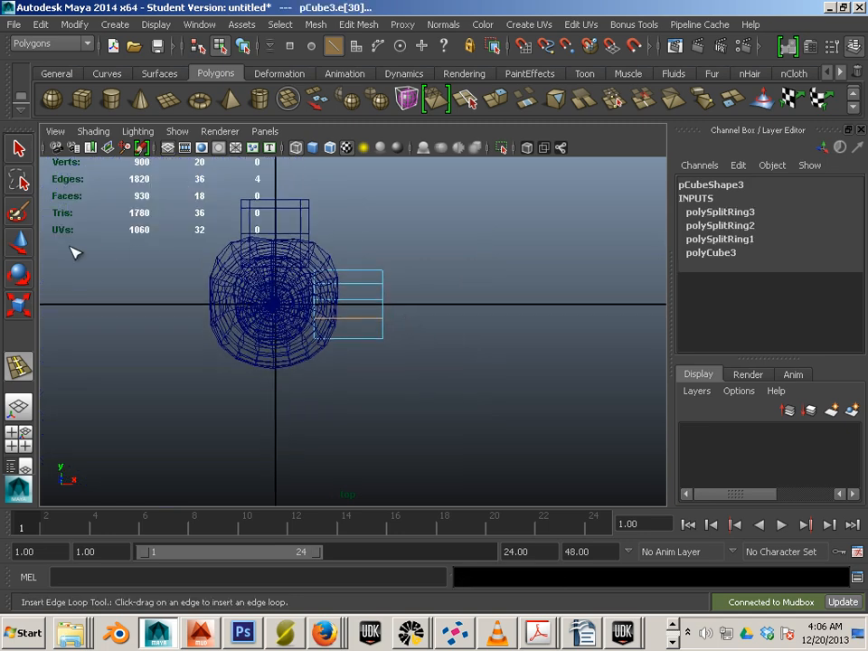
- Switch the cube to vertex editing and move the middle edge loop's shaft-side vertices to about X 0.690, Y 0.076
{"action": "left_click", "coordinate": [20, 244]}
{"action": "right_click_drag", "start_coordinate": [301, 285], "coordinate": [255, 280]}
{"action": "scroll", "coordinate": [297, 334], "scroll_direction": "up", "scroll_amount": 4}
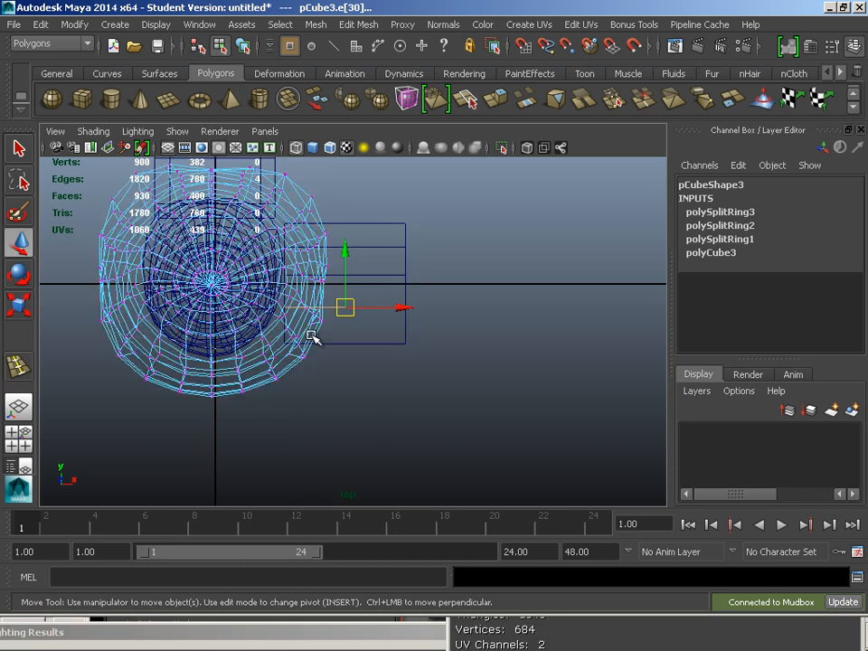
{"action": "left_click", "coordinate": [403, 341]}
{"action": "right_click_drag", "start_coordinate": [401, 341], "coordinate": [304, 263]}
{"action": "left_click_drag", "start_coordinate": [305, 262], "coordinate": [282, 278]}
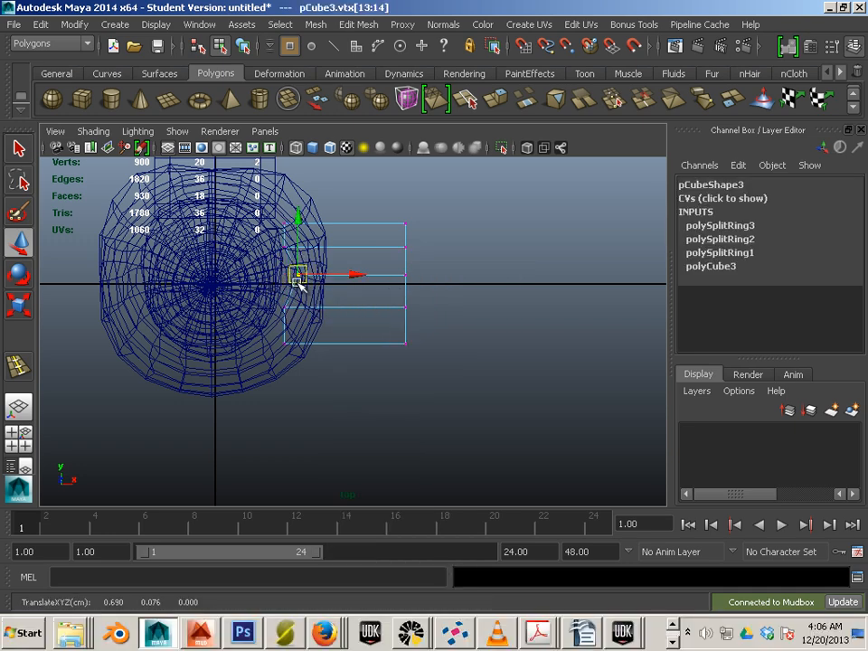
- Bend the cube's negative Y half around the shaft by moving its inner and outer loop vertices and end corners
{"action": "left_click_drag", "start_coordinate": [266, 319], "coordinate": [294, 297]}
{"action": "left_click_drag", "start_coordinate": [288, 308], "coordinate": [207, 441]}
{"action": "left_click", "coordinate": [286, 342]}
{"action": "left_click_drag", "start_coordinate": [429, 334], "coordinate": [241, 455]}
{"action": "left_click", "coordinate": [408, 306]}
{"action": "left_click_drag", "start_coordinate": [411, 306], "coordinate": [342, 402]}
{"action": "left_click_drag", "start_coordinate": [418, 258], "coordinate": [378, 347]}
{"action": "left_click_drag", "start_coordinate": [287, 304], "coordinate": [288, 368]}
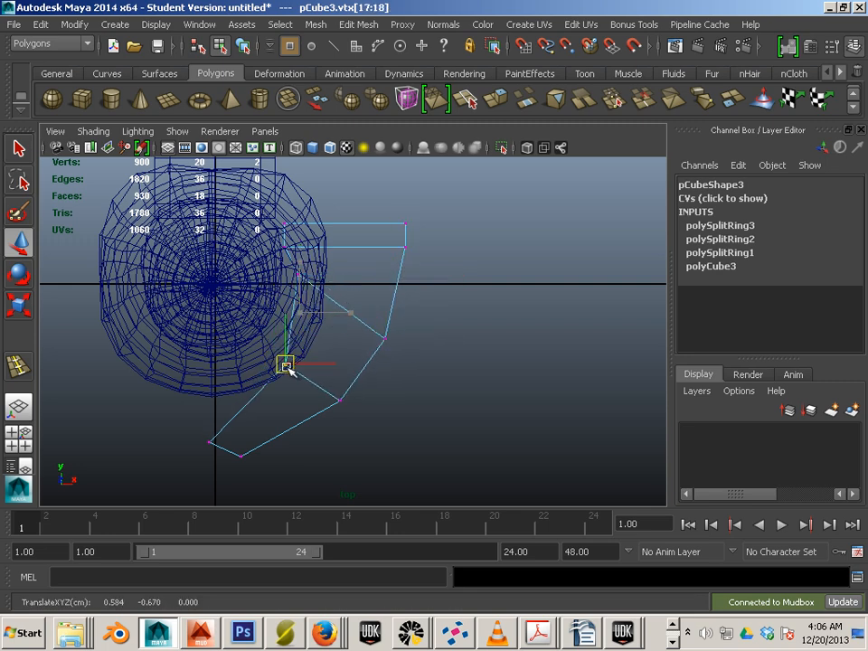
- Adjust the negative Y end, moving its inner corner closer to the head's outline and its outer corner to about X 0.184, Y -1.379
{"action": "left_click", "coordinate": [209, 442]}
{"action": "left_click_drag", "start_coordinate": [209, 442], "coordinate": [230, 417]}
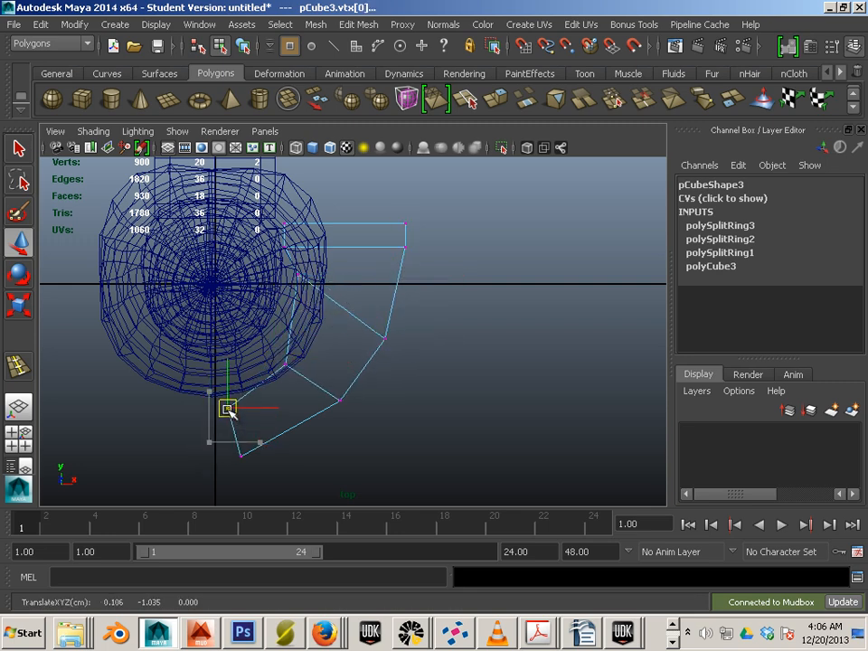
{"action": "left_click_drag", "start_coordinate": [276, 449], "coordinate": [227, 468]}
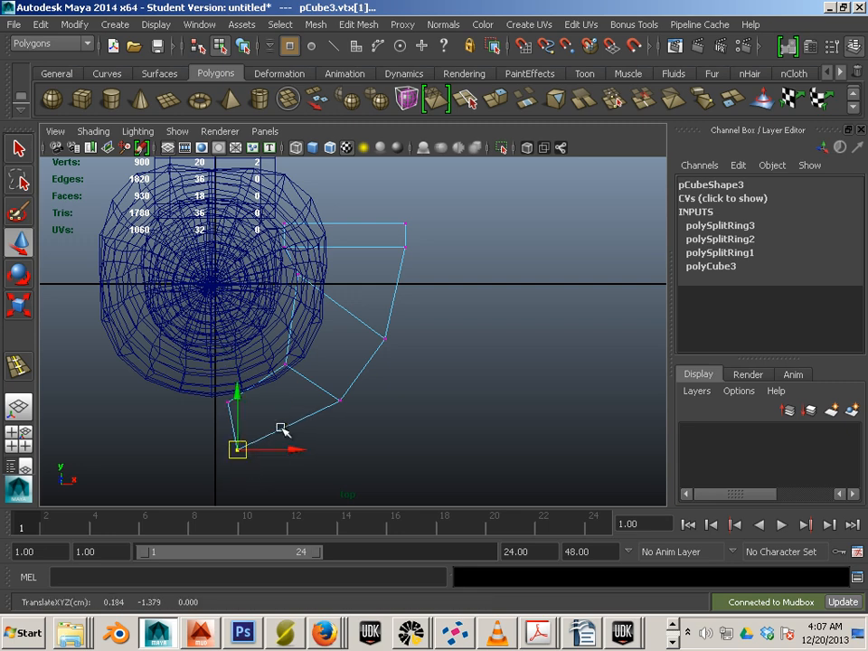
- Pull the positive Y end's outer corner inward past the shaft-side corner, and raise the inner corner and adjacent loop vertices to about Y 0.767 and 0.518
{"action": "left_click", "coordinate": [403, 252]}
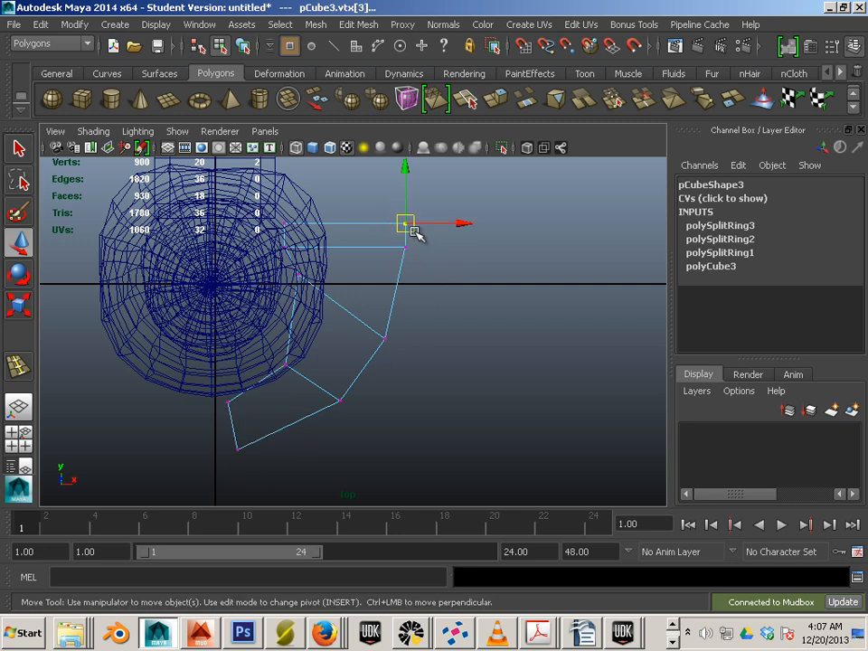
{"action": "left_click_drag", "start_coordinate": [416, 233], "coordinate": [331, 172]}
{"action": "middle_click_drag", "start_coordinate": [334, 200], "coordinate": [383, 305], "text": "alt"}
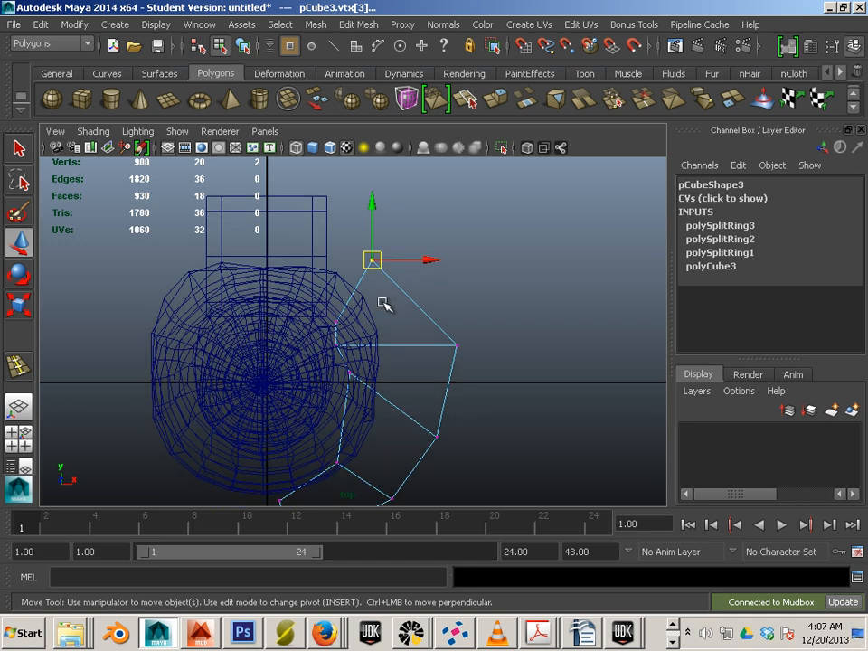
{"action": "left_click_drag", "start_coordinate": [374, 262], "coordinate": [342, 222]}
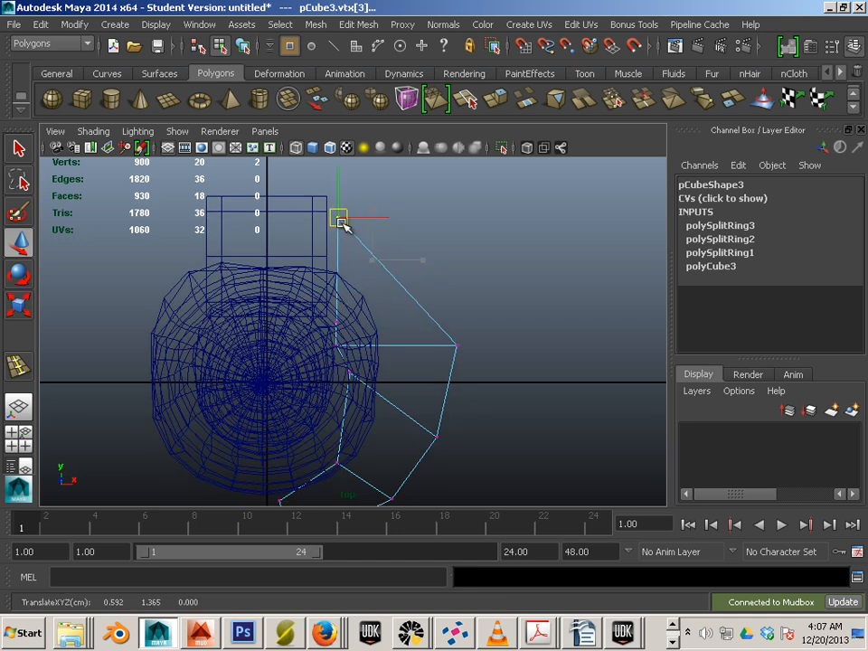
{"action": "left_click", "coordinate": [336, 322]}
{"action": "left_click_drag", "start_coordinate": [336, 322], "coordinate": [334, 292]}
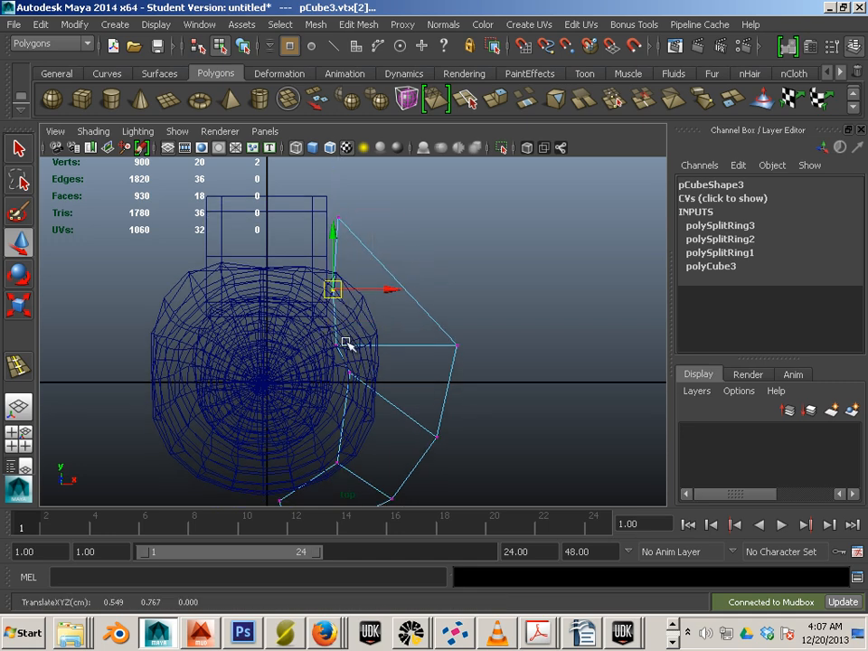
{"action": "left_click_drag", "start_coordinate": [346, 344], "coordinate": [336, 323]}
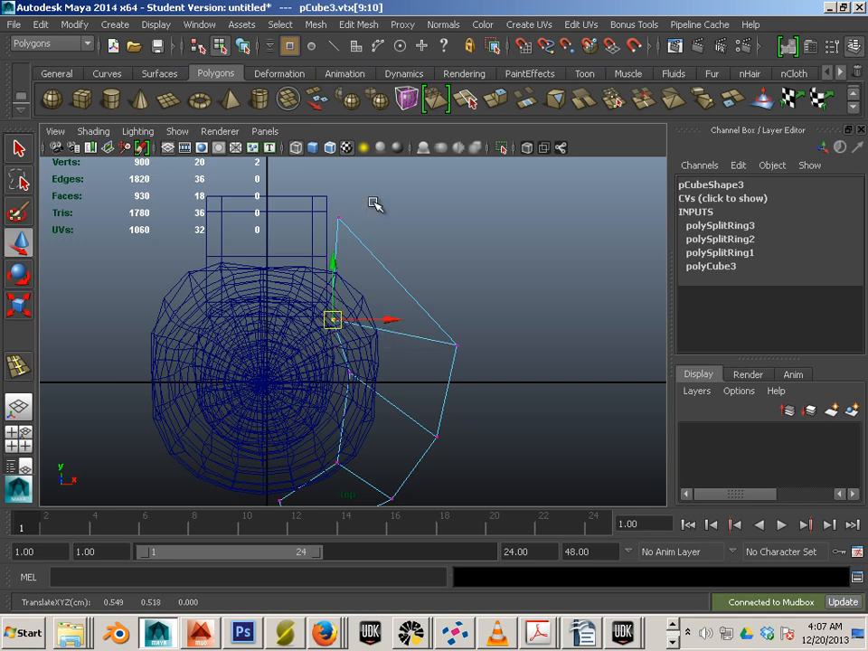
- Shift the positive Y end's outer and inner corner vertices slightly toward the smoothed cylinder, and clear the selection
{"action": "left_click", "coordinate": [338, 218]}
{"action": "left_click_drag", "start_coordinate": [337, 218], "coordinate": [327, 206]}
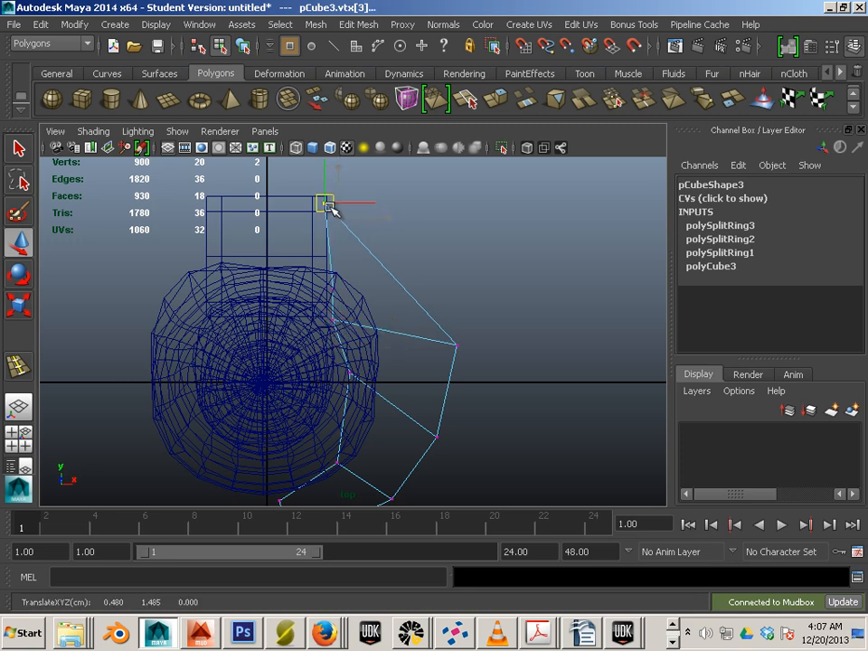
{"action": "left_click", "coordinate": [326, 288]}
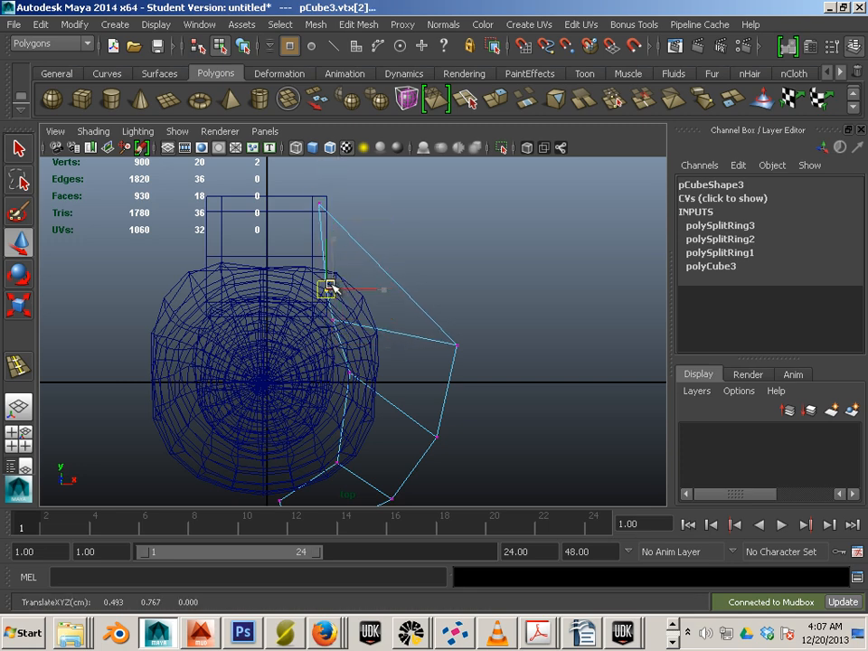
{"action": "left_click", "coordinate": [387, 240]}
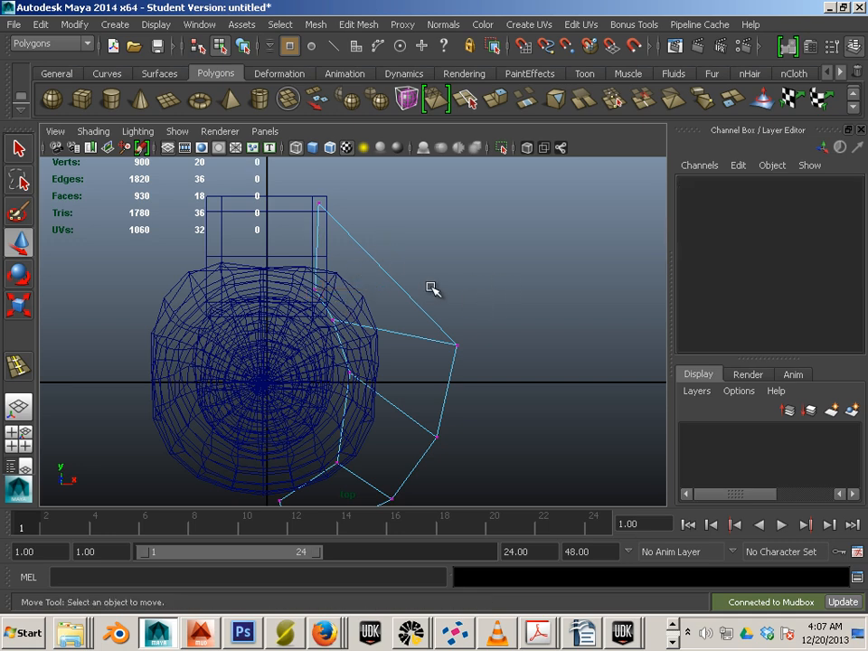
- Return to the shaded perspective view and select the bent block in object mode
{"action": "key", "text": "space"}
{"action": "key", "text": "space"}
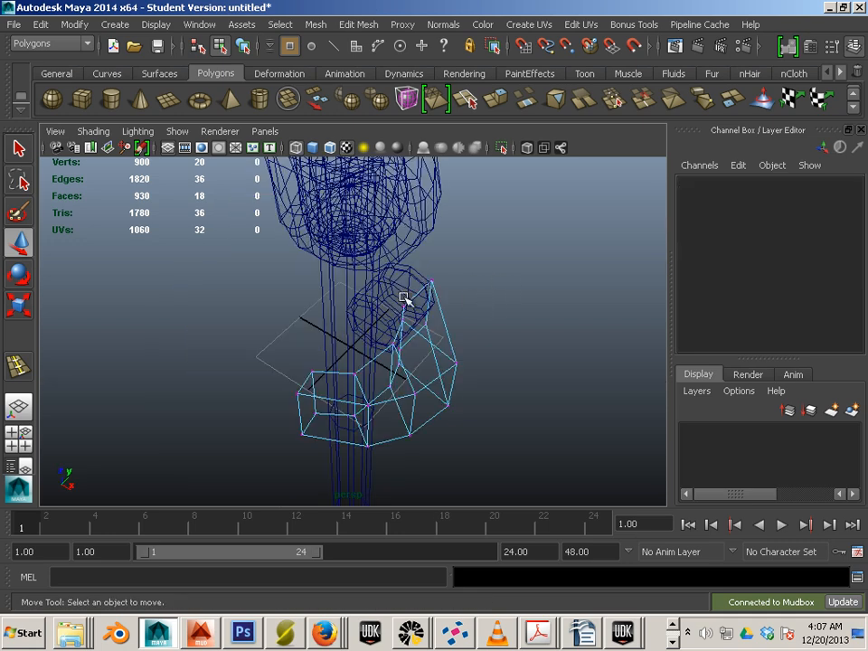
{"action": "key", "text": "5"}
{"action": "left_click_drag", "start_coordinate": [523, 415], "coordinate": [385, 334], "text": "alt"}
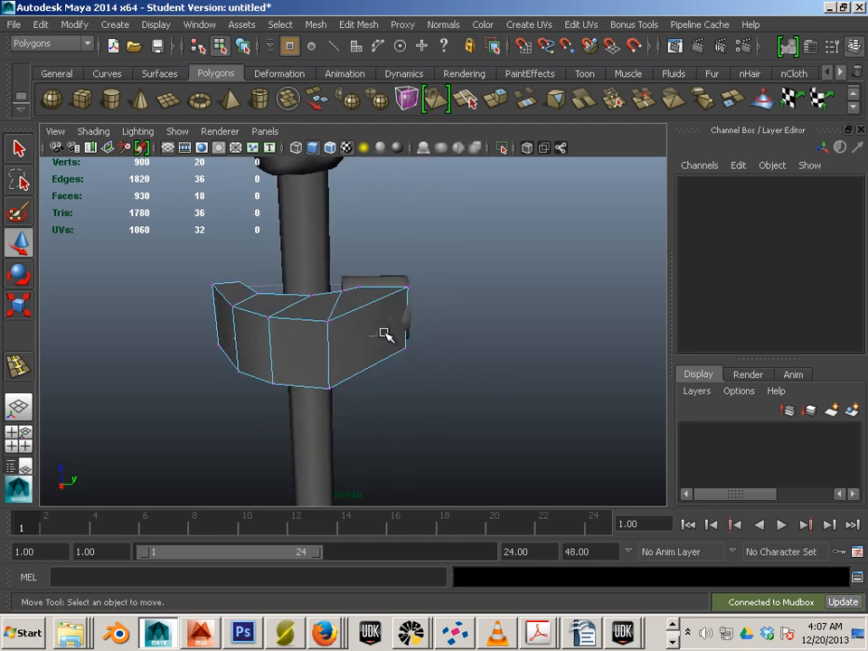
{"action": "right_click_drag", "start_coordinate": [378, 294], "coordinate": [347, 315]}
{"action": "left_click", "coordinate": [256, 313]}
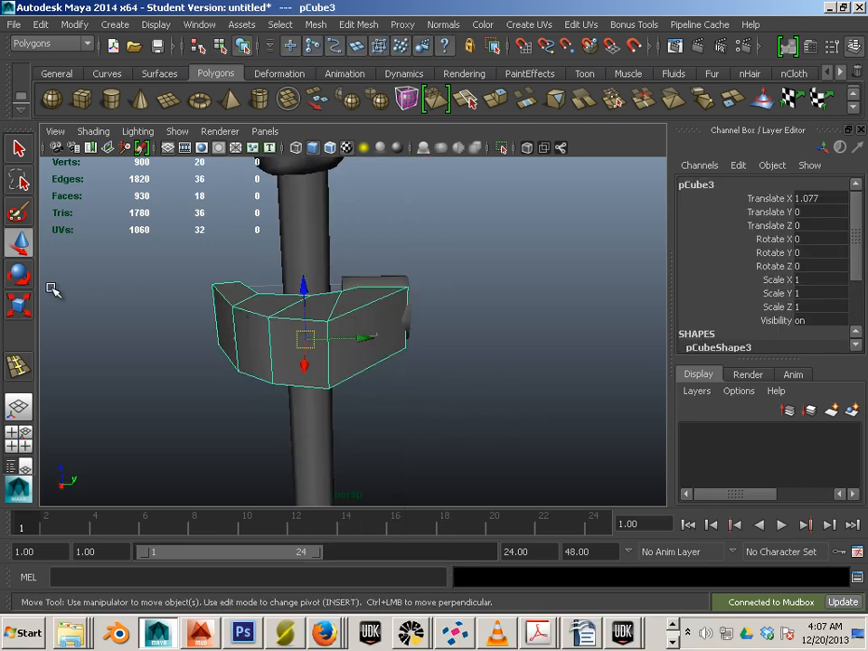
- Scale the bent block uniformly to 0.666 and move it toward the shaft to Translate X 0.736
{"action": "left_click", "coordinate": [18, 304]}
{"action": "left_click_drag", "start_coordinate": [304, 338], "coordinate": [261, 335]}
{"action": "left_click_drag", "start_coordinate": [349, 351], "coordinate": [208, 341], "text": "alt"}
{"action": "left_click", "coordinate": [16, 243]}
{"action": "left_click", "coordinate": [202, 341]}
{"action": "key", "text": "ctrl+z"}
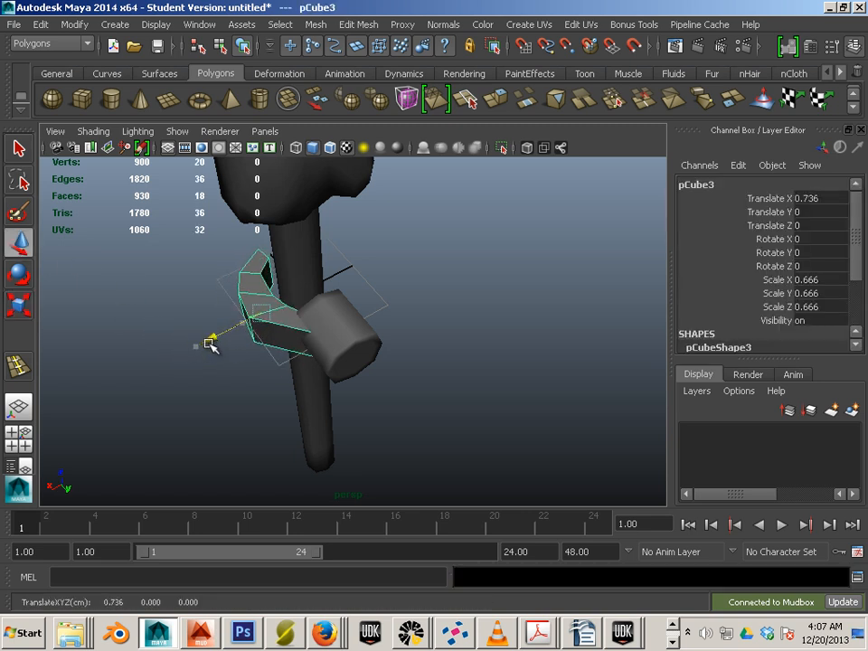
- Scale the smoothed cylinder uniformly to 1.27 and move it to Translate Y 1.15, Translate Z -0.117
{"action": "left_click", "coordinate": [353, 351]}
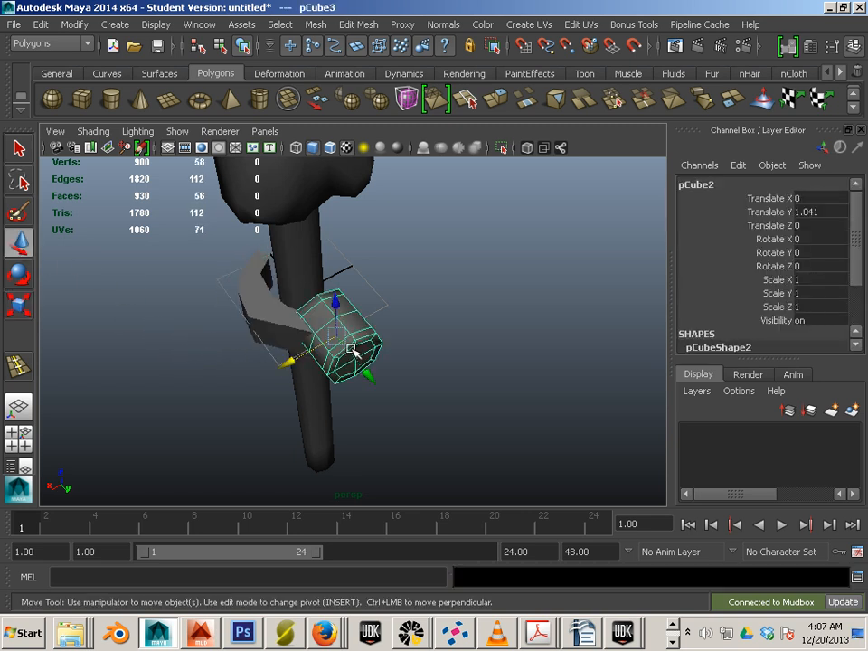
{"action": "left_click", "coordinate": [27, 310]}
{"action": "left_click_drag", "start_coordinate": [336, 334], "coordinate": [355, 343]}
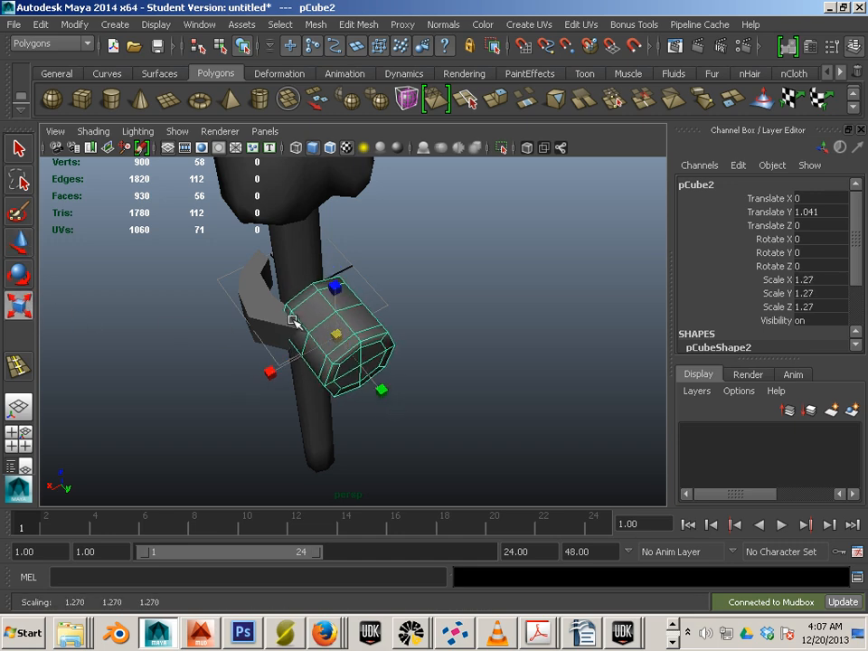
{"action": "left_click", "coordinate": [17, 243]}
{"action": "left_click_drag", "start_coordinate": [172, 280], "coordinate": [298, 235], "text": "alt"}
{"action": "left_click_drag", "start_coordinate": [359, 252], "coordinate": [326, 368]}
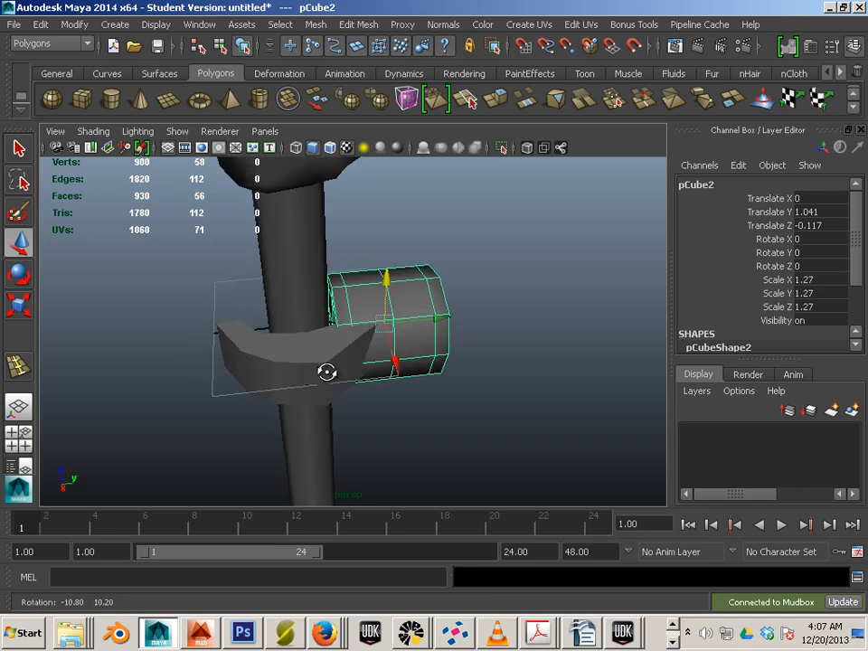
{"action": "left_click_drag", "start_coordinate": [432, 327], "coordinate": [451, 321]}
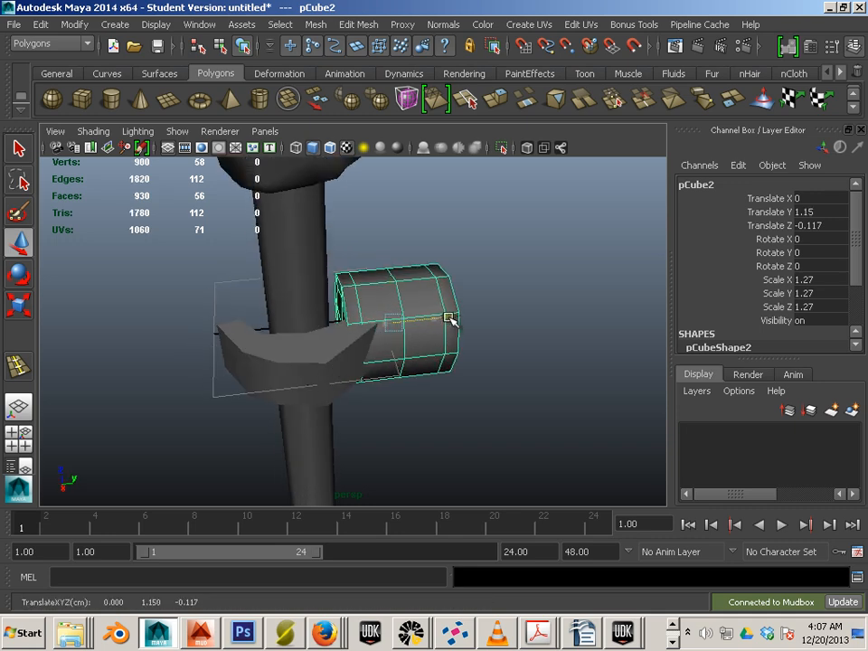
- Create one mirrored copy of the bent block with Duplicate Special, using Scale -1, 1, 1
{"action": "left_click", "coordinate": [260, 427]}
{"action": "left_click_drag", "start_coordinate": [260, 427], "coordinate": [442, 395], "text": "alt"}
{"action": "left_click", "coordinate": [442, 395]}
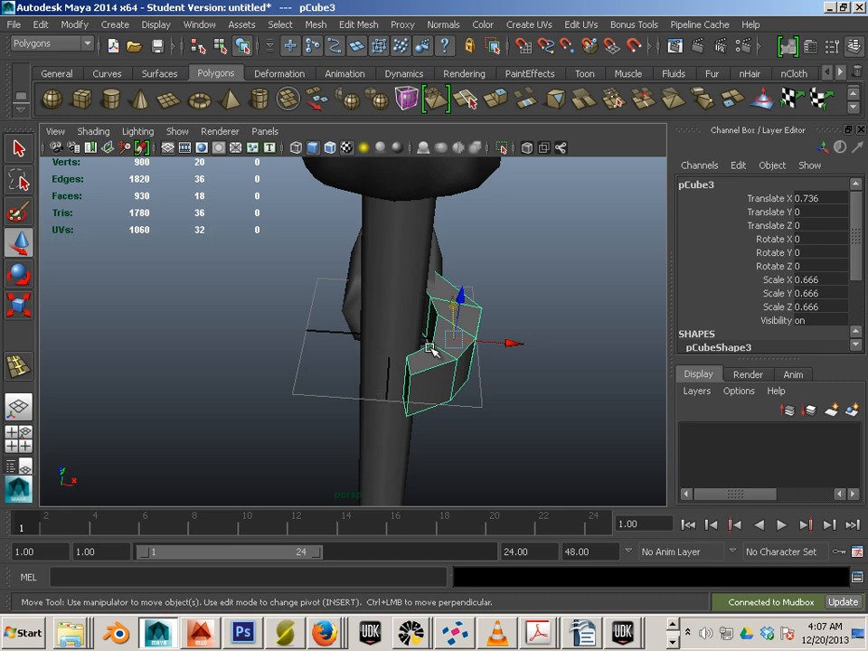
{"action": "left_click_drag", "start_coordinate": [430, 349], "coordinate": [422, 320], "text": "alt"}
{"action": "left_click", "coordinate": [43, 27]}
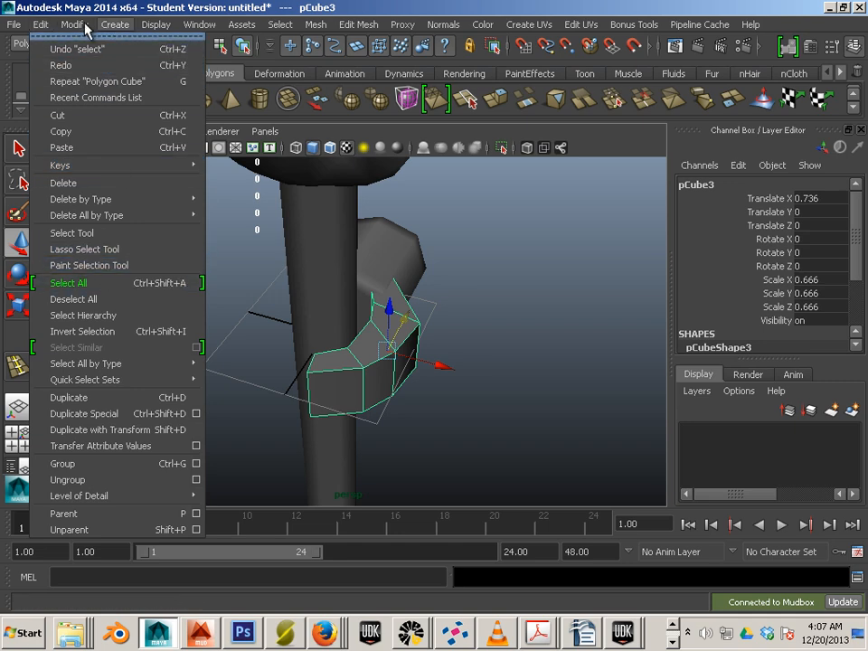
{"action": "mouse_move", "coordinate": [74, 24]}
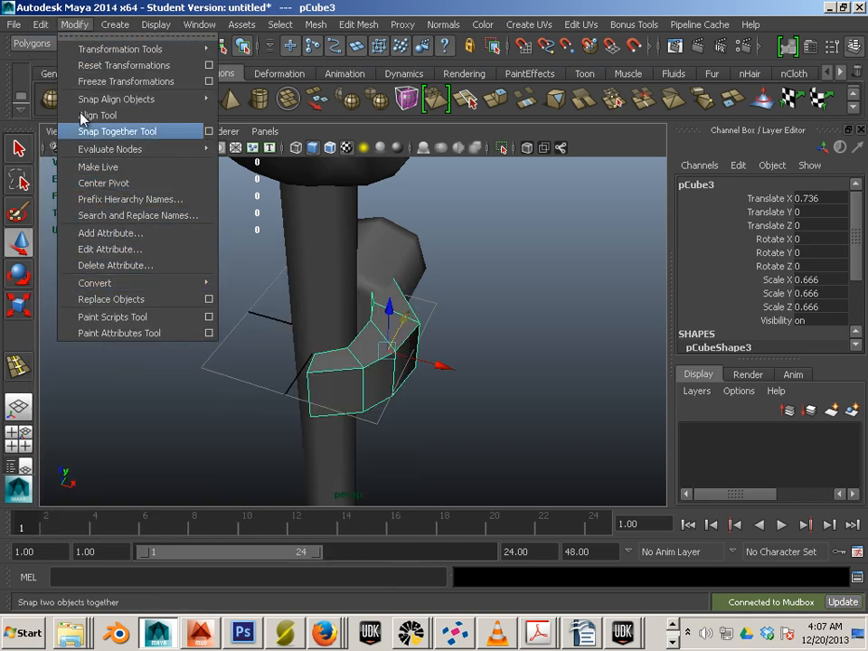
{"action": "mouse_move", "coordinate": [41, 25]}
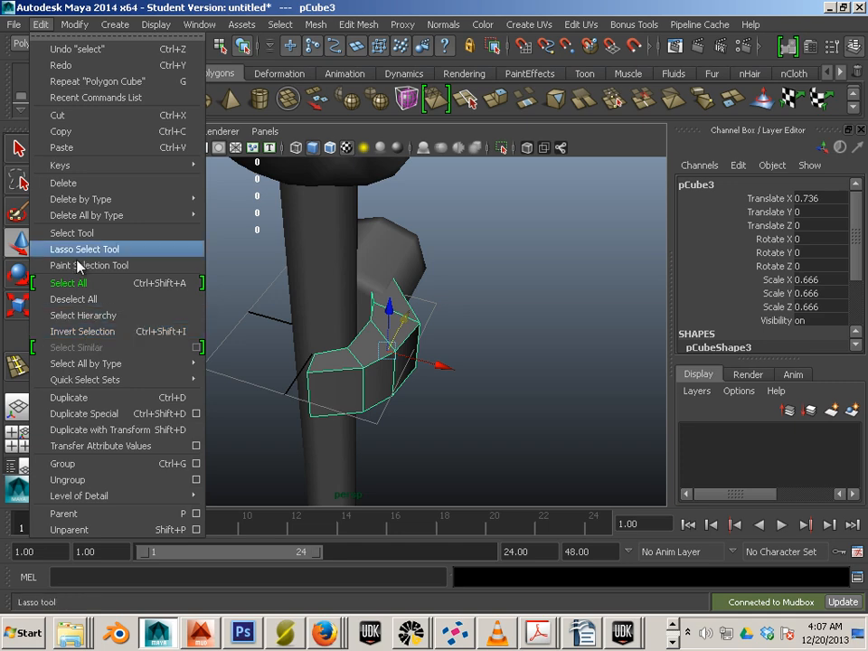
{"action": "mouse_move", "coordinate": [114, 27]}
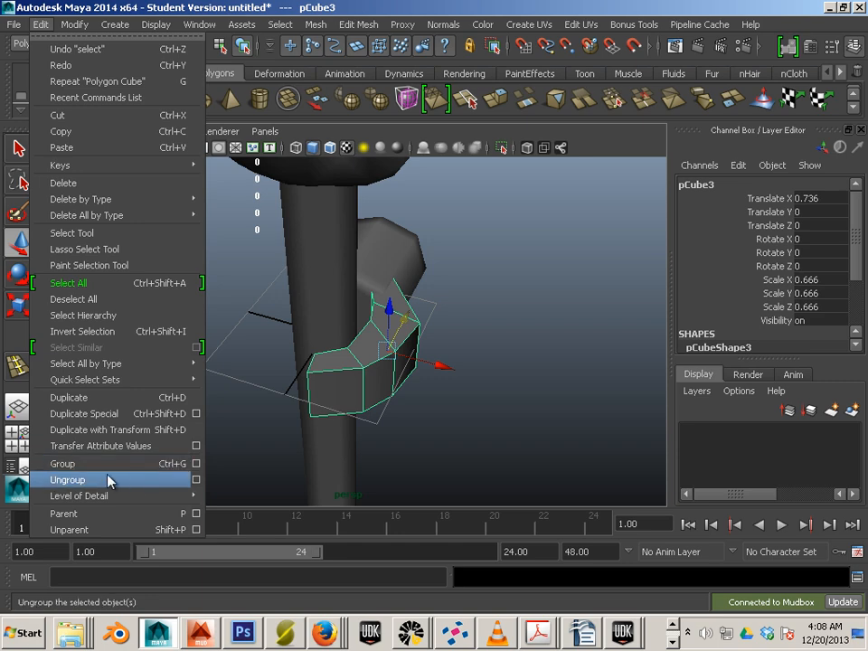
{"action": "mouse_move", "coordinate": [91, 383]}
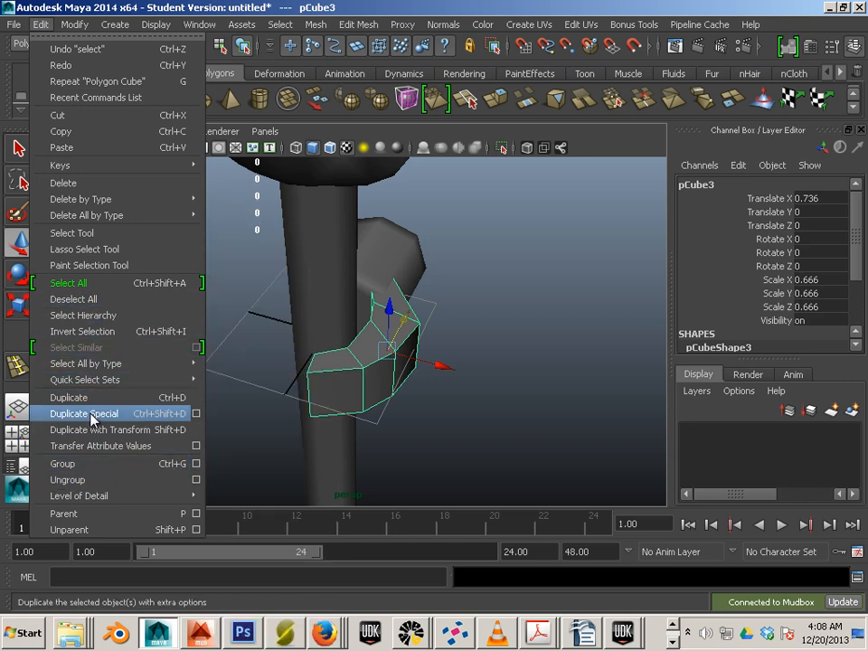
{"action": "left_click", "coordinate": [196, 415]}
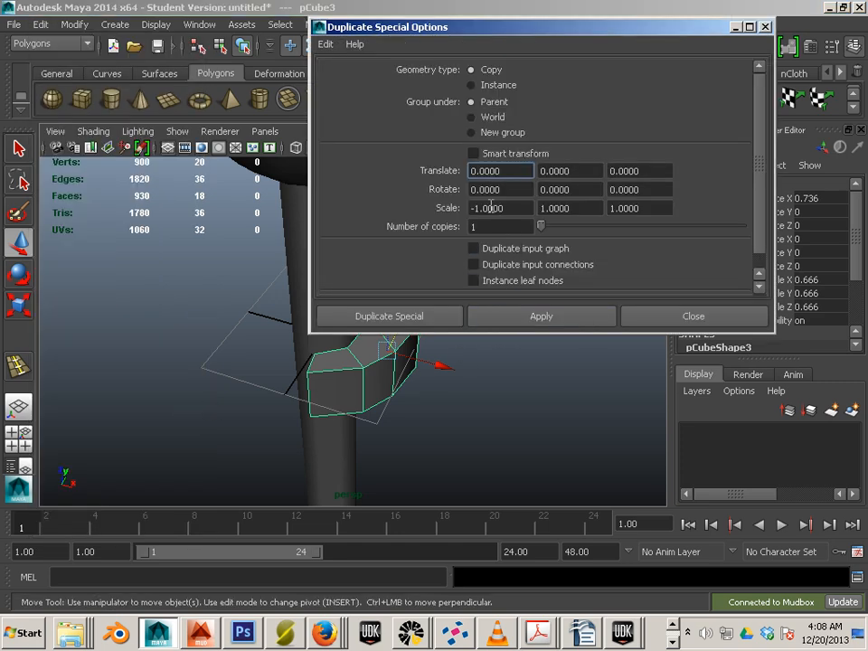
{"action": "left_click", "coordinate": [541, 312]}
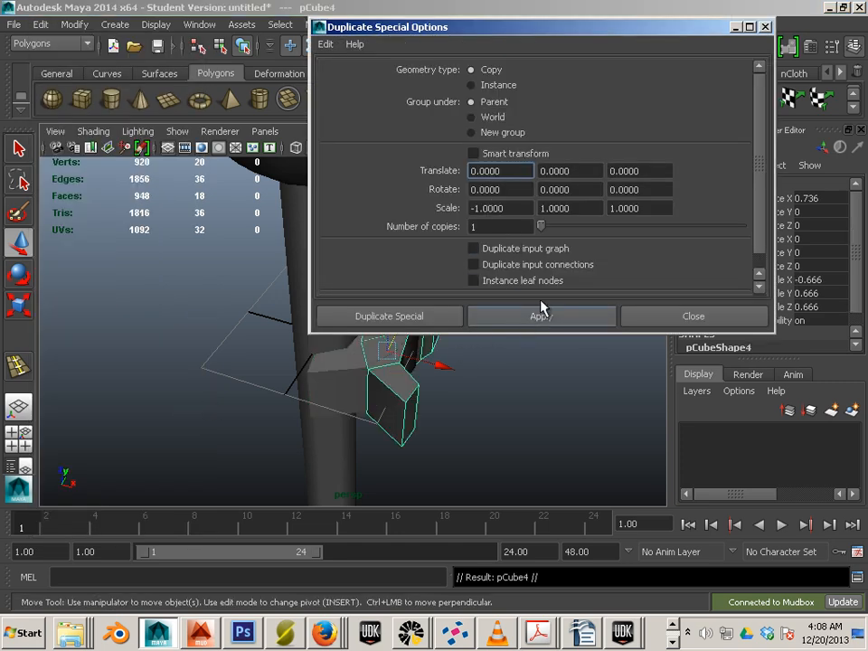
{"action": "left_click", "coordinate": [765, 26]}
- Move the mirrored block to the opposite side of the shaft at Translate X -0.727
{"action": "left_click_drag", "start_coordinate": [460, 369], "coordinate": [333, 346]}
{"action": "left_click_drag", "start_coordinate": [184, 382], "coordinate": [281, 399], "text": "alt"}
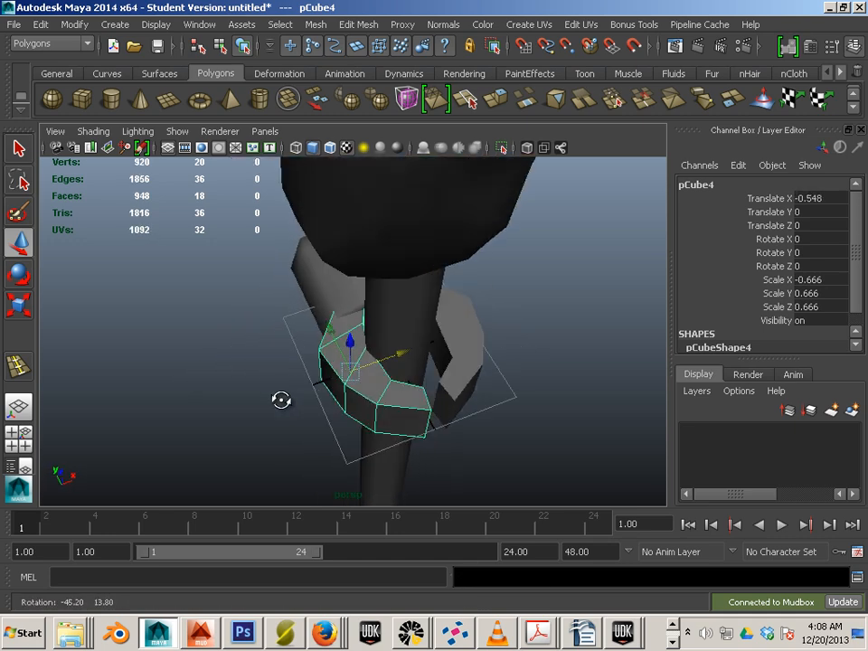
{"action": "left_click_drag", "start_coordinate": [397, 363], "coordinate": [380, 355]}
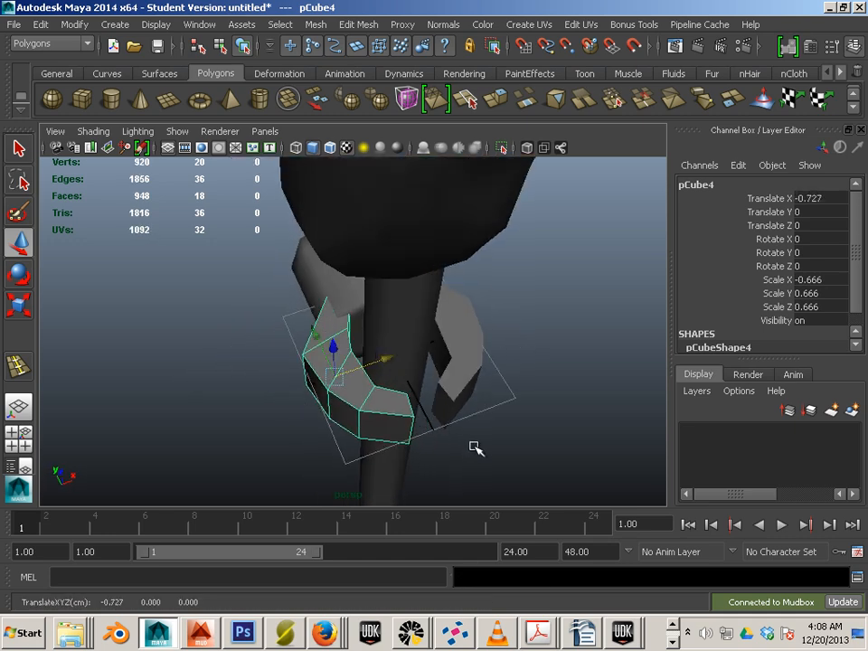
{"action": "left_click_drag", "start_coordinate": [473, 447], "coordinate": [422, 427], "text": "alt"}
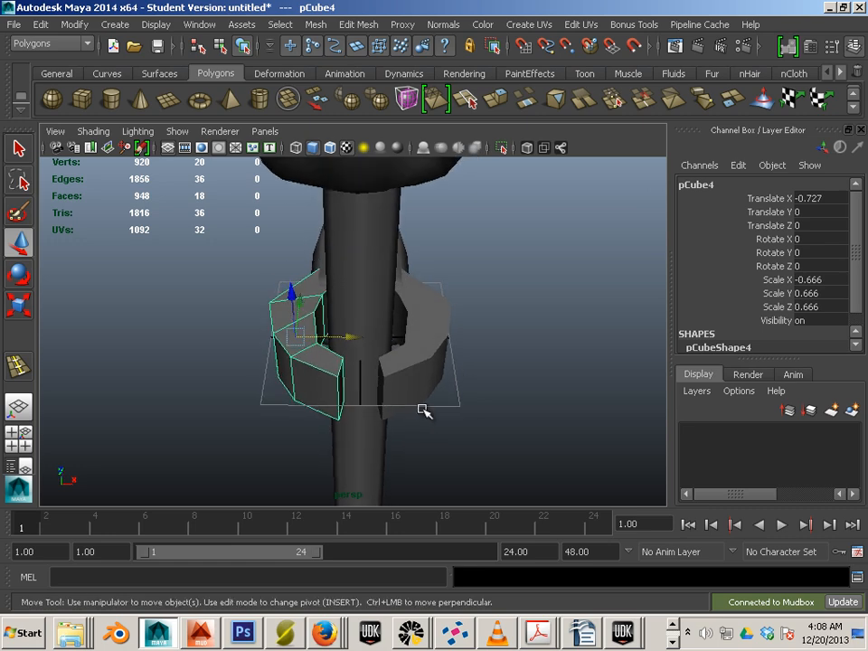
- Group the two bent clamp blocks with the smoothed cylinder, and scale the group uniformly to 0.711
{"action": "left_click", "coordinate": [429, 355]}
{"action": "left_click", "coordinate": [285, 340], "text": "shift"}
{"action": "left_click_drag", "start_coordinate": [496, 321], "coordinate": [397, 313], "text": "alt"}
{"action": "left_click", "coordinate": [398, 313], "text": "shift"}
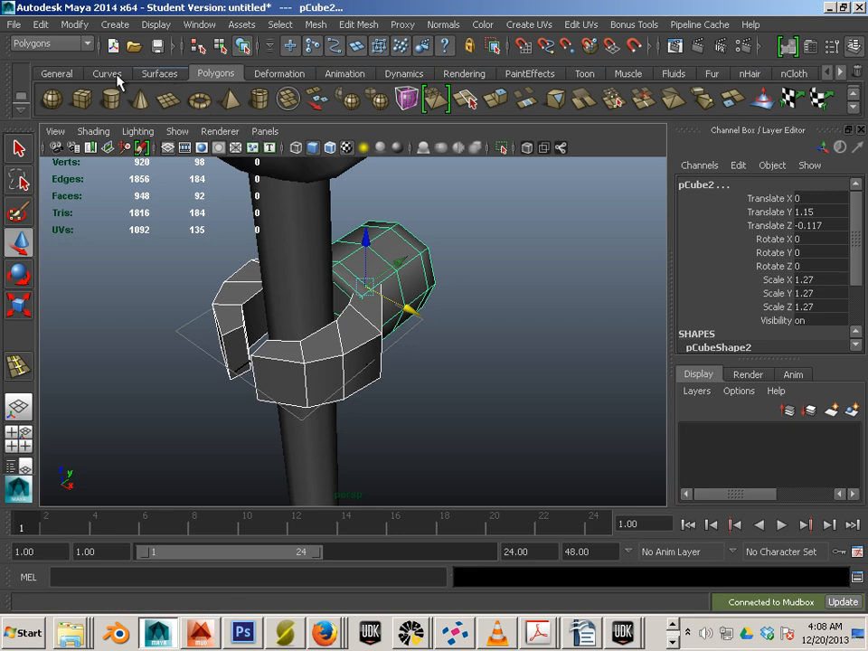
{"action": "left_click", "coordinate": [57, 74]}
{"action": "key", "text": "ctrl+g"}
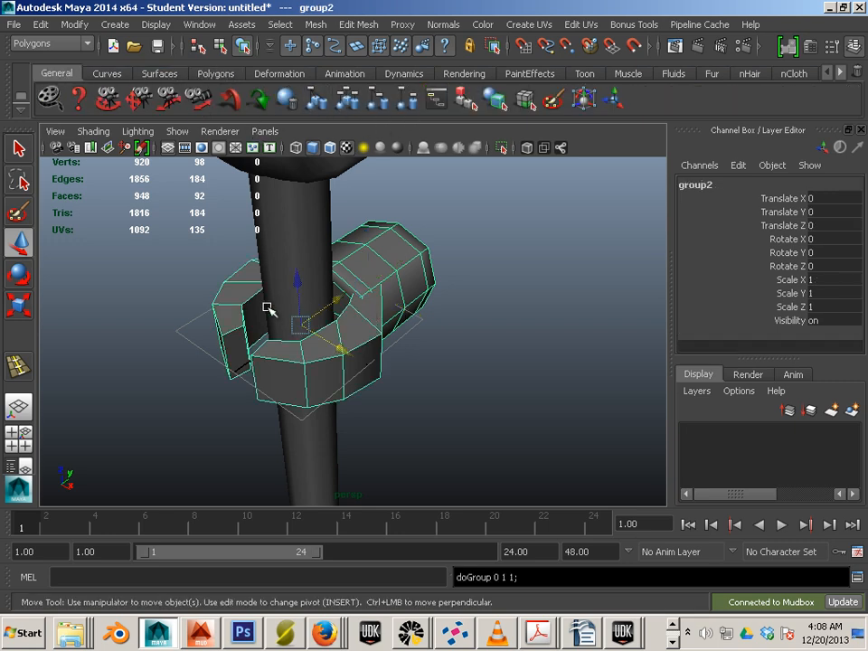
{"action": "key", "text": "r"}
{"action": "left_click_drag", "start_coordinate": [299, 322], "coordinate": [249, 329]}
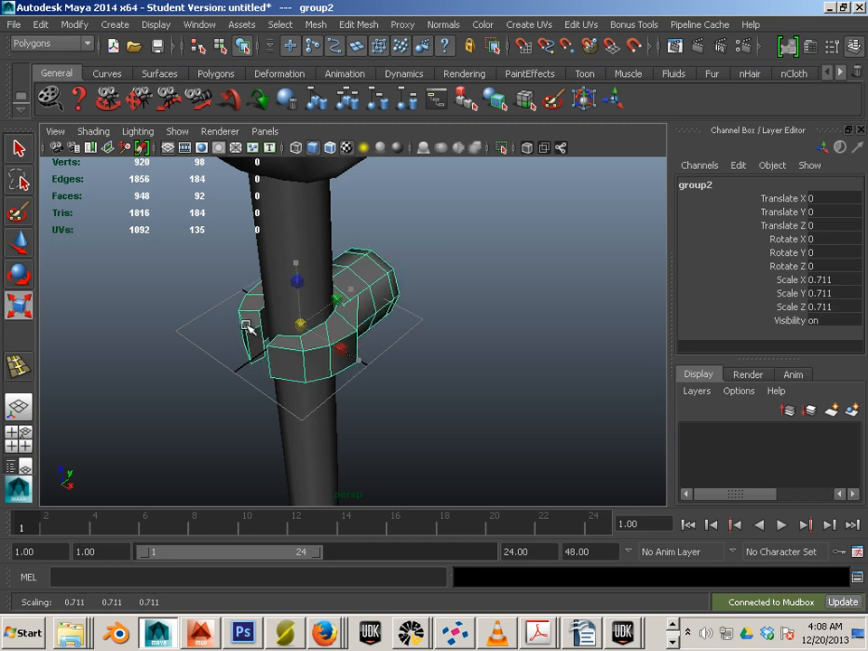
{"action": "left_click", "coordinate": [124, 356]}
- Combine the two bent clamp blocks and the smoothed cylinder into a single mesh
{"action": "left_click_drag", "start_coordinate": [124, 357], "coordinate": [339, 338], "text": "alt"}
{"action": "left_click", "coordinate": [443, 312]}
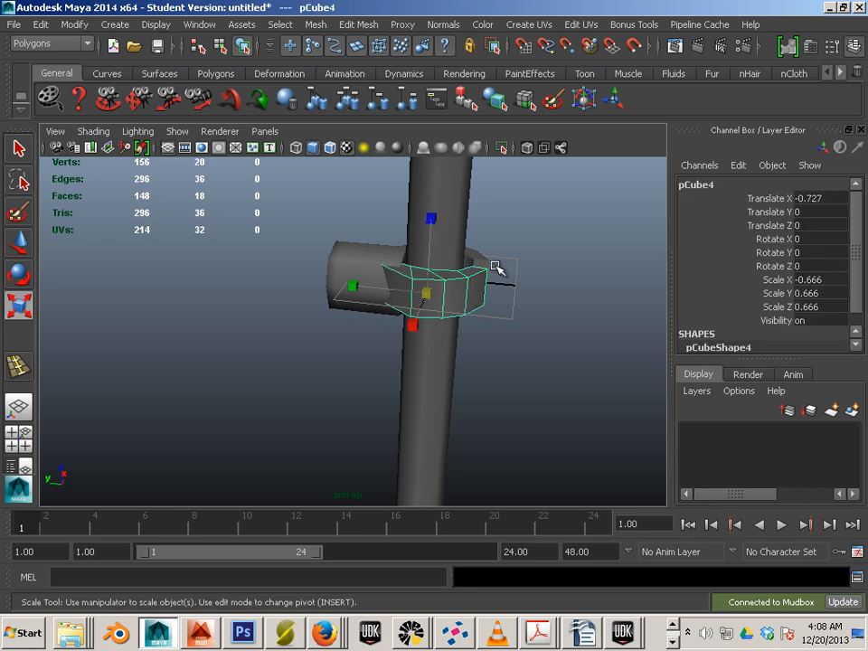
{"action": "left_click", "coordinate": [481, 258], "text": "shift"}
{"action": "left_click", "coordinate": [353, 267]}
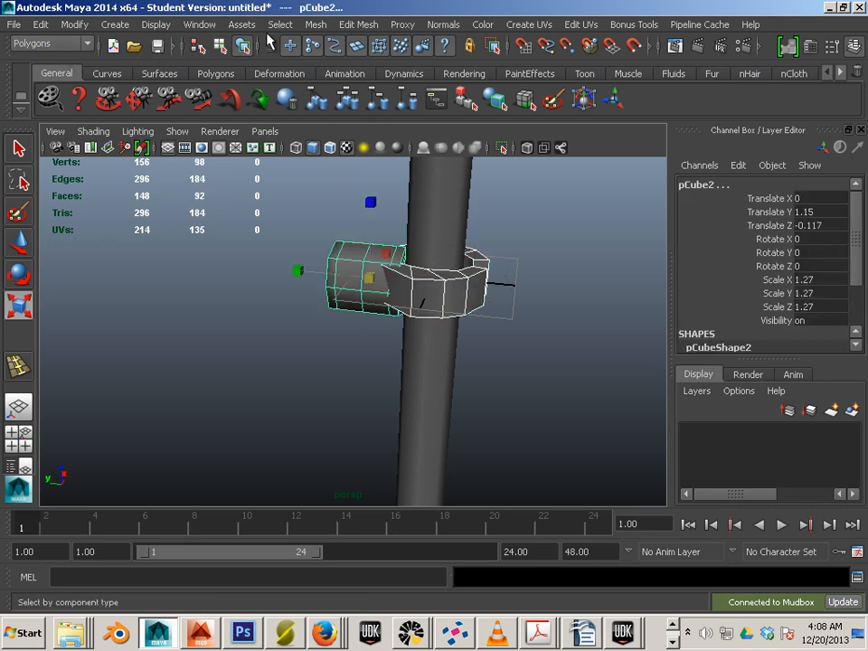
{"action": "left_click", "coordinate": [318, 24]}
{"action": "left_click", "coordinate": [320, 51]}
{"action": "left_click", "coordinate": [510, 349]}
{"action": "left_click_drag", "start_coordinate": [510, 349], "coordinate": [160, 330], "text": "alt"}
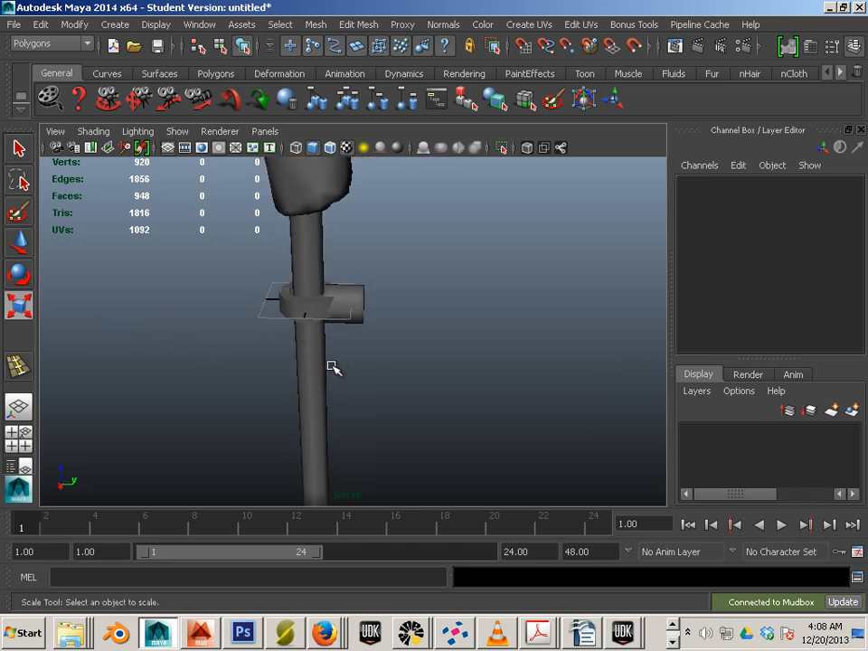
- Select the torch head, shaft and combined bracket, and group them together
{"action": "left_click_drag", "start_coordinate": [334, 367], "coordinate": [340, 328], "text": "alt"}
{"action": "left_click", "coordinate": [335, 302]}
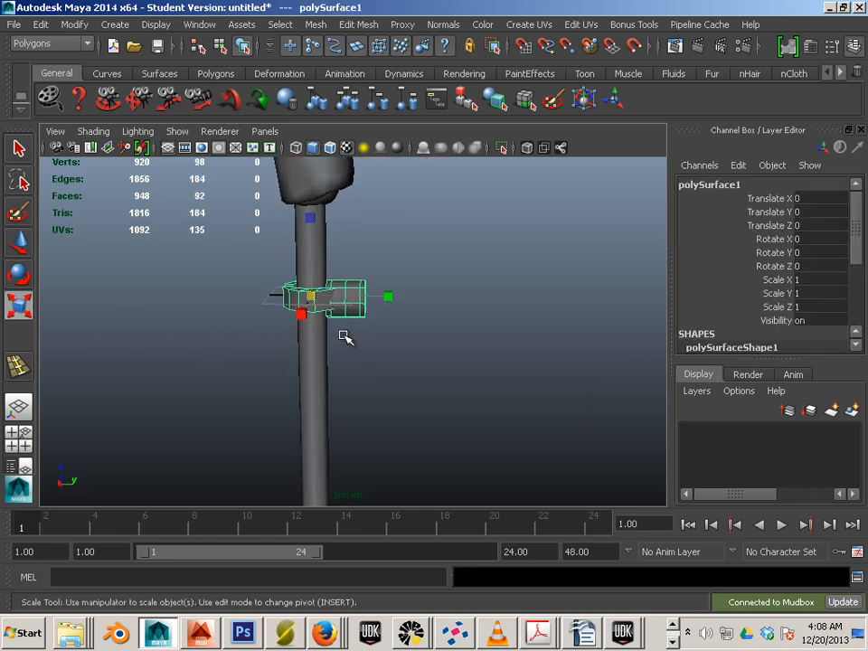
{"action": "scroll", "coordinate": [339, 353], "scroll_direction": "down", "scroll_amount": 3}
{"action": "left_click", "coordinate": [346, 312]}
{"action": "left_click", "coordinate": [344, 254]}
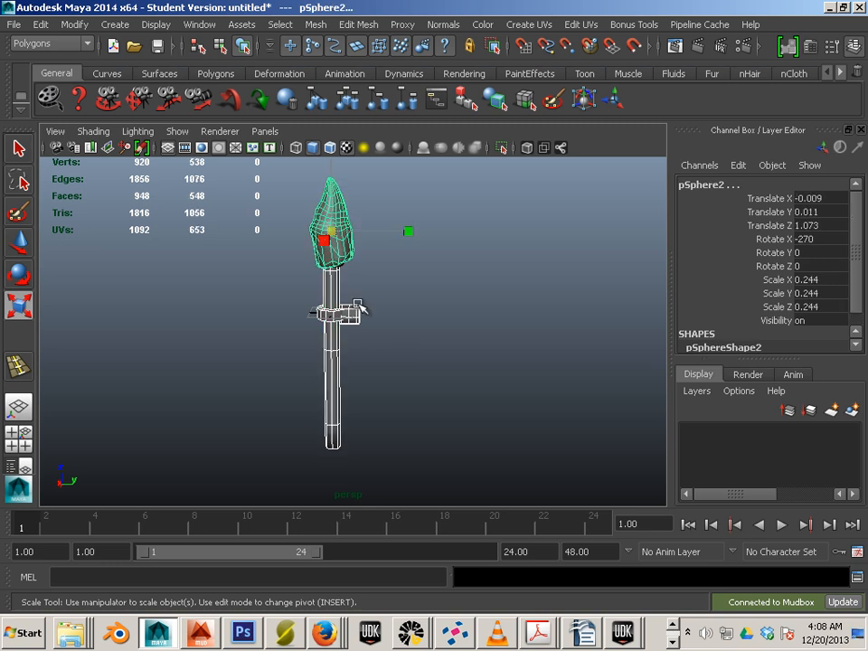
{"action": "left_click_drag", "start_coordinate": [254, 473], "coordinate": [240, 469]}
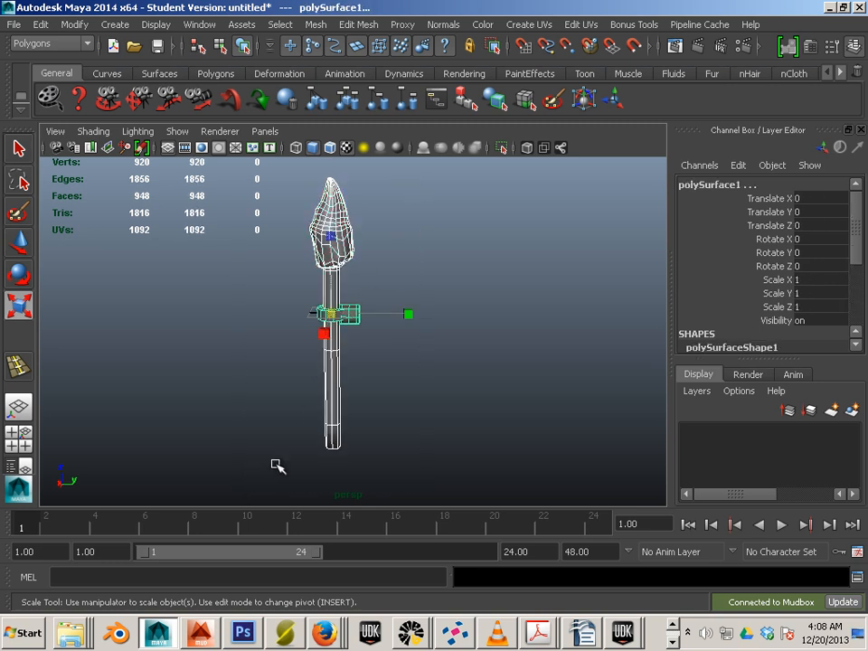
{"action": "key", "text": "ctrl+g"}
- Tilt the whole torch group to Rotate X 21.017, Rotate Y -0.021, Rotate Z 5.894
{"action": "left_click", "coordinate": [19, 274]}
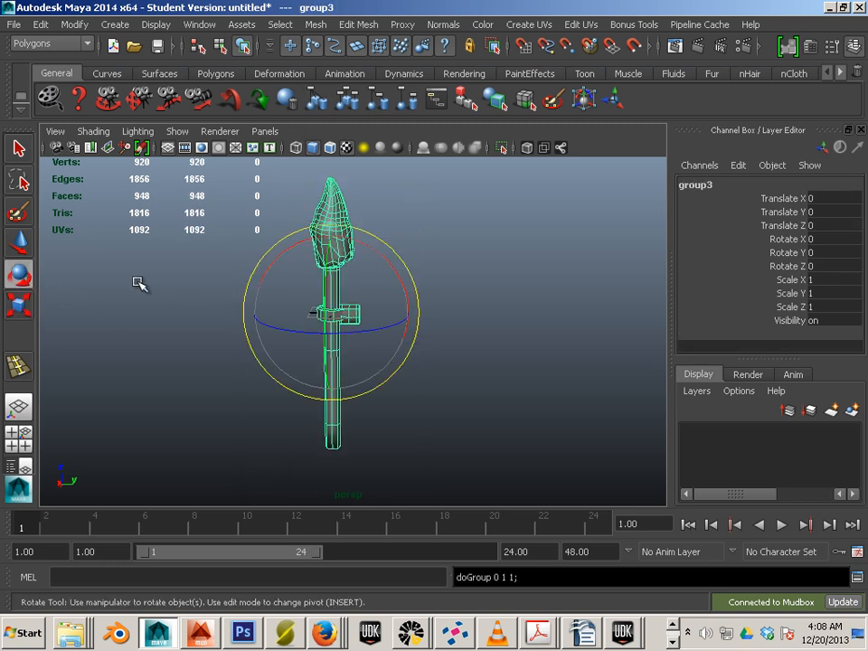
{"action": "left_click_drag", "start_coordinate": [417, 294], "coordinate": [398, 264]}
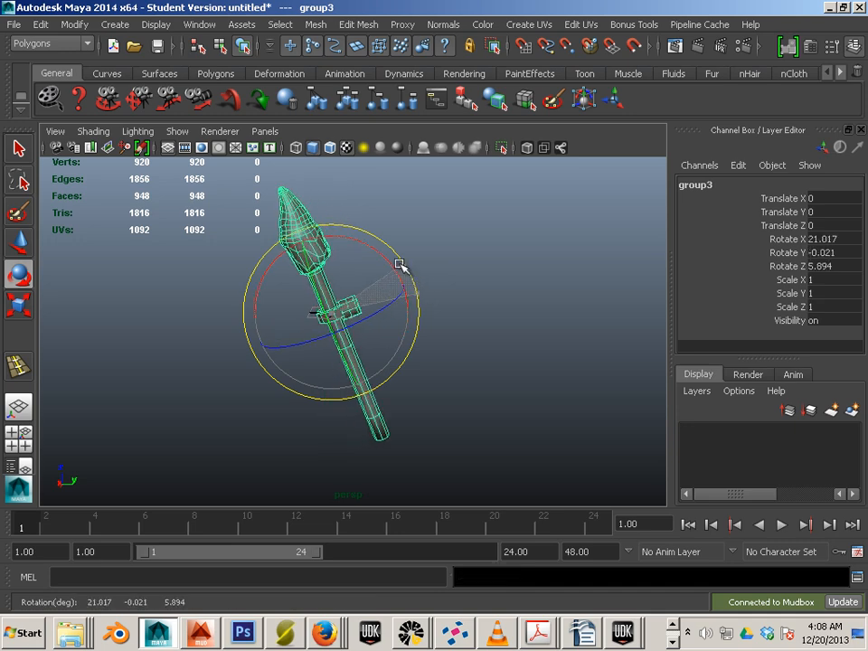
{"action": "left_click_drag", "start_coordinate": [479, 346], "coordinate": [401, 367]}
{"action": "left_click", "coordinate": [422, 382]}
{"action": "left_click_drag", "start_coordinate": [370, 361], "coordinate": [395, 362], "text": "alt"}
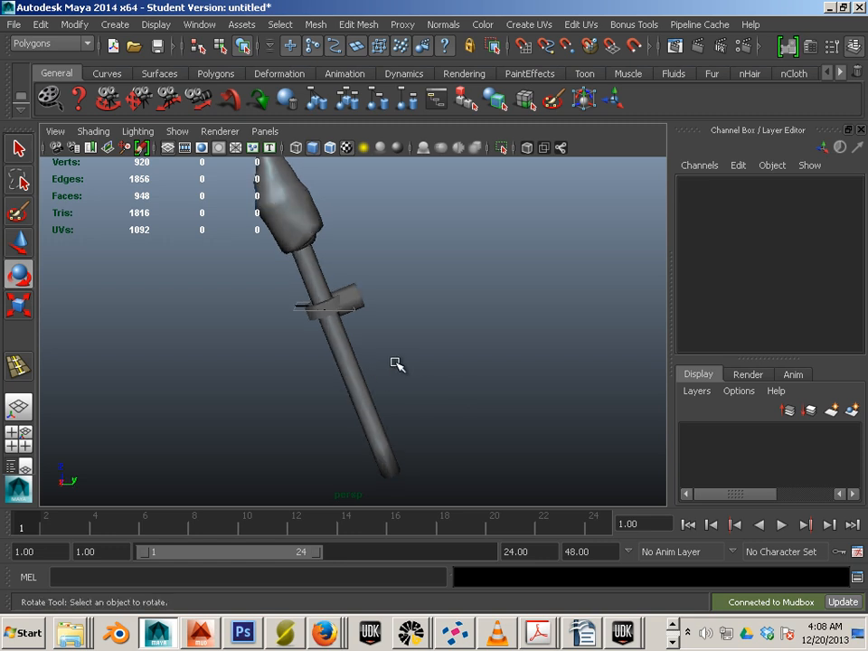
- Level the combined bracket against the tilted shaft with Rotate X -19.187, Rotate Y 0.401, Rotate Z -4.456
{"action": "left_click", "coordinate": [350, 297]}
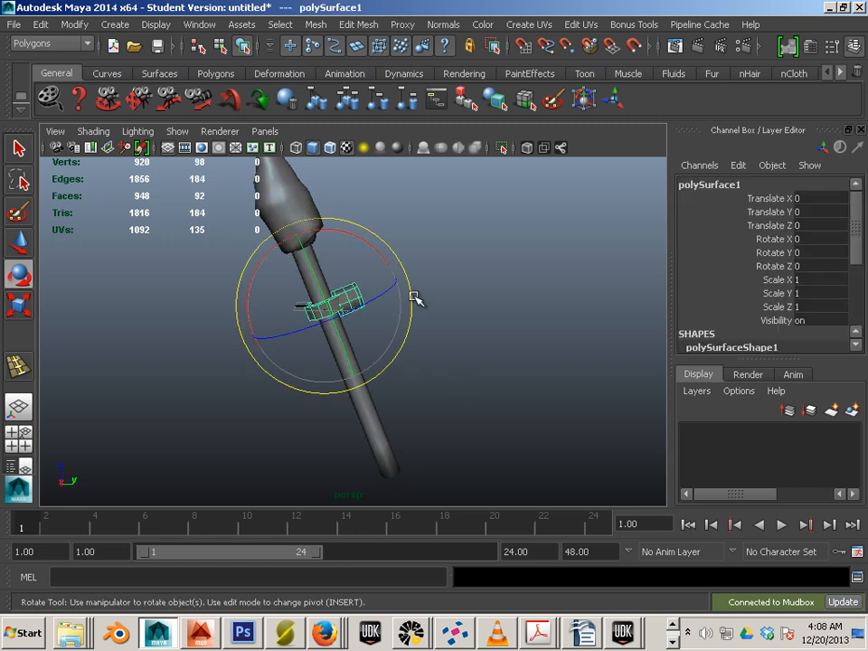
{"action": "left_click_drag", "start_coordinate": [412, 291], "coordinate": [413, 328]}
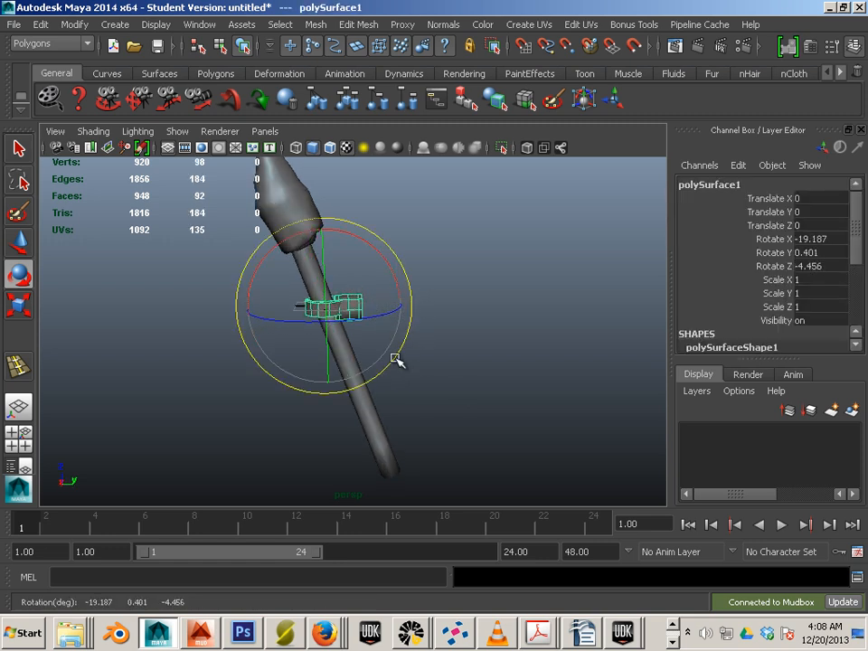
{"action": "left_click", "coordinate": [405, 389]}
{"action": "left_click_drag", "start_coordinate": [405, 389], "coordinate": [403, 395], "text": "alt"}
{"action": "right_click_drag", "start_coordinate": [404, 395], "coordinate": [454, 406], "text": "alt"}
{"action": "left_click_drag", "start_coordinate": [454, 405], "coordinate": [432, 401], "text": "alt"}
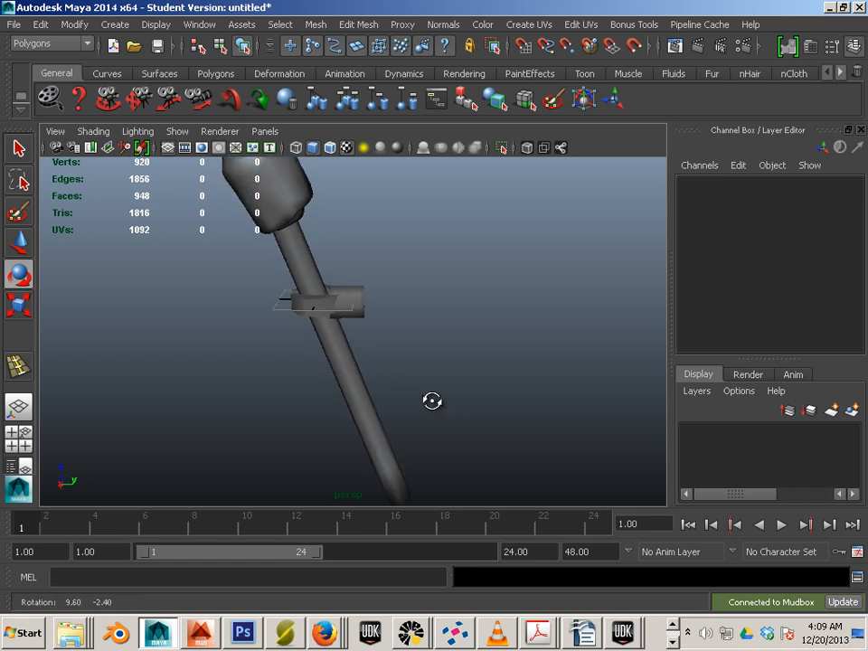
- In the side view, lengthen the cylindrical mount by moving its outer end vertices away from the shaft to about Y 3.122
{"action": "left_click", "coordinate": [360, 312]}
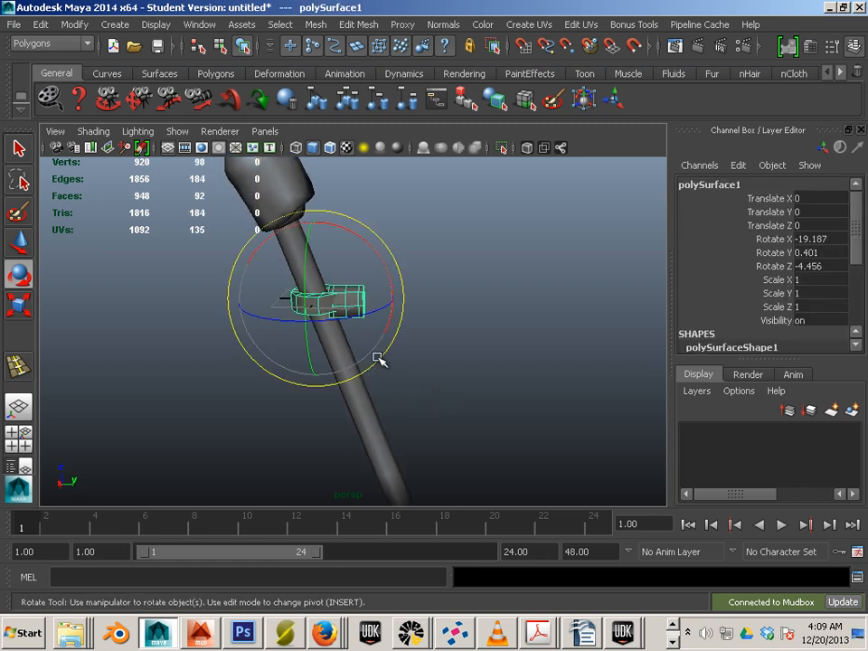
{"action": "left_click_drag", "start_coordinate": [378, 358], "coordinate": [393, 457], "text": "alt"}
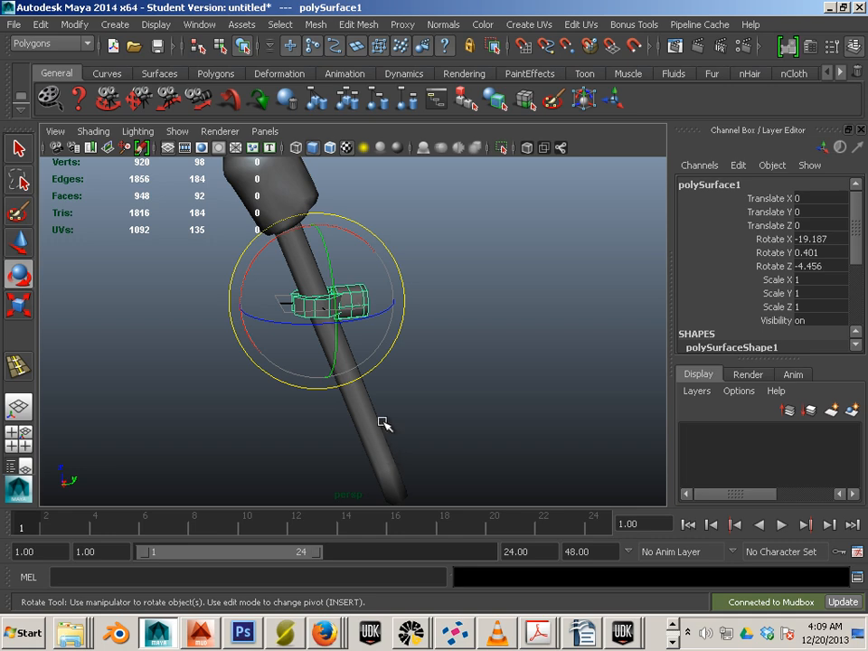
{"action": "key", "text": "space"}
{"action": "key", "text": "space"}
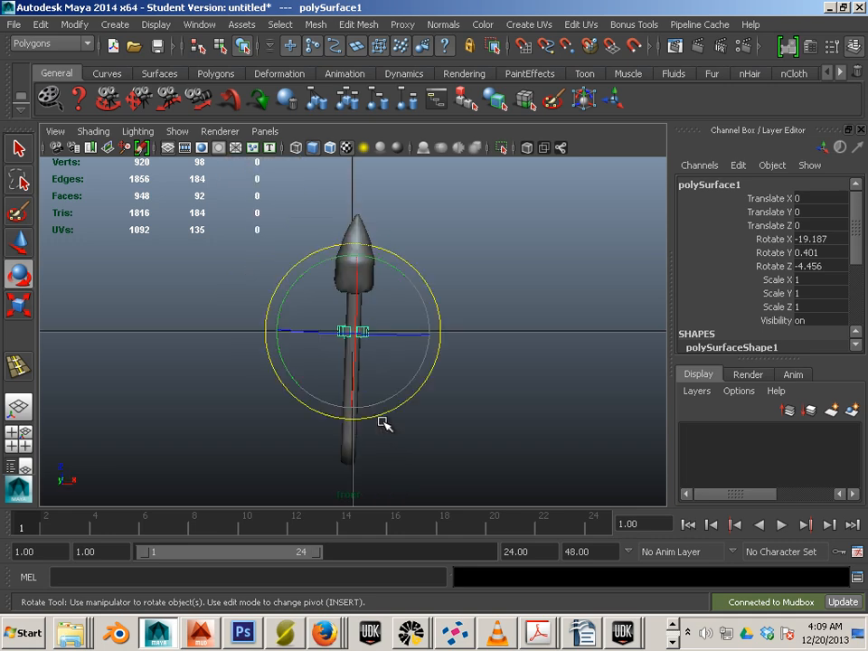
{"action": "key", "text": "space"}
{"action": "key", "text": "space"}
{"action": "scroll", "coordinate": [415, 414], "scroll_direction": "up", "scroll_amount": 5}
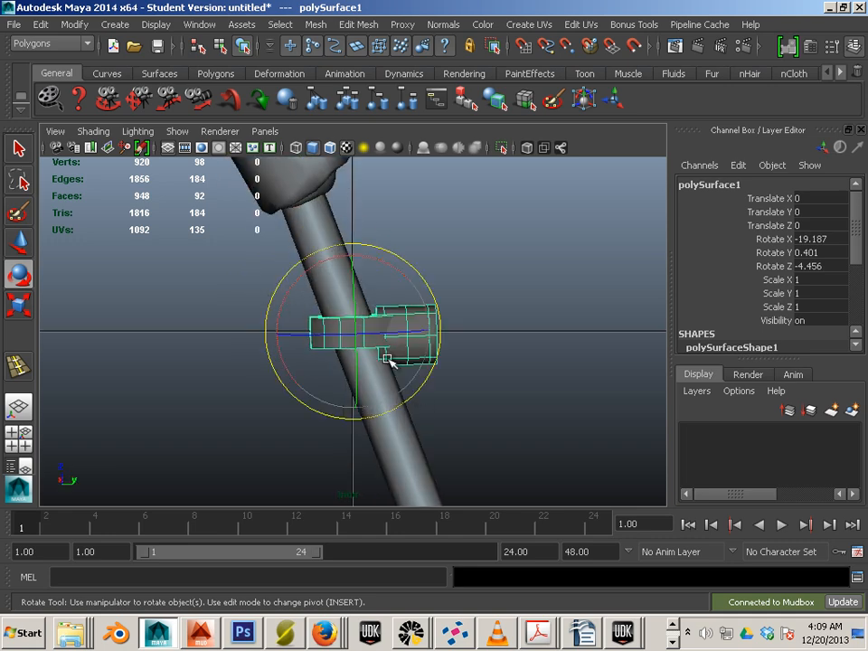
{"action": "middle_click_drag", "start_coordinate": [427, 353], "coordinate": [344, 271], "text": "alt"}
{"action": "right_click_drag", "start_coordinate": [349, 270], "coordinate": [309, 271]}
{"action": "key", "text": "4"}
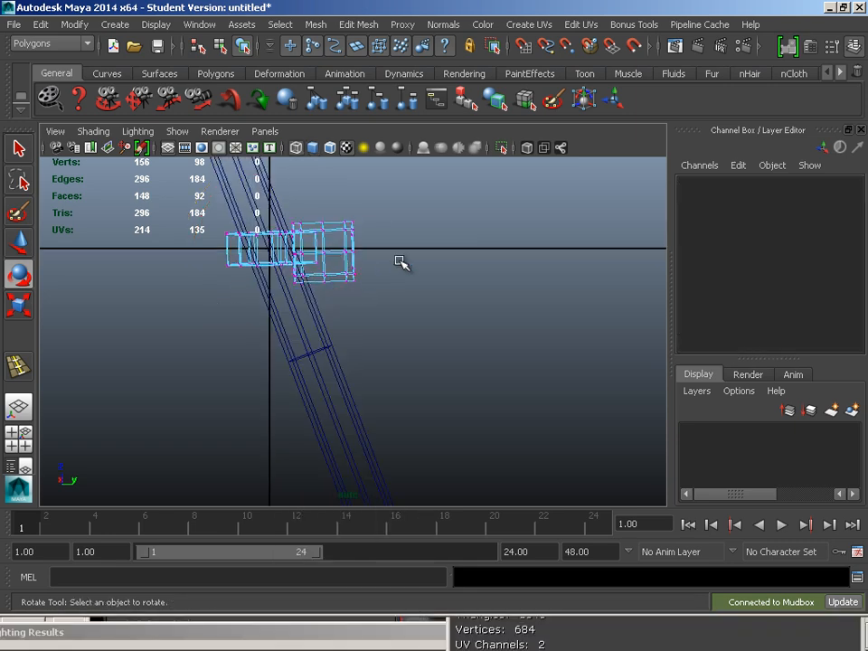
{"action": "left_click_drag", "start_coordinate": [393, 229], "coordinate": [355, 294]}
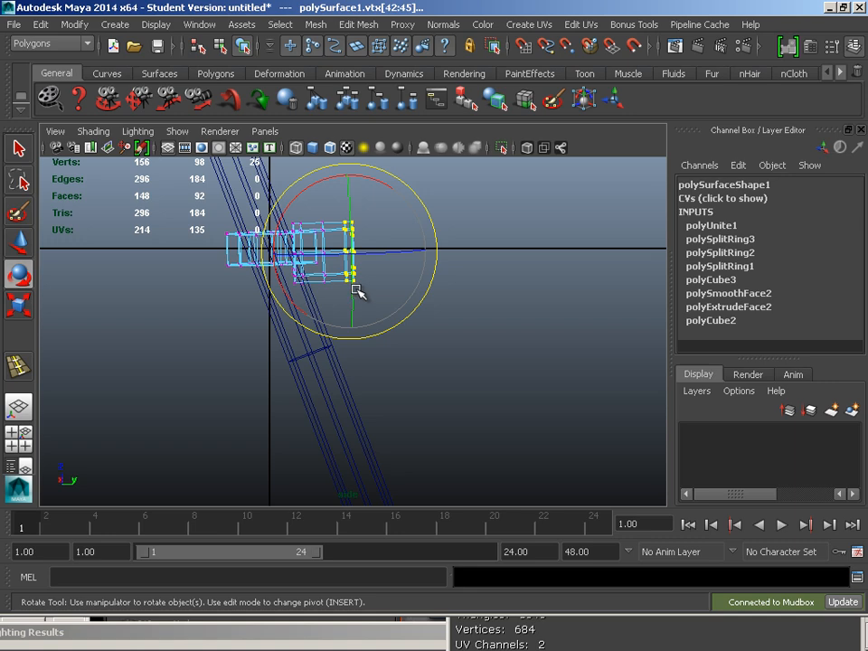
{"action": "key", "text": "w"}
{"action": "left_click_drag", "start_coordinate": [403, 258], "coordinate": [515, 263]}
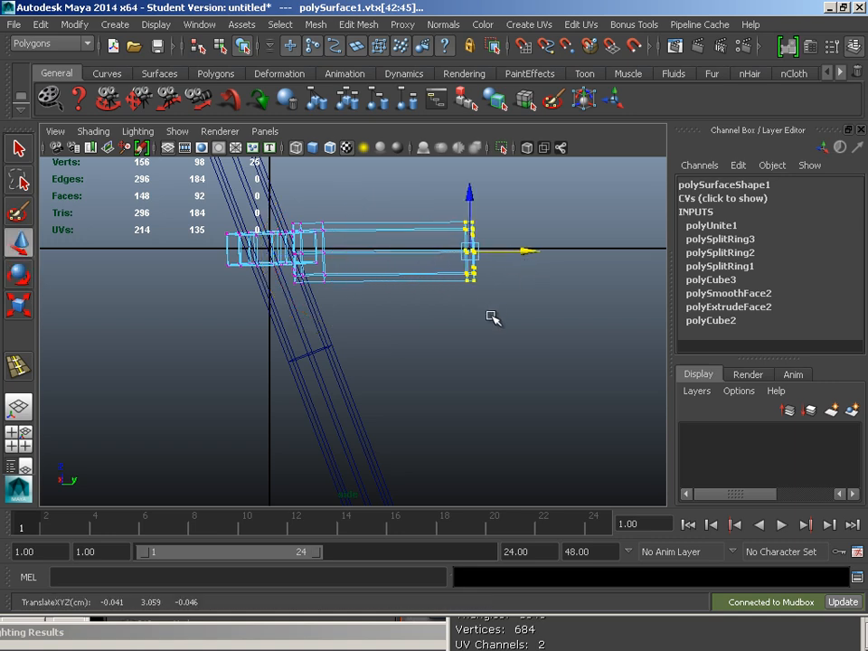
{"action": "scroll", "coordinate": [490, 315], "scroll_direction": "down", "scroll_amount": 4}
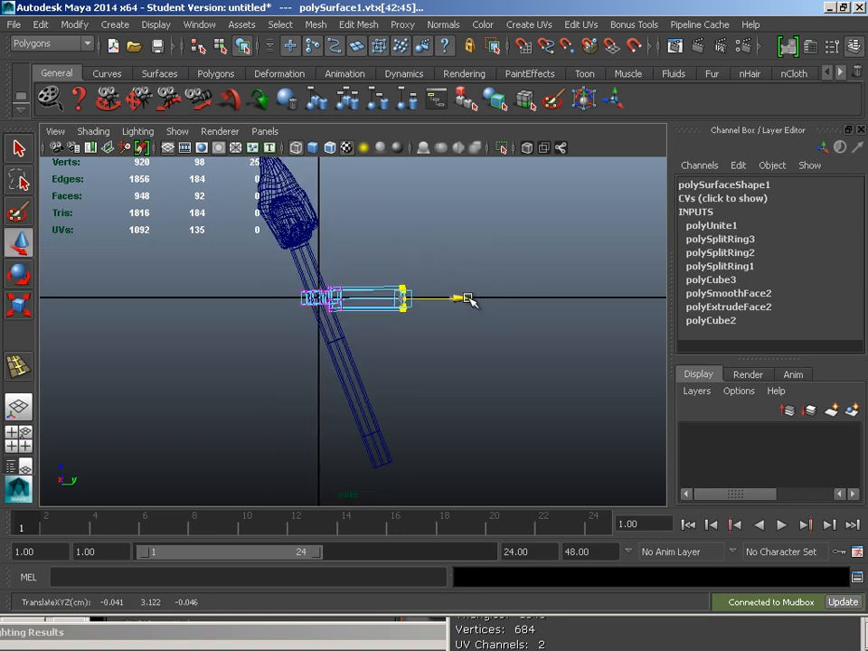
{"action": "left_click", "coordinate": [464, 341]}
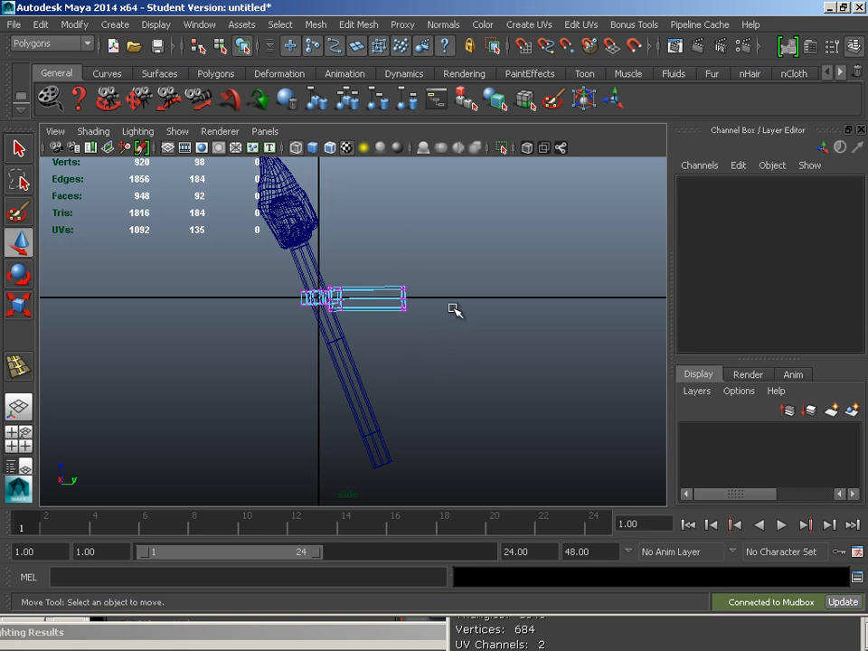
- Return to the shaded perspective view and examine the lengthened mount beside the tilted shaft
{"action": "key", "text": "5"}
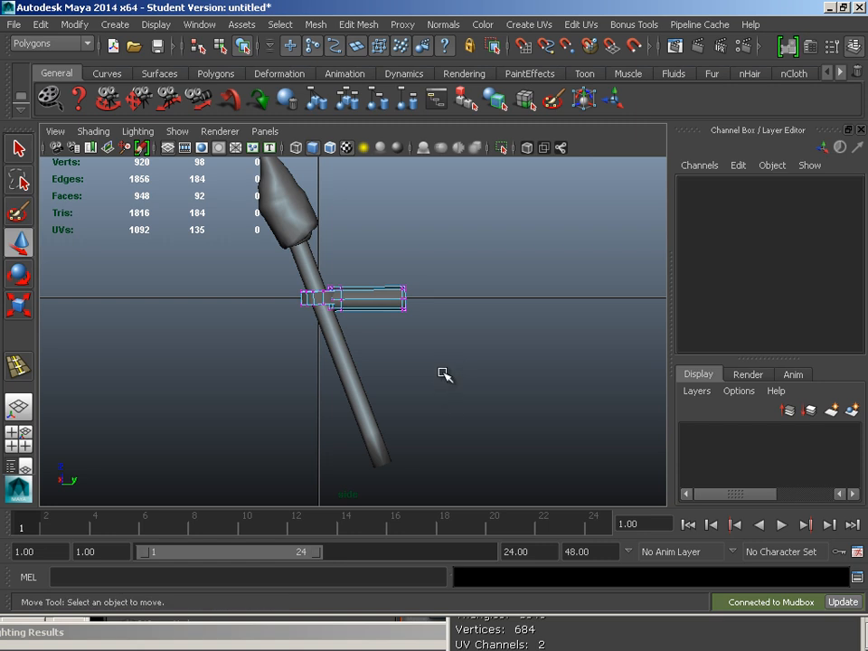
{"action": "key", "text": "space"}
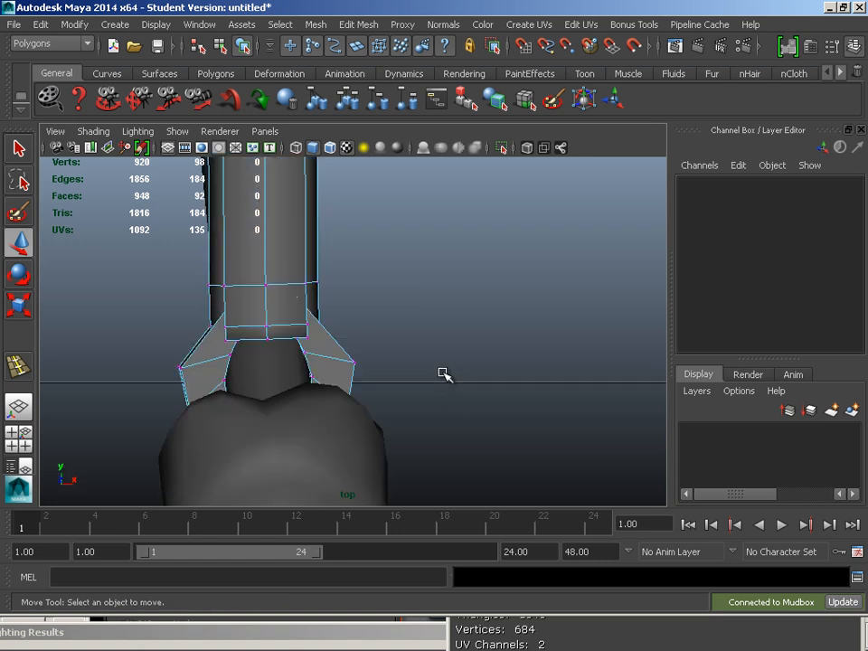
{"action": "key", "text": "space"}
{"action": "scroll", "coordinate": [441, 374], "scroll_direction": "down", "scroll_amount": 5}
{"action": "left_click_drag", "start_coordinate": [441, 374], "coordinate": [449, 368], "text": "alt"}
{"action": "right_click_drag", "start_coordinate": [452, 370], "coordinate": [608, 456], "text": "alt"}
{"action": "mouse_move", "coordinate": [362, 374]}
{"action": "left_mouse_down", "text": "alt"}
{"action": "mouse_move", "coordinate": [420, 369]}
{"action": "mouse_move", "coordinate": [488, 382]}
{"action": "left_mouse_up", "text": "alt"}
{"action": "left_click_drag", "start_coordinate": [415, 383], "coordinate": [448, 378], "text": "alt"}
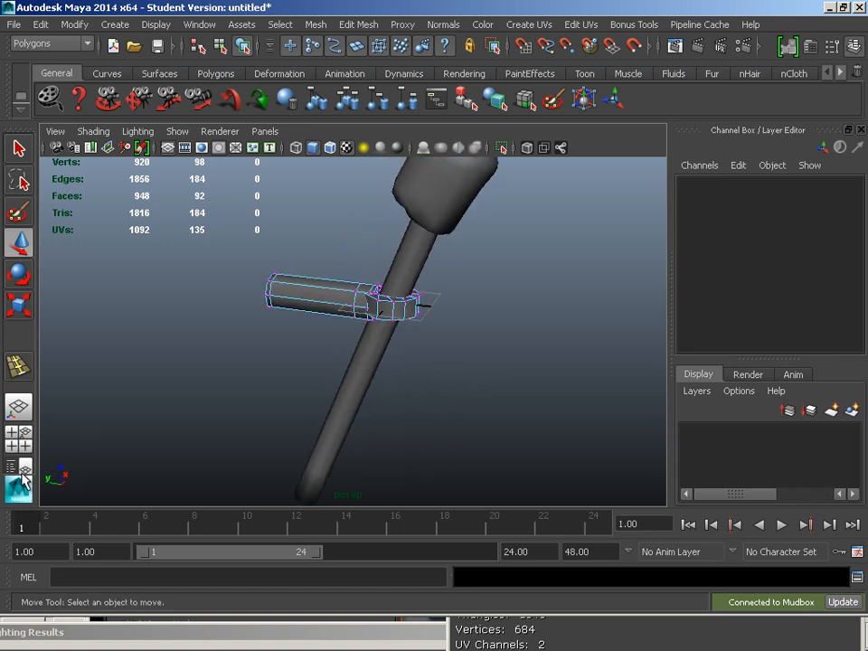
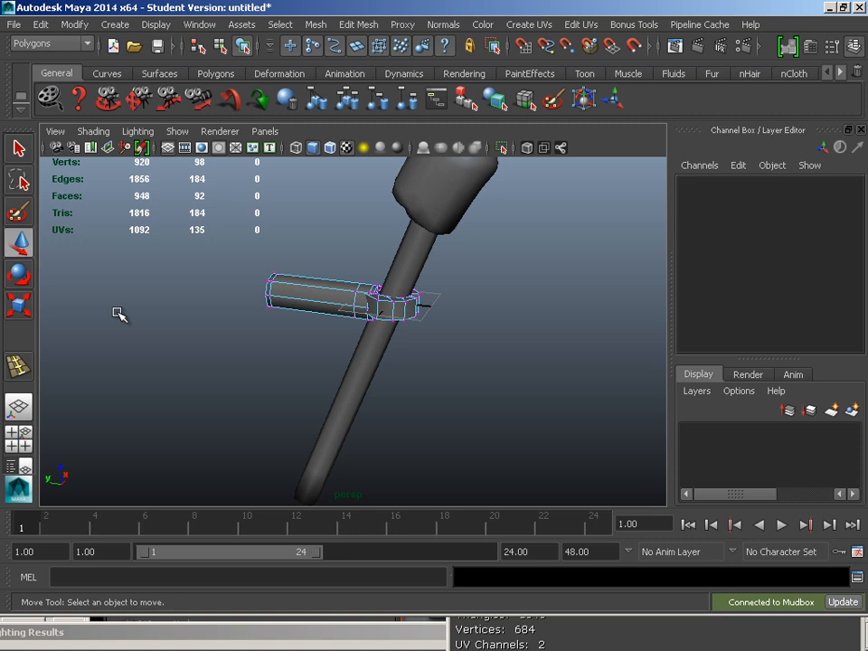
{"action": "left_click_drag", "start_coordinate": [143, 312], "coordinate": [277, 341], "text": "alt"}
- Select the bracket as a whole object and examine closely where the cylinder meets the clamp
{"action": "right_click", "coordinate": [286, 310]}
{"action": "right_click_drag", "start_coordinate": [285, 310], "coordinate": [359, 274]}
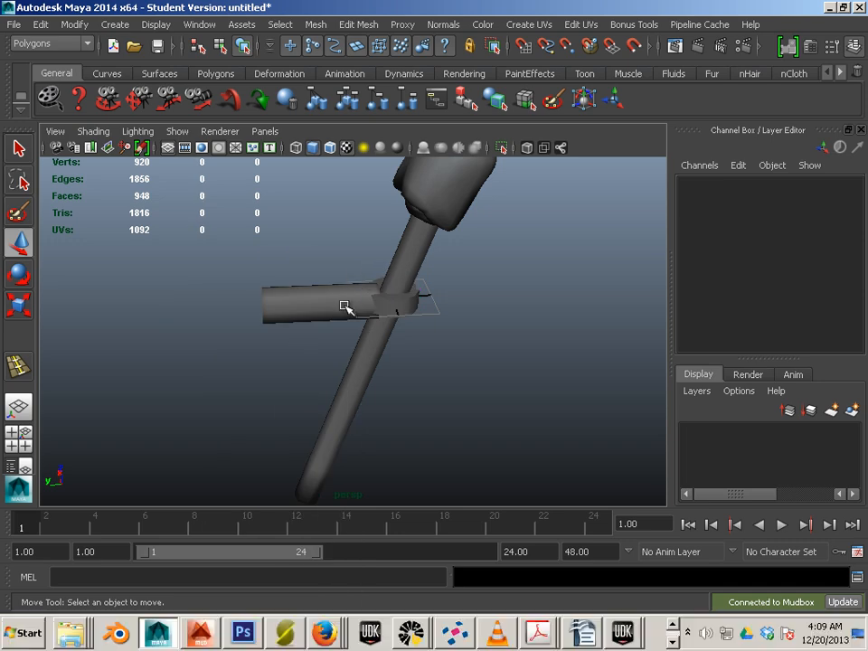
{"action": "left_click", "coordinate": [344, 306]}
{"action": "scroll", "coordinate": [362, 333], "scroll_direction": "up", "scroll_amount": 5}
{"action": "scroll", "coordinate": [362, 332], "scroll_direction": "down", "scroll_amount": 3}
{"action": "left_click_drag", "start_coordinate": [361, 333], "coordinate": [349, 314], "text": "alt"}
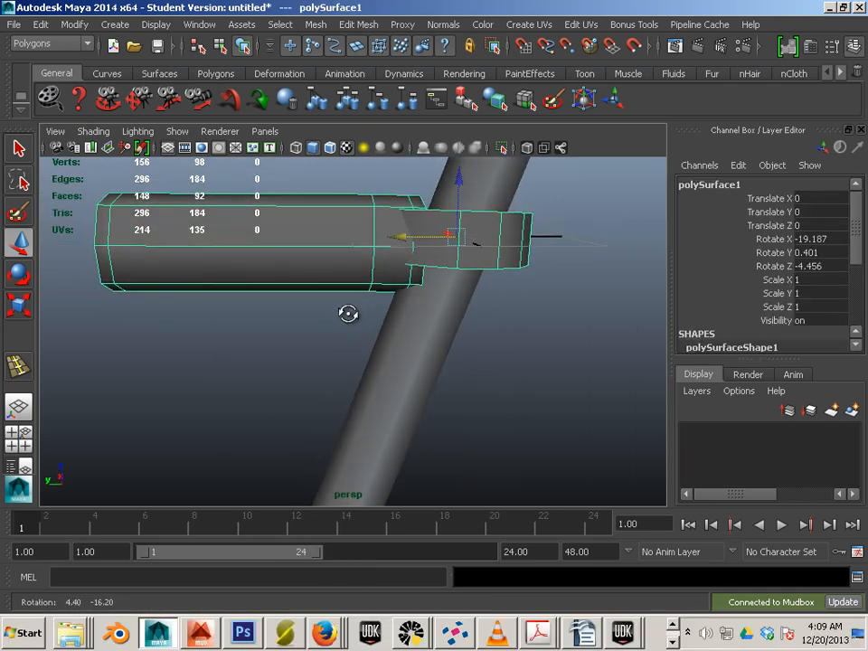
{"action": "middle_click_drag", "start_coordinate": [304, 300], "coordinate": [368, 352], "text": "alt"}
{"action": "left_click_drag", "start_coordinate": [368, 352], "coordinate": [307, 345], "text": "alt"}
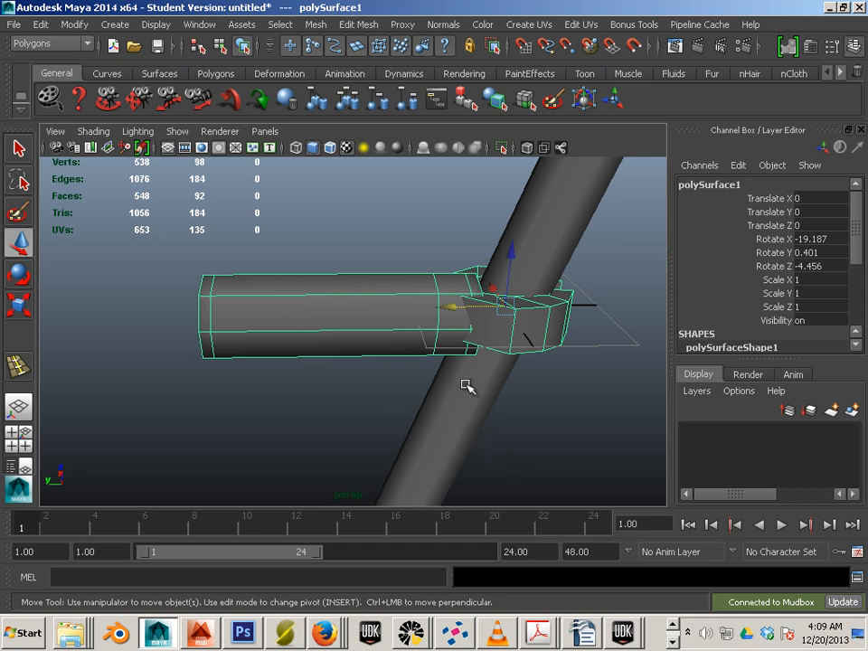
- Expand a vertex selection at the cylinder's outer end to the whole cylinder, and raise it slightly to about Z 0.022
{"action": "key", "text": "ctrl+z"}
{"action": "right_click_drag", "start_coordinate": [282, 289], "coordinate": [337, 268]}
{"action": "right_click_drag", "start_coordinate": [203, 284], "coordinate": [128, 287]}
{"action": "left_click_drag", "start_coordinate": [238, 269], "coordinate": [204, 290]}
{"action": "right_click_drag", "start_coordinate": [206, 287], "coordinate": [213, 287], "text": "ctrl"}
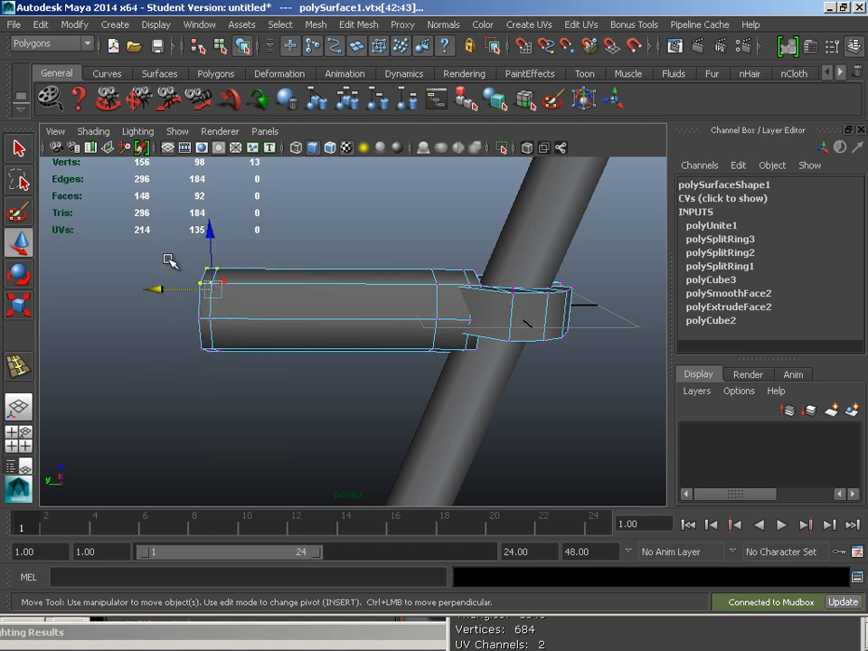
{"action": "left_click_drag", "start_coordinate": [166, 257], "coordinate": [257, 322]}
{"action": "right_click_drag", "start_coordinate": [214, 304], "coordinate": [186, 404], "text": "ctrl"}
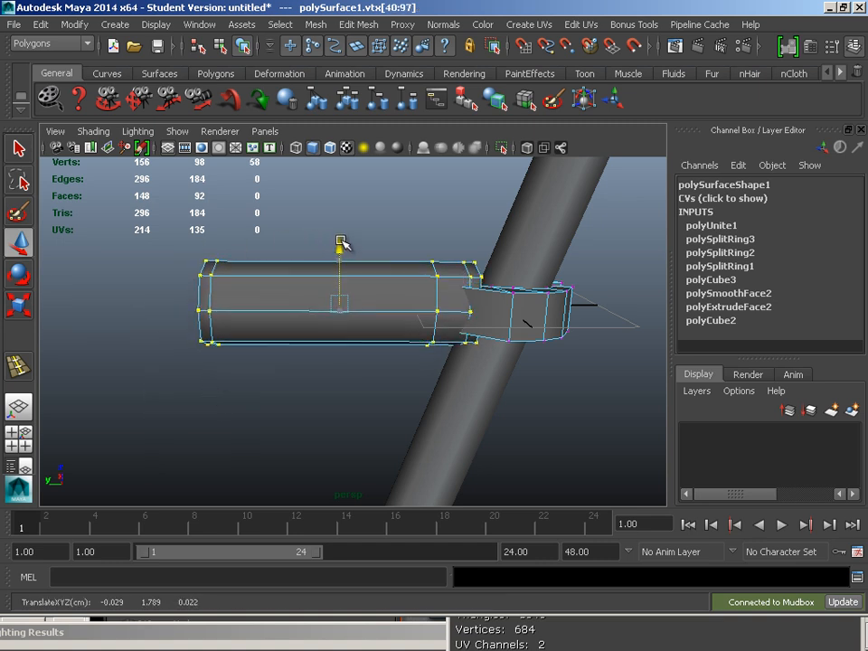
{"action": "left_click", "coordinate": [423, 283]}
- Examine the raised mount, clamp and torch head from several angles
{"action": "left_click_drag", "start_coordinate": [424, 283], "coordinate": [390, 365], "text": "alt"}
{"action": "right_click_drag", "start_coordinate": [390, 364], "coordinate": [336, 349], "text": "alt"}
{"action": "middle_click_drag", "start_coordinate": [336, 349], "coordinate": [383, 350], "text": "alt"}
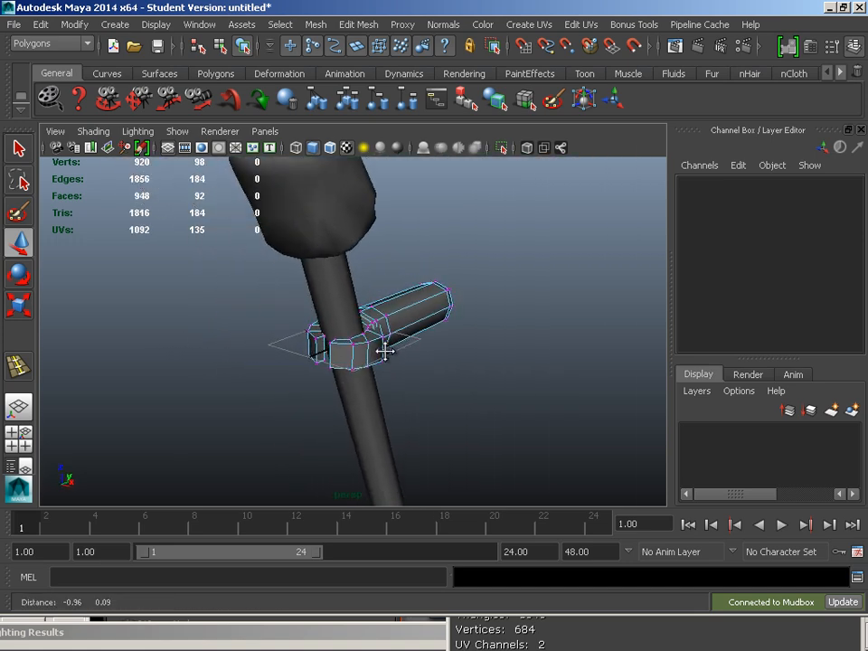
{"action": "left_click_drag", "start_coordinate": [384, 350], "coordinate": [372, 347], "text": "alt"}
{"action": "right_click_drag", "start_coordinate": [372, 347], "coordinate": [355, 337], "text": "alt"}
{"action": "middle_click_drag", "start_coordinate": [355, 337], "coordinate": [356, 338], "text": "alt"}
{"action": "left_click_drag", "start_coordinate": [355, 337], "coordinate": [335, 344], "text": "alt"}
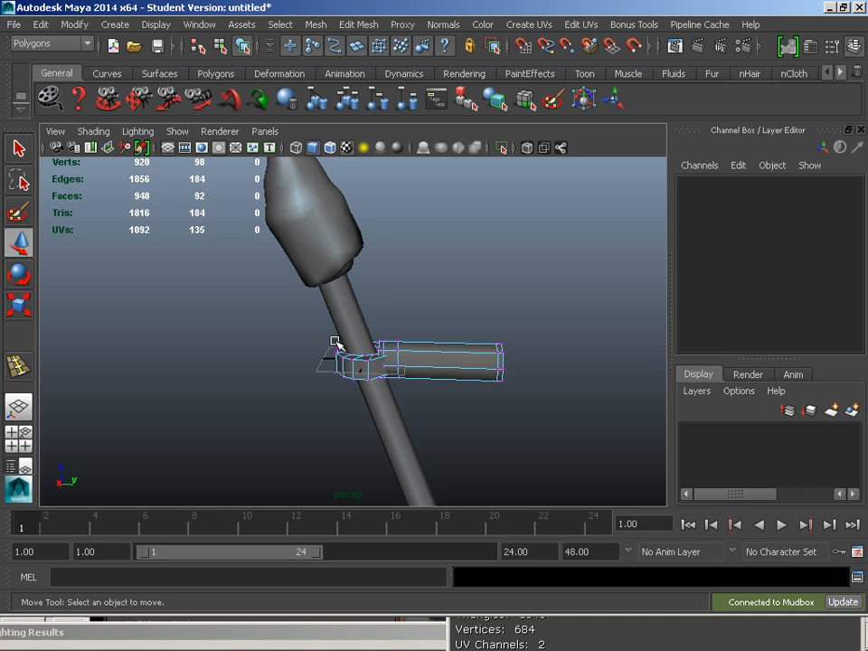
- Apply automatic UV mapping to the combined bracket of clamp and cylindrical mount
{"action": "left_click", "coordinate": [344, 242]}
{"action": "middle_click_drag", "start_coordinate": [375, 321], "coordinate": [378, 349], "text": "alt"}
{"action": "left_click_drag", "start_coordinate": [364, 334], "coordinate": [365, 314], "text": "alt"}
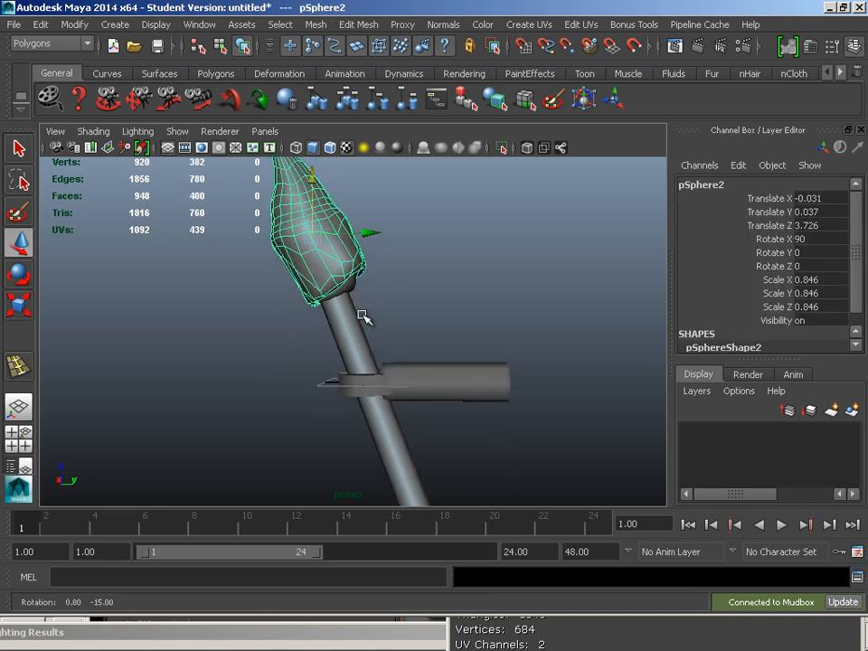
{"action": "left_click", "coordinate": [419, 379]}
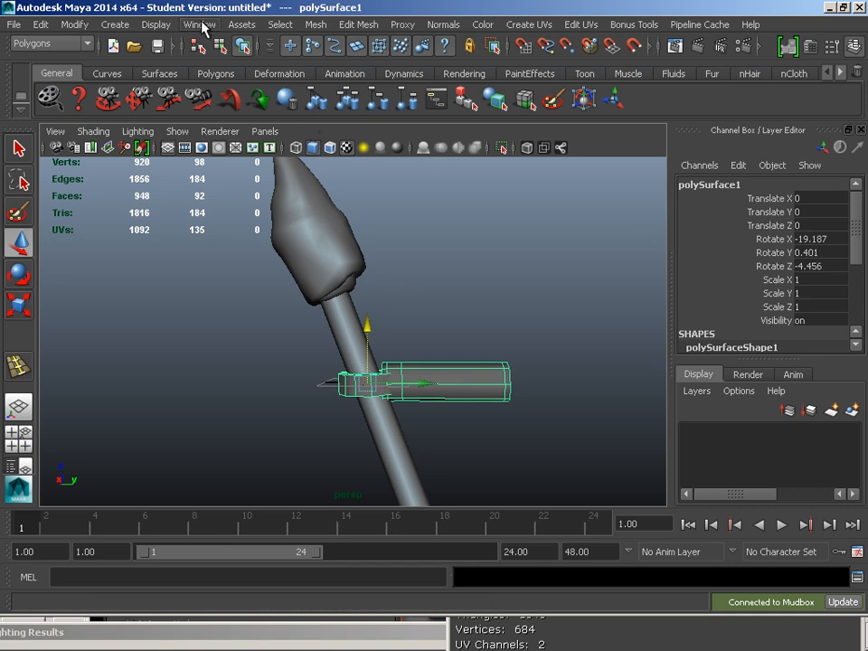
{"action": "left_click", "coordinate": [528, 24]}
{"action": "left_click", "coordinate": [533, 97]}
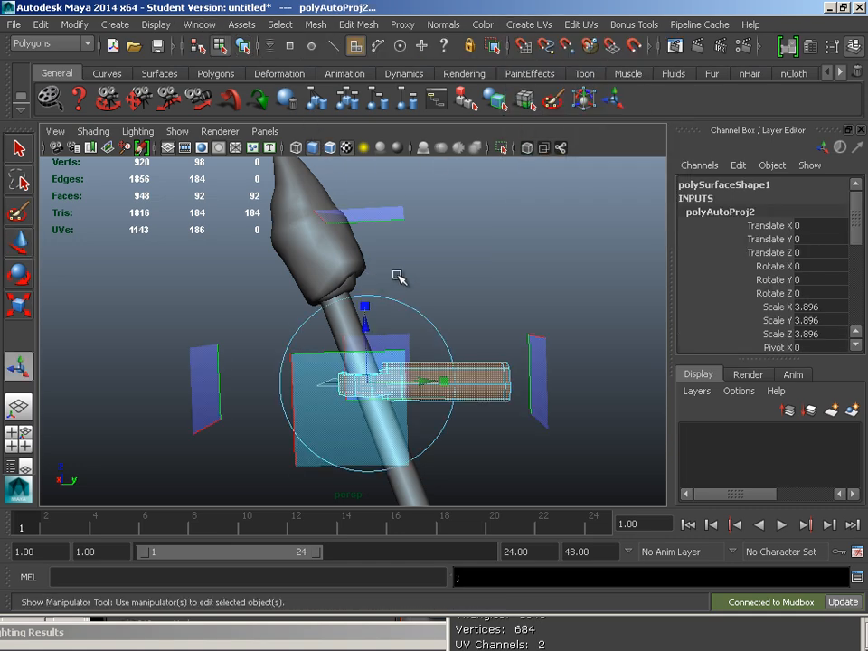
{"action": "left_click", "coordinate": [444, 322]}
{"action": "right_click_drag", "start_coordinate": [408, 380], "coordinate": [463, 286]}
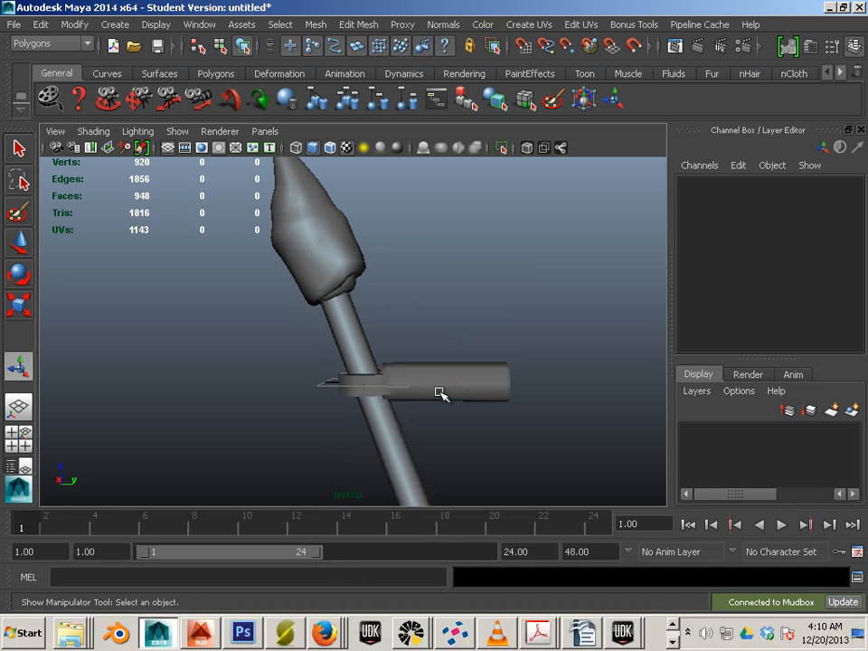
- Open the UV Texture Editor with the torch shaft selected and view its UV layout
{"action": "left_click", "coordinate": [351, 323]}
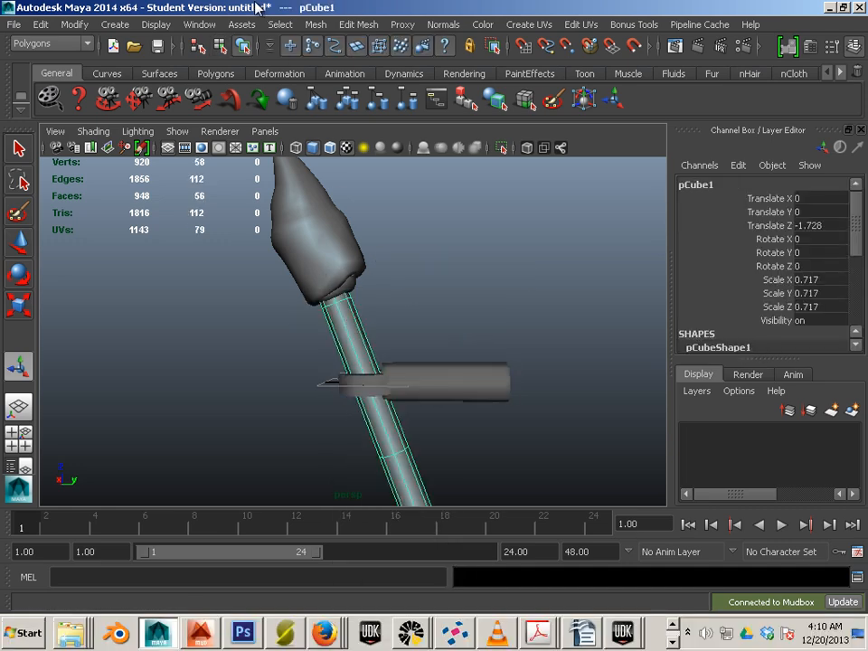
{"action": "left_click", "coordinate": [201, 24]}
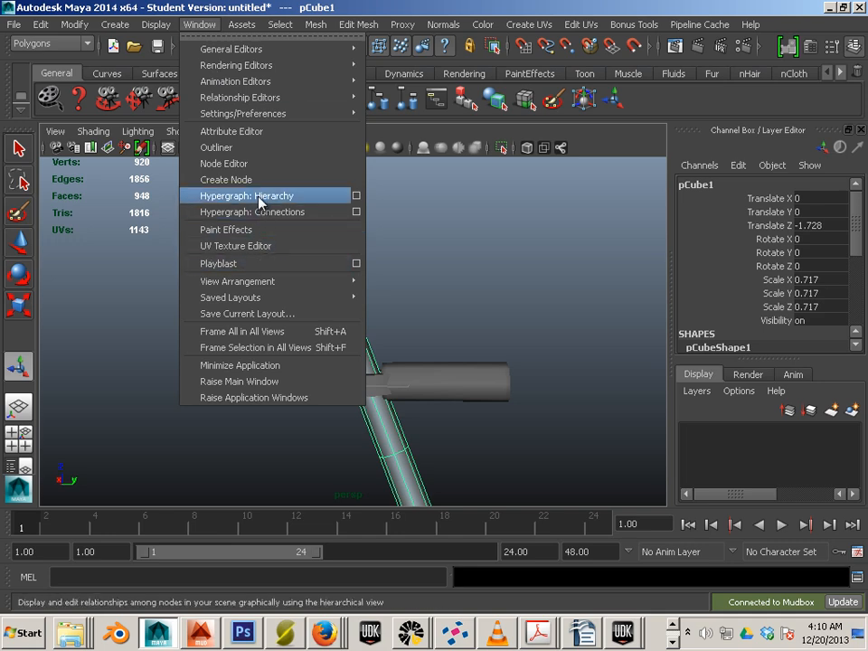
{"action": "left_click", "coordinate": [267, 246]}
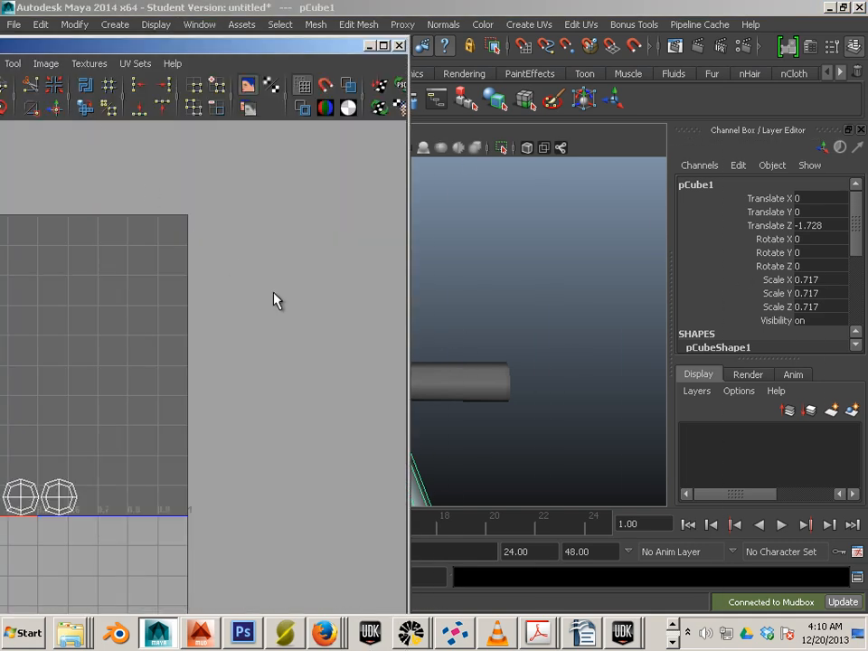
{"action": "middle_click_drag", "start_coordinate": [147, 298], "coordinate": [354, 239], "text": "alt"}
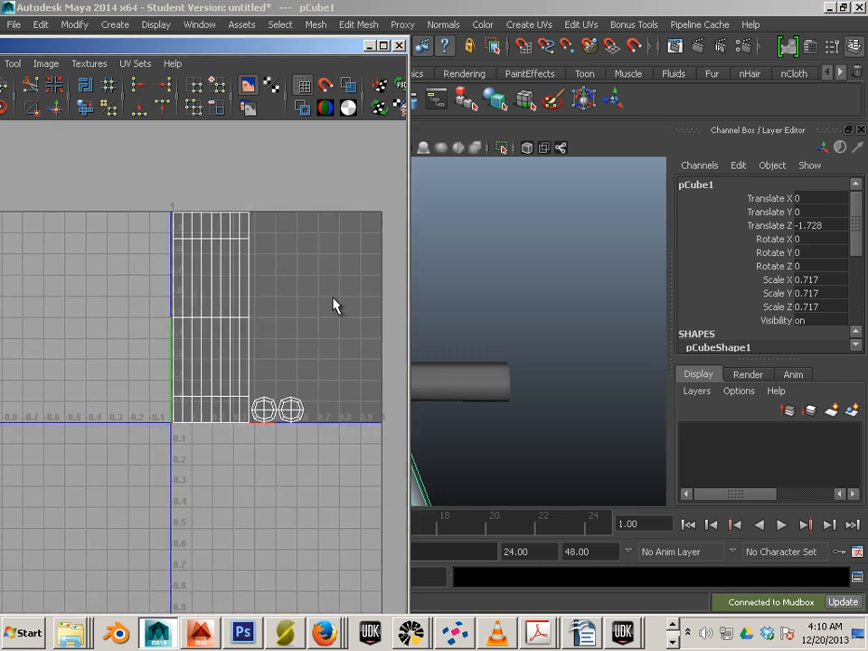
- Display the bracket's UVs and join the cylinder's first two long strips with Move and Sew along their shared edge
{"action": "left_click", "coordinate": [456, 392]}
{"action": "right_click_drag", "start_coordinate": [267, 284], "coordinate": [316, 266]}
{"action": "middle_click_drag", "start_coordinate": [235, 354], "coordinate": [301, 312], "text": "alt"}
{"action": "right_click_drag", "start_coordinate": [299, 305], "coordinate": [362, 309], "text": "alt"}
{"action": "middle_click_drag", "start_coordinate": [300, 303], "coordinate": [194, 363], "text": "alt"}
{"action": "right_click_drag", "start_coordinate": [230, 354], "coordinate": [275, 345], "text": "alt"}
{"action": "scroll", "coordinate": [211, 310], "scroll_direction": "up", "scroll_amount": 10}
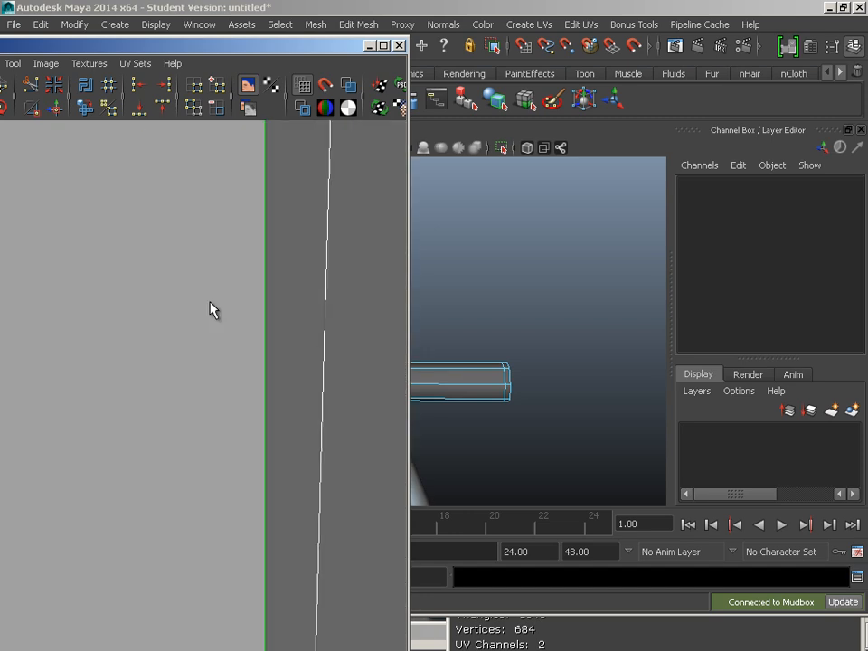
{"action": "scroll", "coordinate": [238, 287], "scroll_direction": "down", "scroll_amount": 8}
{"action": "scroll", "coordinate": [241, 276], "scroll_direction": "down", "scroll_amount": 6}
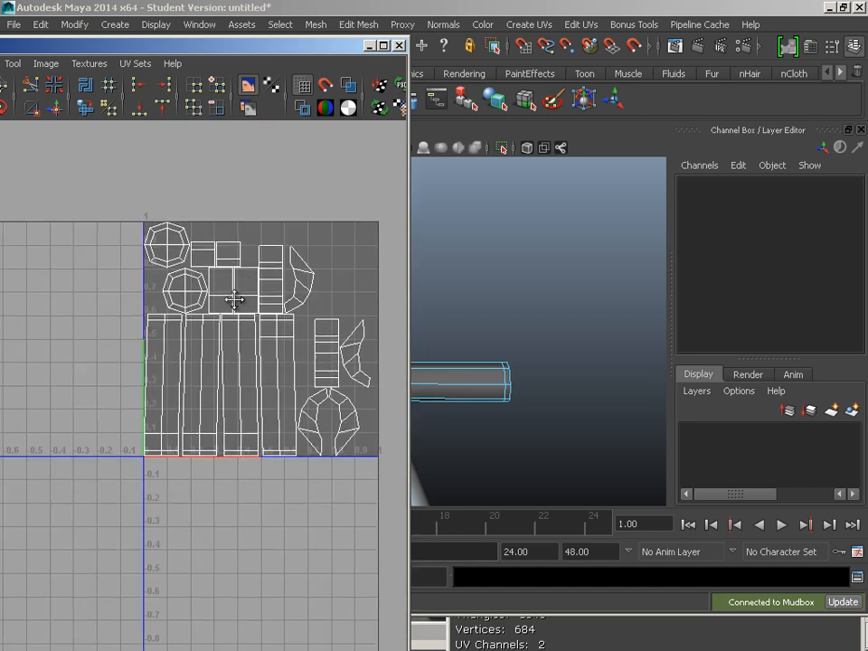
{"action": "scroll", "coordinate": [268, 248], "scroll_direction": "up", "scroll_amount": 6}
{"action": "middle_click_drag", "start_coordinate": [259, 306], "coordinate": [221, 354], "text": "alt"}
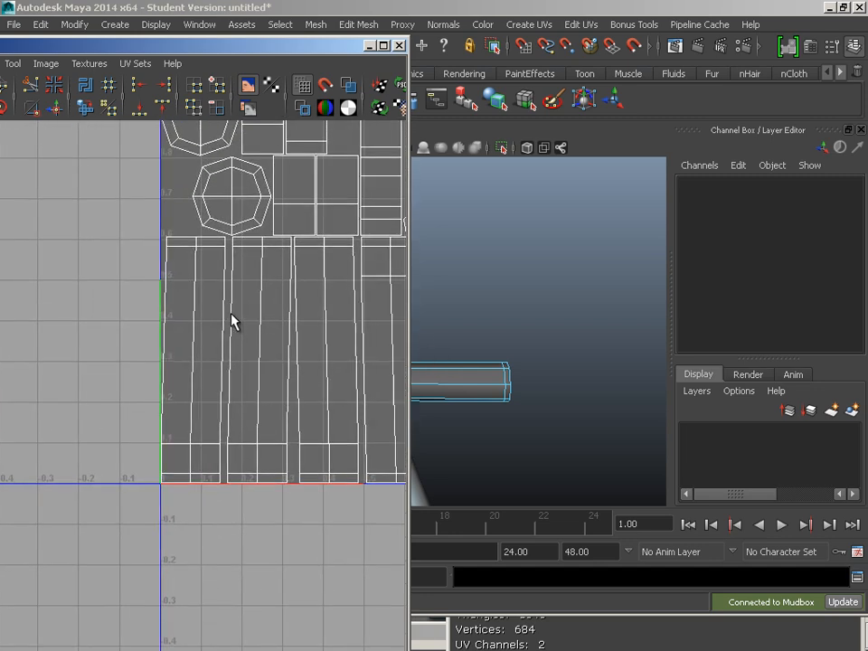
{"action": "right_click_drag", "start_coordinate": [230, 293], "coordinate": [244, 262]}
{"action": "left_click", "coordinate": [229, 348]}
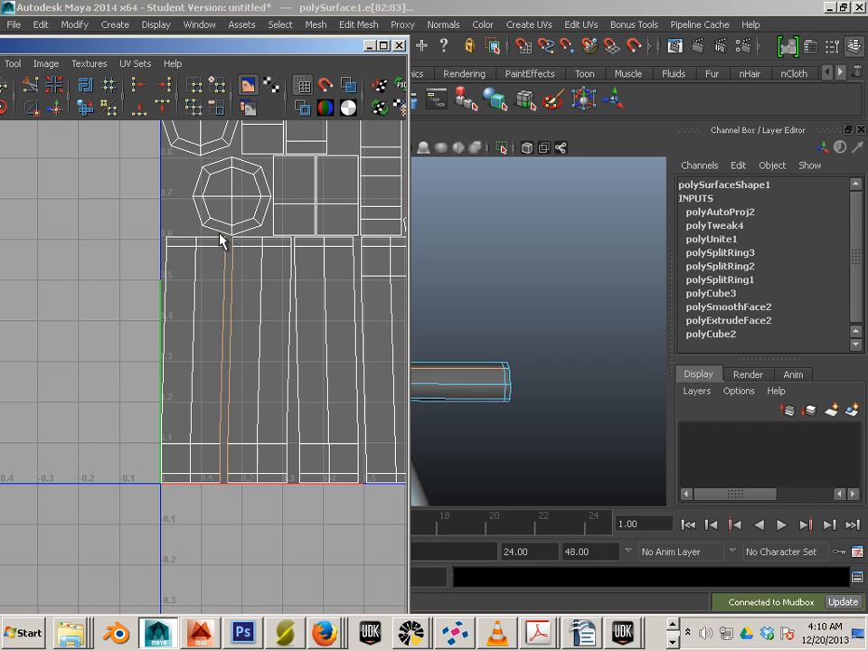
{"action": "left_click", "coordinate": [56, 113]}
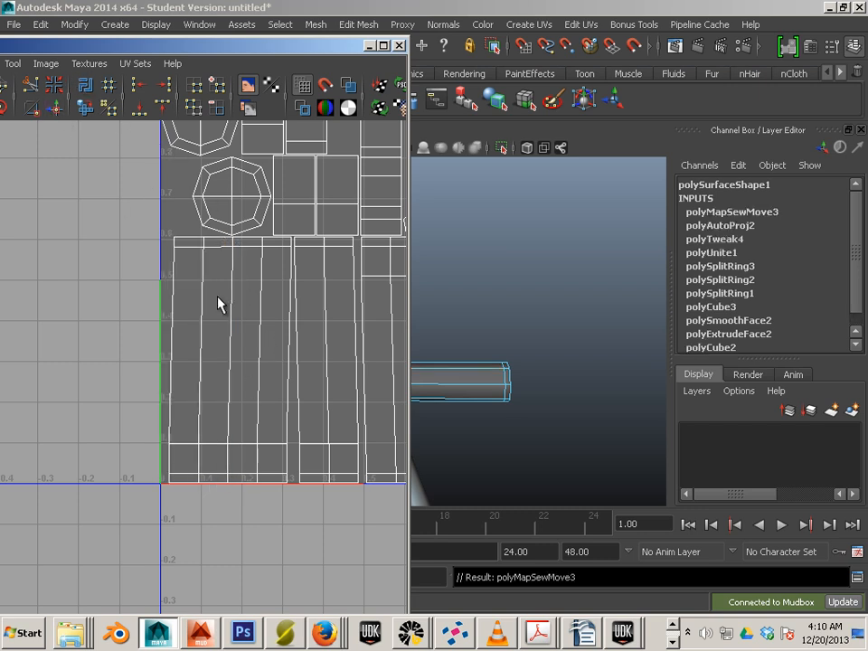
- Select the shared edges of the cylinder's remaining UV strips and move and sew them into one continuous shell
{"action": "mouse_move", "coordinate": [260, 241]}
{"action": "left_mouse_down"}
{"action": "mouse_move", "coordinate": [275, 254]}
{"action": "mouse_move", "coordinate": [254, 285]}
{"action": "left_mouse_up"}
{"action": "left_click_drag", "start_coordinate": [281, 455], "coordinate": [255, 458], "text": "shift"}
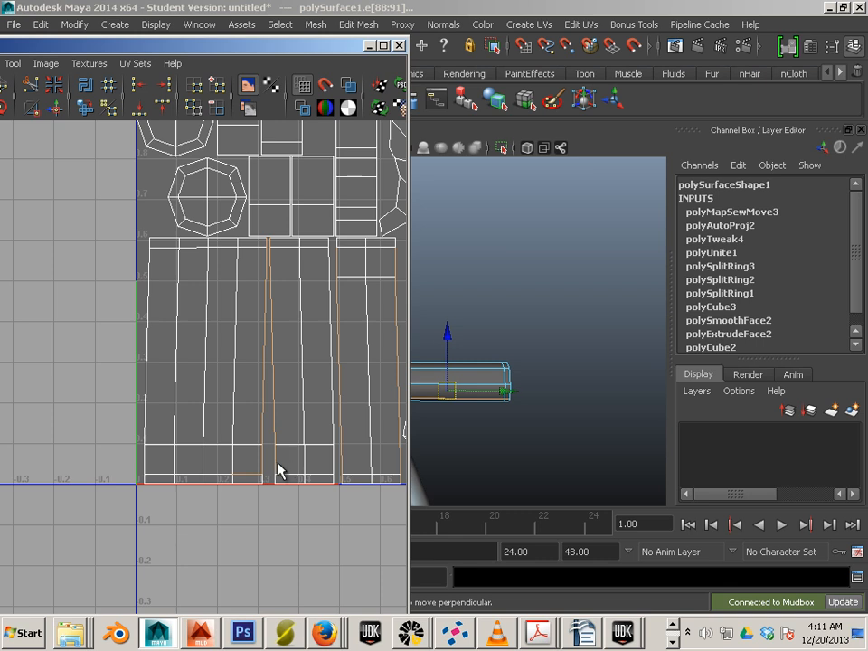
{"action": "key", "text": "ctrl+z"}
{"action": "right_click_drag", "start_coordinate": [283, 459], "coordinate": [268, 467]}
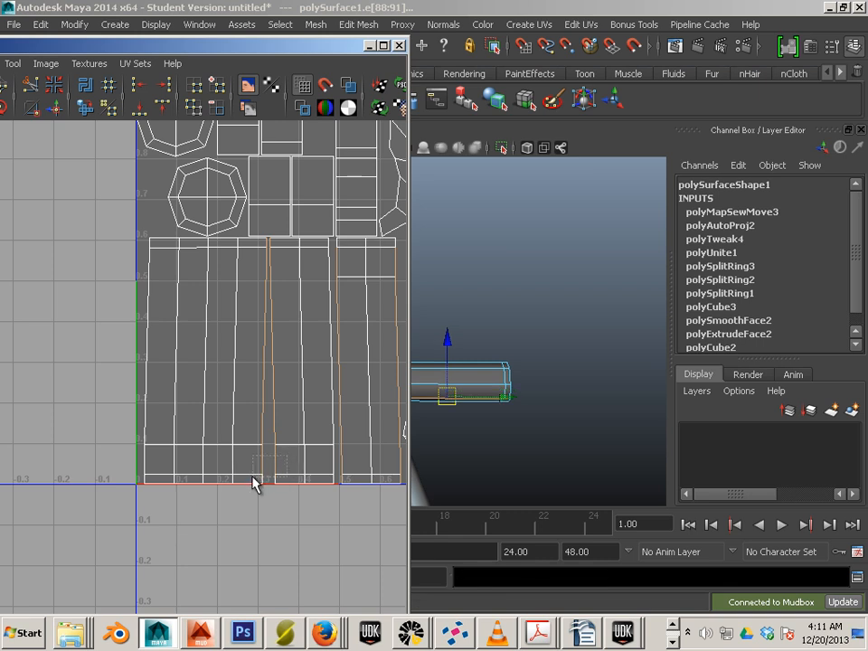
{"action": "left_click_drag", "start_coordinate": [252, 477], "coordinate": [252, 477], "text": "shift"}
{"action": "left_click_drag", "start_coordinate": [286, 438], "coordinate": [253, 471], "text": "shift"}
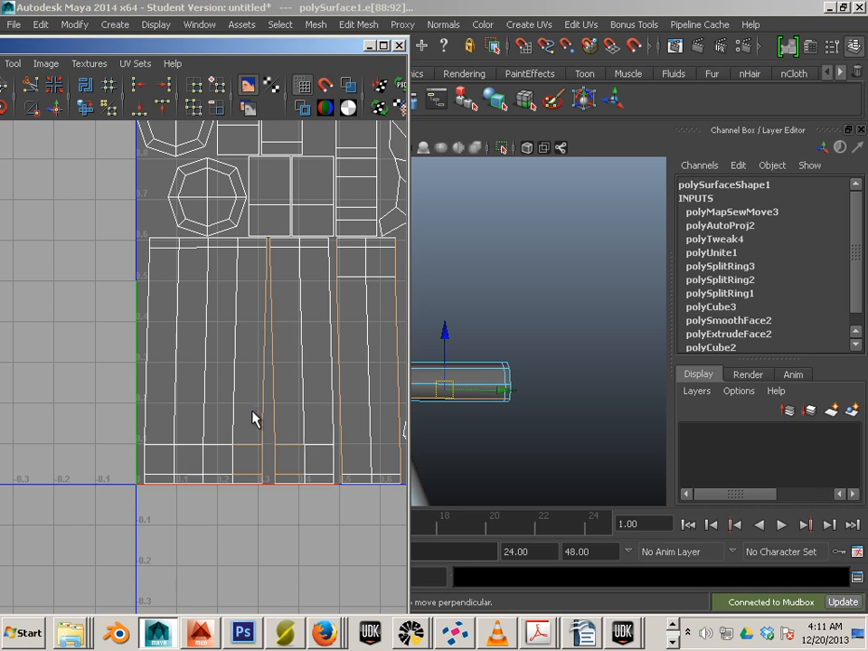
{"action": "left_click", "coordinate": [56, 107]}
{"action": "left_click", "coordinate": [312, 287]}
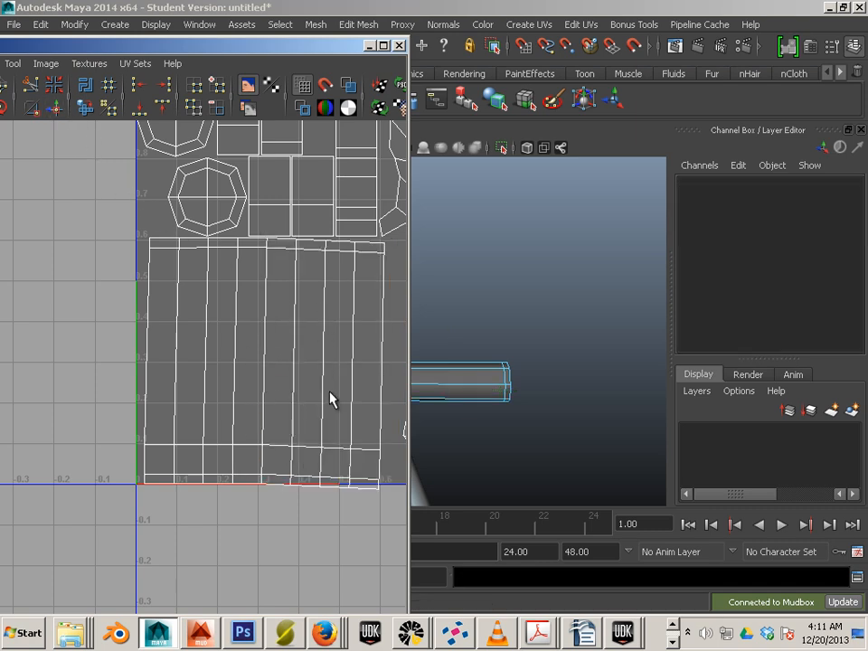
- Select all the bracket's UVs, scale them to about 0.3 of the tile, and move them into its upper-right area
{"action": "scroll", "coordinate": [321, 354], "scroll_direction": "down", "scroll_amount": 3}
{"action": "right_click_drag", "start_coordinate": [285, 343], "coordinate": [367, 344]}
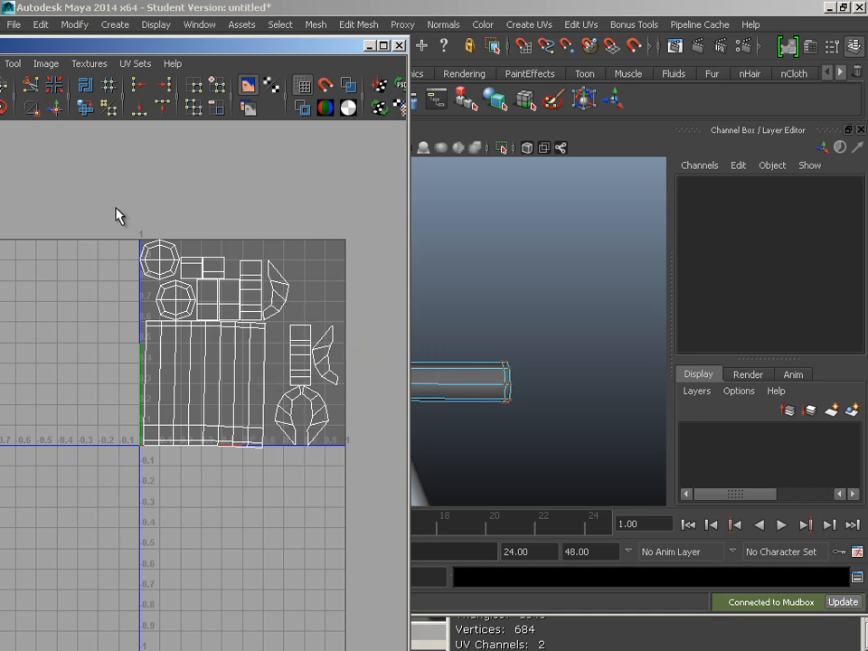
{"action": "left_click_drag", "start_coordinate": [117, 213], "coordinate": [387, 523]}
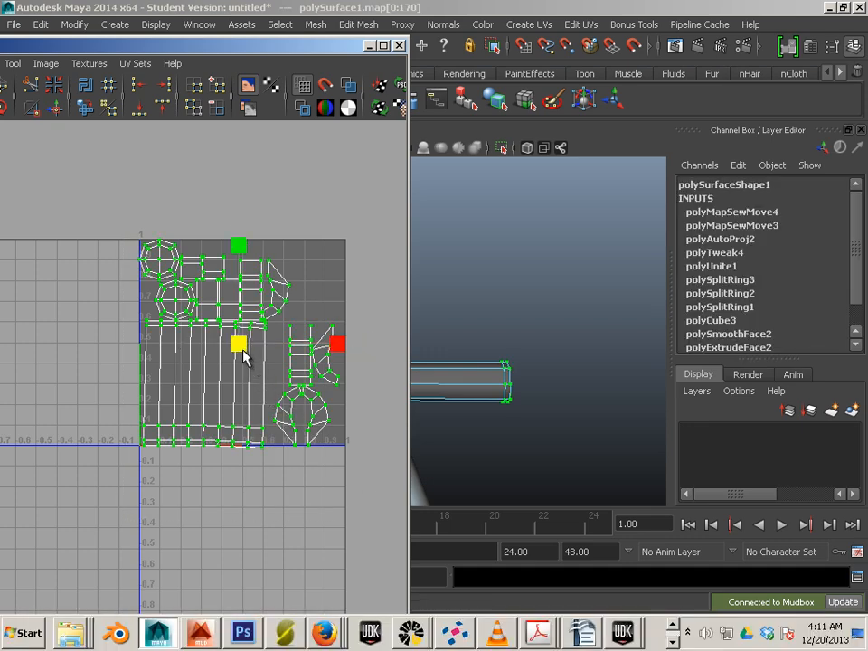
{"action": "left_click_drag", "start_coordinate": [241, 345], "coordinate": [276, 423]}
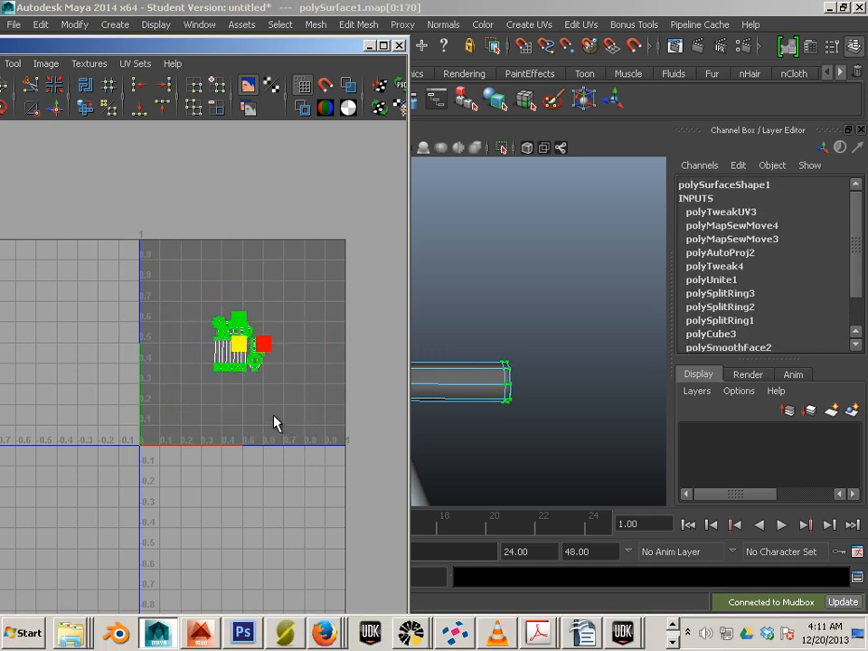
{"action": "key", "text": "w"}
{"action": "left_click_drag", "start_coordinate": [234, 349], "coordinate": [299, 282]}
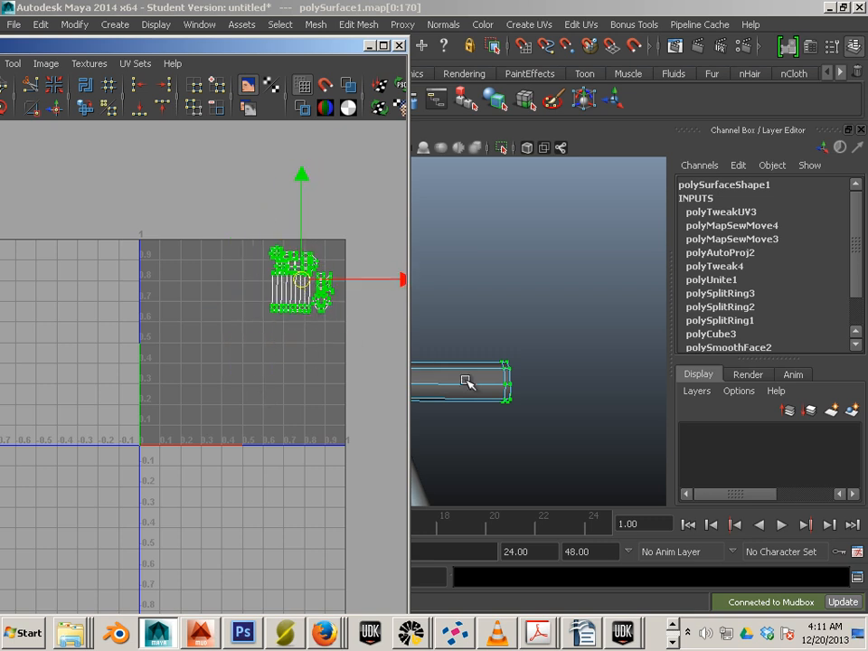
- Compare with the shaft's UVs, enlarge the bracket's UVs to about 0.4 of the tile, and place them beside the shaft's tall shell
{"action": "middle_click_drag", "start_coordinate": [467, 380], "coordinate": [604, 328], "text": "alt"}
{"action": "left_click", "coordinate": [542, 367]}
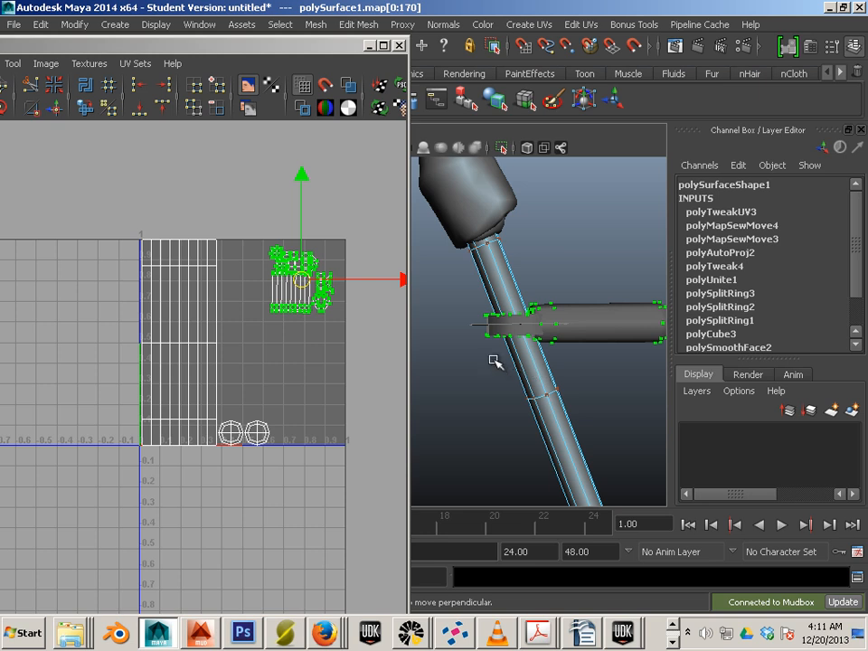
{"action": "key", "text": "r"}
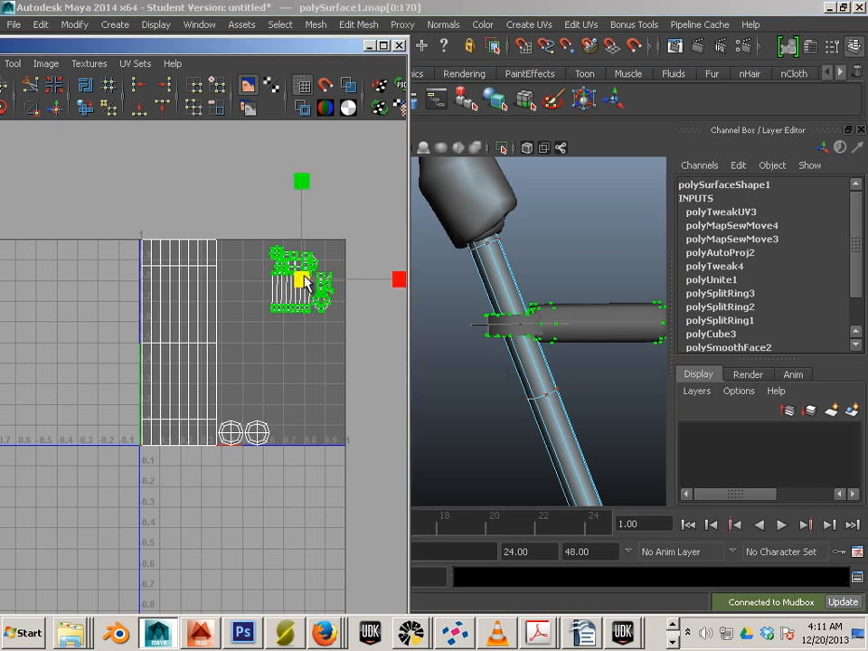
{"action": "left_click_drag", "start_coordinate": [300, 282], "coordinate": [272, 291]}
{"action": "key", "text": "w"}
{"action": "left_click", "coordinate": [321, 359]}
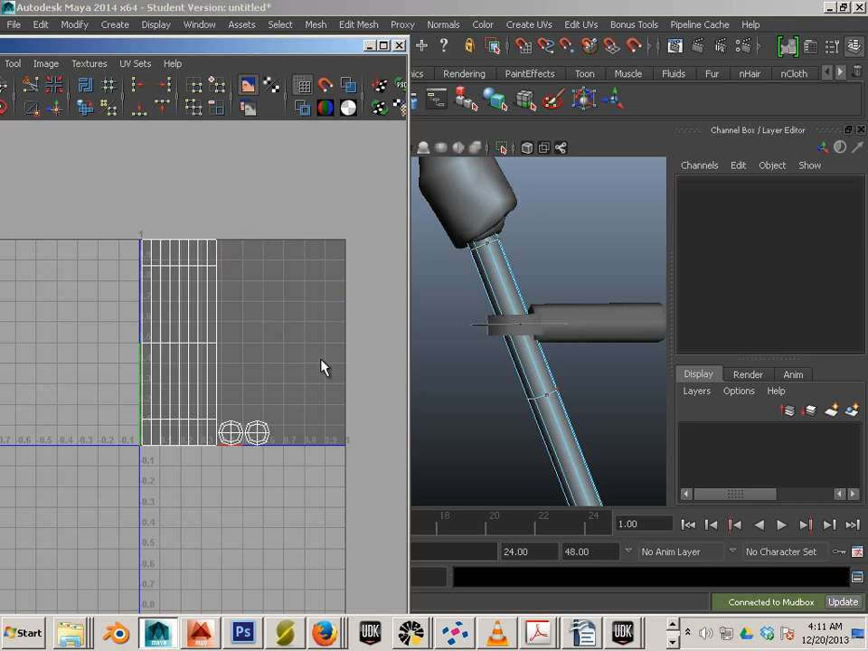
- Return to object selection and combine the bracket and the shaft into one mesh
{"action": "middle_click_drag", "start_coordinate": [446, 358], "coordinate": [380, 340], "text": "alt"}
{"action": "right_click_drag", "start_coordinate": [533, 295], "coordinate": [588, 279]}
{"action": "left_click", "coordinate": [516, 316]}
{"action": "left_click", "coordinate": [474, 390], "text": "shift"}
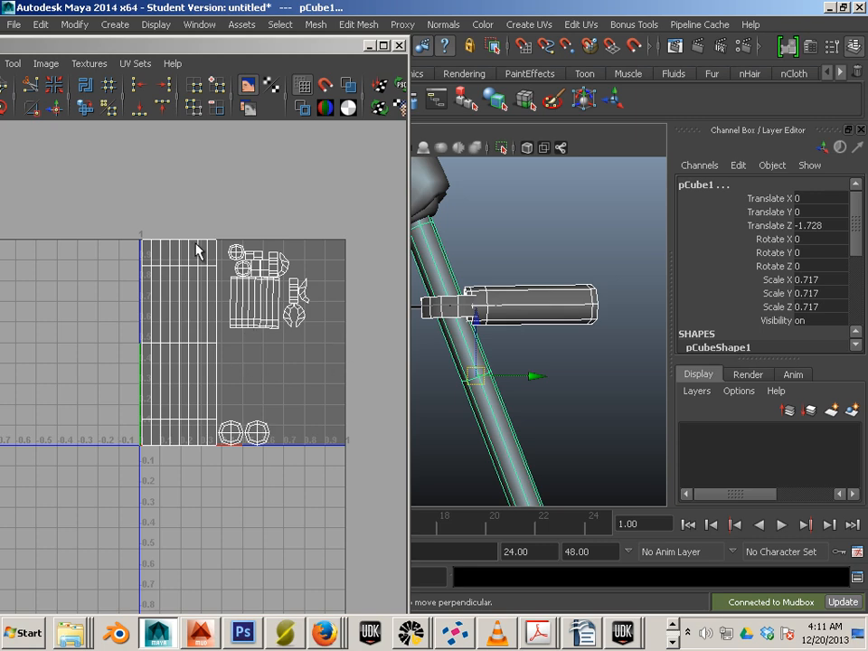
{"action": "left_click_drag", "start_coordinate": [83, 52], "coordinate": [266, 180]}
{"action": "left_click", "coordinate": [322, 27]}
{"action": "left_click", "coordinate": [348, 40]}
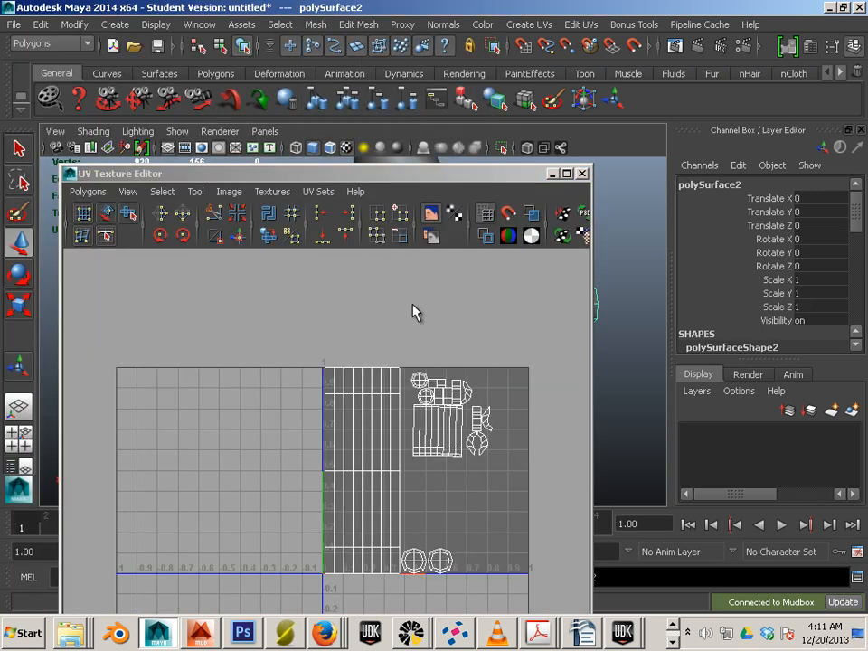
- Arrange the UV Texture Editor beside the torch and display the UVs of the inner sphere at the head's base
{"action": "left_click_drag", "start_coordinate": [467, 176], "coordinate": [768, 165]}
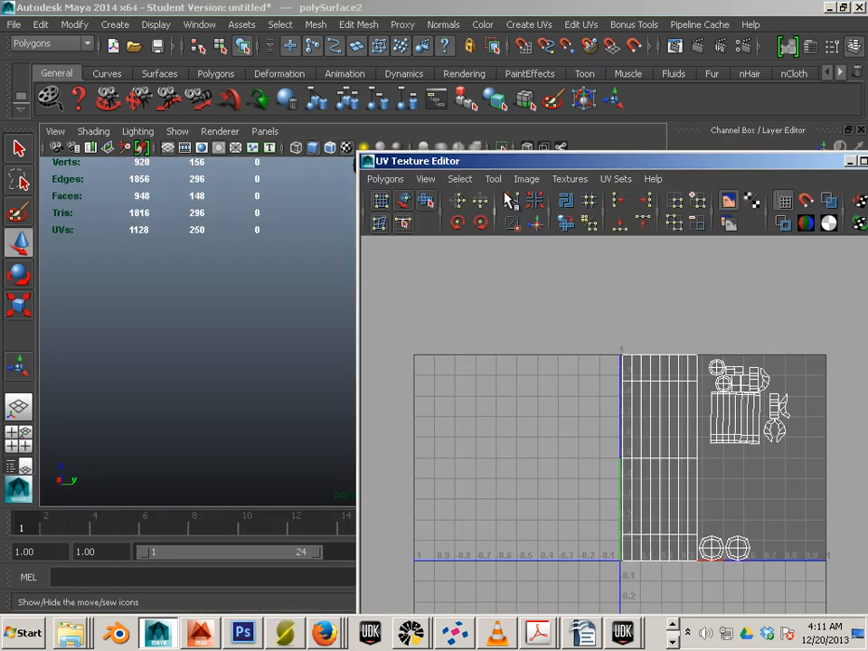
{"action": "left_click_drag", "start_coordinate": [510, 168], "coordinate": [665, 175]}
{"action": "middle_click_drag", "start_coordinate": [486, 305], "coordinate": [310, 342], "text": "alt"}
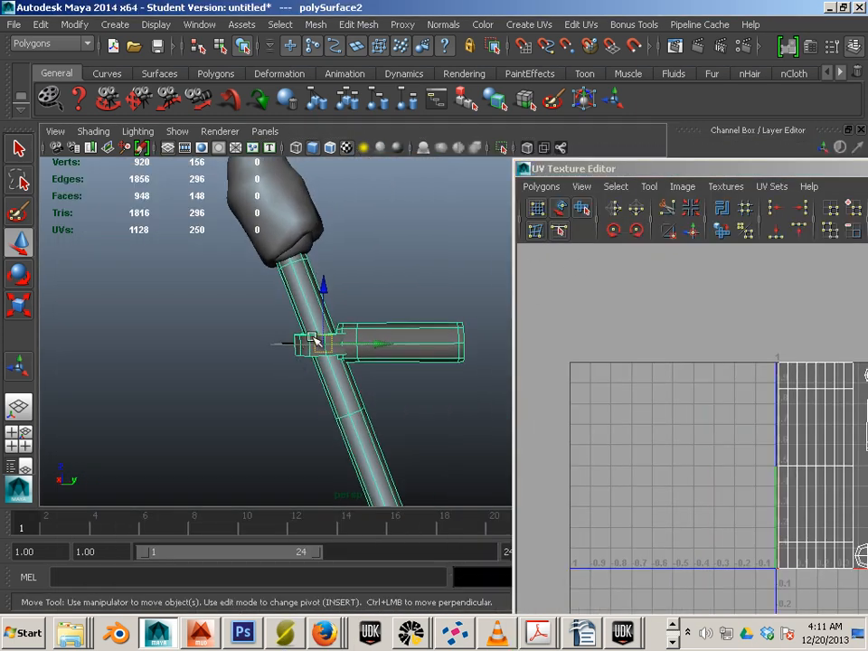
{"action": "left_click", "coordinate": [318, 260]}
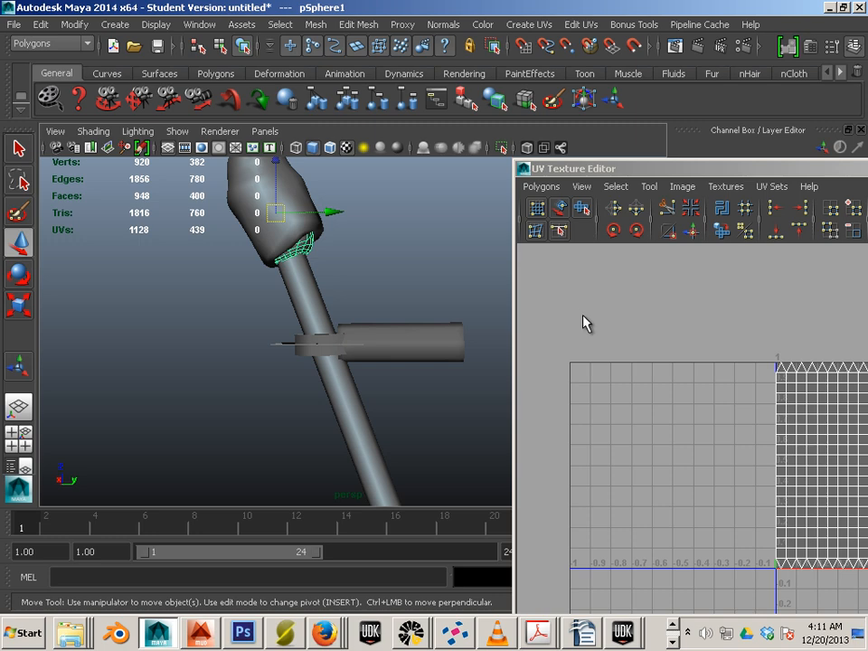
{"action": "middle_click_drag", "start_coordinate": [415, 280], "coordinate": [388, 354], "text": "alt"}
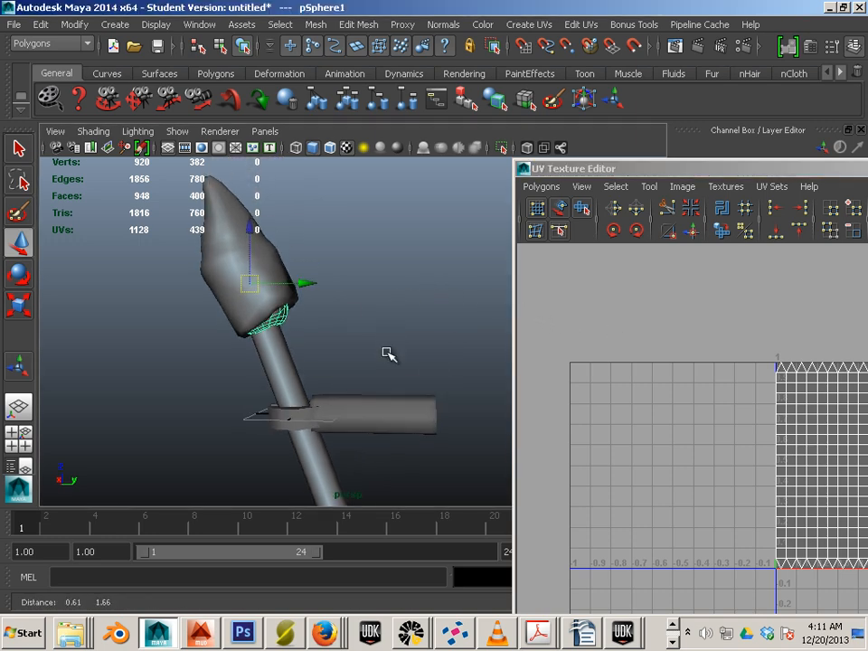
{"action": "left_click", "coordinate": [258, 233]}
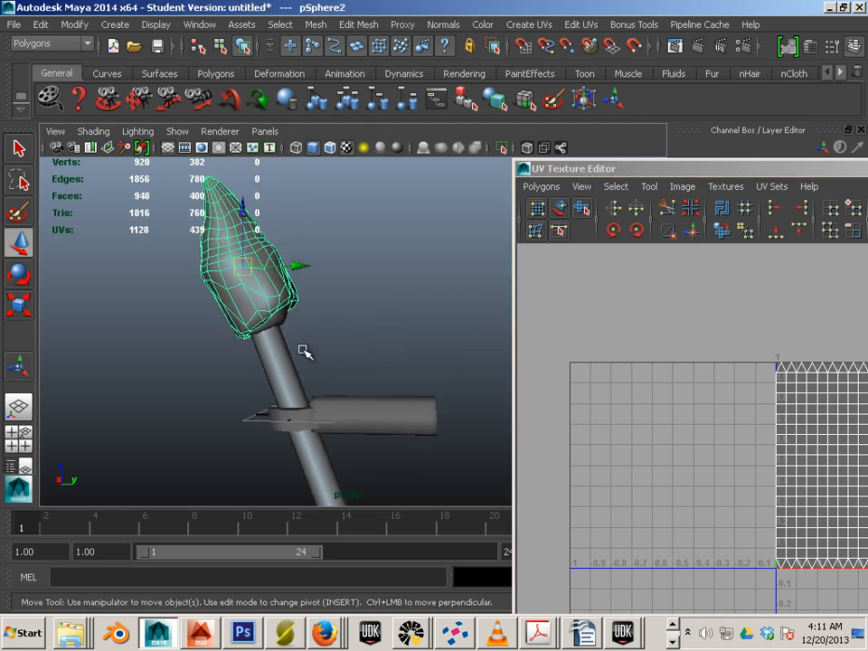
{"action": "left_click", "coordinate": [282, 317]}
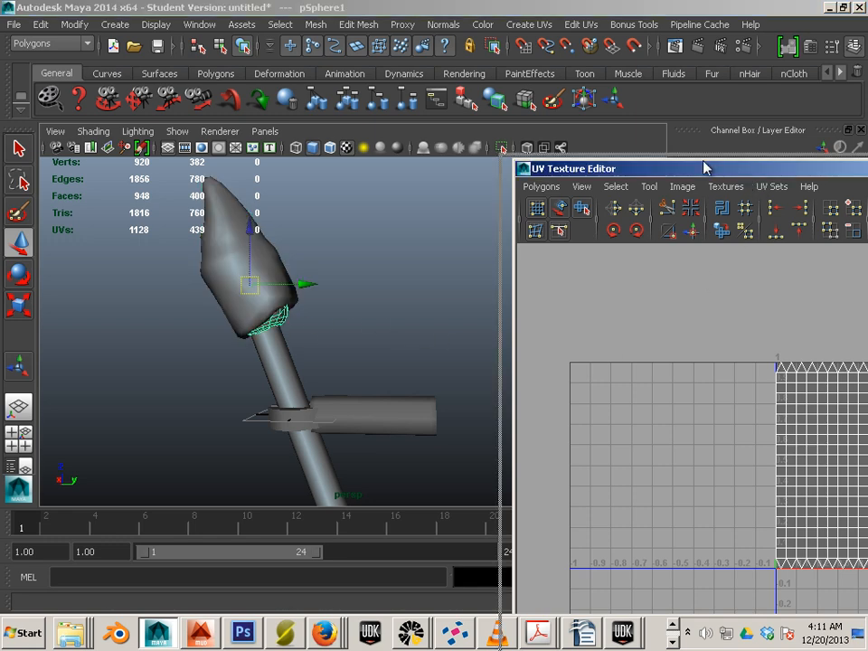
{"action": "left_click_drag", "start_coordinate": [703, 168], "coordinate": [491, 99]}
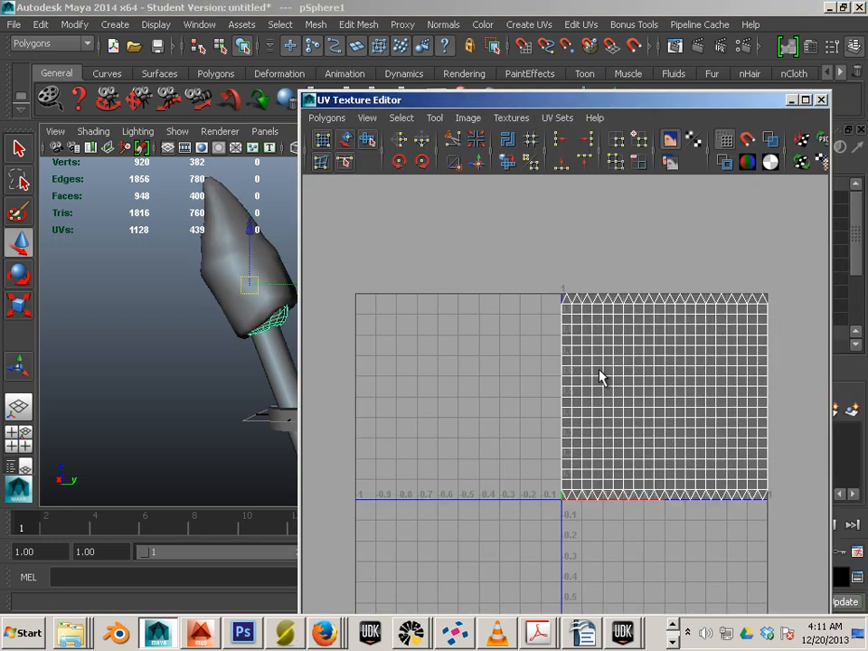
- Select all UVs of the inner sphere and scale them down to about 0.9 of the tile
{"action": "right_click_drag", "start_coordinate": [592, 341], "coordinate": [640, 339]}
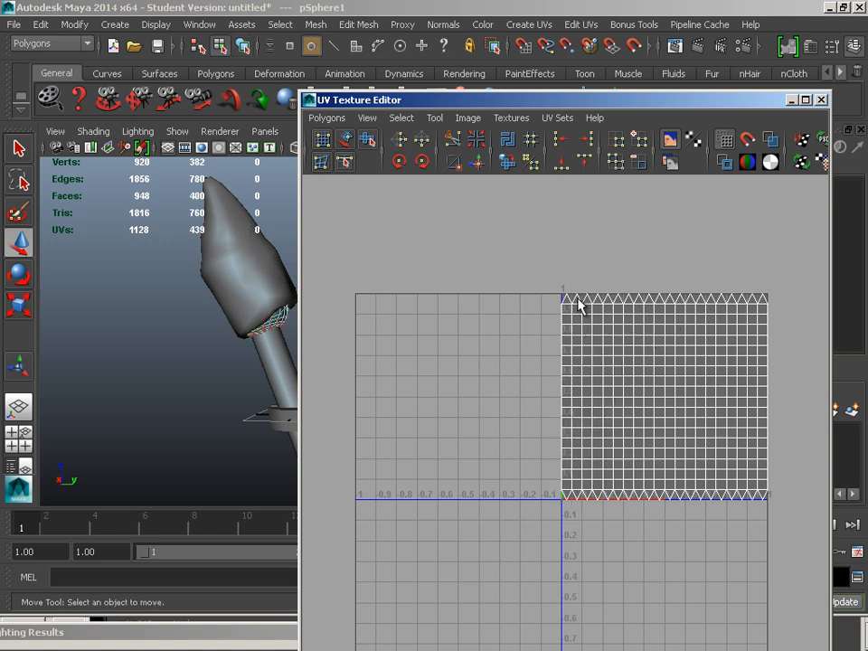
{"action": "left_click_drag", "start_coordinate": [535, 262], "coordinate": [792, 550]}
{"action": "key", "text": "w"}
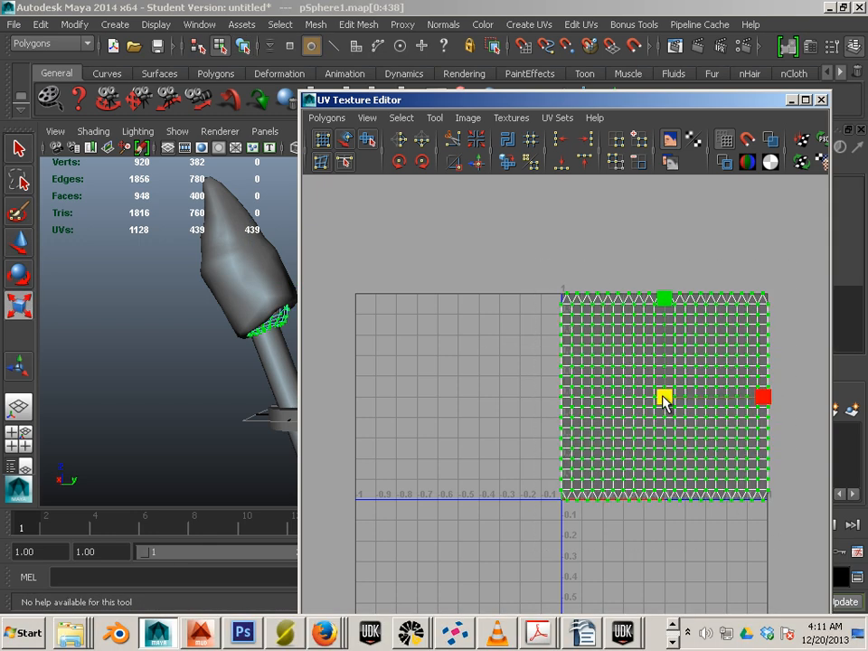
{"action": "mouse_move", "coordinate": [665, 402]}
{"action": "left_mouse_down"}
{"action": "mouse_move", "coordinate": [668, 421]}
{"action": "mouse_move", "coordinate": [663, 414]}
{"action": "left_mouse_up"}
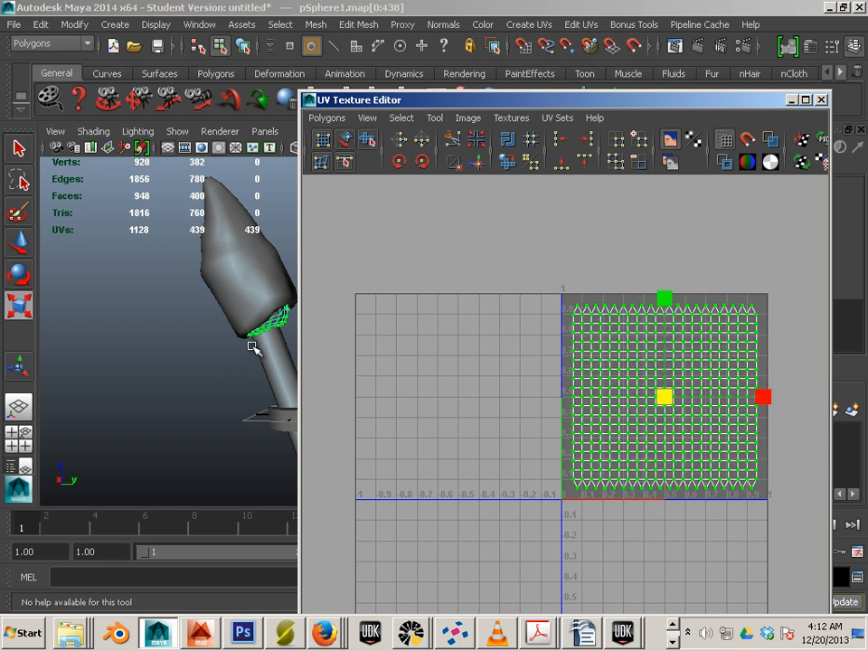
- Try to scale the torch head's UVs inward, and reselect the head to check its UV layout
{"action": "left_click", "coordinate": [269, 276]}
{"action": "right_click_drag", "start_coordinate": [270, 276], "coordinate": [322, 254]}
{"action": "left_click", "coordinate": [257, 264]}
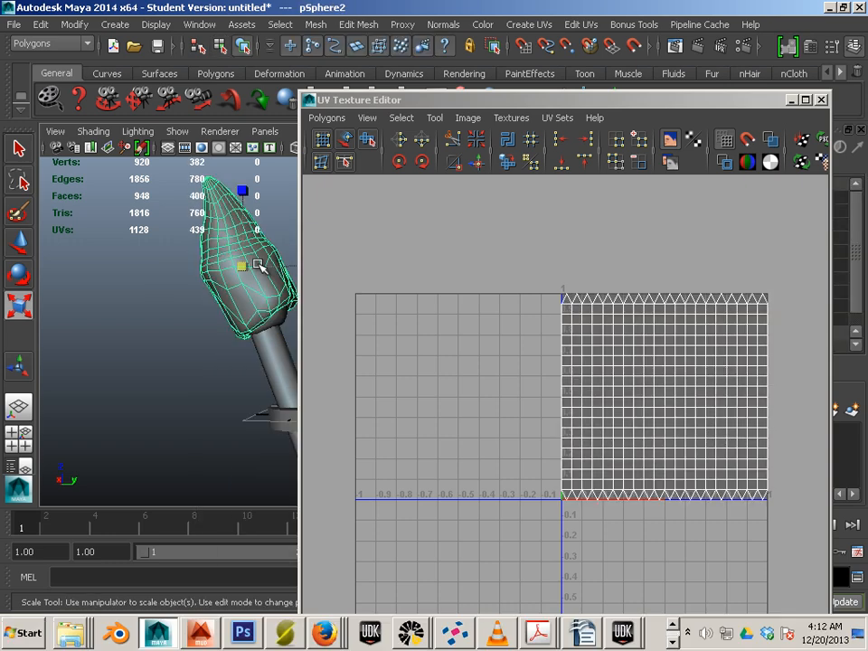
{"action": "right_click_drag", "start_coordinate": [589, 368], "coordinate": [660, 358]}
{"action": "left_click_drag", "start_coordinate": [515, 238], "coordinate": [816, 590]}
{"action": "mouse_move", "coordinate": [665, 400]}
{"action": "left_mouse_down"}
{"action": "mouse_move", "coordinate": [668, 410]}
{"action": "mouse_move", "coordinate": [665, 396]}
{"action": "left_mouse_up"}
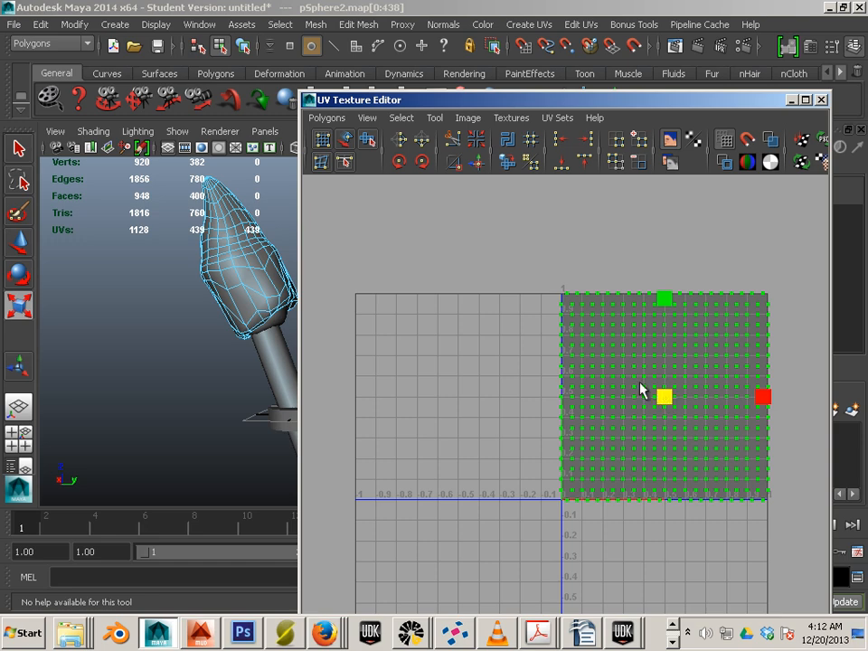
{"action": "left_click", "coordinate": [545, 350]}
{"action": "left_click", "coordinate": [230, 285]}
{"action": "right_click_drag", "start_coordinate": [239, 279], "coordinate": [278, 254]}
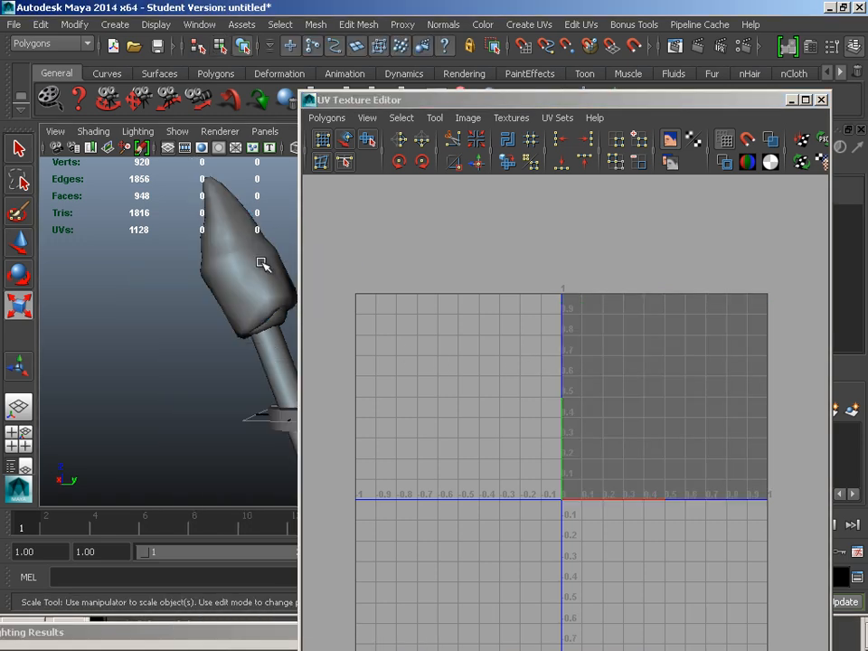
{"action": "left_click", "coordinate": [262, 264]}
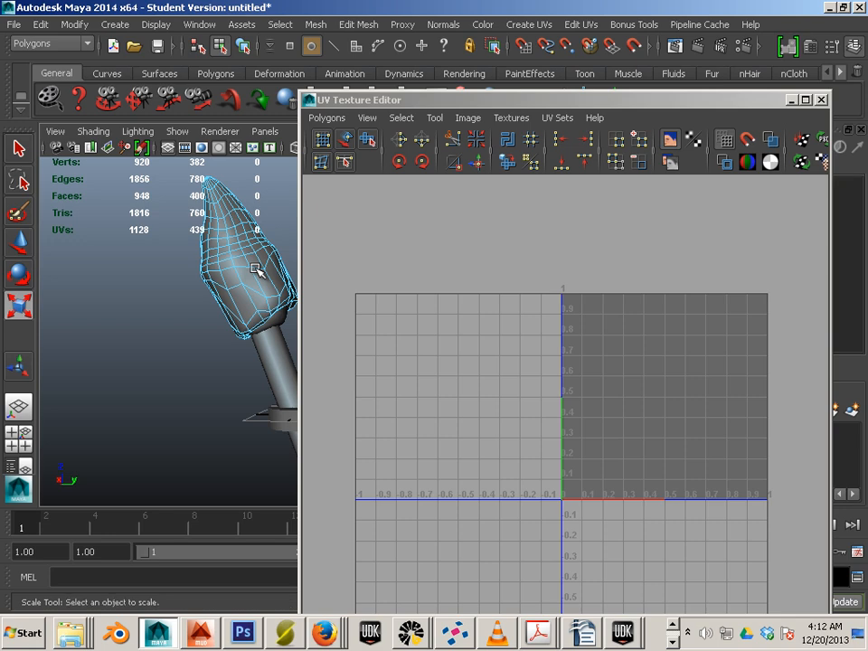
- Undo the UV scaling on the head and the inner sphere, going back to before those edits
{"action": "key", "text": "ctrl+z"}
{"action": "key", "text": "ctrl+z"}
{"action": "key", "text": "ctrl+z"}
{"action": "key", "text": "ctrl+z"}
{"action": "key", "text": "ctrl+z"}
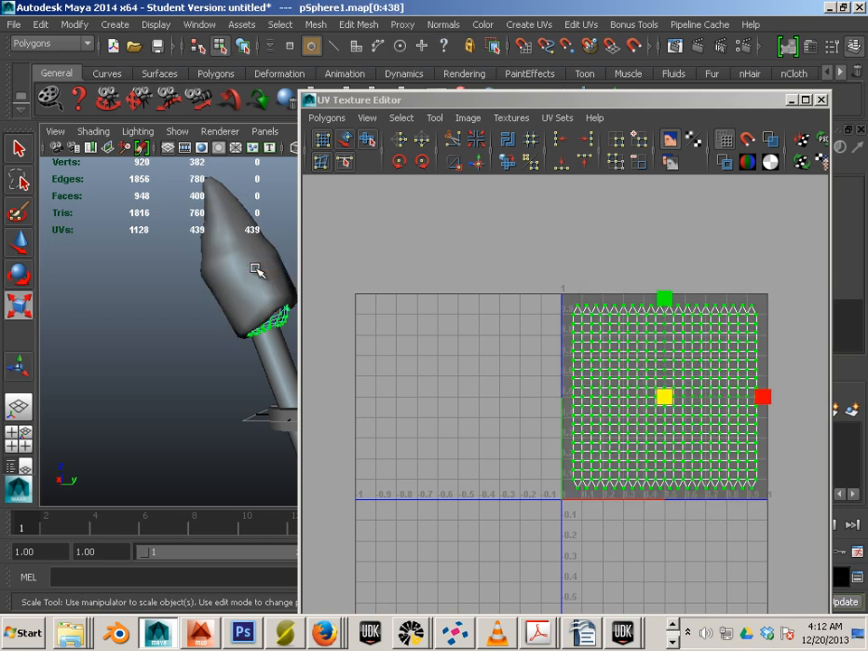
{"action": "key", "text": "ctrl+z"}
{"action": "right_click_drag", "start_coordinate": [285, 276], "coordinate": [351, 257]}
{"action": "left_click", "coordinate": [280, 264]}
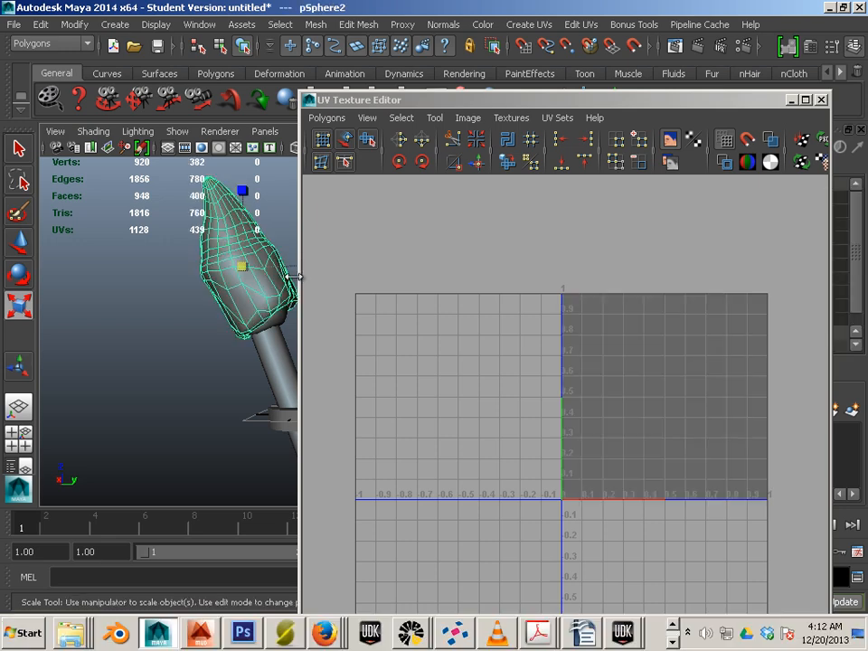
{"action": "scroll", "coordinate": [505, 370], "scroll_direction": "down", "scroll_amount": 5}
{"action": "scroll", "coordinate": [472, 379], "scroll_direction": "up", "scroll_amount": 3}
{"action": "key", "text": "ctrl+z"}
{"action": "key", "text": "ctrl+z"}
{"action": "key", "text": "ctrl+z"}
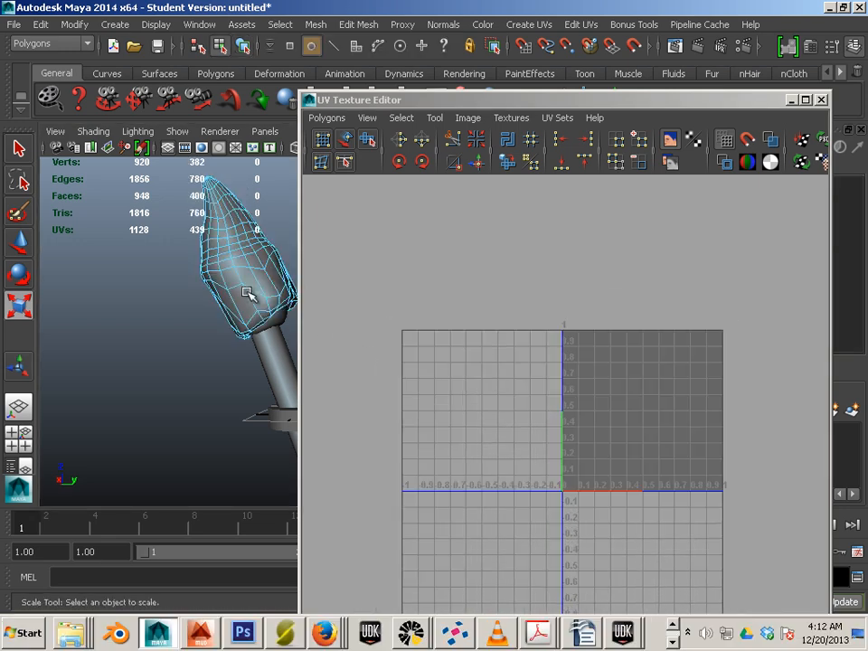
{"action": "key", "text": "ctrl+z"}
{"action": "key", "text": "ctrl+z"}
{"action": "key", "text": "ctrl+z"}
{"action": "key", "text": "ctrl+z"}
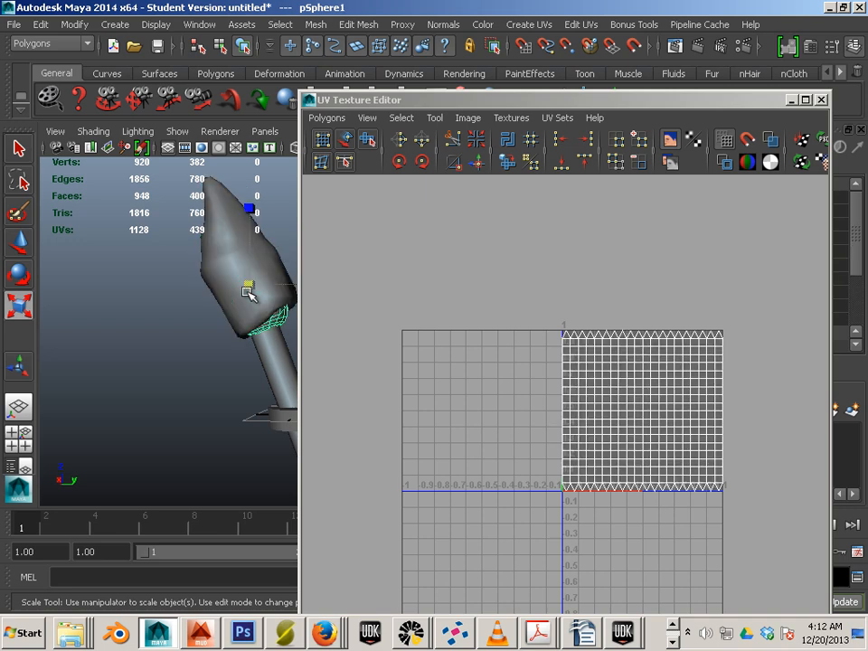
{"action": "key", "text": "ctrl+z"}
- Select the bracket together with the shaft and combine them into one mesh again
{"action": "left_click", "coordinate": [252, 286]}
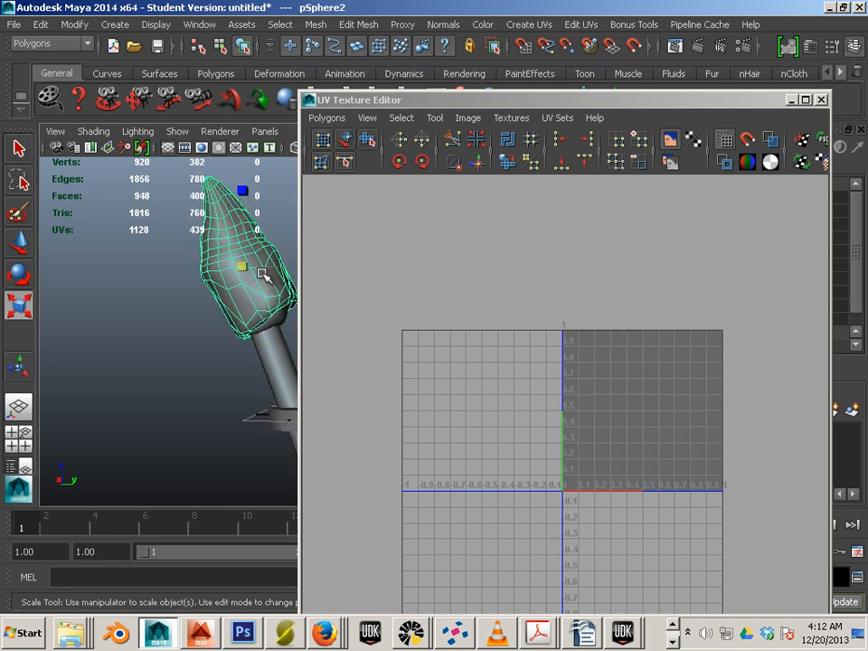
{"action": "middle_click_drag", "start_coordinate": [245, 312], "coordinate": [140, 279], "text": "alt"}
{"action": "left_click", "coordinate": [182, 346]}
{"action": "left_click", "coordinate": [225, 389]}
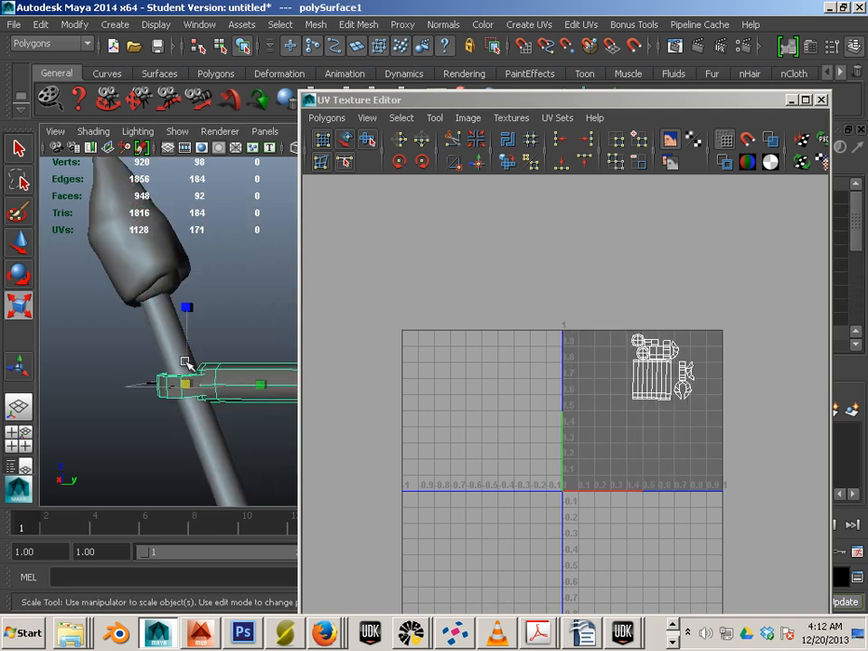
{"action": "left_click", "coordinate": [168, 342]}
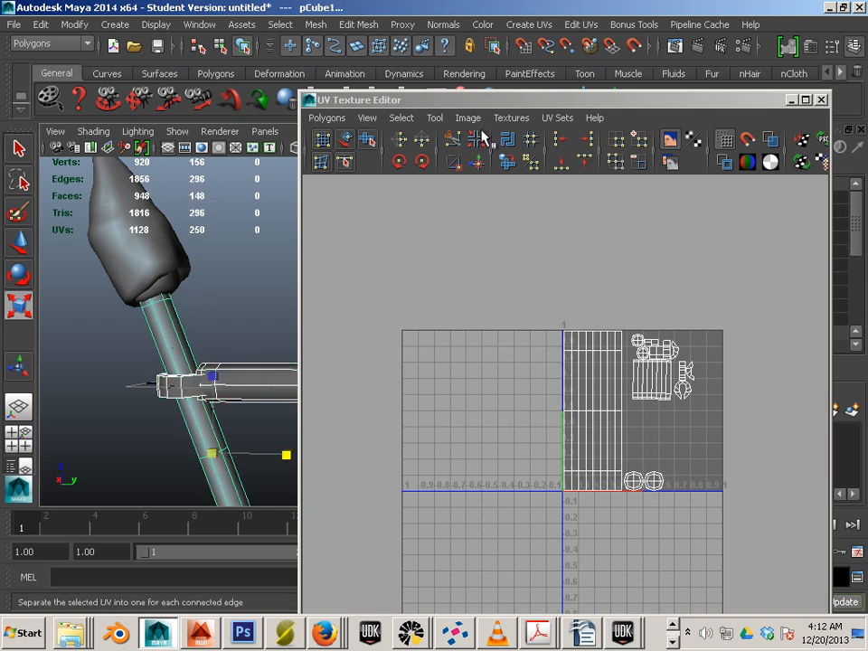
{"action": "left_click", "coordinate": [311, 25]}
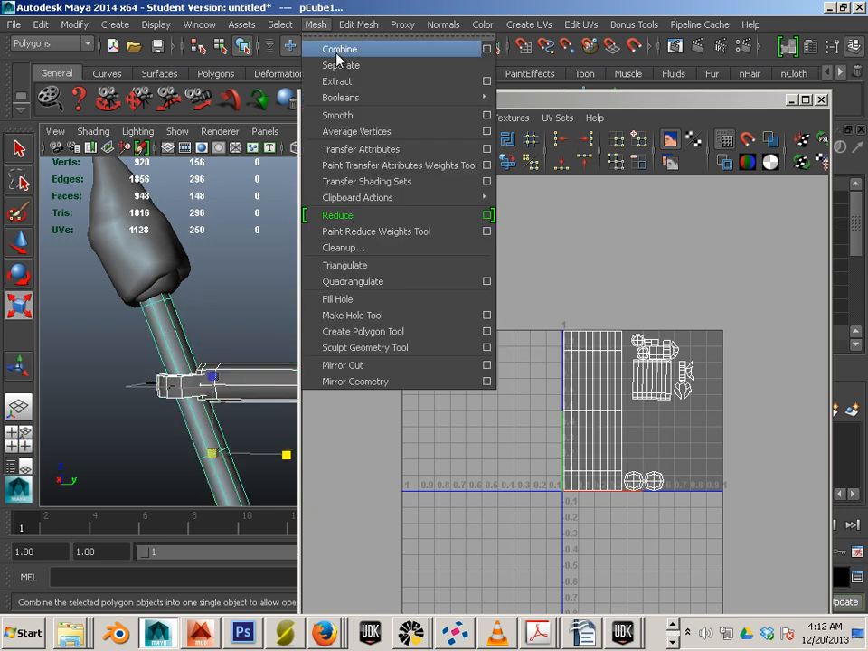
{"action": "left_click", "coordinate": [335, 48]}
- Select the torch head and display its UV set in the UV Texture Editor
{"action": "left_click", "coordinate": [194, 222]}
{"action": "scroll", "coordinate": [631, 403], "scroll_direction": "up", "scroll_amount": 5}
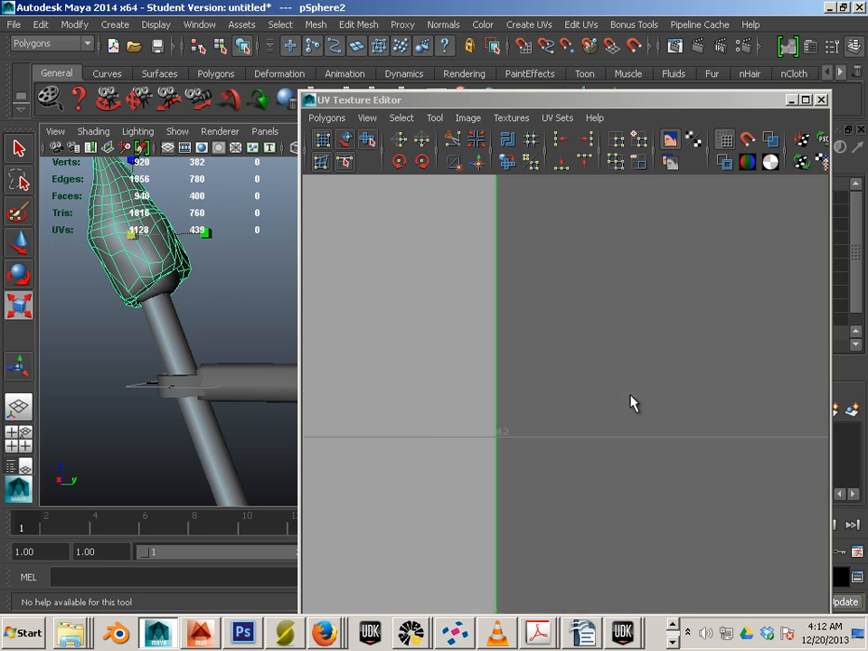
{"action": "right_click_drag", "start_coordinate": [154, 256], "coordinate": [219, 237]}
{"action": "scroll", "coordinate": [612, 342], "scroll_direction": "down", "scroll_amount": 3}
{"action": "scroll", "coordinate": [611, 348], "scroll_direction": "down", "scroll_amount": 3}
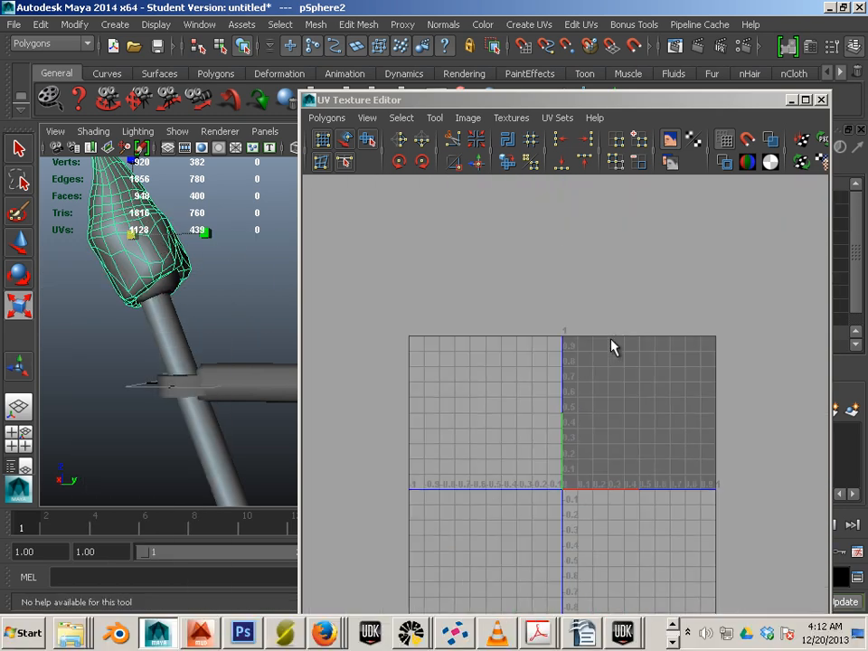
{"action": "middle_click_drag", "start_coordinate": [568, 341], "coordinate": [522, 432], "text": "alt"}
{"action": "scroll", "coordinate": [498, 322], "scroll_direction": "up", "scroll_amount": 5}
{"action": "scroll", "coordinate": [492, 324], "scroll_direction": "down", "scroll_amount": 5}
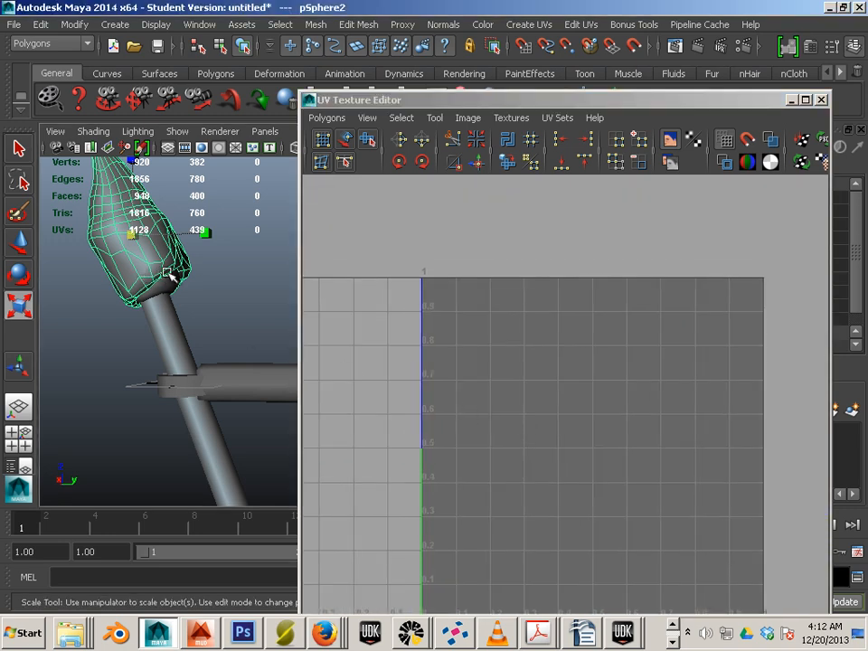
{"action": "left_click", "coordinate": [196, 262]}
{"action": "left_click", "coordinate": [184, 261]}
{"action": "left_click", "coordinate": [557, 118]}
{"action": "left_click", "coordinate": [557, 136]}
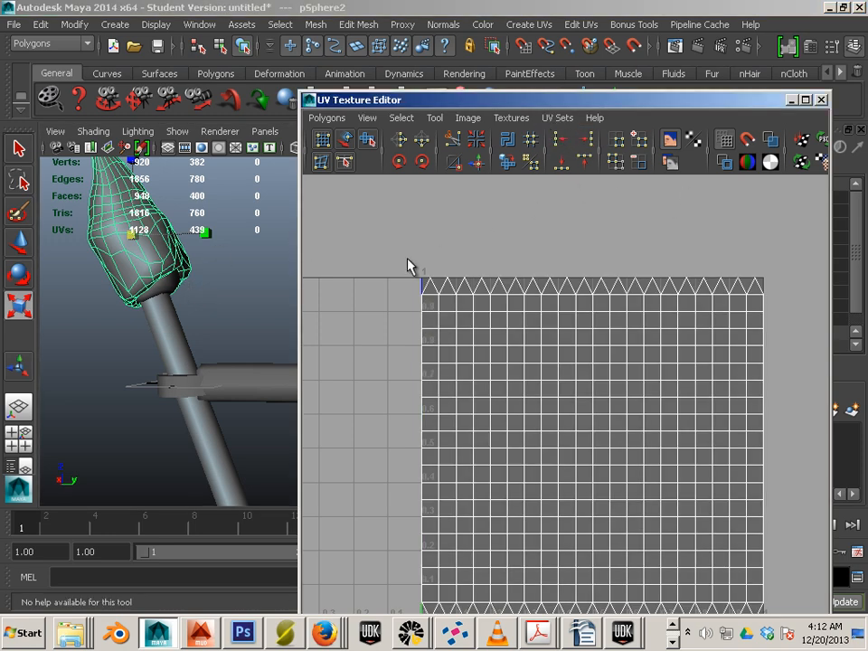
- Select all of the torch head's UVs and scale them slightly inward from the tile's edges
{"action": "right_click_drag", "start_coordinate": [546, 392], "coordinate": [627, 385]}
{"action": "scroll", "coordinate": [518, 346], "scroll_direction": "down", "scroll_amount": 2}
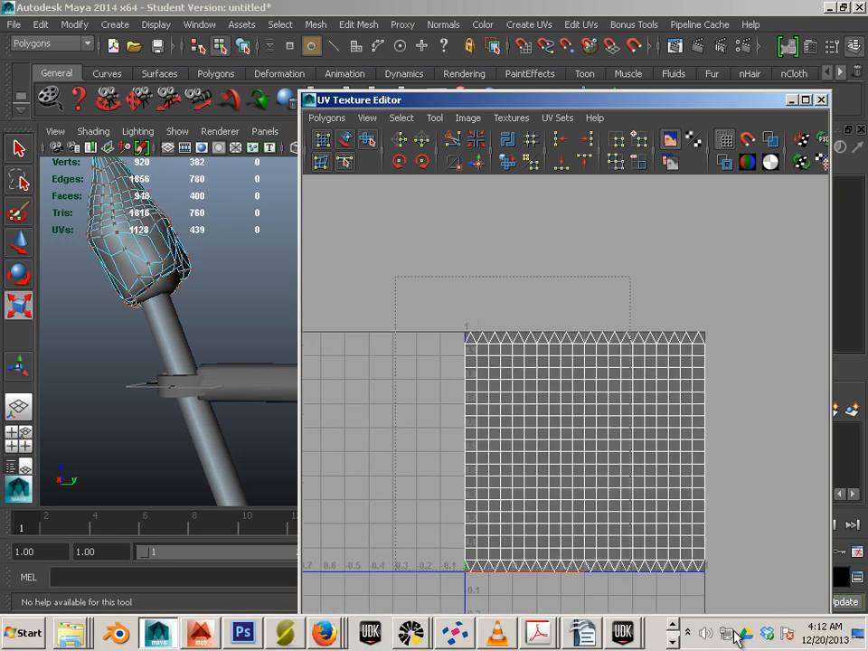
{"action": "left_click_drag", "start_coordinate": [734, 631], "coordinate": [734, 631]}
{"action": "left_click_drag", "start_coordinate": [588, 454], "coordinate": [589, 459]}
{"action": "left_click", "coordinate": [452, 345]}
- Select all UVs of the inner sphere at the head's base and scale them to about 0.94 of the tile
{"action": "right_click_drag", "start_coordinate": [170, 283], "coordinate": [250, 261]}
{"action": "left_click", "coordinate": [168, 282]}
{"action": "right_click_drag", "start_coordinate": [487, 358], "coordinate": [553, 358]}
{"action": "left_click_drag", "start_coordinate": [404, 294], "coordinate": [832, 639]}
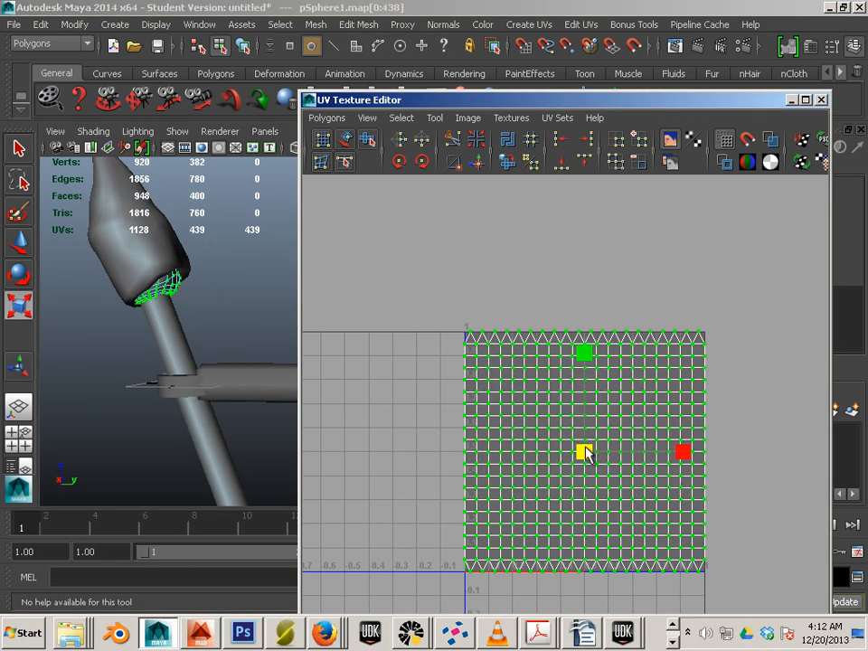
{"action": "left_click_drag", "start_coordinate": [585, 449], "coordinate": [586, 455]}
{"action": "left_click", "coordinate": [382, 387]}
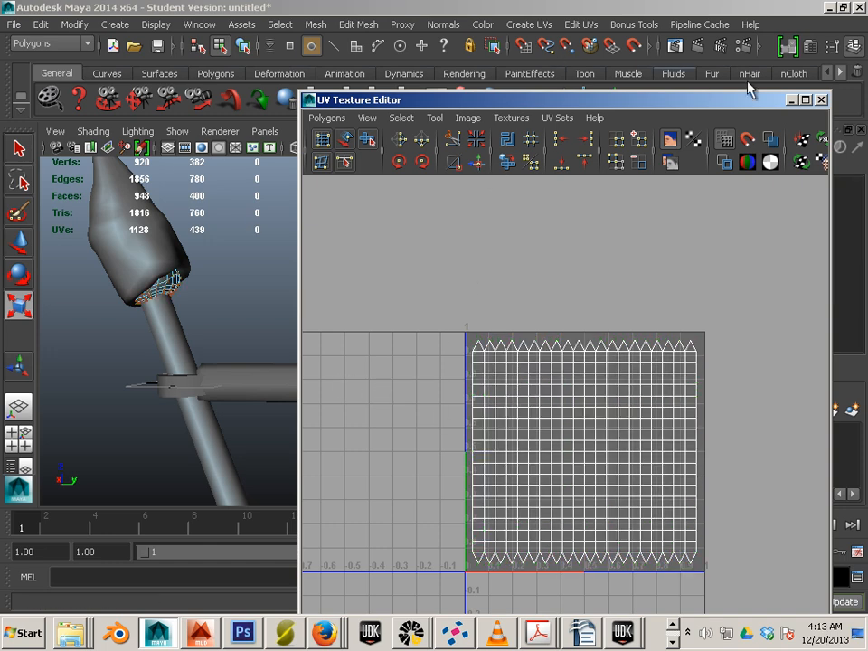
- Minimize the UV Texture Editor and examine the combined shaft and bracket along with the torch head
{"action": "left_click", "coordinate": [792, 102]}
{"action": "left_click", "coordinate": [175, 374]}
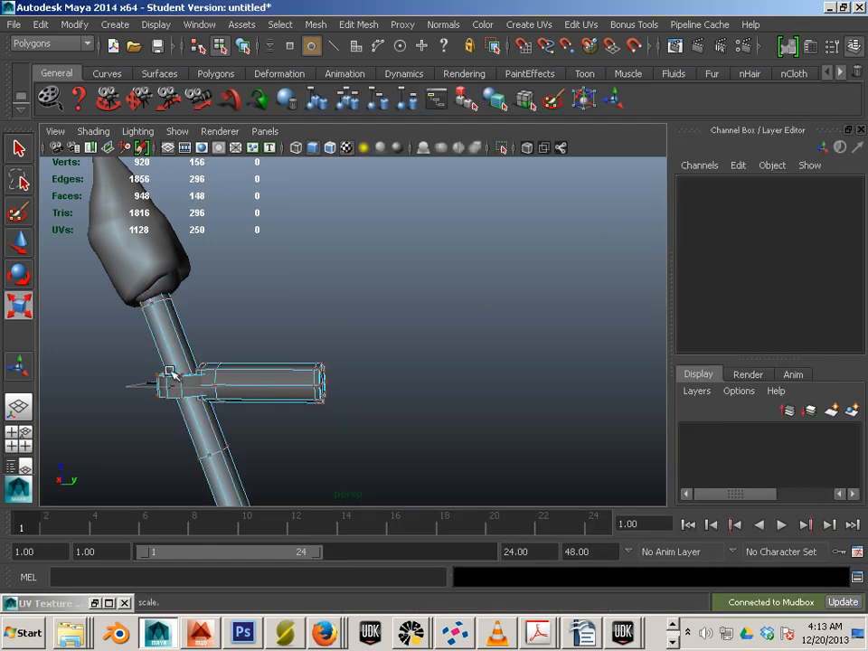
{"action": "left_click_drag", "start_coordinate": [150, 292], "coordinate": [184, 308], "text": "alt"}
{"action": "middle_click_drag", "start_coordinate": [184, 308], "coordinate": [302, 287], "text": "alt"}
{"action": "left_click_drag", "start_coordinate": [302, 286], "coordinate": [289, 342], "text": "alt"}
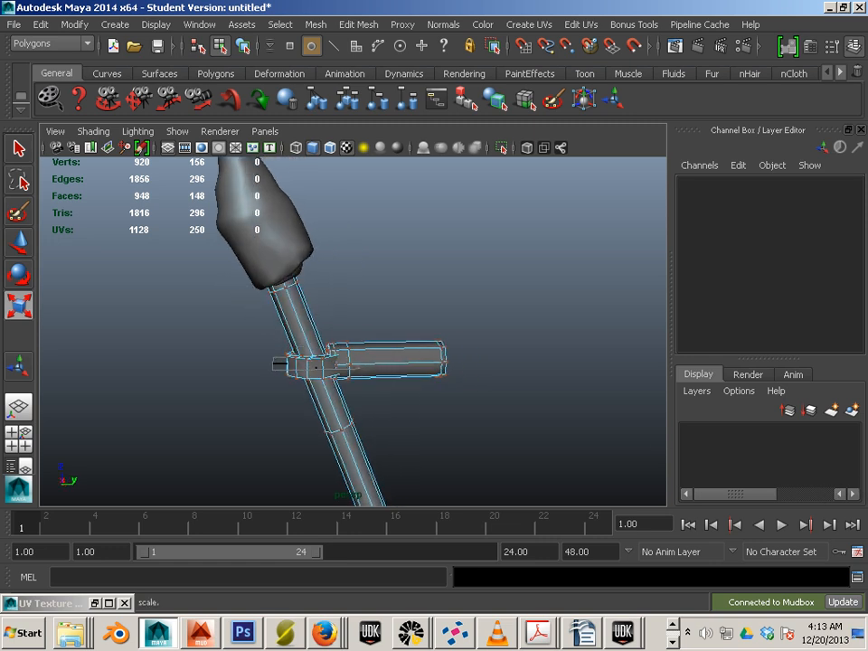
{"action": "key", "text": "alt+Tab"}
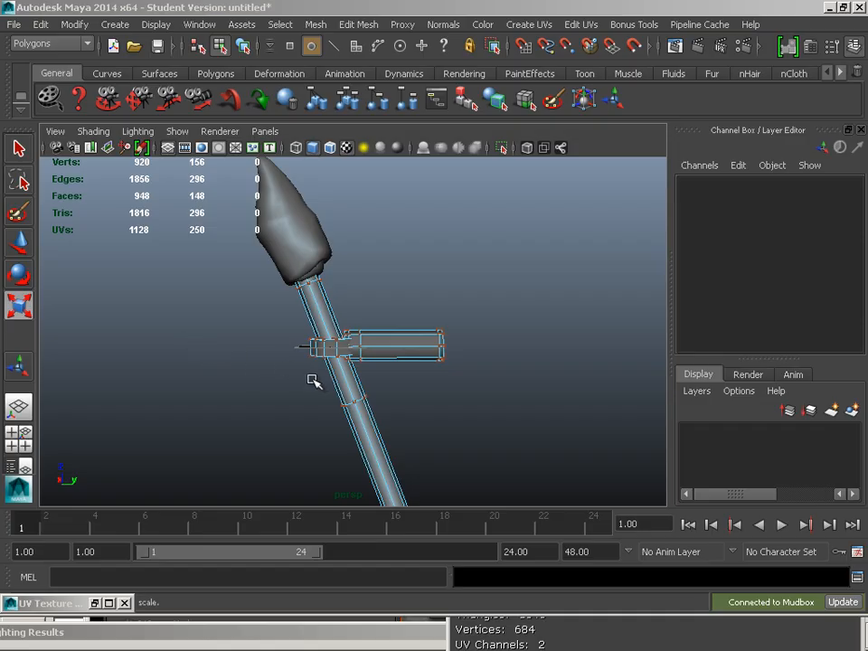
{"action": "middle_click_drag", "start_coordinate": [313, 362], "coordinate": [254, 324], "text": "alt"}
{"action": "left_click_drag", "start_coordinate": [254, 324], "coordinate": [255, 355], "text": "alt"}
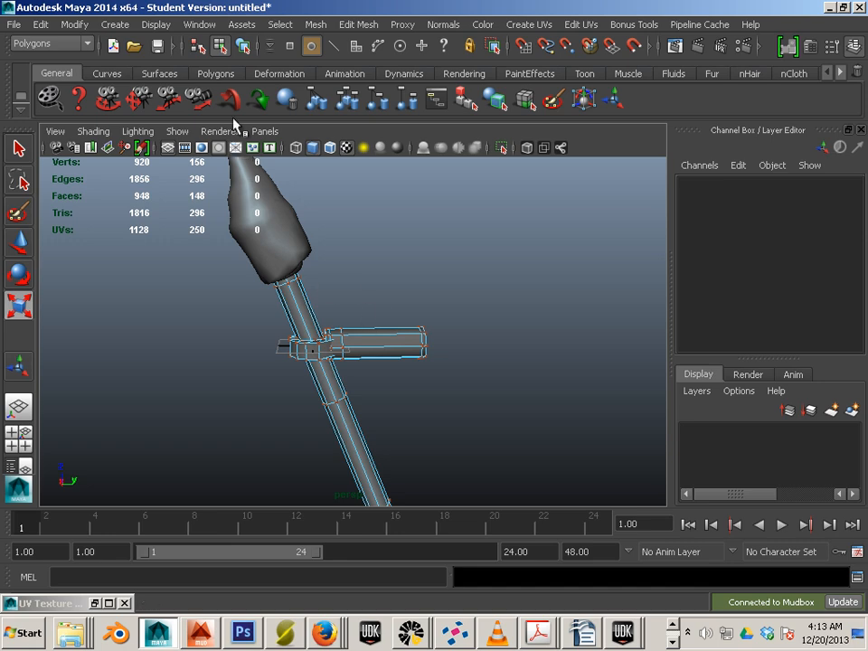
- Open Hypershade over the viewport and delete the extra Lambert materials besides the default lambert1
{"action": "left_click", "coordinate": [199, 24]}
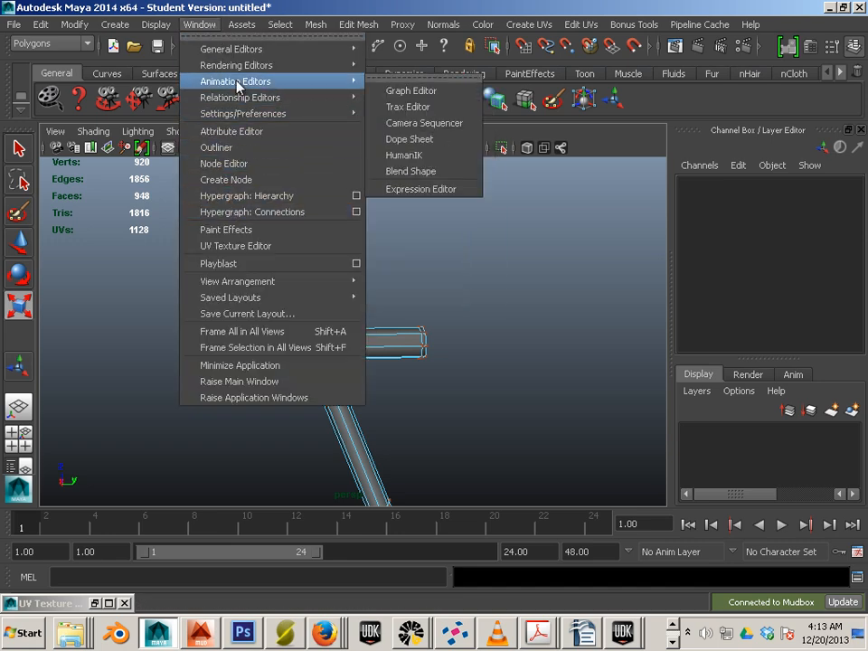
{"action": "mouse_move", "coordinate": [239, 71]}
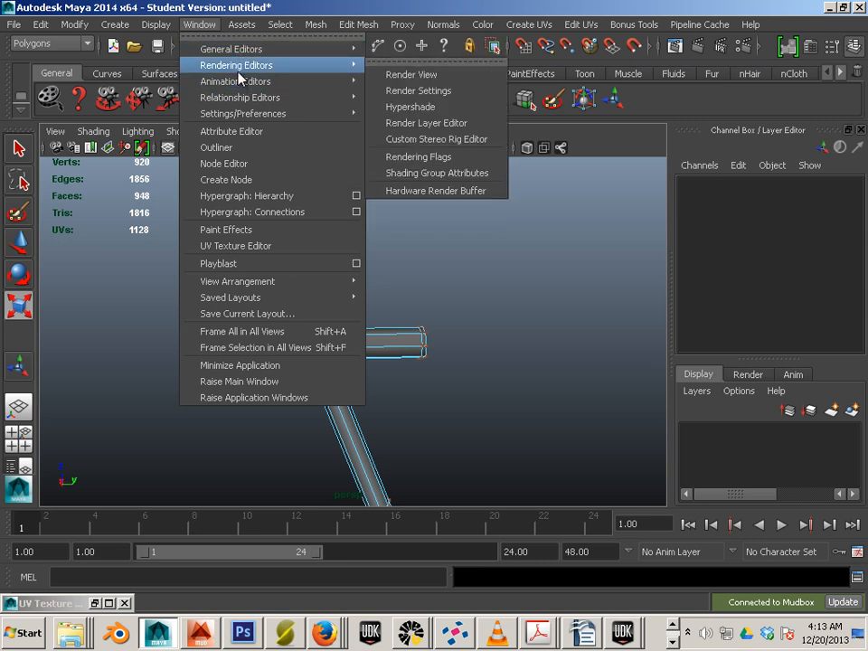
{"action": "left_click", "coordinate": [476, 107]}
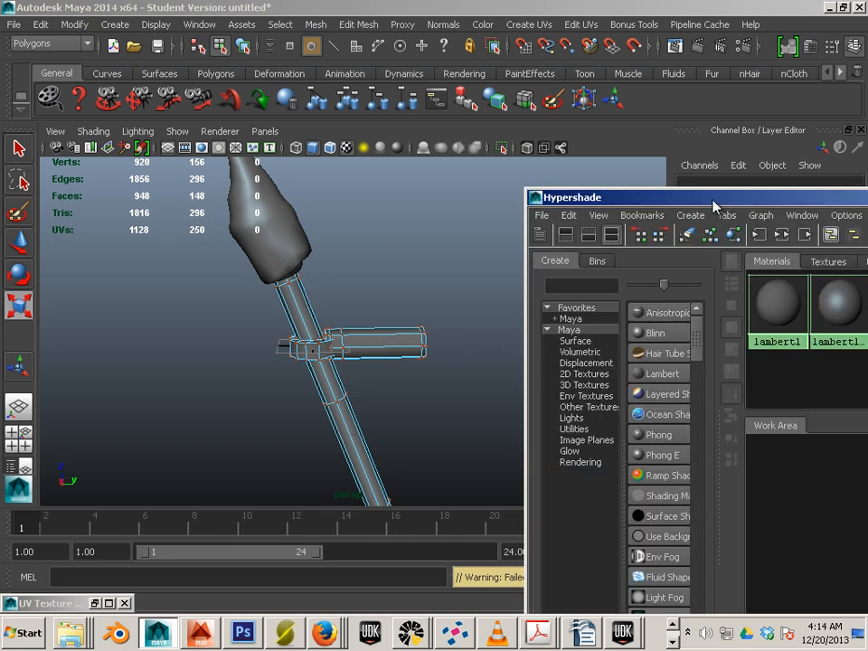
{"action": "left_click_drag", "start_coordinate": [714, 201], "coordinate": [309, 103]}
{"action": "left_click_drag", "start_coordinate": [521, 292], "coordinate": [349, 208]}
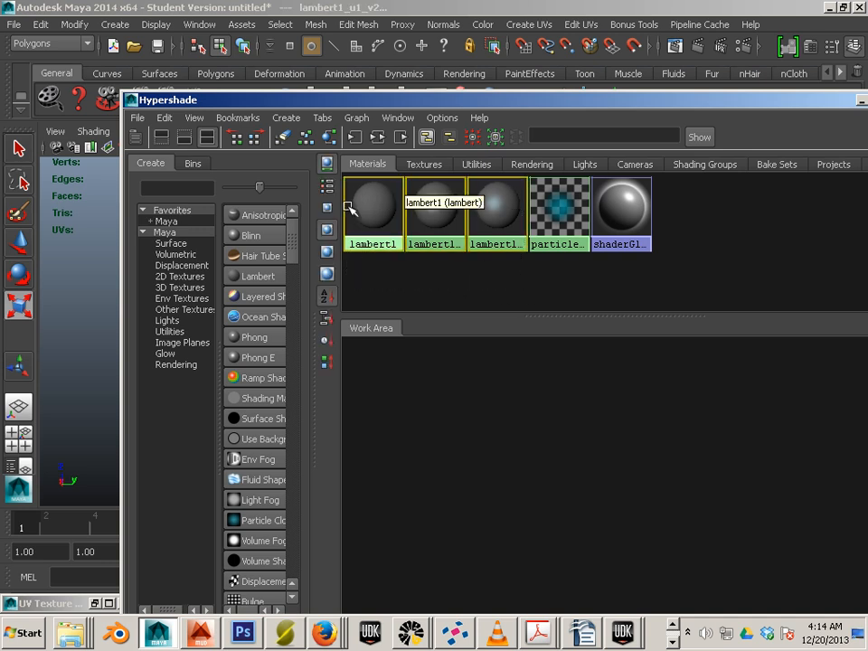
{"action": "key", "text": "Delete"}
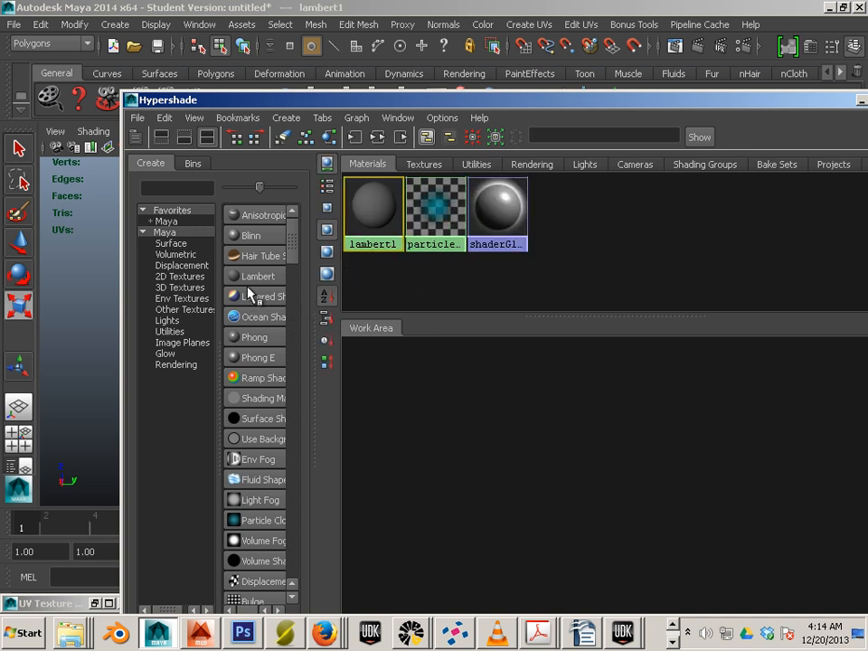
- Create four new Lambert materials in Hypershade
{"action": "left_click", "coordinate": [251, 278]}
{"action": "left_click", "coordinate": [251, 279]}
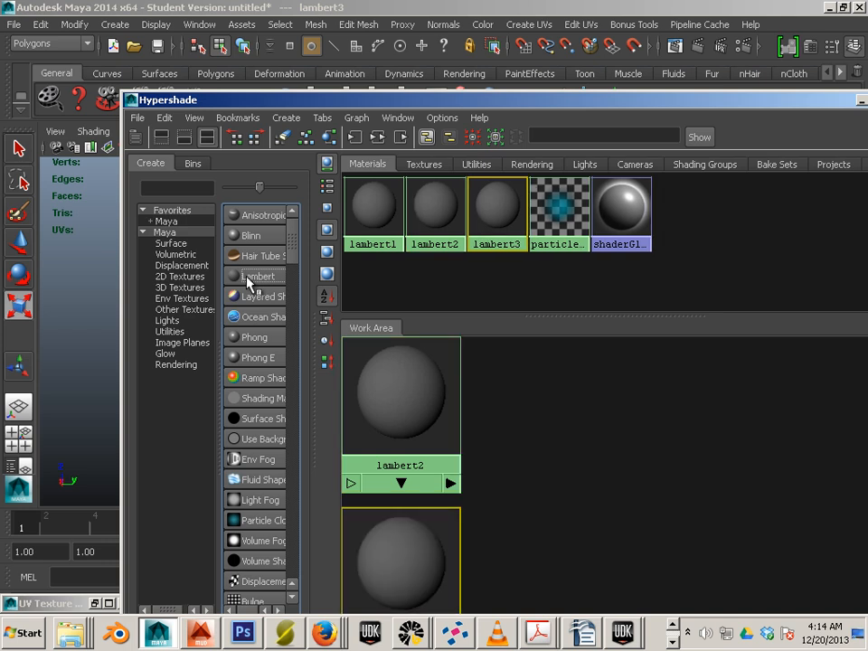
{"action": "left_click", "coordinate": [251, 278]}
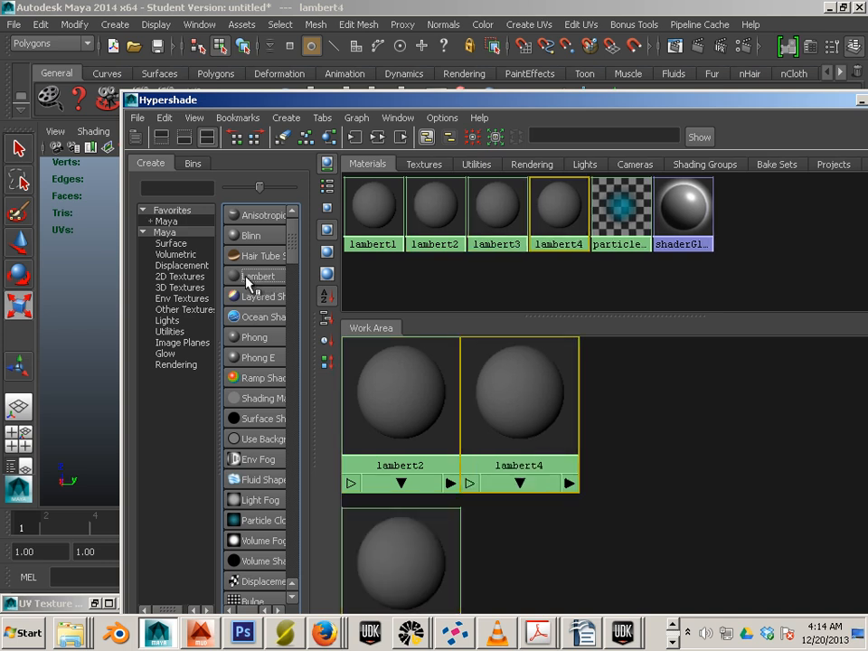
{"action": "left_click", "coordinate": [252, 278]}
- Move Hypershade clear of the Channel Box, then rename lambert2 as wood and lambert3 as brass
{"action": "left_click", "coordinate": [432, 250]}
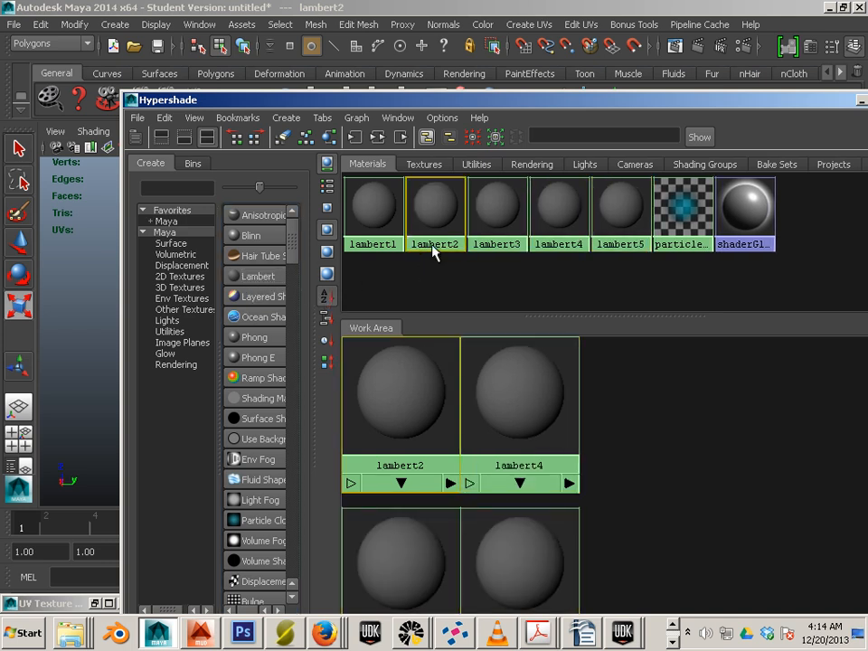
{"action": "left_click_drag", "start_coordinate": [578, 103], "coordinate": [461, 335]}
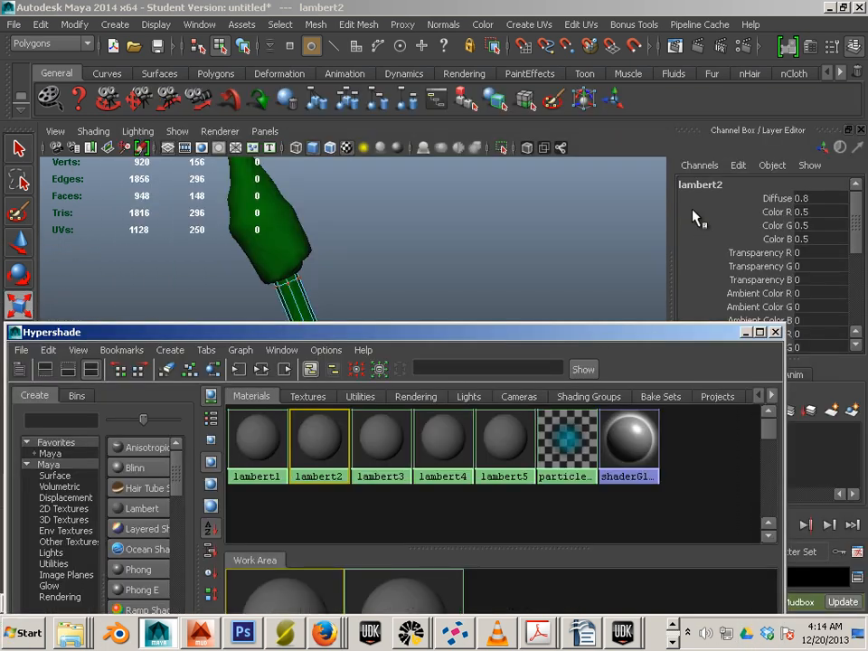
{"action": "left_click", "coordinate": [705, 184]}
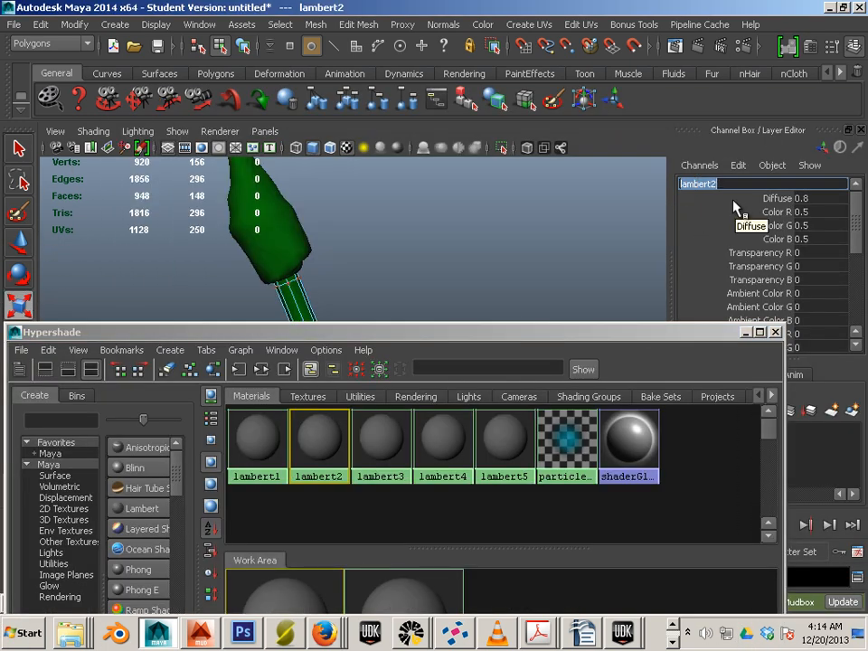
{"action": "type", "text": "wood"}
{"action": "key", "text": "Return"}
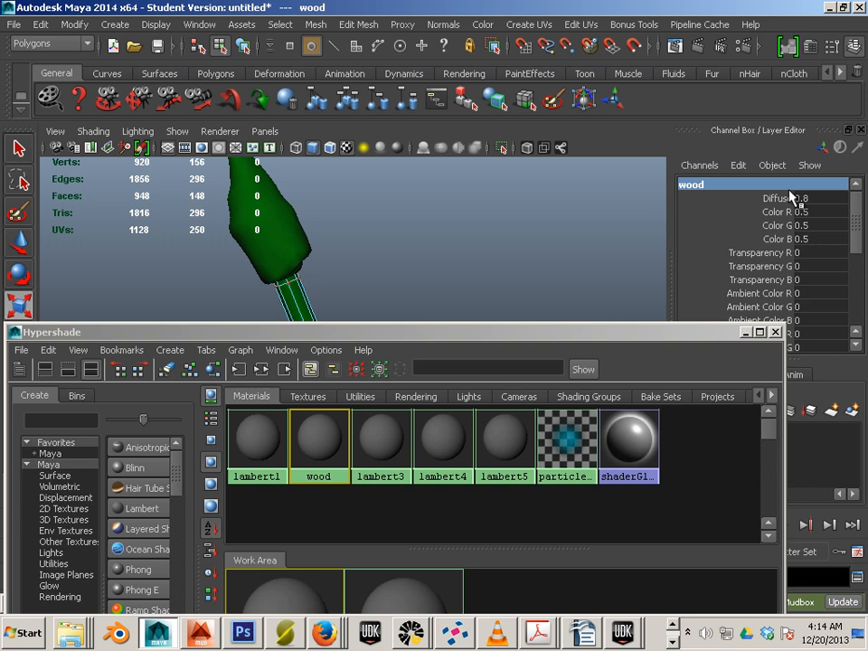
{"action": "left_click", "coordinate": [371, 443]}
{"action": "left_click", "coordinate": [703, 185]}
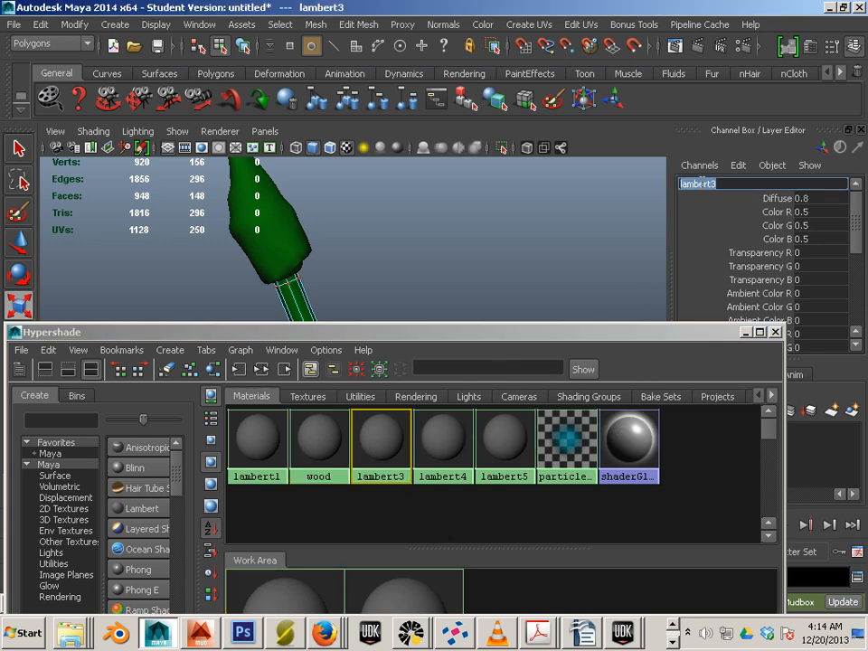
{"action": "type", "text": "brass"}
{"action": "key", "text": "Return"}
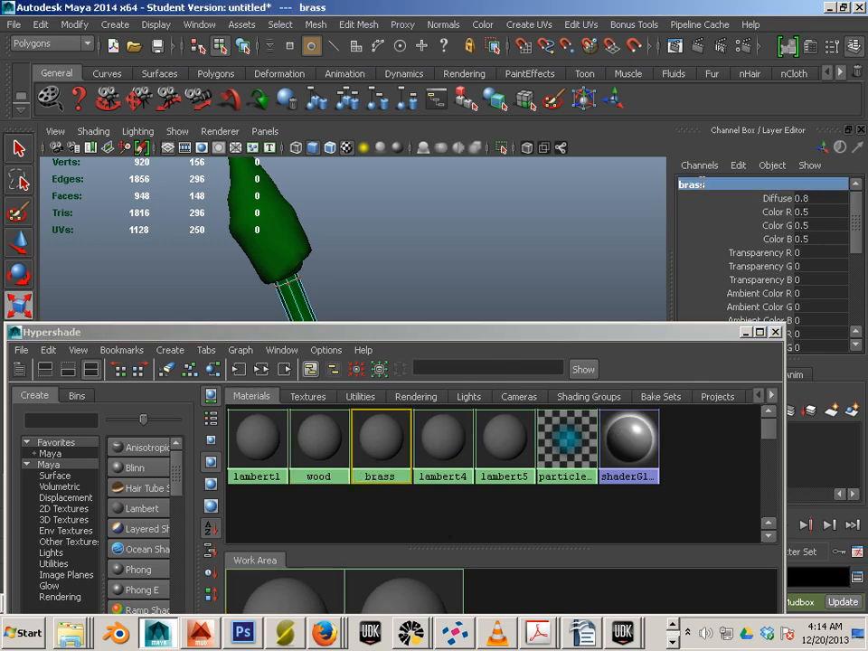
- Rename lambert4 as embers and lambert5 as flame
{"action": "left_click", "coordinate": [442, 459]}
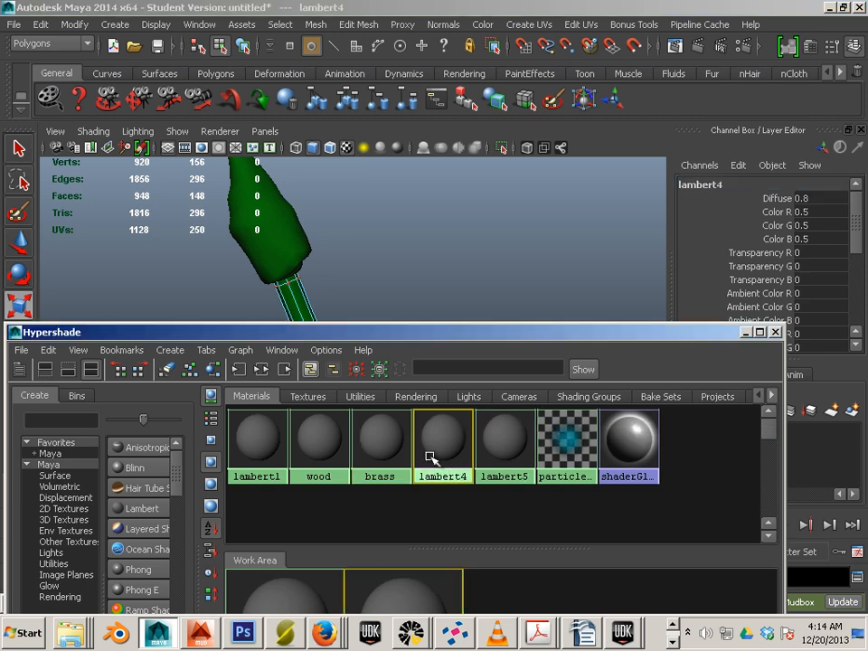
{"action": "left_click", "coordinate": [696, 185]}
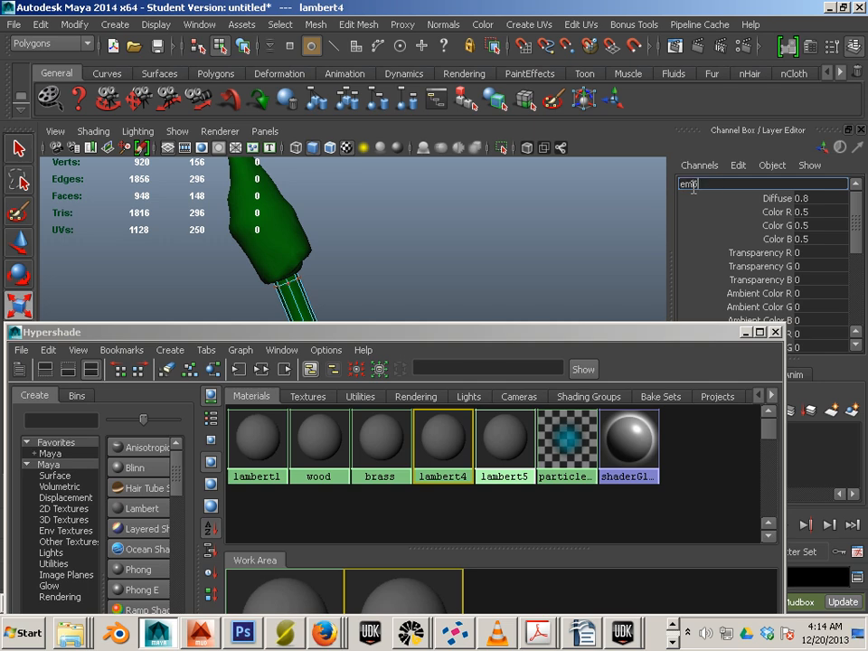
{"action": "type", "text": "embers"}
{"action": "key", "text": "Return"}
{"action": "left_click", "coordinate": [507, 468]}
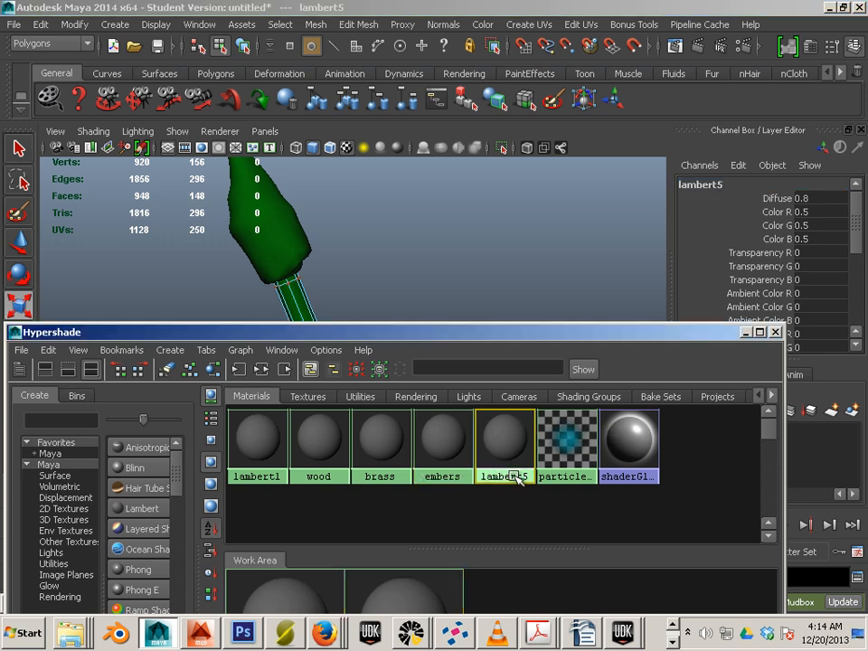
{"action": "left_click", "coordinate": [696, 186]}
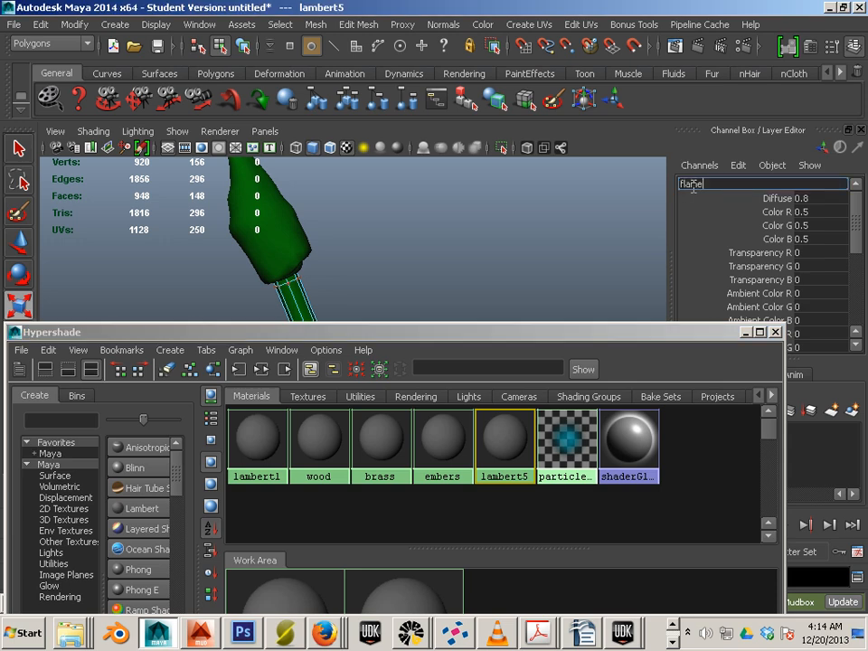
{"action": "type", "text": "flame"}
{"action": "key", "text": "Return"}
- Set the flame material's color to pure red and the embers material's color to orange, about RGB 1, 0.486, 0
{"action": "double_click", "coordinate": [508, 452]}
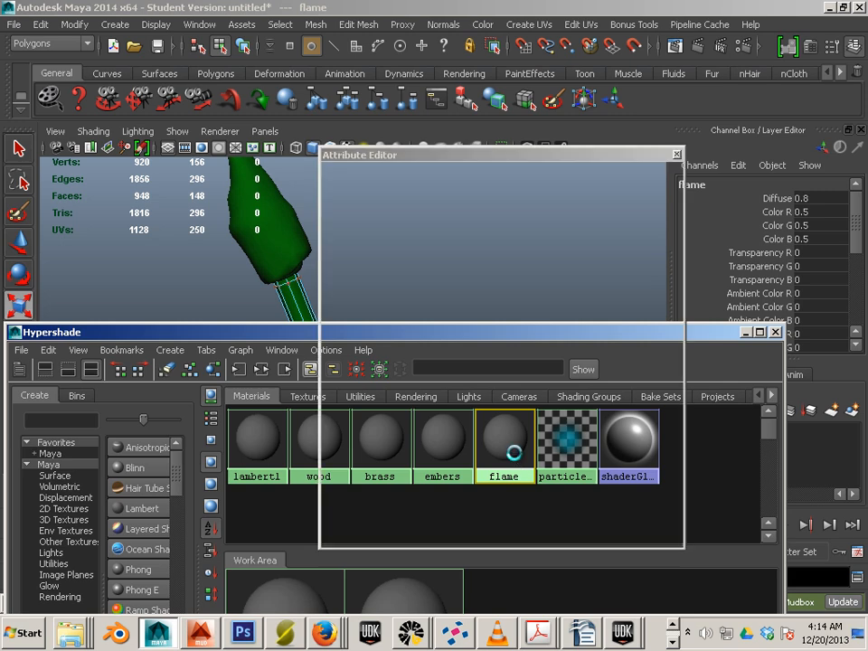
{"action": "left_click", "coordinate": [502, 397]}
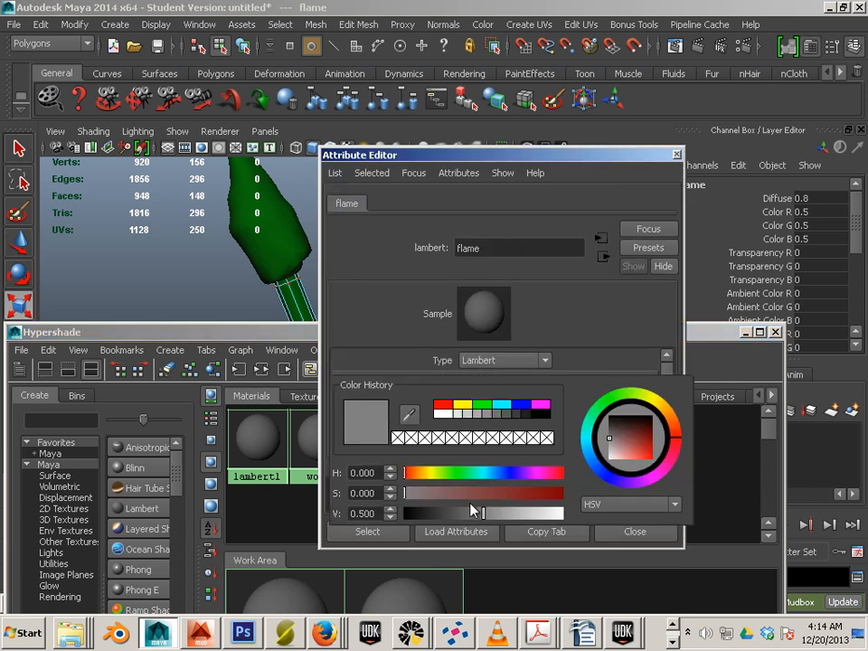
{"action": "left_click", "coordinate": [443, 405]}
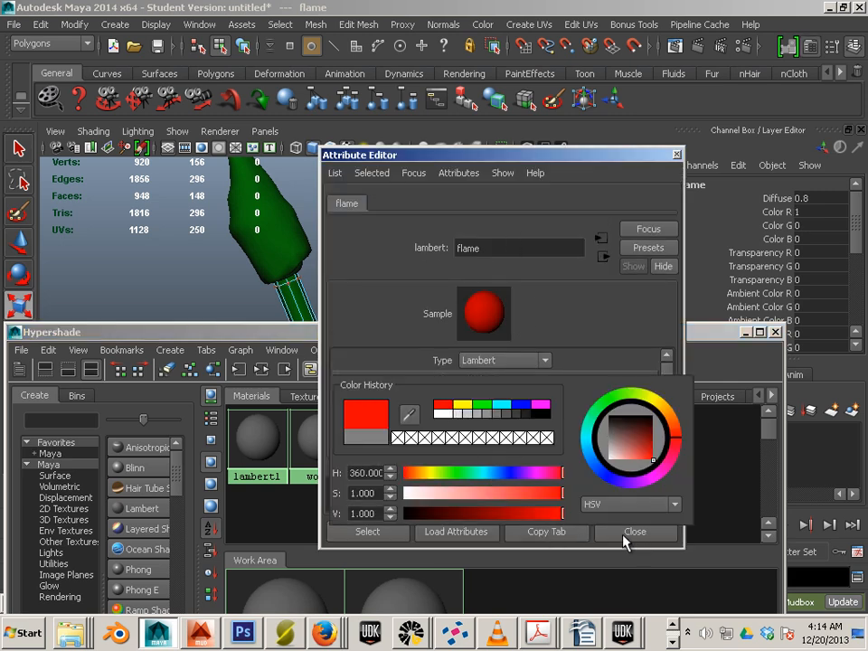
{"action": "left_click", "coordinate": [636, 533]}
{"action": "left_click", "coordinate": [439, 447]}
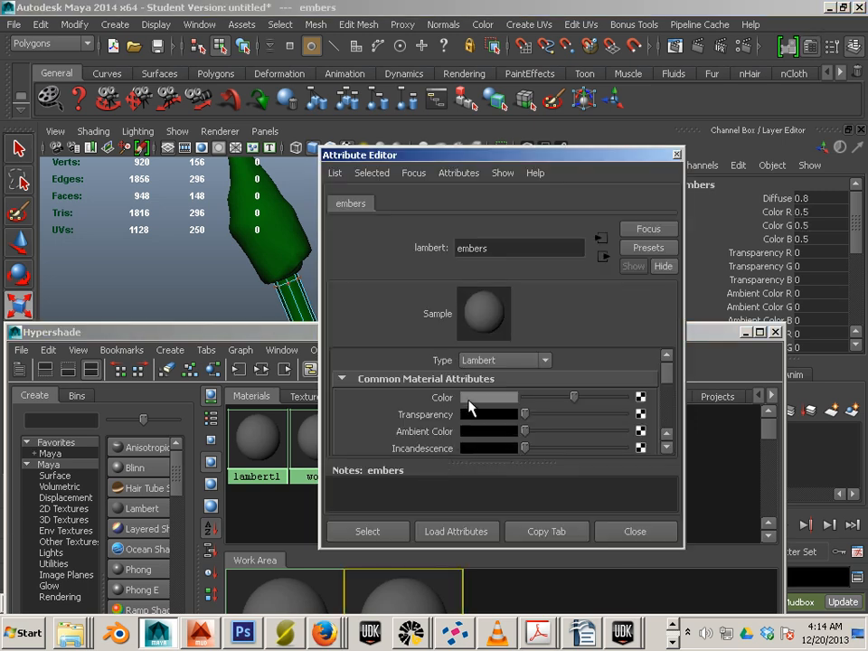
{"action": "left_click", "coordinate": [466, 399]}
{"action": "left_click", "coordinate": [421, 363]}
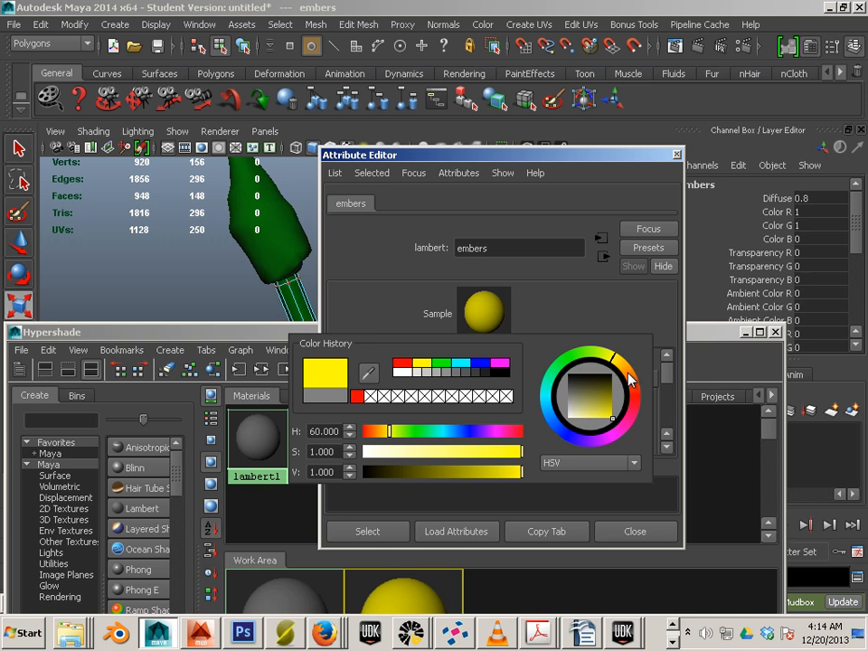
{"action": "left_click_drag", "start_coordinate": [630, 378], "coordinate": [630, 383]}
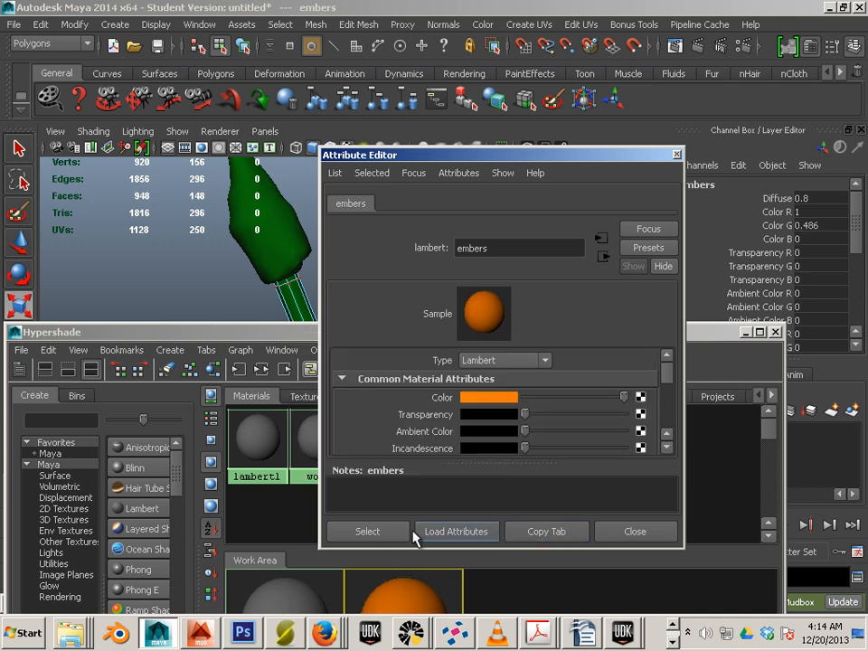
{"action": "left_click", "coordinate": [617, 532]}
- Set the brass material's color to pure yellow and the wood material's color to dark brown, about RGB 0.392, 0.216, 0.115
{"action": "double_click", "coordinate": [379, 441]}
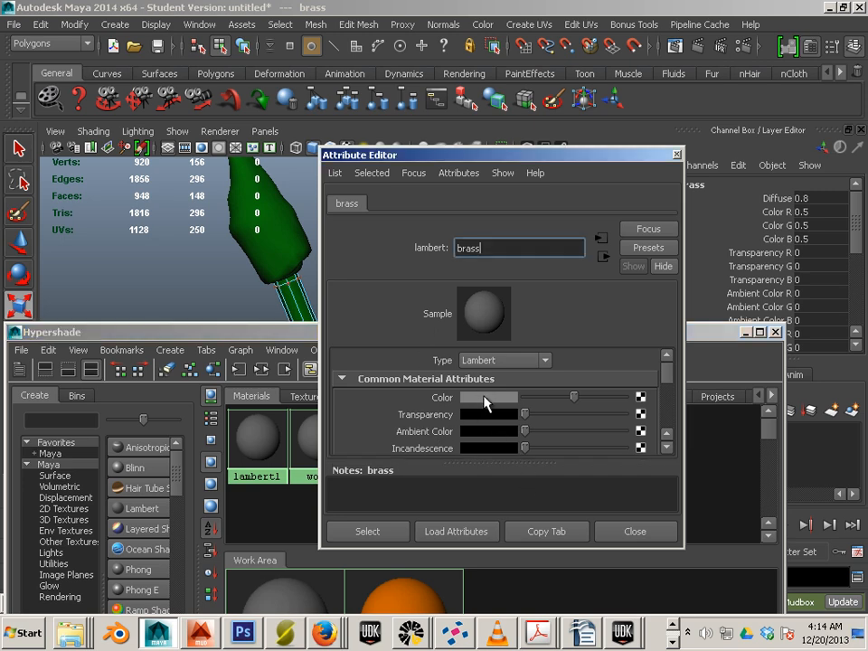
{"action": "left_click", "coordinate": [488, 397]}
{"action": "left_click", "coordinate": [438, 355]}
{"action": "left_click", "coordinate": [634, 532]}
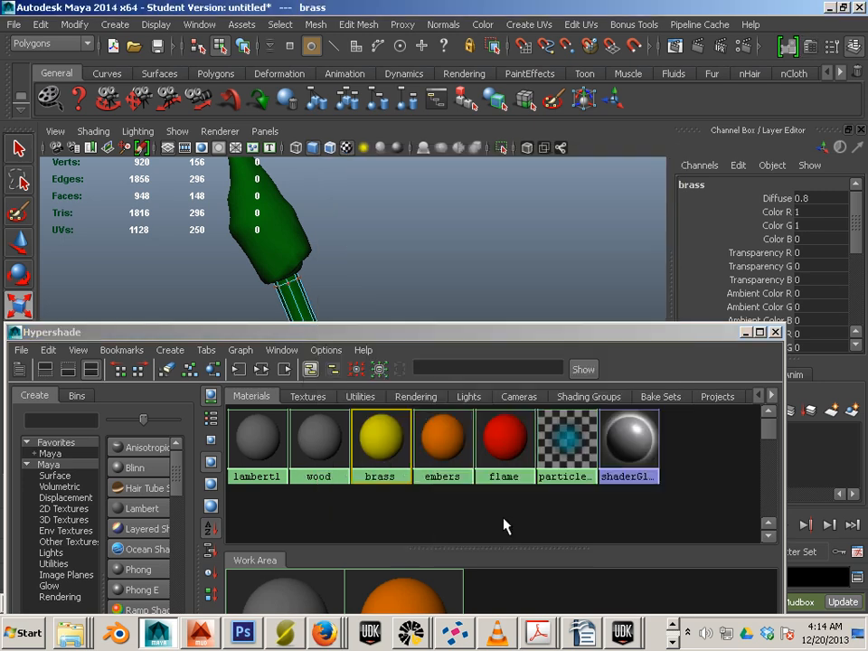
{"action": "double_click", "coordinate": [309, 457]}
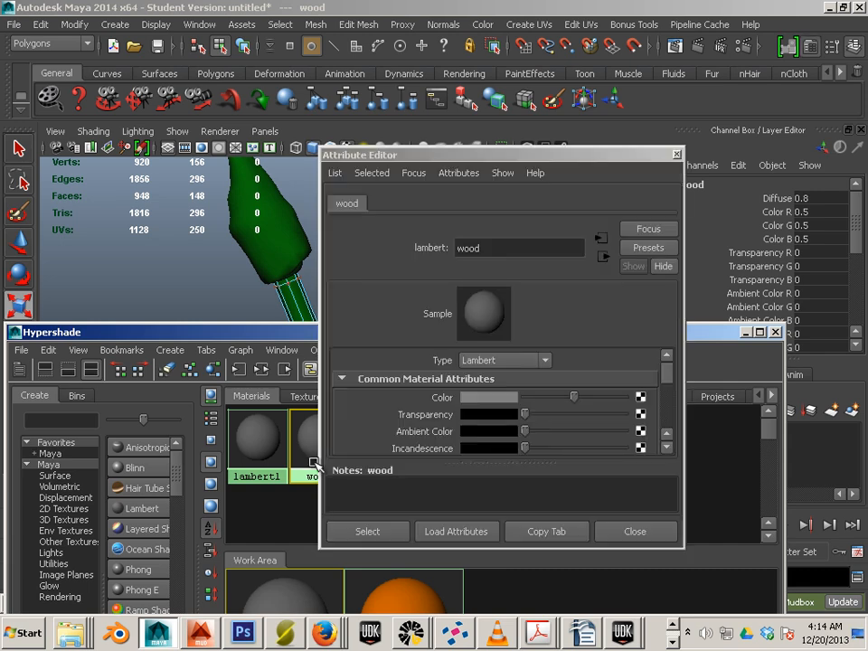
{"action": "left_click", "coordinate": [480, 397]}
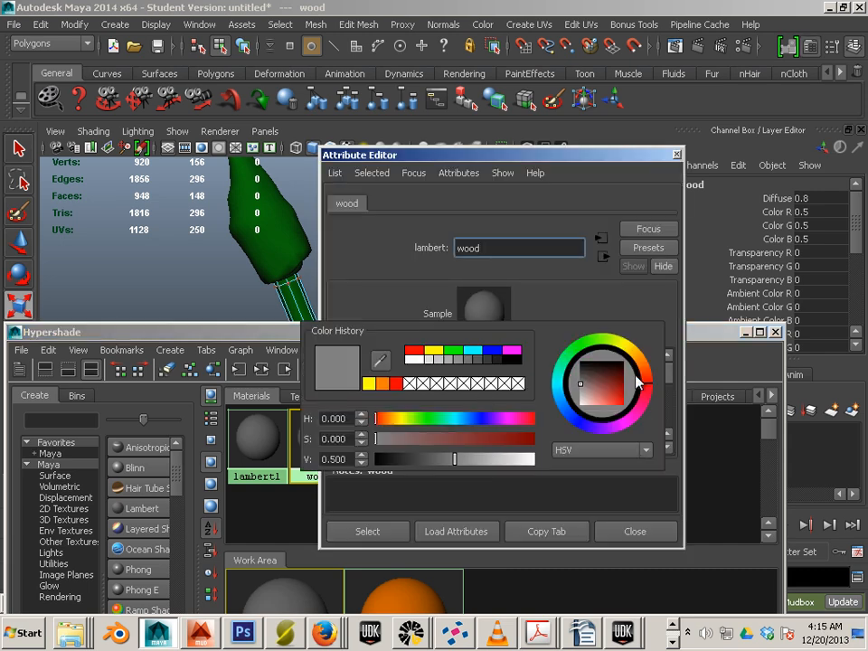
{"action": "left_click_drag", "start_coordinate": [636, 381], "coordinate": [611, 380]}
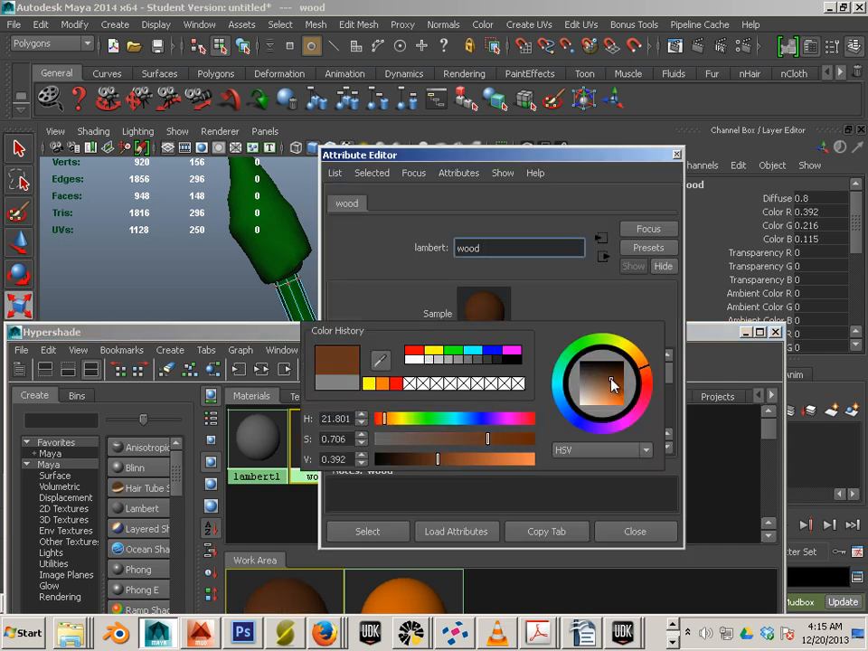
{"action": "left_click", "coordinate": [634, 531]}
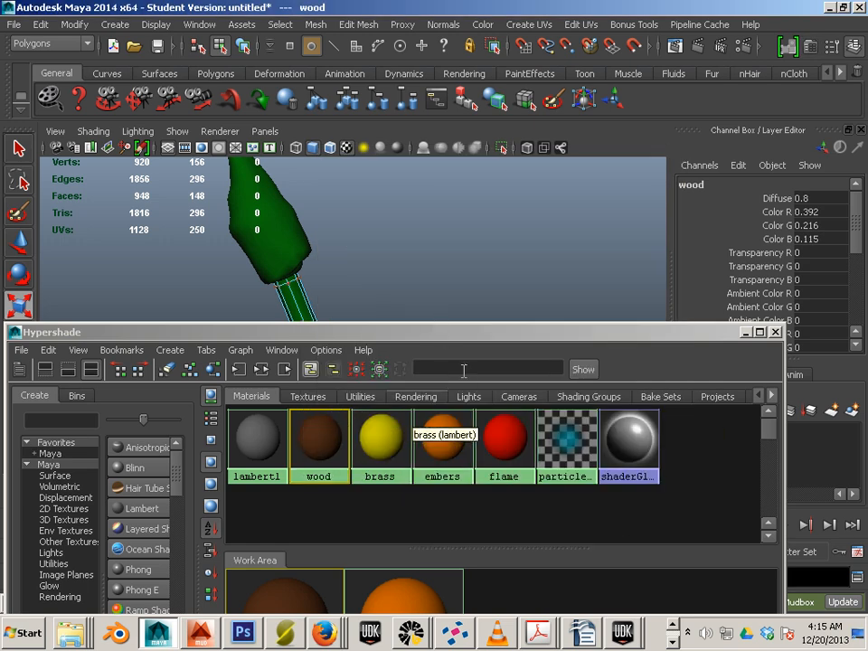
- Assign the wood material to the combined shaft and bracket mesh
{"action": "middle_click_drag", "start_coordinate": [310, 251], "coordinate": [316, 144], "text": "alt"}
{"action": "left_click_drag", "start_coordinate": [330, 190], "coordinate": [323, 244], "text": "alt"}
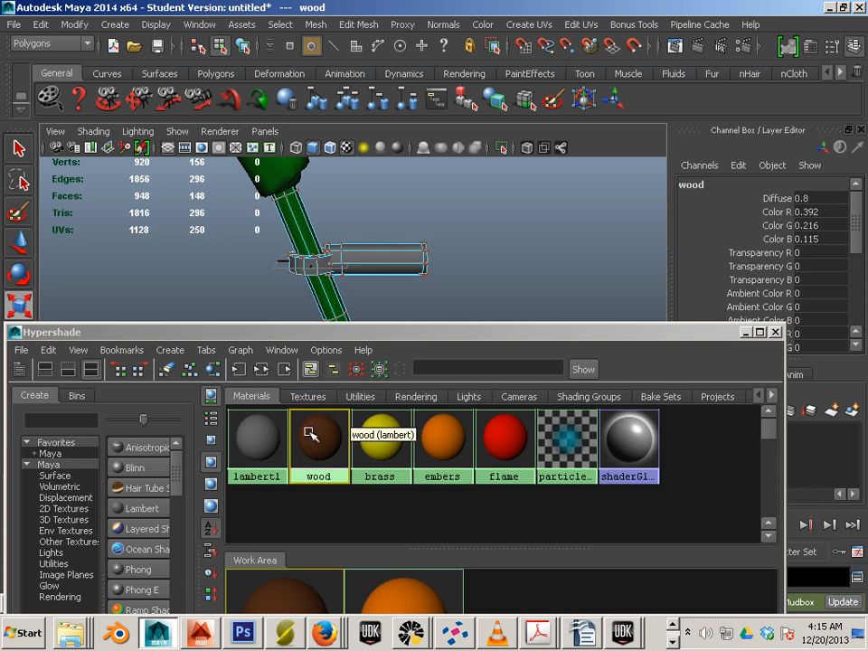
{"action": "middle_click_drag", "start_coordinate": [321, 438], "coordinate": [322, 316]}
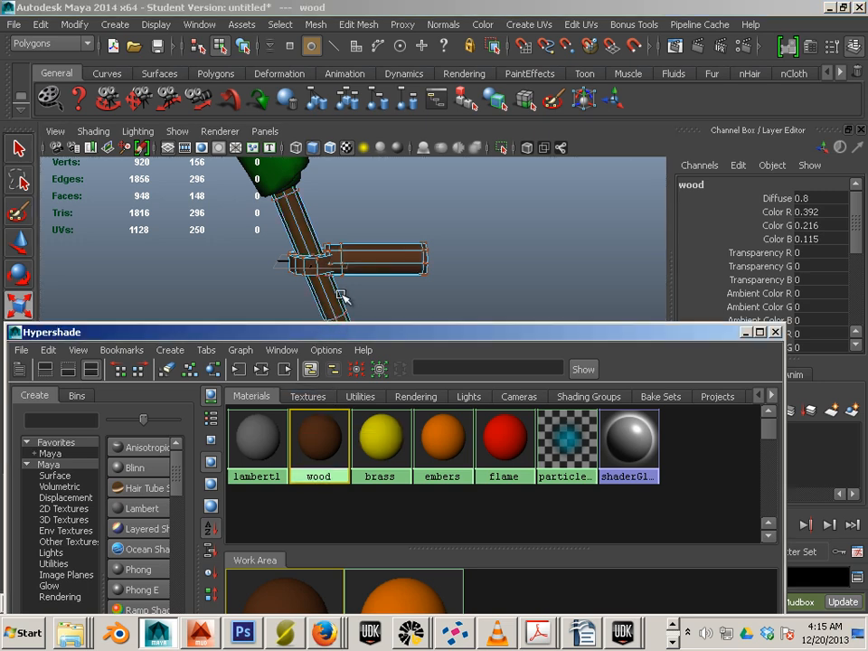
- Switch the shaft and bracket mesh to face selection and start selecting the faces of the bracket arm
{"action": "mouse_move", "coordinate": [341, 295]}
{"action": "left_mouse_down", "text": "alt"}
{"action": "mouse_move", "coordinate": [300, 252]}
{"action": "mouse_move", "coordinate": [345, 287]}
{"action": "left_mouse_up", "text": "alt"}
{"action": "right_click_drag", "start_coordinate": [353, 264], "coordinate": [351, 303]}
{"action": "left_click", "coordinate": [359, 258]}
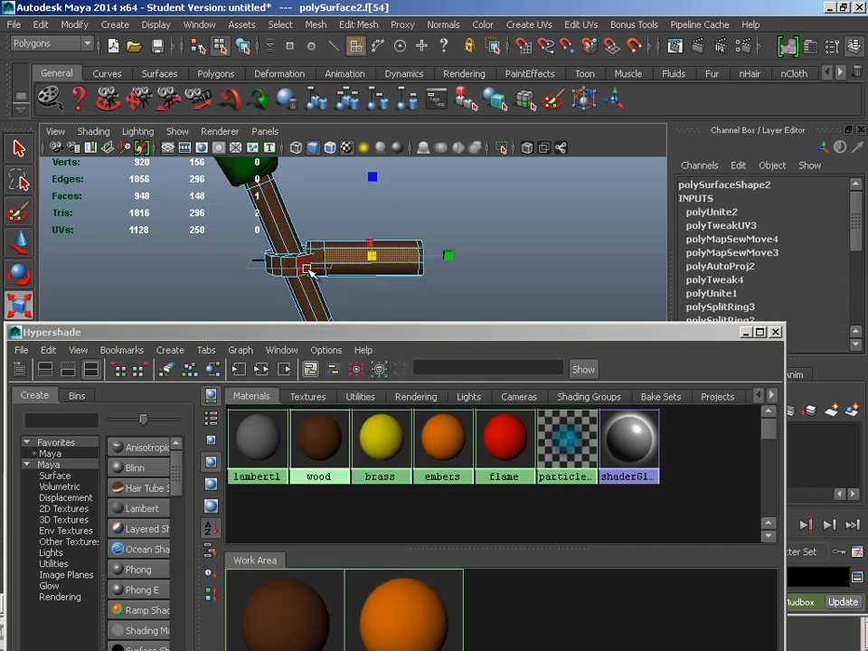
- Extend the face selection to the entire wall bracket holding the torch and assign the brass material to it
{"action": "left_click_drag", "start_coordinate": [207, 290], "coordinate": [348, 296], "text": "alt"}
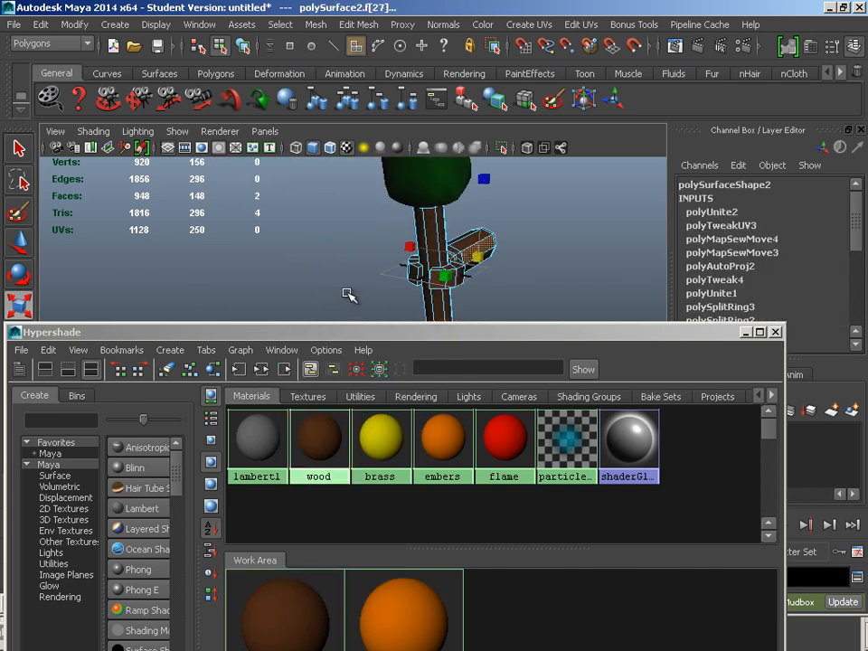
{"action": "left_click", "coordinate": [417, 276], "text": "shift"}
{"action": "left_click", "coordinate": [411, 281], "text": "shift"}
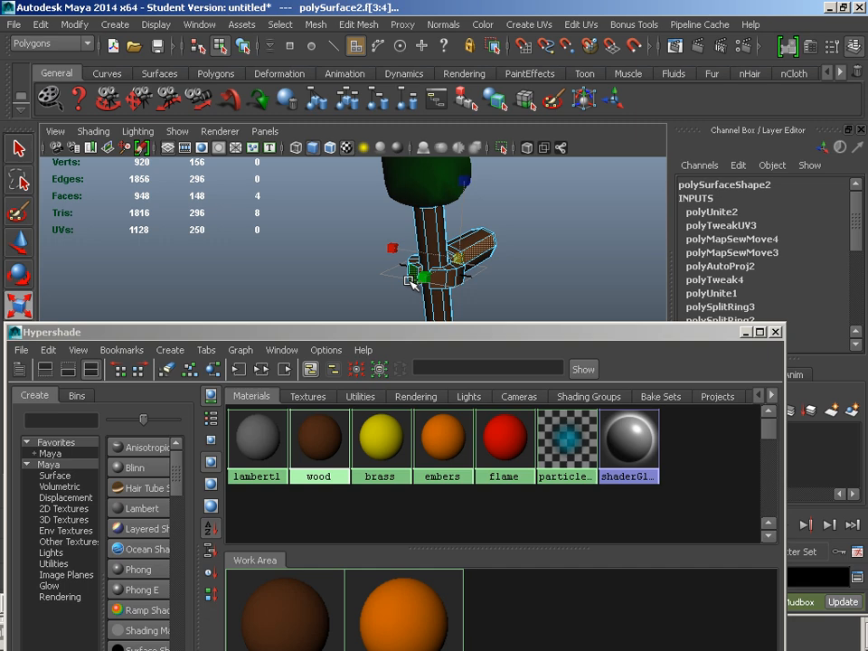
{"action": "right_click", "coordinate": [473, 265], "text": "ctrl"}
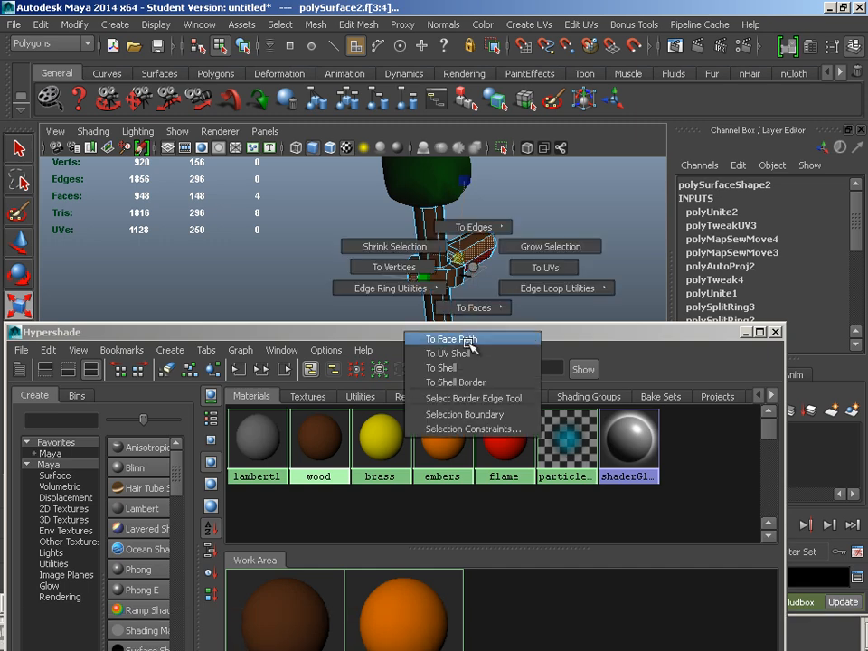
{"action": "right_click_drag", "start_coordinate": [469, 351], "coordinate": [467, 355], "text": "ctrl"}
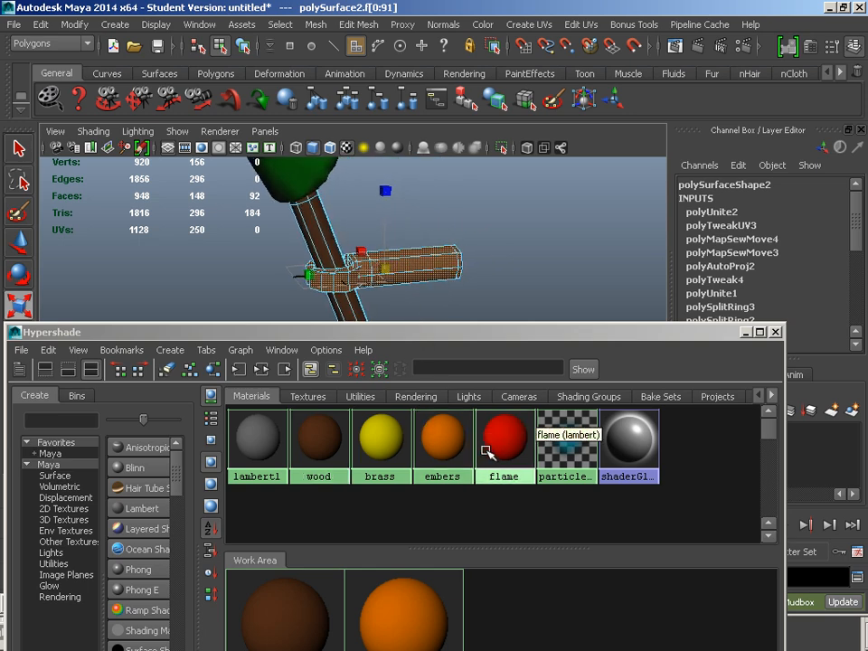
{"action": "middle_click_drag", "start_coordinate": [384, 446], "coordinate": [384, 304]}
{"action": "left_click_drag", "start_coordinate": [384, 304], "coordinate": [390, 321], "text": "alt"}
- Assign the flame material to the outer flame mesh and the embers material to the sphere beneath it
{"action": "middle_click_drag", "start_coordinate": [493, 441], "coordinate": [366, 294]}
{"action": "right_click_drag", "start_coordinate": [366, 294], "coordinate": [445, 332], "text": "alt"}
{"action": "middle_click_drag", "start_coordinate": [437, 438], "coordinate": [306, 177]}
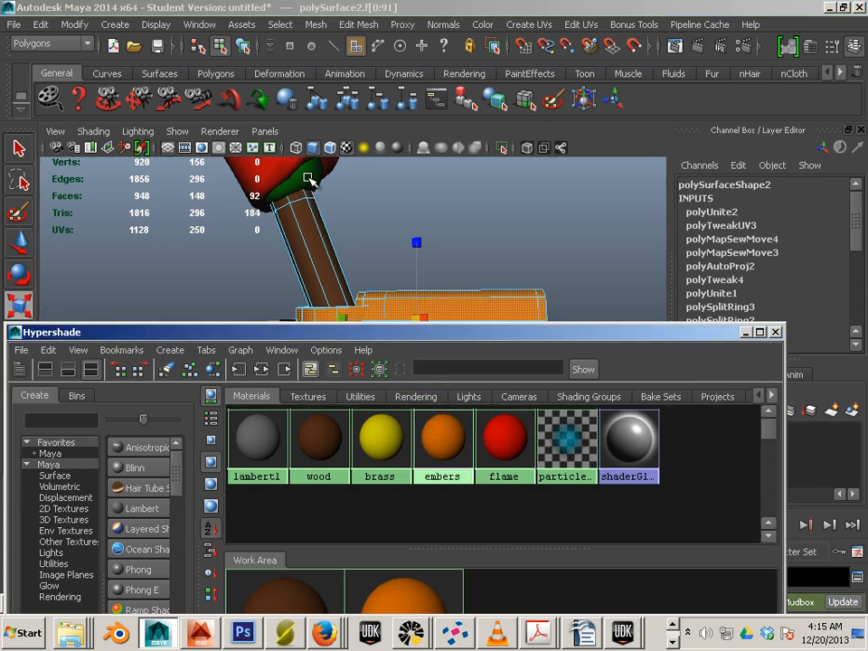
{"action": "left_click", "coordinate": [339, 207]}
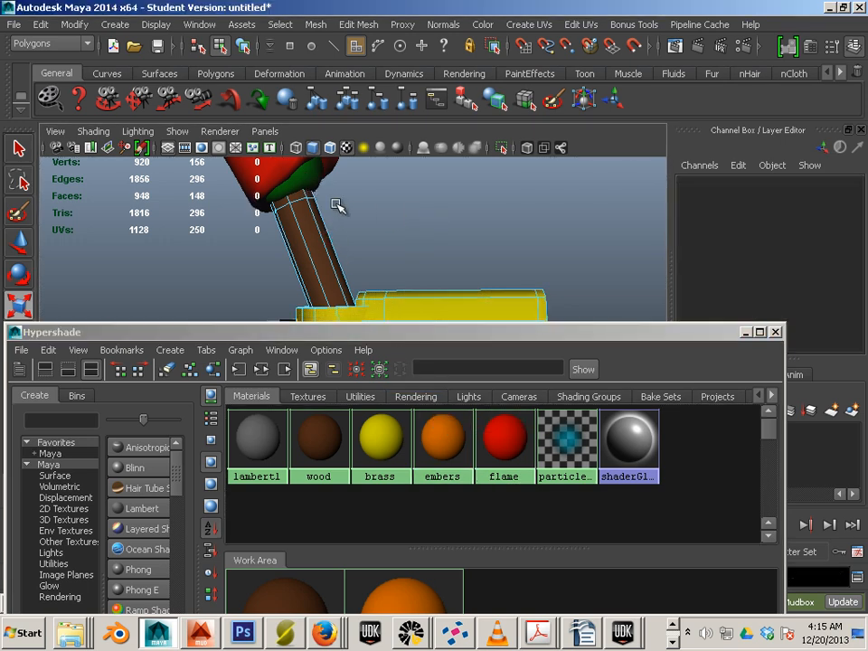
{"action": "left_click", "coordinate": [306, 179]}
{"action": "right_click_drag", "start_coordinate": [314, 177], "coordinate": [374, 159]}
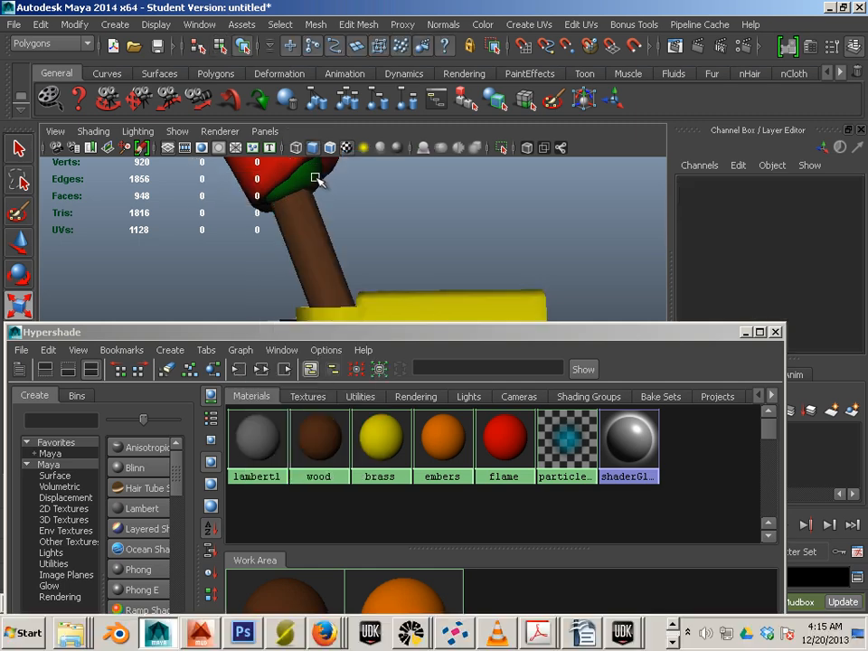
{"action": "left_click", "coordinate": [316, 178]}
{"action": "middle_click_drag", "start_coordinate": [449, 437], "coordinate": [307, 177]}
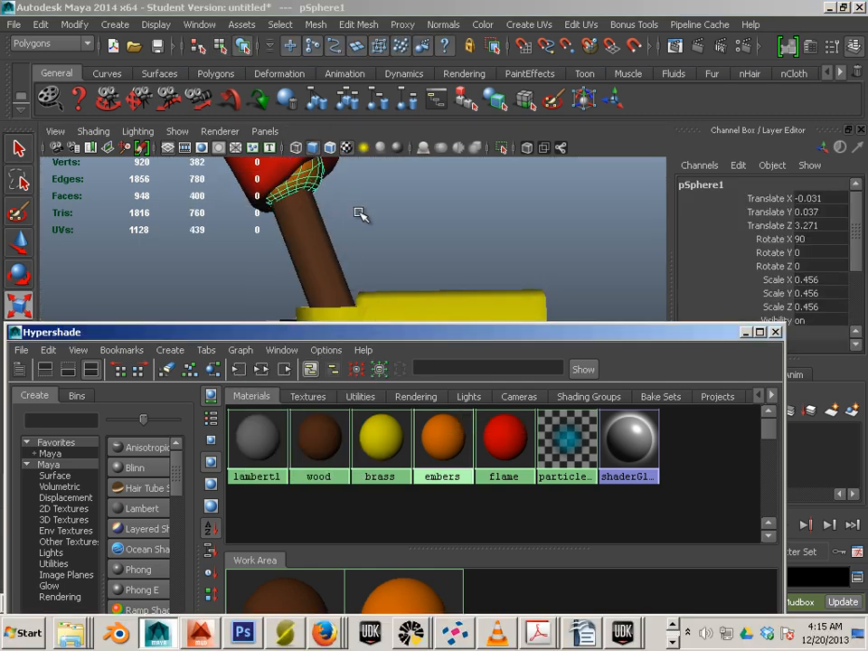
{"action": "left_click", "coordinate": [452, 250]}
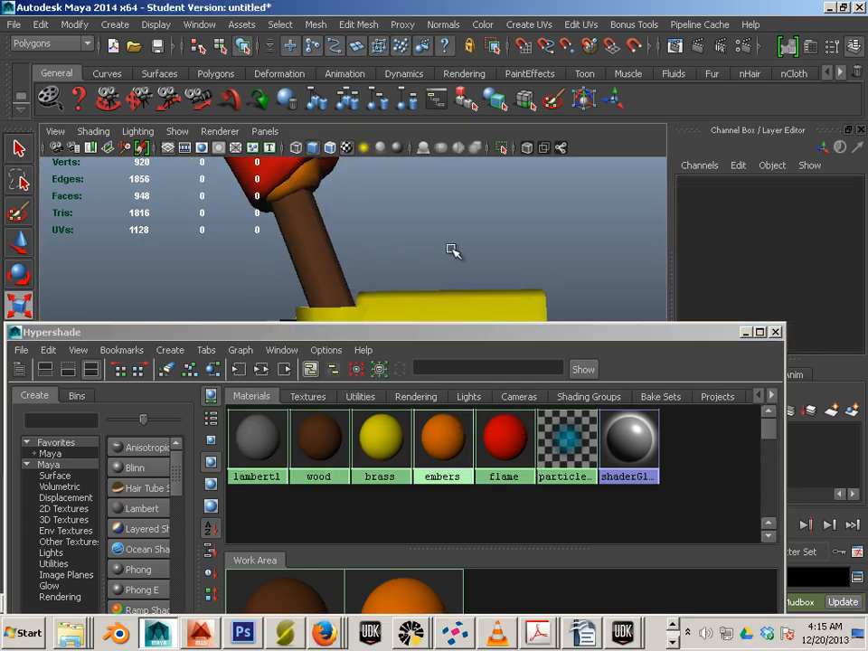
- Minimise the Hypershade and select the handle-and-bracket mesh, the embers sphere and the flame mesh together
{"action": "left_click", "coordinate": [743, 332]}
{"action": "left_click_drag", "start_coordinate": [565, 283], "coordinate": [366, 285], "text": "alt"}
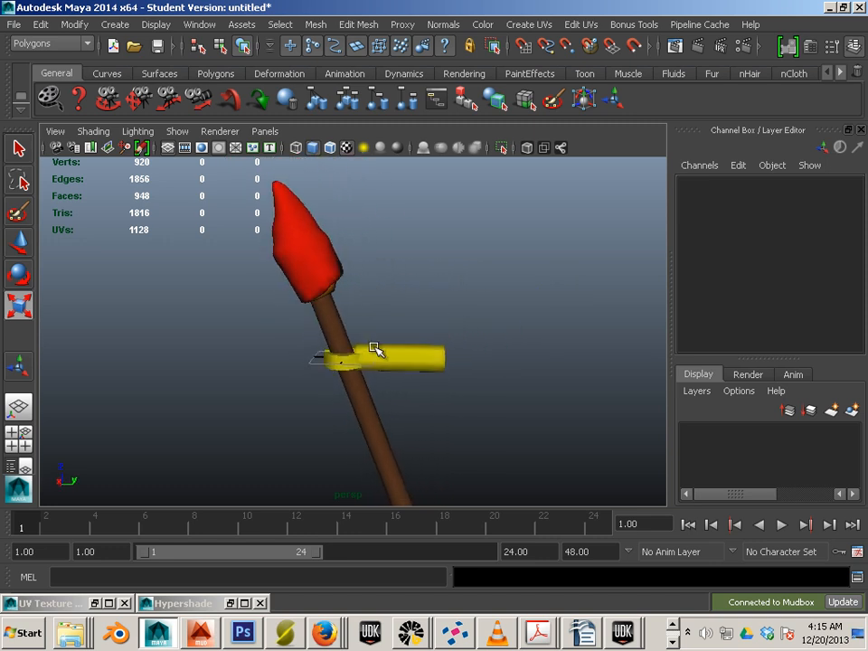
{"action": "left_click", "coordinate": [396, 356]}
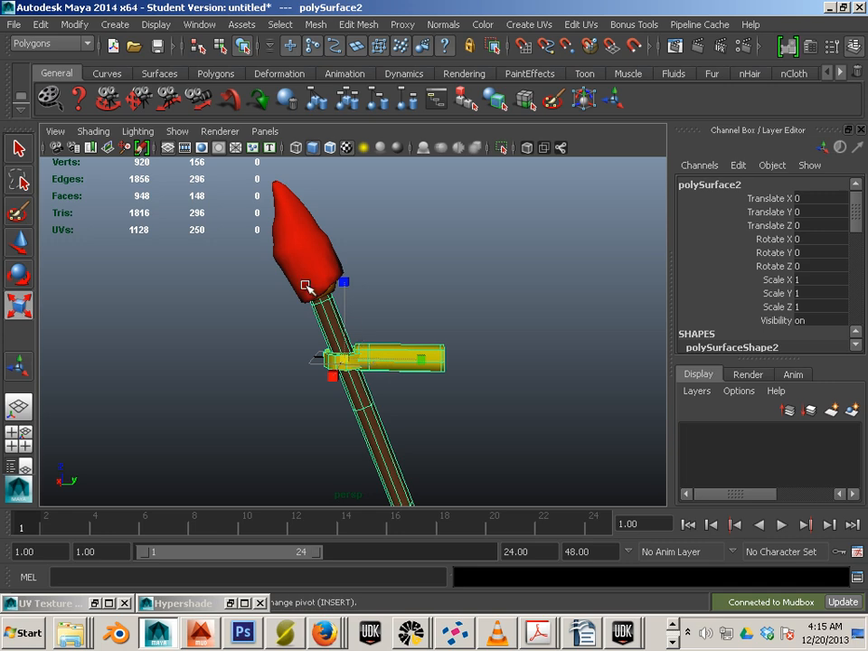
{"action": "right_click_drag", "start_coordinate": [291, 280], "coordinate": [408, 288], "text": "alt"}
{"action": "middle_click_drag", "start_coordinate": [349, 251], "coordinate": [390, 288], "text": "alt"}
{"action": "left_click_drag", "start_coordinate": [390, 288], "coordinate": [355, 279], "text": "alt"}
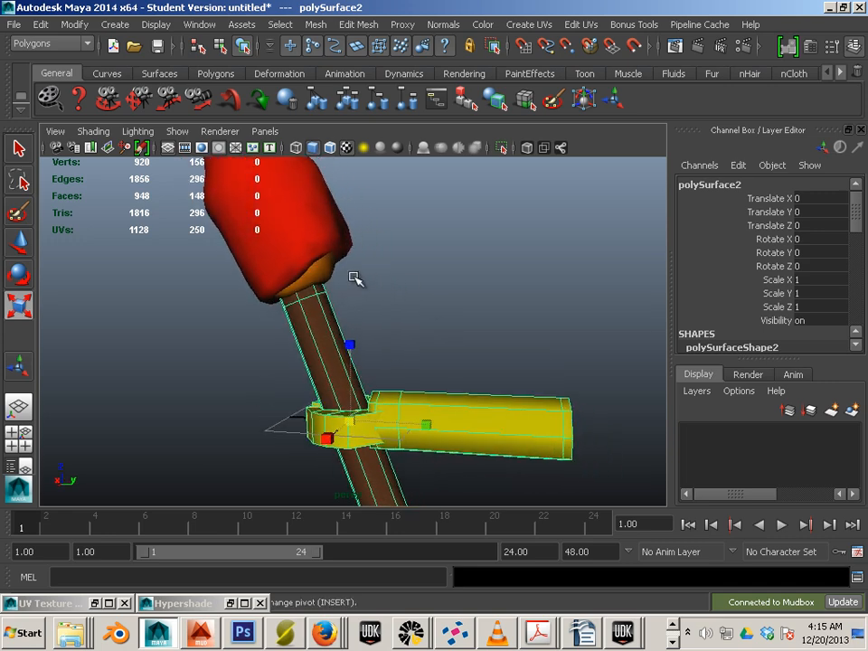
{"action": "left_click", "coordinate": [323, 271], "text": "shift"}
{"action": "left_click", "coordinate": [248, 255], "text": "shift"}
{"action": "right_click_drag", "start_coordinate": [438, 363], "coordinate": [276, 333], "text": "alt"}
{"action": "left_click_drag", "start_coordinate": [275, 333], "coordinate": [352, 333], "text": "alt"}
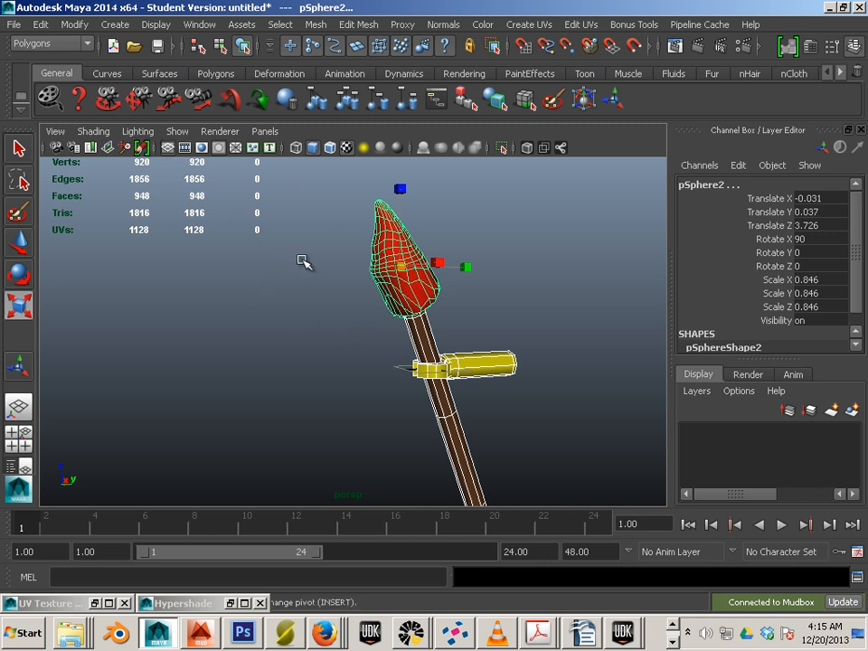
{"action": "left_click", "coordinate": [11, 28]}
{"action": "left_click", "coordinate": [398, 355]}
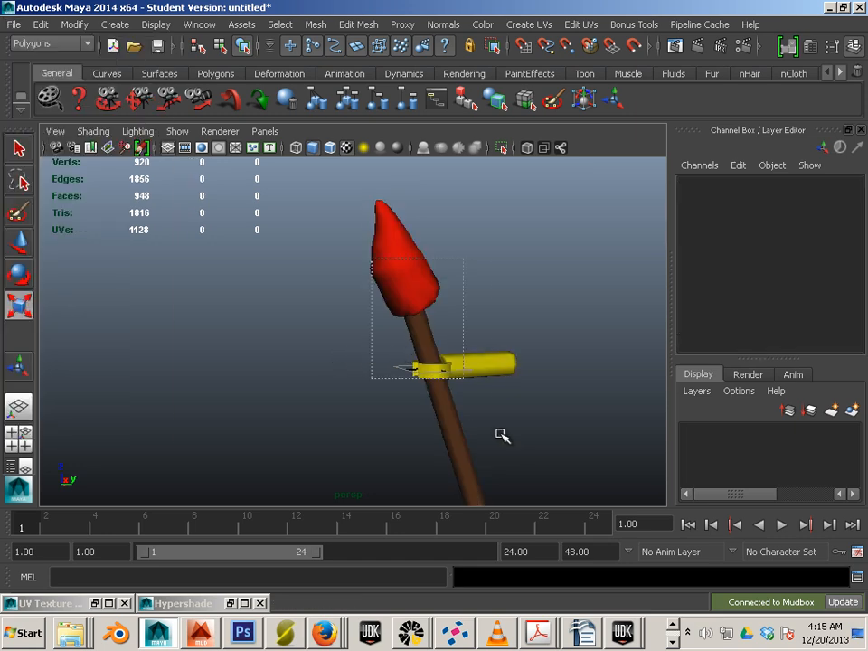
{"action": "key", "text": "ctrl+z"}
- Check the size, line spacing and subdivision settings in the Grid Options
{"action": "left_click", "coordinate": [156, 24]}
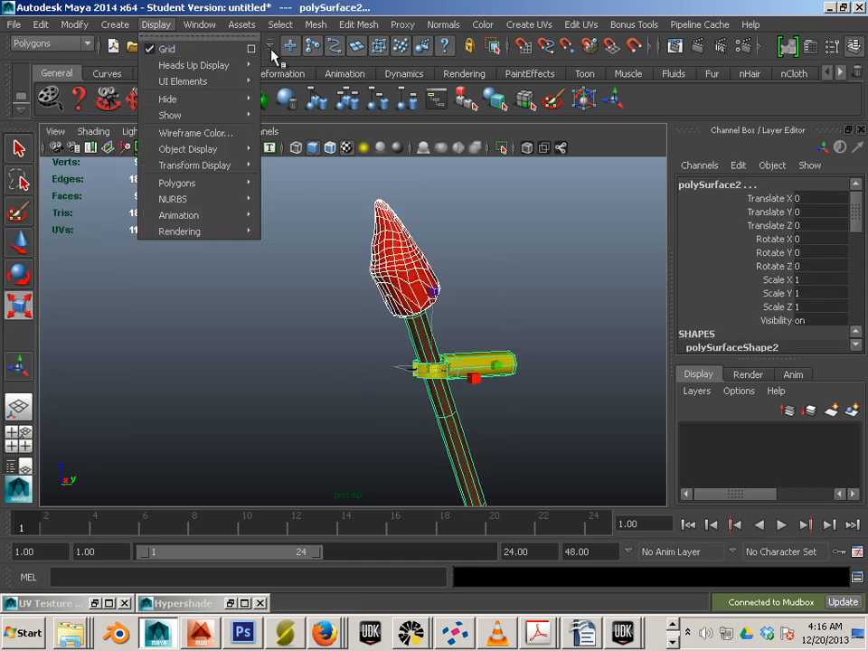
{"action": "left_click", "coordinate": [251, 49]}
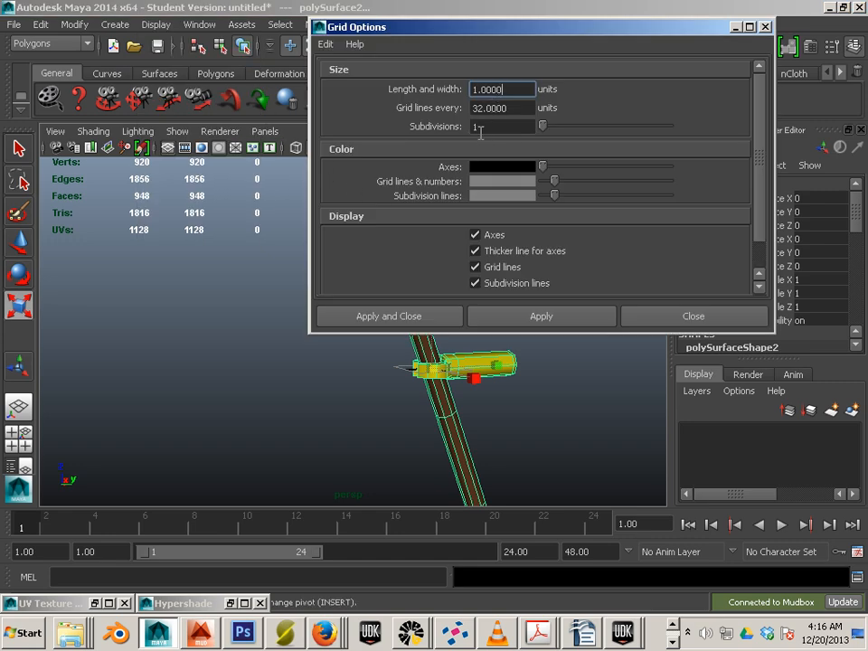
{"action": "left_click", "coordinate": [694, 316]}
{"action": "left_click_drag", "start_coordinate": [548, 365], "coordinate": [434, 351], "text": "alt"}
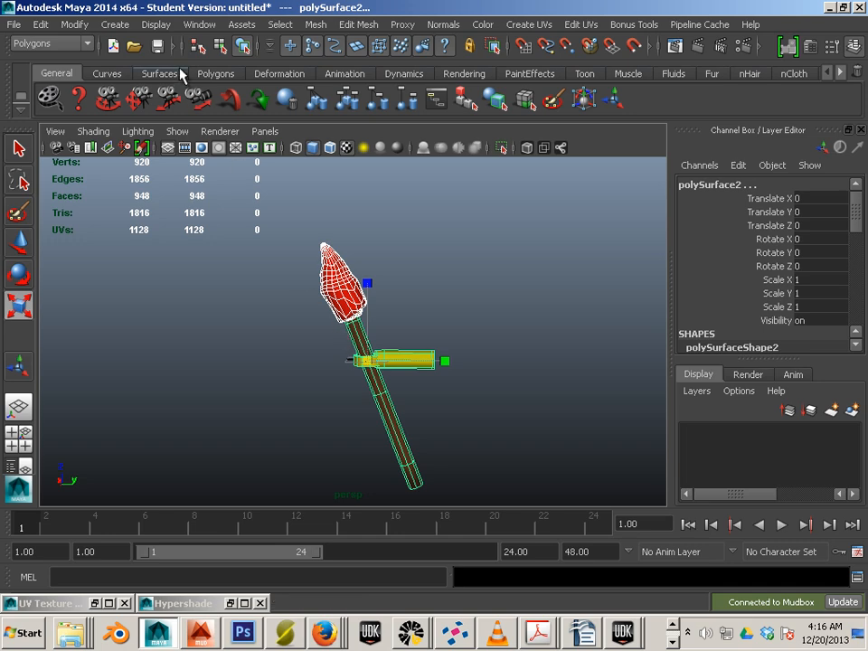
{"action": "left_click", "coordinate": [158, 24]}
{"action": "left_click", "coordinate": [250, 54]}
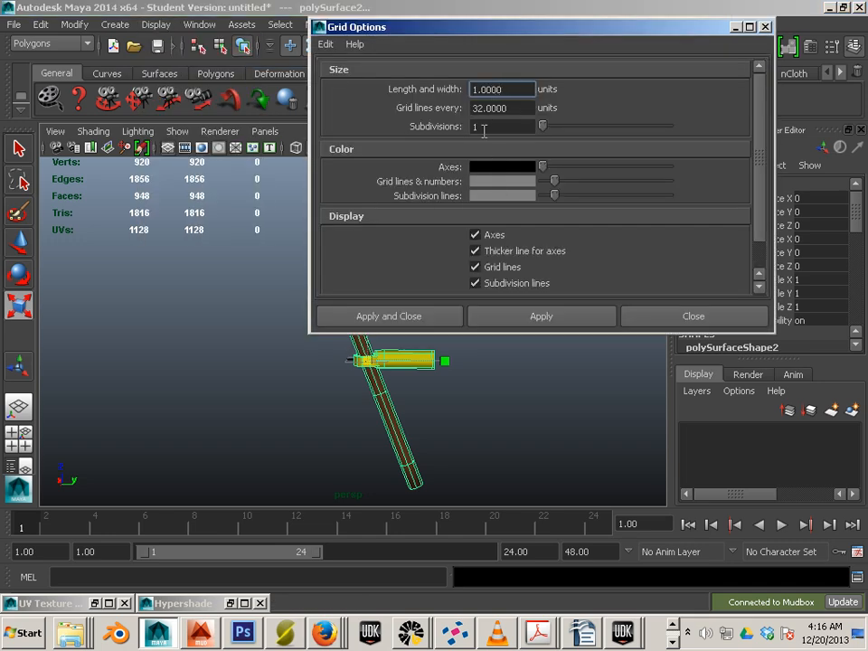
{"action": "left_click", "coordinate": [765, 26]}
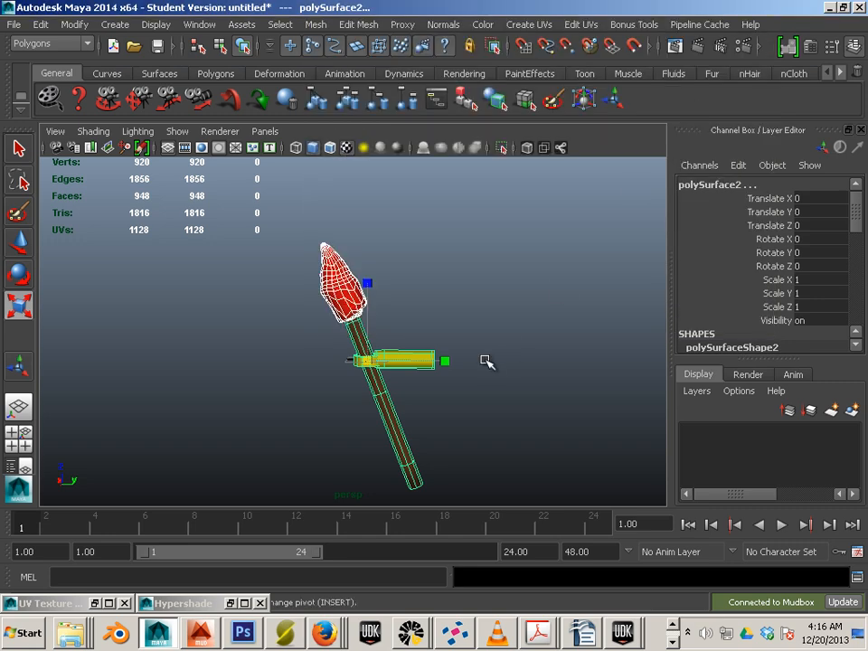
- Switch to the side view and combine the selected handle-and-bracket, embers and flame meshes into one mesh
{"action": "key", "text": "space"}
{"action": "key", "text": "space"}
{"action": "scroll", "coordinate": [471, 353], "scroll_direction": "down", "scroll_amount": 12}
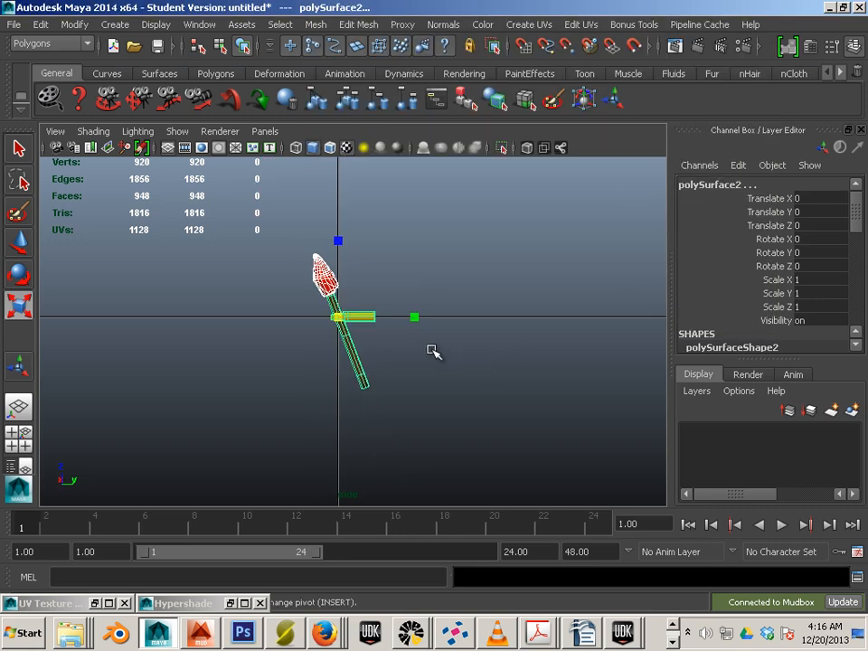
{"action": "scroll", "coordinate": [404, 341], "scroll_direction": "down", "scroll_amount": 2}
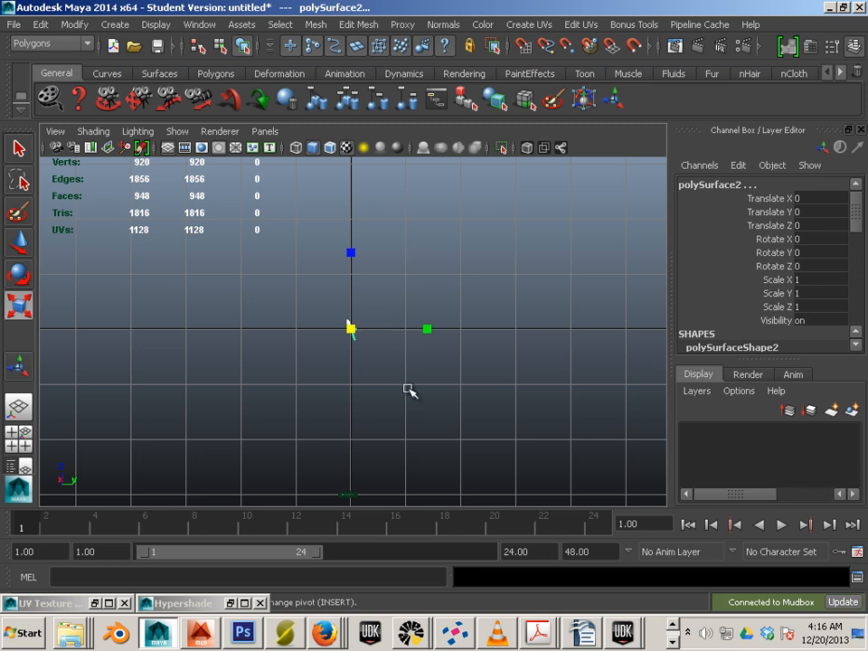
{"action": "left_click_drag", "start_coordinate": [351, 328], "coordinate": [402, 366]}
{"action": "key", "text": "ctrl+z"}
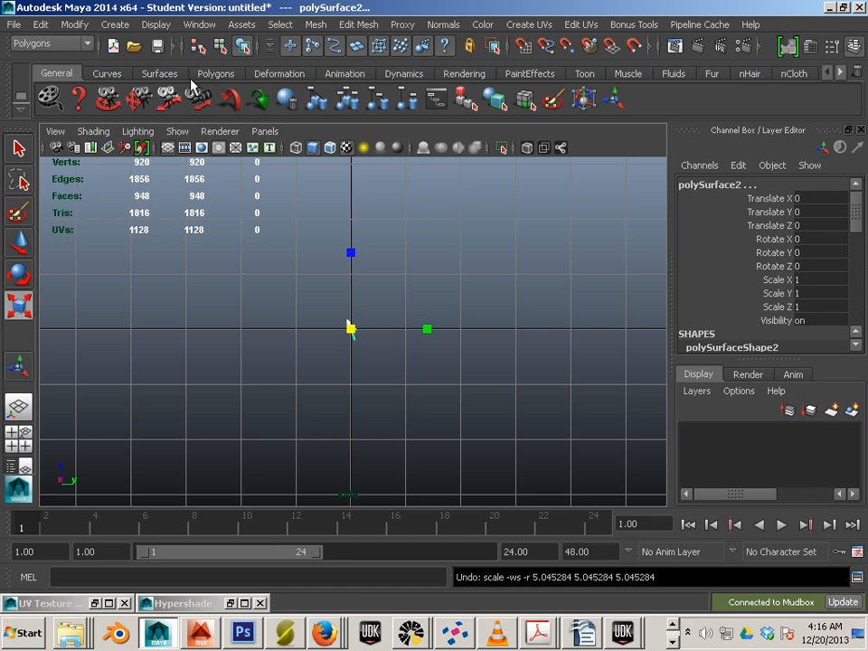
{"action": "left_click", "coordinate": [314, 24]}
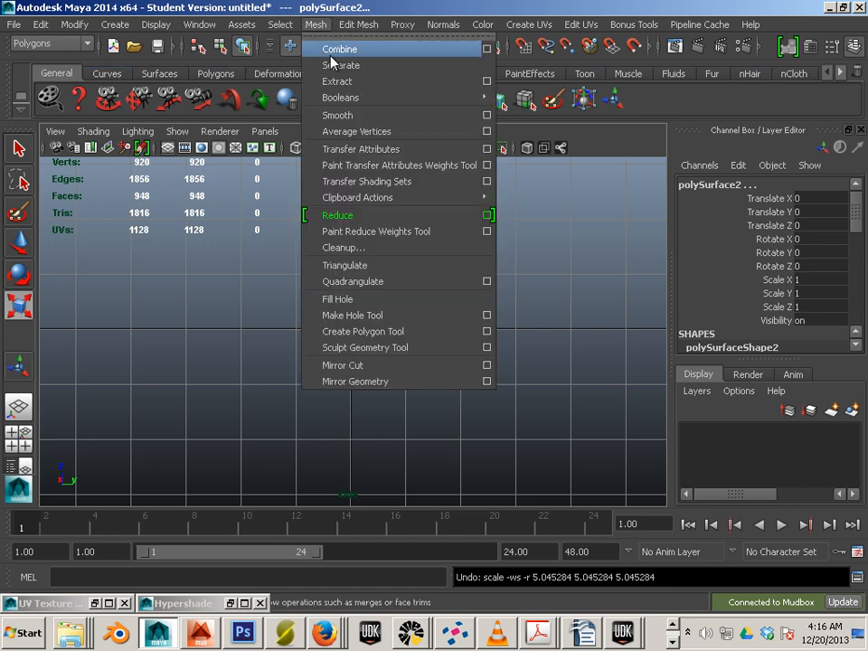
{"action": "left_click", "coordinate": [331, 52]}
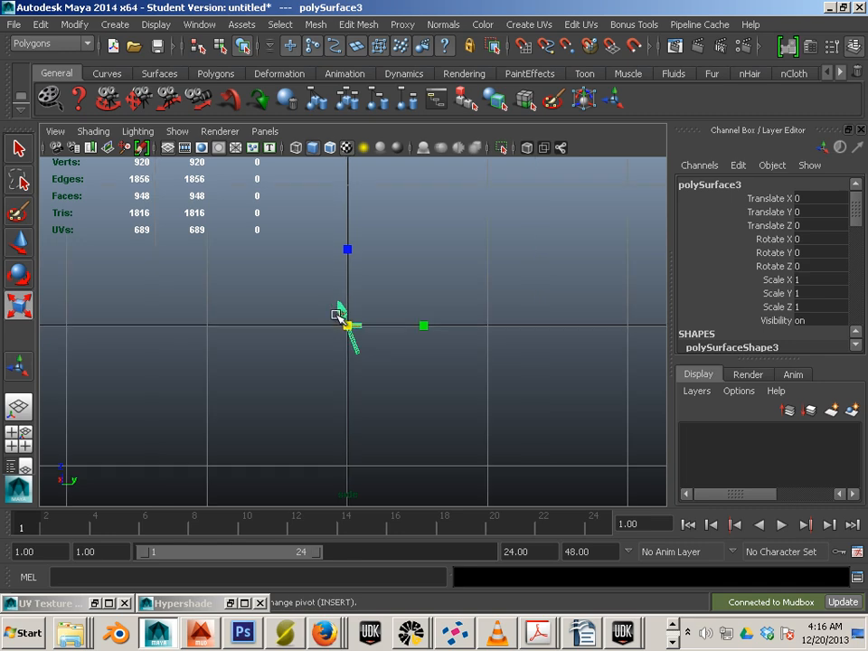
- Scale the combined torch mesh uniformly to about 4.22 against the grid
{"action": "left_click_drag", "start_coordinate": [349, 327], "coordinate": [466, 397]}
{"action": "scroll", "coordinate": [434, 368], "scroll_direction": "down", "scroll_amount": 4}
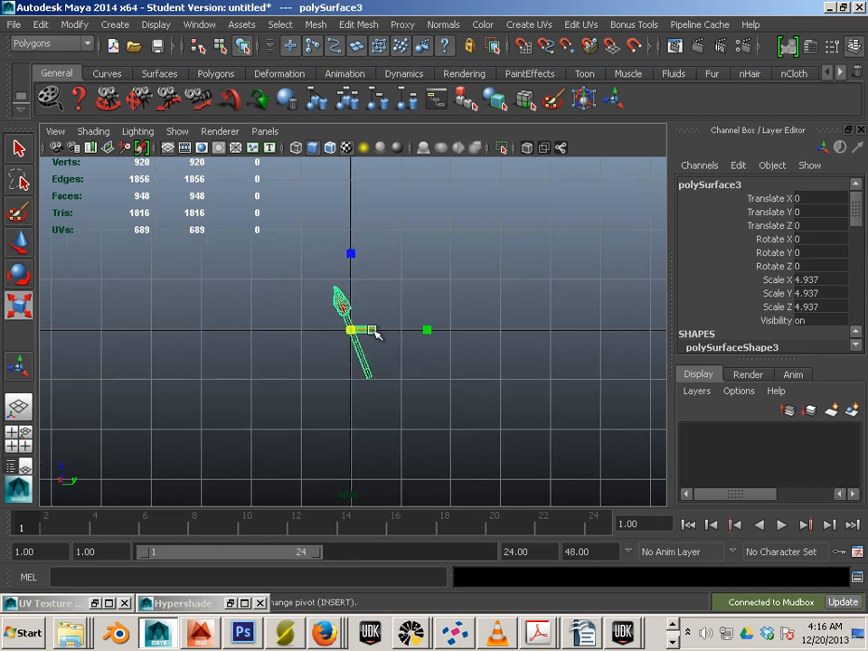
{"action": "left_click_drag", "start_coordinate": [352, 333], "coordinate": [346, 323]}
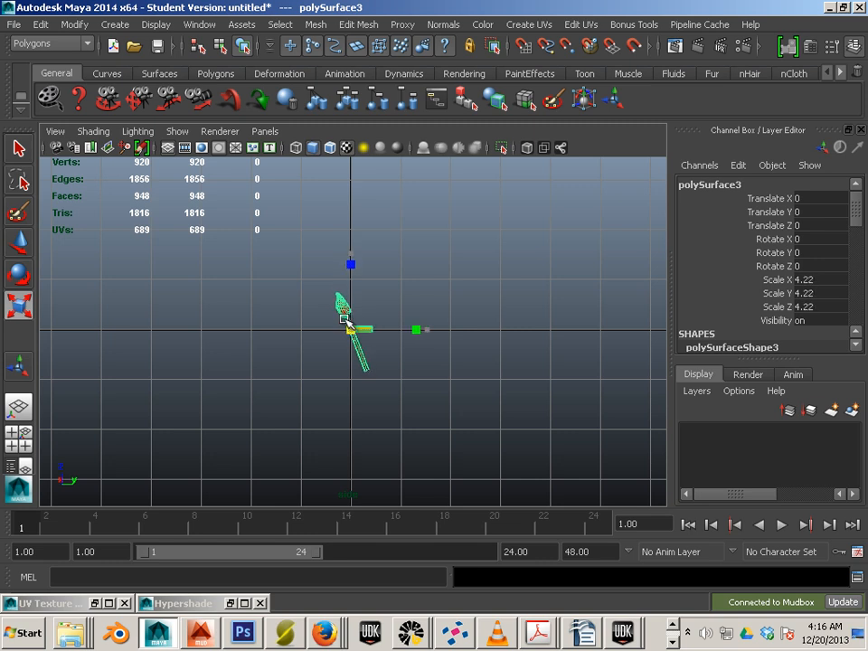
{"action": "left_click", "coordinate": [432, 285]}
{"action": "middle_click_drag", "start_coordinate": [378, 294], "coordinate": [390, 279], "text": "alt"}
{"action": "right_click_drag", "start_coordinate": [390, 278], "coordinate": [569, 384], "text": "alt"}
{"action": "middle_click_drag", "start_coordinate": [468, 348], "coordinate": [449, 372], "text": "alt"}
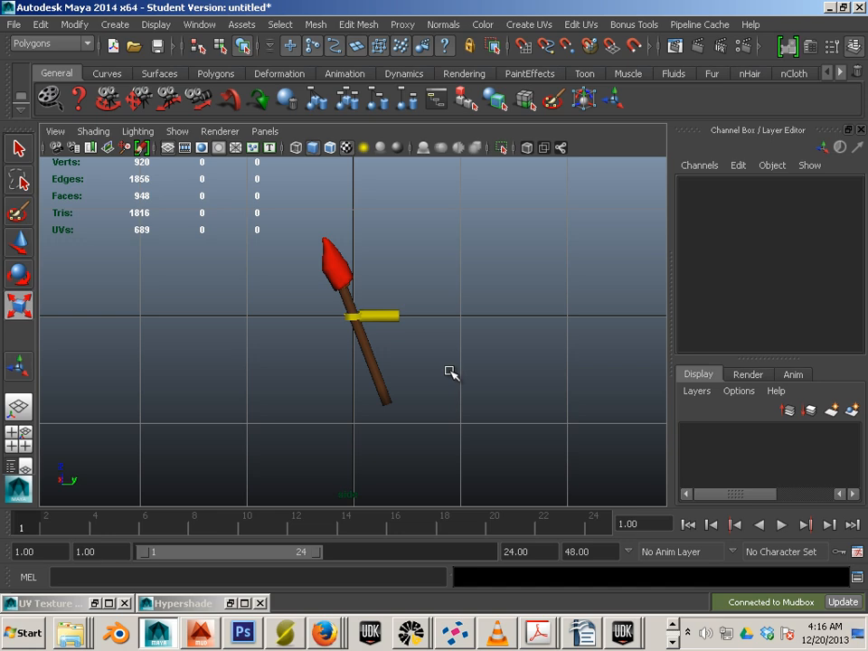
- Send the combined torch mesh to Mudbox as a new scene, discarding the old scene's changes and keeping the imported mesh
{"action": "left_click", "coordinate": [354, 324]}
{"action": "right_click_drag", "start_coordinate": [326, 295], "coordinate": [580, 414], "text": "alt"}
{"action": "middle_click_drag", "start_coordinate": [437, 346], "coordinate": [402, 349], "text": "alt"}
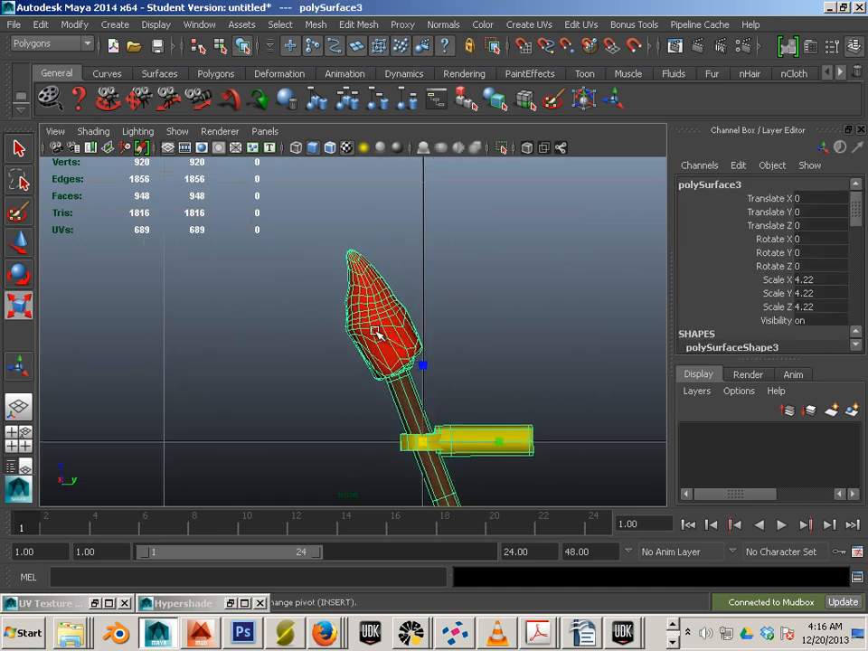
{"action": "scroll", "coordinate": [362, 309], "scroll_direction": "up", "scroll_amount": 2}
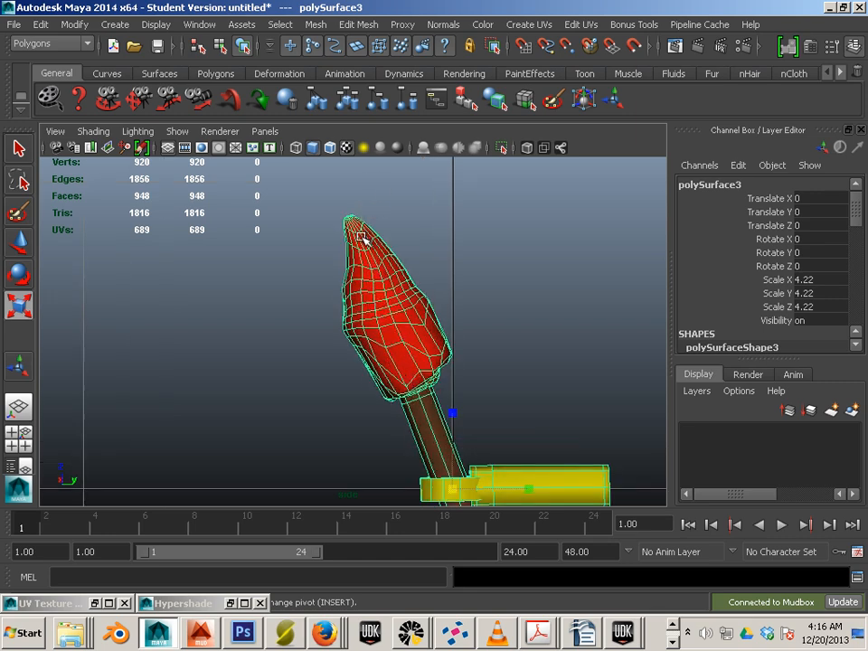
{"action": "left_click", "coordinate": [14, 25]}
{"action": "mouse_move", "coordinate": [116, 199]}
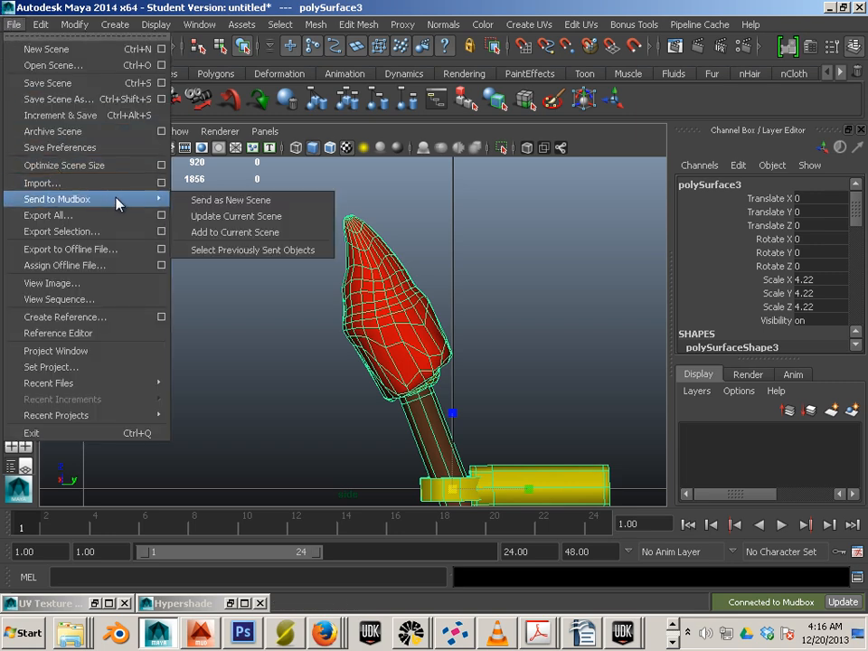
{"action": "left_click", "coordinate": [197, 202]}
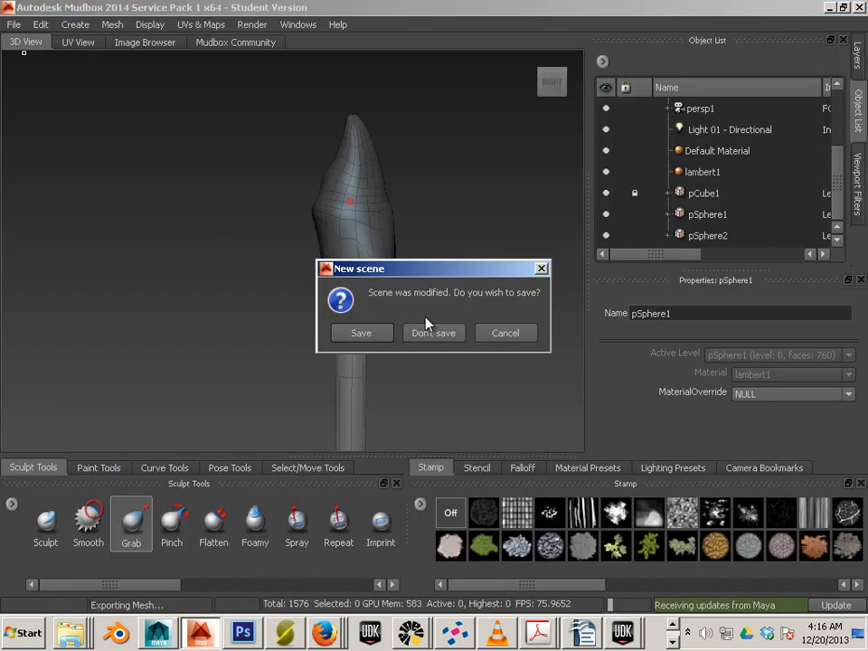
{"action": "left_click", "coordinate": [432, 333]}
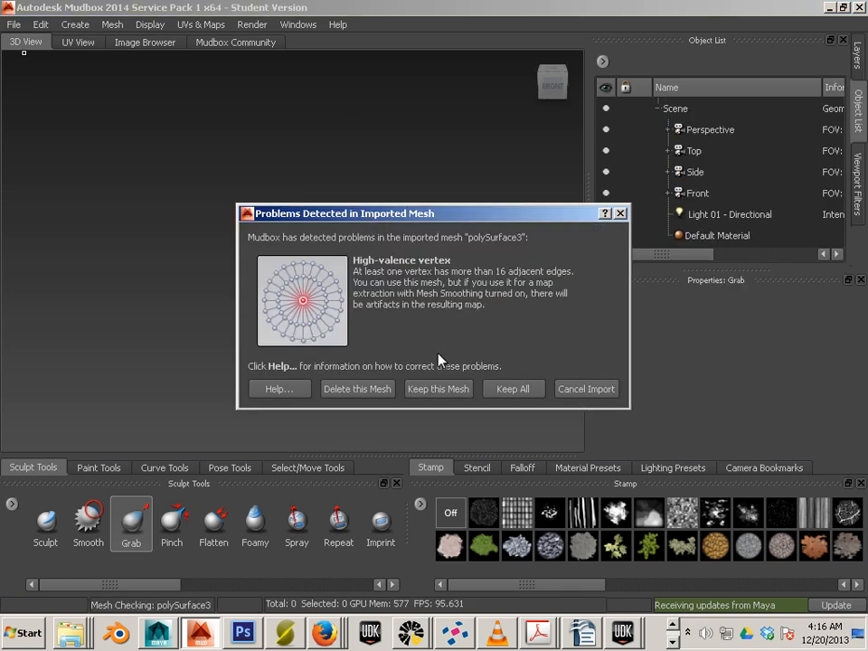
{"action": "left_click", "coordinate": [430, 390]}
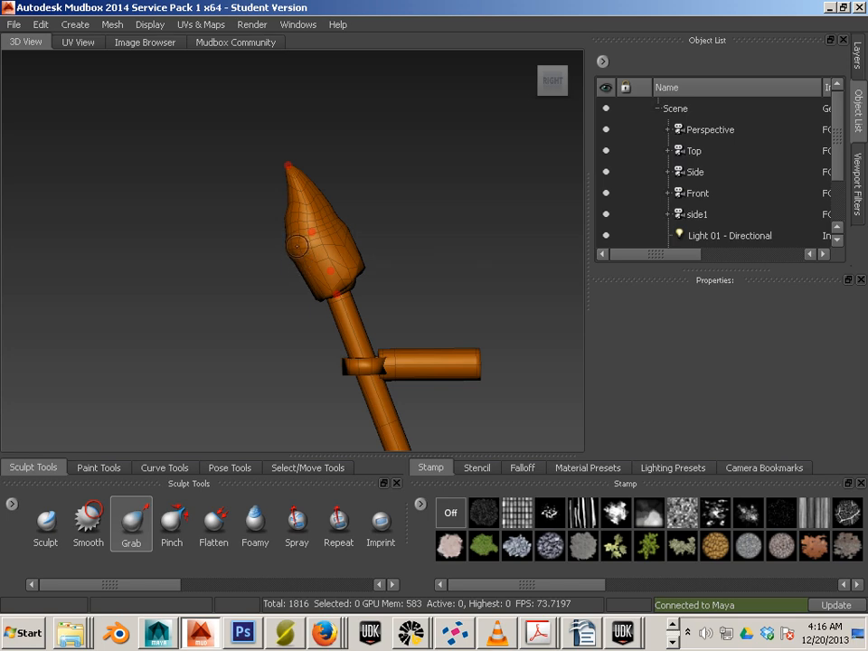
- Bend the flame's tip and pull its side outward with the Grab tool, and update the current Maya scene with the sculpted torch
{"action": "left_click_drag", "start_coordinate": [288, 168], "coordinate": [312, 160]}
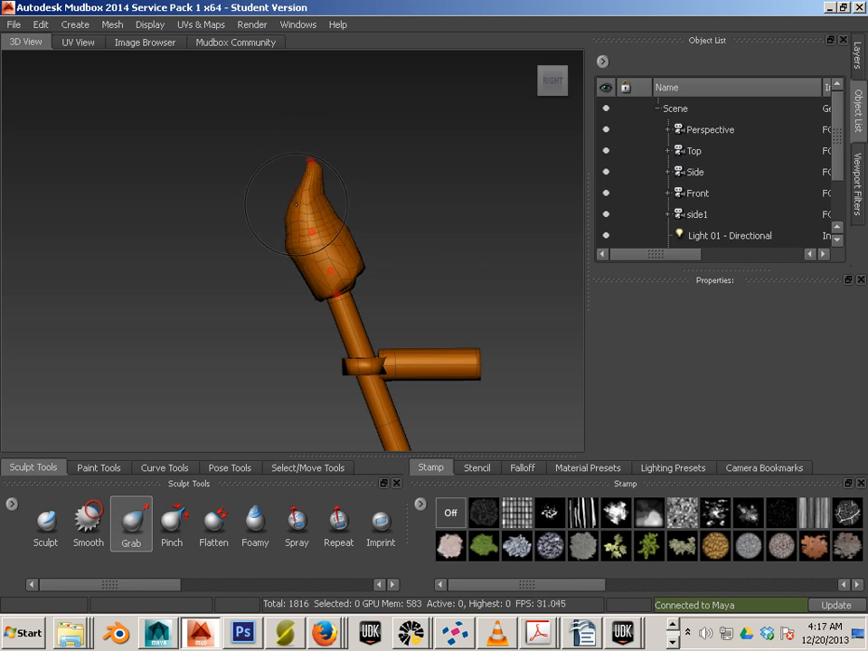
{"action": "mouse_move", "coordinate": [300, 203]}
{"action": "left_mouse_down"}
{"action": "mouse_move", "coordinate": [292, 202]}
{"action": "mouse_move", "coordinate": [320, 199]}
{"action": "mouse_move", "coordinate": [291, 185]}
{"action": "left_mouse_up"}
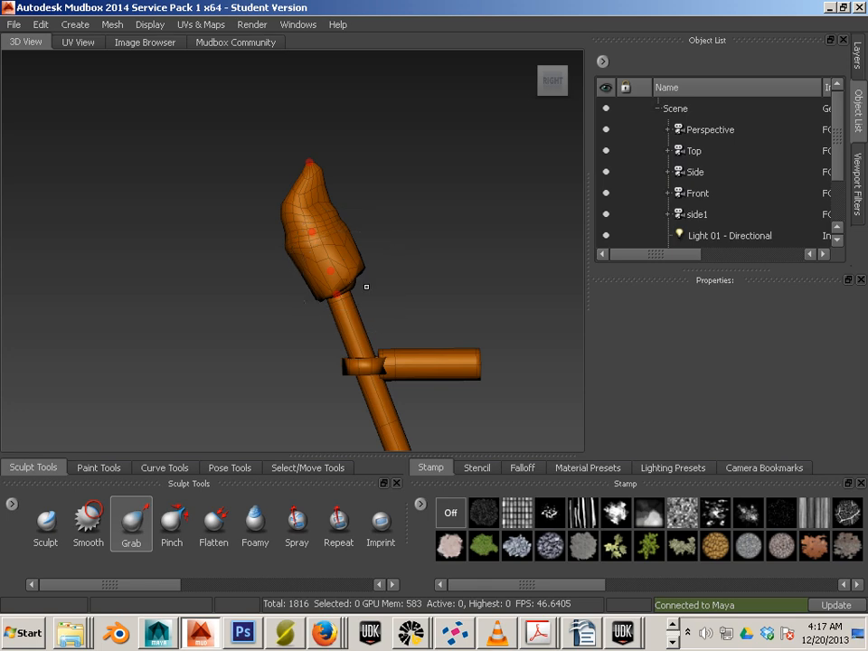
{"action": "left_click", "coordinate": [14, 24]}
{"action": "mouse_move", "coordinate": [54, 122]}
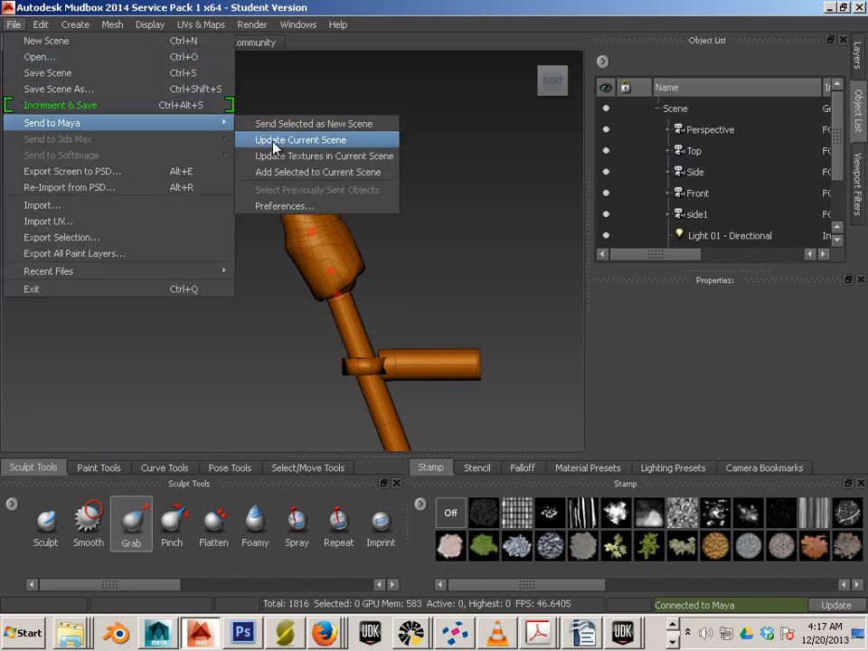
{"action": "left_click", "coordinate": [273, 140]}
{"action": "left_click", "coordinate": [399, 329]}
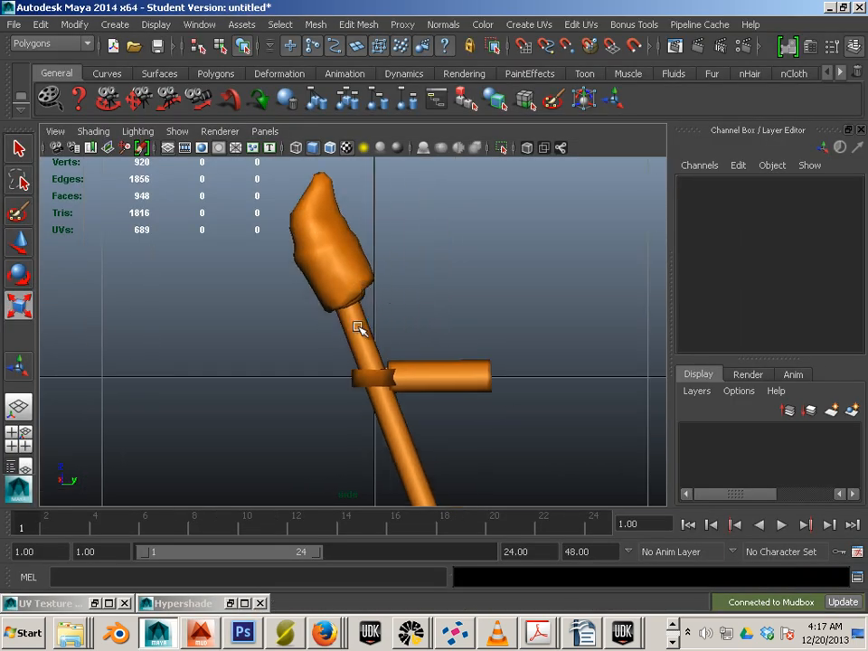
- Open the Hypershade and place it so the torch's handle and bracket stay unobstructed
{"action": "left_click", "coordinate": [339, 277]}
{"action": "left_click", "coordinate": [199, 24]}
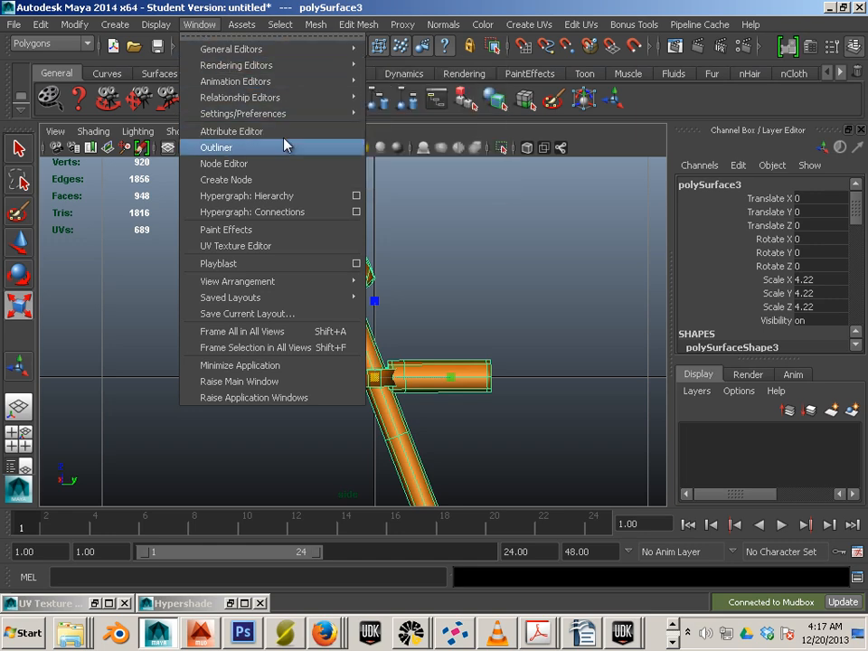
{"action": "mouse_move", "coordinate": [271, 67]}
{"action": "left_click", "coordinate": [419, 107]}
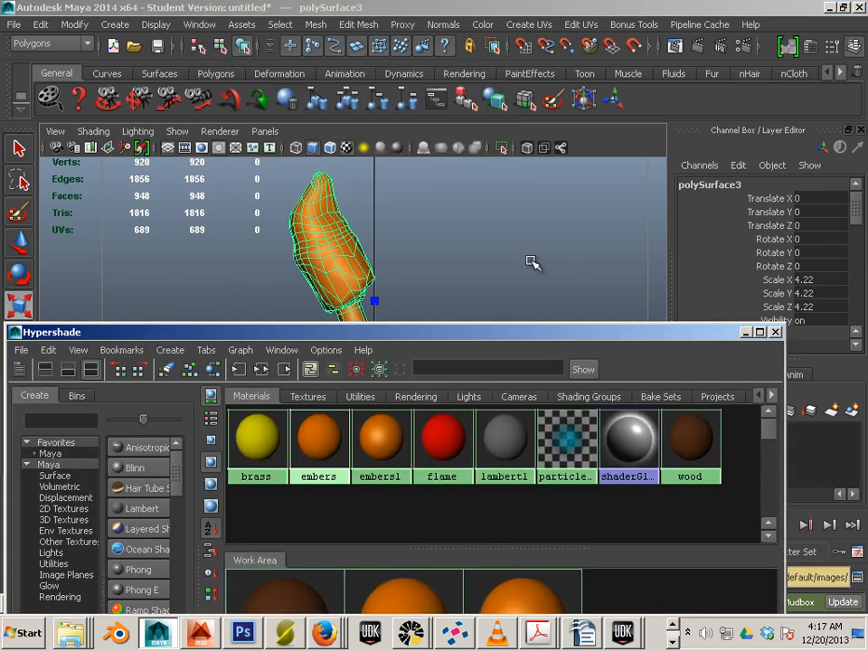
{"action": "left_click_drag", "start_coordinate": [443, 331], "coordinate": [795, 248]}
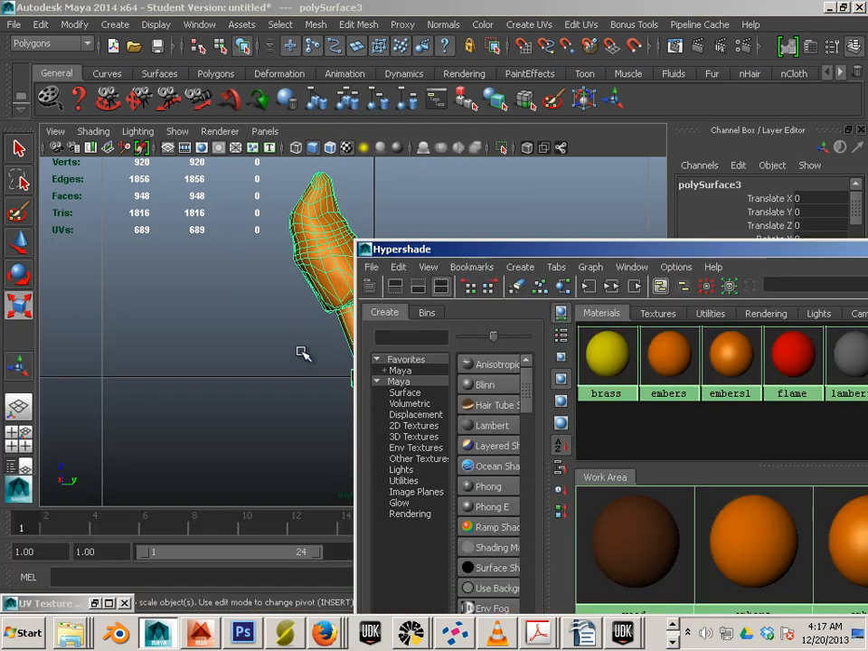
{"action": "middle_click_drag", "start_coordinate": [300, 350], "coordinate": [118, 325], "text": "alt"}
{"action": "left_click", "coordinate": [227, 272]}
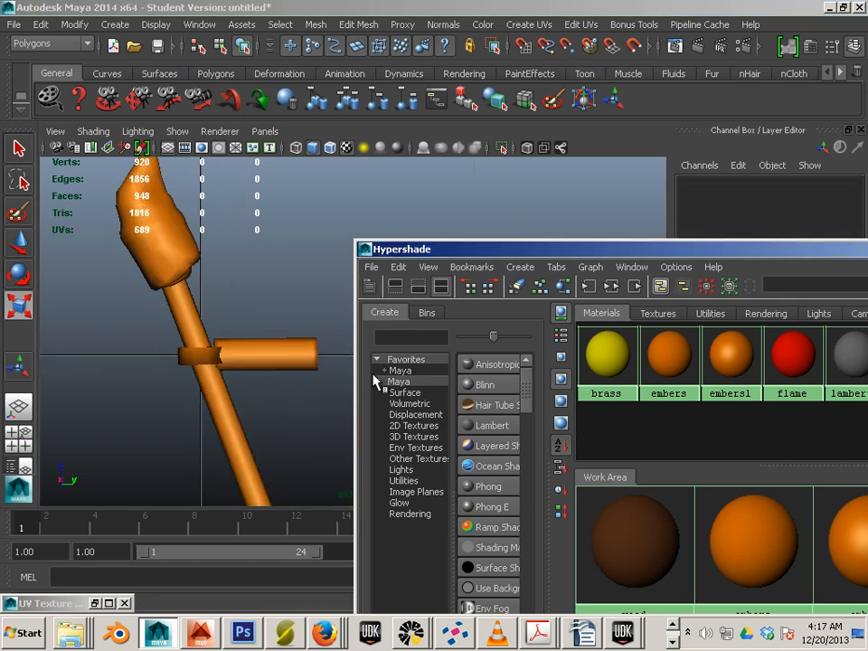
- Switch the torch mesh to face mode and select one face on the bracket's arm and one on its ring
{"action": "left_click", "coordinate": [275, 353]}
{"action": "right_click", "coordinate": [268, 351]}
{"action": "mouse_move", "coordinate": [269, 350]}
{"action": "right_mouse_down"}
{"action": "mouse_move", "coordinate": [295, 337]}
{"action": "mouse_move", "coordinate": [273, 345]}
{"action": "right_mouse_up"}
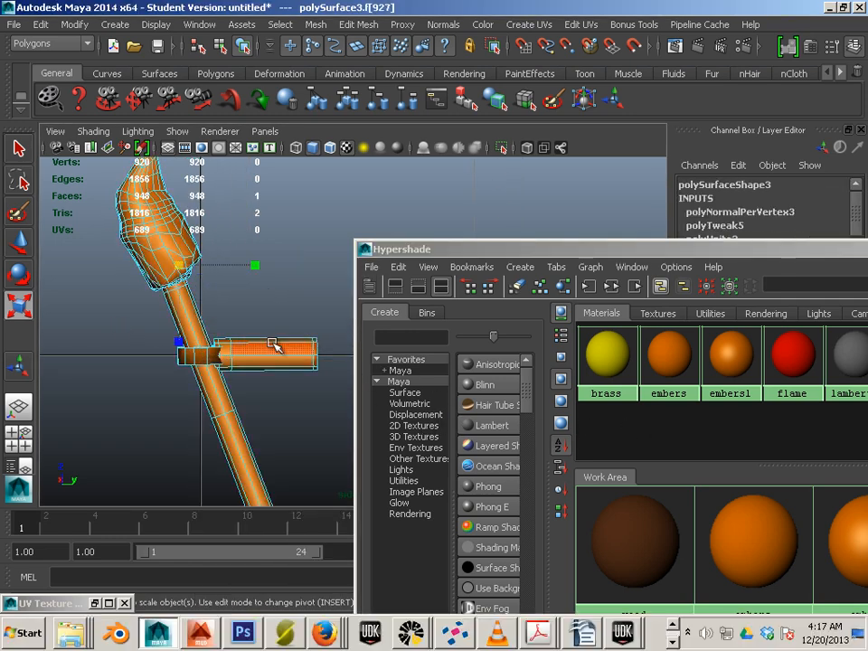
{"action": "left_click", "coordinate": [272, 346]}
{"action": "middle_click_drag", "start_coordinate": [167, 354], "coordinate": [191, 326], "text": "alt"}
{"action": "scroll", "coordinate": [190, 327], "scroll_direction": "up", "scroll_amount": 2}
{"action": "left_click", "coordinate": [197, 334], "text": "shift"}
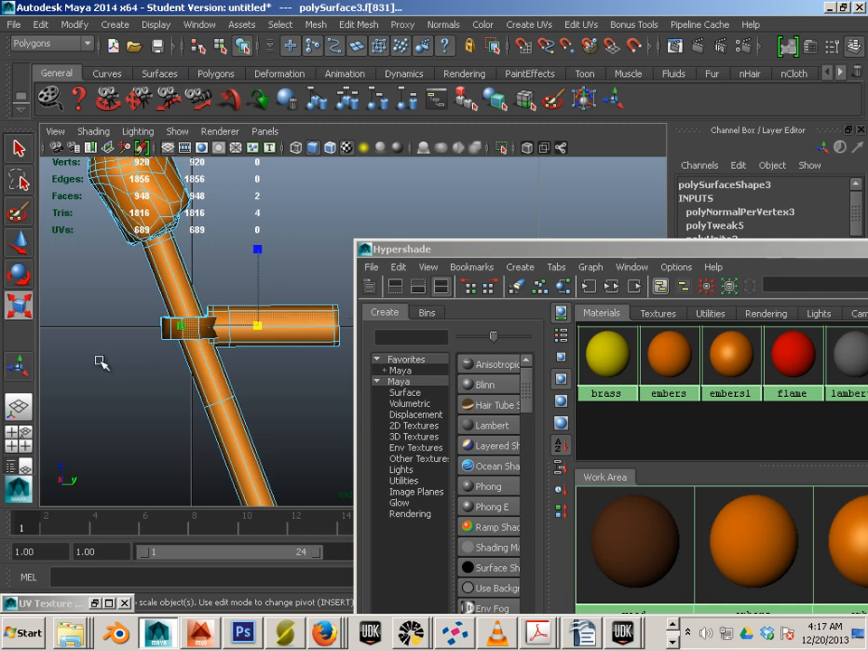
- In the perspective view, add a face on the ring's open end and expand the selection to the complete bracket shells
{"action": "key", "text": "space"}
{"action": "key", "text": "space"}
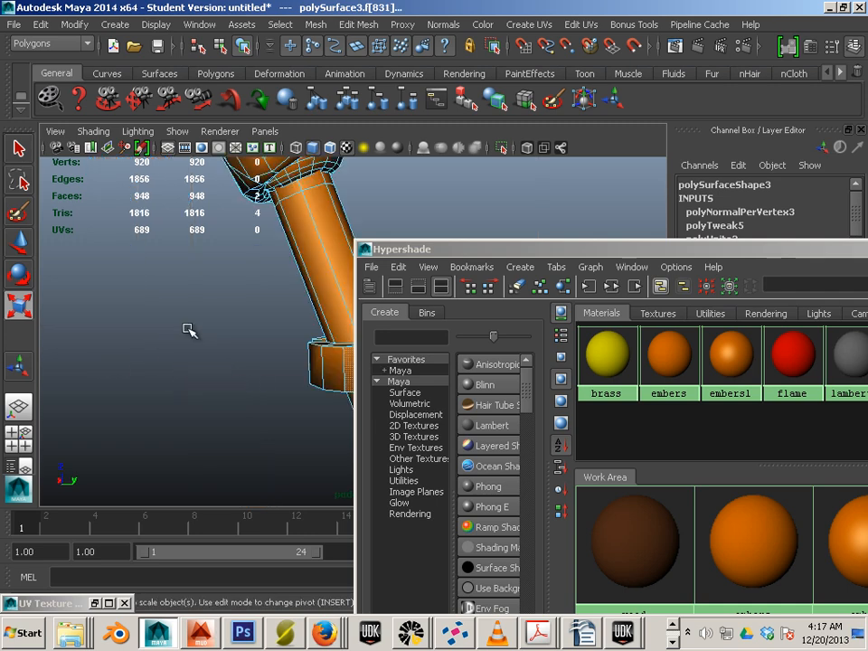
{"action": "left_click_drag", "start_coordinate": [249, 340], "coordinate": [276, 340], "text": "alt"}
{"action": "middle_click_drag", "start_coordinate": [276, 340], "coordinate": [341, 366], "text": "alt"}
{"action": "left_click_drag", "start_coordinate": [276, 340], "coordinate": [183, 349], "text": "alt"}
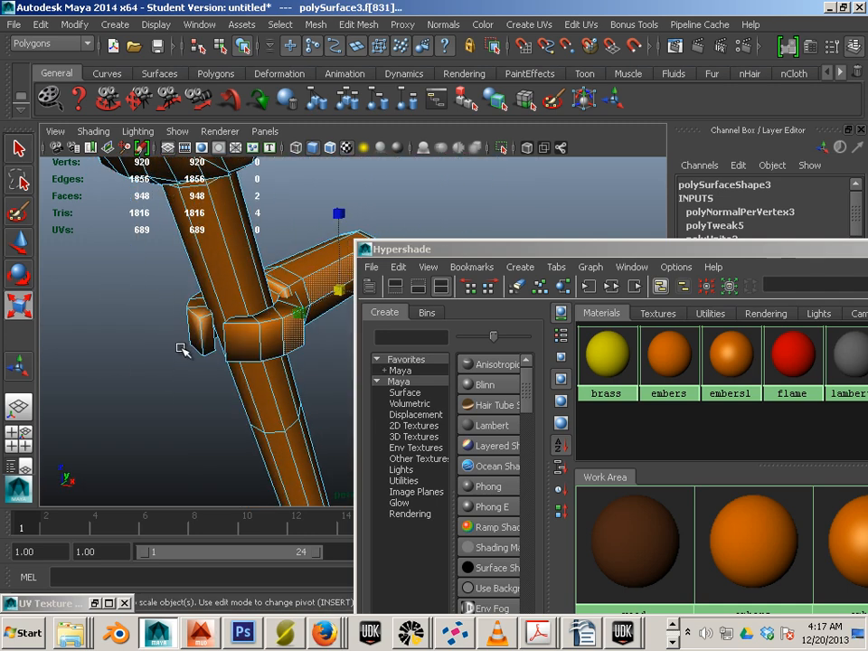
{"action": "left_click", "coordinate": [195, 332], "text": "shift"}
{"action": "right_click", "coordinate": [194, 333], "text": "ctrl"}
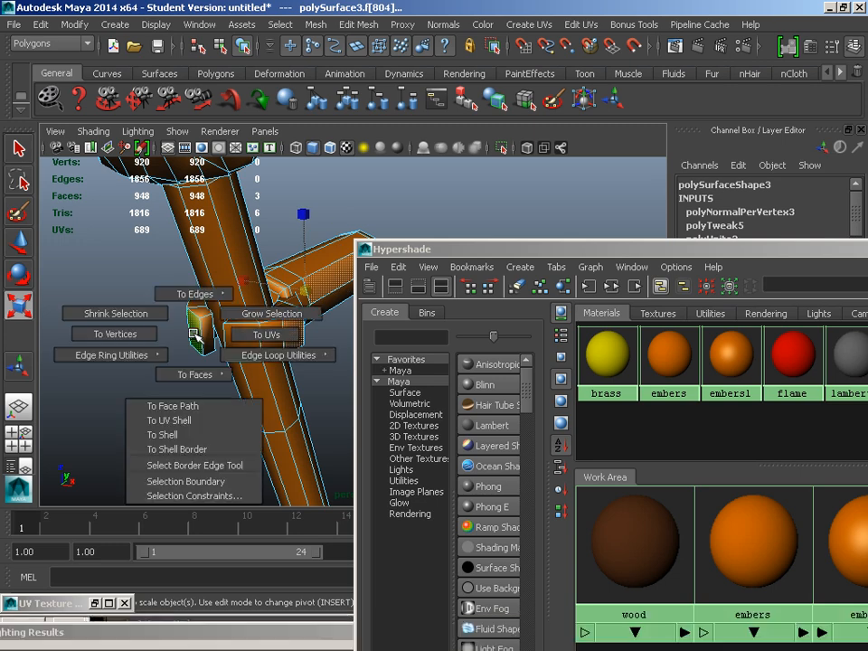
{"action": "left_click", "coordinate": [164, 435]}
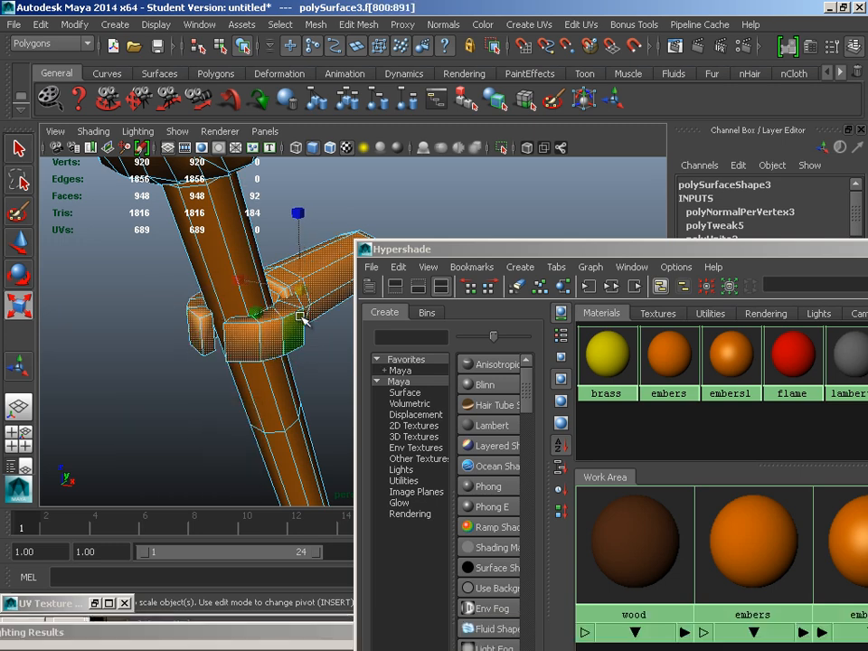
- Assign the existing brass material to the selected bracket faces
{"action": "right_click", "coordinate": [332, 271]}
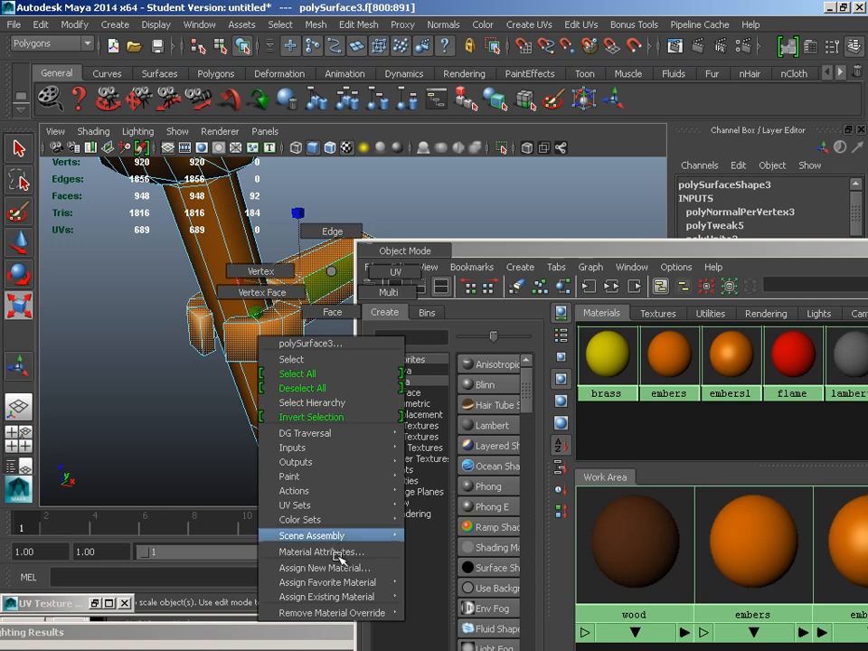
{"action": "mouse_move", "coordinate": [338, 596]}
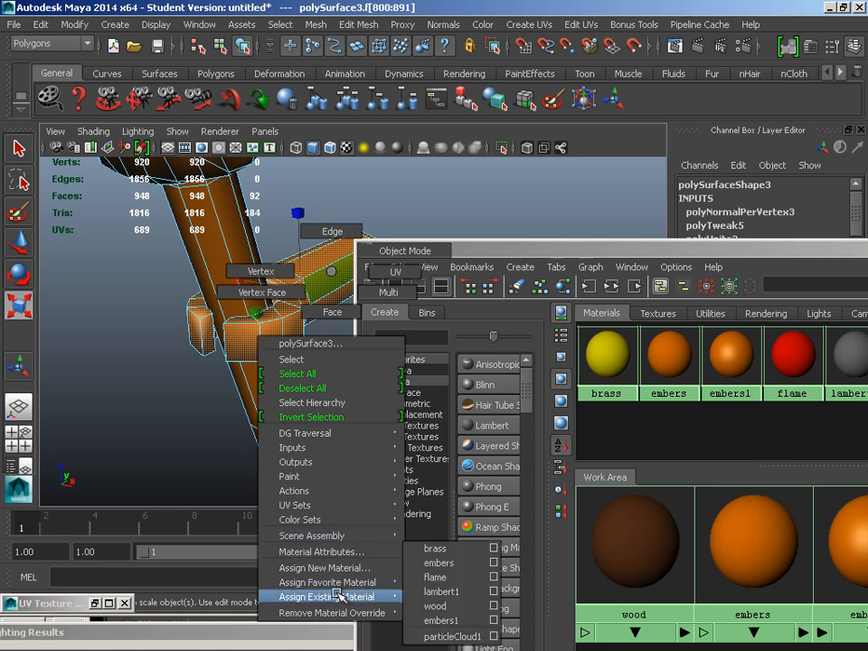
{"action": "left_click", "coordinate": [435, 548]}
- Select the handle's entire shell and assign it the wood material
{"action": "left_click", "coordinate": [518, 251]}
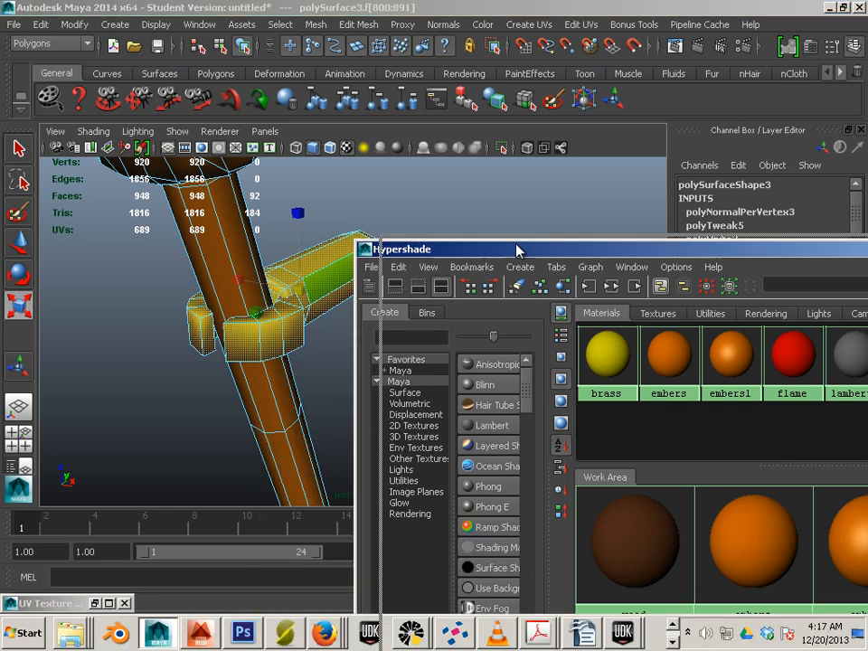
{"action": "left_click_drag", "start_coordinate": [518, 250], "coordinate": [770, 278]}
{"action": "left_click", "coordinate": [209, 272]}
{"action": "right_click", "coordinate": [215, 264], "text": "ctrl"}
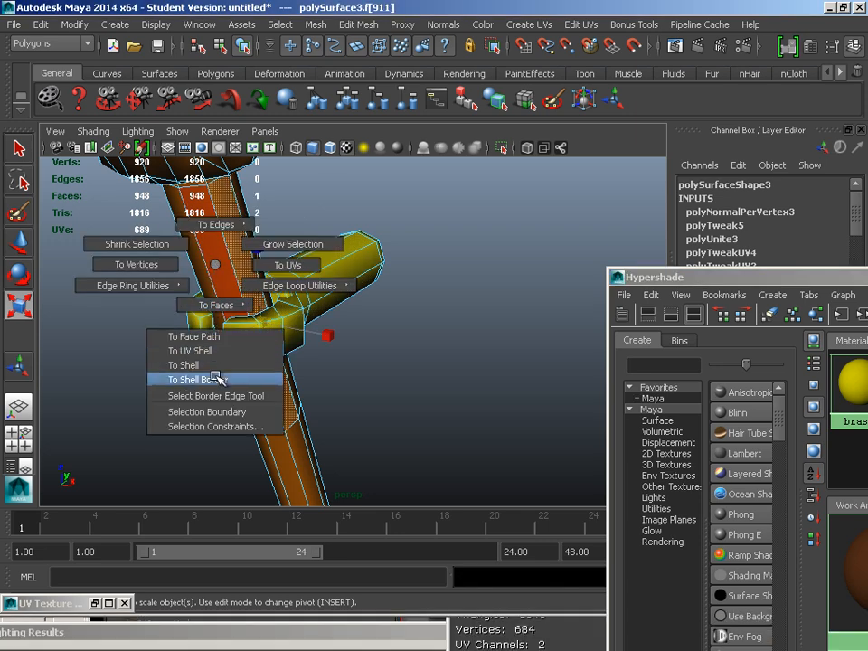
{"action": "left_click", "coordinate": [184, 365]}
{"action": "right_click", "coordinate": [252, 425]}
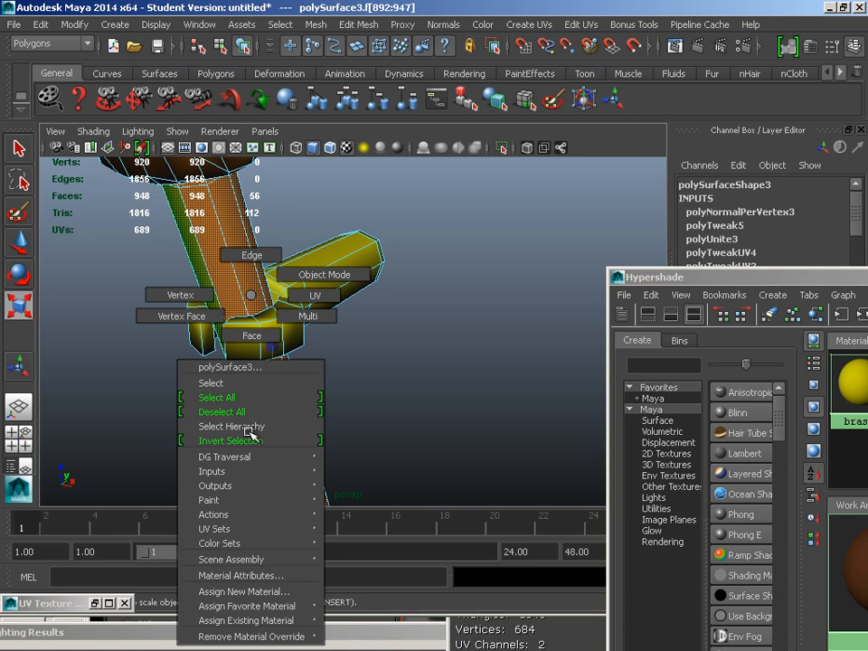
{"action": "mouse_move", "coordinate": [247, 621]}
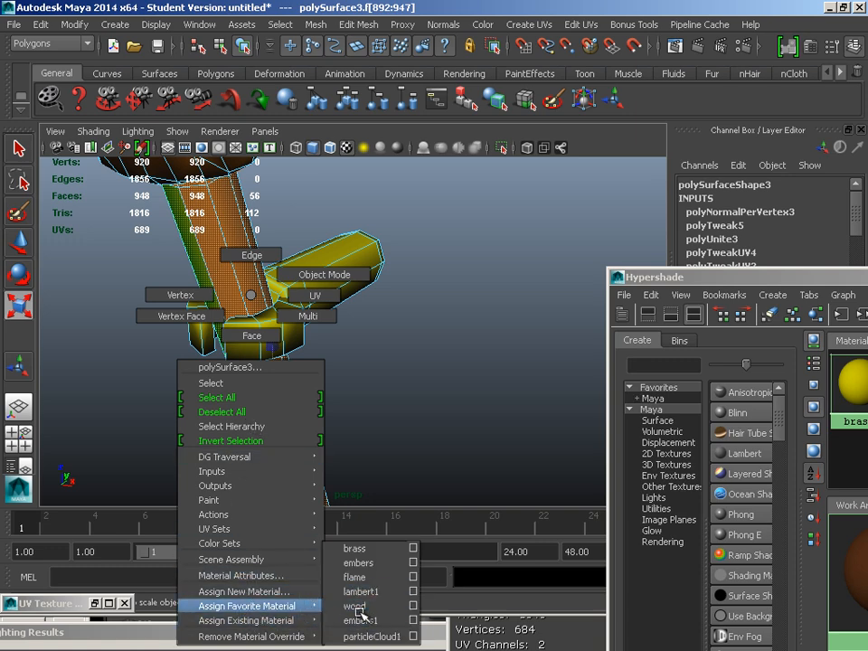
{"action": "left_click", "coordinate": [355, 605]}
- Select the flame's entire shell and assign it the flame material
{"action": "left_click_drag", "start_coordinate": [278, 254], "coordinate": [284, 333], "text": "alt"}
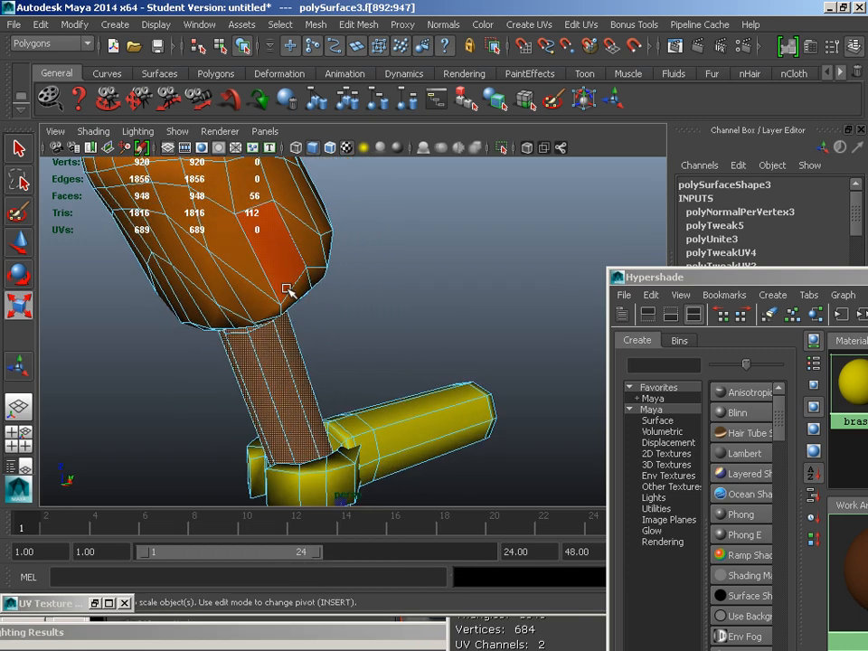
{"action": "left_click", "coordinate": [286, 290]}
{"action": "right_click_drag", "start_coordinate": [267, 263], "coordinate": [266, 301], "text": "ctrl"}
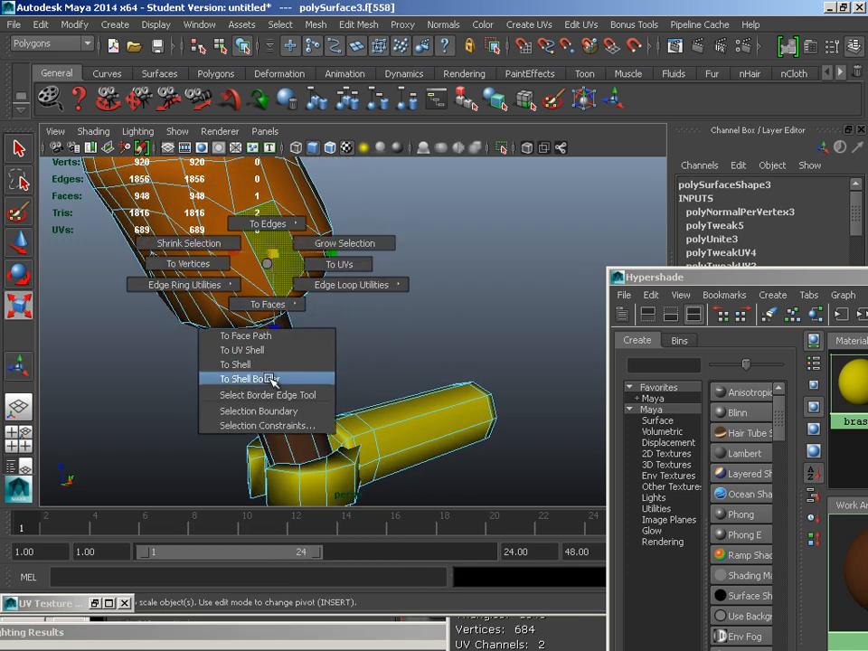
{"action": "right_click_drag", "start_coordinate": [276, 351], "coordinate": [276, 364], "text": "ctrl"}
{"action": "right_click_drag", "start_coordinate": [254, 277], "coordinate": [362, 576], "text": "ctrl"}
- Select the entire embers shell beneath the flame, assign it the embers material and clear the selection
{"action": "left_click_drag", "start_coordinate": [257, 360], "coordinate": [237, 304], "text": "alt"}
{"action": "left_click", "coordinate": [240, 302]}
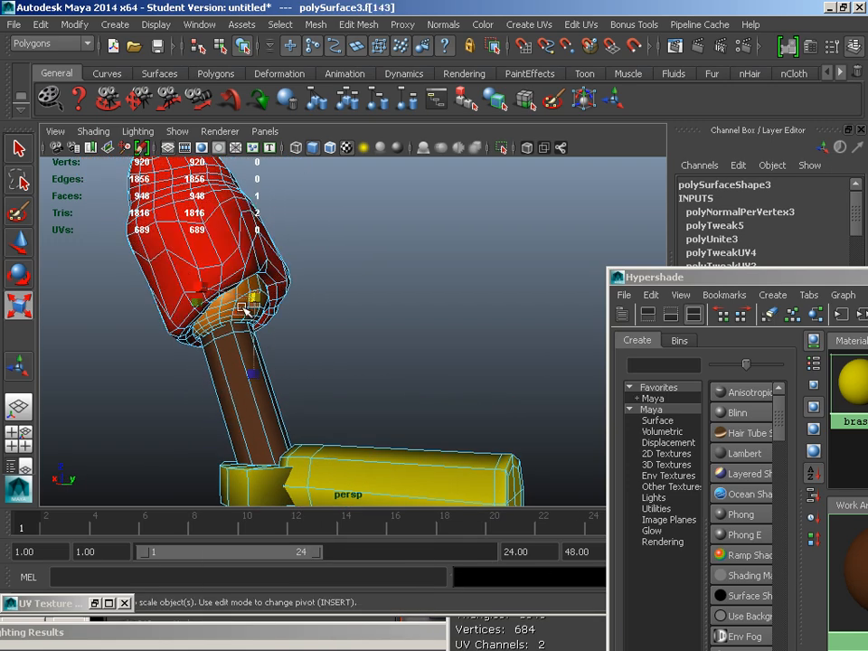
{"action": "right_click_drag", "start_coordinate": [242, 304], "coordinate": [244, 308], "text": "ctrl"}
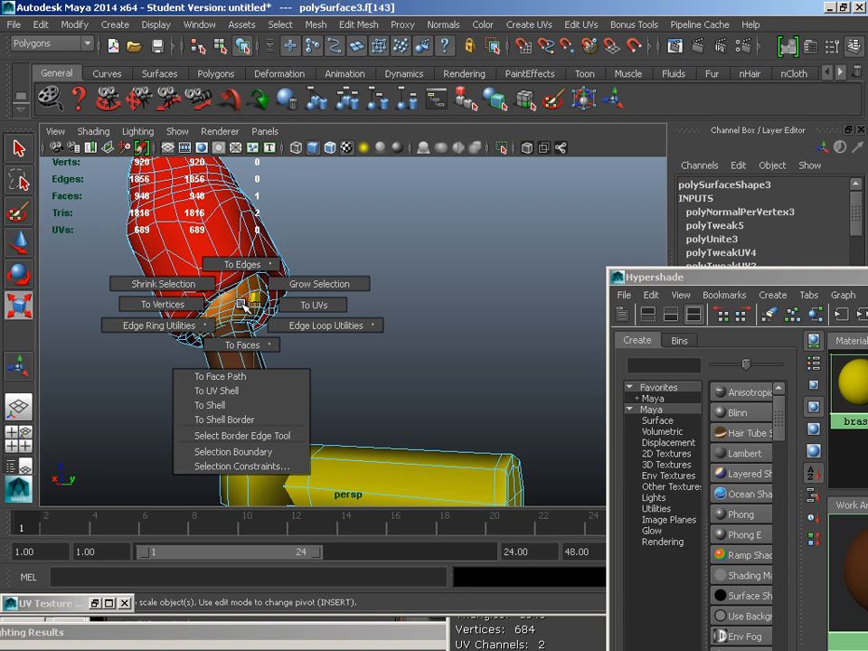
{"action": "right_click_drag", "start_coordinate": [244, 307], "coordinate": [240, 405], "text": "ctrl"}
{"action": "right_click_drag", "start_coordinate": [252, 307], "coordinate": [357, 606]}
{"action": "left_click", "coordinate": [377, 404]}
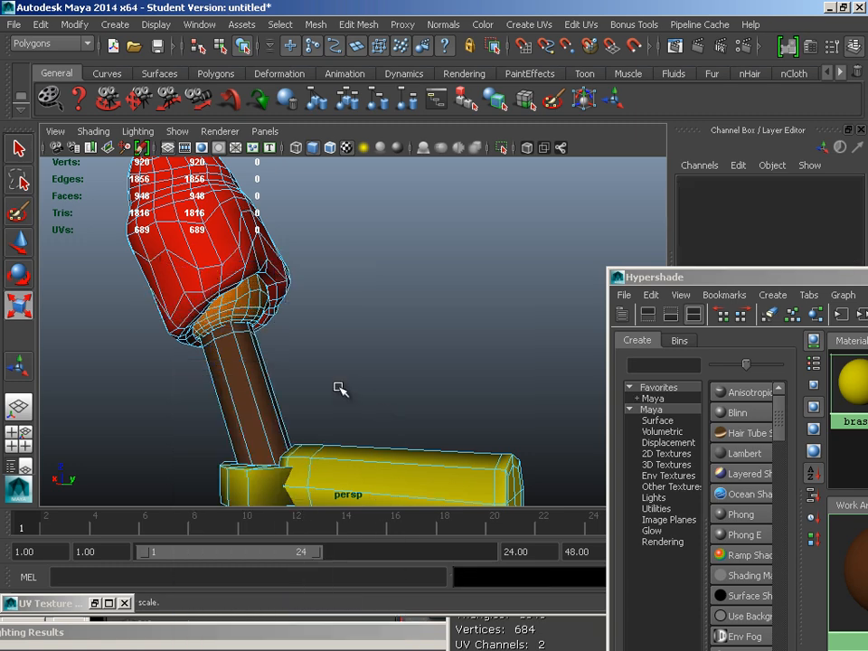
- Return the torch mesh to object mode and select it as a whole
{"action": "left_click_drag", "start_coordinate": [333, 322], "coordinate": [301, 344], "text": "alt"}
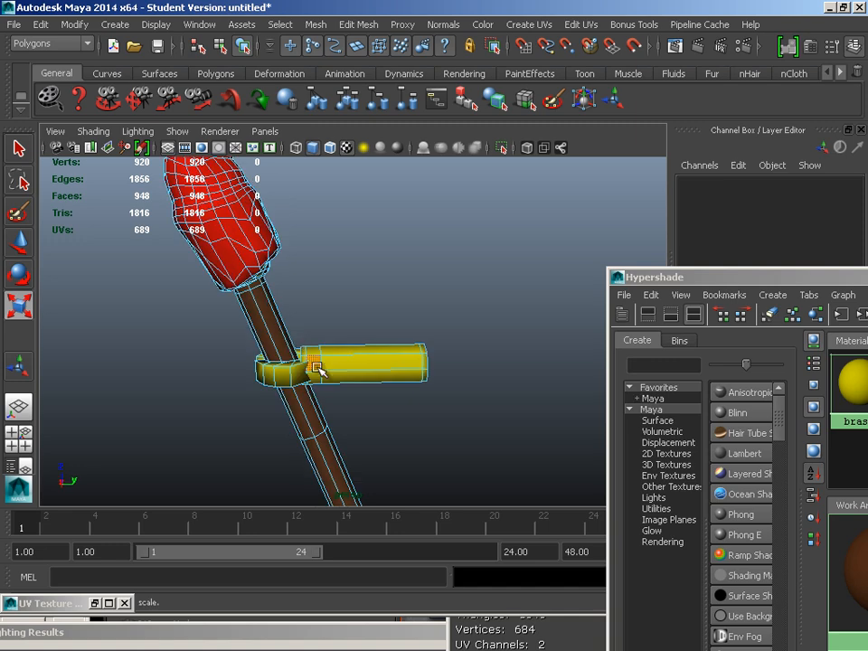
{"action": "right_click_drag", "start_coordinate": [317, 368], "coordinate": [382, 277]}
{"action": "left_click", "coordinate": [230, 278]}
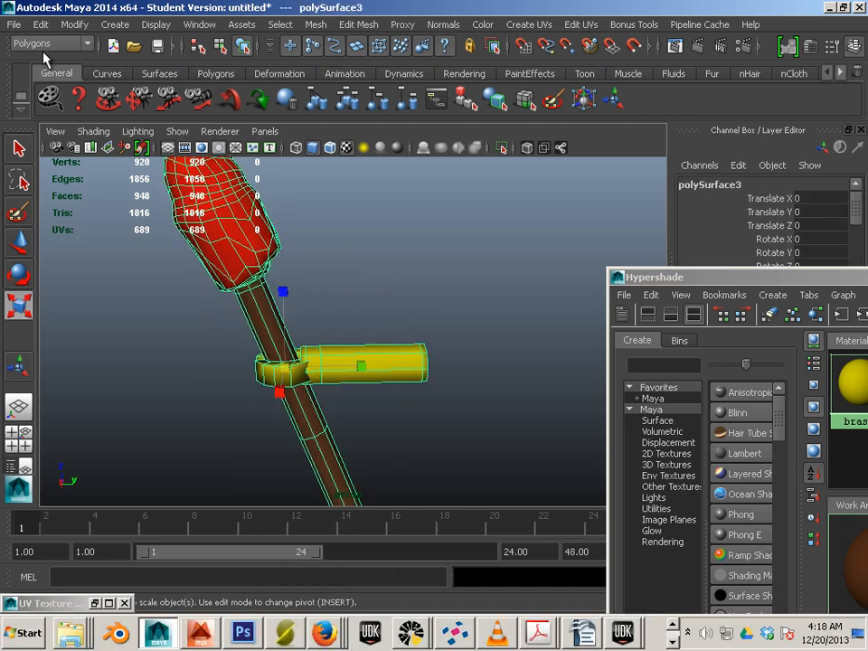
- Set the file type in the Export Selection options to FBX export
{"action": "left_click", "coordinate": [15, 24]}
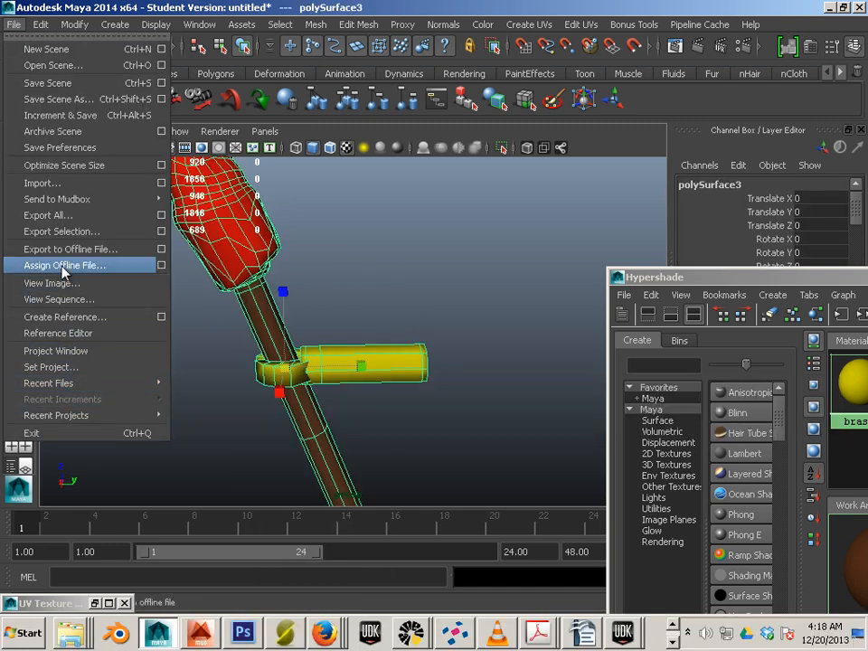
{"action": "left_click", "coordinate": [163, 233]}
{"action": "scroll", "coordinate": [491, 214], "scroll_direction": "down", "scroll_amount": 1}
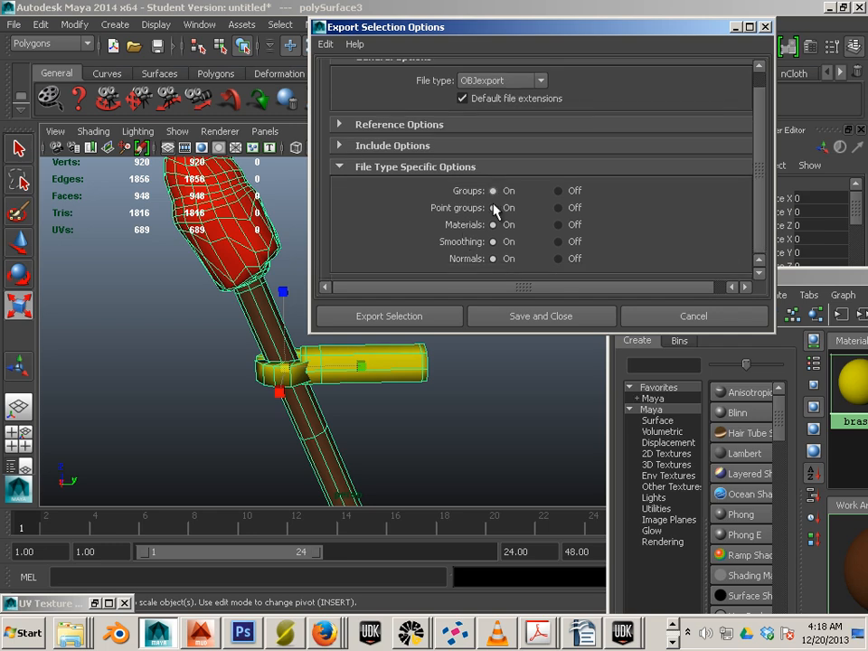
{"action": "scroll", "coordinate": [502, 197], "scroll_direction": "up", "scroll_amount": 1}
{"action": "left_click", "coordinate": [535, 102]}
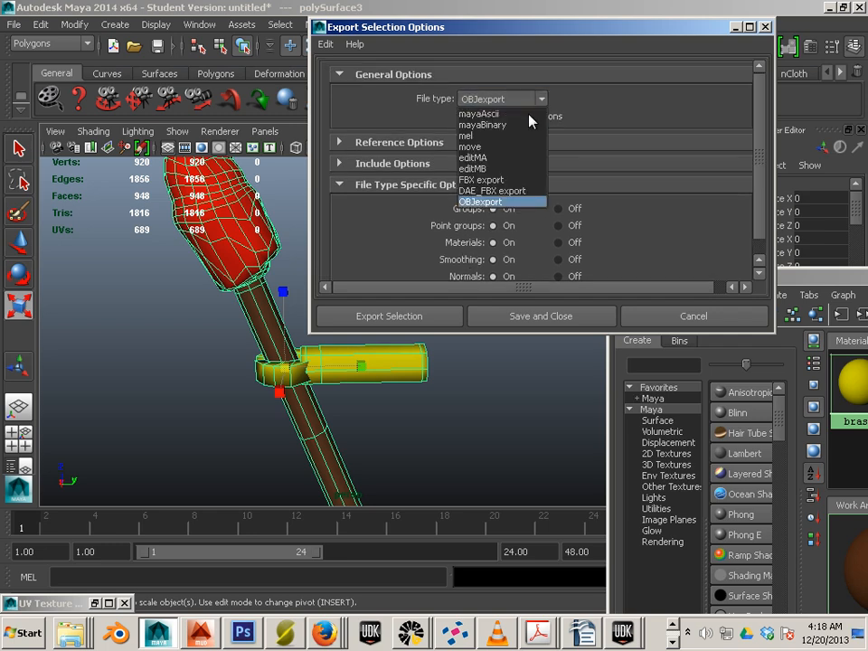
{"action": "left_click", "coordinate": [498, 181]}
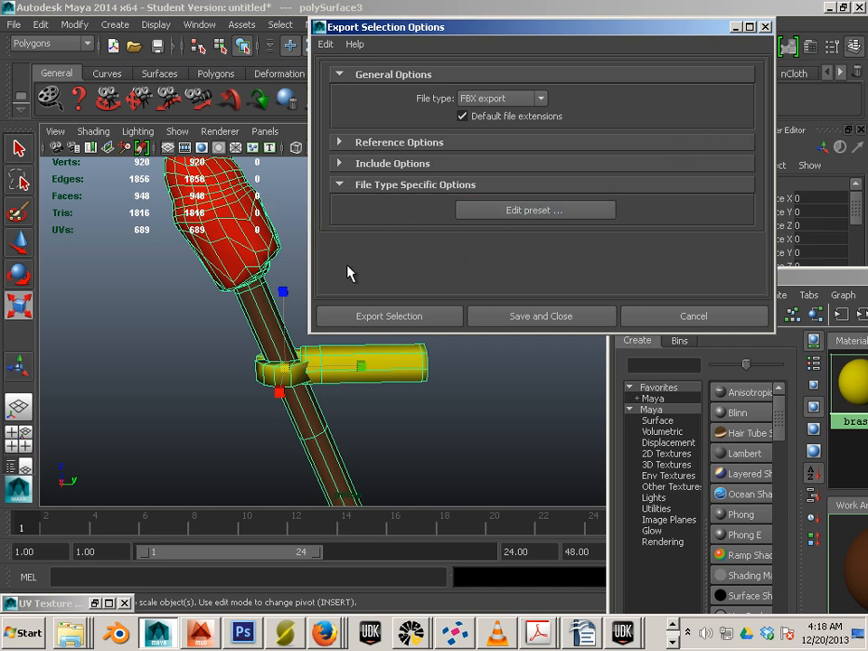
- Proceed with exporting the selection, review the FBX geometry and embed media options, and choose FBX 2013 as the file format version
{"action": "left_click", "coordinate": [392, 316]}
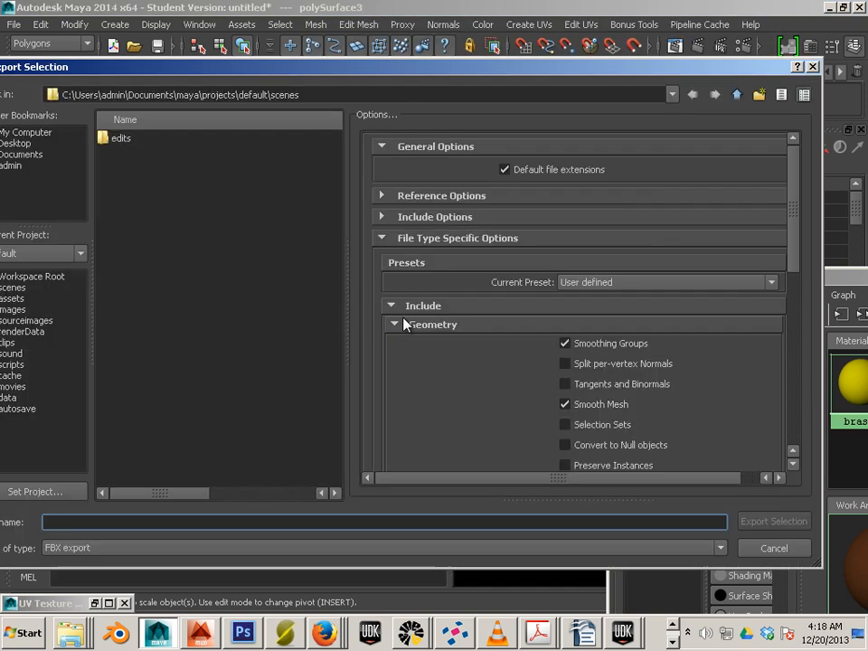
{"action": "scroll", "coordinate": [571, 300], "scroll_direction": "down", "scroll_amount": 1}
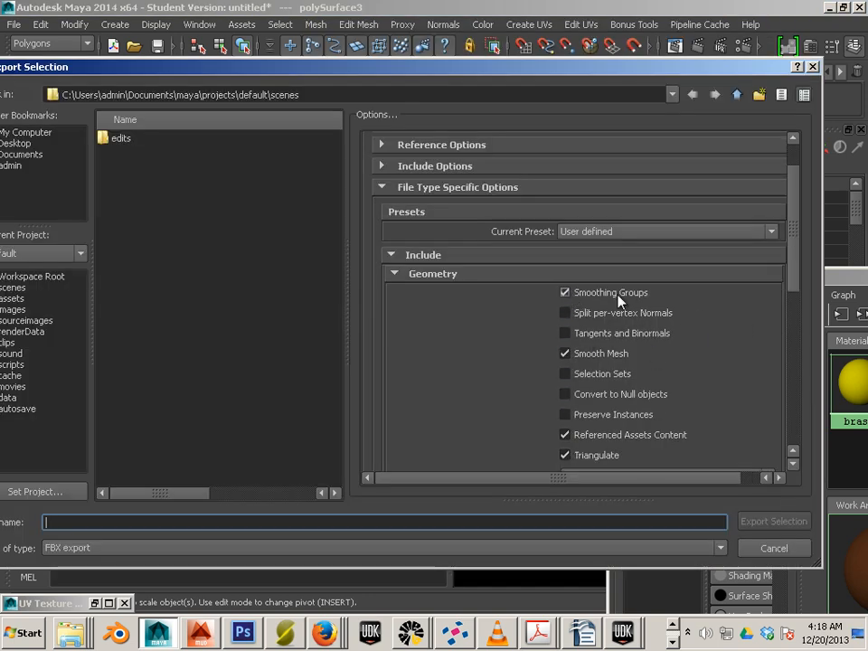
{"action": "scroll", "coordinate": [619, 300], "scroll_direction": "down", "scroll_amount": 6}
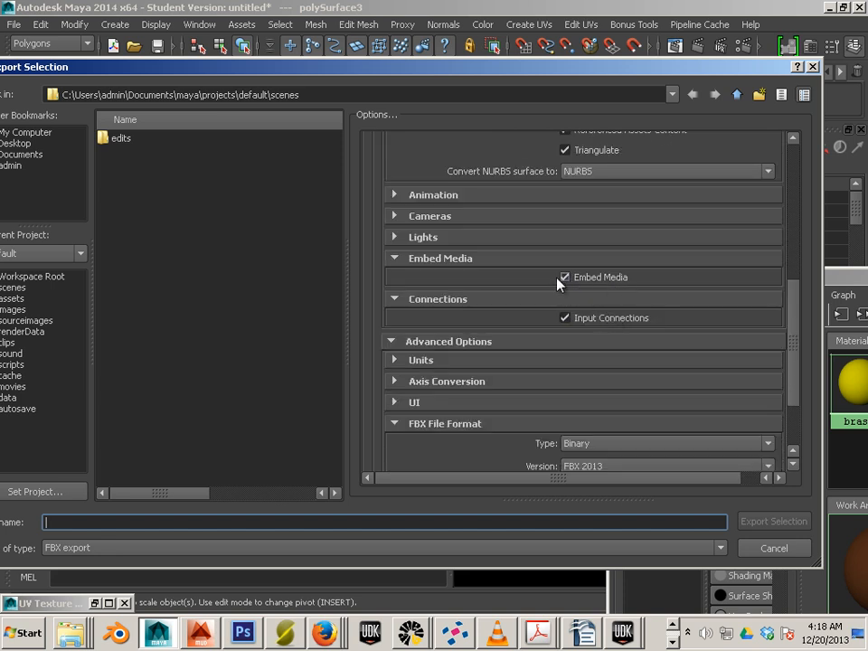
{"action": "scroll", "coordinate": [566, 285], "scroll_direction": "down", "scroll_amount": 2}
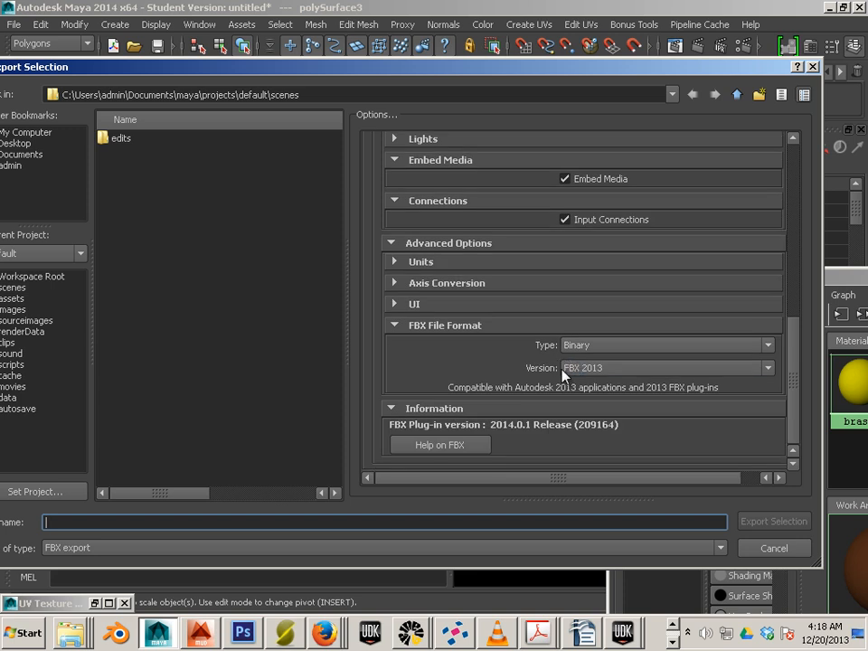
{"action": "left_click", "coordinate": [593, 369]}
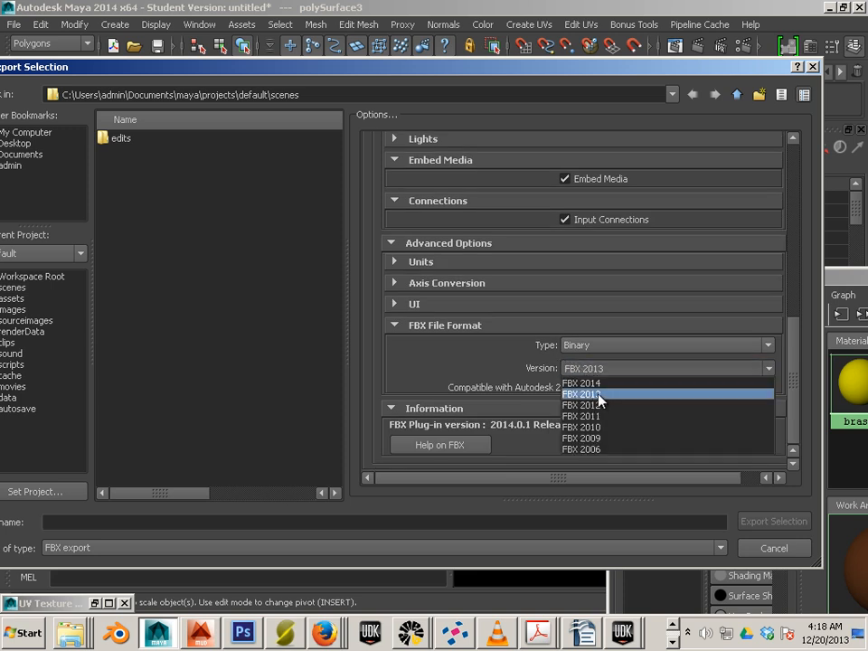
{"action": "left_click", "coordinate": [599, 395]}
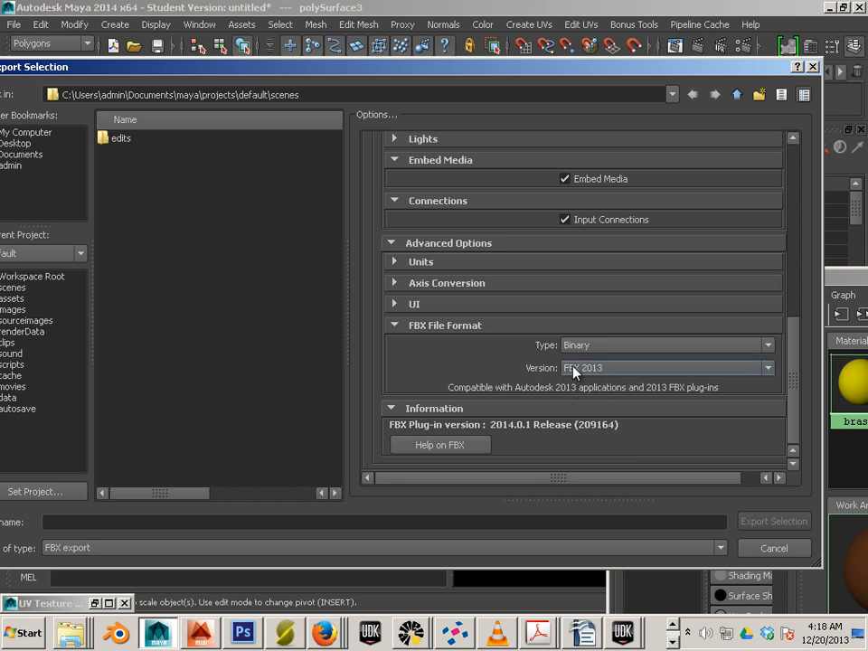
{"action": "left_click", "coordinate": [577, 369]}
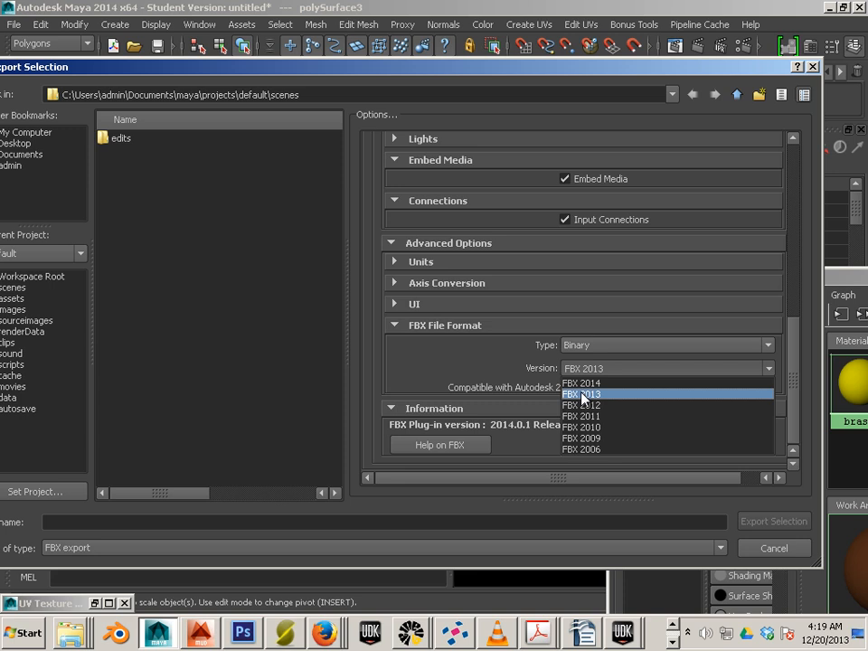
{"action": "left_click", "coordinate": [583, 394]}
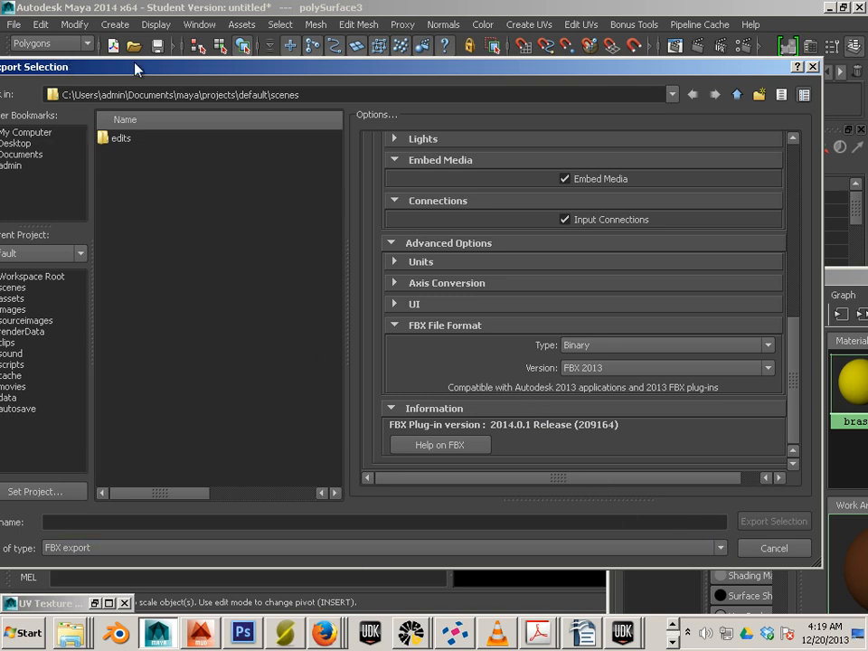
- Set the export destination to the folder C:\UDK\UDK-2013-07\UDKGame\Content\WIP
{"action": "left_click_drag", "start_coordinate": [136, 68], "coordinate": [423, 55]}
{"action": "left_click", "coordinate": [315, 119]}
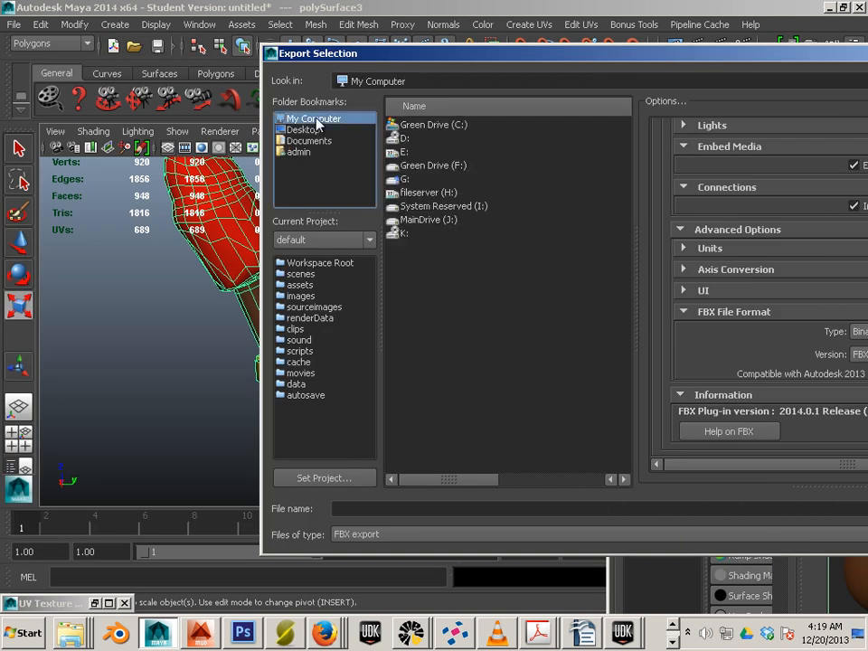
{"action": "double_click", "coordinate": [412, 125]}
{"action": "double_click", "coordinate": [412, 328]}
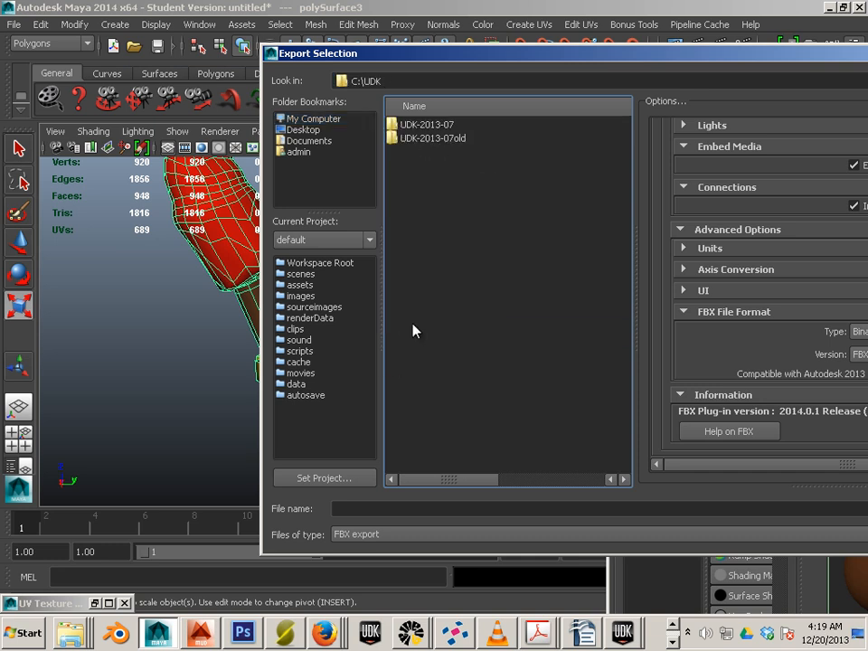
{"action": "double_click", "coordinate": [419, 124]}
{"action": "double_click", "coordinate": [403, 165]}
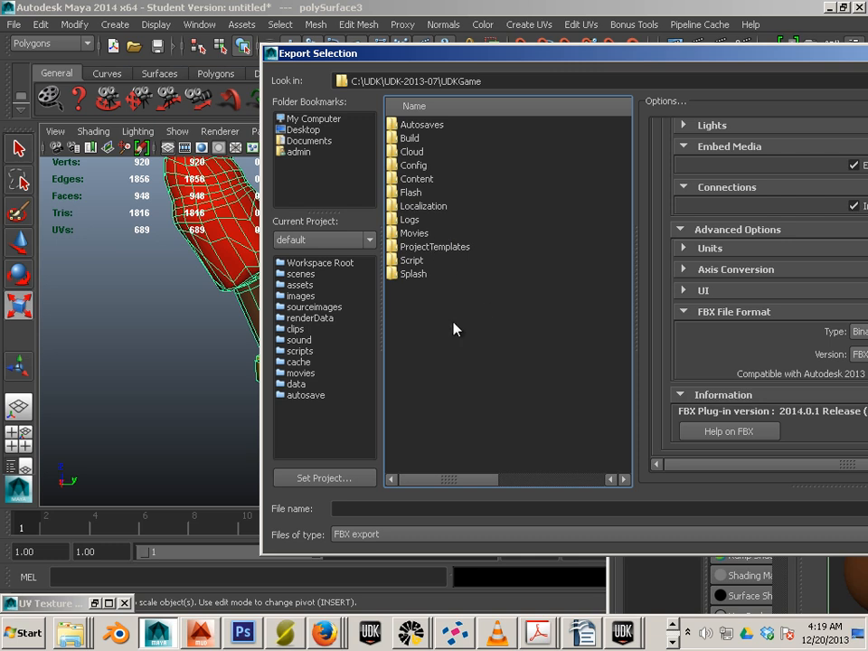
{"action": "double_click", "coordinate": [417, 179]}
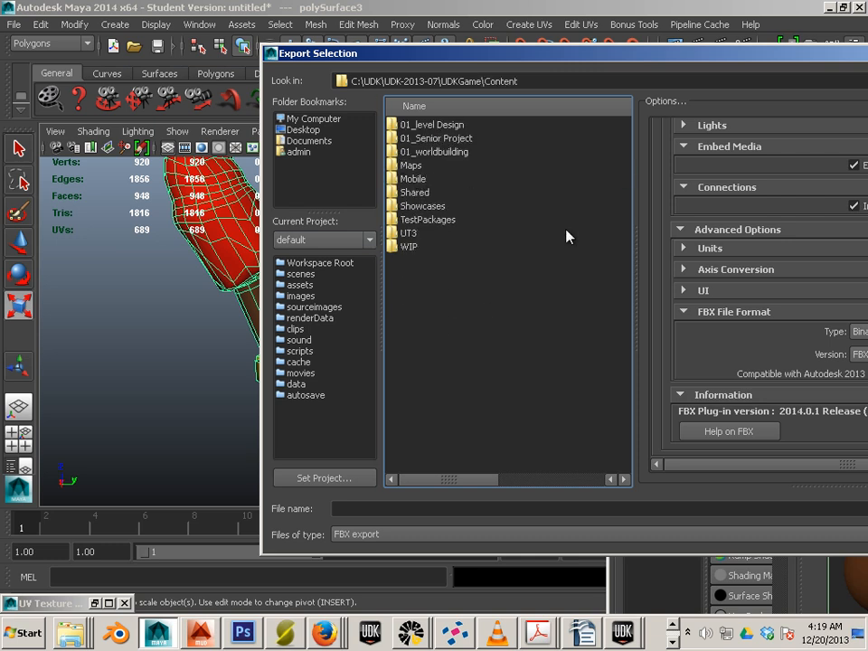
{"action": "double_click", "coordinate": [409, 247]}
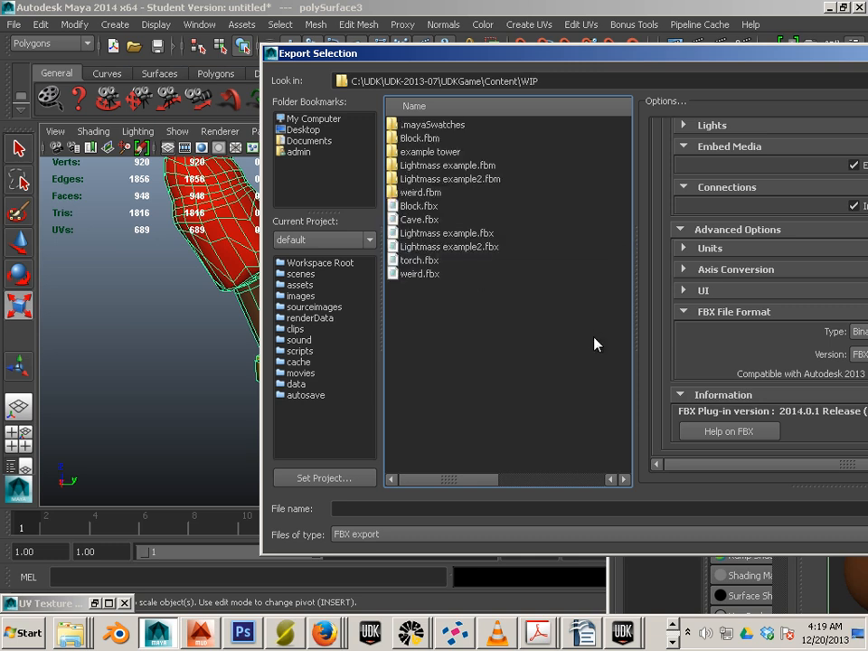
- Name the export file torch_2.fbx, based on the existing torch.fbx, and export the torch
{"action": "left_click", "coordinate": [414, 262]}
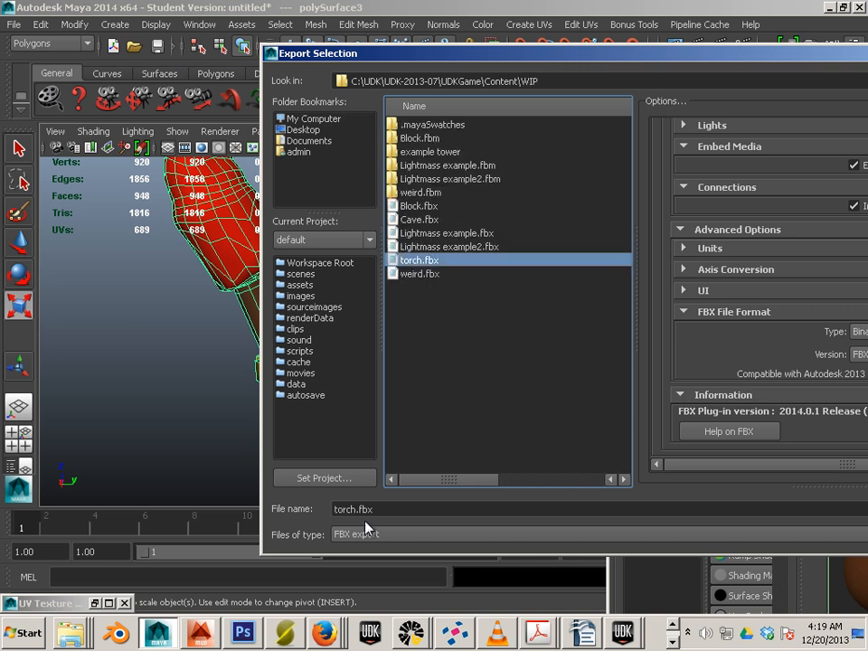
{"action": "left_click", "coordinate": [354, 509]}
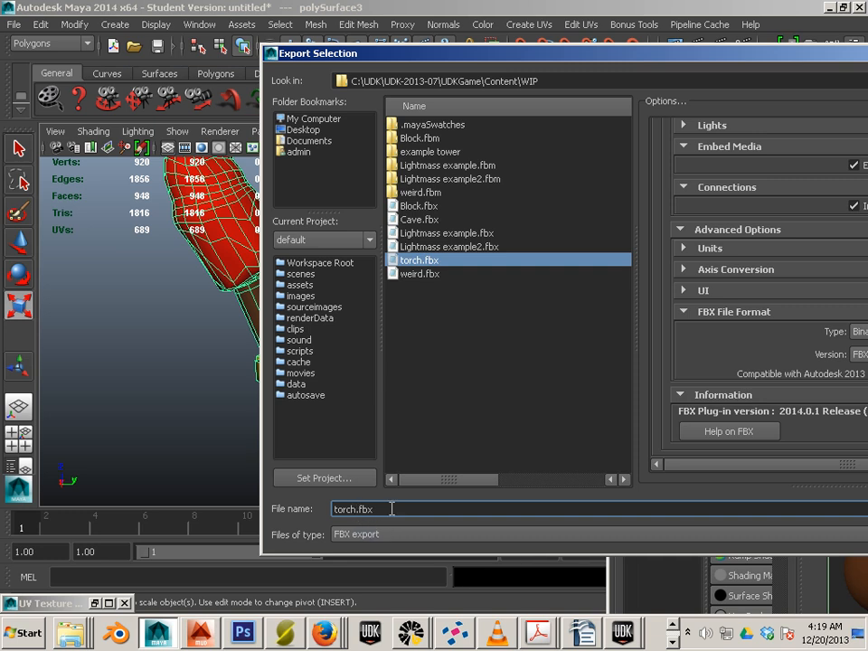
{"action": "type", "text": "_2"}
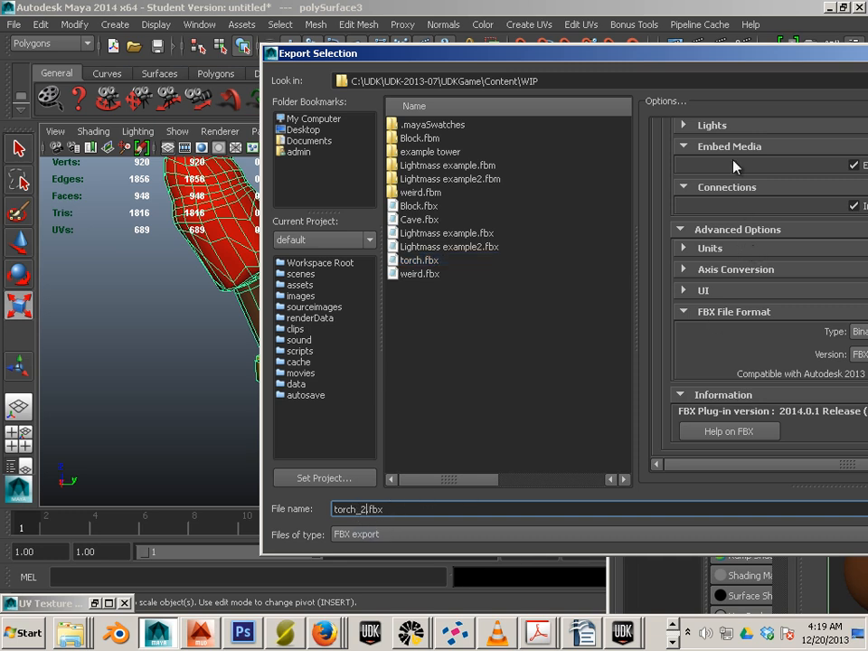
{"action": "left_click_drag", "start_coordinate": [699, 50], "coordinate": [415, 73]}
{"action": "left_click", "coordinate": [775, 533]}
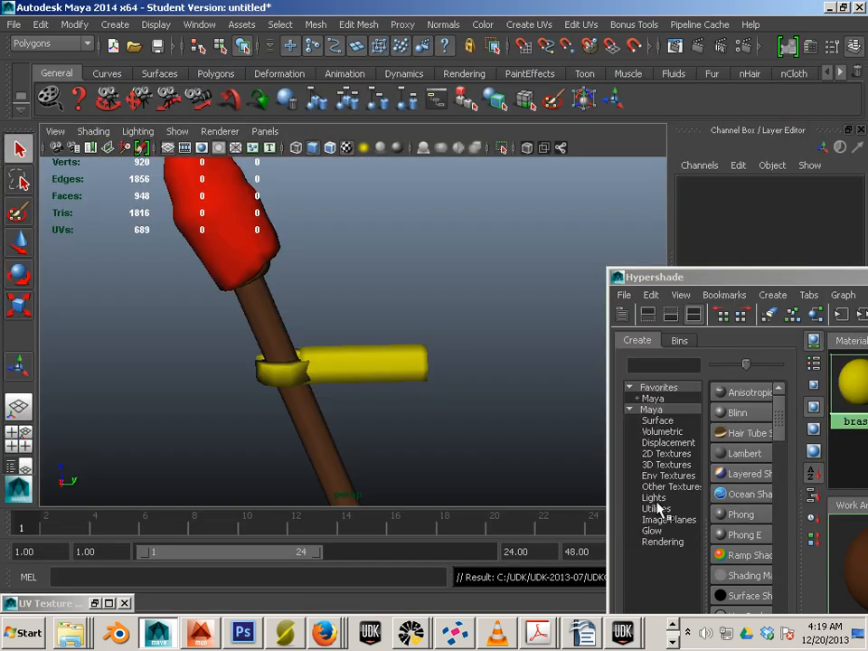
{"action": "left_click", "coordinate": [673, 642]}
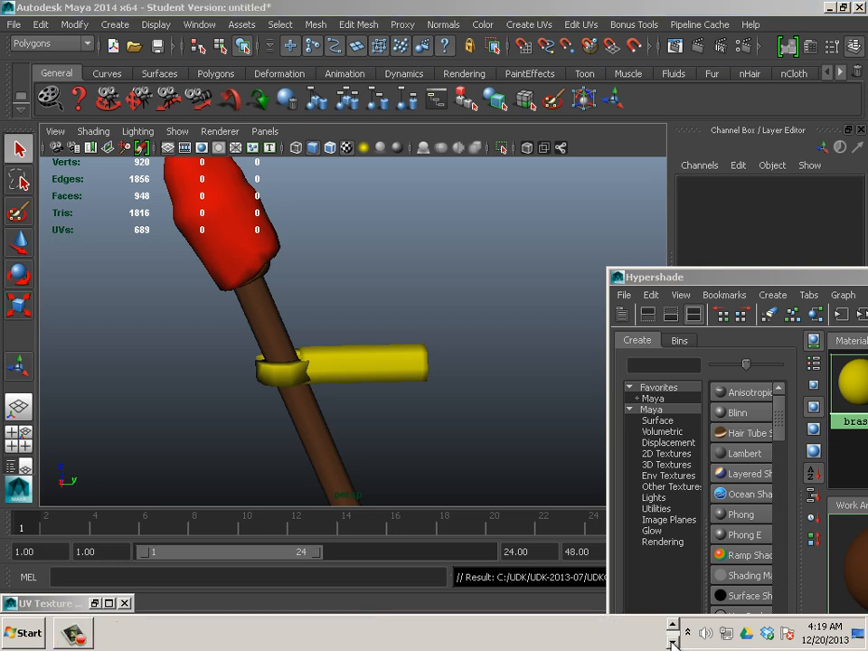
{"action": "left_click", "coordinate": [74, 636]}
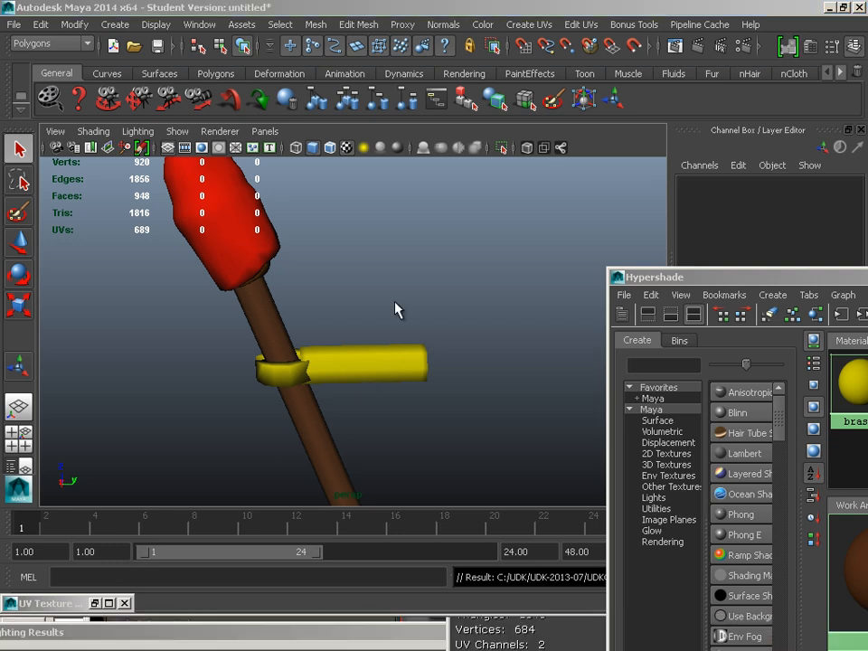
{"action": "left_click", "coordinate": [298, 377]}
{"action": "left_click_drag", "start_coordinate": [405, 412], "coordinate": [378, 387], "text": "alt"}
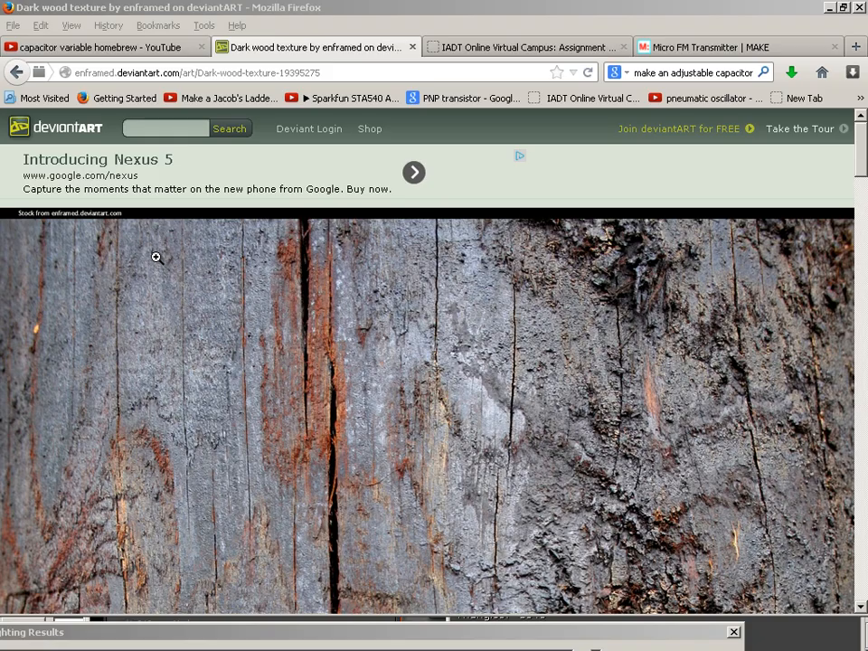
- In Firefox, go back to the wood texture image search and filter the results to images larger than 8 MP
{"action": "left_click", "coordinate": [18, 73]}
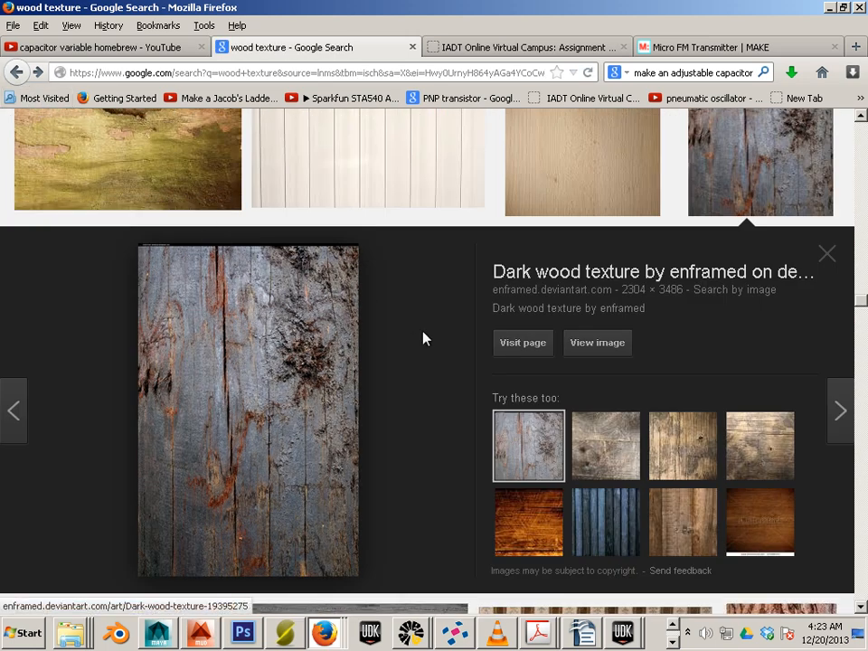
{"action": "scroll", "coordinate": [315, 286], "scroll_direction": "up", "scroll_amount": 4}
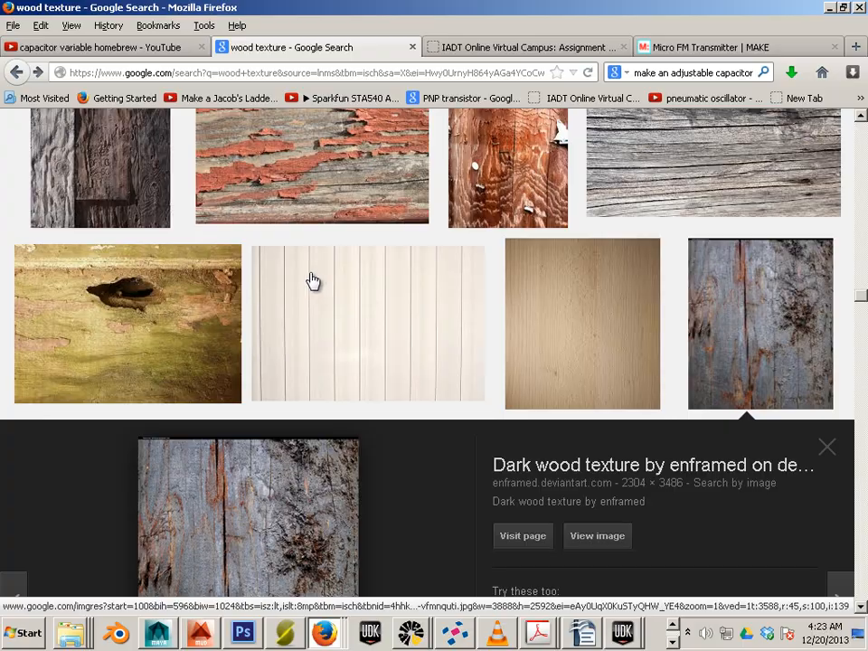
{"action": "scroll", "coordinate": [327, 294], "scroll_direction": "up", "scroll_amount": 10}
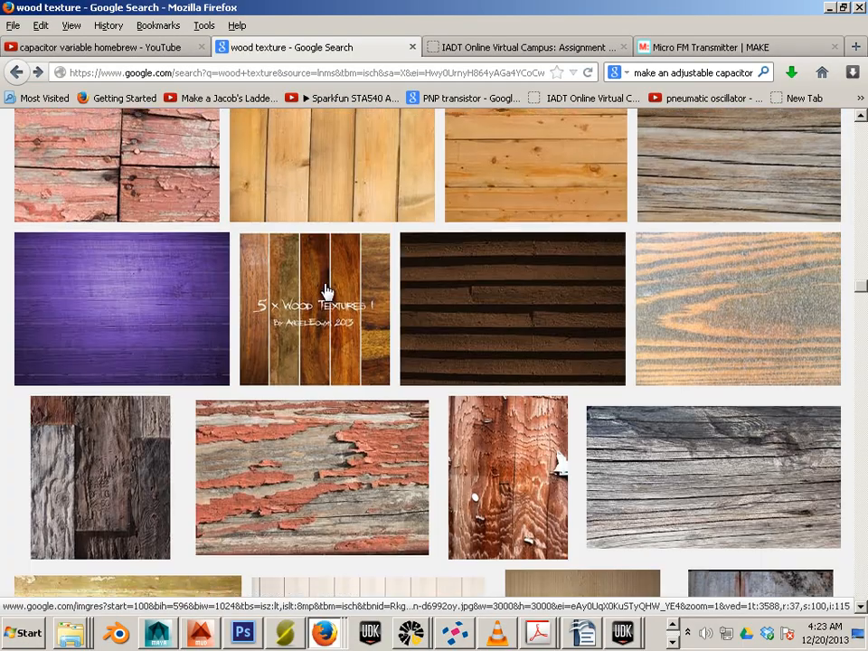
{"action": "scroll", "coordinate": [312, 291], "scroll_direction": "up", "scroll_amount": 15}
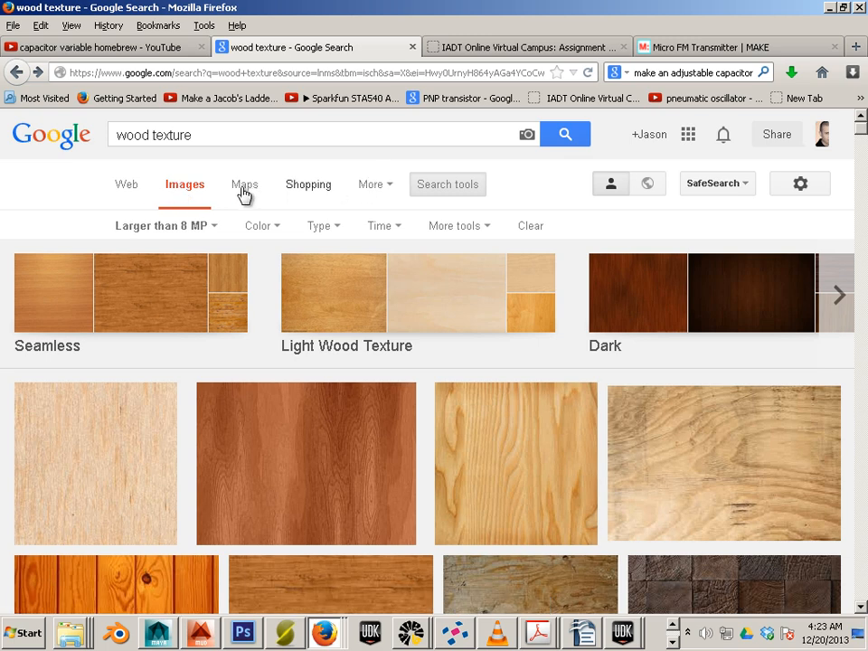
{"action": "left_click", "coordinate": [190, 227]}
{"action": "mouse_move", "coordinate": [207, 350]}
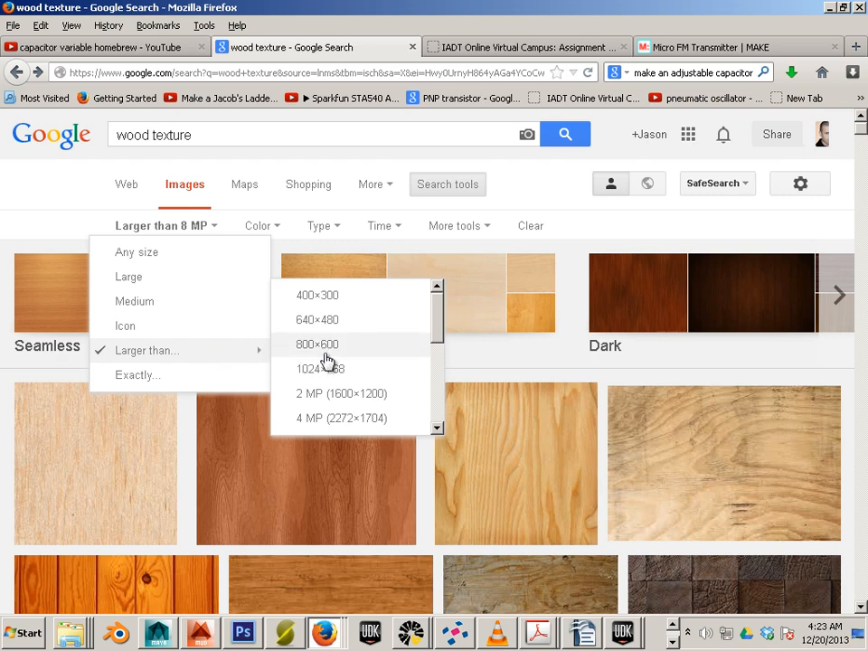
{"action": "scroll", "coordinate": [403, 355], "scroll_direction": "down", "scroll_amount": 2}
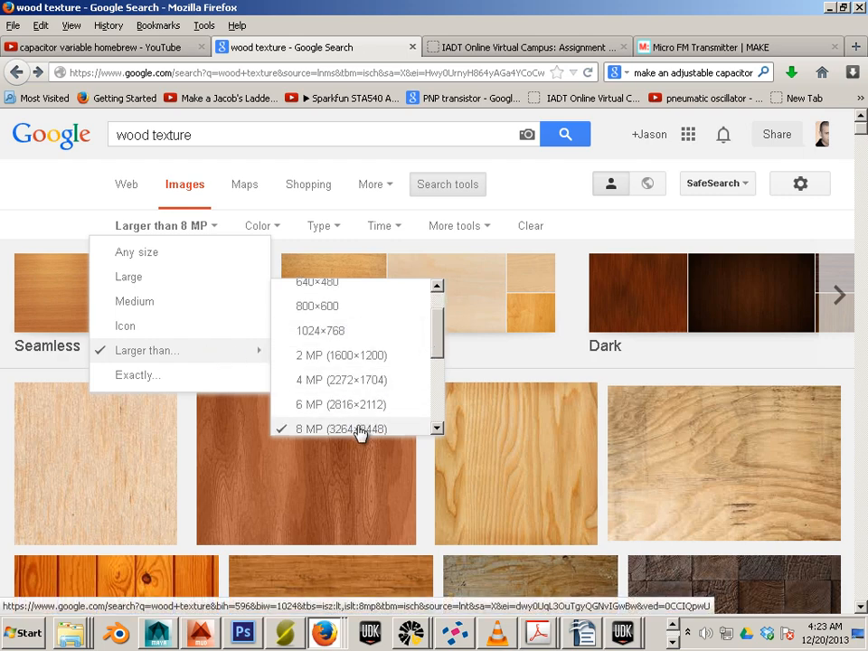
{"action": "left_click", "coordinate": [359, 432]}
- Open the dark wood texture's deviantART page, enlarge the image to full size and copy it
{"action": "left_click", "coordinate": [723, 316]}
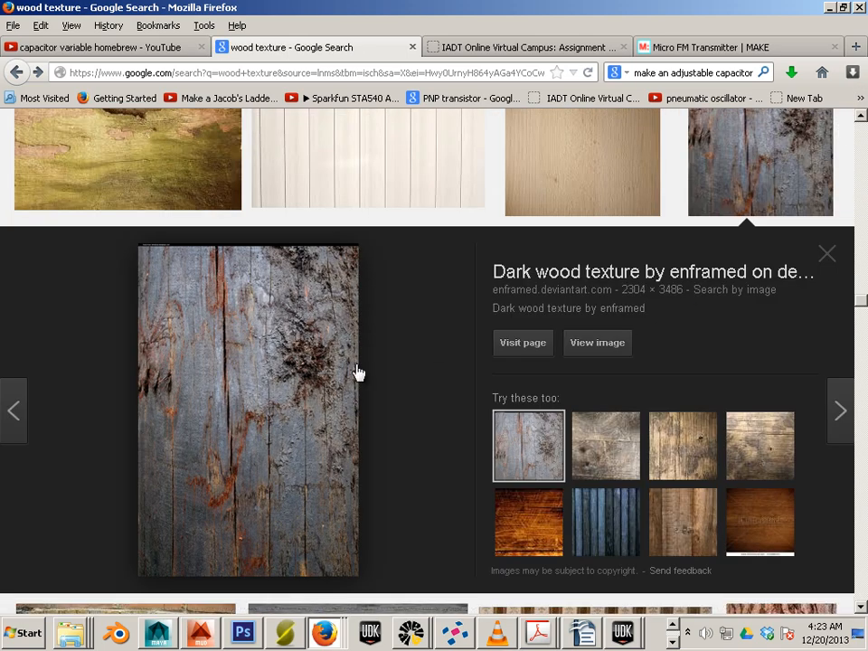
{"action": "left_click", "coordinate": [220, 386]}
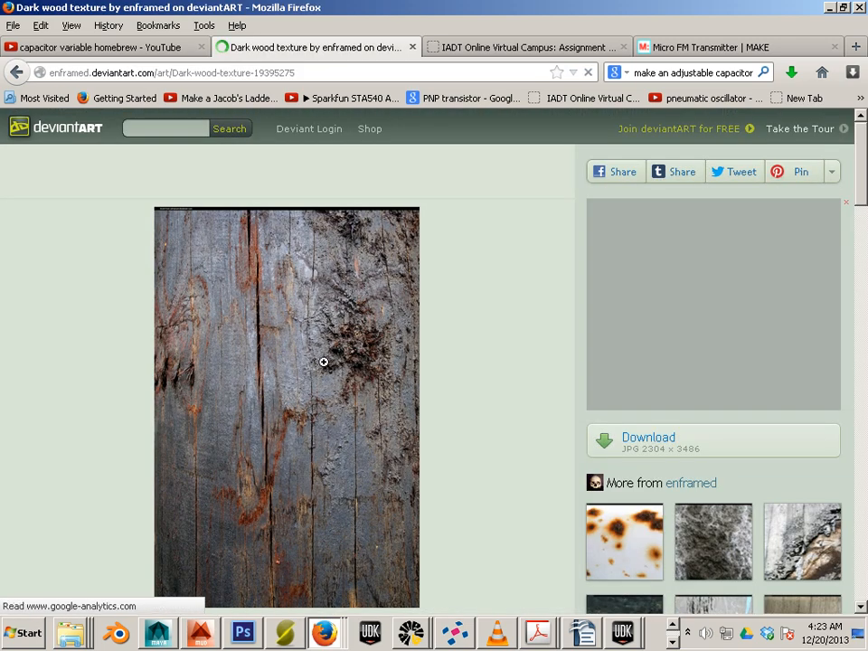
{"action": "left_click", "coordinate": [367, 403]}
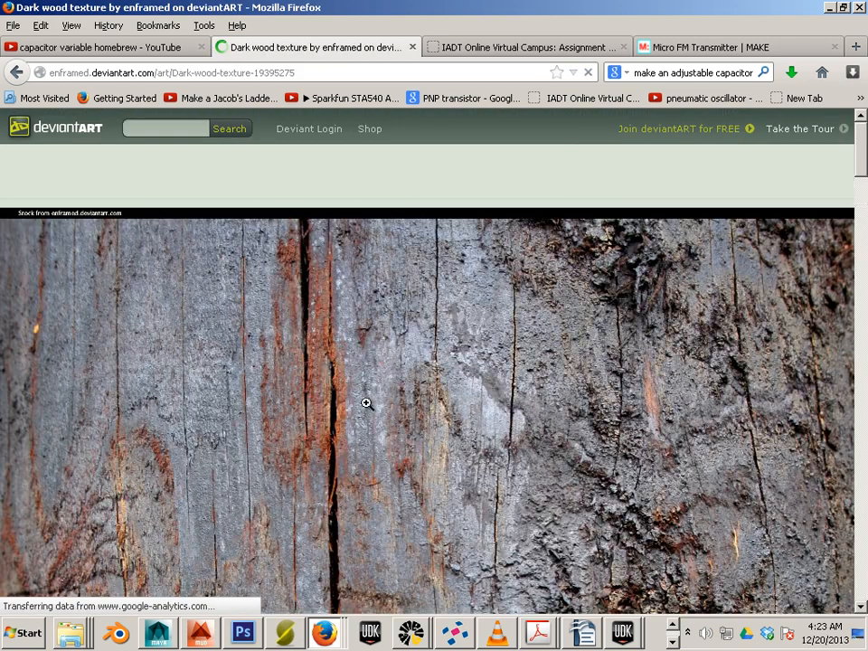
{"action": "left_click", "coordinate": [349, 375]}
{"action": "left_click", "coordinate": [346, 374]}
{"action": "left_click", "coordinate": [345, 372]}
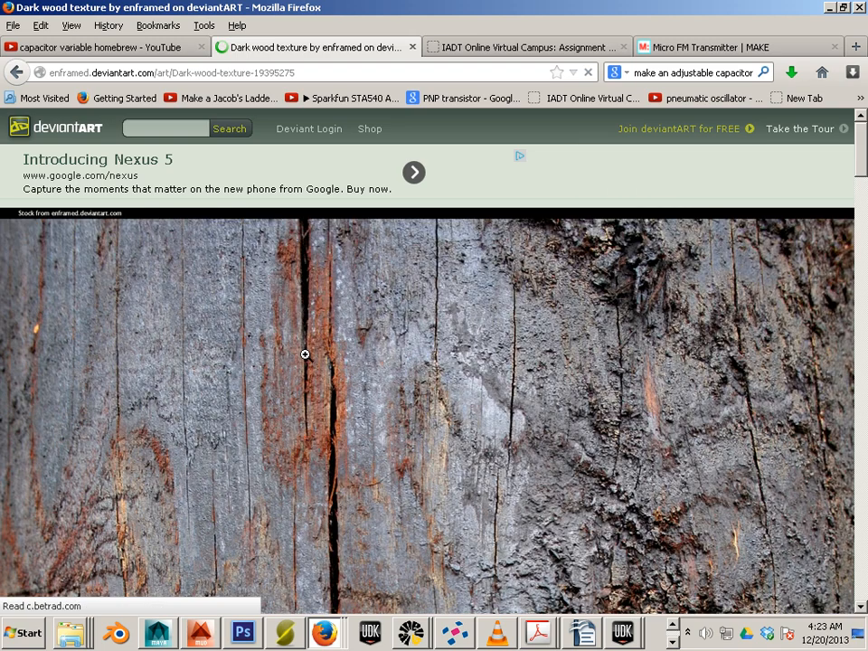
{"action": "right_click", "coordinate": [305, 353]}
{"action": "left_click", "coordinate": [361, 383]}
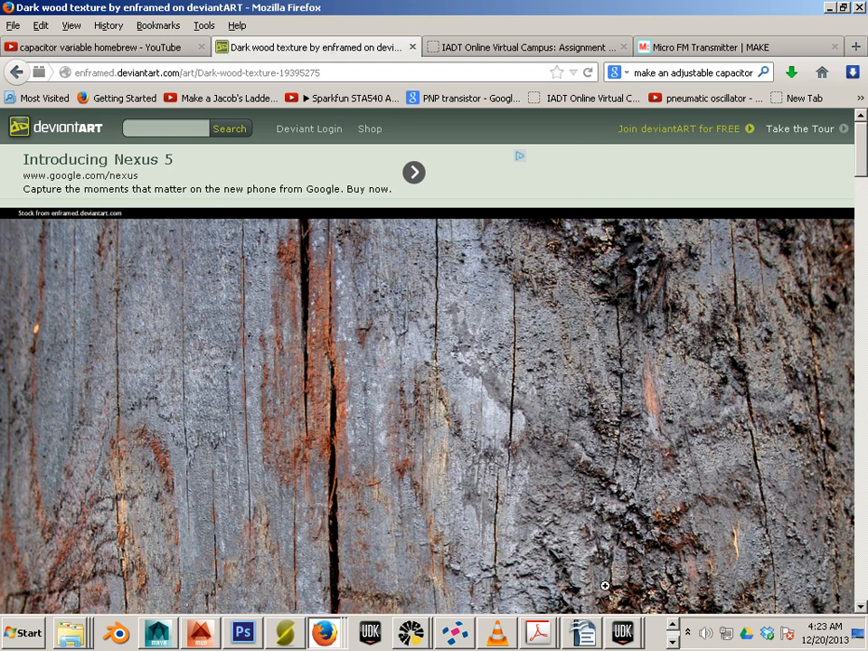
- Switch to Photoshop and create a 2304 × 3486 pixel RGB document from the Clipboard preset with a transparent background
{"action": "key", "text": "alt+Tab"}
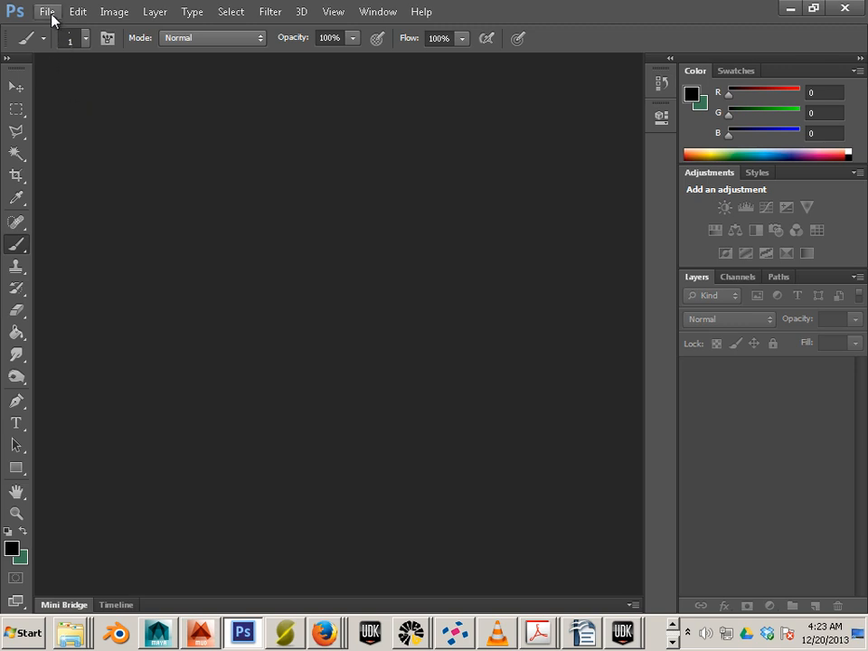
{"action": "left_click", "coordinate": [47, 12]}
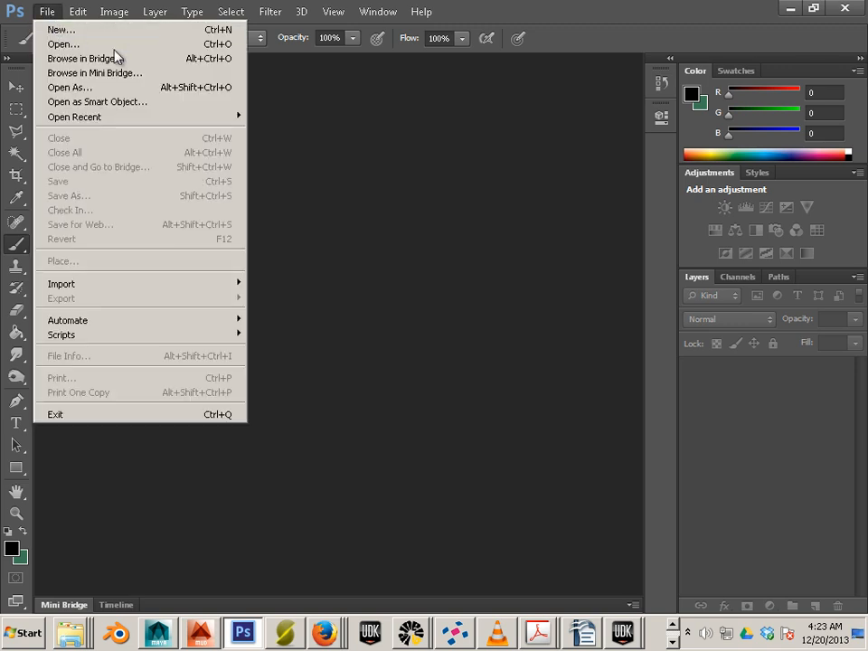
{"action": "left_click", "coordinate": [59, 29]}
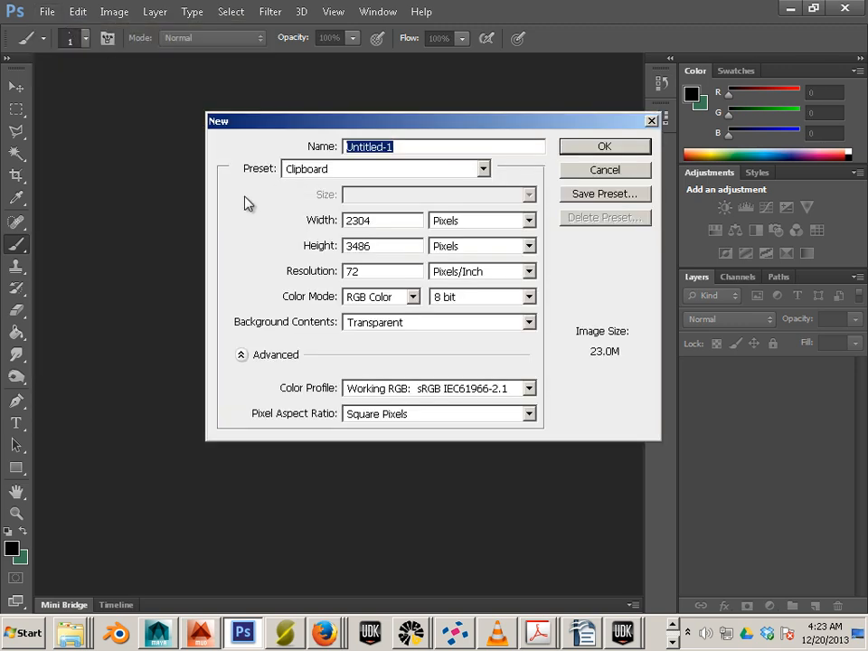
{"action": "left_click", "coordinate": [603, 148]}
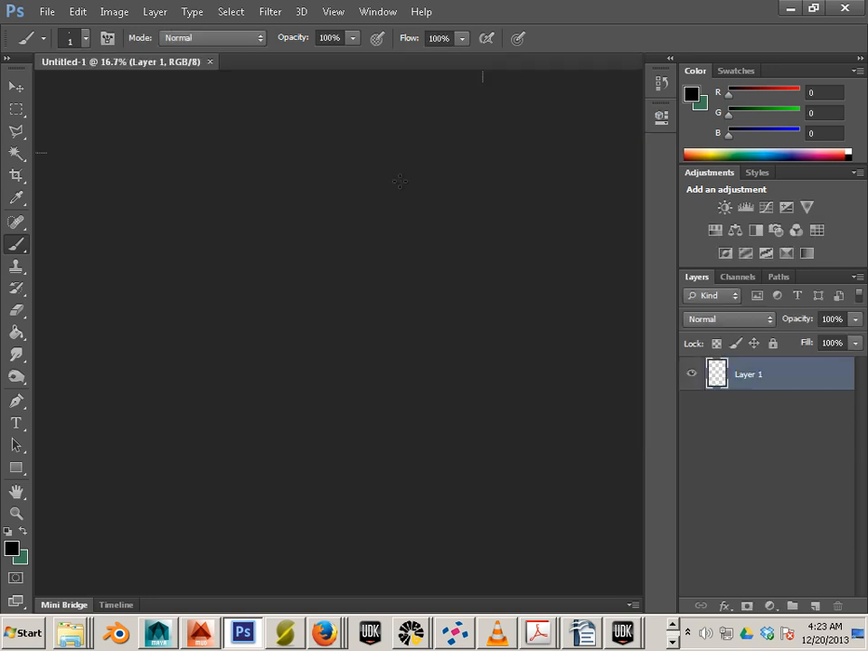
- Paste the copied wood image into the document and reduce the canvas size to 2048 × 2048 pixels, accepting the clipping
{"action": "left_click", "coordinate": [83, 11]}
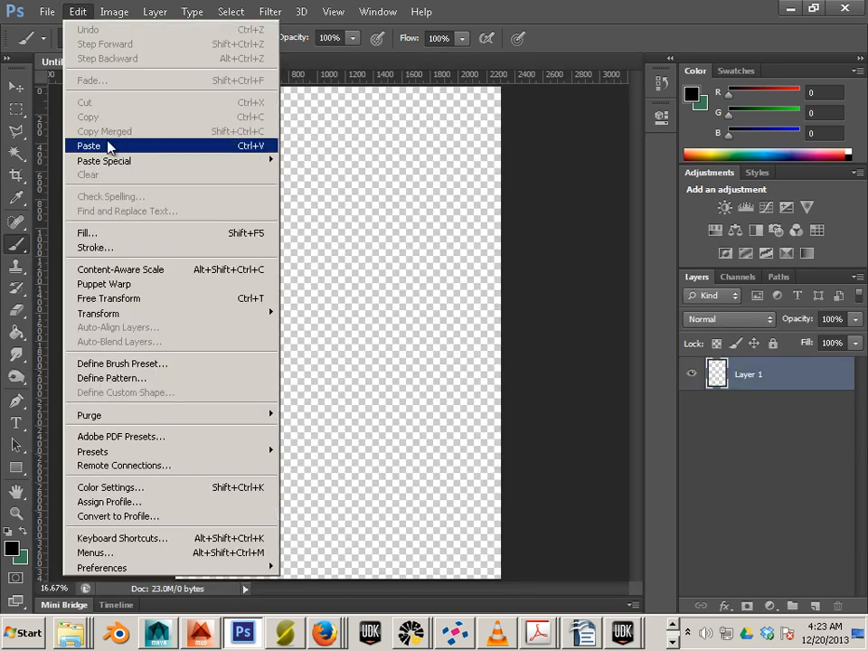
{"action": "left_click", "coordinate": [110, 145]}
{"action": "left_click", "coordinate": [113, 11]}
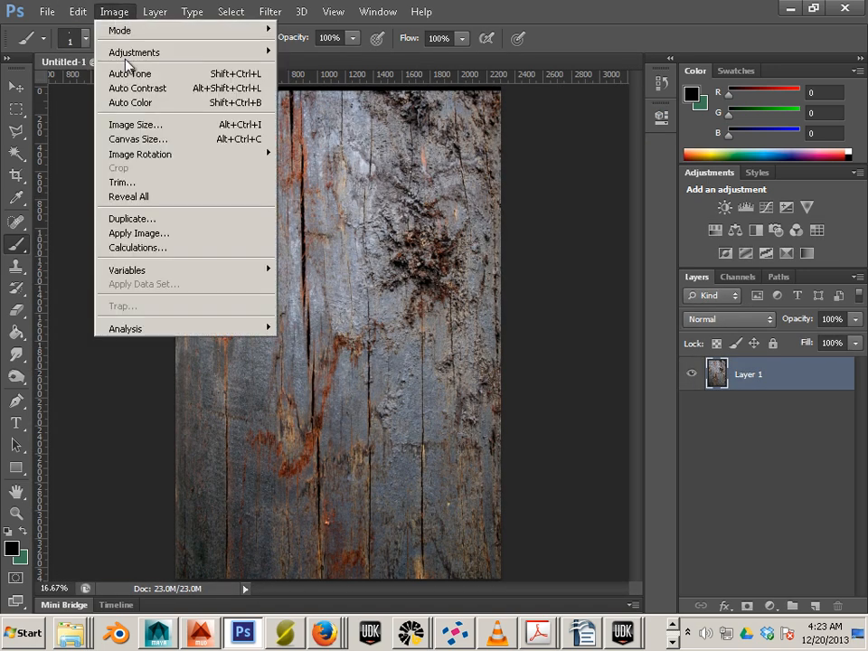
{"action": "left_click", "coordinate": [137, 141]}
{"action": "double_click", "coordinate": [411, 226]}
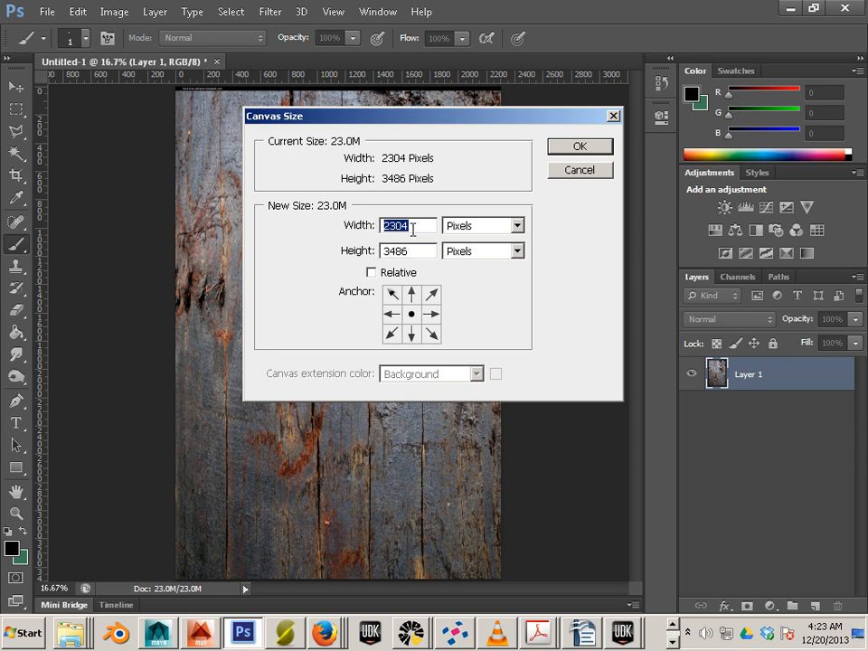
{"action": "double_click", "coordinate": [413, 252]}
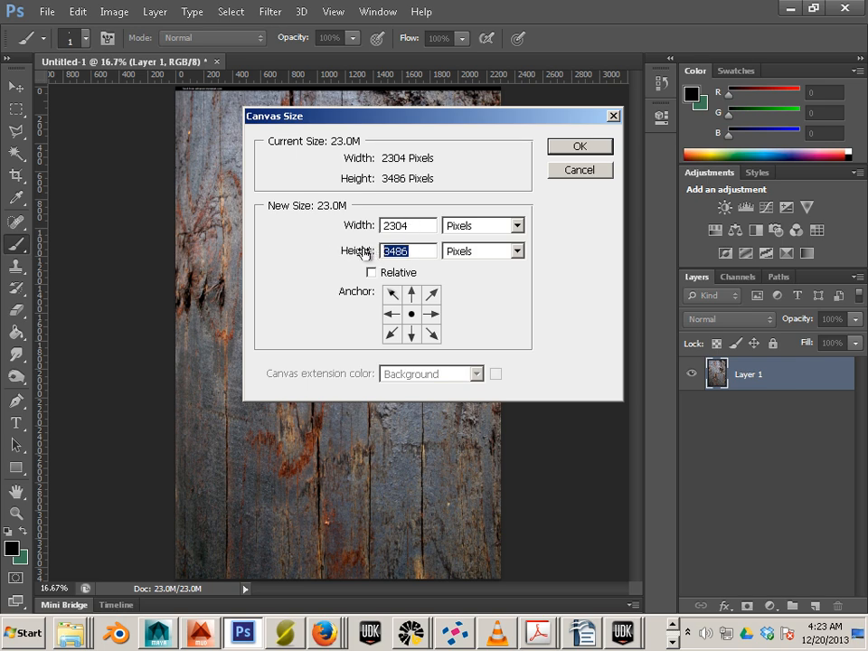
{"action": "type", "text": "204"}
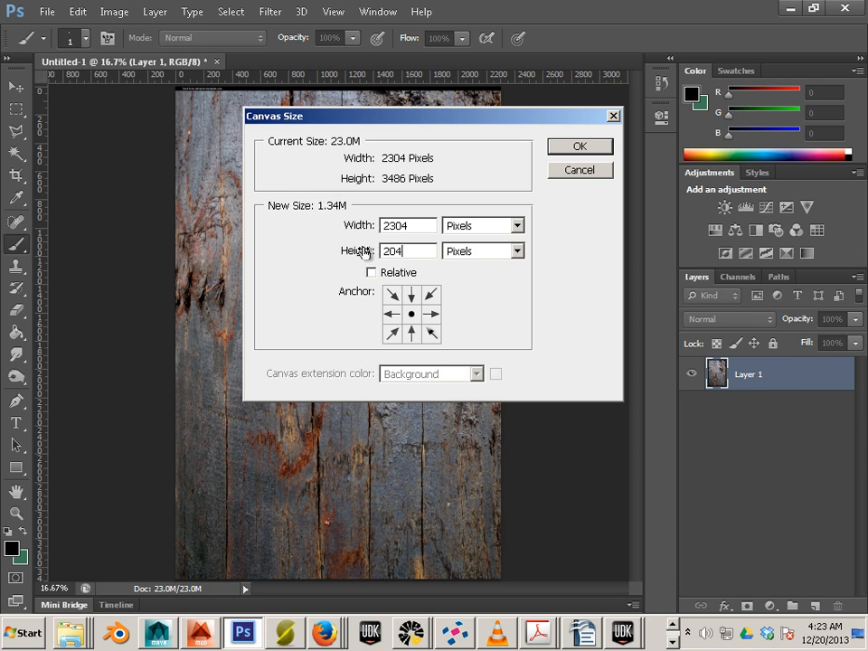
{"action": "double_click", "coordinate": [416, 230]}
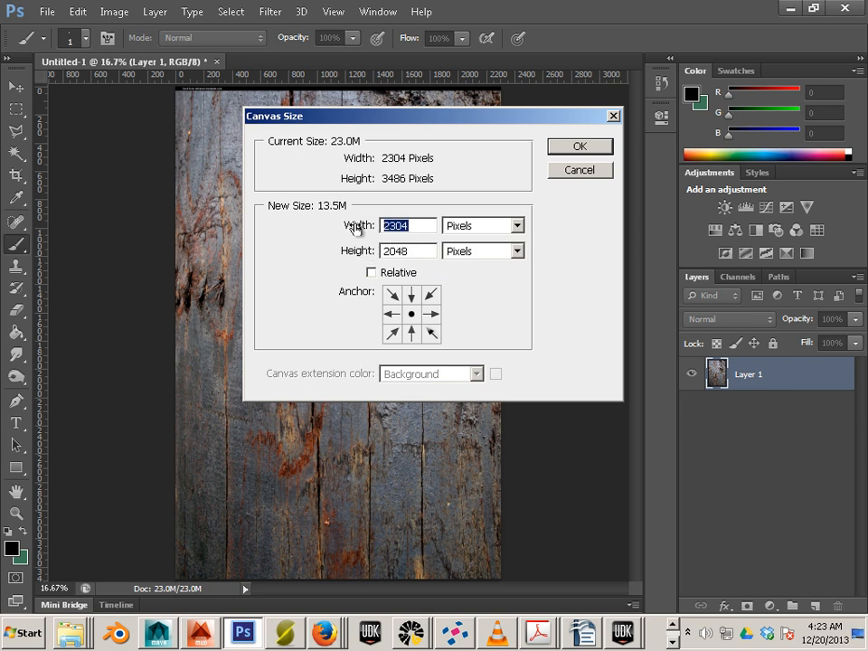
{"action": "type", "text": "204"}
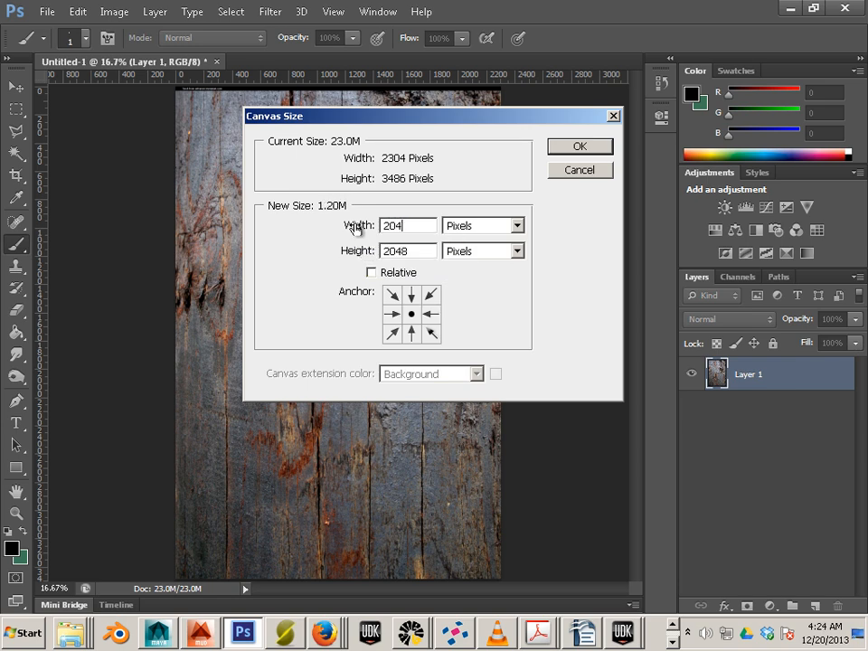
{"action": "left_click", "coordinate": [561, 147]}
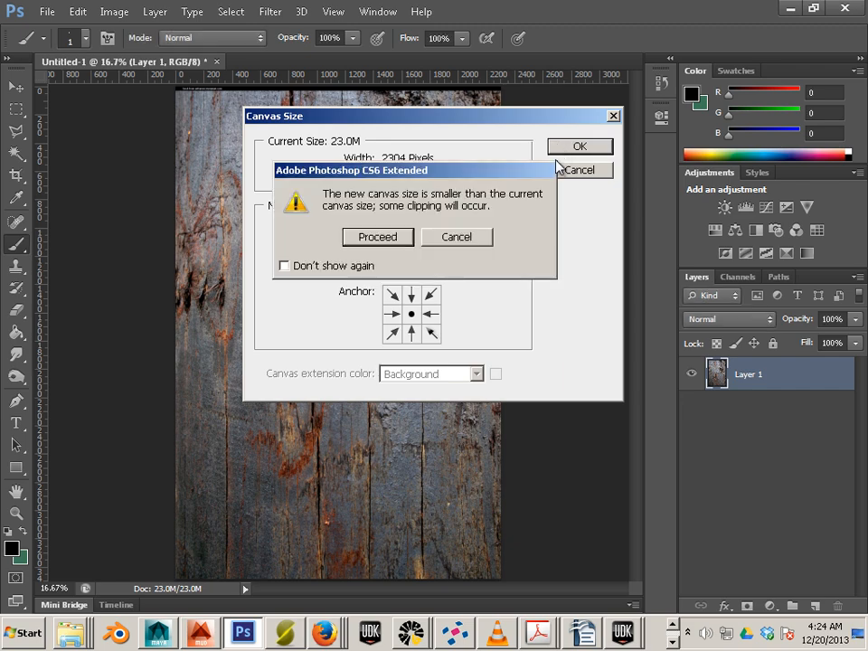
{"action": "left_click", "coordinate": [401, 241]}
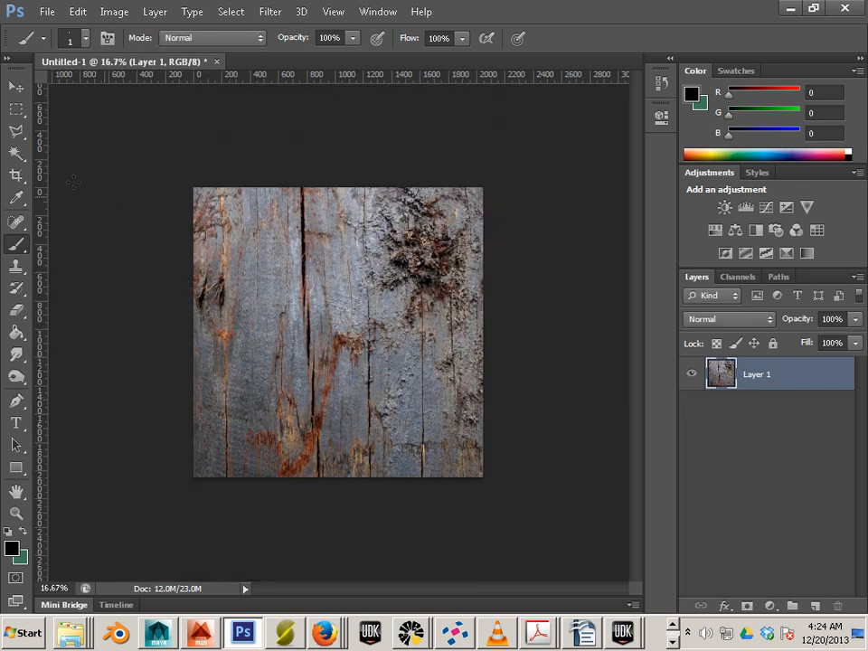
- Align the wood layer with the canvas's upper-right corner, scale it proportionally to about 53%, move it up and apply the transformation
{"action": "left_click", "coordinate": [16, 86]}
{"action": "left_click_drag", "start_coordinate": [375, 339], "coordinate": [321, 364]}
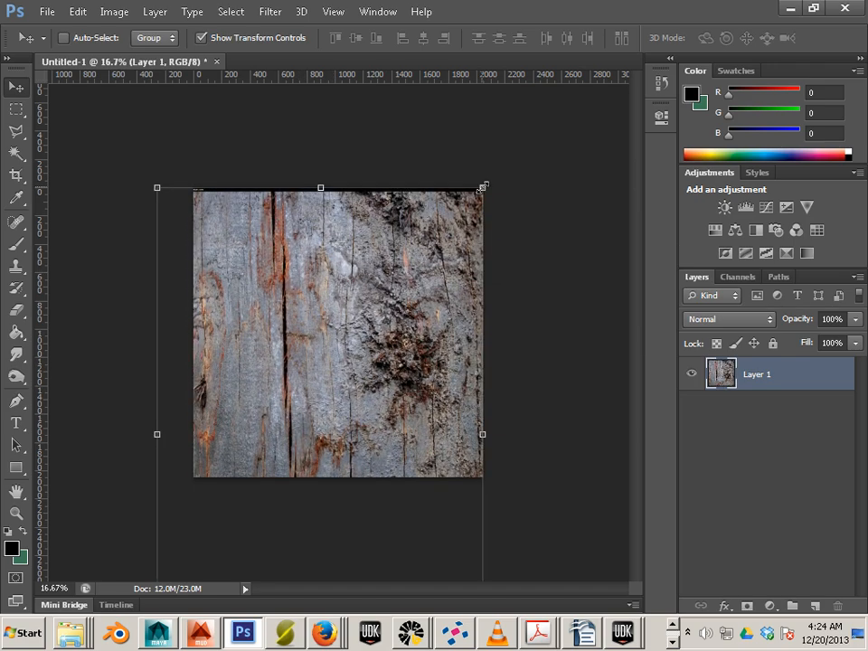
{"action": "left_click_drag", "start_coordinate": [484, 186], "coordinate": [330, 419], "text": "shift"}
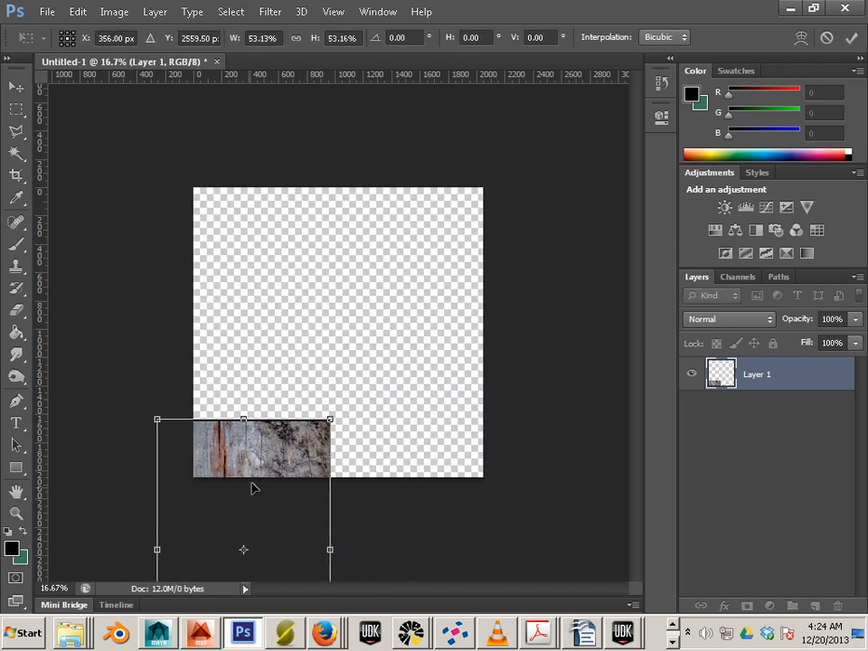
{"action": "left_click_drag", "start_coordinate": [254, 488], "coordinate": [277, 331]}
{"action": "left_click", "coordinate": [16, 86]}
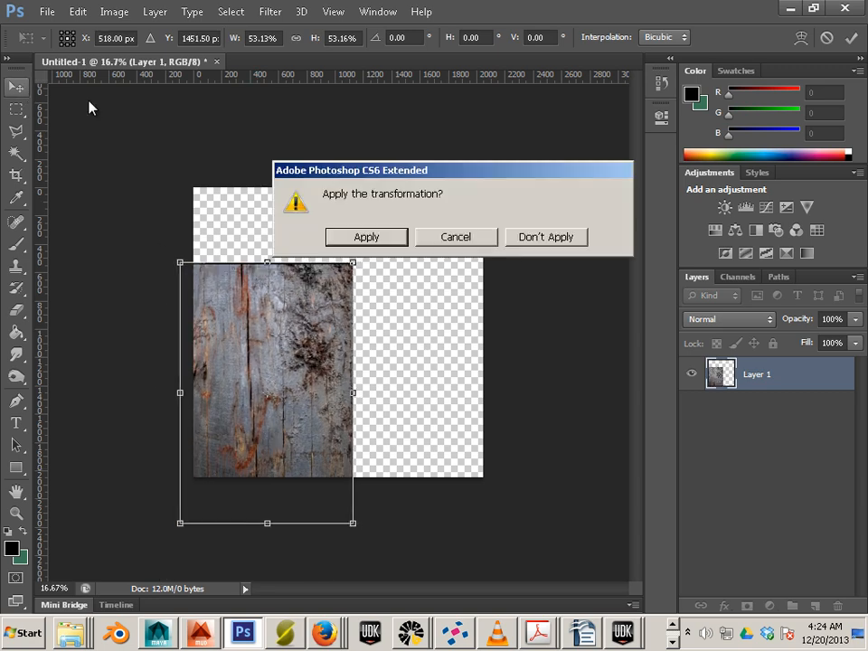
{"action": "left_click", "coordinate": [366, 236]}
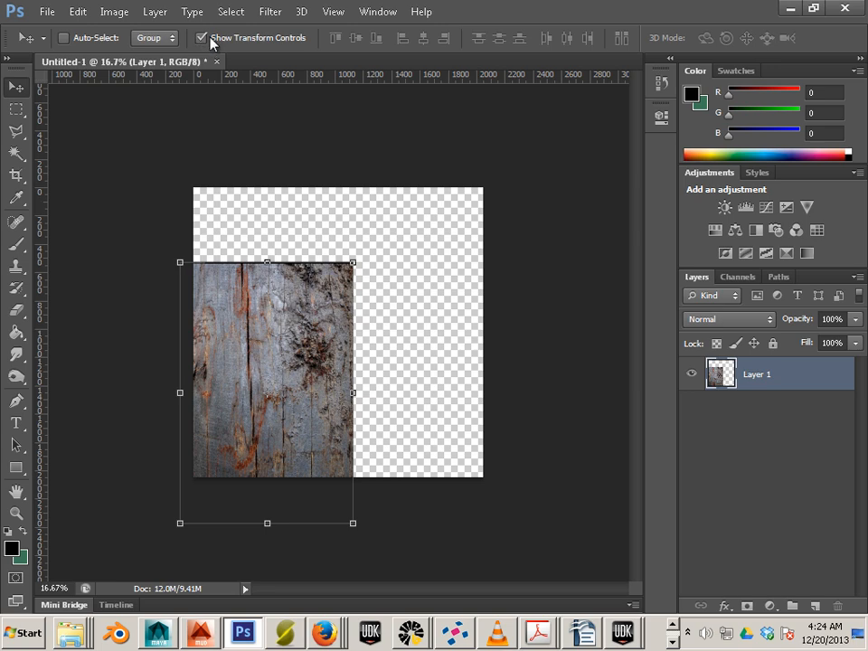
- Scale the wood layer down proportionally by about another 43%, fit it into the canvas's lower-left corner and apply the transformation
{"action": "left_click_drag", "start_coordinate": [306, 362], "coordinate": [312, 326]}
{"action": "left_click_drag", "start_coordinate": [359, 226], "coordinate": [286, 333]}
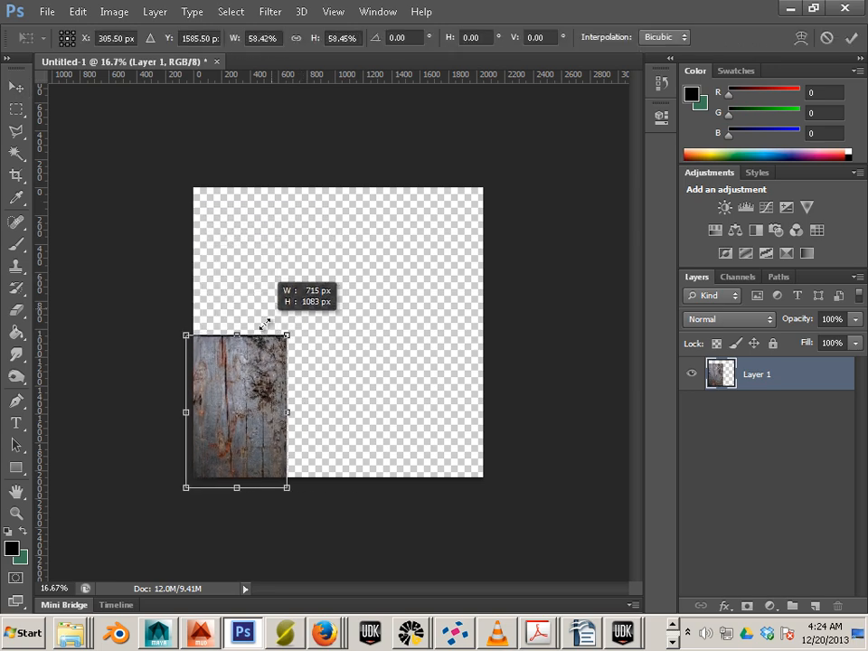
{"action": "left_click_drag", "start_coordinate": [252, 430], "coordinate": [246, 427]}
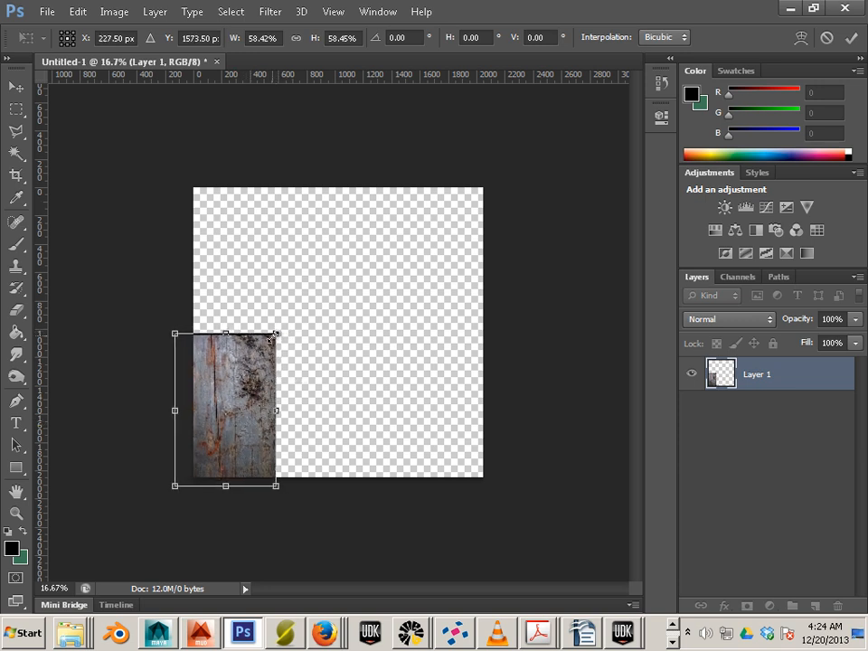
{"action": "left_click_drag", "start_coordinate": [274, 335], "coordinate": [264, 349]}
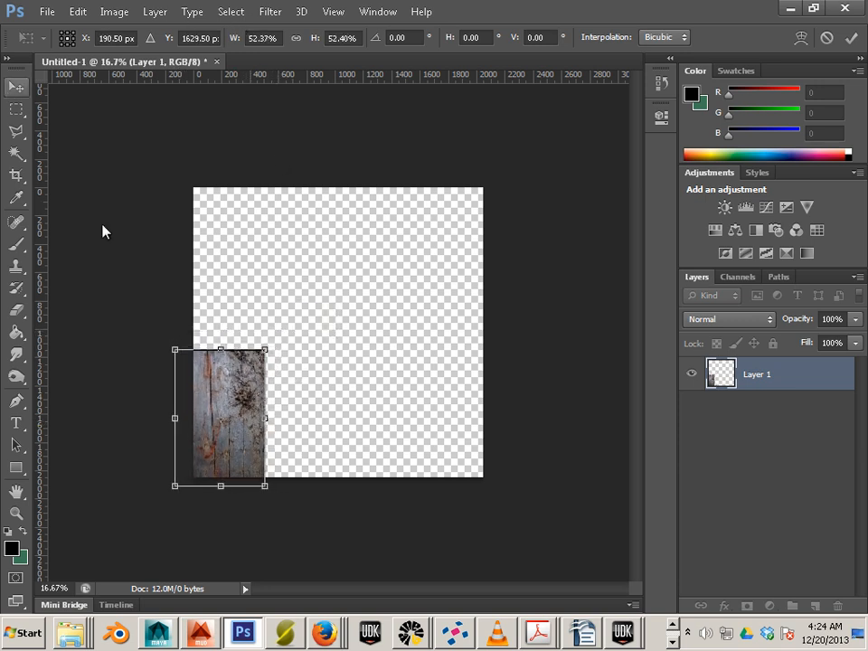
{"action": "left_click_drag", "start_coordinate": [210, 445], "coordinate": [241, 412]}
{"action": "left_click_drag", "start_coordinate": [273, 348], "coordinate": [254, 371], "text": "shift"}
{"action": "mouse_move", "coordinate": [239, 433]}
{"action": "left_mouse_down"}
{"action": "mouse_move", "coordinate": [234, 437]}
{"action": "mouse_move", "coordinate": [233, 421]}
{"action": "left_mouse_up"}
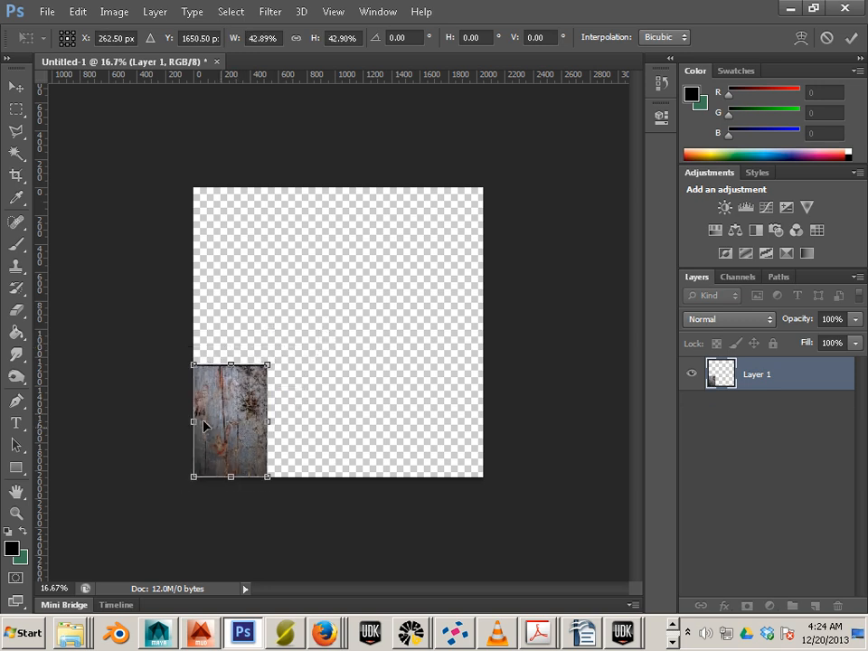
{"action": "left_click", "coordinate": [16, 85]}
{"action": "left_click", "coordinate": [389, 242]}
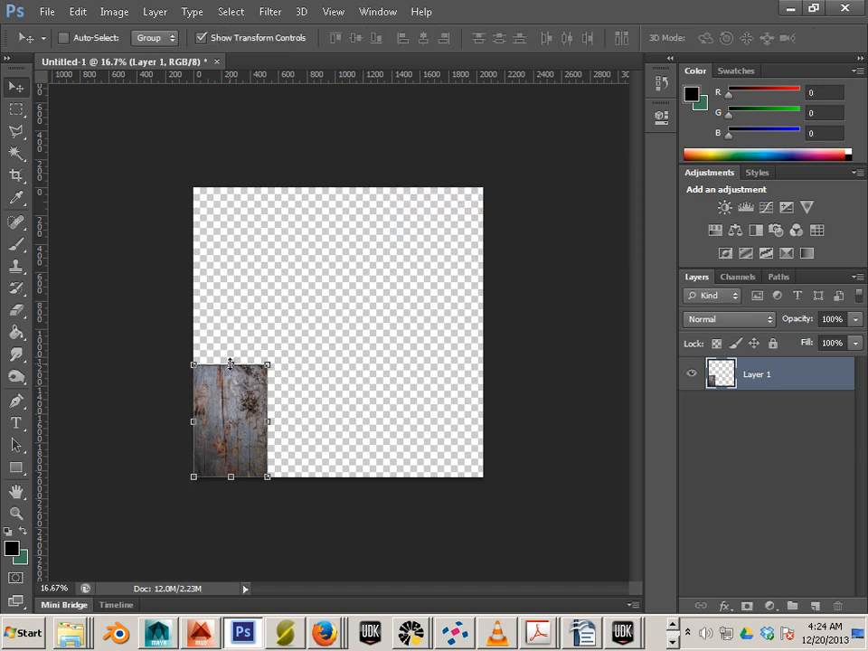
- Stretch the wood layer vertically to about 305%, shift it down so it covers the full canvas height, and apply the transformation
{"action": "left_click_drag", "start_coordinate": [231, 364], "coordinate": [211, 133]}
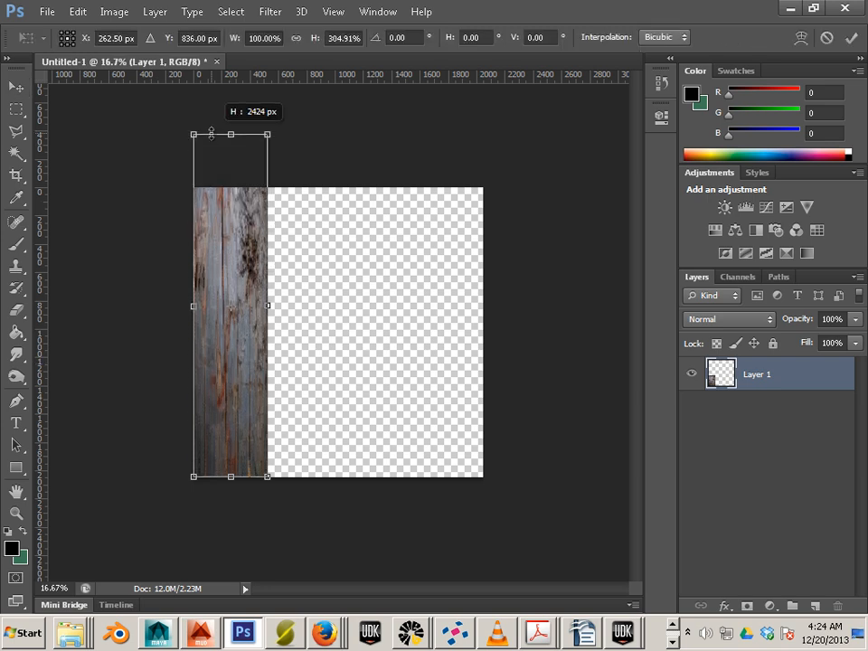
{"action": "left_click_drag", "start_coordinate": [222, 297], "coordinate": [221, 321]}
{"action": "left_click", "coordinate": [16, 86]}
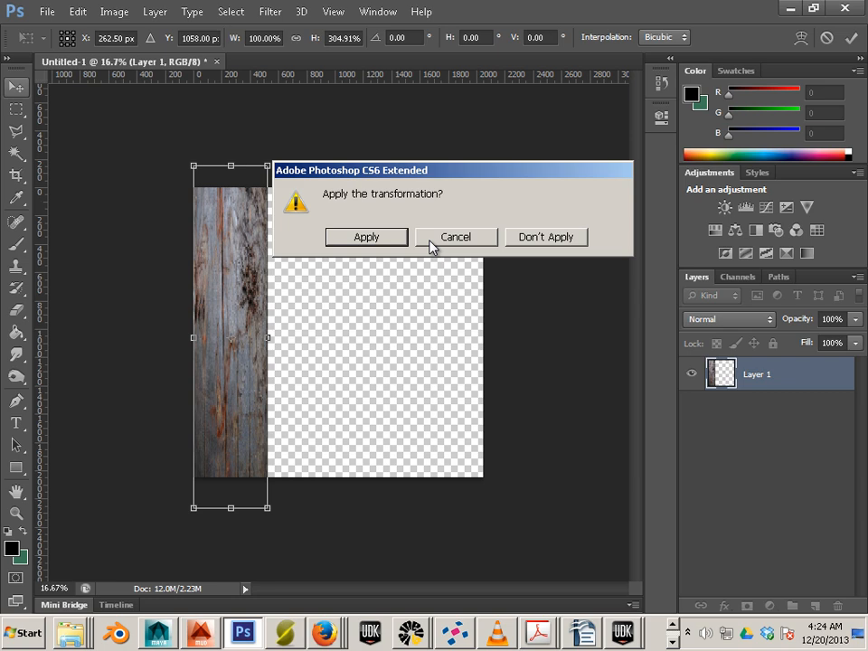
{"action": "left_click", "coordinate": [367, 237]}
- Duplicate the wood strip and place the copy to its right, slightly overlapping the original
{"action": "key", "text": "ctrl+0"}
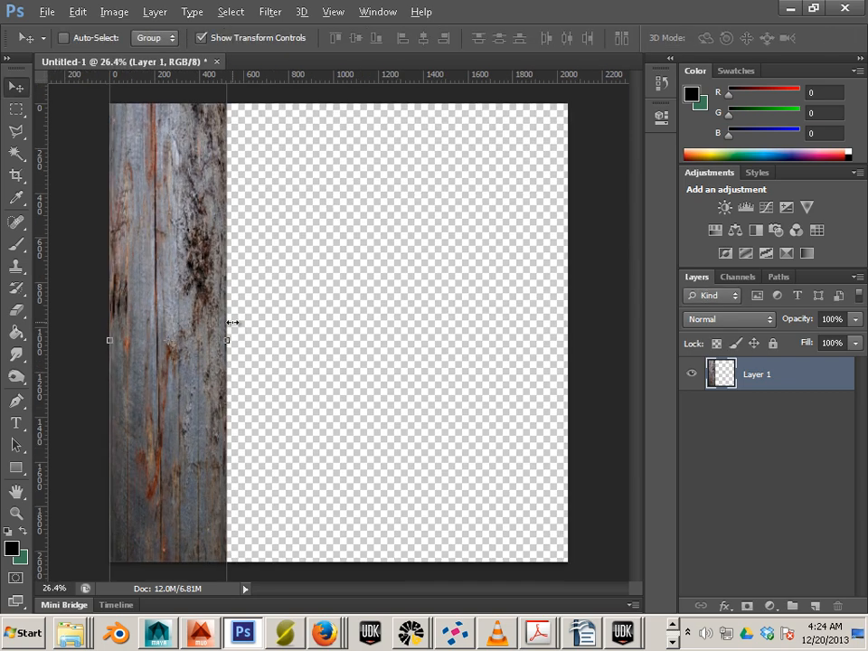
{"action": "scroll", "coordinate": [232, 324], "scroll_direction": "down", "scroll_amount": 2, "text": "alt"}
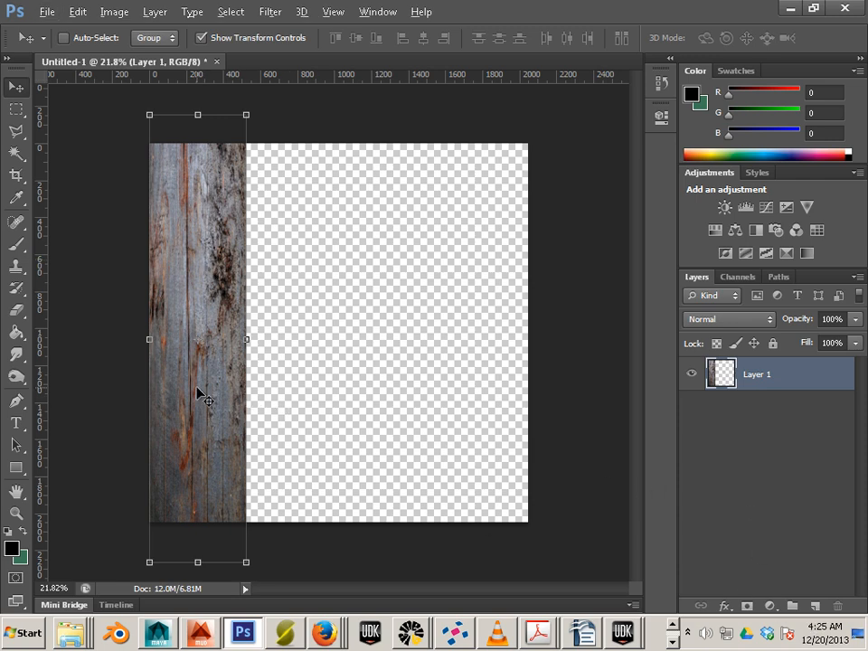
{"action": "left_click_drag", "start_coordinate": [196, 387], "coordinate": [276, 381], "text": "alt"}
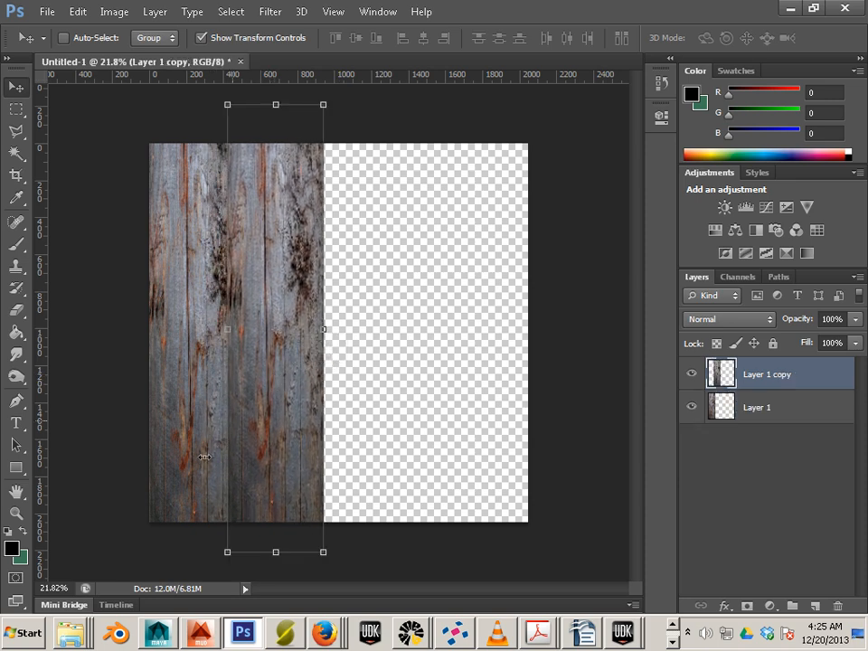
- Erase the left edge of the wood strip copy from top to bottom with the 17 px spatter brush enlarged to several hundred pixels
{"action": "left_click", "coordinate": [16, 310]}
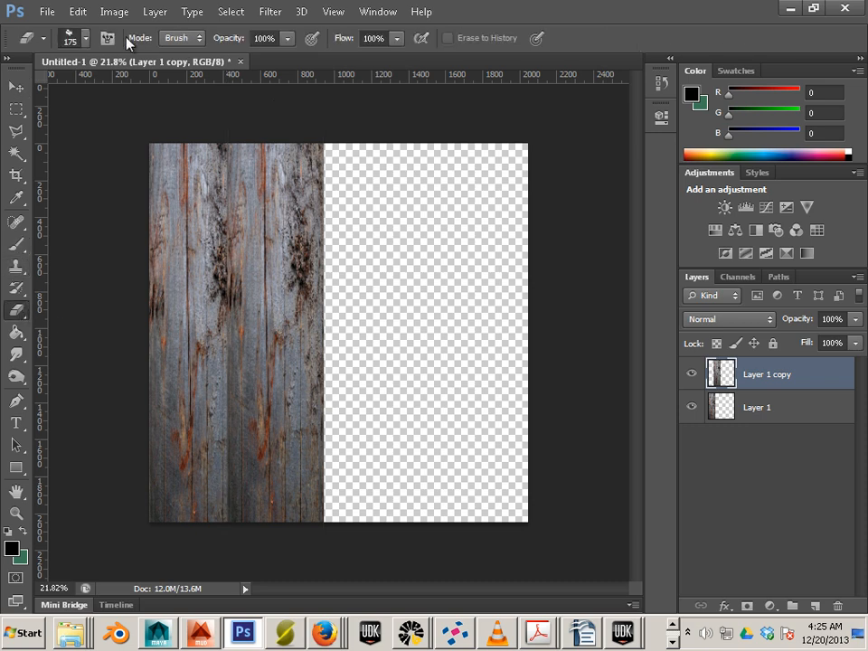
{"action": "left_click", "coordinate": [87, 38]}
{"action": "scroll", "coordinate": [193, 199], "scroll_direction": "down", "scroll_amount": 5}
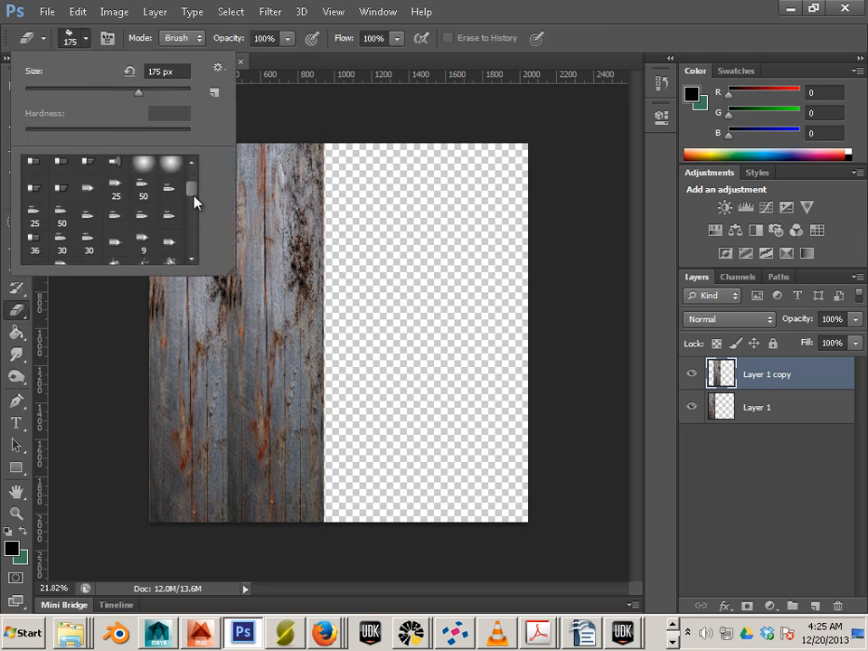
{"action": "left_click", "coordinate": [171, 226]}
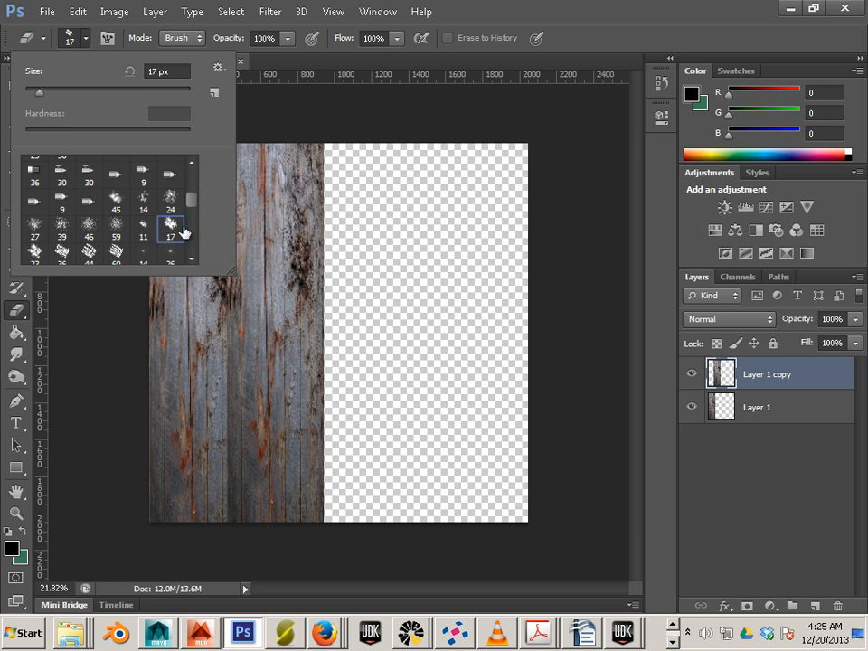
{"action": "left_click", "coordinate": [264, 121]}
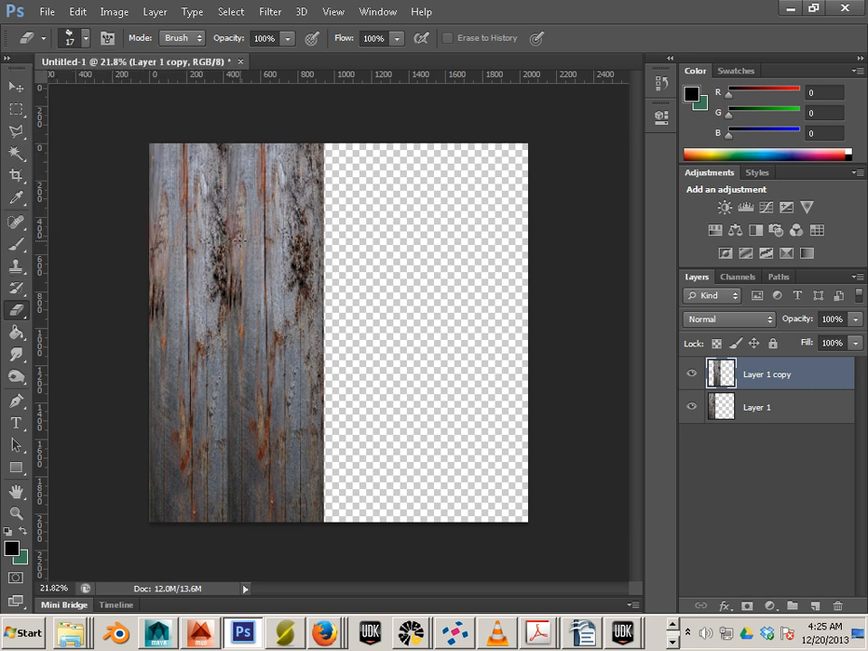
{"action": "key", "text": "bracketright"}
{"action": "key", "text": "bracketright"}
{"action": "key", "text": "bracketright"}
{"action": "key", "text": "bracketright"}
{"action": "key", "text": "bracketright"}
{"action": "key", "text": "bracketright"}
{"action": "key", "text": "bracketright"}
{"action": "key", "text": "bracketright"}
{"action": "key", "text": "bracketright"}
{"action": "key", "text": "bracketright"}
{"action": "key", "text": "bracketright"}
{"action": "key", "text": "bracketright"}
{"action": "key", "text": "bracketright"}
{"action": "key", "text": "bracketright"}
{"action": "key", "text": "bracketright"}
{"action": "key", "text": "bracketright"}
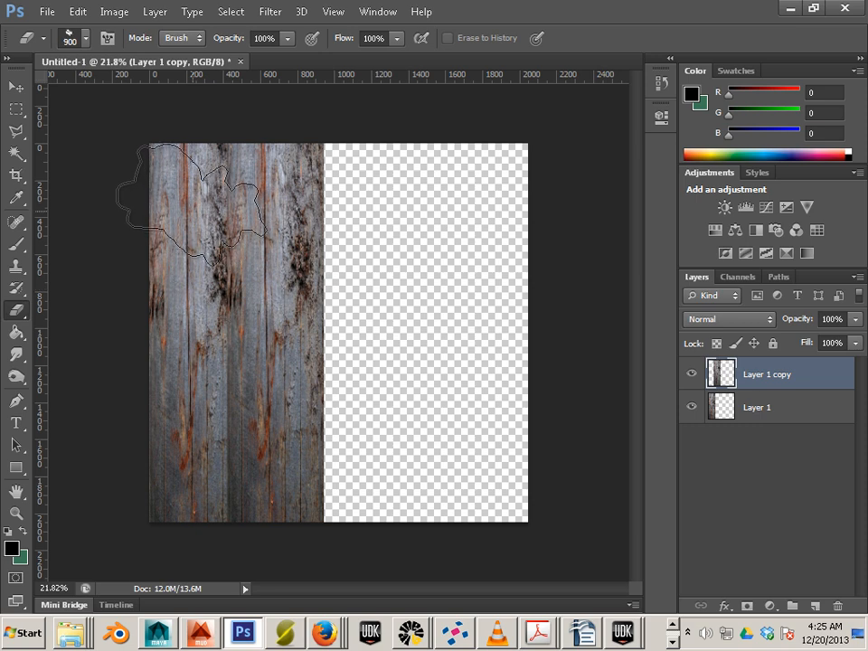
{"action": "mouse_move", "coordinate": [185, 228]}
{"action": "left_mouse_down"}
{"action": "mouse_move", "coordinate": [186, 217]}
{"action": "mouse_move", "coordinate": [191, 414]}
{"action": "mouse_move", "coordinate": [180, 505]}
{"action": "left_mouse_up"}
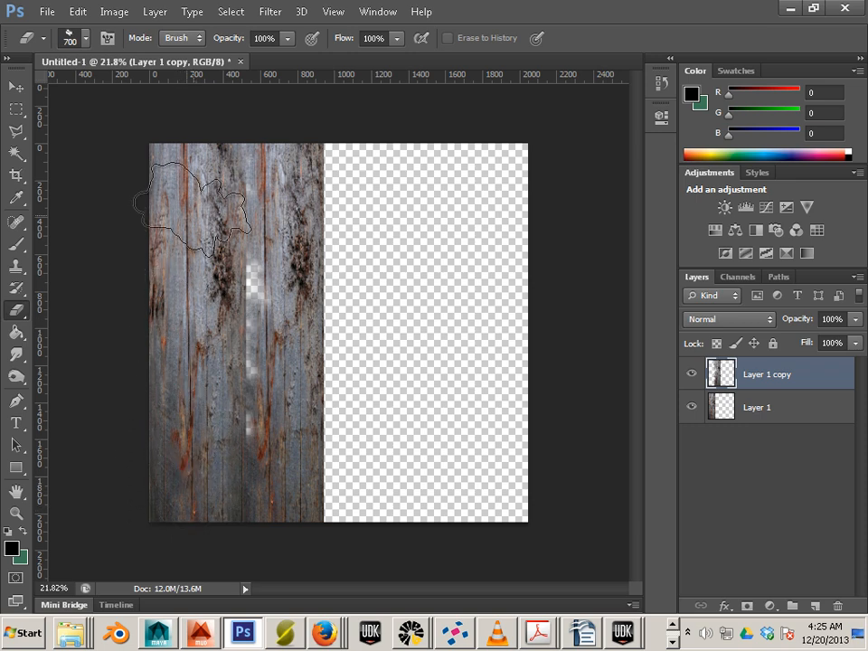
- Shift the blended strip copy left over the original strip and duplicate it rightward until wood covers the whole canvas
{"action": "left_click", "coordinate": [15, 87]}
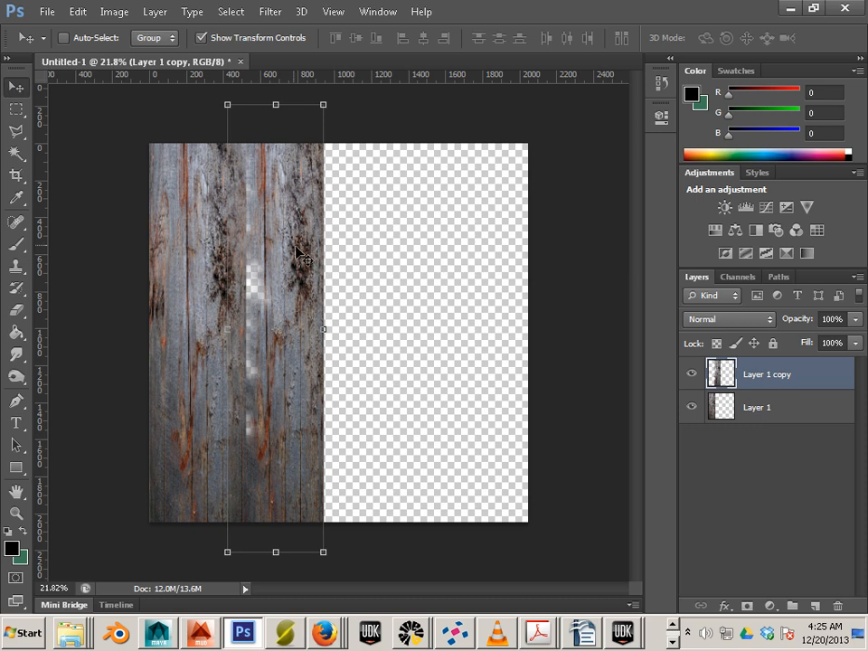
{"action": "left_click_drag", "start_coordinate": [298, 256], "coordinate": [251, 253]}
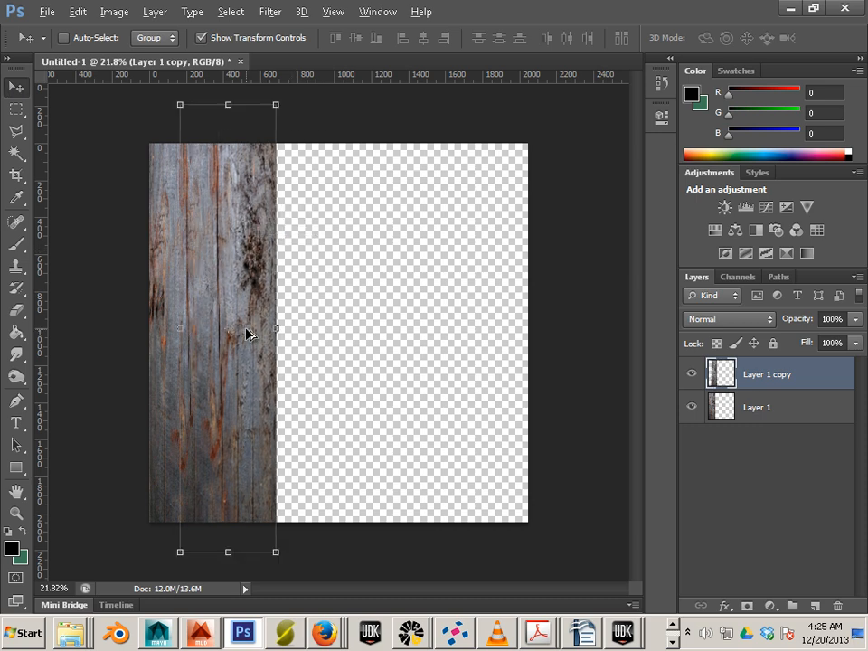
{"action": "left_click_drag", "start_coordinate": [246, 334], "coordinate": [333, 354]}
{"action": "left_click_drag", "start_coordinate": [333, 354], "coordinate": [483, 376], "text": "alt"}
{"action": "key", "text": "ctrl+j"}
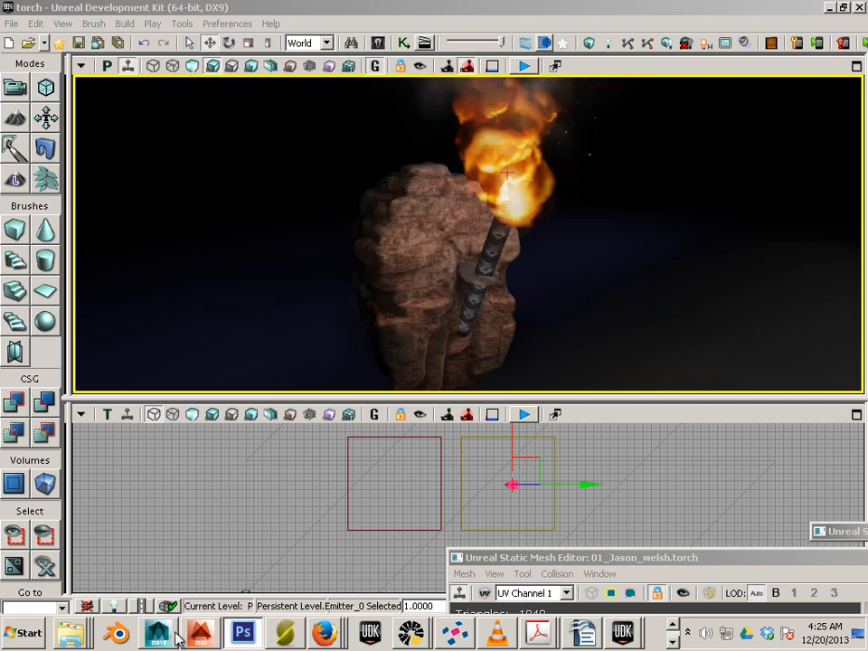
- Return to Photoshop and merge all the wood strip layers down into one layer
{"action": "left_click", "coordinate": [240, 633]}
{"action": "key", "text": "ctrl+e"}
{"action": "key", "text": "ctrl+e"}
{"action": "key", "text": "ctrl+e"}
{"action": "key", "text": "ctrl+e"}
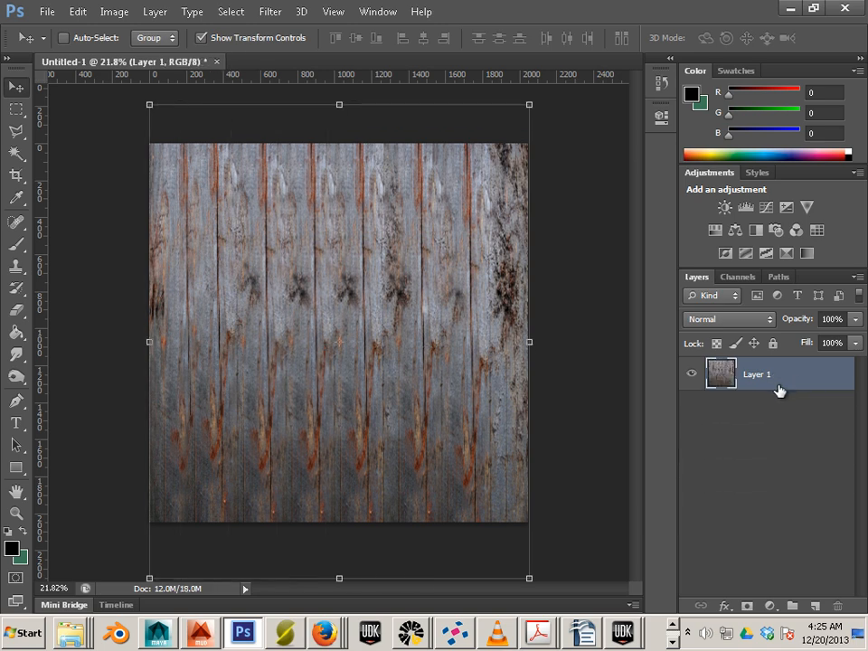
- Duplicate the merged wood layer and shift the copy about 133 px to the left
{"action": "left_click_drag", "start_coordinate": [778, 383], "coordinate": [815, 606]}
{"action": "left_click_drag", "start_coordinate": [366, 263], "coordinate": [356, 268]}
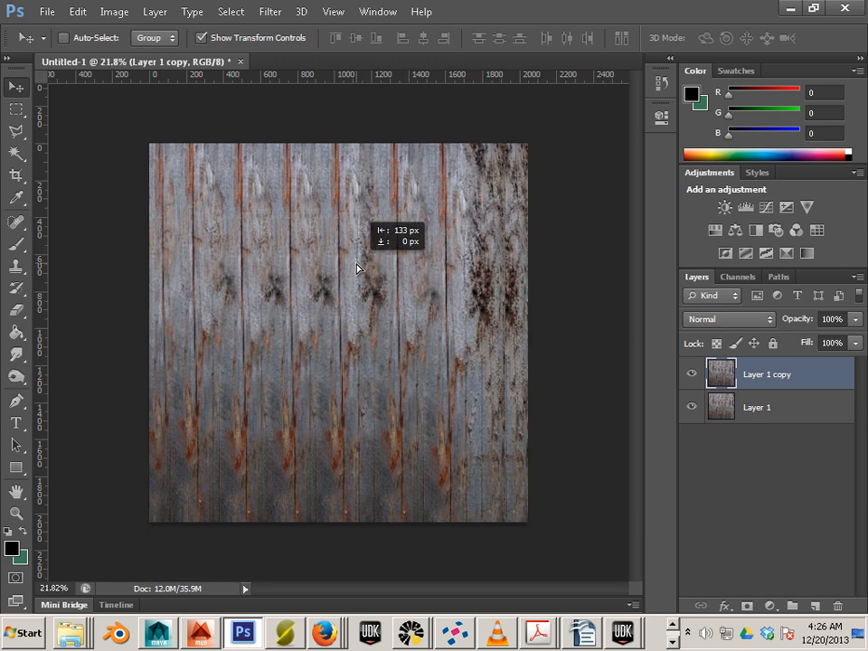
{"action": "left_click_drag", "start_coordinate": [357, 268], "coordinate": [355, 269]}
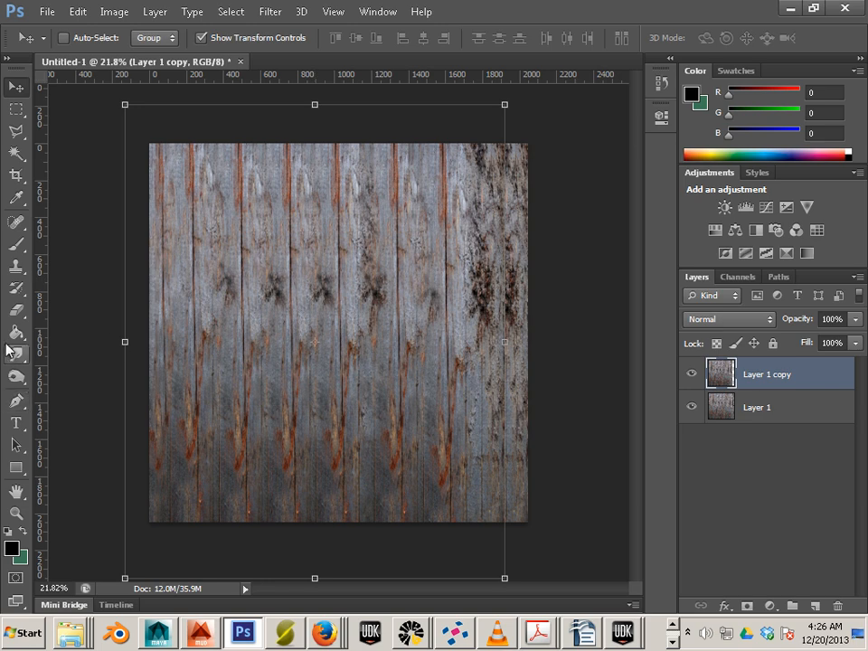
- Erase top-to-bottom bands through the left part of the wood layer copy with the spatter eraser reduced to 250 px
{"action": "left_click", "coordinate": [17, 309]}
{"action": "key", "text": "bracketleft"}
{"action": "key", "text": "bracketleft"}
{"action": "key", "text": "bracketleft"}
{"action": "key", "text": "bracketleft"}
{"action": "key", "text": "bracketleft"}
{"action": "key", "text": "bracketleft"}
{"action": "key", "text": "bracketleft"}
{"action": "key", "text": "bracketleft"}
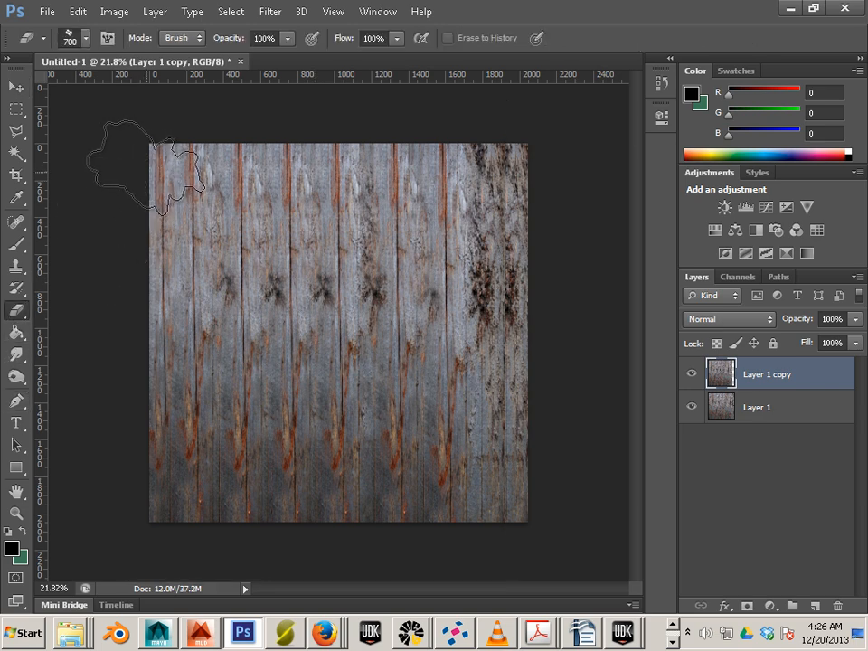
{"action": "key", "text": "bracketright"}
{"action": "key", "text": "bracketright"}
{"action": "left_click_drag", "start_coordinate": [190, 147], "coordinate": [191, 515]}
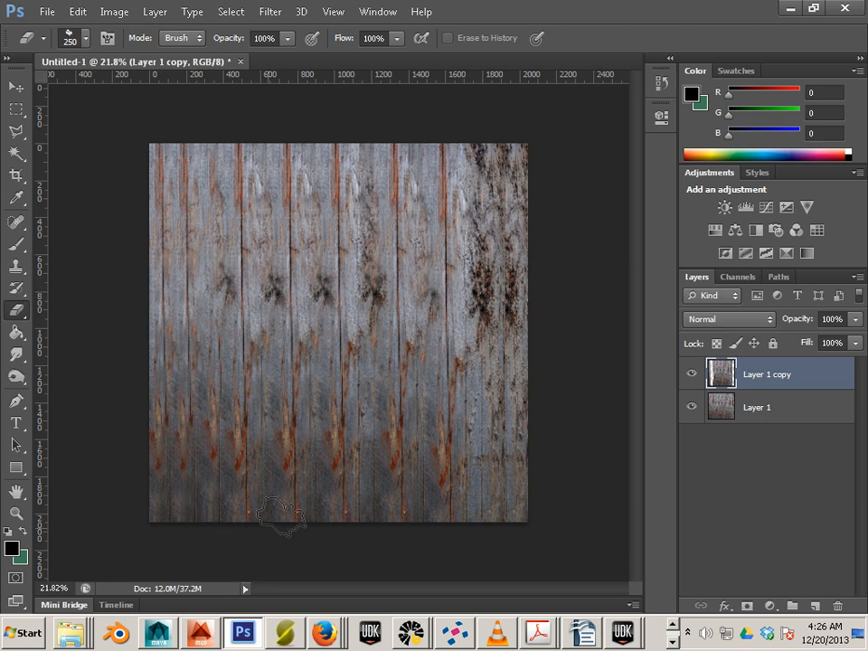
- Erase more vertical bands through the middle and right part of the wood layer copy with a 300 to 400 px eraser
{"action": "key", "text": "bracketright"}
{"action": "key", "text": "bracketright"}
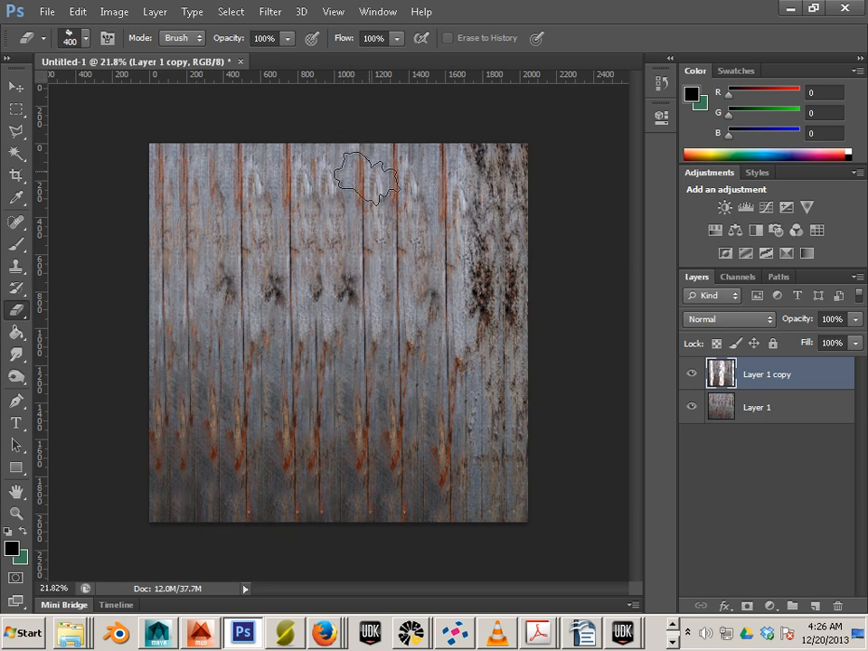
{"action": "key", "text": "bracketleft"}
{"action": "mouse_move", "coordinate": [438, 177]}
{"action": "left_mouse_down"}
{"action": "mouse_move", "coordinate": [443, 443]}
{"action": "mouse_move", "coordinate": [421, 548]}
{"action": "left_mouse_up"}
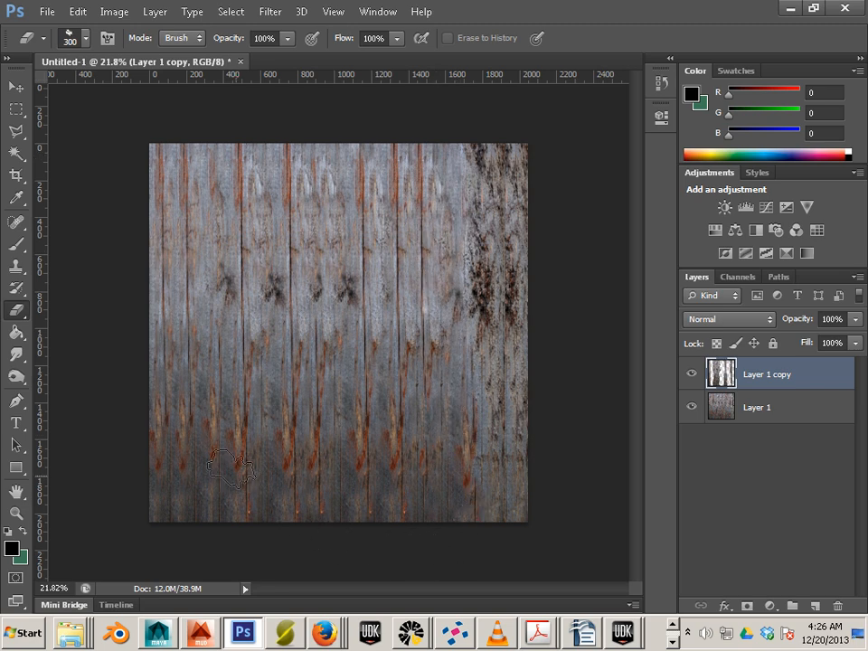
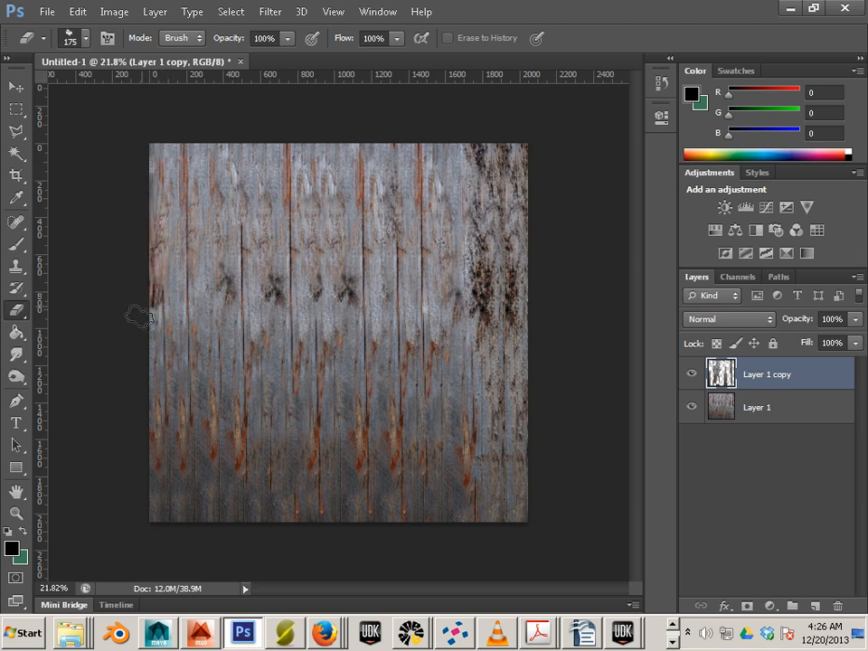
- Clone clean wood over the dark knots in the middle and left and the black stains near the right edge with a 175 px Clone Stamp
{"action": "left_click", "coordinate": [15, 265]}
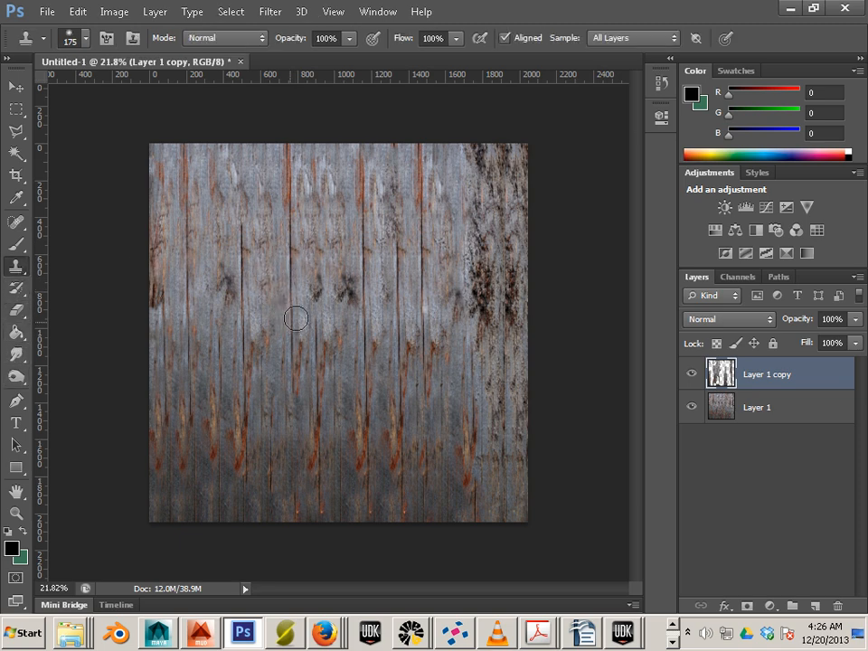
{"action": "mouse_move", "coordinate": [314, 287]}
{"action": "left_mouse_down"}
{"action": "mouse_move", "coordinate": [342, 289]}
{"action": "mouse_move", "coordinate": [358, 320]}
{"action": "left_mouse_up"}
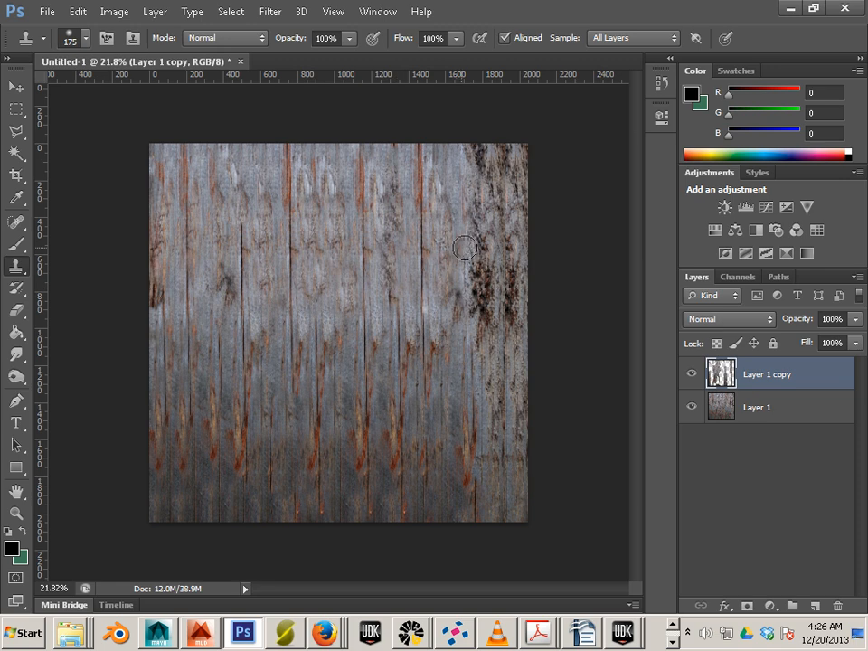
{"action": "left_click", "coordinate": [460, 365], "text": "alt"}
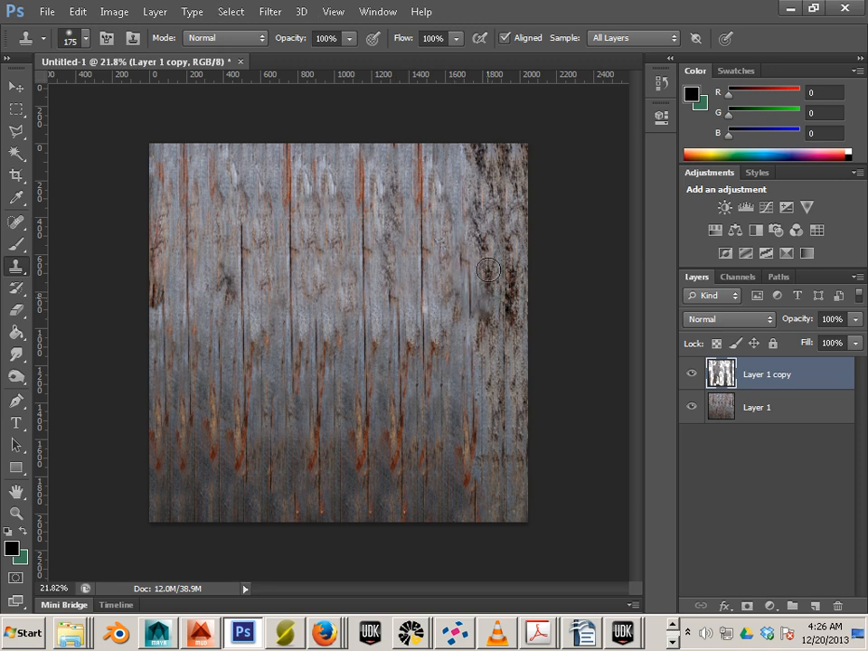
{"action": "left_click_drag", "start_coordinate": [488, 256], "coordinate": [485, 284]}
{"action": "left_click_drag", "start_coordinate": [490, 356], "coordinate": [489, 373]}
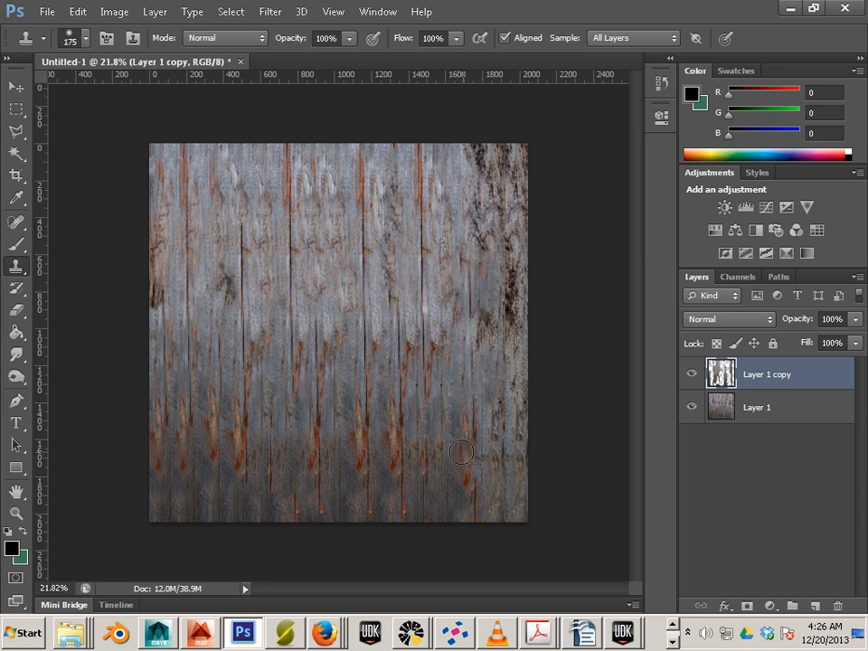
{"action": "left_click_drag", "start_coordinate": [508, 282], "coordinate": [504, 309]}
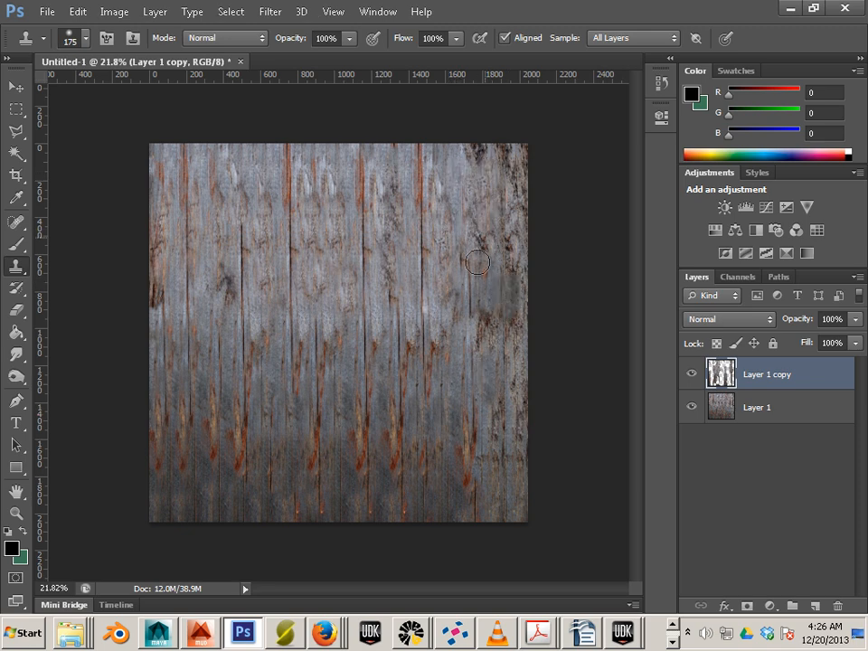
{"action": "left_click_drag", "start_coordinate": [225, 285], "coordinate": [231, 317]}
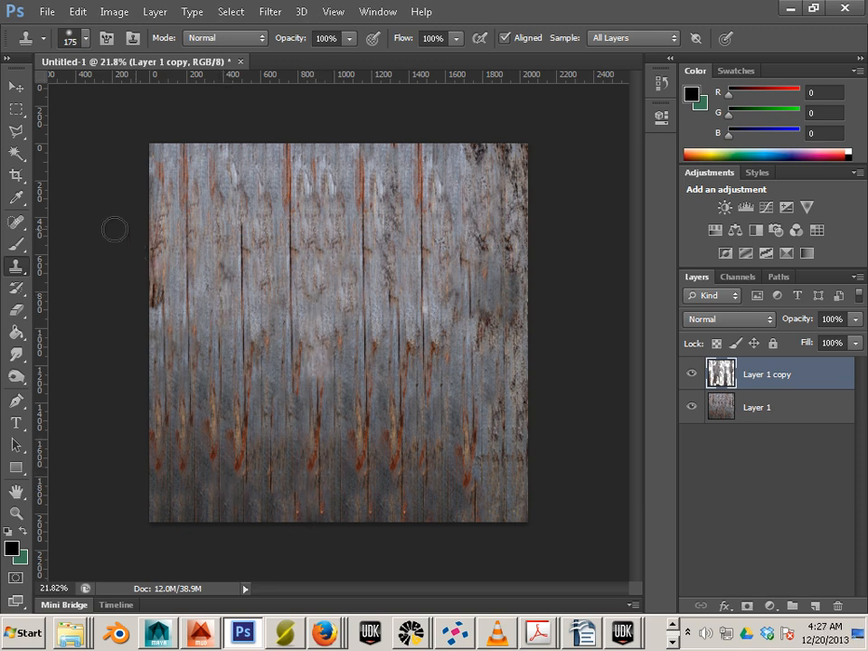
- Merge the retouched copy into the wood layer and paste a merged copy of the full canvas area as a new layer
{"action": "left_click", "coordinate": [16, 87]}
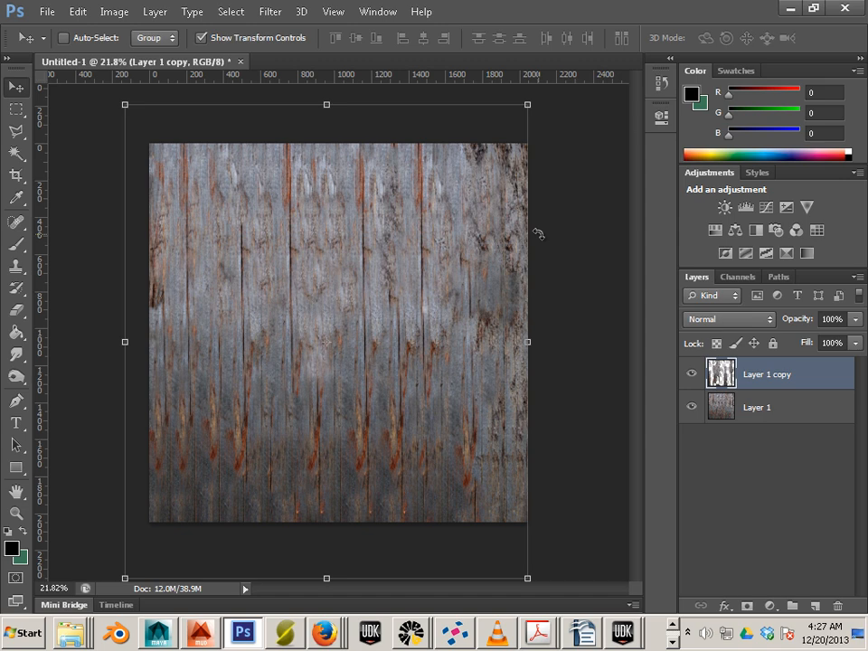
{"action": "key", "text": "ctrl+e"}
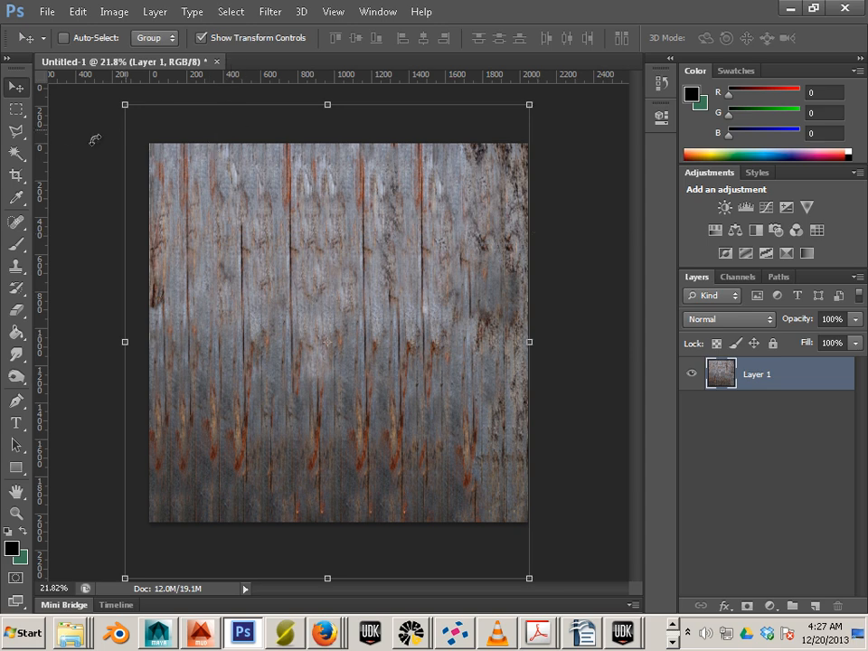
{"action": "left_click", "coordinate": [16, 109]}
{"action": "left_click_drag", "start_coordinate": [150, 143], "coordinate": [587, 624]}
{"action": "left_click", "coordinate": [78, 11]}
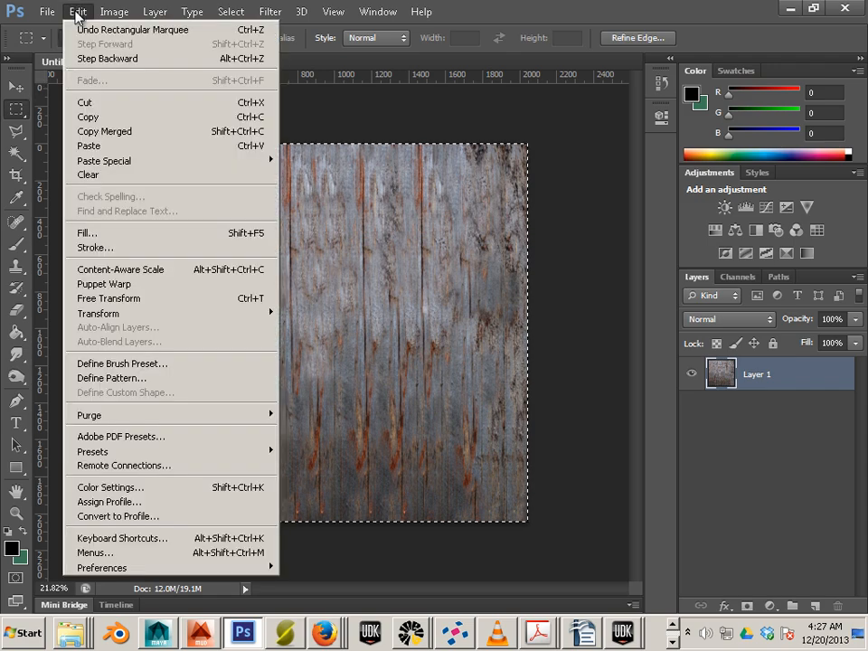
{"action": "left_click", "coordinate": [107, 131]}
{"action": "left_click", "coordinate": [78, 12]}
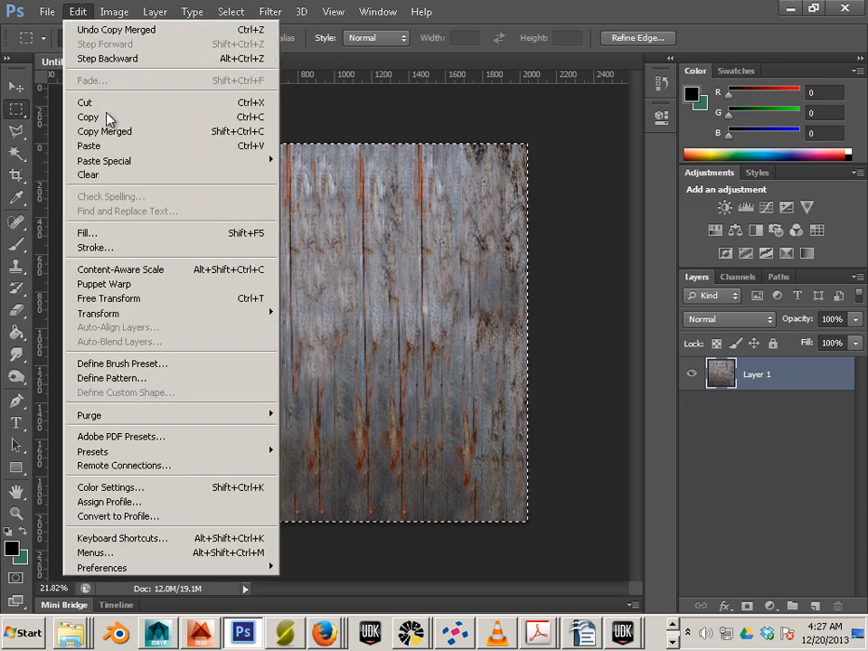
{"action": "left_click", "coordinate": [116, 148]}
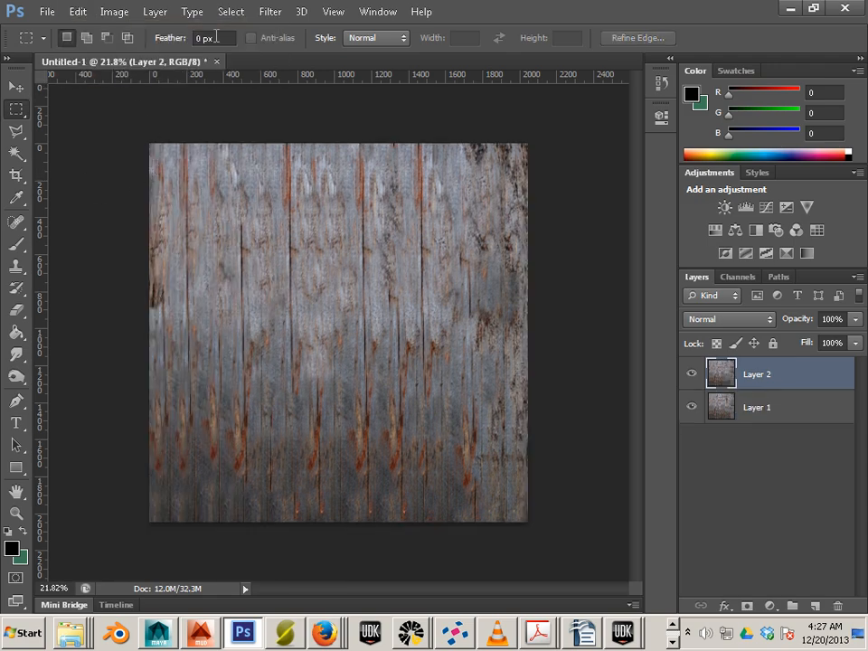
- Apply the Offset filter to the pasted layer with 1024 px horizontal and 1024 px vertical, wrapping around
{"action": "left_click", "coordinate": [274, 18]}
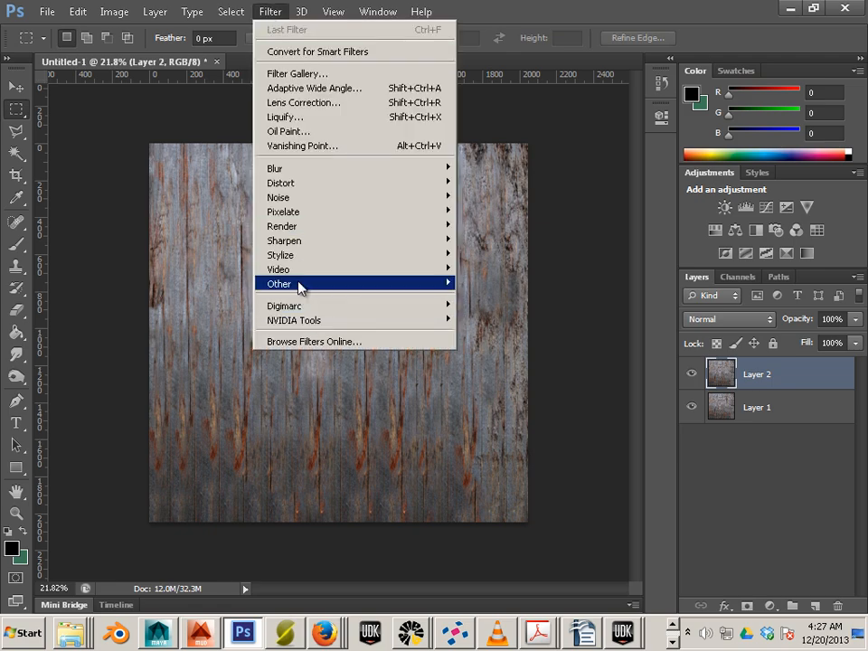
{"action": "mouse_move", "coordinate": [298, 284]}
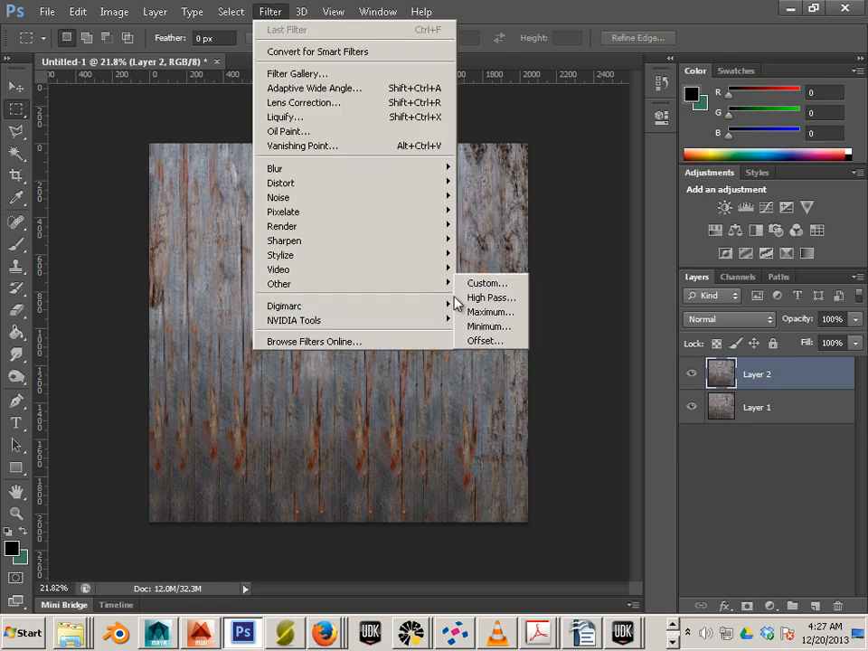
{"action": "left_click", "coordinate": [490, 341]}
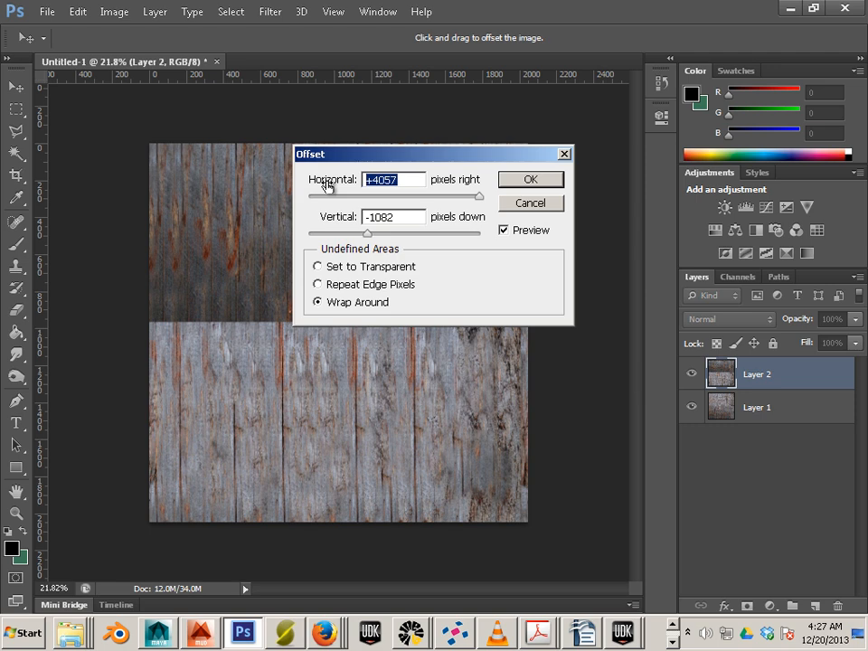
{"action": "type", "text": "1024"}
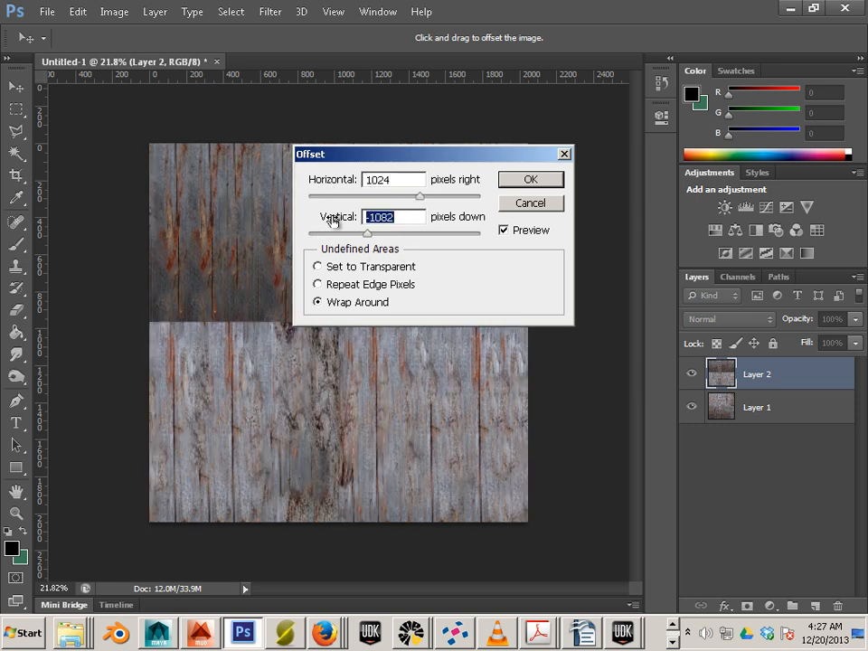
{"action": "type", "text": "1024"}
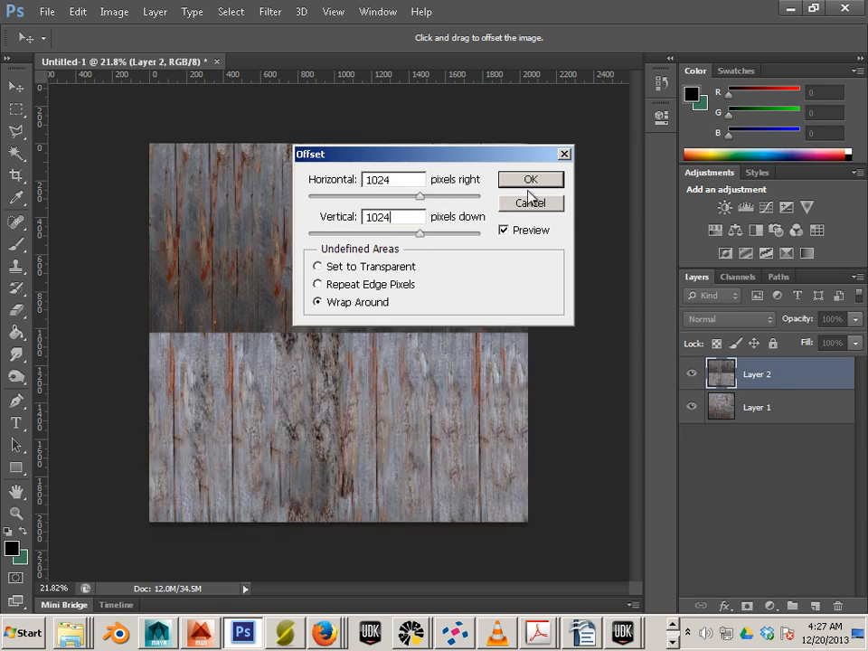
{"action": "left_click", "coordinate": [531, 180]}
{"action": "key", "text": "m"}
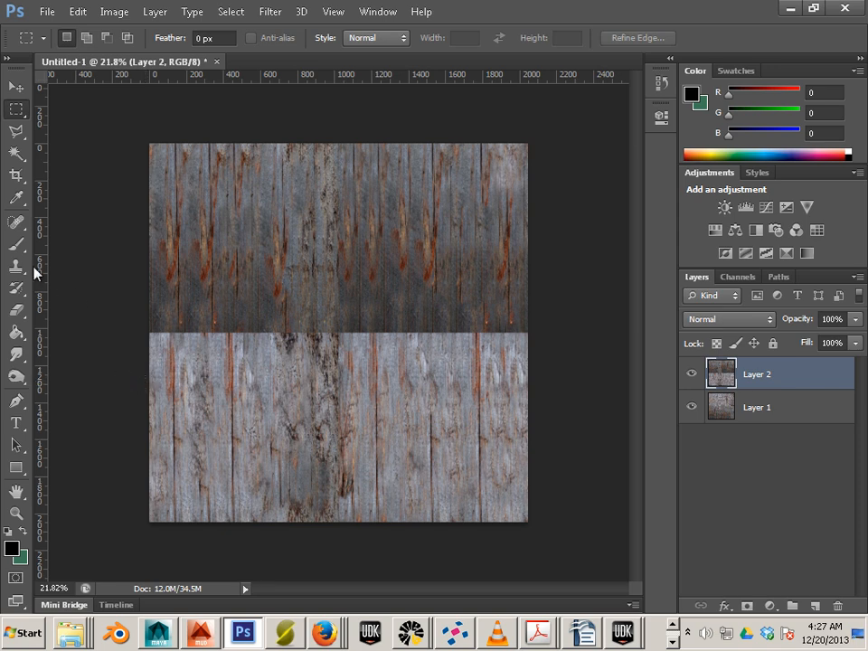
- Erase the horizontal seam across the middle of the offset layer with the spatter eraser enlarged to several hundred pixels
{"action": "left_click", "coordinate": [17, 309]}
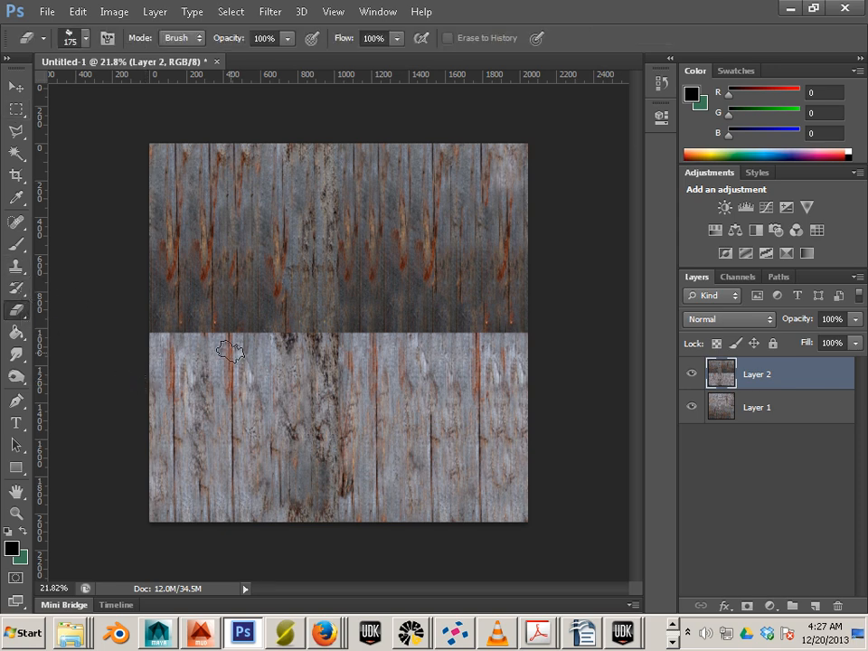
{"action": "key", "text": "bracketright"}
{"action": "key", "text": "bracketright"}
{"action": "key", "text": "bracketright"}
{"action": "key", "text": "bracketright"}
{"action": "key", "text": "bracketright"}
{"action": "key", "text": "bracketright"}
{"action": "key", "text": "bracketright"}
{"action": "mouse_move", "coordinate": [506, 354]}
{"action": "left_mouse_down"}
{"action": "mouse_move", "coordinate": [436, 358]}
{"action": "mouse_move", "coordinate": [428, 331]}
{"action": "mouse_move", "coordinate": [299, 298]}
{"action": "mouse_move", "coordinate": [313, 325]}
{"action": "mouse_move", "coordinate": [289, 318]}
{"action": "mouse_move", "coordinate": [249, 348]}
{"action": "mouse_move", "coordinate": [244, 336]}
{"action": "mouse_move", "coordinate": [195, 327]}
{"action": "mouse_move", "coordinate": [192, 309]}
{"action": "mouse_move", "coordinate": [194, 290]}
{"action": "mouse_move", "coordinate": [290, 271]}
{"action": "mouse_move", "coordinate": [348, 300]}
{"action": "mouse_move", "coordinate": [391, 366]}
{"action": "mouse_move", "coordinate": [454, 328]}
{"action": "mouse_move", "coordinate": [482, 323]}
{"action": "mouse_move", "coordinate": [480, 339]}
{"action": "mouse_move", "coordinate": [484, 322]}
{"action": "mouse_move", "coordinate": [469, 305]}
{"action": "left_mouse_up"}
{"action": "key", "text": "bracketright"}
{"action": "key", "text": "bracketright"}
{"action": "key", "text": "bracketright"}
{"action": "key", "text": "bracketleft"}
{"action": "key", "text": "bracketleft"}
{"action": "key", "text": "bracketleft"}
{"action": "key", "text": "bracketleft"}
{"action": "key", "text": "bracketleft"}
{"action": "key", "text": "bracketleft"}
{"action": "key", "text": "bracketleft"}
{"action": "key", "text": "bracketright"}
{"action": "key", "text": "bracketright"}
{"action": "key", "text": "bracketright"}
{"action": "key", "text": "bracketleft"}
{"action": "key", "text": "bracketleft"}
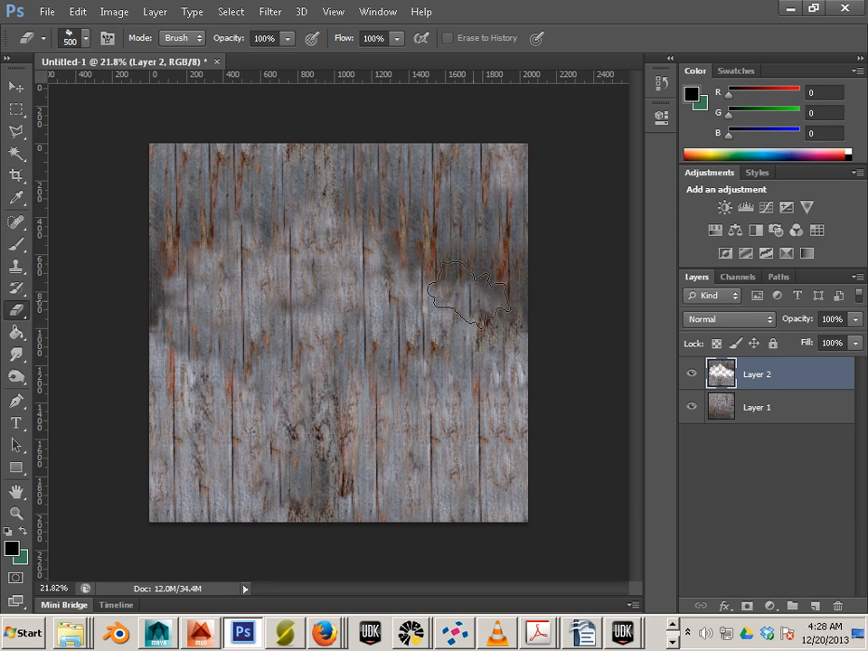
- Blend the centre of the offset layer further with a 900 px eraser and merge it down into the wood layer
{"action": "key", "text": "bracketright"}
{"action": "key", "text": "bracketright"}
{"action": "key", "text": "bracketright"}
{"action": "key", "text": "bracketright"}
{"action": "left_click", "coordinate": [428, 250]}
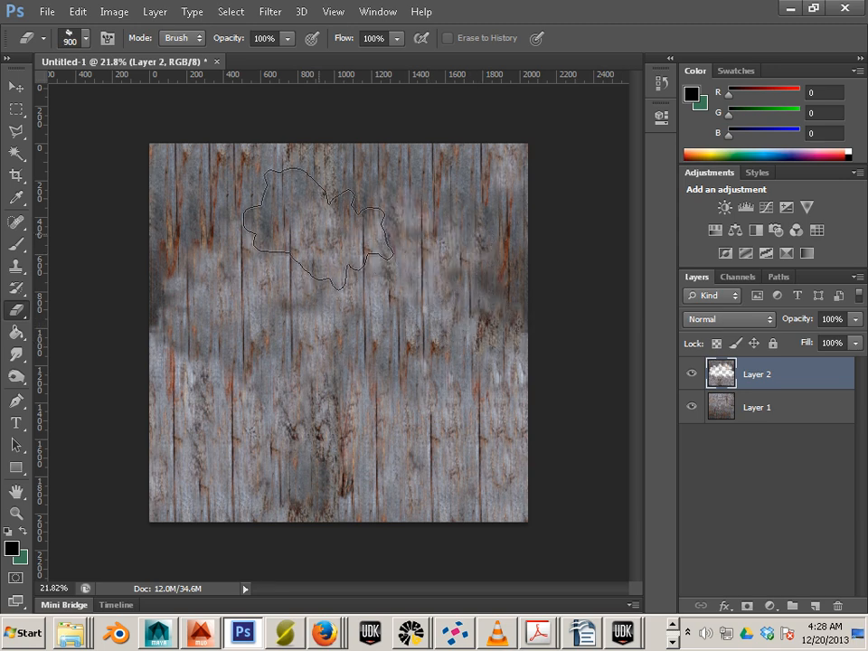
{"action": "mouse_move", "coordinate": [304, 239]}
{"action": "left_mouse_down"}
{"action": "mouse_move", "coordinate": [290, 253]}
{"action": "mouse_move", "coordinate": [282, 329]}
{"action": "mouse_move", "coordinate": [242, 367]}
{"action": "mouse_move", "coordinate": [358, 320]}
{"action": "mouse_move", "coordinate": [425, 398]}
{"action": "mouse_move", "coordinate": [334, 370]}
{"action": "mouse_move", "coordinate": [122, 416]}
{"action": "mouse_move", "coordinate": [300, 325]}
{"action": "mouse_move", "coordinate": [265, 253]}
{"action": "mouse_move", "coordinate": [249, 402]}
{"action": "mouse_move", "coordinate": [339, 329]}
{"action": "mouse_move", "coordinate": [271, 416]}
{"action": "mouse_move", "coordinate": [252, 388]}
{"action": "mouse_move", "coordinate": [354, 427]}
{"action": "left_mouse_up"}
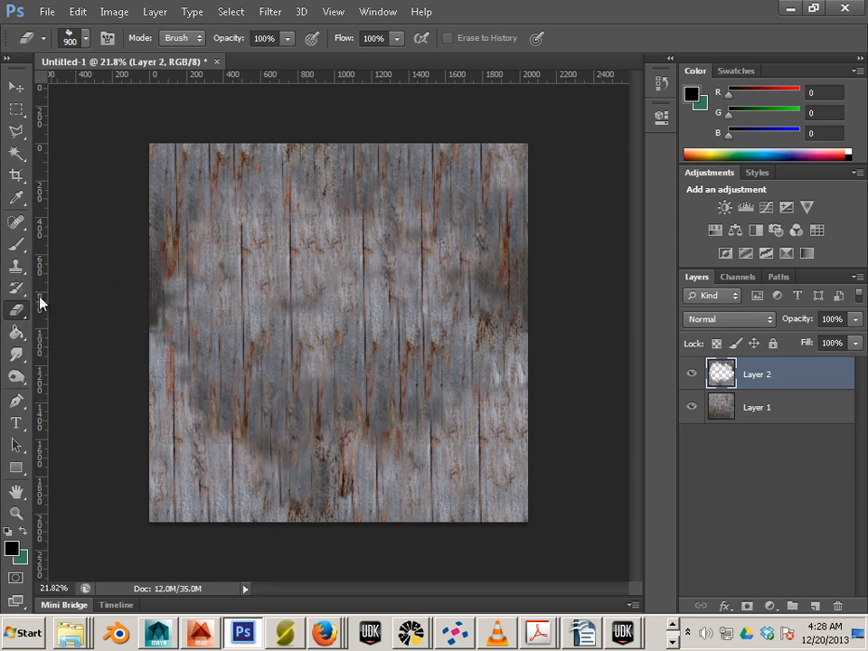
{"action": "left_click", "coordinate": [15, 86]}
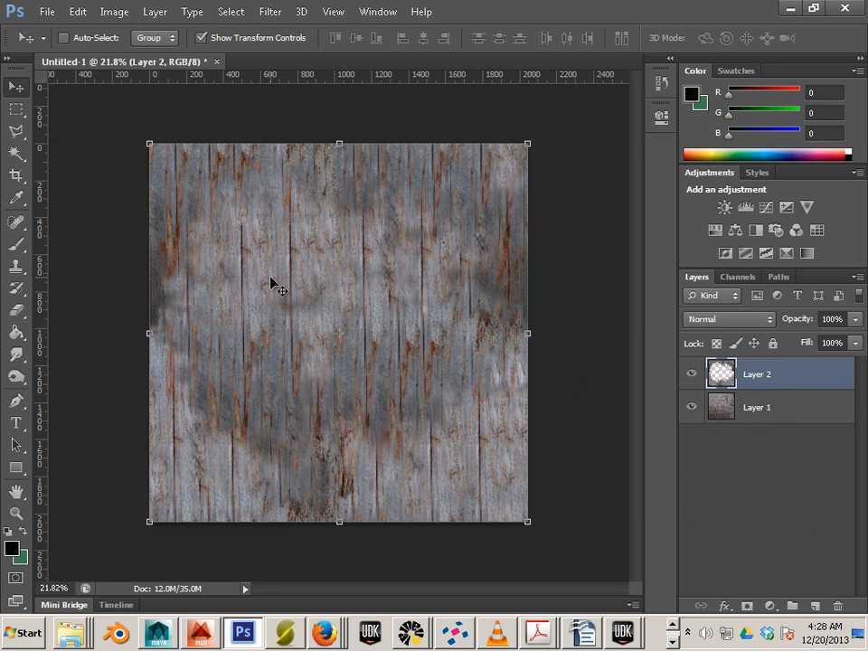
{"action": "key", "text": "ctrl+e"}
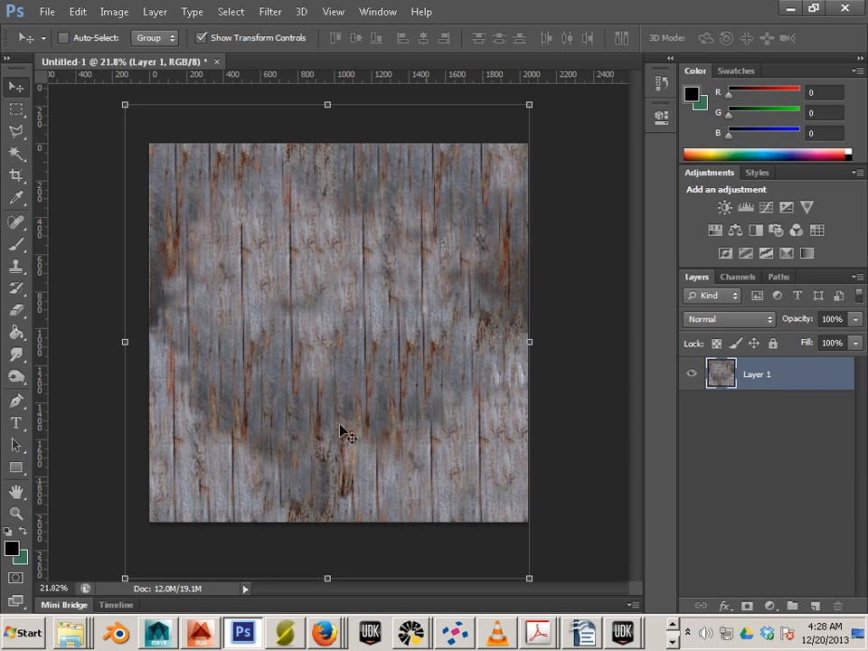
- Lighten the dark patch in the lower-left area of the wood with a 900 px Dodge tool on midtones at 50% exposure
{"action": "left_click", "coordinate": [17, 378]}
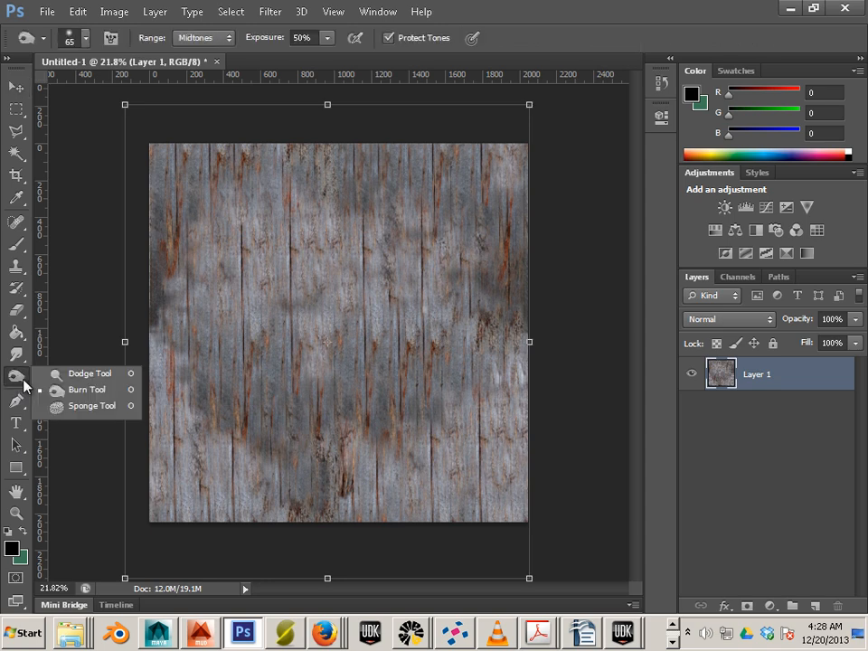
{"action": "left_click", "coordinate": [82, 373]}
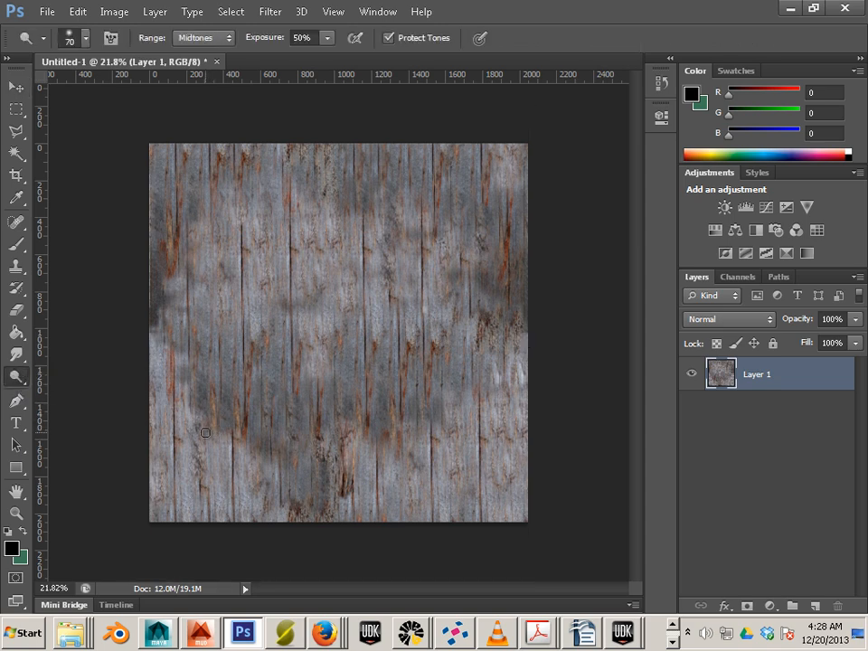
{"action": "key", "text": "bracketright"}
{"action": "key", "text": "bracketright"}
{"action": "key", "text": "bracketright"}
{"action": "key", "text": "bracketright"}
{"action": "key", "text": "bracketright"}
{"action": "key", "text": "bracketright"}
{"action": "key", "text": "bracketright"}
{"action": "key", "text": "bracketright"}
{"action": "key", "text": "bracketright"}
{"action": "key", "text": "bracketright"}
{"action": "key", "text": "bracketright"}
{"action": "key", "text": "bracketright"}
{"action": "key", "text": "bracketright"}
{"action": "key", "text": "bracketright"}
{"action": "key", "text": "bracketright"}
{"action": "key", "text": "bracketright"}
{"action": "key", "text": "bracketleft"}
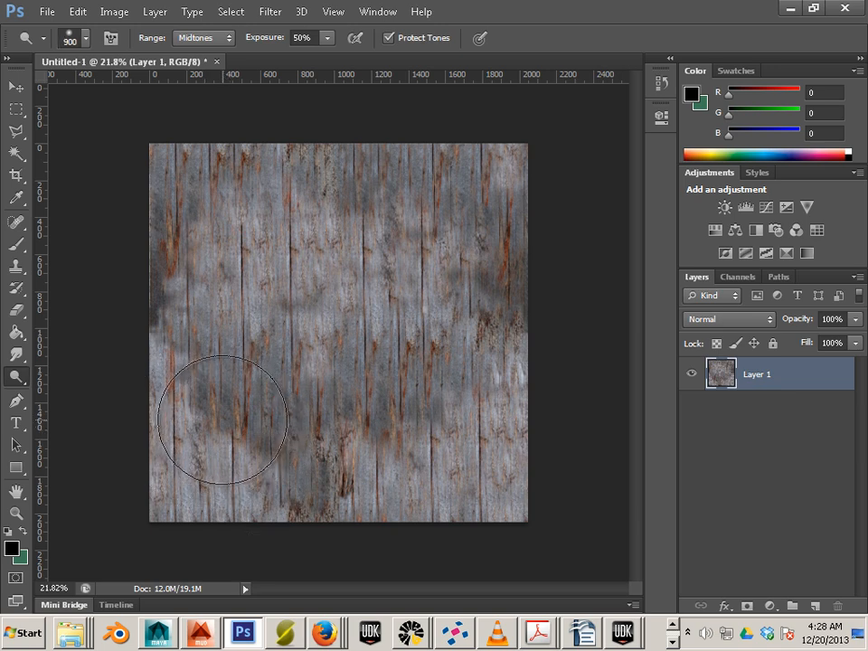
{"action": "mouse_move", "coordinate": [222, 420]}
{"action": "left_mouse_down"}
{"action": "mouse_move", "coordinate": [225, 432]}
{"action": "mouse_move", "coordinate": [231, 417]}
{"action": "left_mouse_up"}
- Shrink the Dodge brush to 250 px and lighten the dark planks from the lower left towards the lower middle of the texture
{"action": "key", "text": "bracketleft"}
{"action": "key", "text": "bracketleft"}
{"action": "key", "text": "bracketleft"}
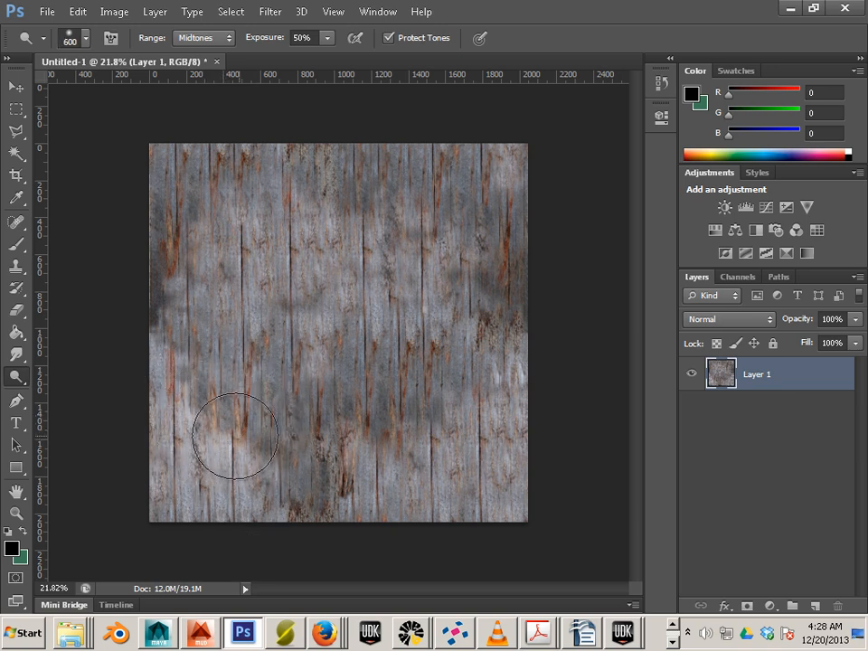
{"action": "key", "text": "bracketleft"}
{"action": "key", "text": "bracketleft"}
{"action": "key", "text": "bracketleft"}
{"action": "key", "text": "bracketleft"}
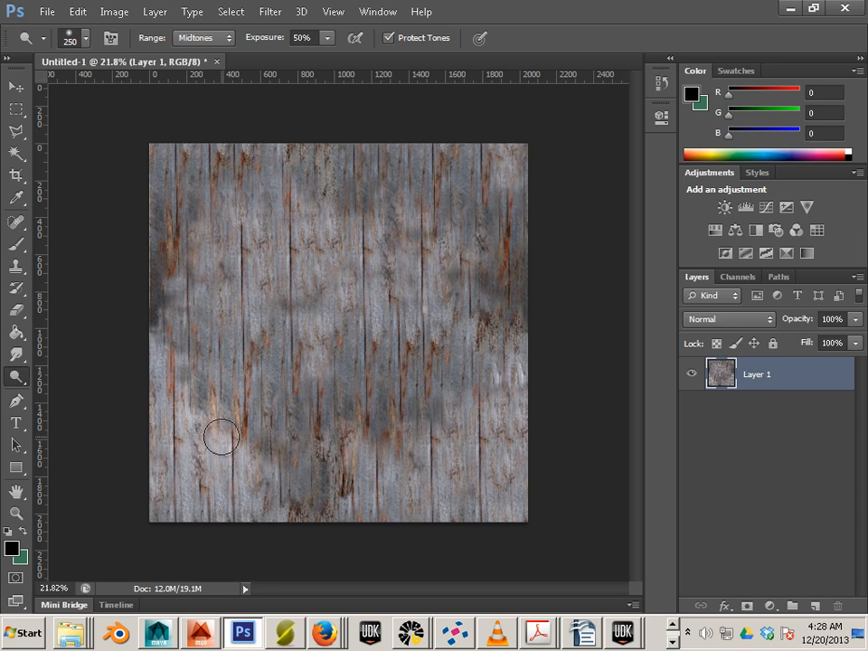
{"action": "mouse_move", "coordinate": [221, 437]}
{"action": "left_mouse_down"}
{"action": "mouse_move", "coordinate": [245, 445]}
{"action": "mouse_move", "coordinate": [261, 412]}
{"action": "mouse_move", "coordinate": [273, 412]}
{"action": "mouse_move", "coordinate": [322, 500]}
{"action": "left_mouse_up"}
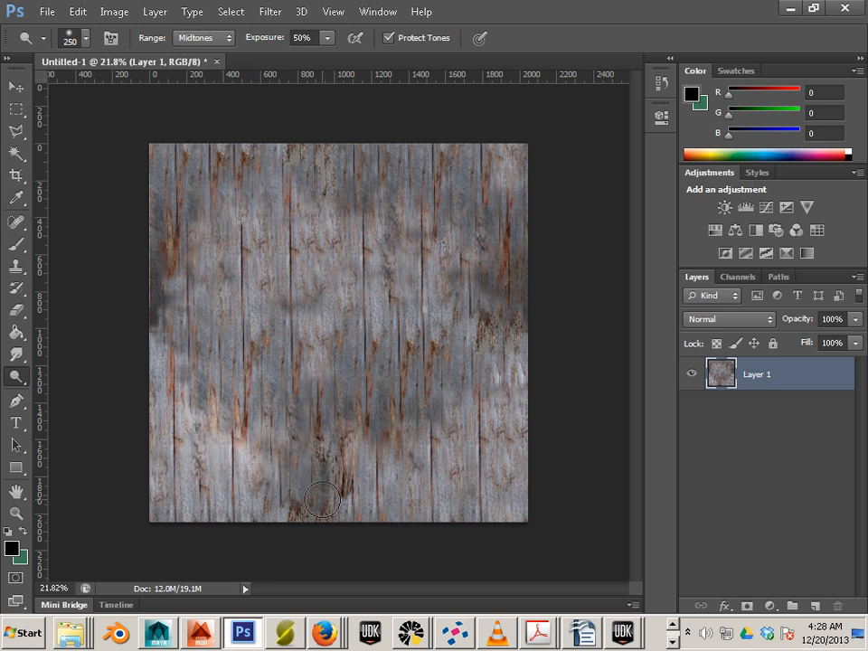
- Lighten the remaining dark patches across the wood texture with a 400 px Dodge brush
{"action": "key", "text": "bracketright"}
{"action": "key", "text": "bracketright"}
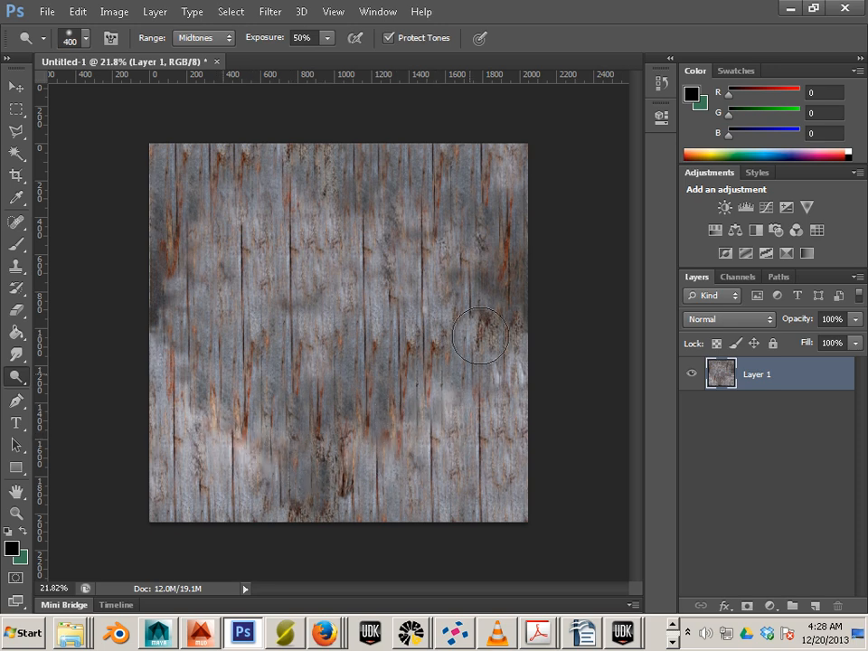
{"action": "mouse_move", "coordinate": [494, 285]}
{"action": "left_mouse_down"}
{"action": "mouse_move", "coordinate": [490, 320]}
{"action": "mouse_move", "coordinate": [487, 263]}
{"action": "mouse_move", "coordinate": [310, 200]}
{"action": "mouse_move", "coordinate": [307, 238]}
{"action": "mouse_move", "coordinate": [185, 211]}
{"action": "mouse_move", "coordinate": [188, 295]}
{"action": "mouse_move", "coordinate": [165, 291]}
{"action": "mouse_move", "coordinate": [223, 397]}
{"action": "mouse_move", "coordinate": [386, 444]}
{"action": "mouse_move", "coordinate": [476, 344]}
{"action": "mouse_move", "coordinate": [349, 469]}
{"action": "mouse_move", "coordinate": [262, 445]}
{"action": "mouse_move", "coordinate": [363, 467]}
{"action": "mouse_move", "coordinate": [340, 480]}
{"action": "mouse_move", "coordinate": [470, 204]}
{"action": "mouse_move", "coordinate": [407, 188]}
{"action": "mouse_move", "coordinate": [227, 310]}
{"action": "mouse_move", "coordinate": [271, 324]}
{"action": "mouse_move", "coordinate": [289, 351]}
{"action": "mouse_move", "coordinate": [258, 339]}
{"action": "mouse_move", "coordinate": [240, 375]}
{"action": "mouse_move", "coordinate": [140, 227]}
{"action": "left_mouse_up"}
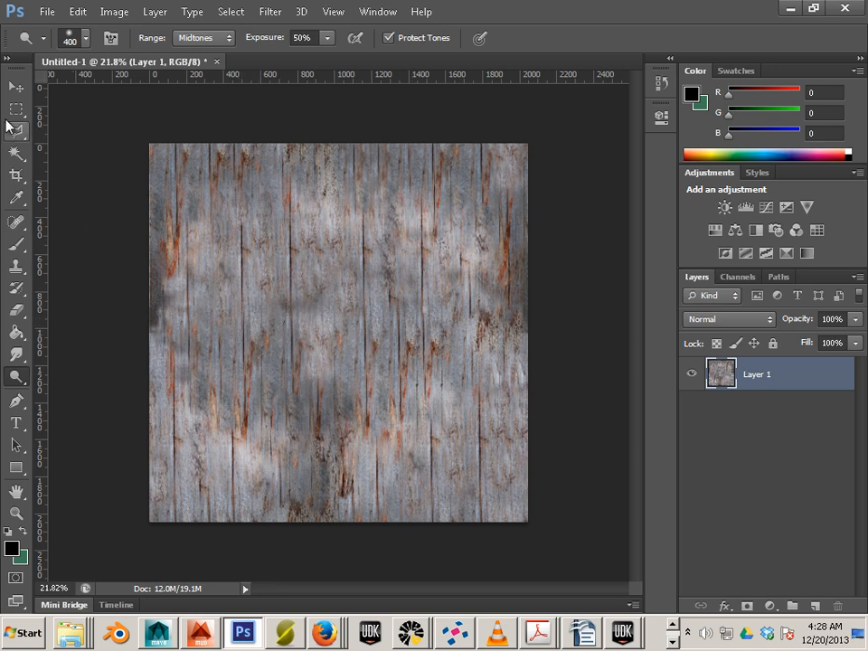
- Apply a Levels adjustment to the wood with the white input at 223 and the black input raised slightly
{"action": "left_click", "coordinate": [15, 109]}
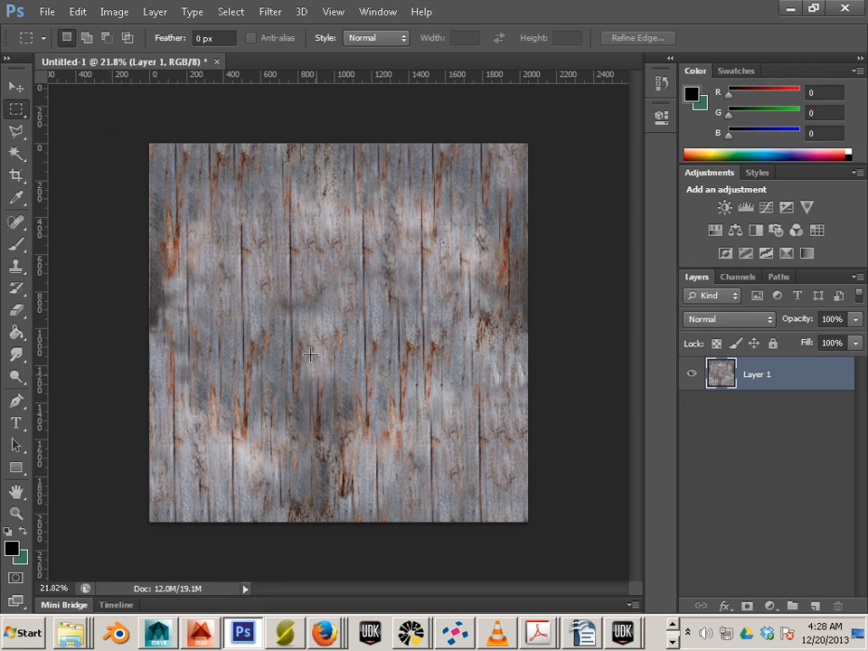
{"action": "left_click", "coordinate": [114, 11]}
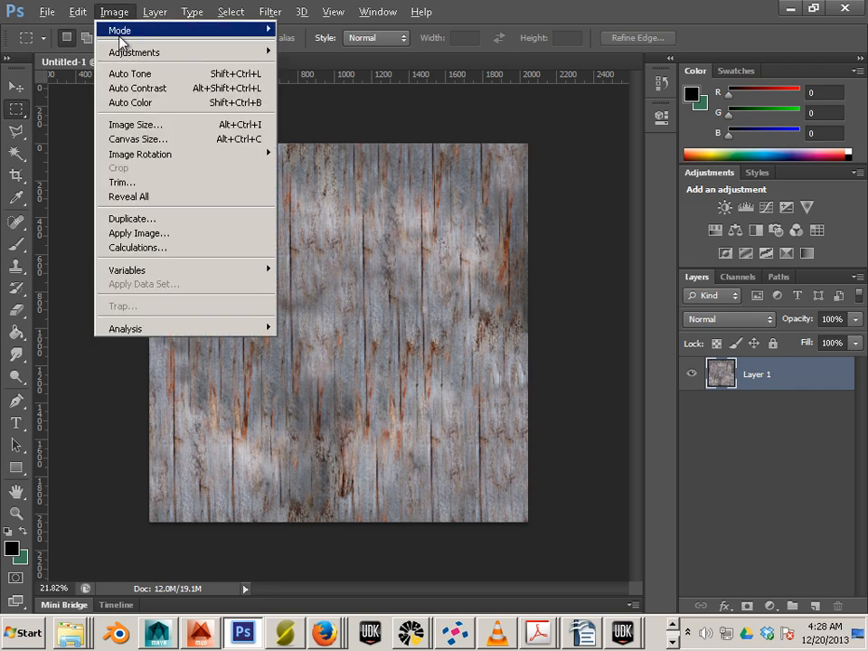
{"action": "mouse_move", "coordinate": [111, 56]}
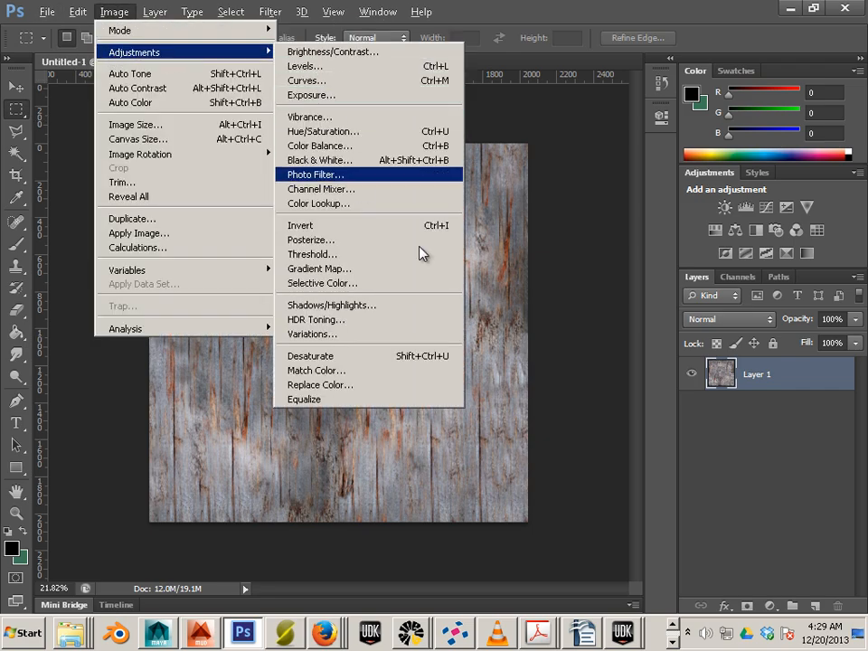
{"action": "left_click", "coordinate": [321, 68]}
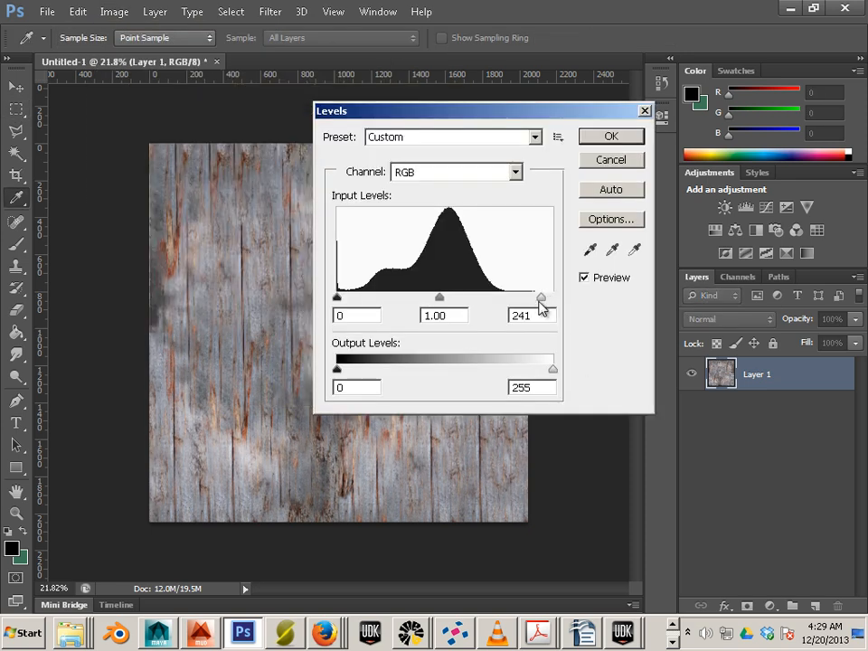
{"action": "left_click_drag", "start_coordinate": [540, 306], "coordinate": [521, 308]}
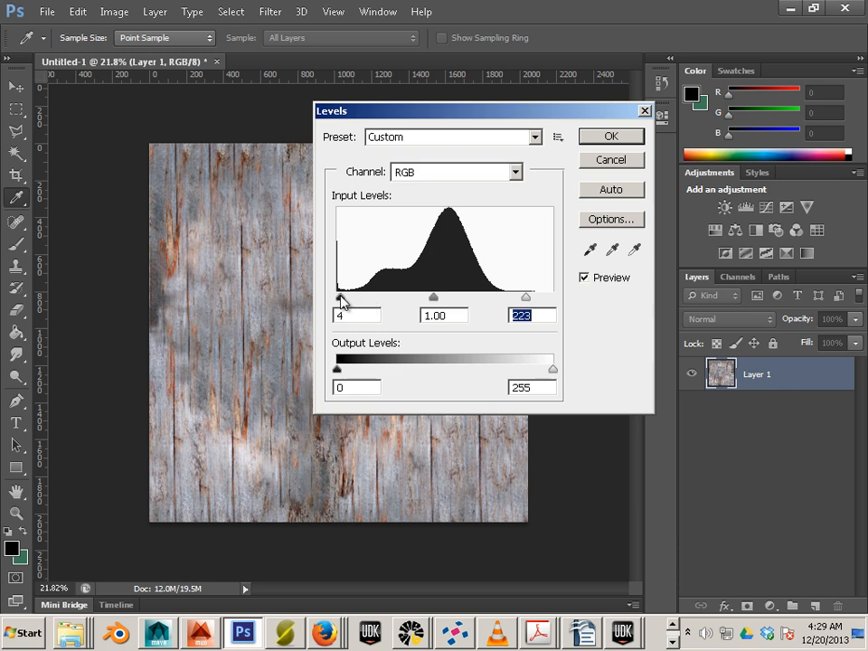
{"action": "left_click_drag", "start_coordinate": [340, 296], "coordinate": [343, 298]}
{"action": "left_click", "coordinate": [608, 137]}
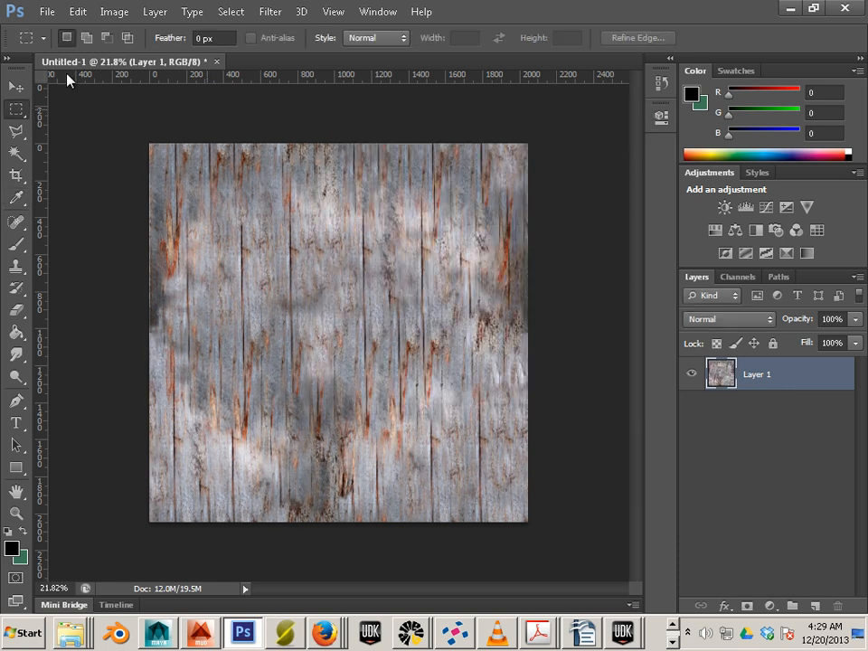
- Lower the wood's saturation to -29 with a Hue/Saturation adjustment
{"action": "left_click", "coordinate": [116, 13]}
{"action": "mouse_move", "coordinate": [136, 55]}
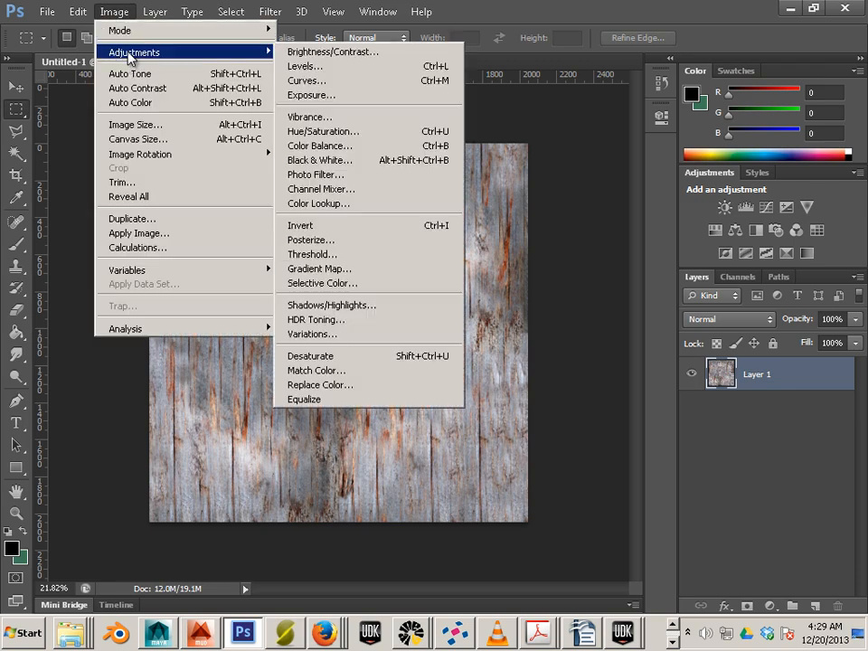
{"action": "left_click", "coordinate": [317, 132]}
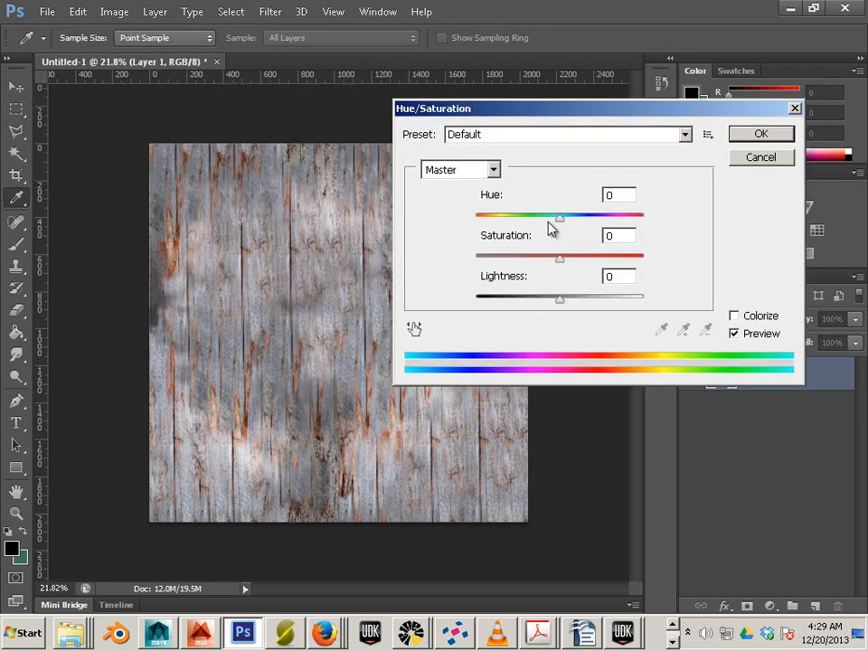
{"action": "left_click_drag", "start_coordinate": [546, 261], "coordinate": [534, 265]}
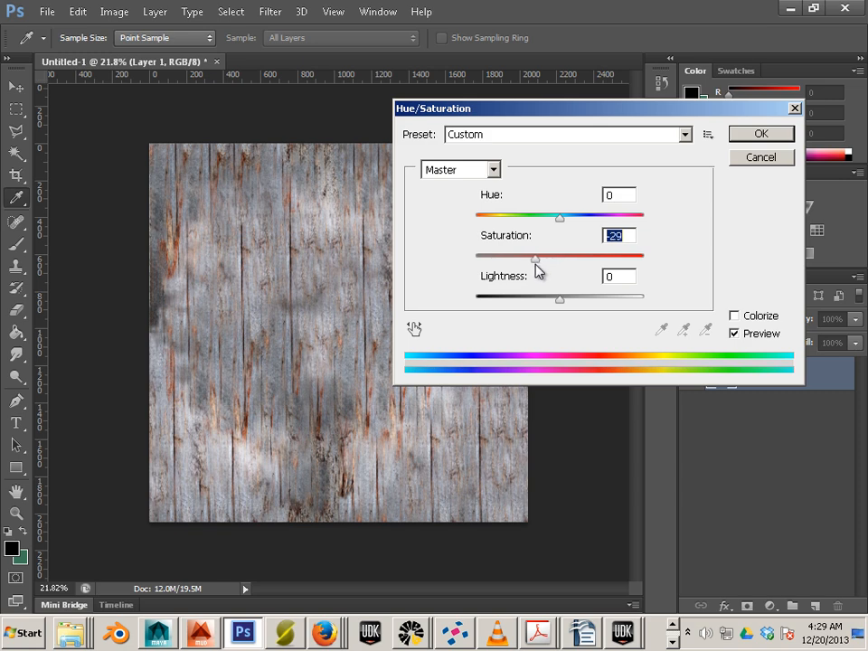
{"action": "left_click", "coordinate": [761, 136]}
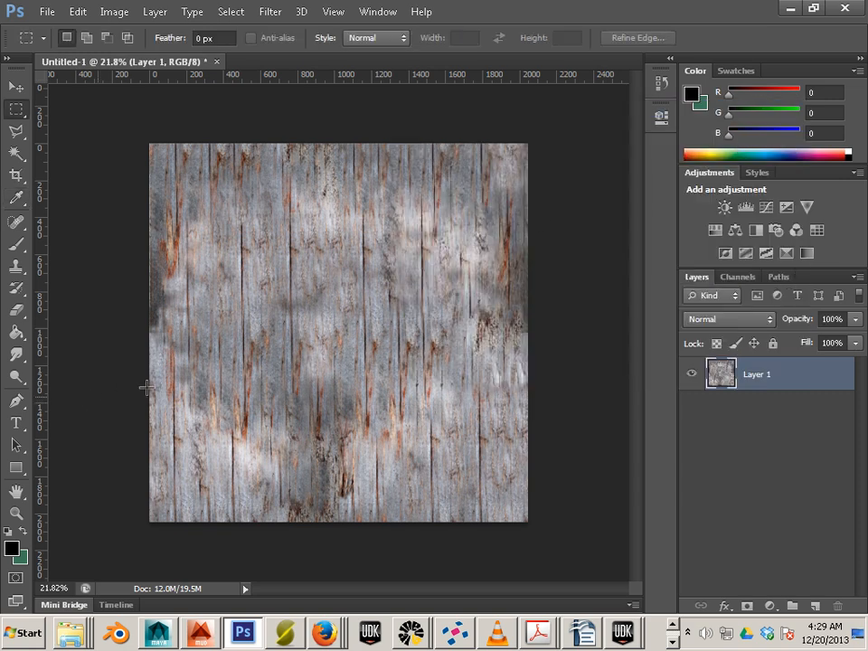
- Apply Smart Sharpen to the wood layer with a reduced amount, a 3.8 px radius and Gaussian Blur removal
{"action": "left_click", "coordinate": [270, 11]}
{"action": "mouse_move", "coordinate": [295, 240]}
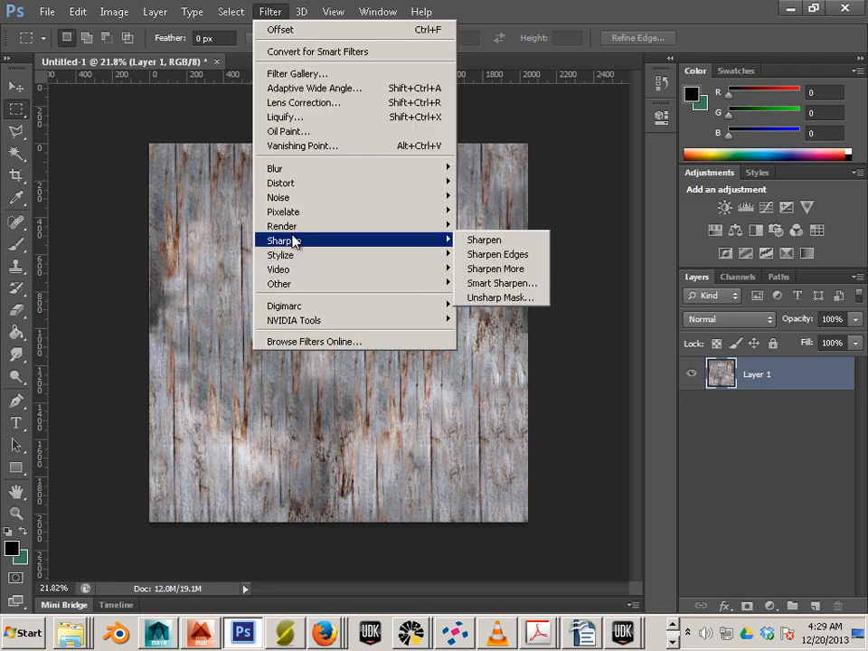
{"action": "left_click", "coordinate": [500, 284]}
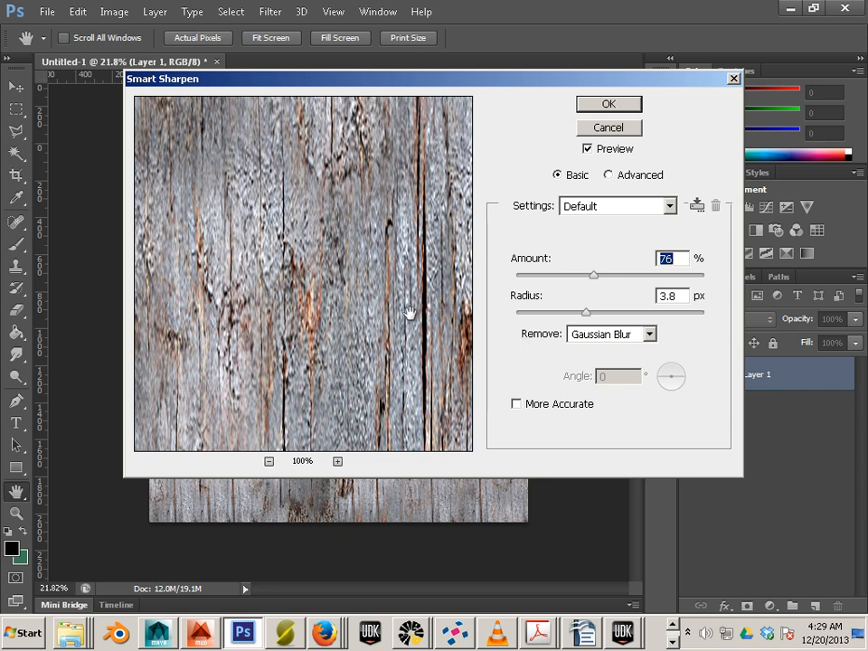
{"action": "left_click", "coordinate": [586, 276]}
{"action": "left_click_drag", "start_coordinate": [588, 283], "coordinate": [565, 276]}
{"action": "left_click", "coordinate": [607, 105]}
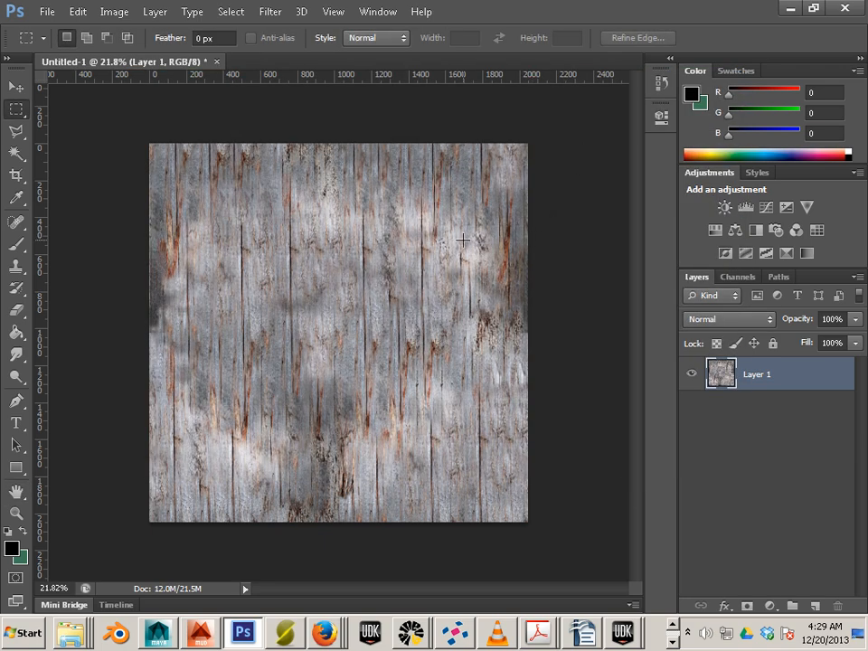
- Inspect the sharpened wood texture up close and as a whole
{"action": "scroll", "coordinate": [350, 242], "scroll_direction": "up", "scroll_amount": 2, "text": "alt"}
{"action": "scroll", "coordinate": [351, 242], "scroll_direction": "down", "scroll_amount": 3, "text": "alt"}
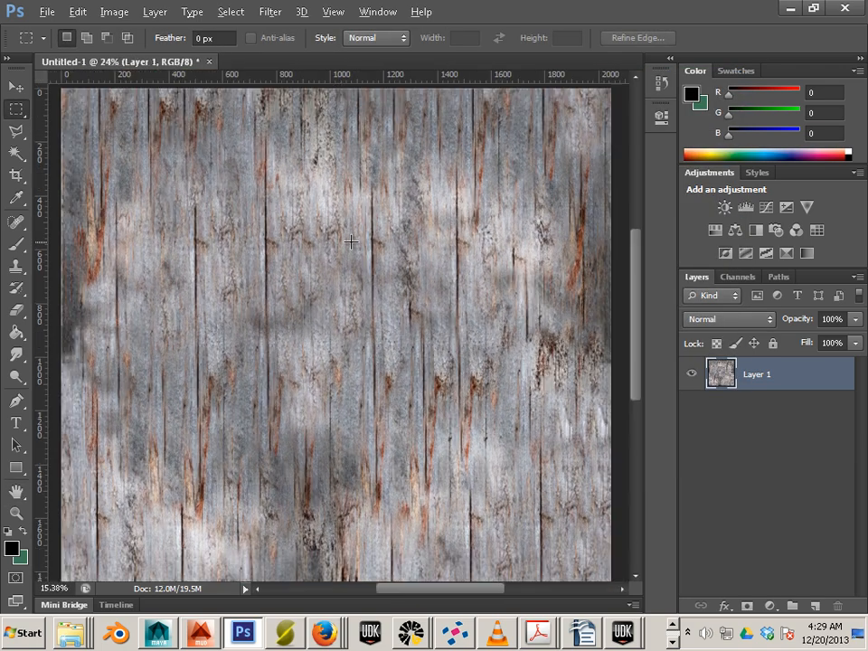
{"action": "scroll", "coordinate": [351, 244], "scroll_direction": "up", "scroll_amount": 3, "text": "alt"}
{"action": "scroll", "coordinate": [351, 246], "scroll_direction": "down", "scroll_amount": 1, "text": "alt"}
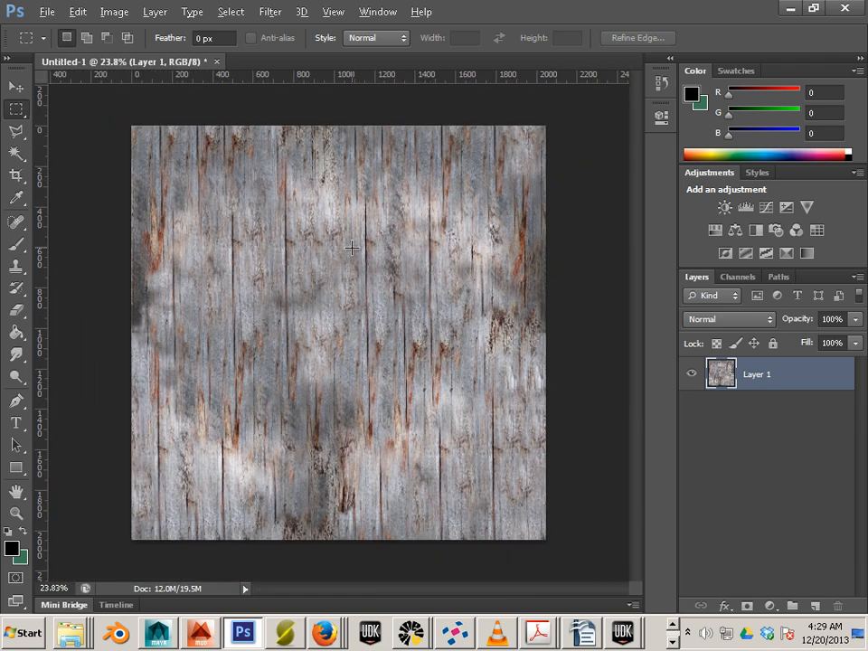
{"action": "scroll", "coordinate": [353, 246], "scroll_direction": "up", "scroll_amount": 2, "text": "alt"}
{"action": "scroll", "coordinate": [356, 246], "scroll_direction": "down", "scroll_amount": 2, "text": "alt"}
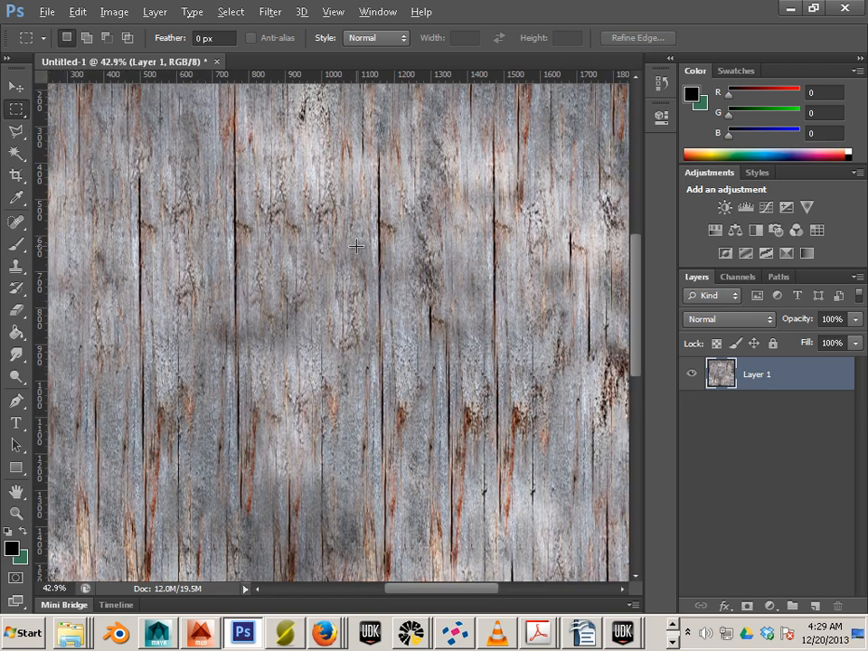
{"action": "scroll", "coordinate": [364, 234], "scroll_direction": "down", "scroll_amount": 2, "text": "alt"}
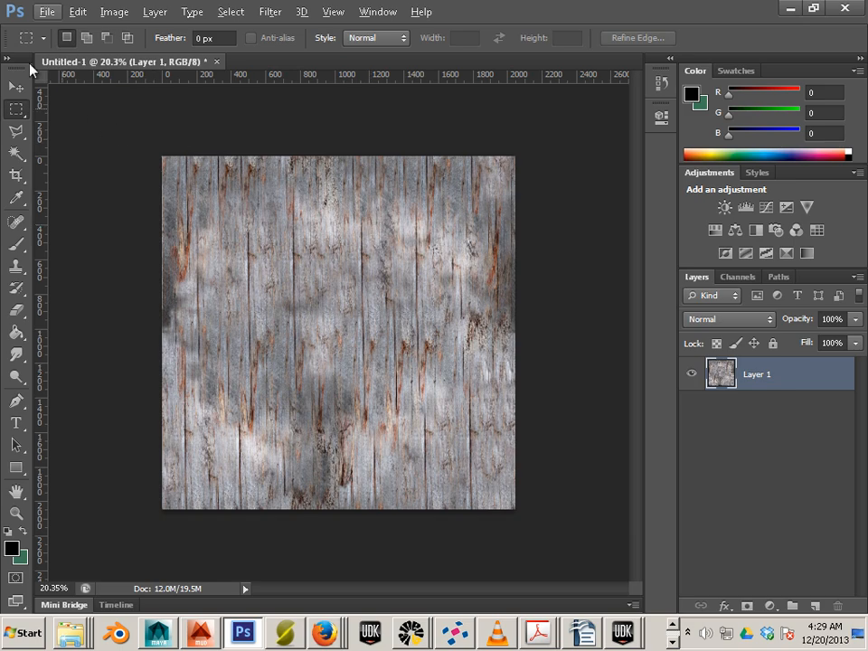
- Start saving the texture under a new name and go to the UDK-2013-07\UDKGame\Content\WIP folder on the C: drive
{"action": "left_click", "coordinate": [45, 12]}
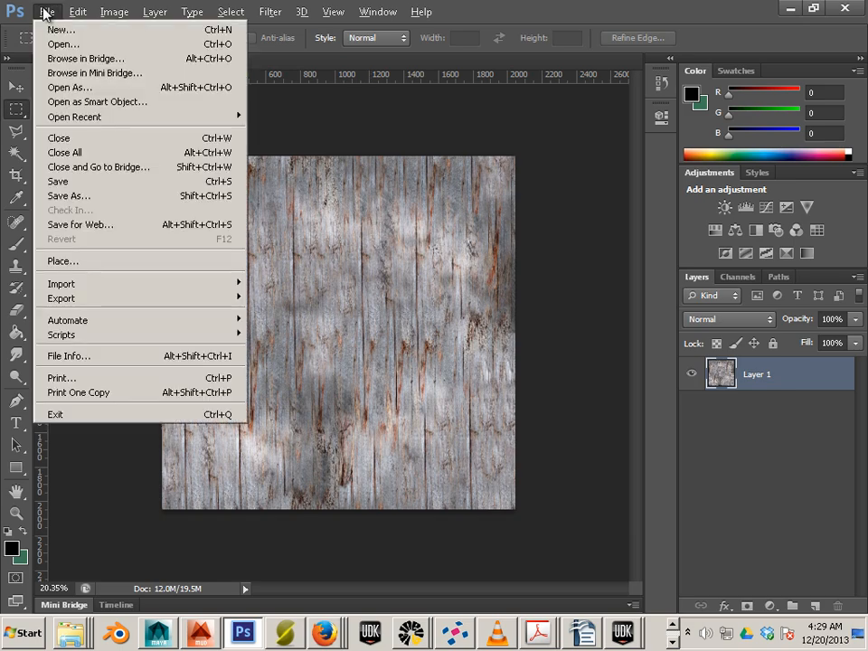
{"action": "left_click", "coordinate": [82, 196]}
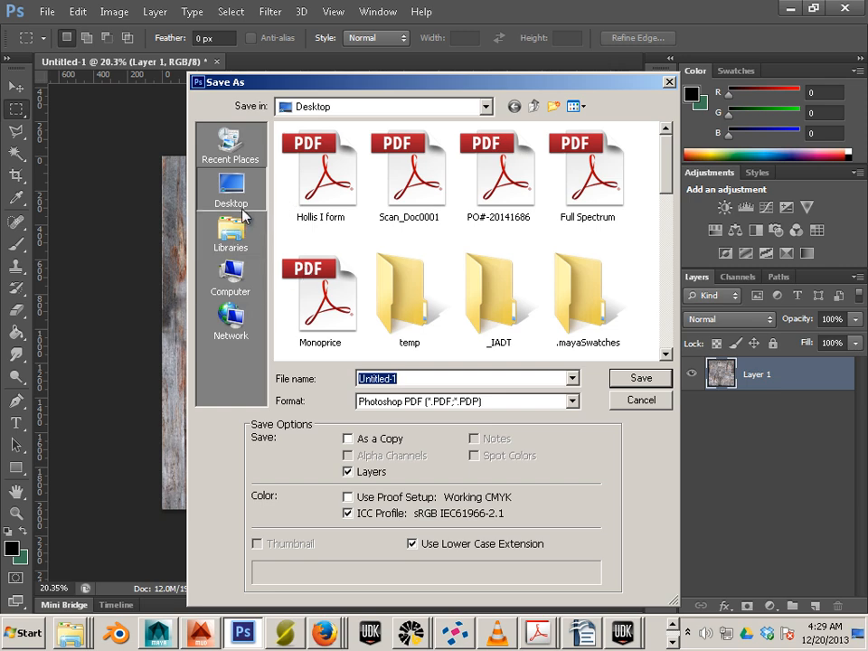
{"action": "left_click", "coordinate": [486, 106]}
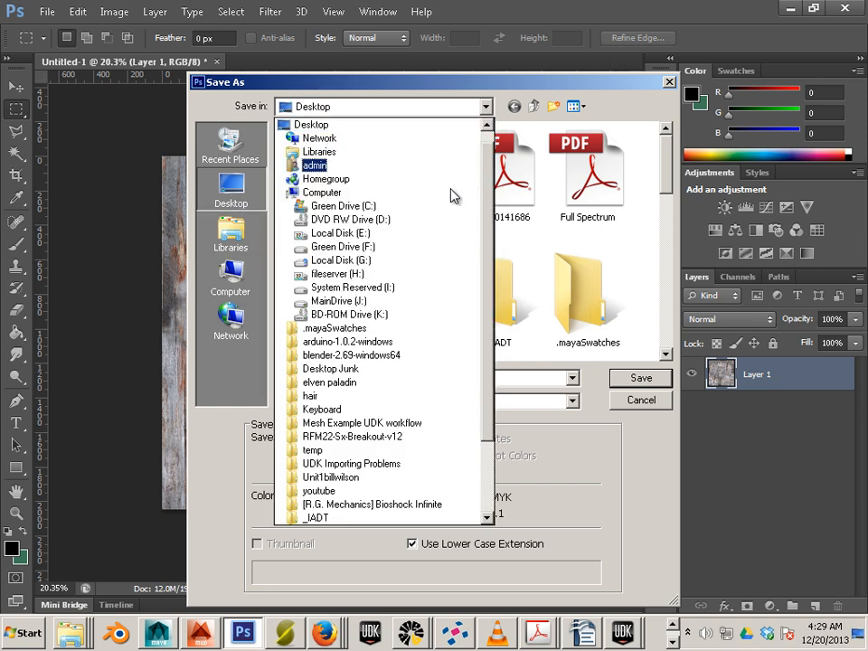
{"action": "left_click", "coordinate": [384, 209]}
{"action": "left_click", "coordinate": [336, 273]}
{"action": "scroll", "coordinate": [333, 308], "scroll_direction": "down", "scroll_amount": 2}
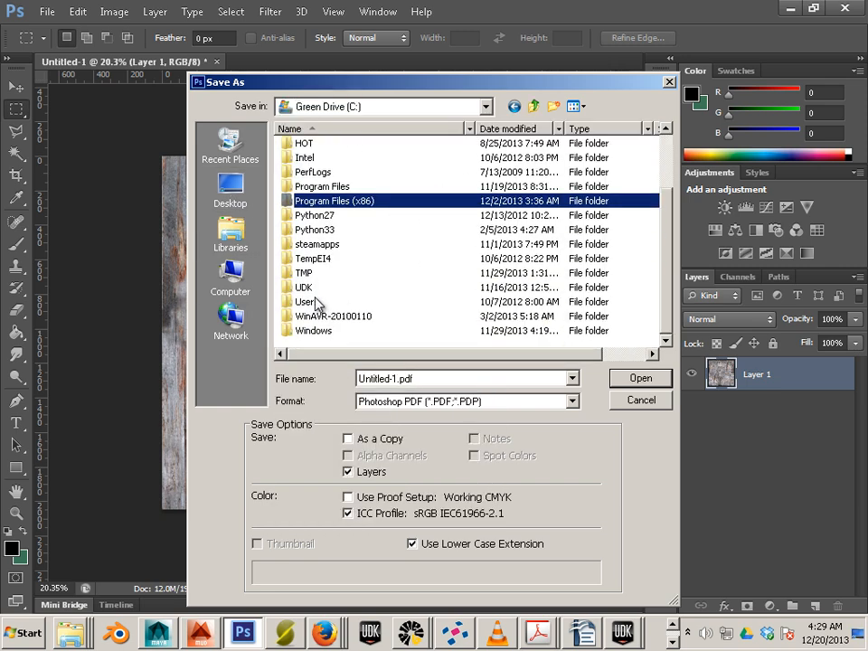
{"action": "double_click", "coordinate": [325, 301]}
{"action": "double_click", "coordinate": [327, 157]}
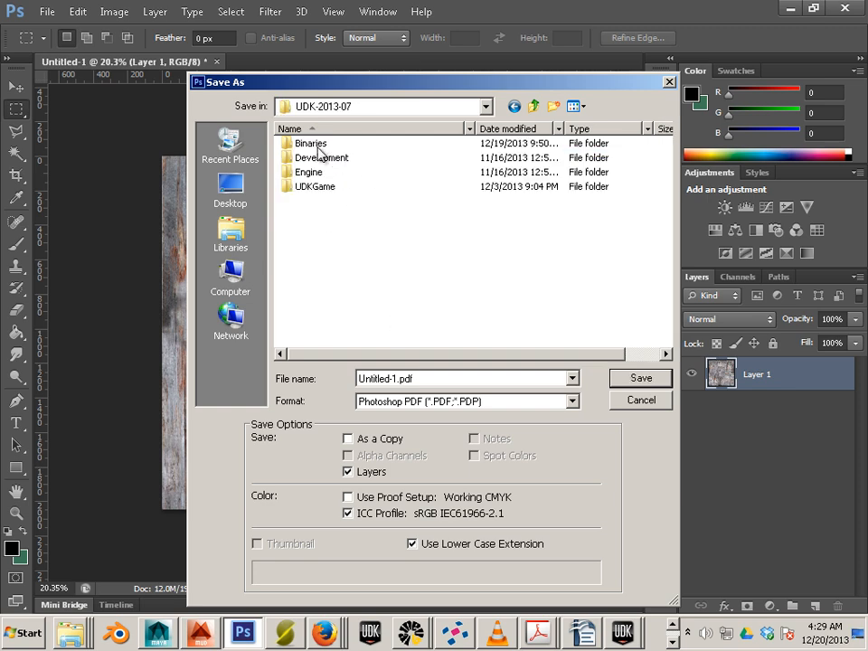
{"action": "double_click", "coordinate": [312, 188]}
{"action": "left_click", "coordinate": [312, 272]}
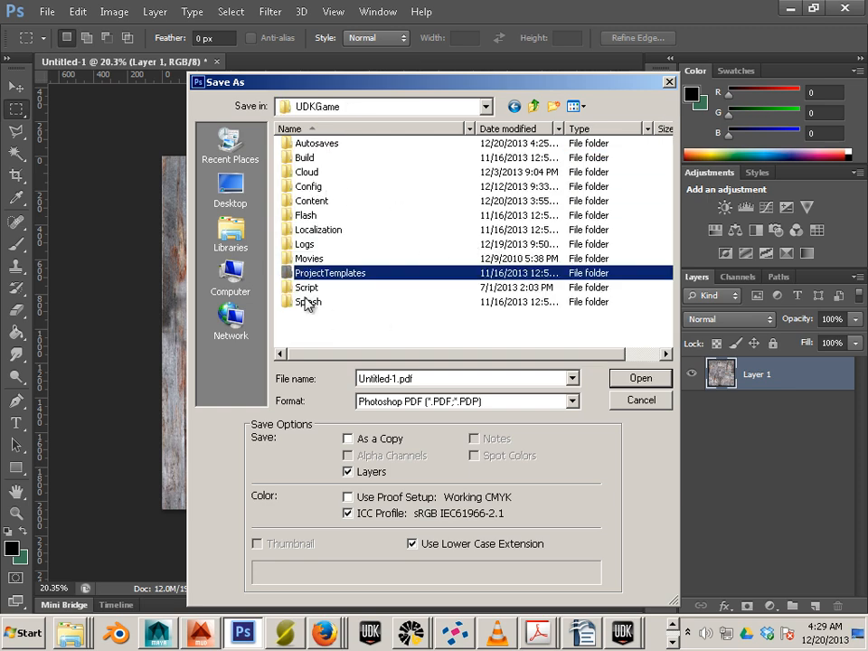
{"action": "double_click", "coordinate": [310, 201]}
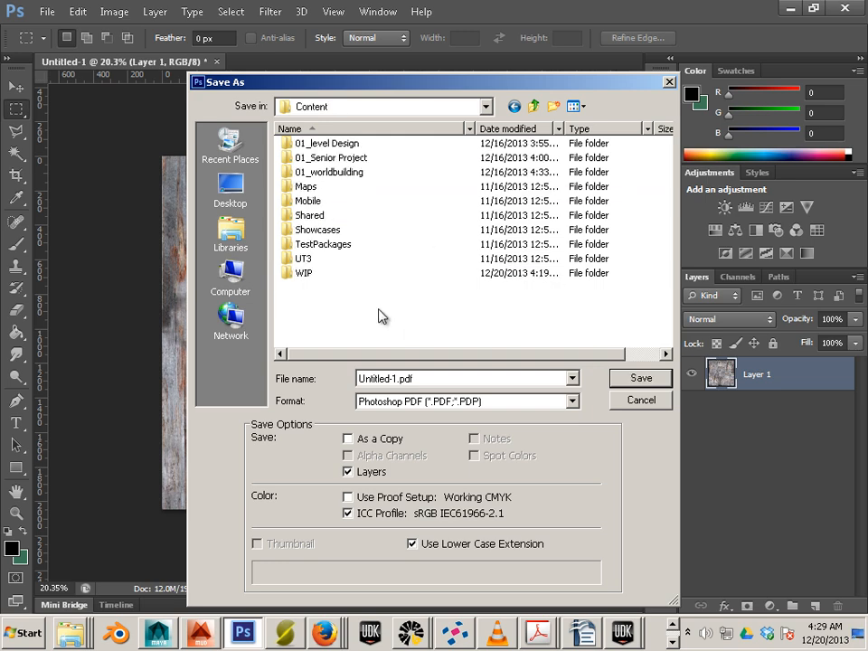
{"action": "left_click", "coordinate": [304, 276]}
{"action": "double_click", "coordinate": [304, 274]}
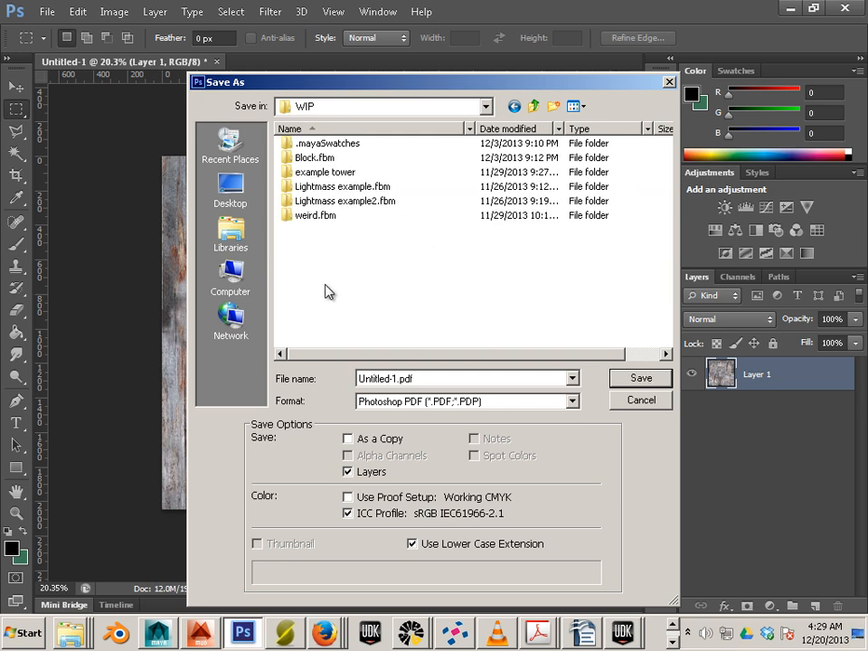
- Name the file wood_pro_cm and save it in Photoshop PDF format
{"action": "left_click", "coordinate": [375, 376]}
{"action": "type", "text": "wood"}
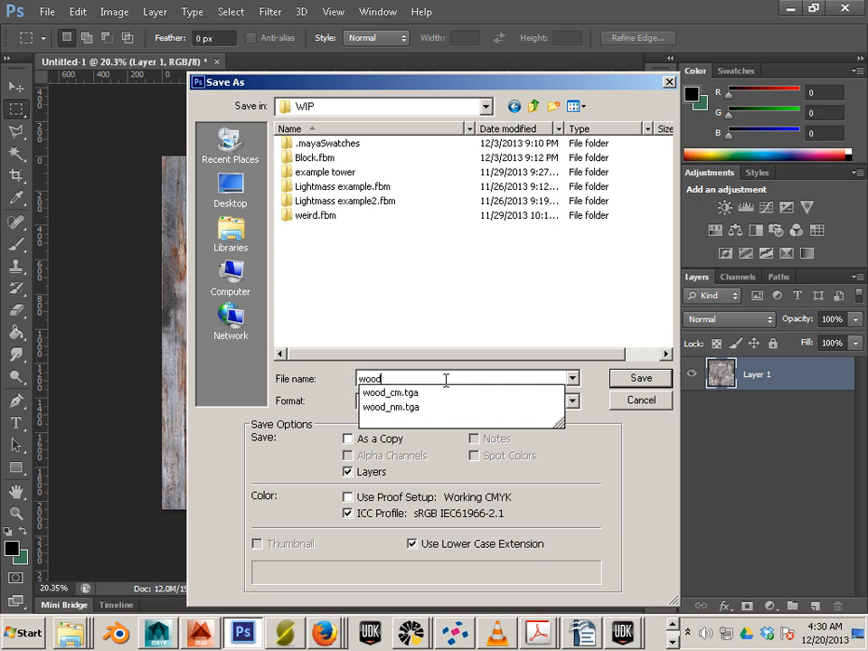
{"action": "type", "text": "_pro"}
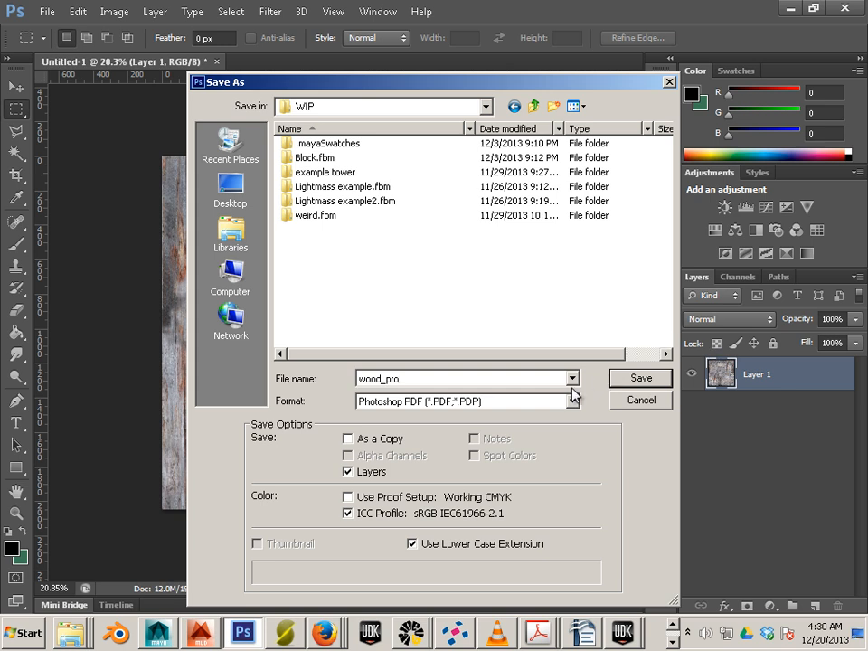
{"action": "left_click", "coordinate": [617, 380]}
{"action": "type", "text": "_cm"}
{"action": "left_click", "coordinate": [630, 378]}
- Save the wood colour map PDF with Acrobat 5 (PDF 1.4) compatibility, preserving Photoshop editing capabilities
{"action": "left_click", "coordinate": [442, 244]}
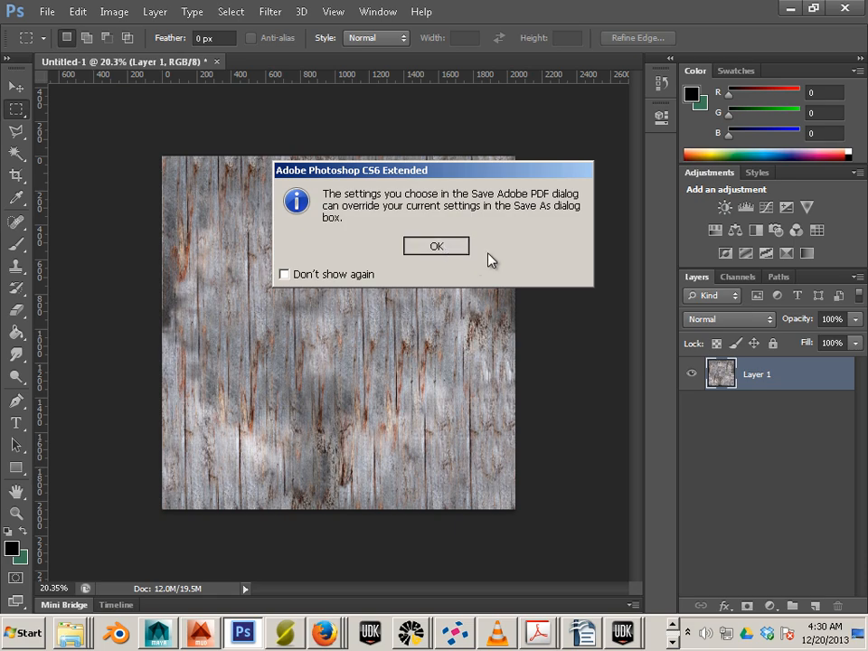
{"action": "left_click", "coordinate": [574, 140]}
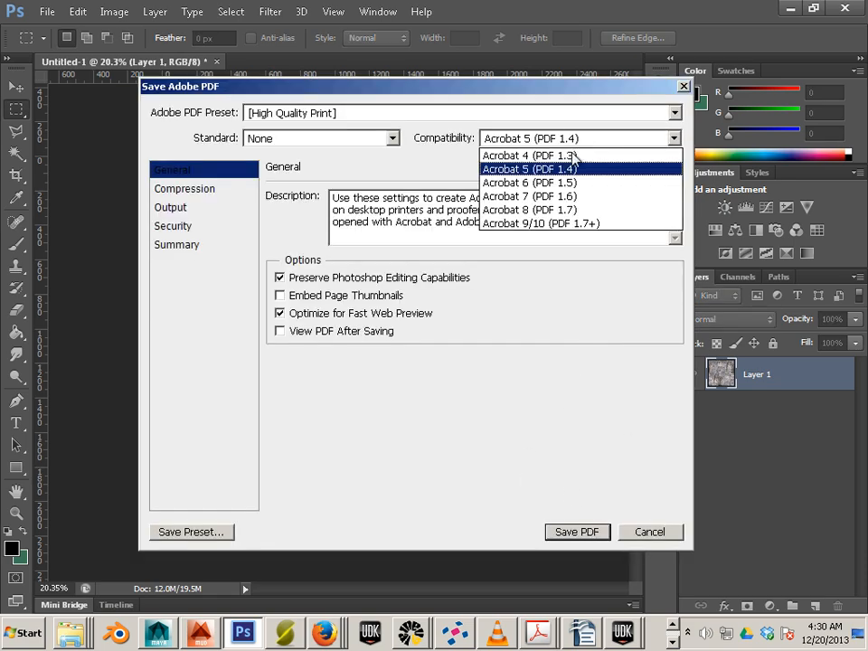
{"action": "left_click", "coordinate": [567, 169]}
{"action": "left_click", "coordinate": [583, 531]}
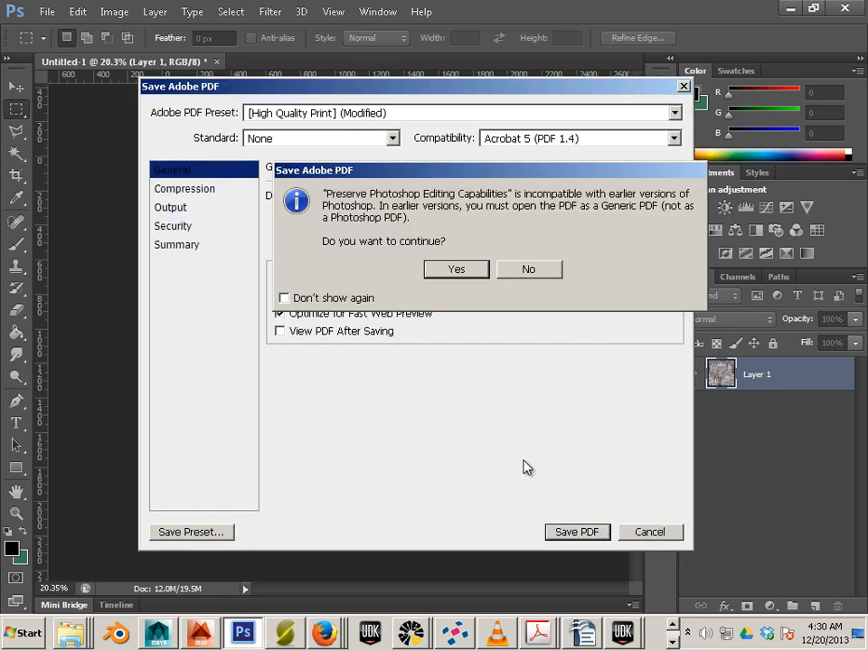
{"action": "left_click", "coordinate": [454, 270]}
{"action": "left_click", "coordinate": [270, 12]}
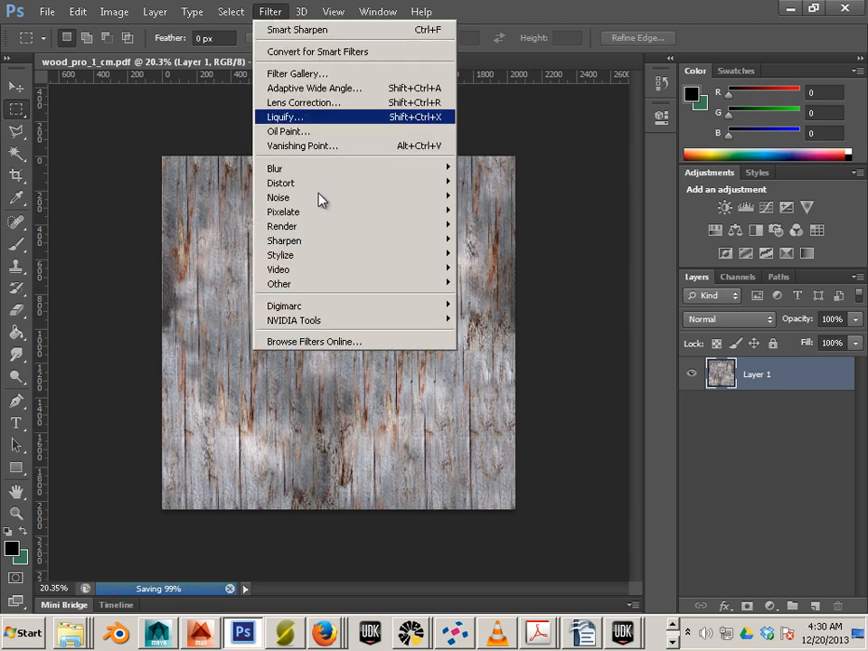
{"action": "mouse_move", "coordinate": [302, 324]}
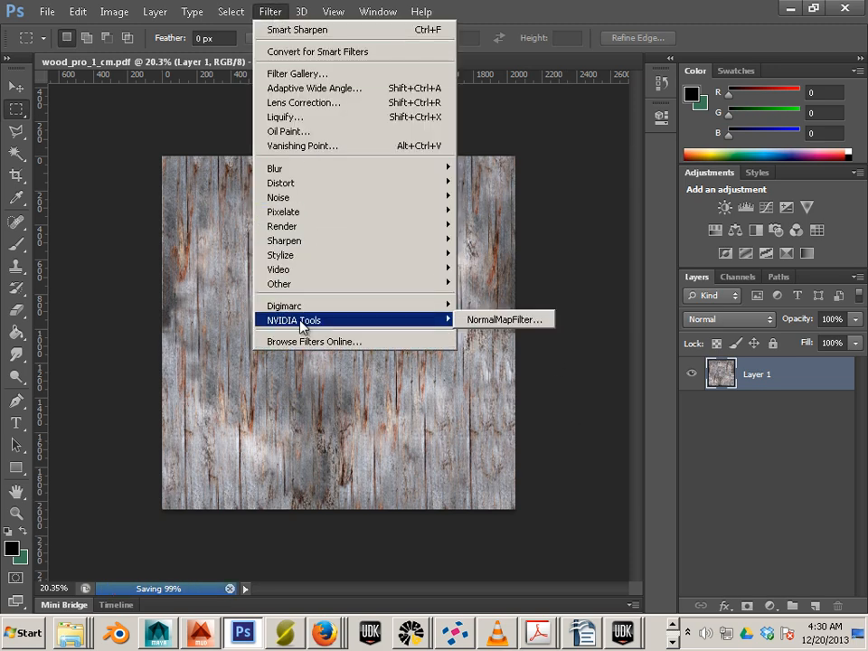
{"action": "left_click", "coordinate": [500, 320]}
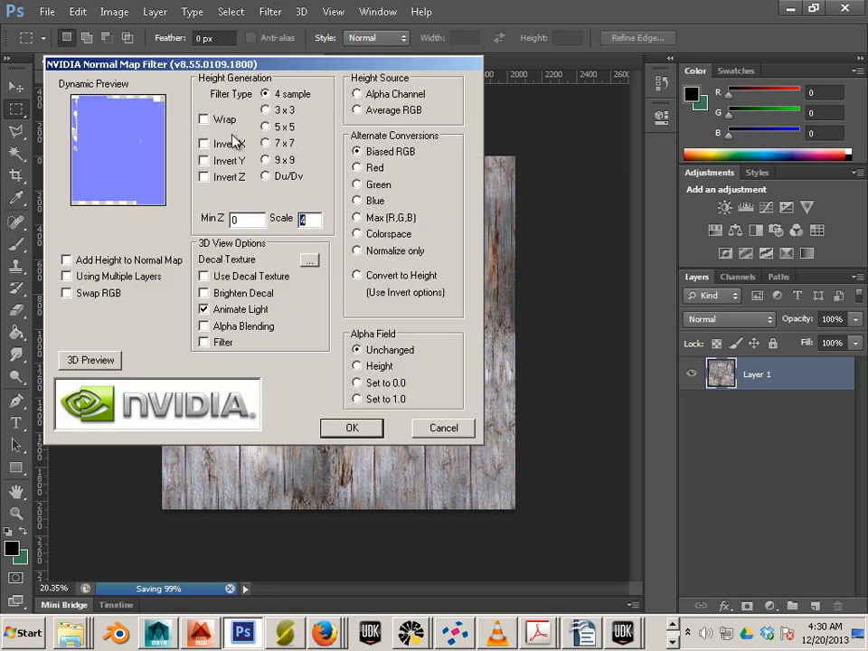
{"action": "left_click", "coordinate": [66, 277]}
{"action": "left_click", "coordinate": [444, 426]}
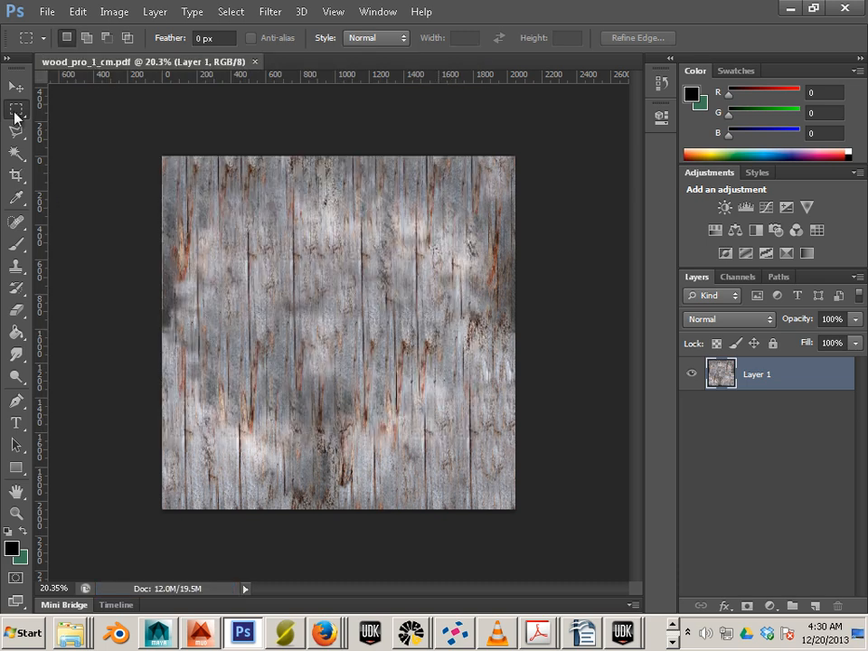
- Select the whole canvas, copy the merged image and paste it as a new layer above the wood layer
{"action": "left_click_drag", "start_coordinate": [97, 133], "coordinate": [569, 614]}
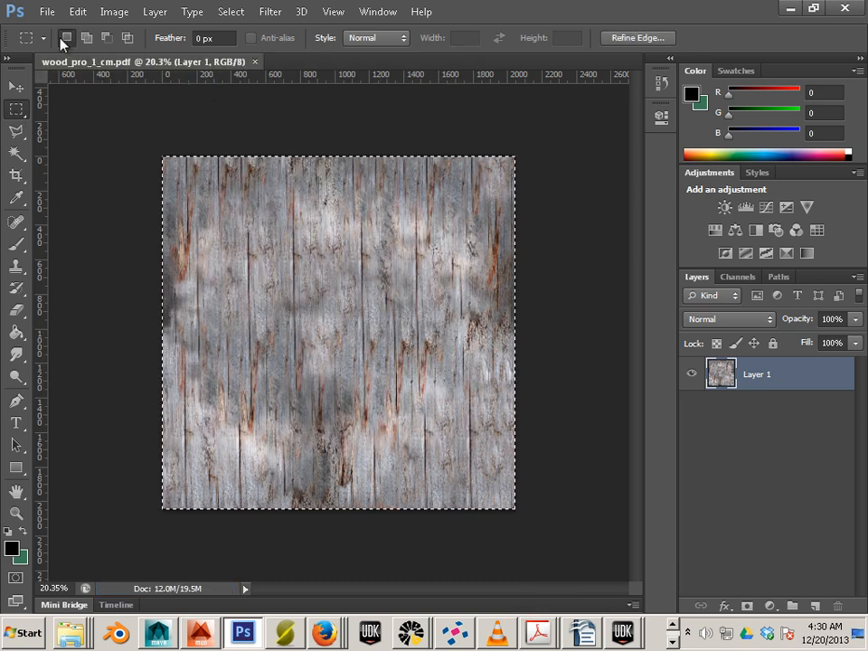
{"action": "left_click", "coordinate": [76, 12]}
{"action": "left_click", "coordinate": [101, 131]}
{"action": "left_click", "coordinate": [77, 12]}
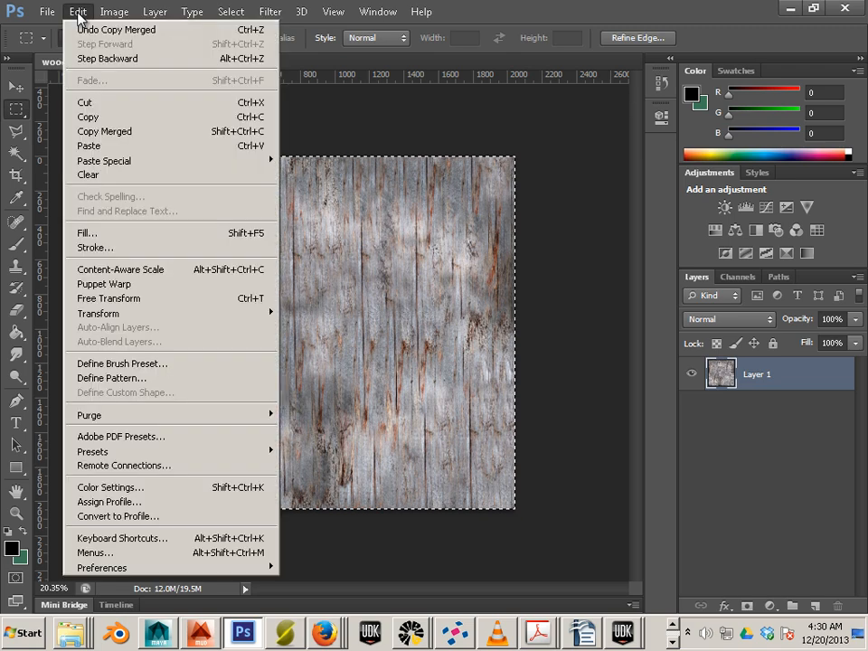
{"action": "left_click", "coordinate": [119, 145]}
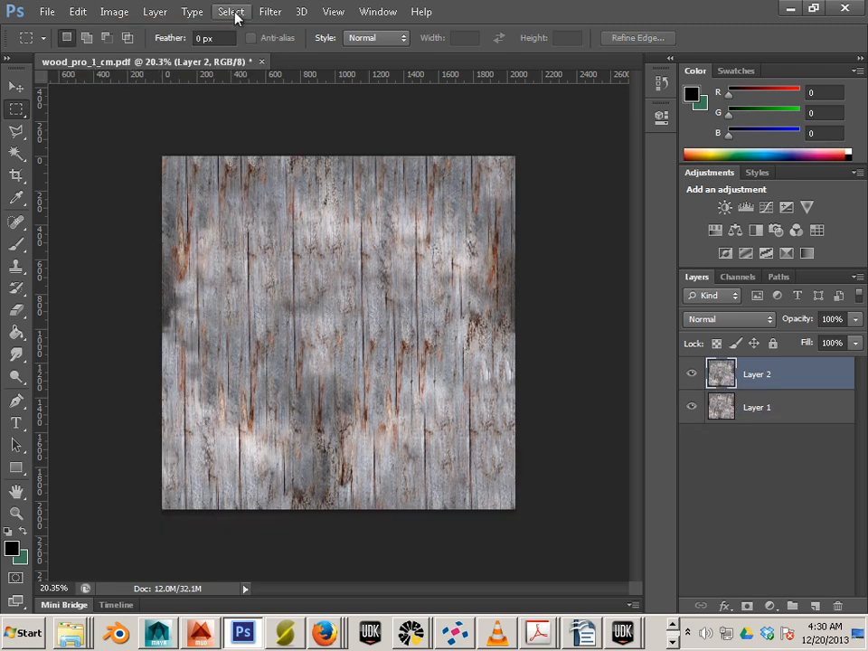
- Apply the NVIDIA NormalMapFilter to the pasted wood layer with 4 sample filtering and a scale of 4
{"action": "left_click", "coordinate": [270, 12]}
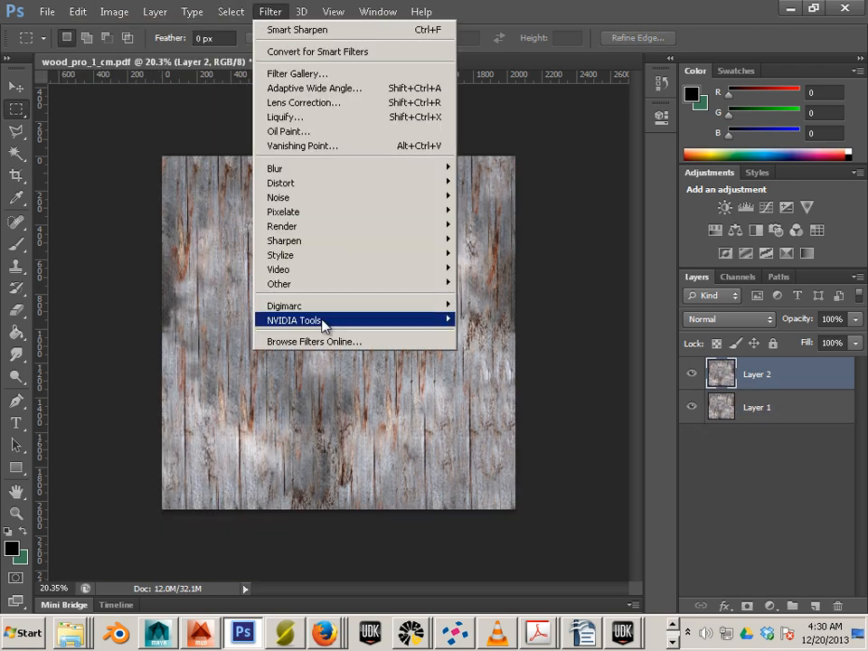
{"action": "mouse_move", "coordinate": [323, 320]}
{"action": "left_click", "coordinate": [480, 321]}
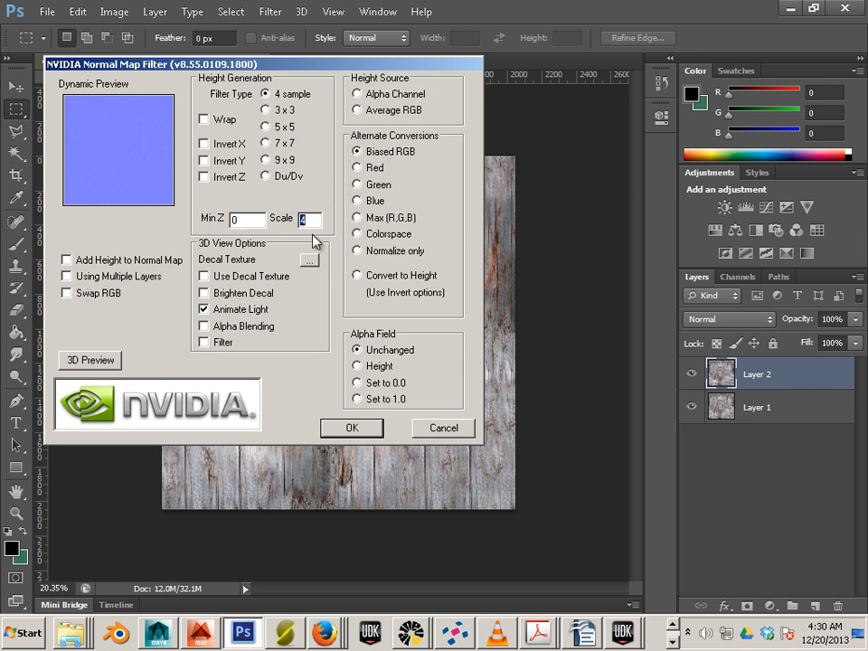
{"action": "left_click", "coordinate": [354, 432]}
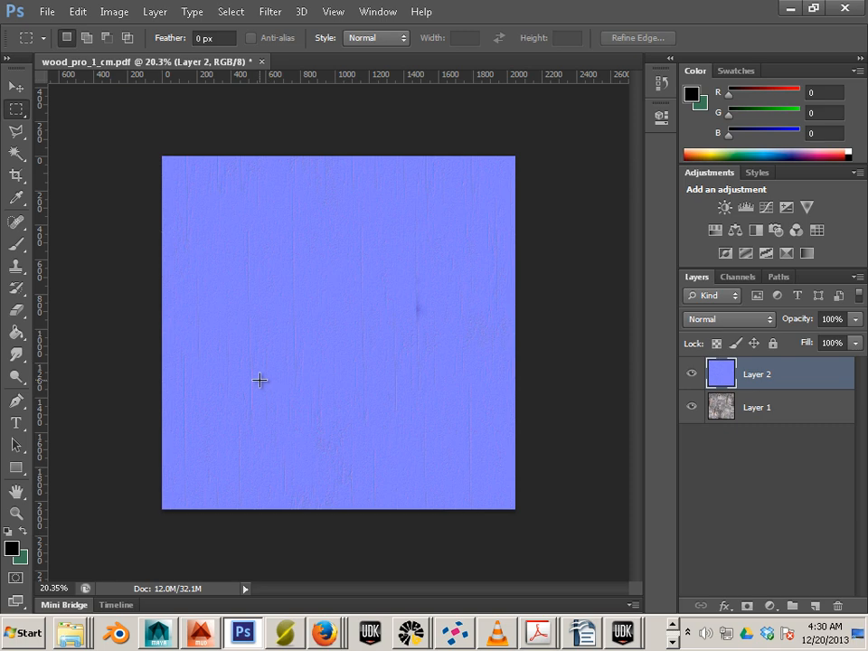
- Clone a clean area of the normal map over the dark smudge using the Clone Stamp
{"action": "scroll", "coordinate": [483, 386], "scroll_direction": "up", "scroll_amount": 5, "text": "alt"}
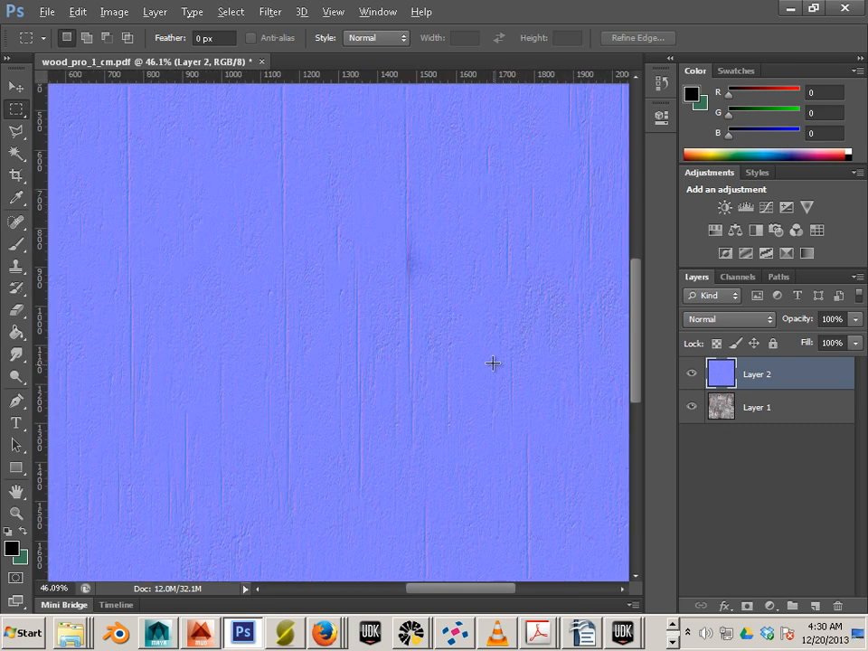
{"action": "left_click", "coordinate": [15, 265]}
{"action": "left_click", "coordinate": [432, 236], "text": "alt"}
{"action": "left_click", "coordinate": [392, 243]}
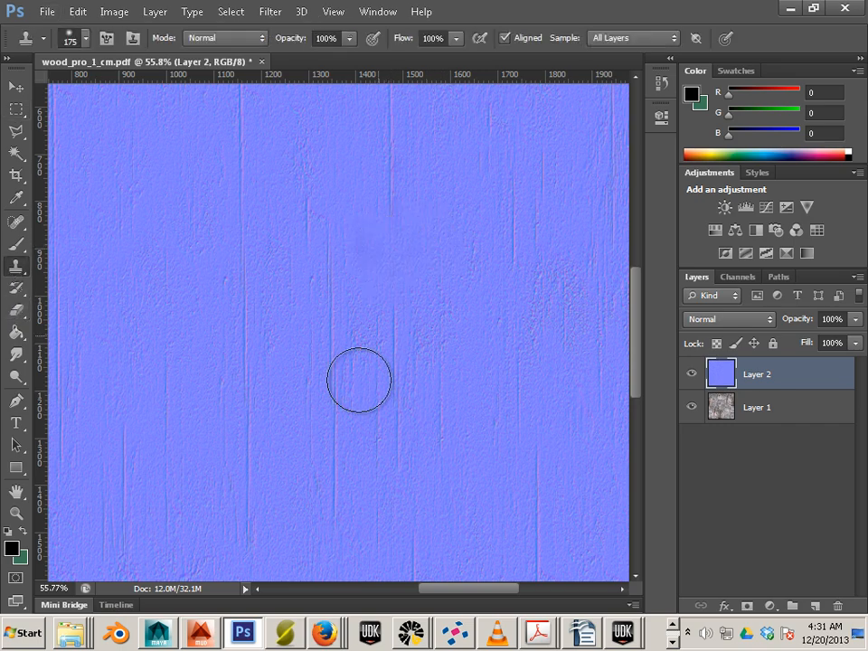
{"action": "left_click", "coordinate": [43, 11]}
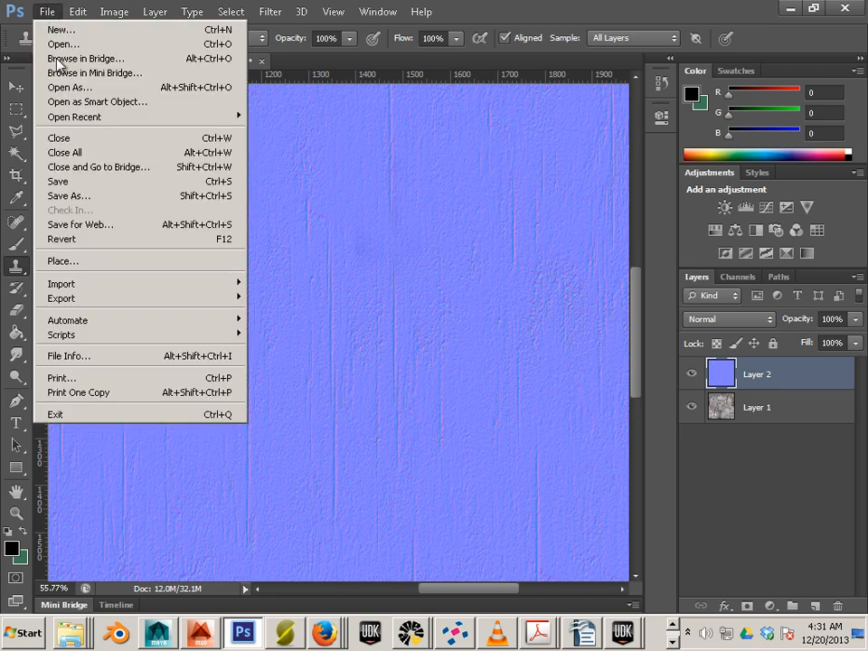
{"action": "left_click", "coordinate": [81, 199]}
{"action": "left_click", "coordinate": [421, 378]}
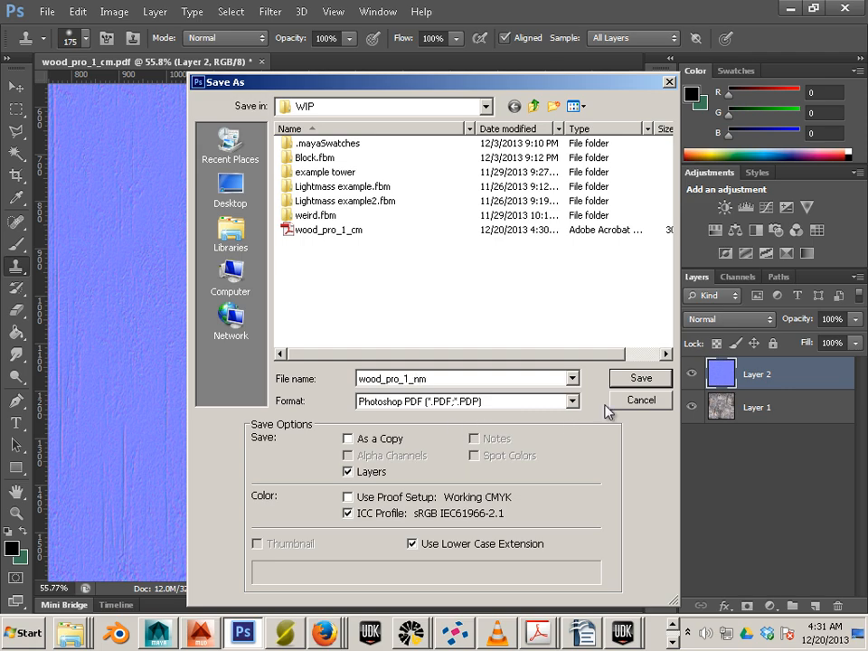
{"action": "left_click", "coordinate": [620, 380]}
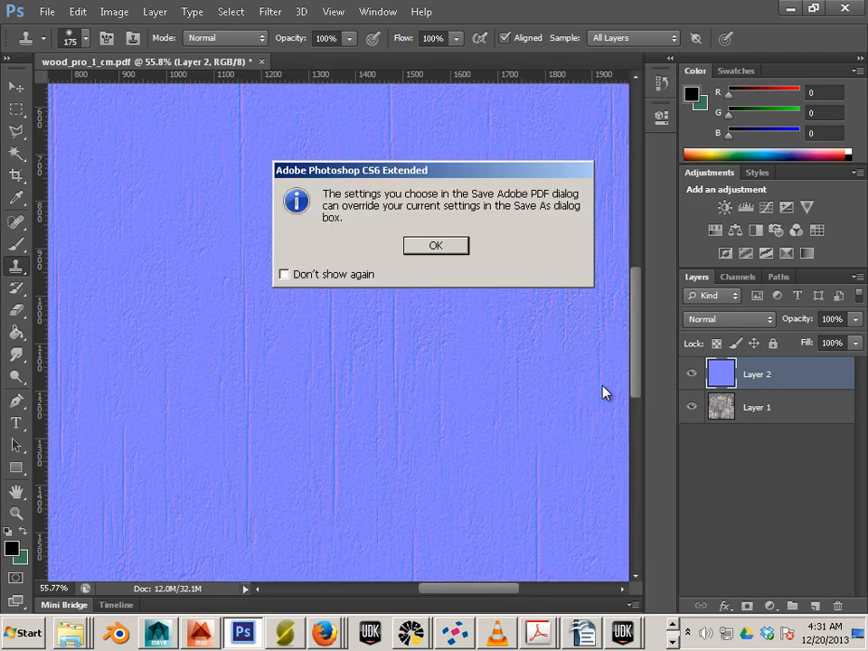
{"action": "left_click", "coordinate": [436, 247]}
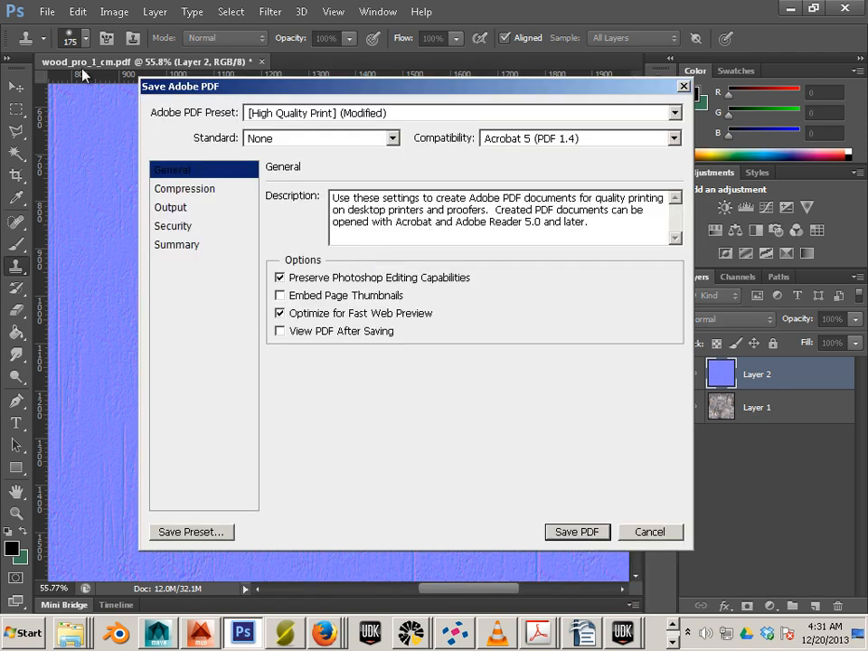
{"action": "left_click", "coordinate": [624, 531]}
- Save the normal map as the Targa file wood_pro_1_nm.tga in the WIP folder at 24 bits/pixel
{"action": "left_click", "coordinate": [45, 12]}
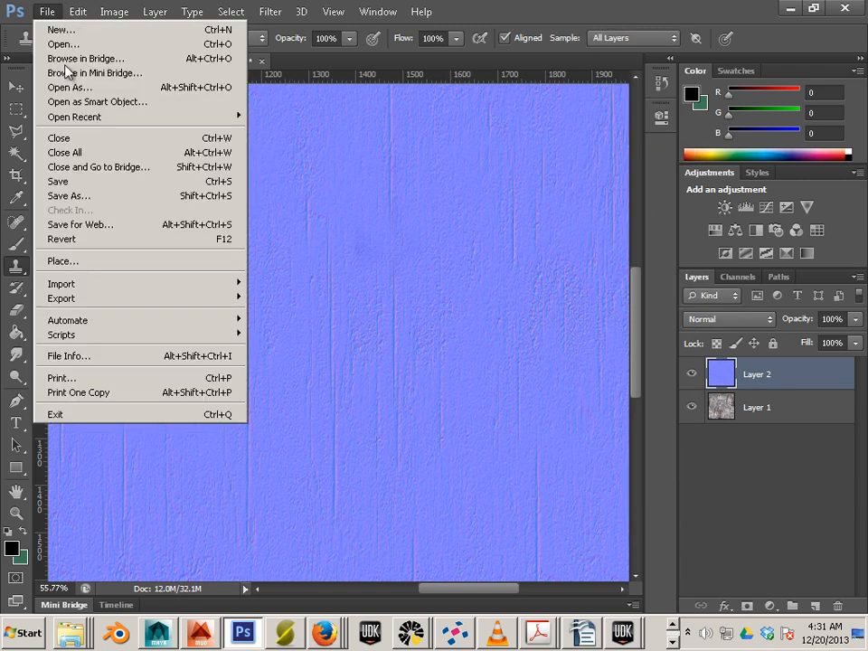
{"action": "left_click", "coordinate": [122, 196]}
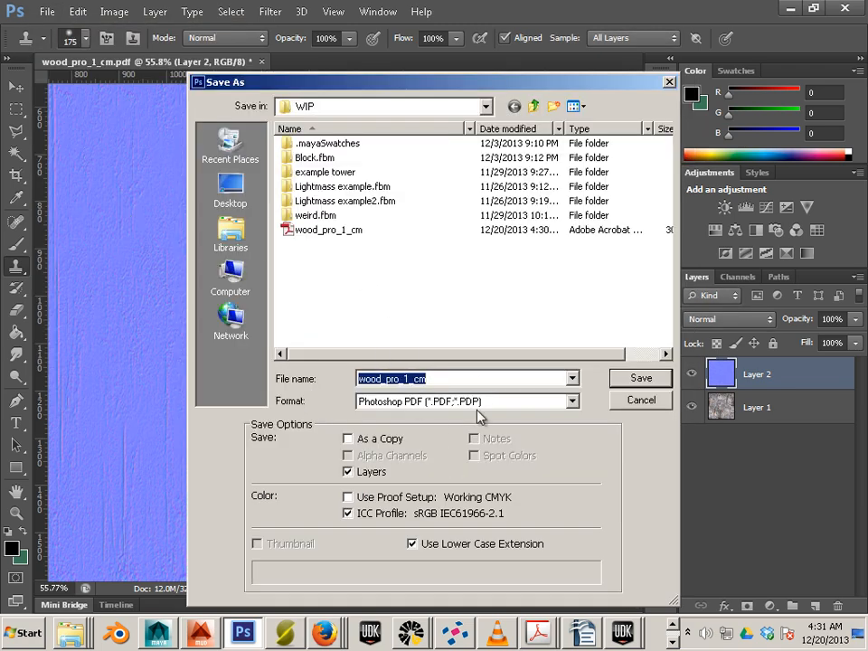
{"action": "left_click", "coordinate": [480, 405]}
{"action": "left_click", "coordinate": [440, 374]}
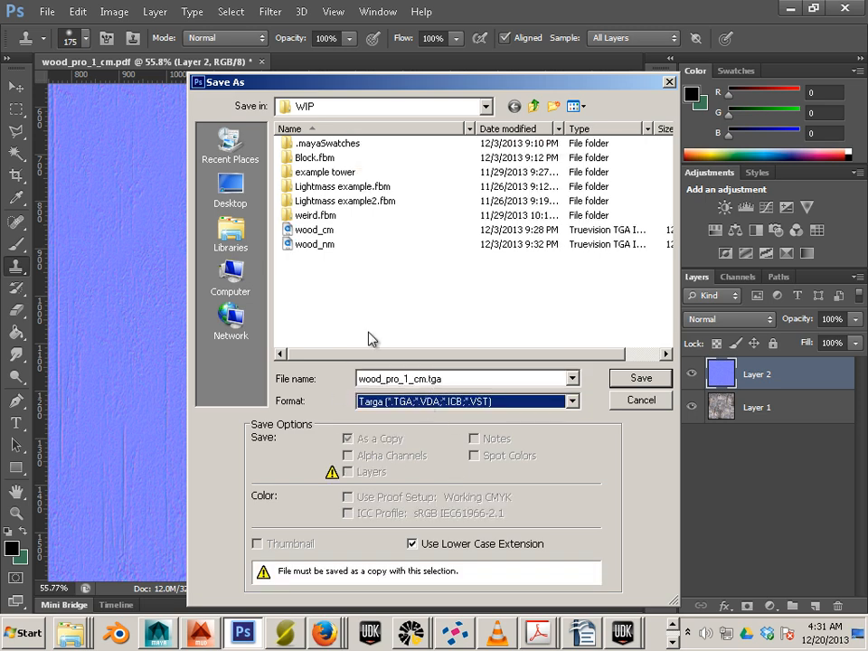
{"action": "left_click", "coordinate": [428, 379]}
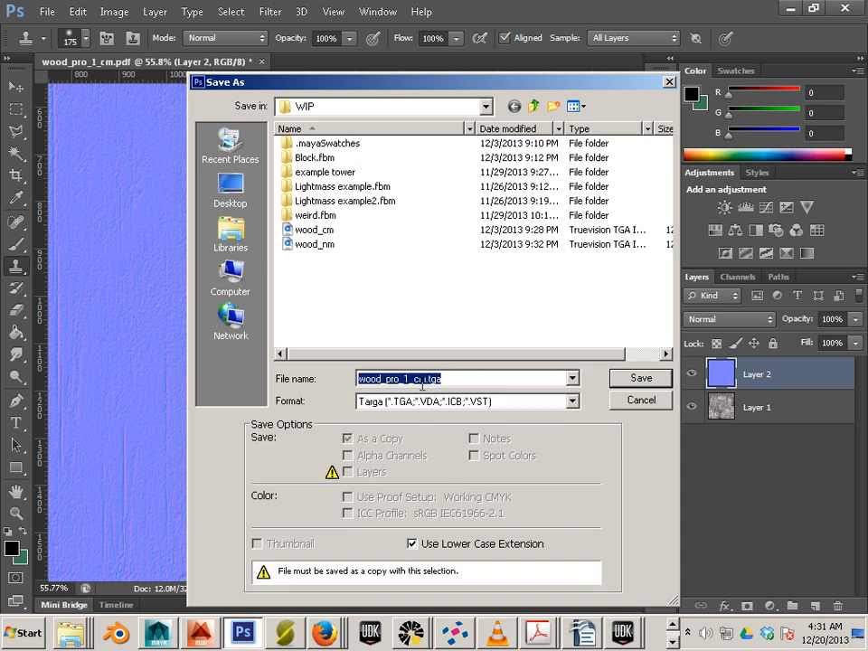
{"action": "left_click", "coordinate": [418, 379]}
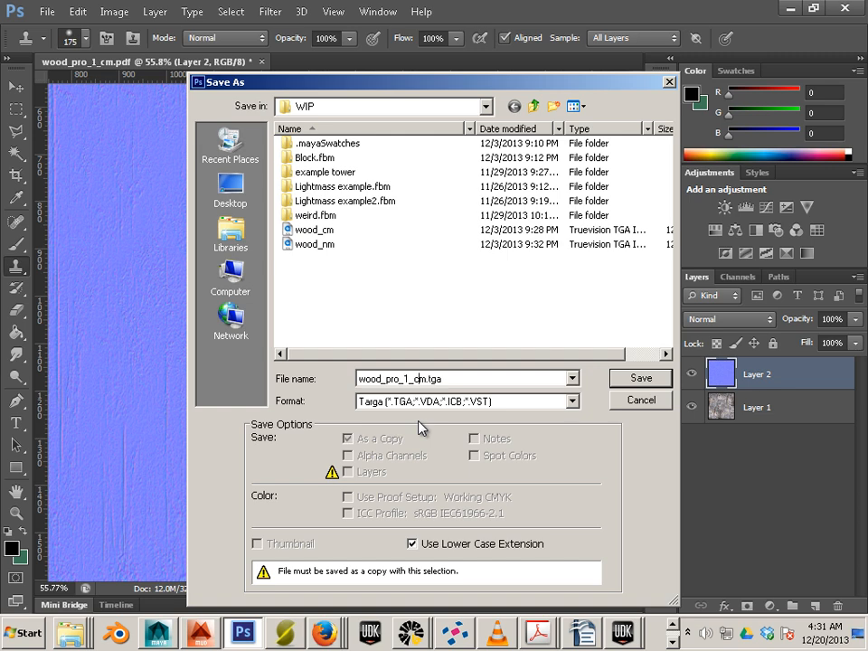
{"action": "key", "text": "BackSpace"}
{"action": "type", "text": "n"}
{"action": "left_click", "coordinate": [632, 381]}
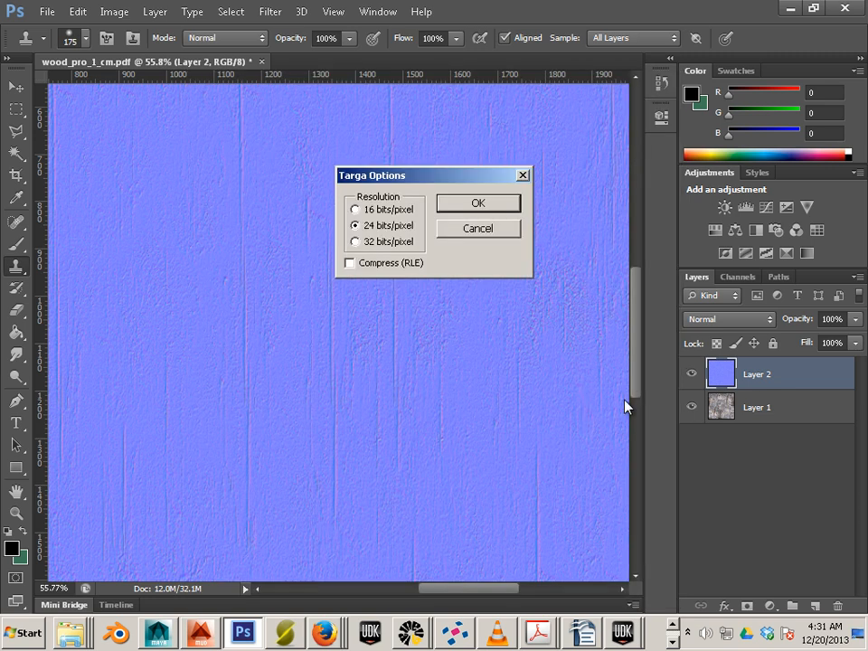
{"action": "left_click", "coordinate": [489, 202]}
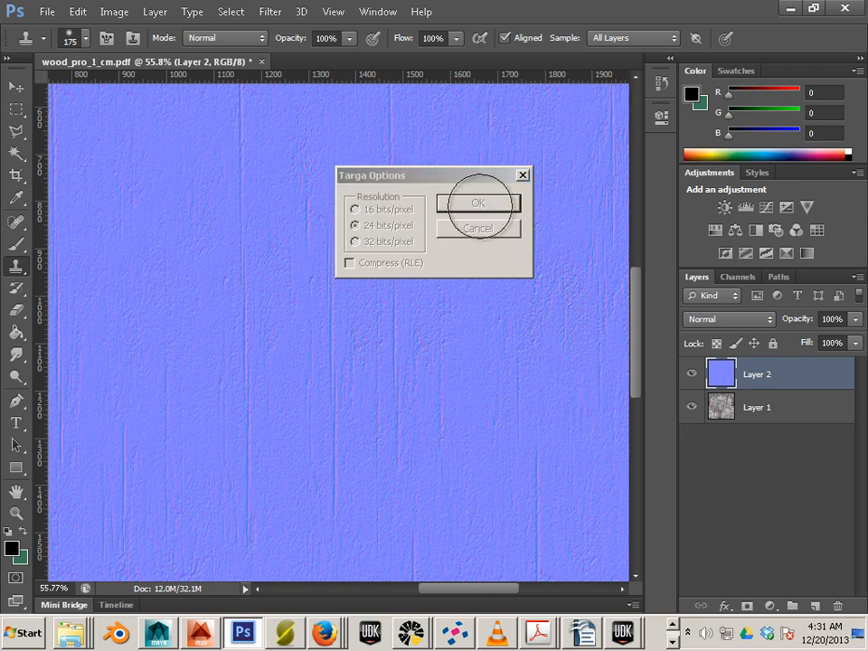
- Hide the normal map layer, select the wood layer and save it as the Targa file wood_pro_1_cm.tga at 24 bits/pixel
{"action": "left_click", "coordinate": [691, 374]}
{"action": "left_click", "coordinate": [759, 407]}
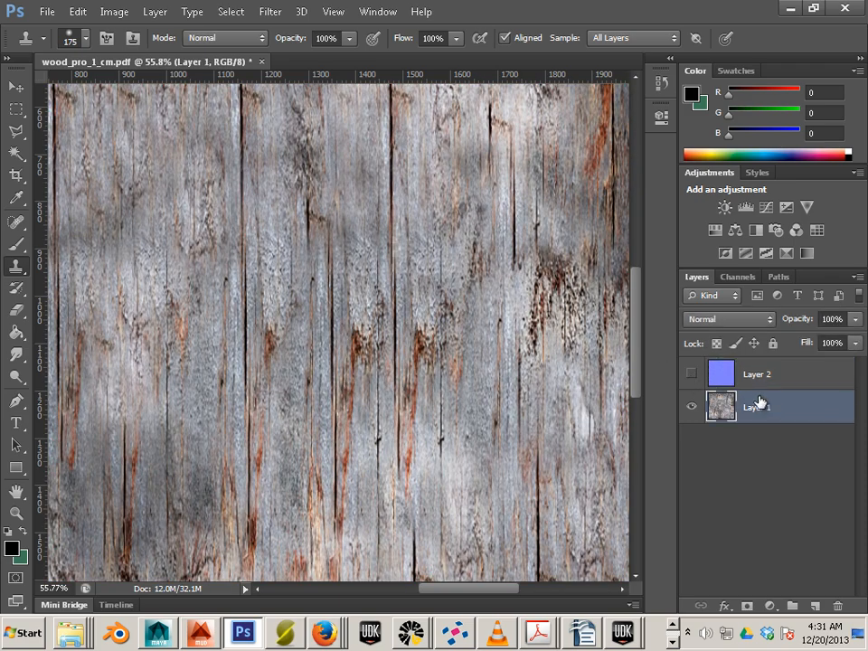
{"action": "left_click", "coordinate": [50, 10]}
{"action": "left_click", "coordinate": [90, 196]}
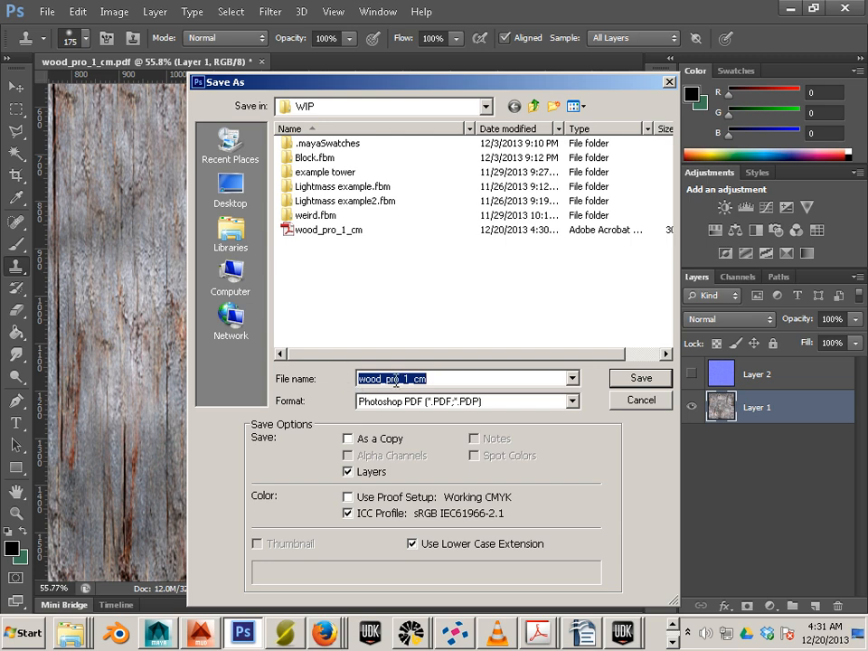
{"action": "left_click", "coordinate": [466, 400]}
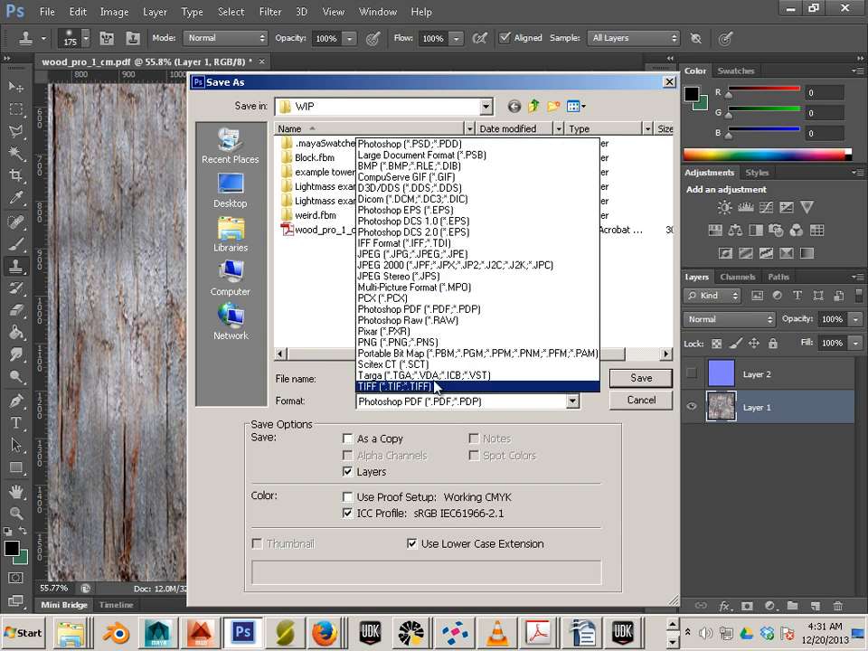
{"action": "left_click", "coordinate": [425, 374]}
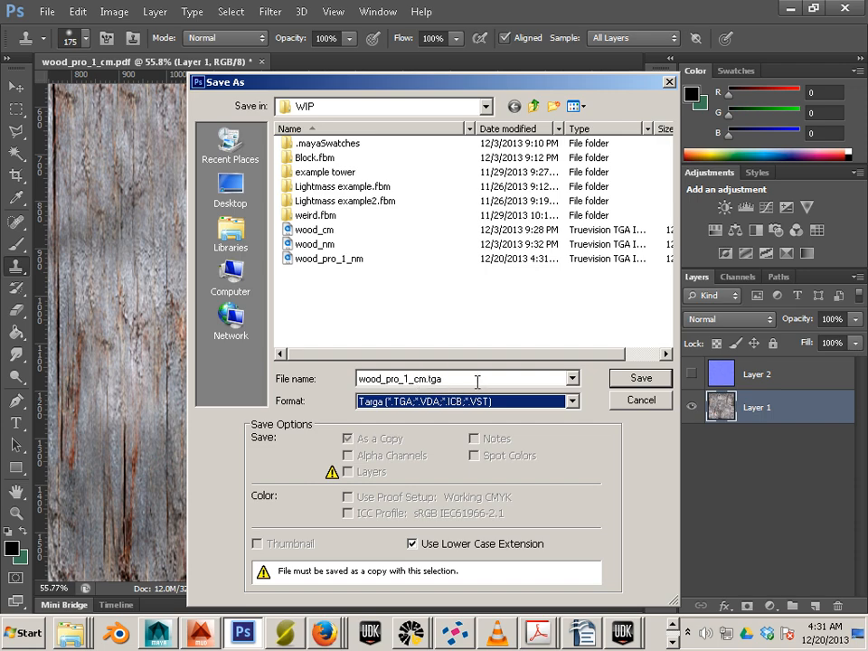
{"action": "left_click", "coordinate": [638, 379]}
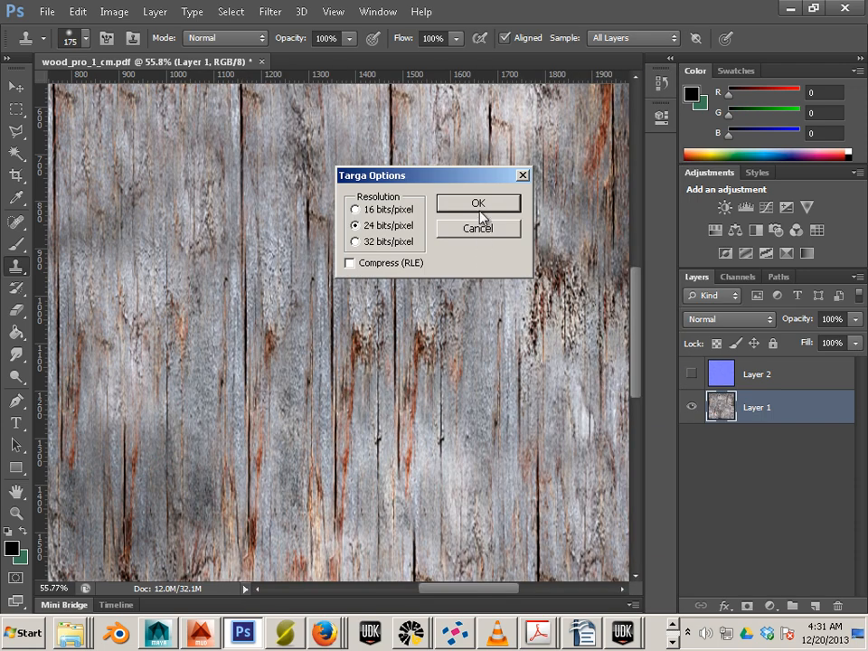
{"action": "left_click", "coordinate": [479, 211]}
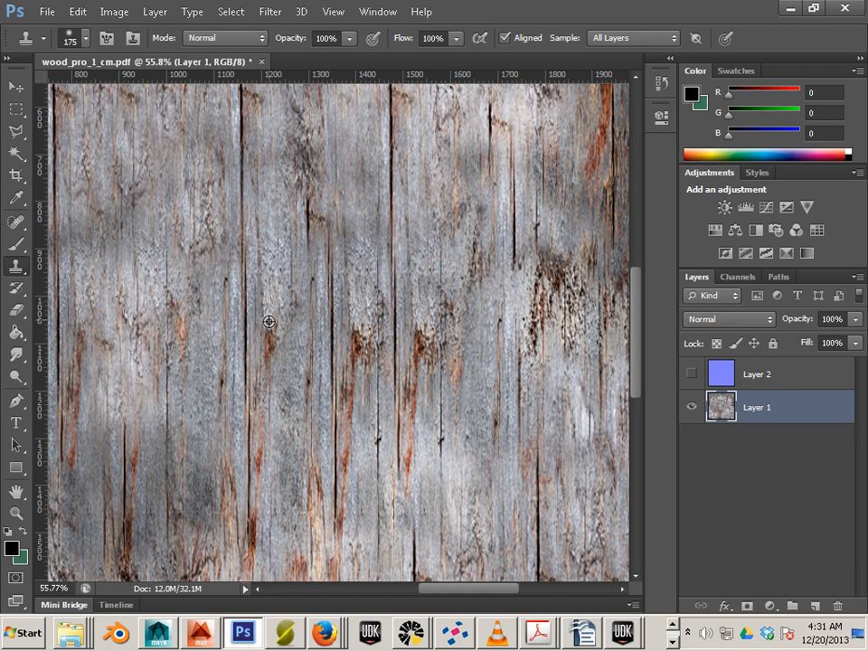
- Try cloning part of the wood texture over a rusty patch on the wood layer, and undo the stroke
{"action": "left_click", "coordinate": [358, 351], "text": "alt"}
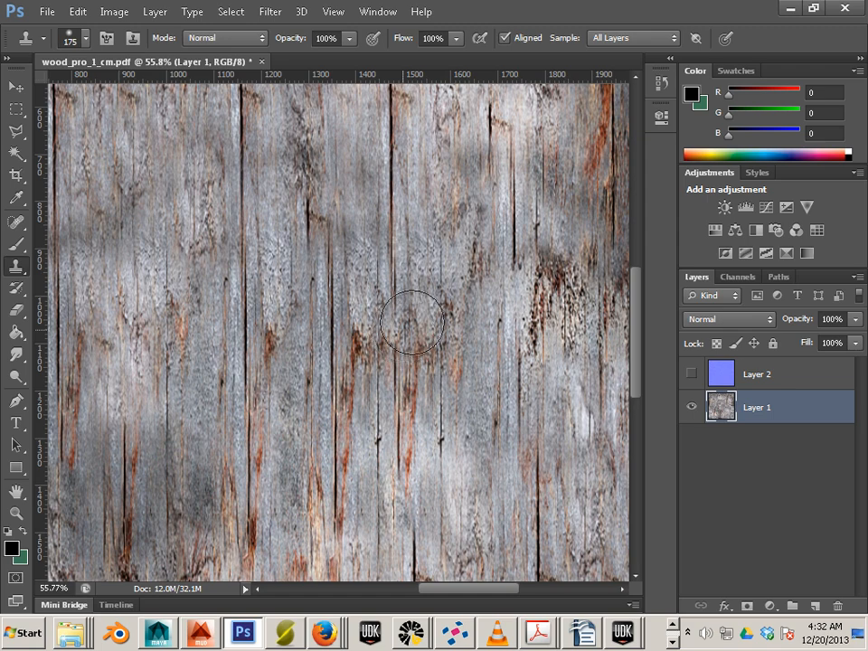
{"action": "key", "text": "ctrl+z"}
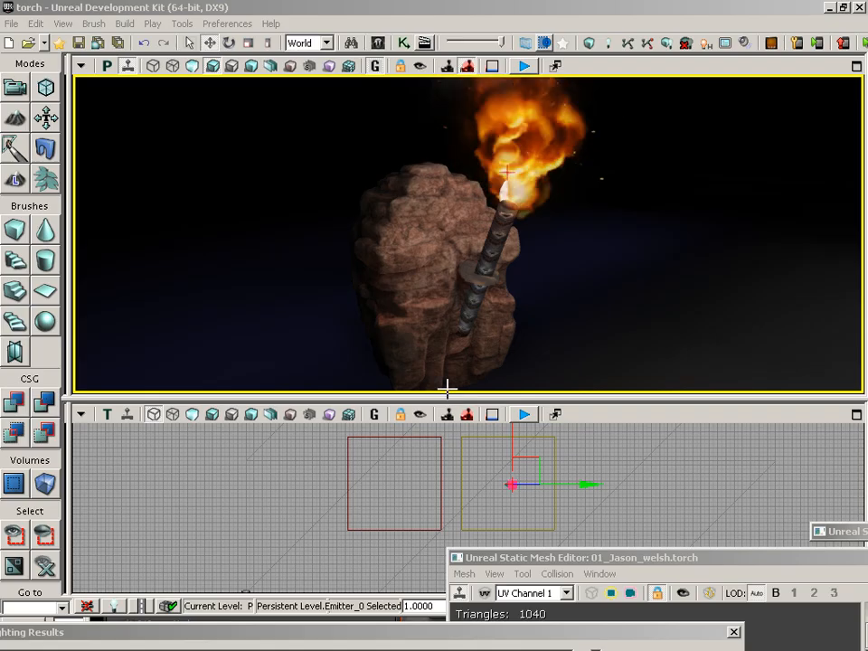
- Create a new level from a template without saving the changes to the torch level
{"action": "left_click", "coordinate": [11, 24]}
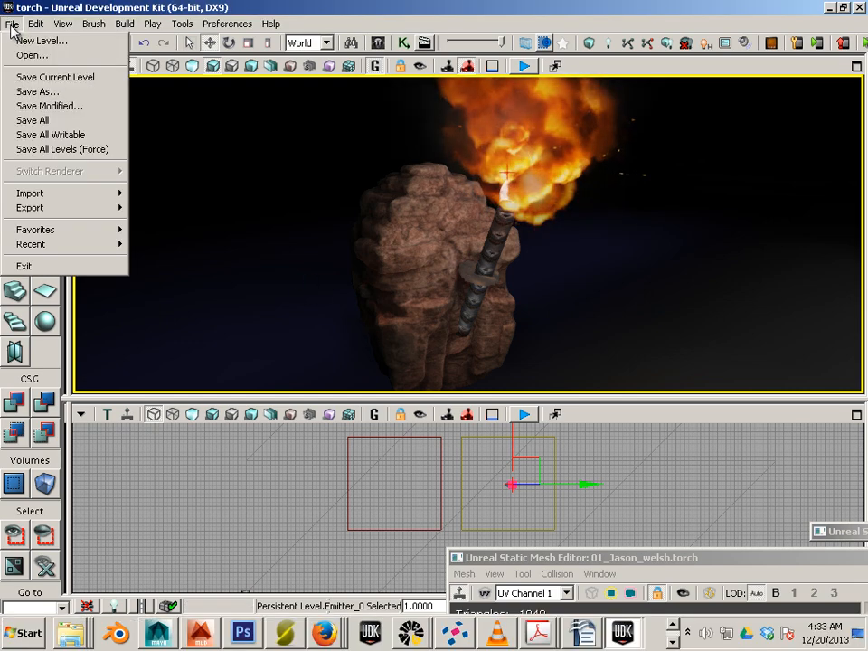
{"action": "left_click", "coordinate": [27, 39]}
{"action": "left_click", "coordinate": [234, 409]}
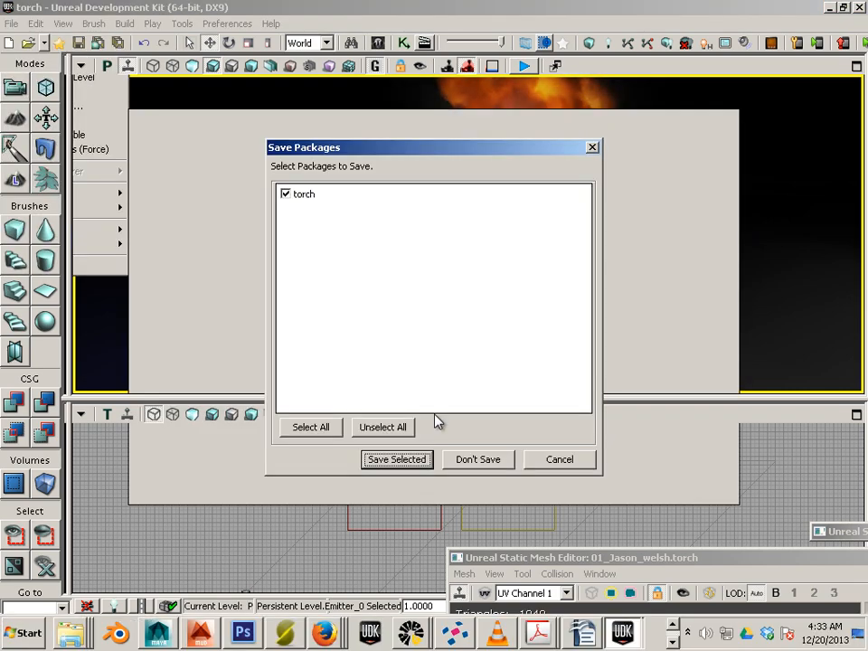
{"action": "left_click", "coordinate": [474, 460]}
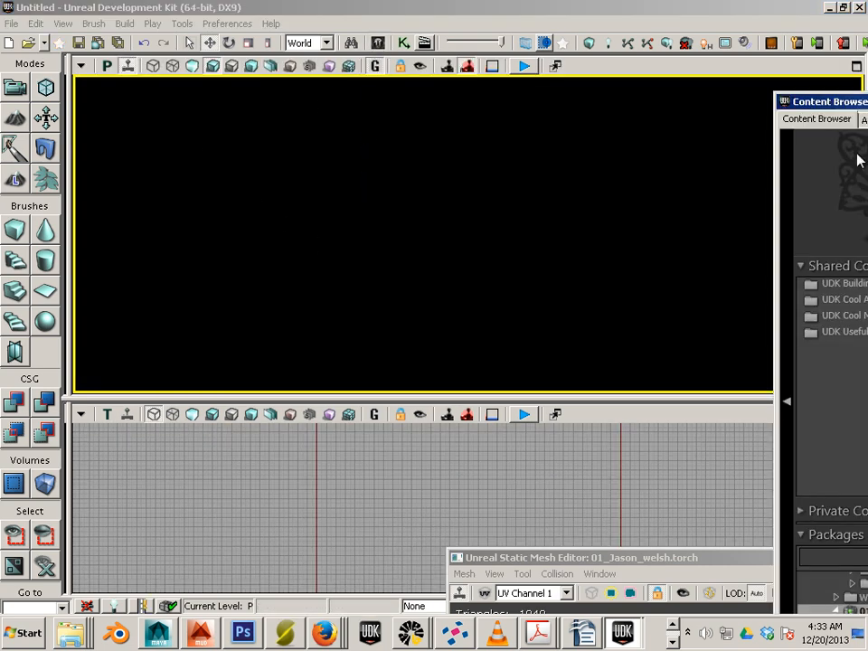
- Maximize the Content Browser and select the UDKGame folder in the package tree
{"action": "left_click_drag", "start_coordinate": [832, 102], "coordinate": [58, 11]}
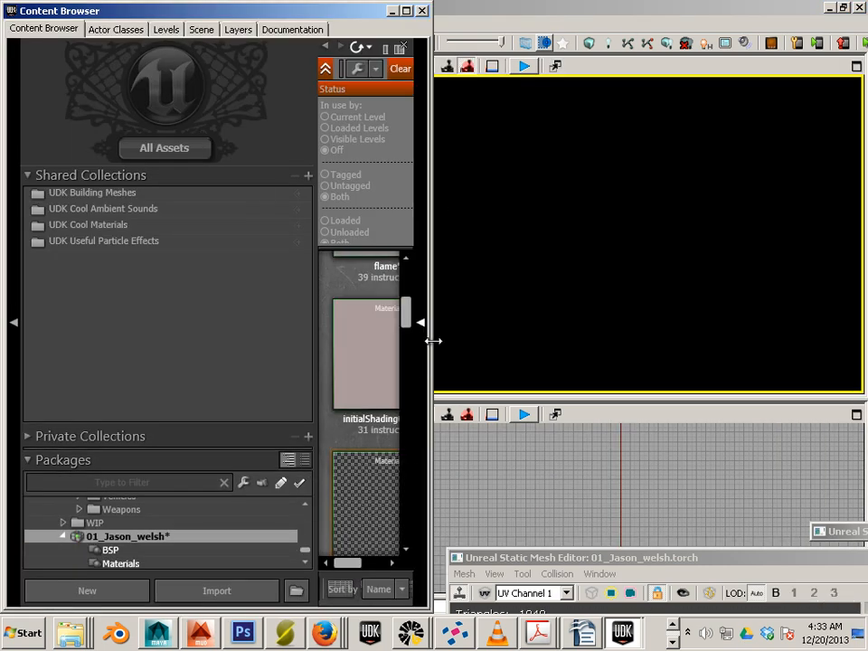
{"action": "left_click", "coordinate": [404, 11]}
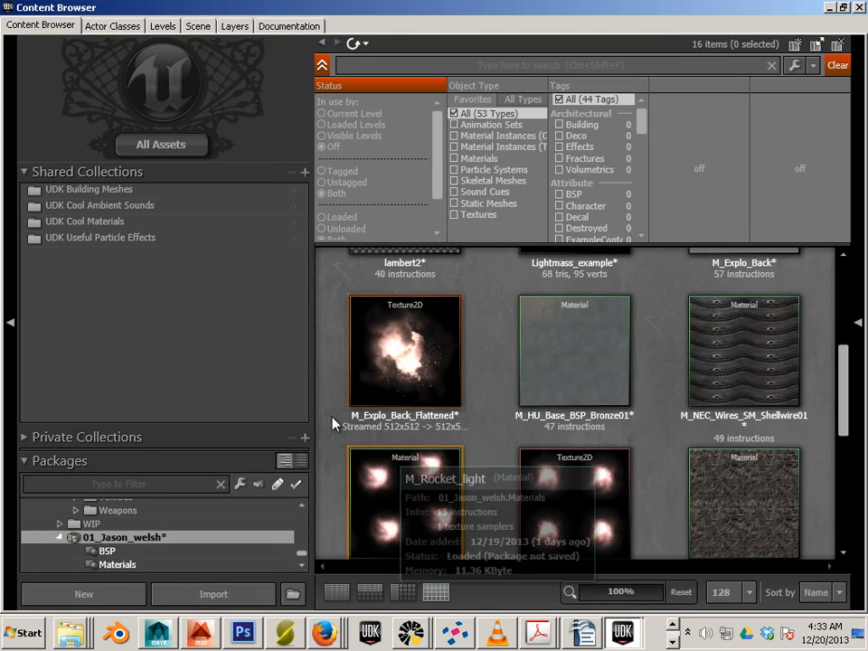
{"action": "scroll", "coordinate": [177, 550], "scroll_direction": "up", "scroll_amount": 10}
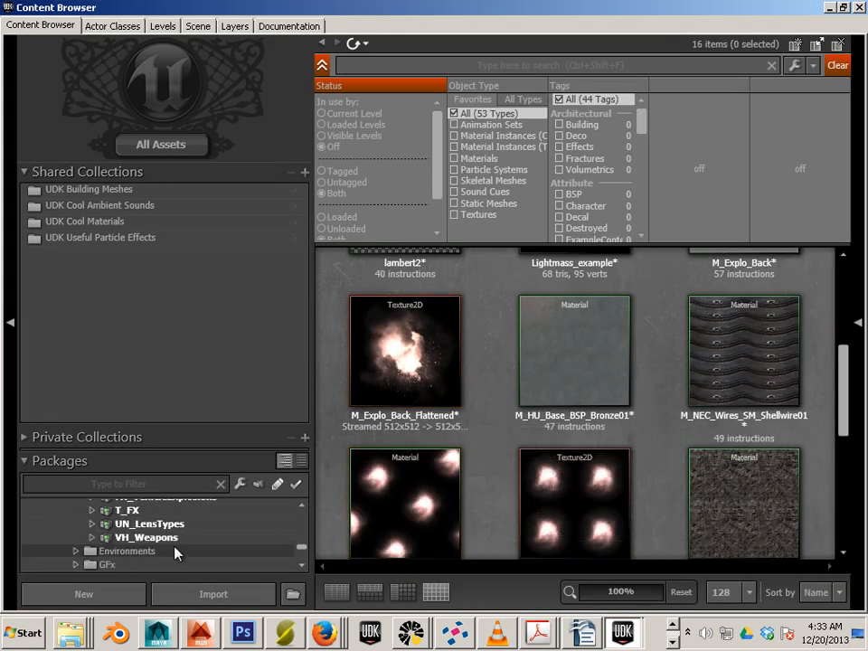
{"action": "scroll", "coordinate": [181, 546], "scroll_direction": "up", "scroll_amount": 10}
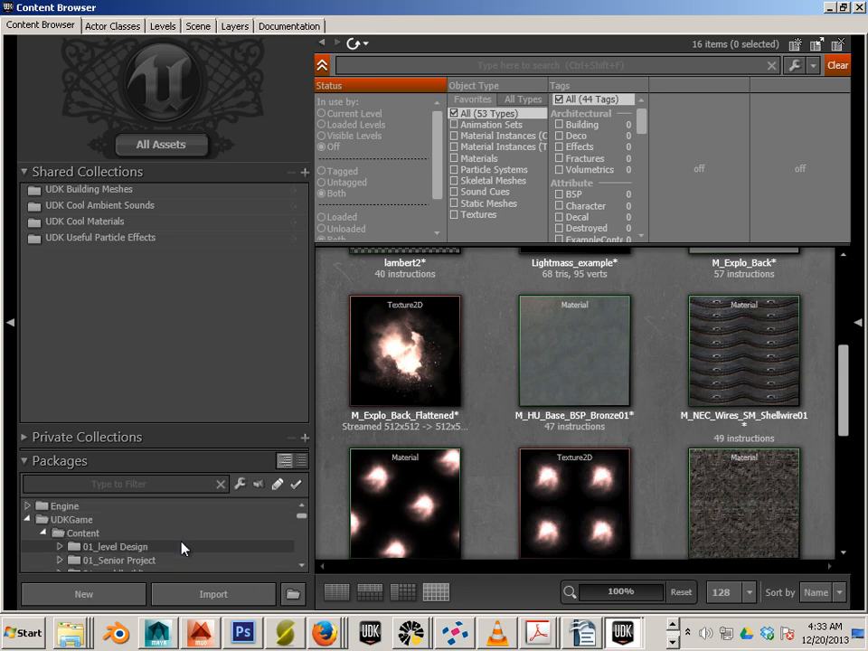
{"action": "left_click", "coordinate": [80, 519]}
- Choose torch_2, wood_pro_1_cm and wood_pro_1_nm from the WIP folder as the files to import
{"action": "left_click", "coordinate": [223, 598]}
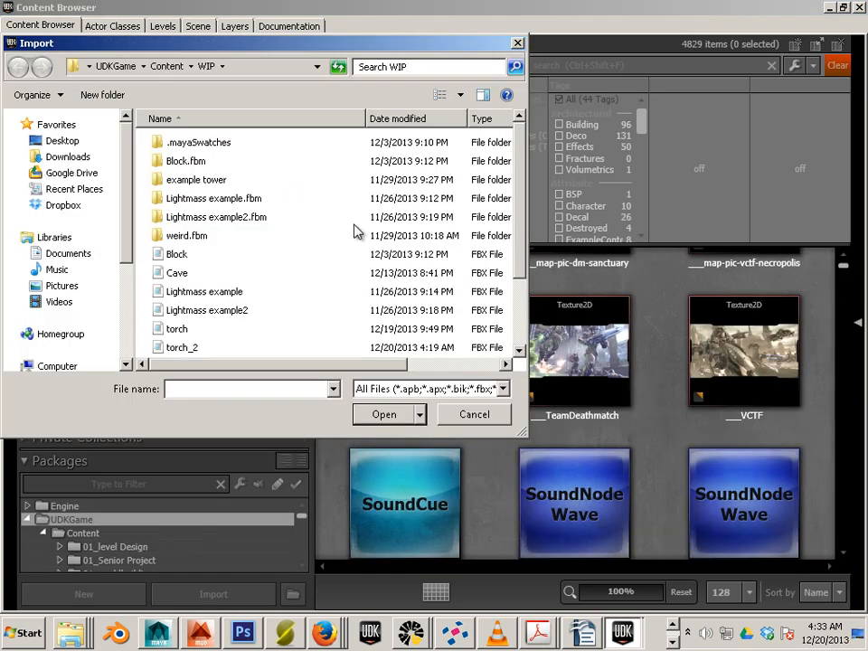
{"action": "left_click", "coordinate": [266, 257]}
{"action": "scroll", "coordinate": [268, 282], "scroll_direction": "down", "scroll_amount": 2}
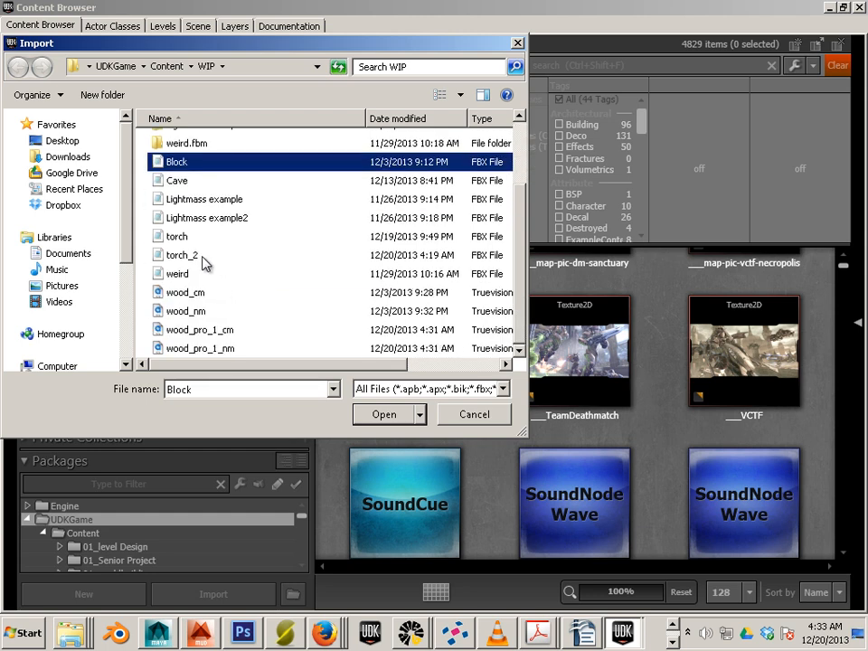
{"action": "left_click", "coordinate": [182, 254]}
{"action": "left_click", "coordinate": [199, 329], "text": "ctrl"}
{"action": "left_click", "coordinate": [199, 348], "text": "ctrl"}
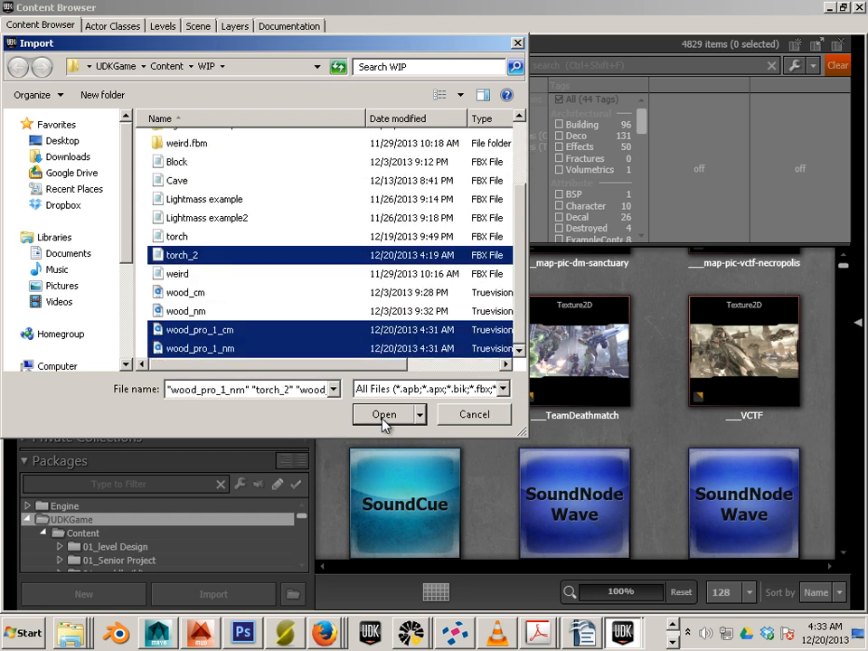
{"action": "left_click", "coordinate": [384, 414]}
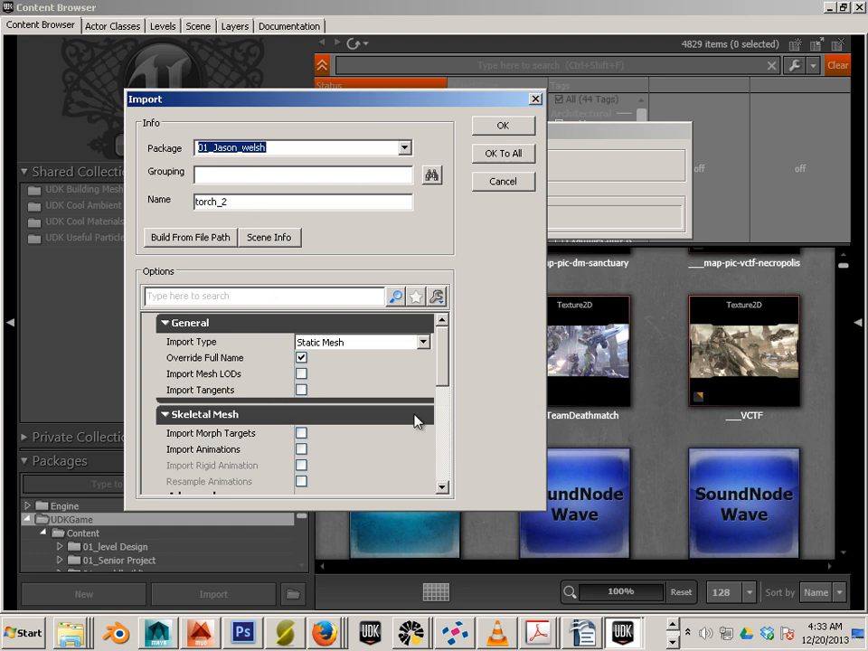
- Turn off Import Materials and Import Textures for torch_2 and import all chosen files into the existing custom package
{"action": "left_click_drag", "start_coordinate": [444, 366], "coordinate": [439, 458]}
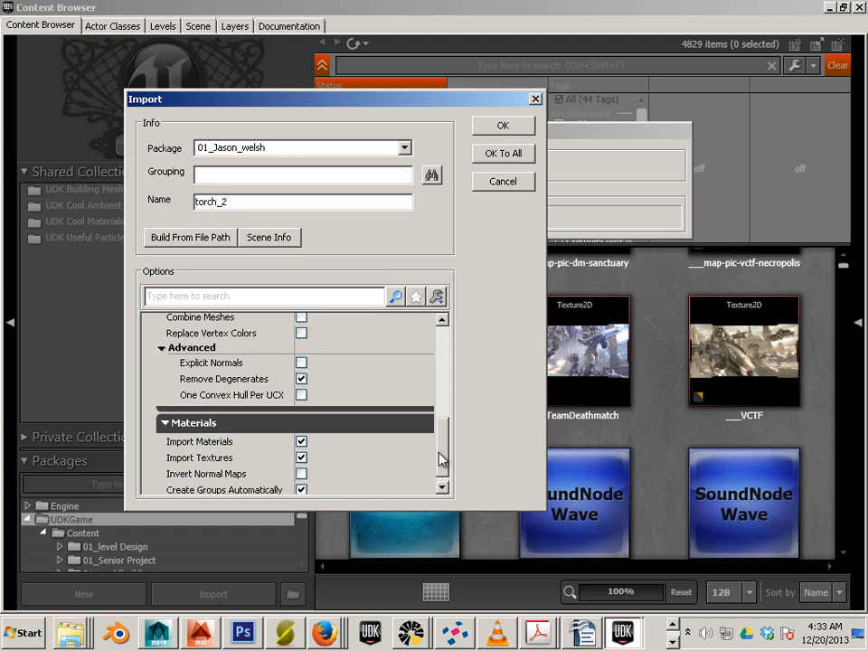
{"action": "left_click", "coordinate": [301, 439]}
{"action": "left_click", "coordinate": [301, 454]}
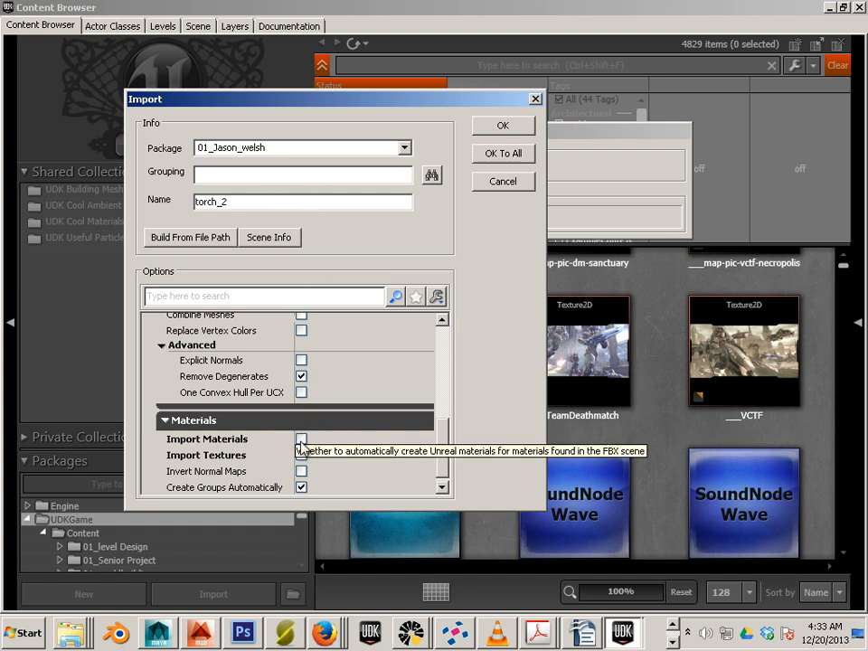
{"action": "scroll", "coordinate": [427, 375], "scroll_direction": "down", "scroll_amount": 1}
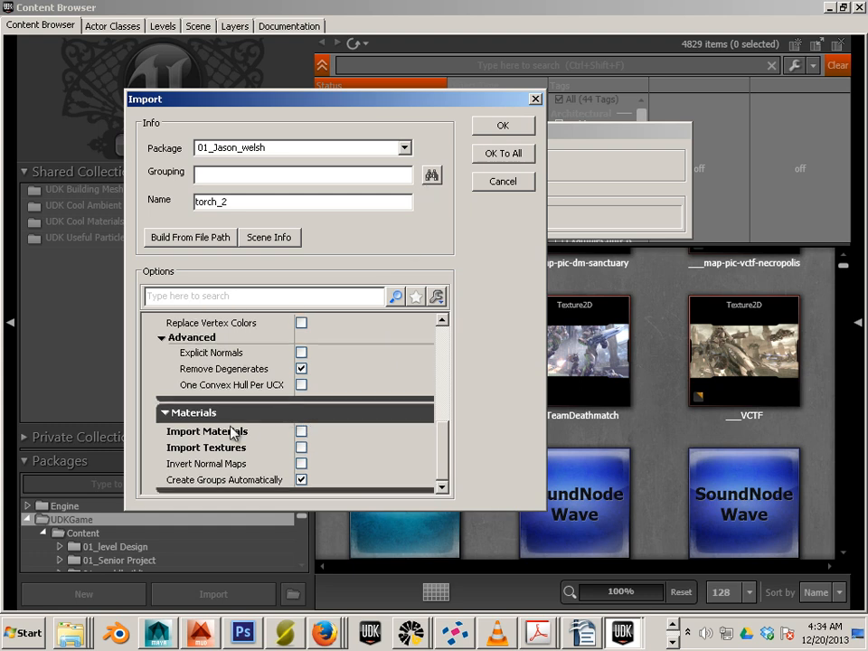
{"action": "left_click", "coordinate": [500, 156]}
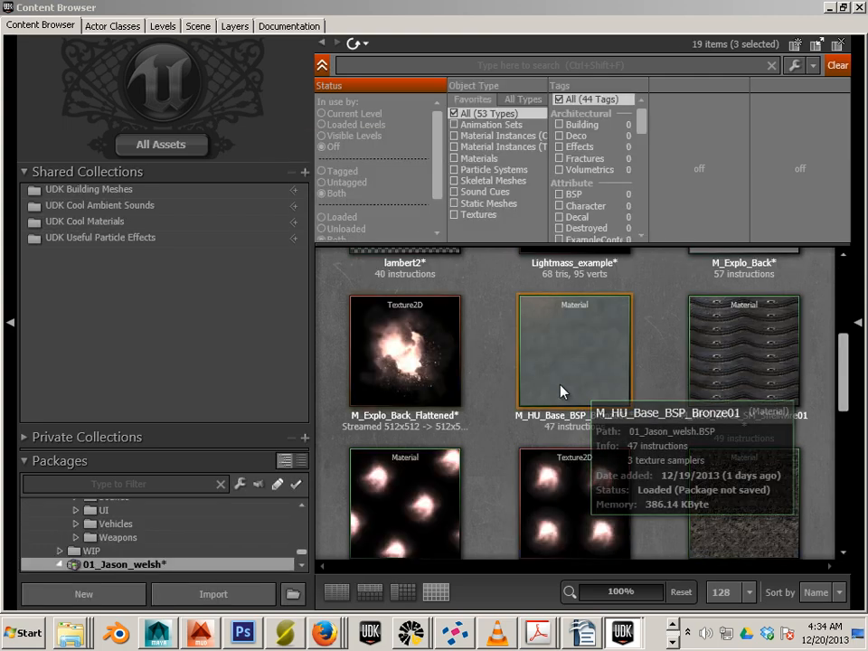
- Set the compression settings of the wood_pro_1_nm texture to TC_Normalmap
{"action": "scroll", "coordinate": [661, 453], "scroll_direction": "down", "scroll_amount": 8}
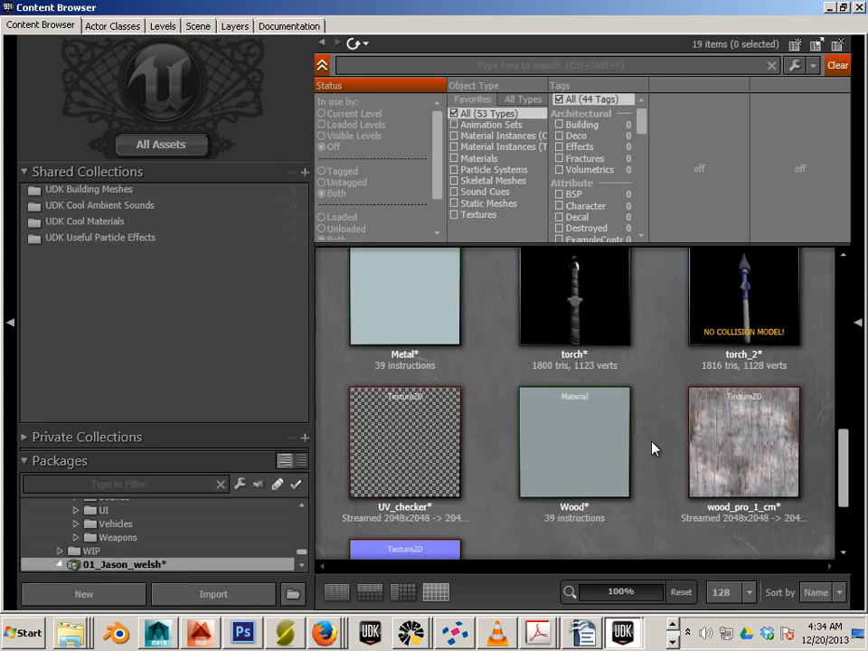
{"action": "double_click", "coordinate": [430, 489]}
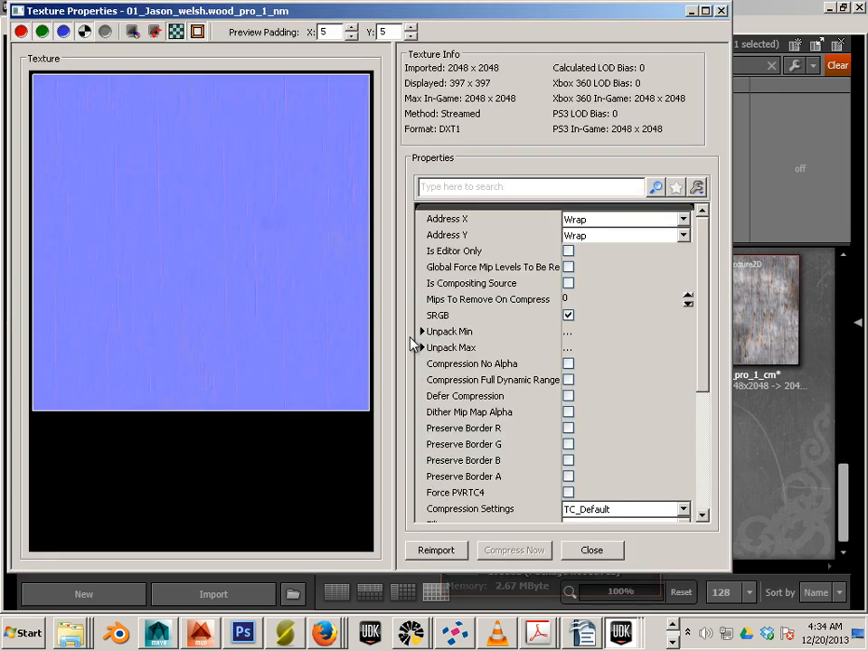
{"action": "left_click", "coordinate": [682, 509]}
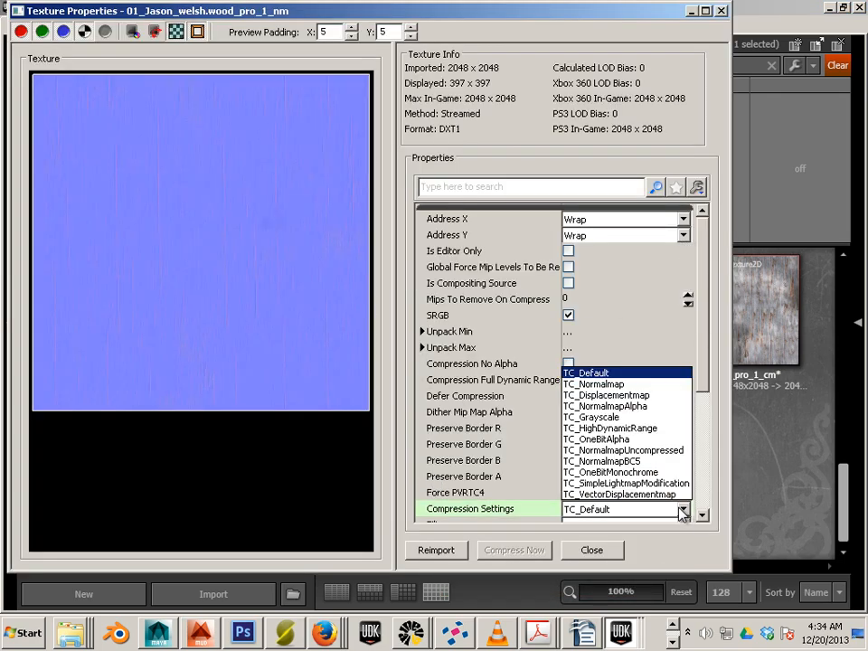
{"action": "left_click", "coordinate": [630, 384]}
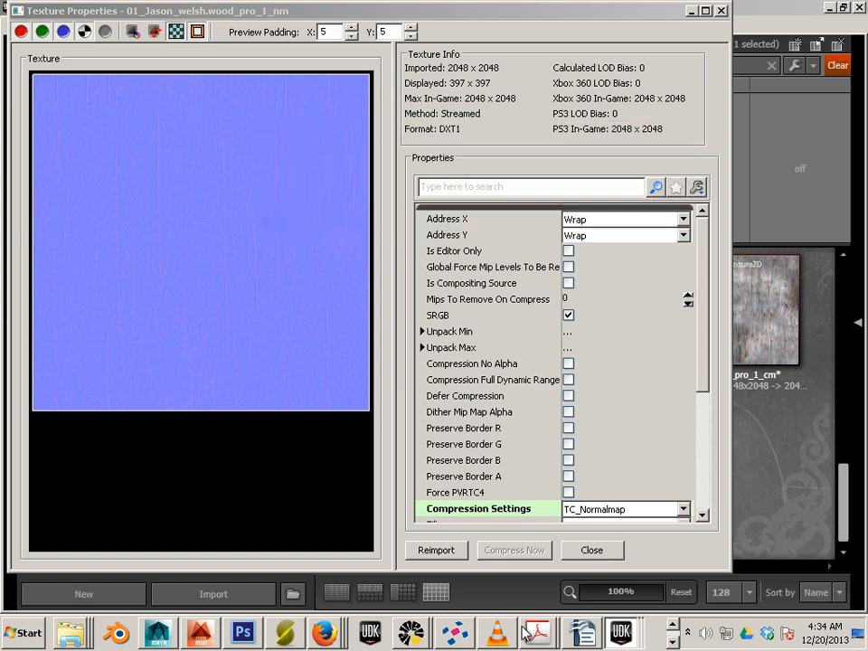
{"action": "left_click", "coordinate": [591, 550]}
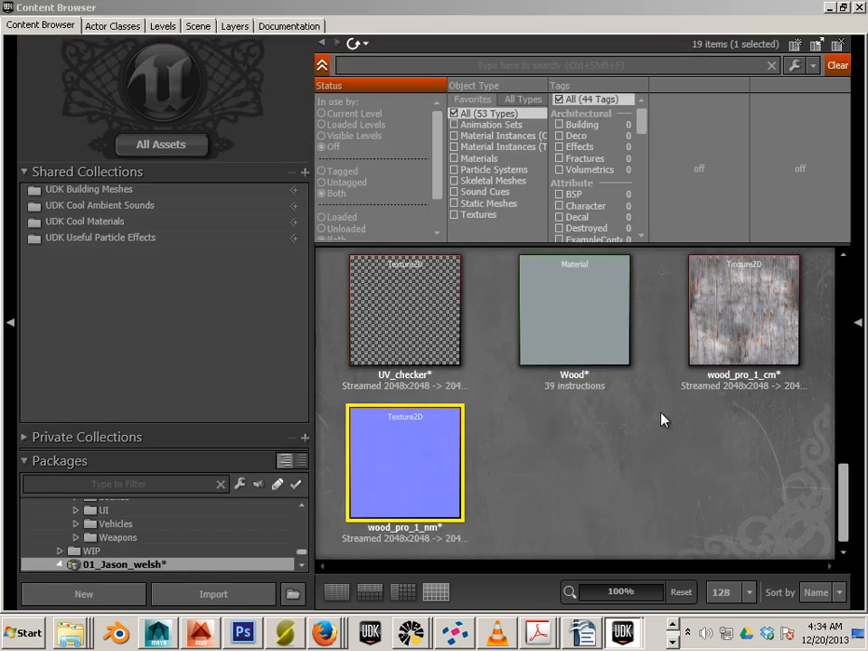
- Create a new material named wood_pro_1_cm_Mat from the wood_pro_1_cm texture
{"action": "right_click", "coordinate": [725, 336]}
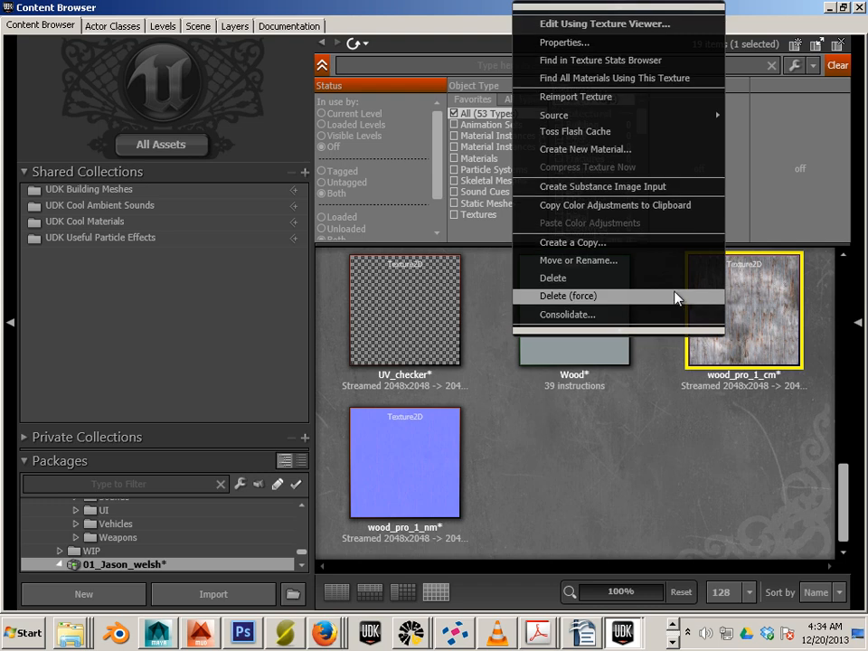
{"action": "left_click", "coordinate": [655, 155]}
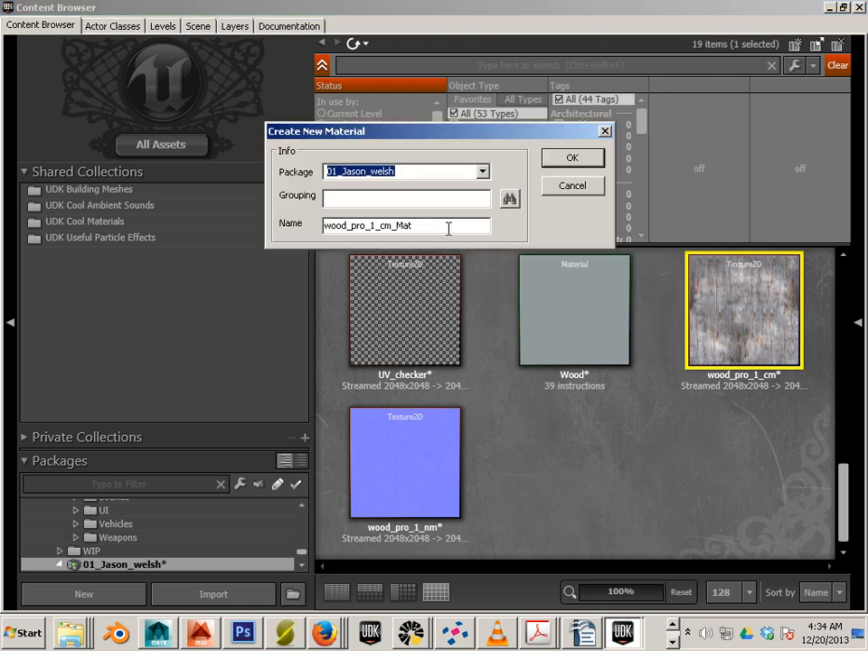
{"action": "left_click", "coordinate": [568, 157]}
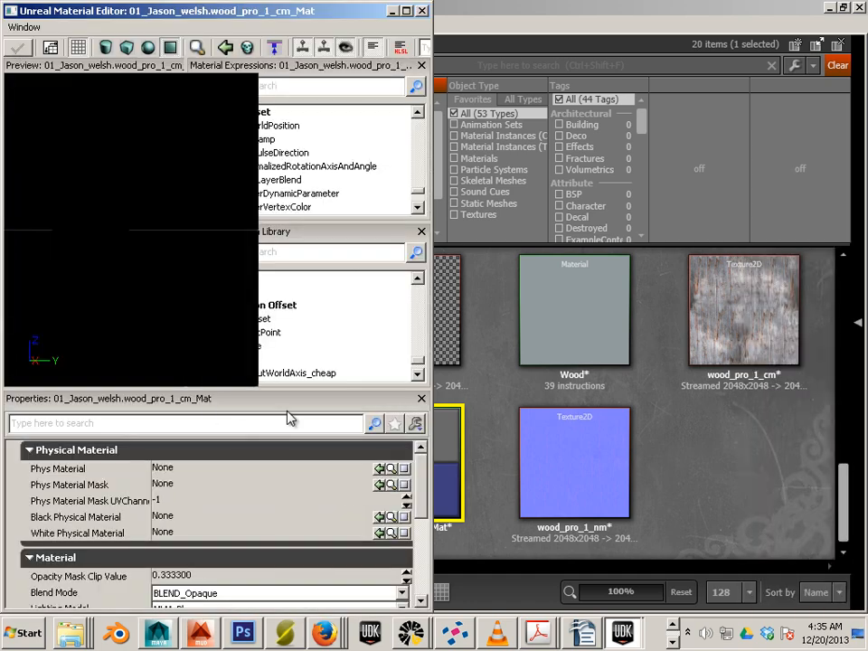
- Widen the Material Editor window and move the wood Texture Sample node clear of the material node's inputs
{"action": "left_click", "coordinate": [726, 348]}
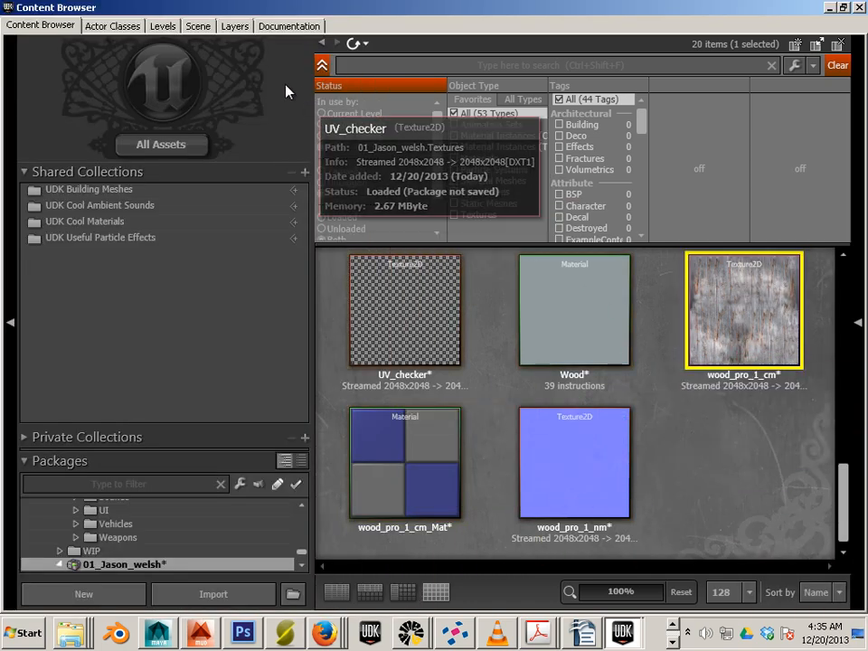
{"action": "double_click", "coordinate": [254, 10]}
{"action": "left_click", "coordinate": [198, 272]}
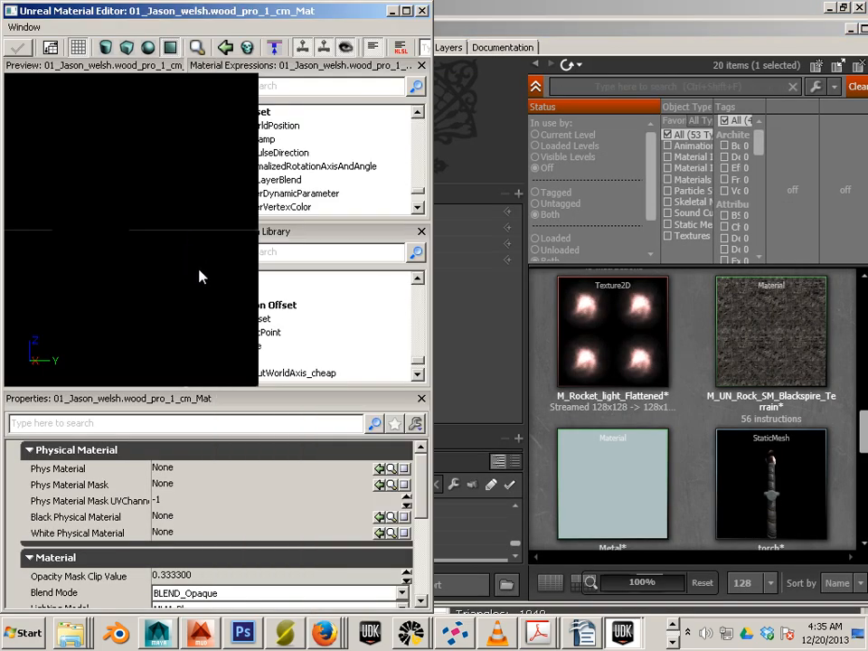
{"action": "left_click_drag", "start_coordinate": [432, 117], "coordinate": [669, 117]}
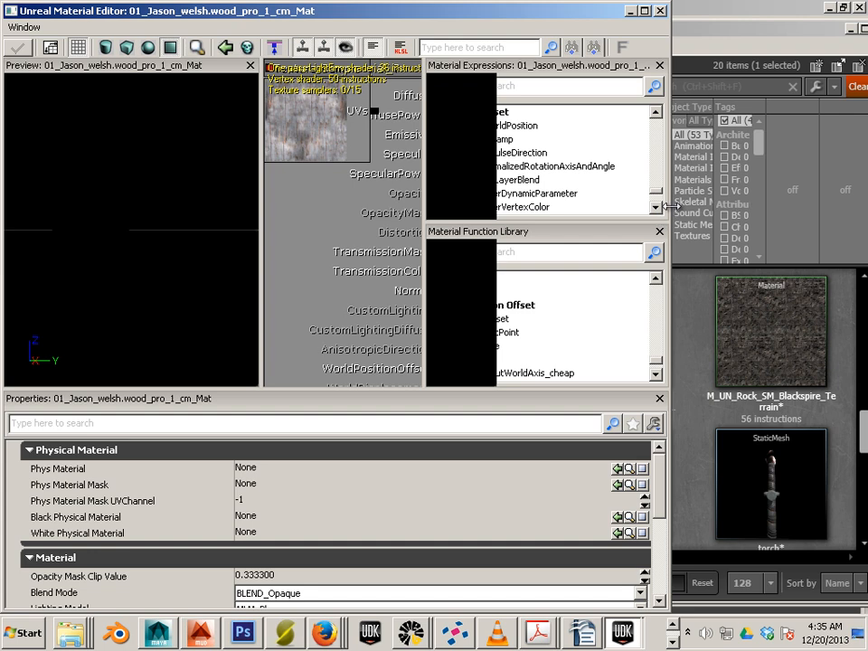
{"action": "left_click_drag", "start_coordinate": [670, 207], "coordinate": [866, 226]}
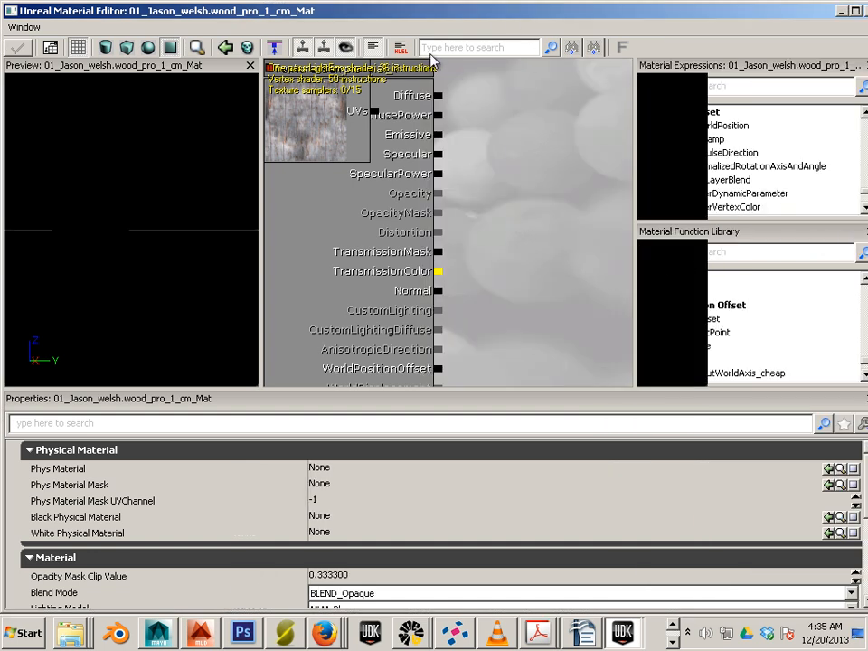
{"action": "left_click", "coordinate": [302, 140]}
{"action": "left_click_drag", "start_coordinate": [302, 141], "coordinate": [533, 177]}
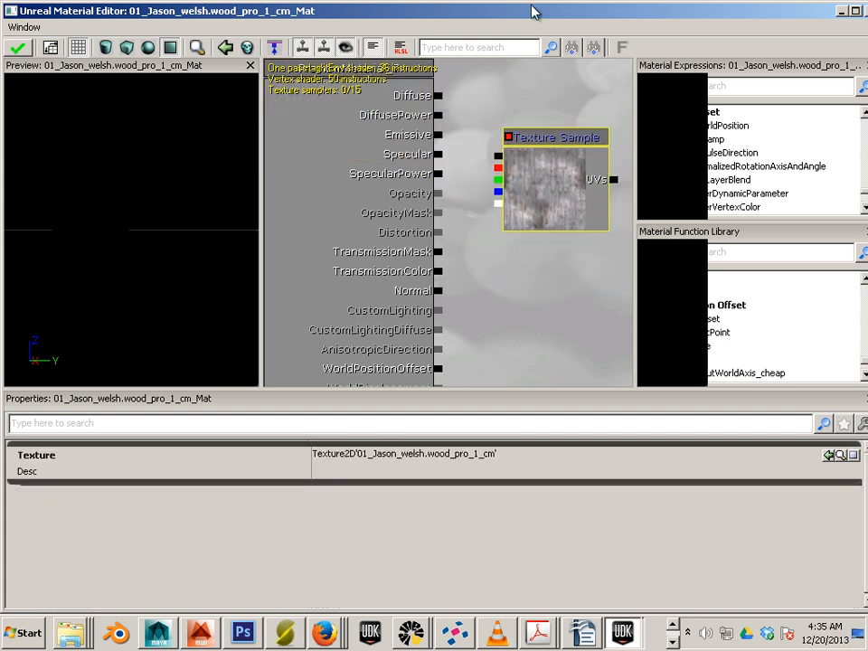
- Select wood_pro_1_nm in the Content Browser and add it as a second Texture Sample below the wood one in the material
{"action": "left_click_drag", "start_coordinate": [532, 10], "coordinate": [322, 347]}
{"action": "left_click_drag", "start_coordinate": [626, 347], "coordinate": [384, 233]}
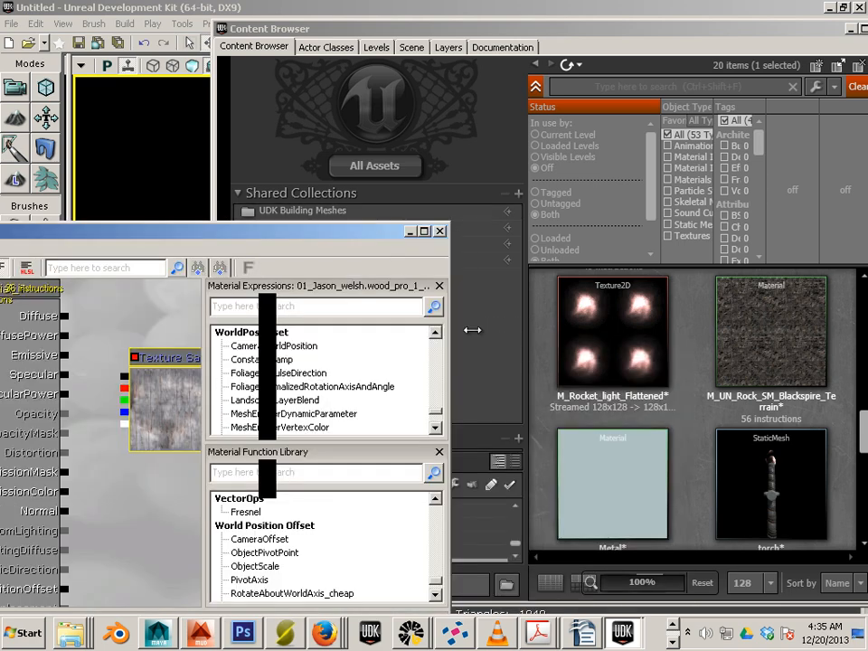
{"action": "left_click", "coordinate": [689, 474]}
{"action": "scroll", "coordinate": [684, 482], "scroll_direction": "down", "scroll_amount": 2}
{"action": "scroll", "coordinate": [685, 481], "scroll_direction": "down", "scroll_amount": 3}
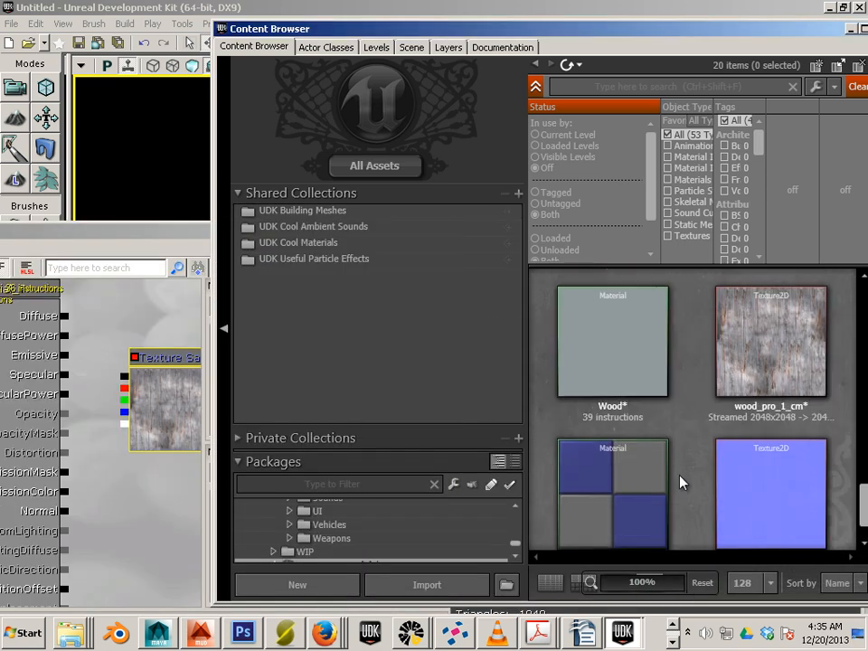
{"action": "left_click", "coordinate": [728, 466]}
{"action": "left_click_drag", "start_coordinate": [142, 240], "coordinate": [445, 57]}
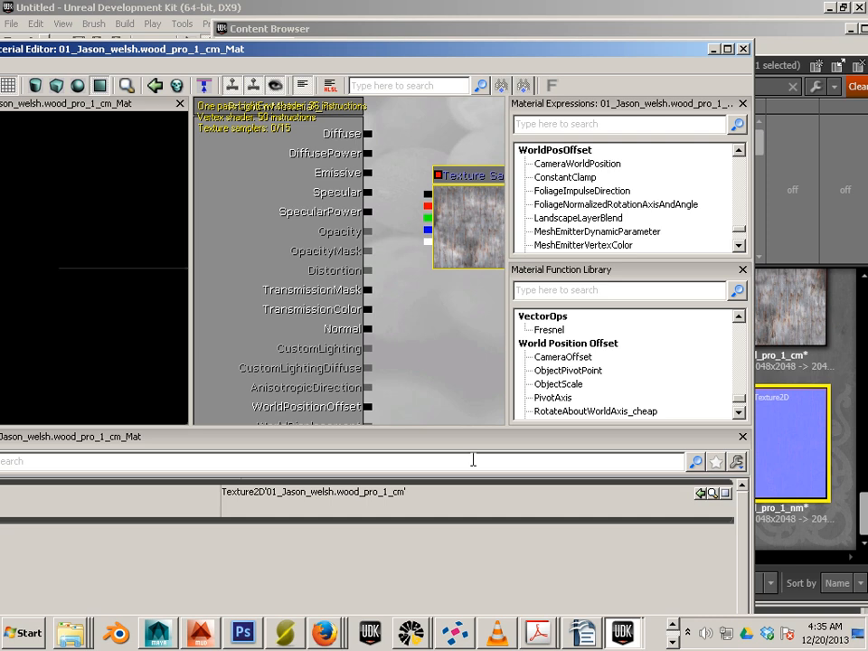
{"action": "left_click", "coordinate": [428, 386]}
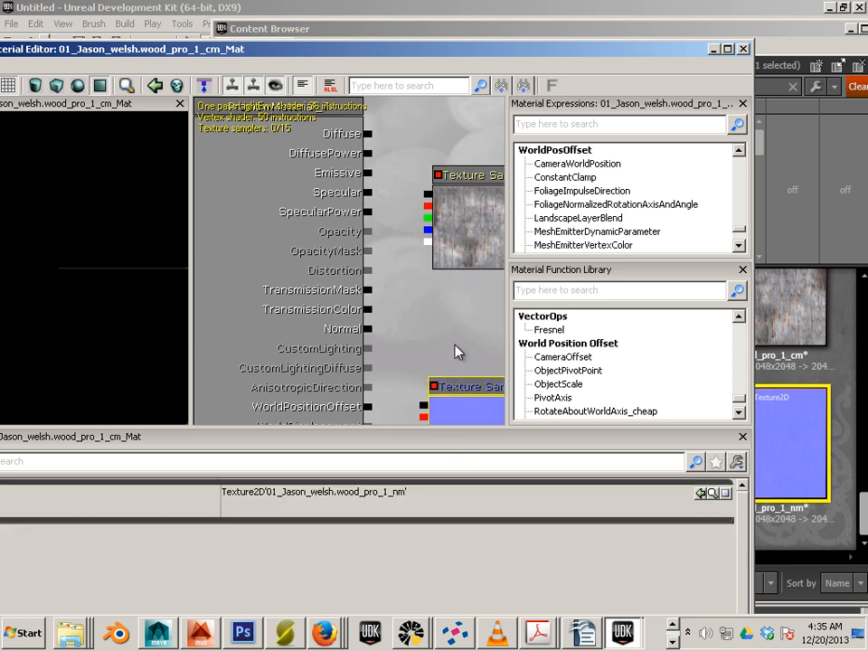
- Connect the wood texture sample to Diffuse and the normal map sample to Normal, and inspect the material preview from an angle
{"action": "left_click_drag", "start_coordinate": [408, 314], "coordinate": [354, 325]}
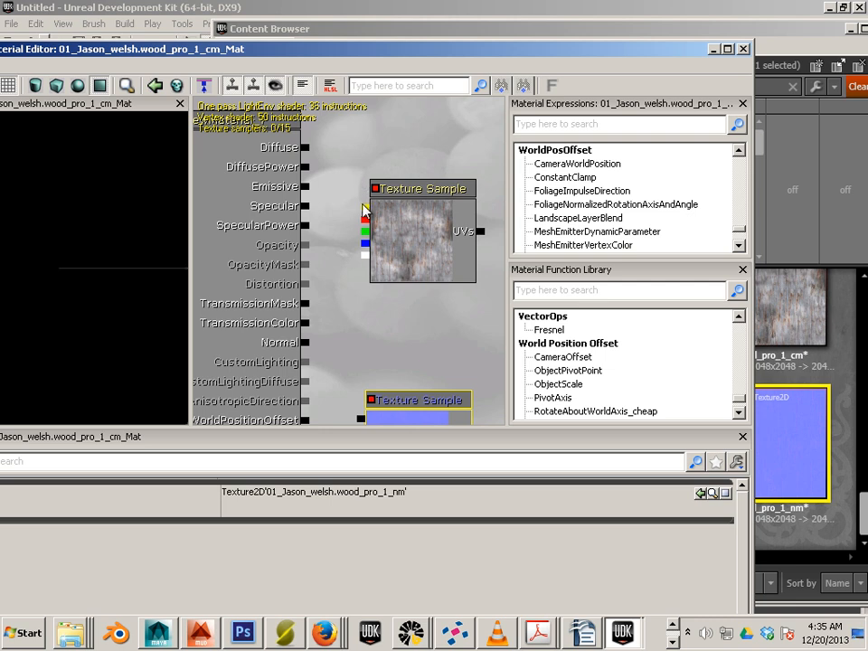
{"action": "left_click_drag", "start_coordinate": [364, 208], "coordinate": [310, 152]}
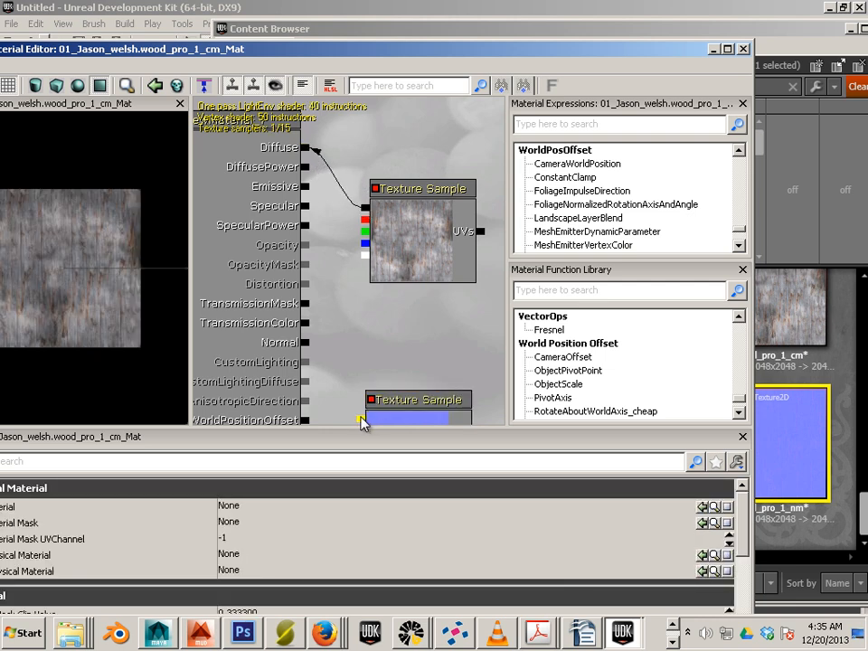
{"action": "left_click_drag", "start_coordinate": [362, 419], "coordinate": [305, 330]}
{"action": "left_click_drag", "start_coordinate": [122, 345], "coordinate": [172, 301]}
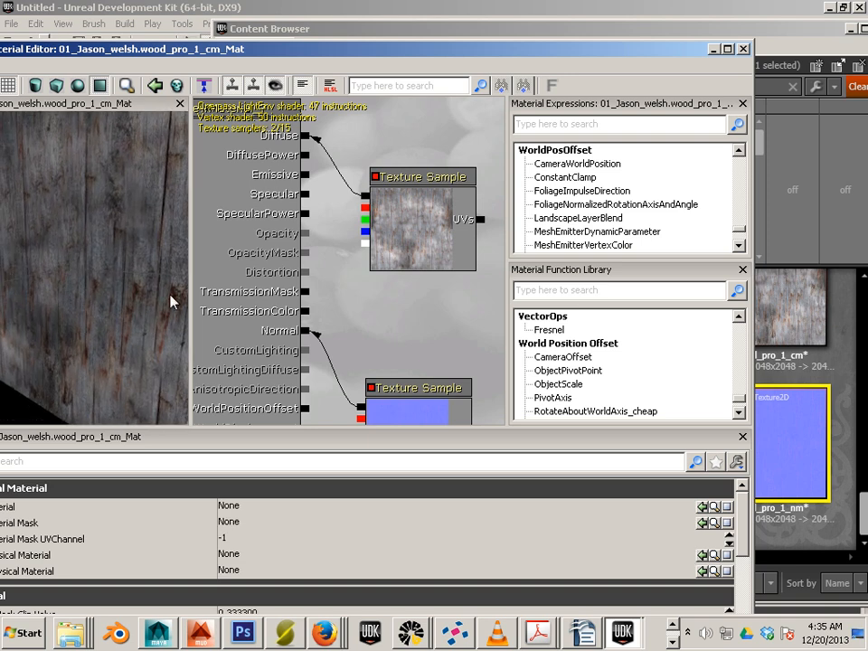
- Move the normal map and wood Texture Sample nodes farther from the material node and reposition the Material Editor window
{"action": "left_click_drag", "start_coordinate": [397, 395], "coordinate": [466, 351]}
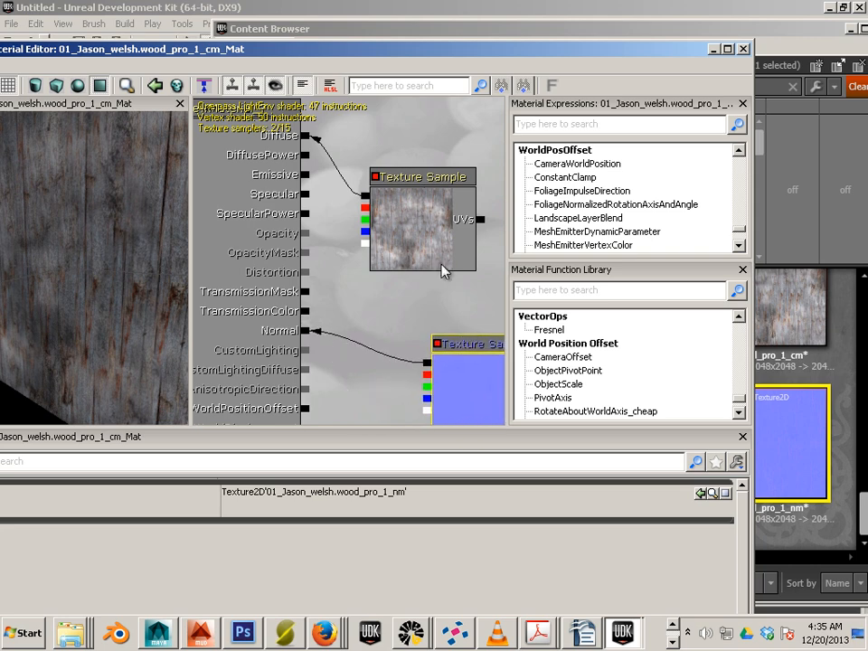
{"action": "left_click_drag", "start_coordinate": [419, 177], "coordinate": [492, 153], "text": "ctrl"}
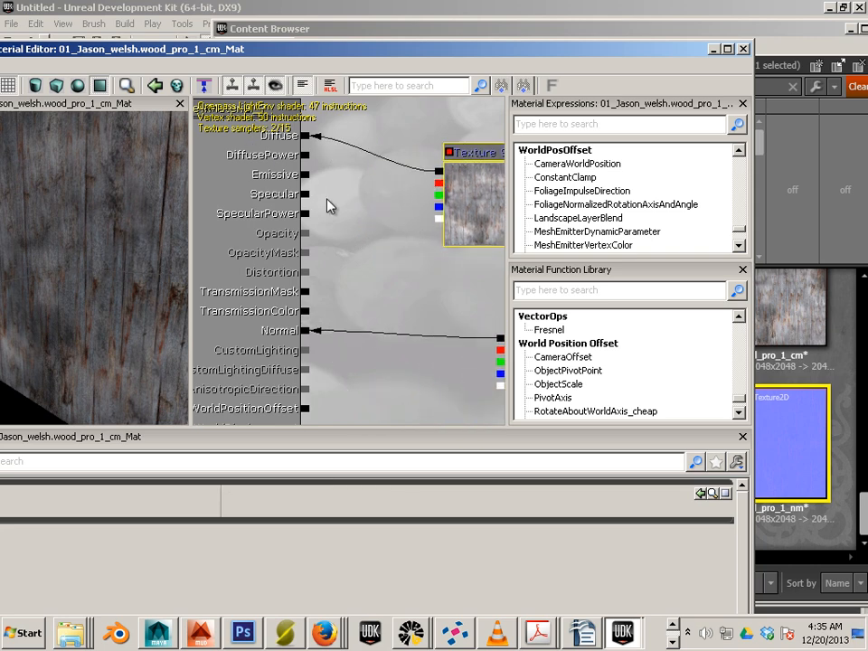
{"action": "left_click", "coordinate": [379, 258]}
{"action": "left_click_drag", "start_coordinate": [172, 50], "coordinate": [341, 60]}
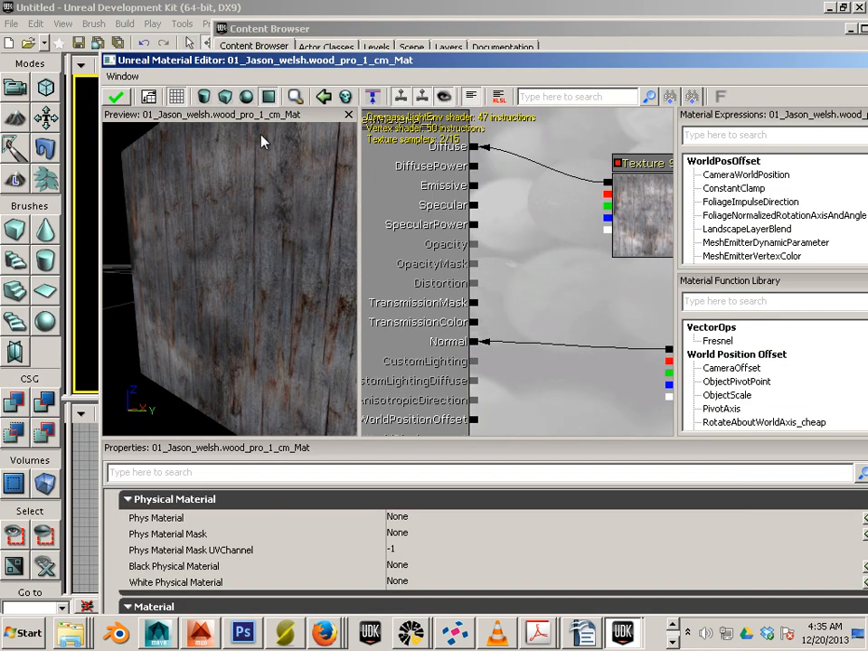
- Search the material expressions for "text" and connect a separate TextureCoordinate node to the UVs of each Texture Sample
{"action": "left_click_drag", "start_coordinate": [538, 285], "coordinate": [292, 276]}
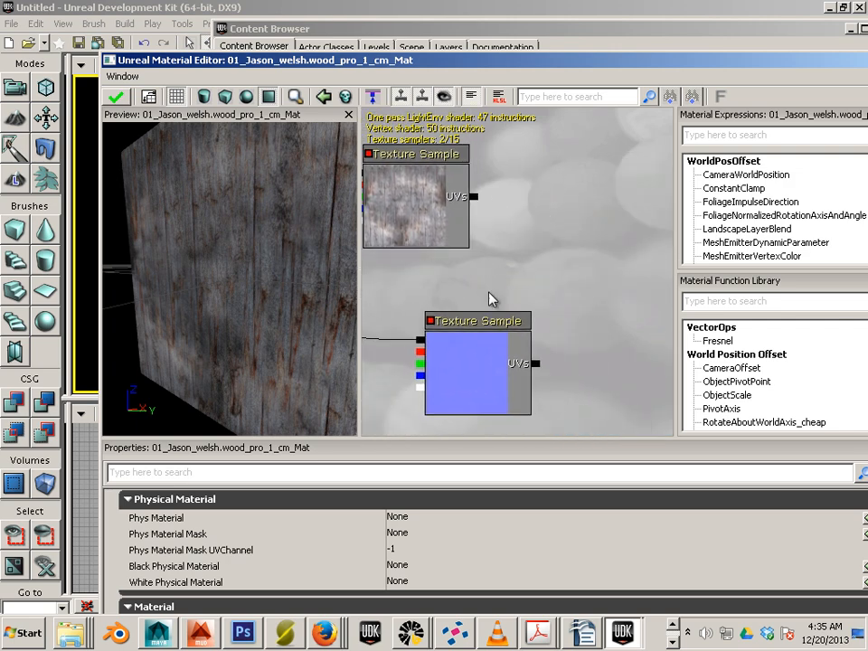
{"action": "left_click", "coordinate": [742, 136]}
{"action": "type", "text": "text"}
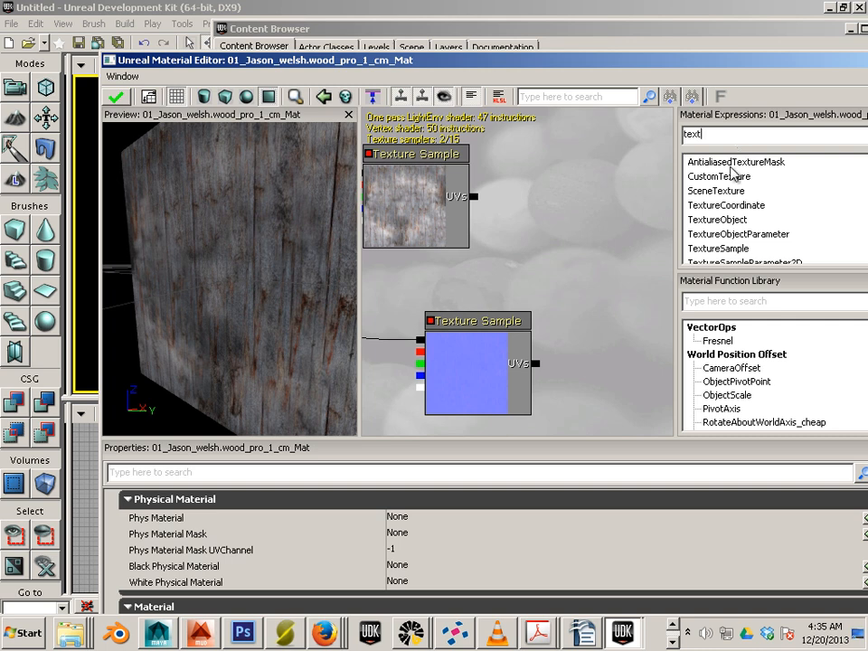
{"action": "left_click", "coordinate": [743, 252]}
{"action": "scroll", "coordinate": [721, 235], "scroll_direction": "down", "scroll_amount": 3}
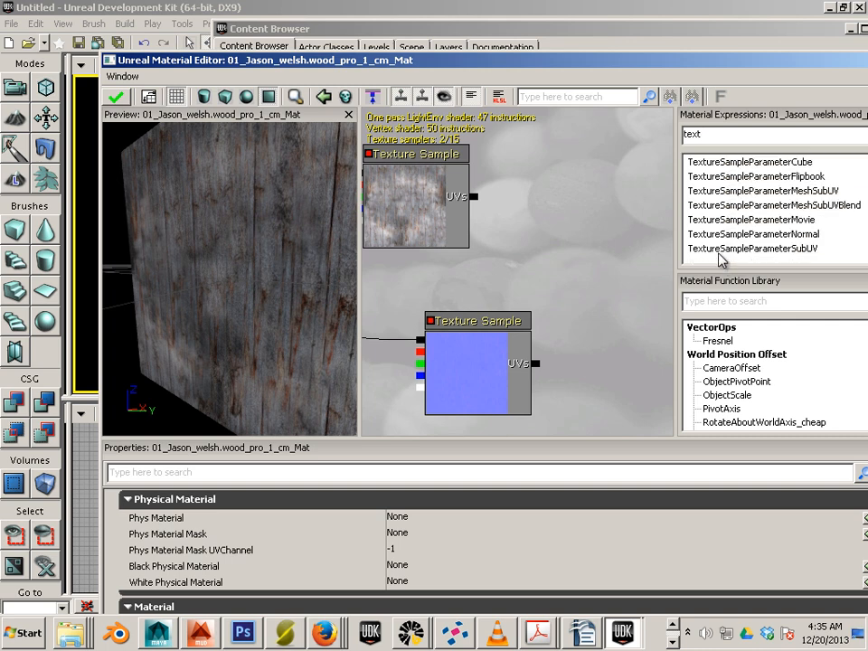
{"action": "scroll", "coordinate": [721, 259], "scroll_direction": "up", "scroll_amount": 1}
{"action": "scroll", "coordinate": [720, 260], "scroll_direction": "up", "scroll_amount": 1}
{"action": "left_click", "coordinate": [719, 178]}
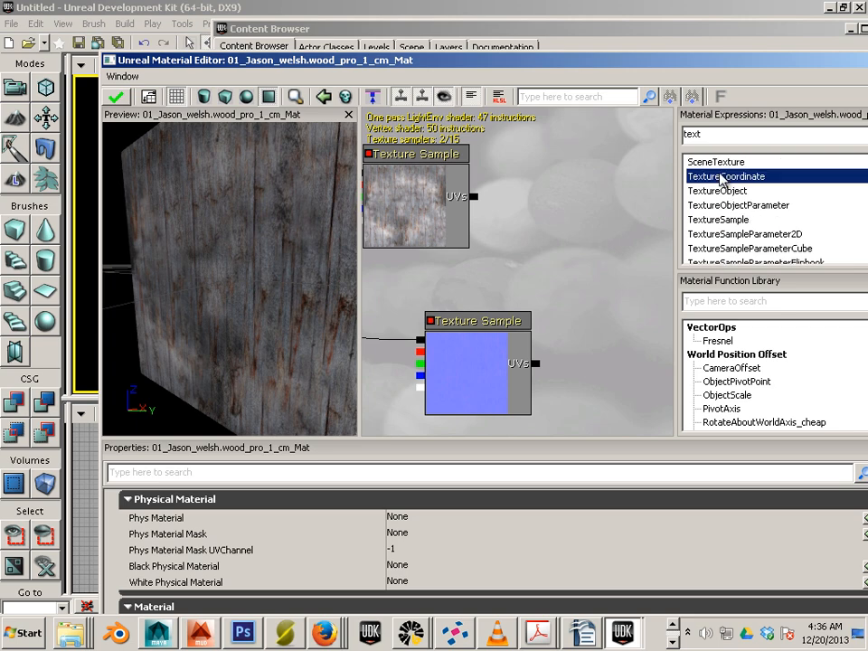
{"action": "left_click_drag", "start_coordinate": [717, 182], "coordinate": [472, 196]}
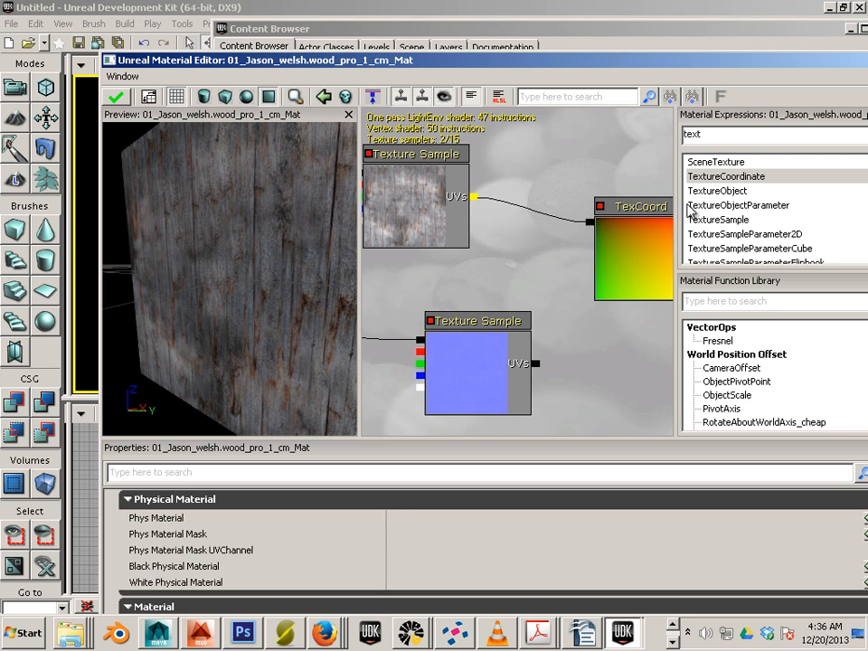
{"action": "left_click_drag", "start_coordinate": [702, 184], "coordinate": [537, 363]}
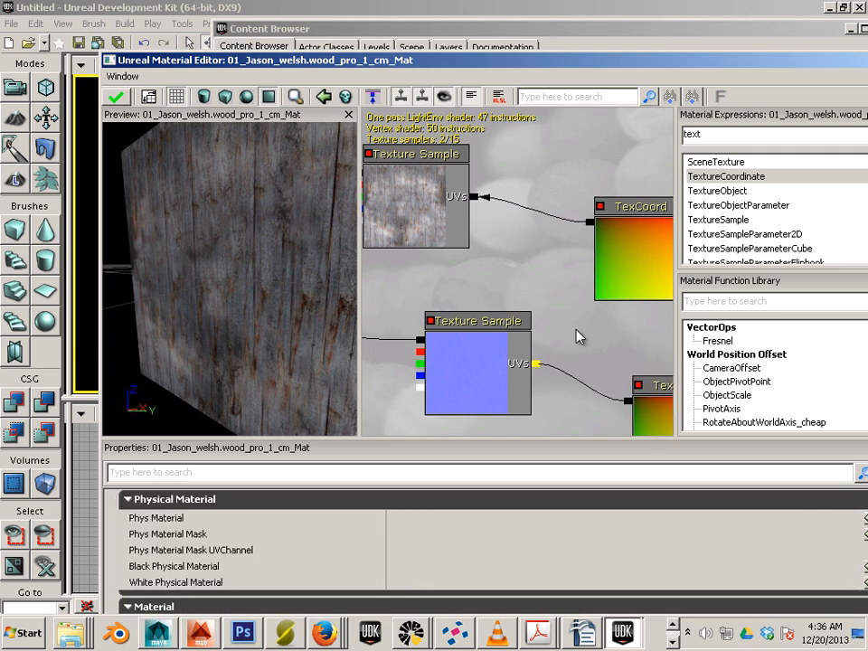
- Set UTiling to 2 on the wood texture's TexCoord node and inspect the tiling in the preview
{"action": "left_click_drag", "start_coordinate": [348, 318], "coordinate": [285, 294]}
{"action": "left_click", "coordinate": [586, 271]}
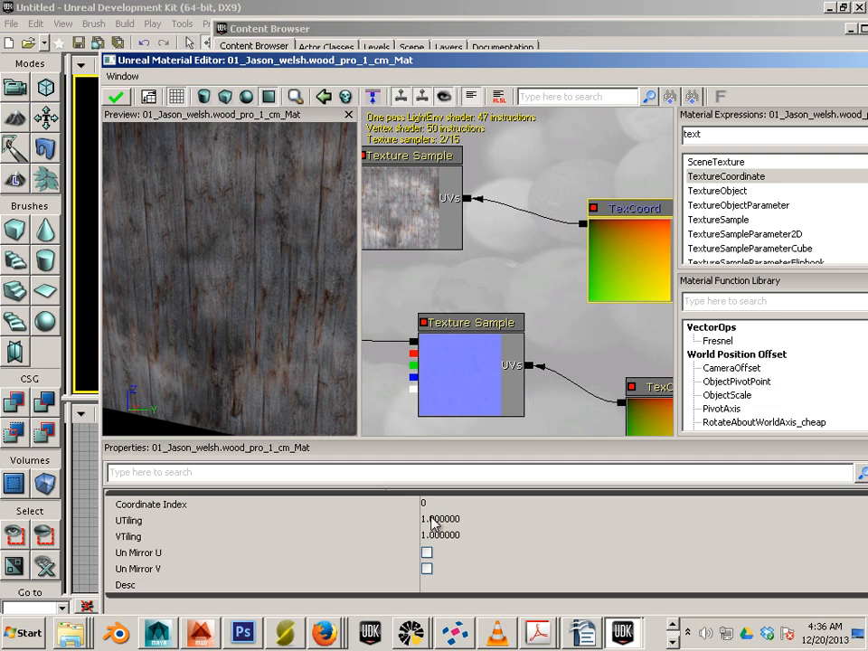
{"action": "left_click", "coordinate": [486, 521]}
{"action": "type", "text": "2"}
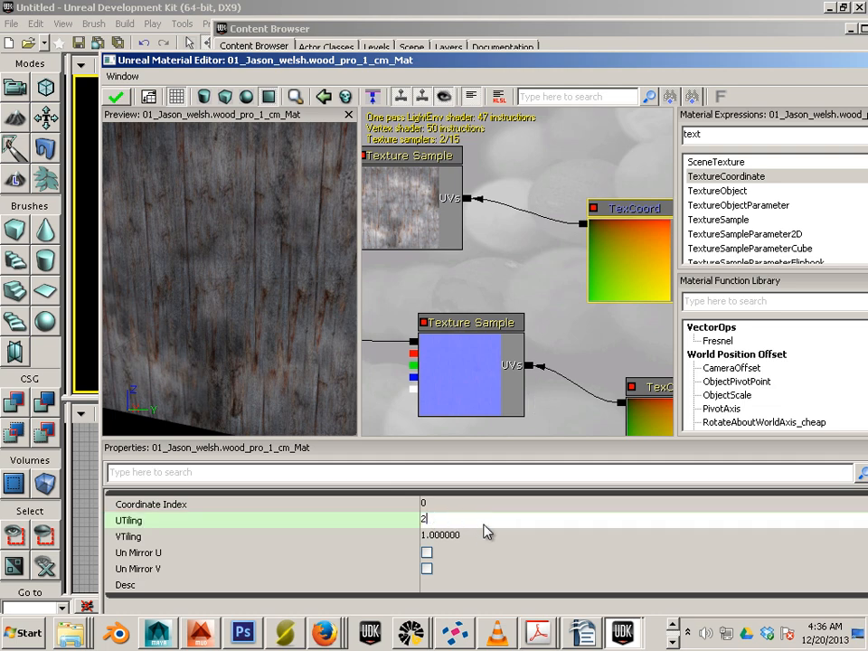
{"action": "left_click", "coordinate": [429, 536]}
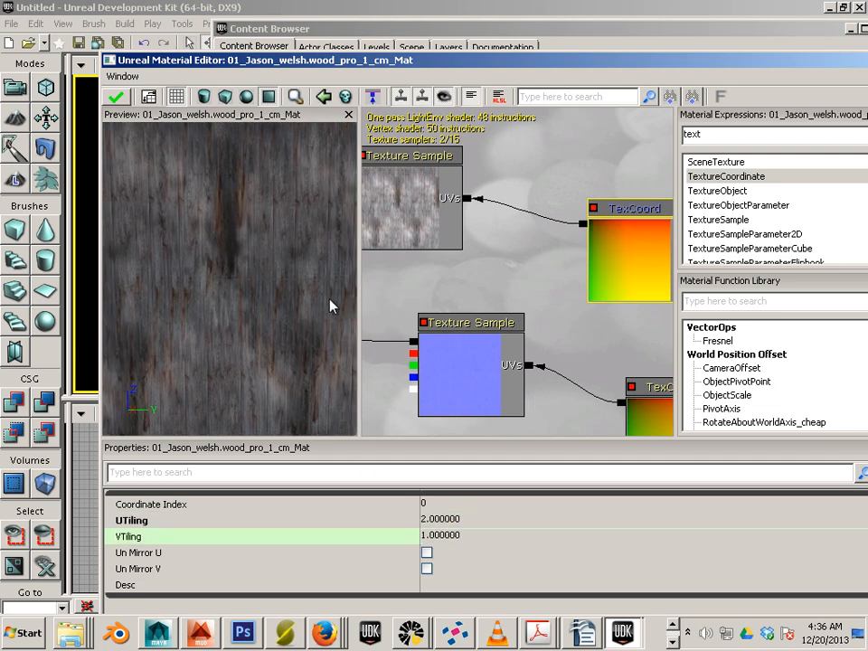
{"action": "left_click_drag", "start_coordinate": [330, 305], "coordinate": [261, 349]}
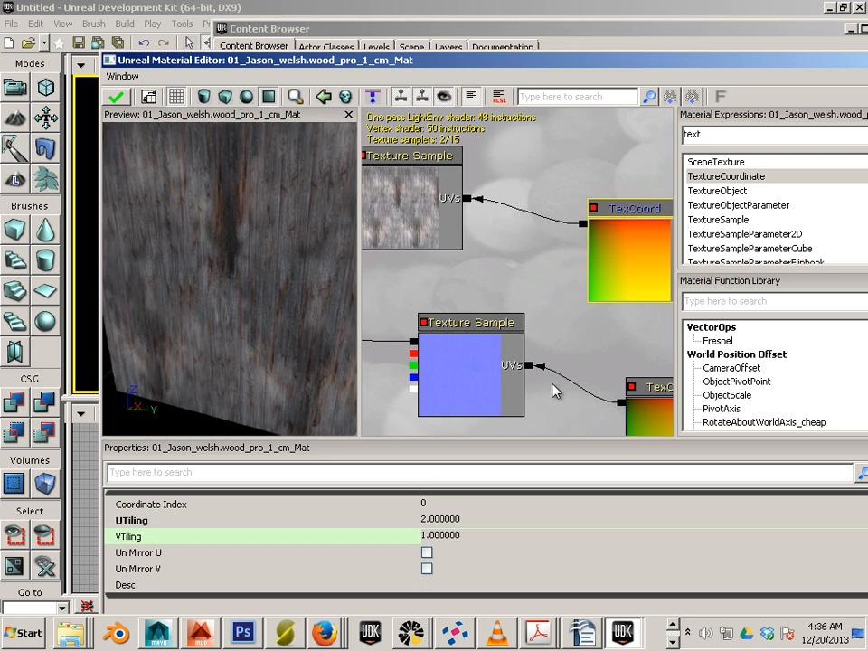
- Set UTiling to 2 on the normal map's TexCoord node and inspect the material preview from several angles
{"action": "left_click", "coordinate": [651, 404]}
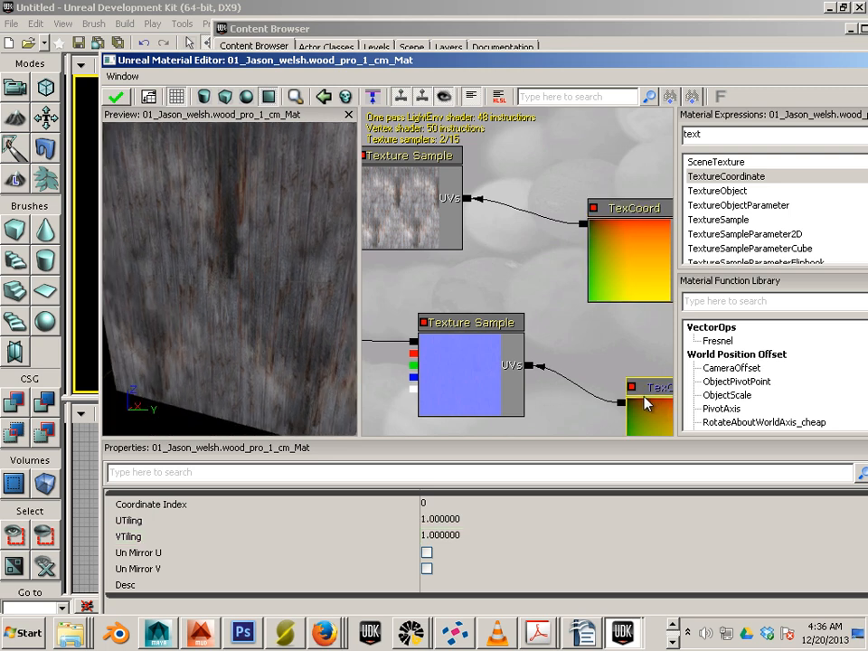
{"action": "left_click", "coordinate": [441, 521]}
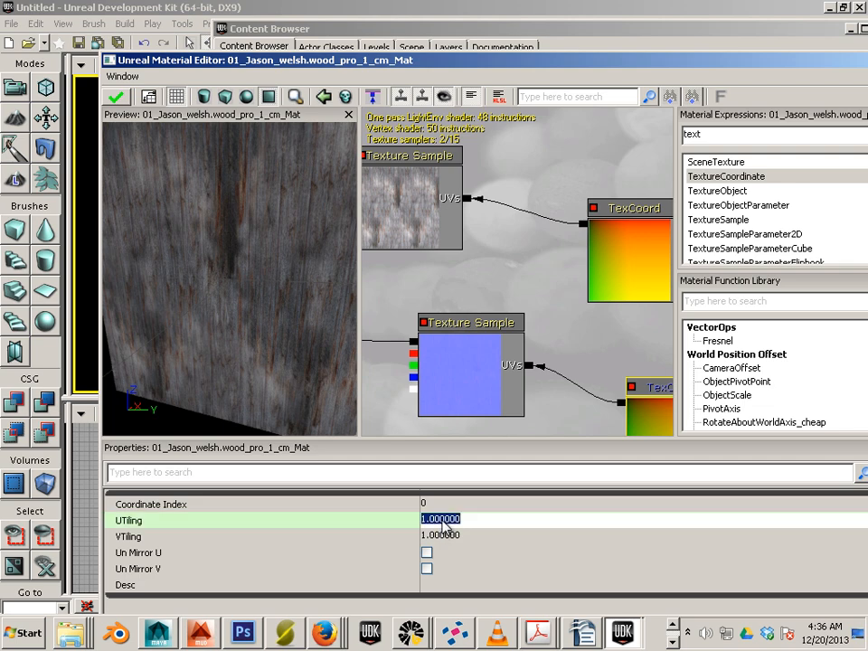
{"action": "type", "text": "2"}
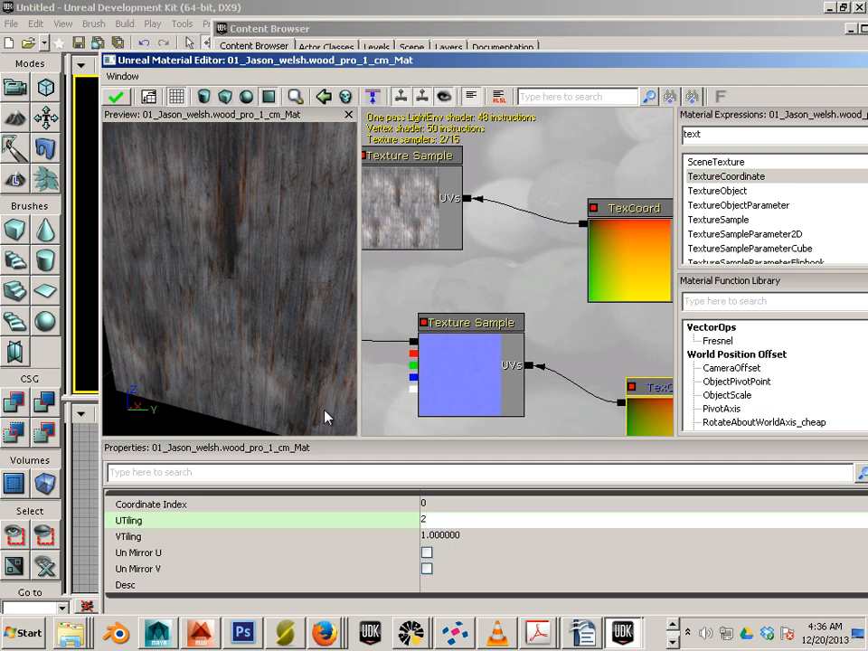
{"action": "key", "text": "Return"}
{"action": "left_click_drag", "start_coordinate": [265, 362], "coordinate": [242, 301]}
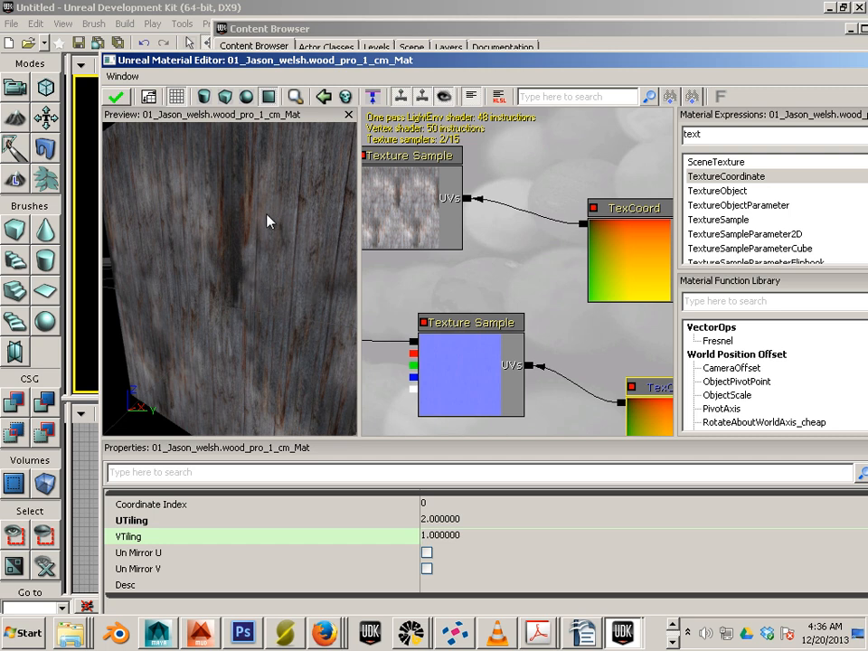
{"action": "left_click_drag", "start_coordinate": [267, 221], "coordinate": [154, 333]}
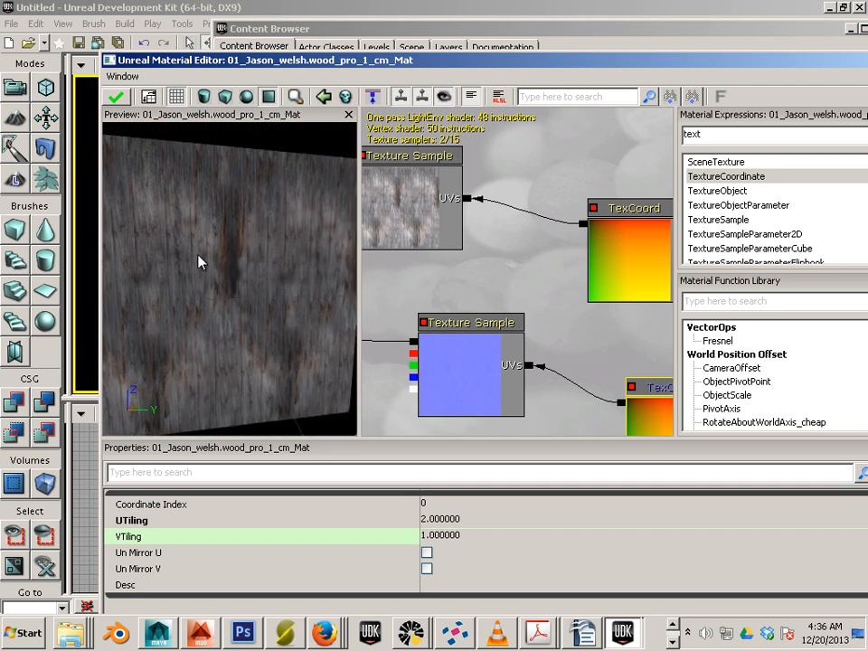
- Apply the changes to the wood material, close the Material Editor and return to the Content Browser
{"action": "left_click", "coordinate": [116, 97]}
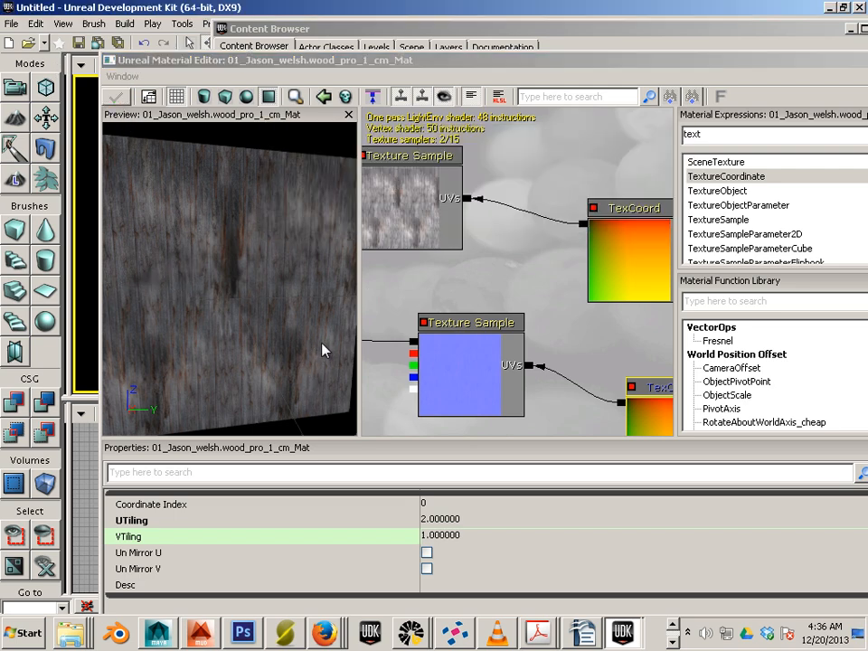
{"action": "left_click_drag", "start_coordinate": [732, 60], "coordinate": [275, 188]}
{"action": "left_click", "coordinate": [451, 188]}
{"action": "left_click", "coordinate": [658, 387]}
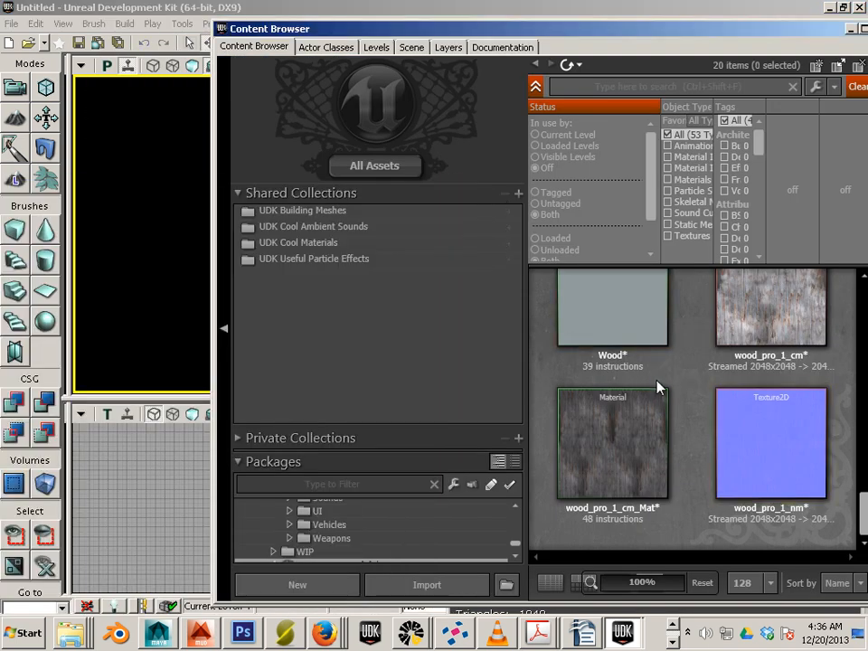
- Open the torch_2 static mesh in the Static Mesh Editor and turn the torch to an angled view
{"action": "scroll", "coordinate": [680, 378], "scroll_direction": "up", "scroll_amount": 3}
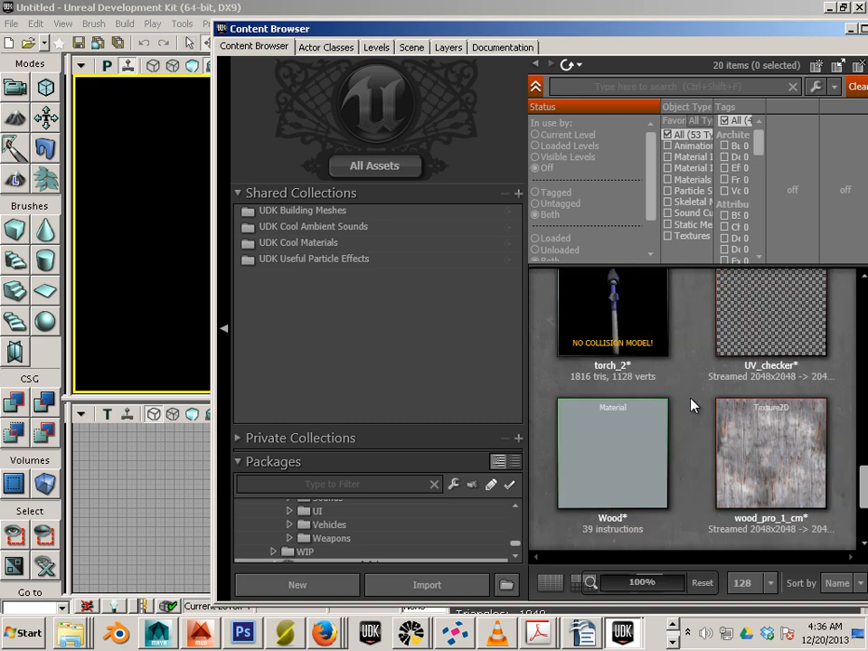
{"action": "left_click", "coordinate": [632, 362]}
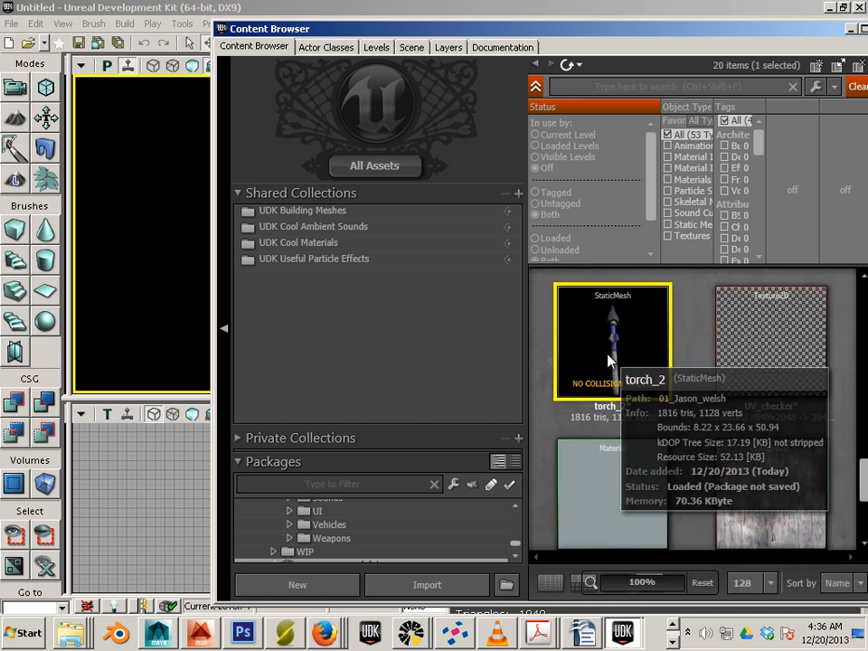
{"action": "double_click", "coordinate": [610, 359]}
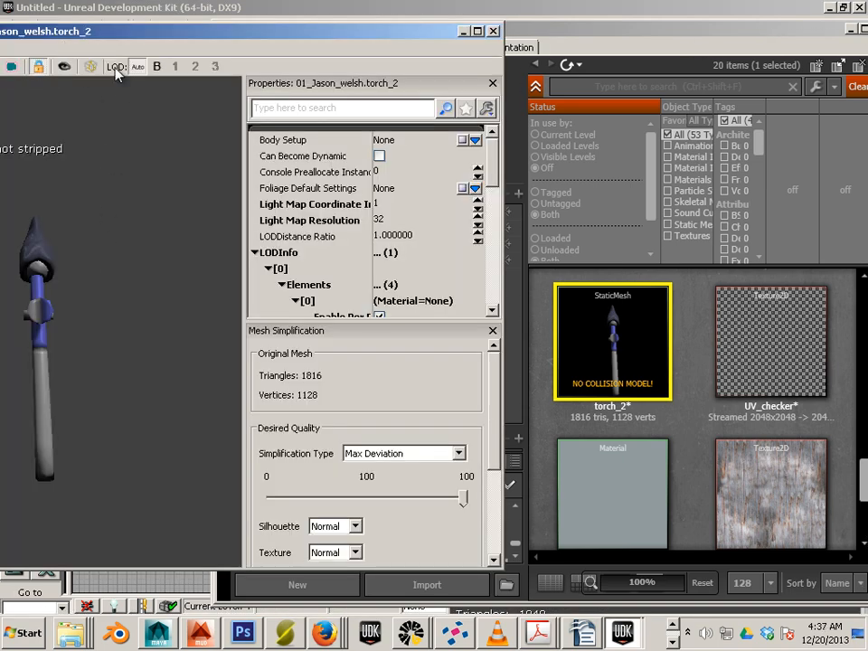
{"action": "left_click_drag", "start_coordinate": [103, 32], "coordinate": [194, 31]}
{"action": "left_click_drag", "start_coordinate": [242, 351], "coordinate": [145, 278]}
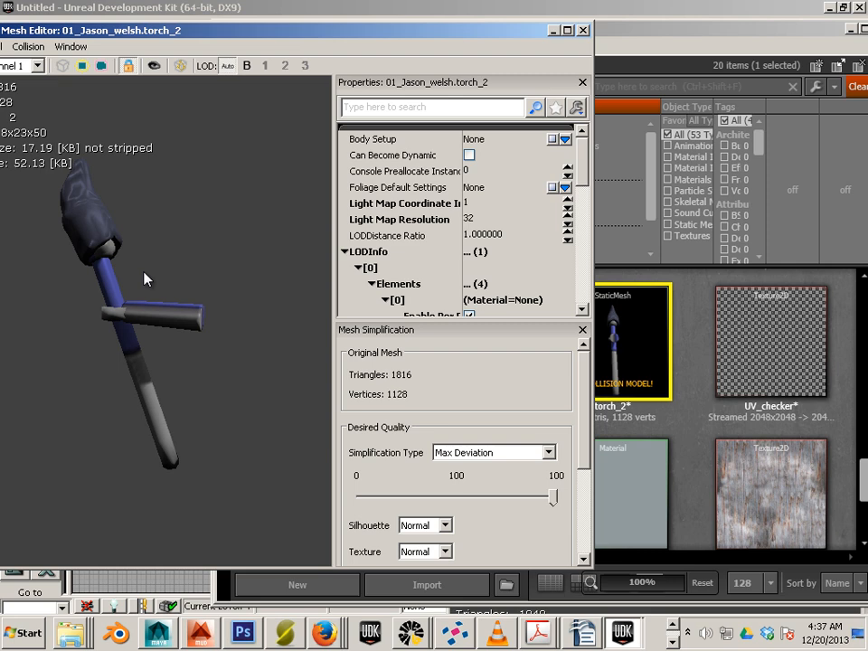
- Add a 6DOP simplified collision to the torch, show it for inspection and hide it again
{"action": "left_click", "coordinate": [28, 46]}
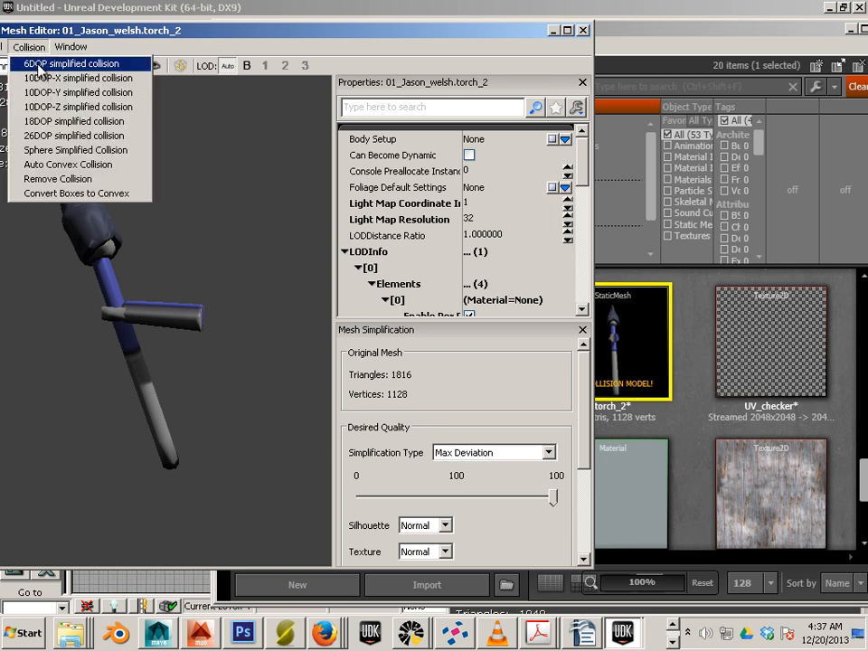
{"action": "left_click", "coordinate": [40, 64]}
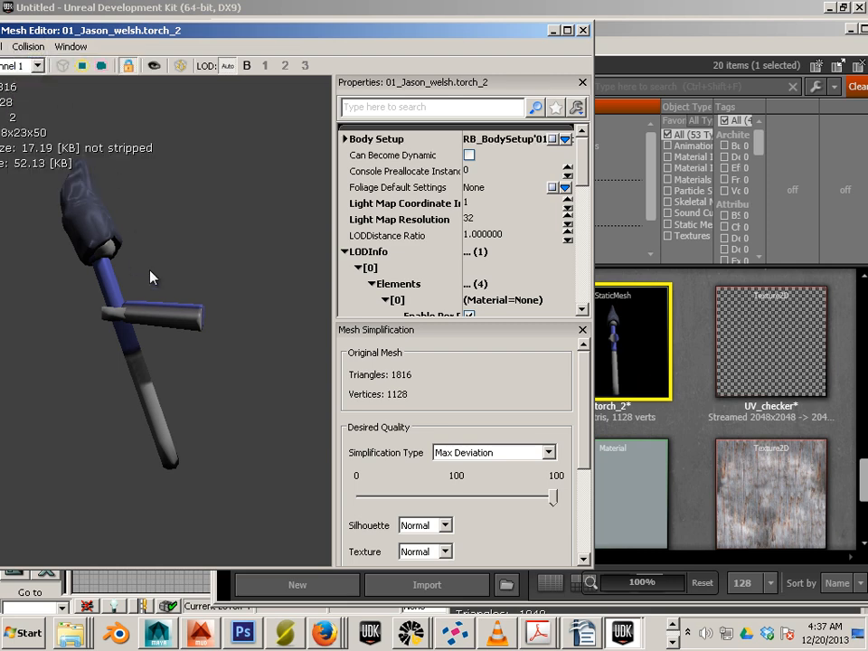
{"action": "left_click", "coordinate": [101, 67]}
{"action": "mouse_move", "coordinate": [98, 250]}
{"action": "left_mouse_down"}
{"action": "mouse_move", "coordinate": [239, 261]}
{"action": "mouse_move", "coordinate": [37, 303]}
{"action": "left_mouse_up"}
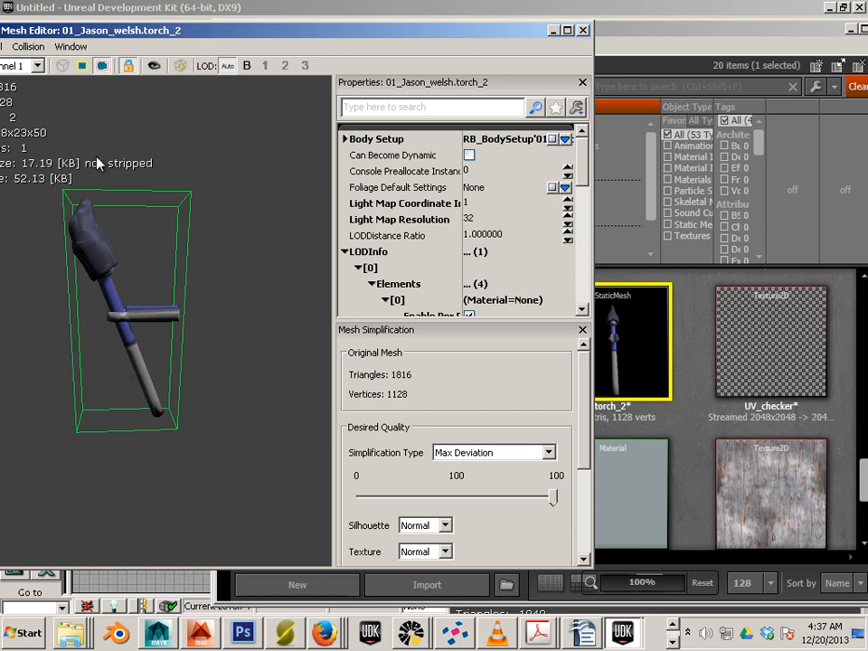
{"action": "left_click_drag", "start_coordinate": [197, 378], "coordinate": [156, 274]}
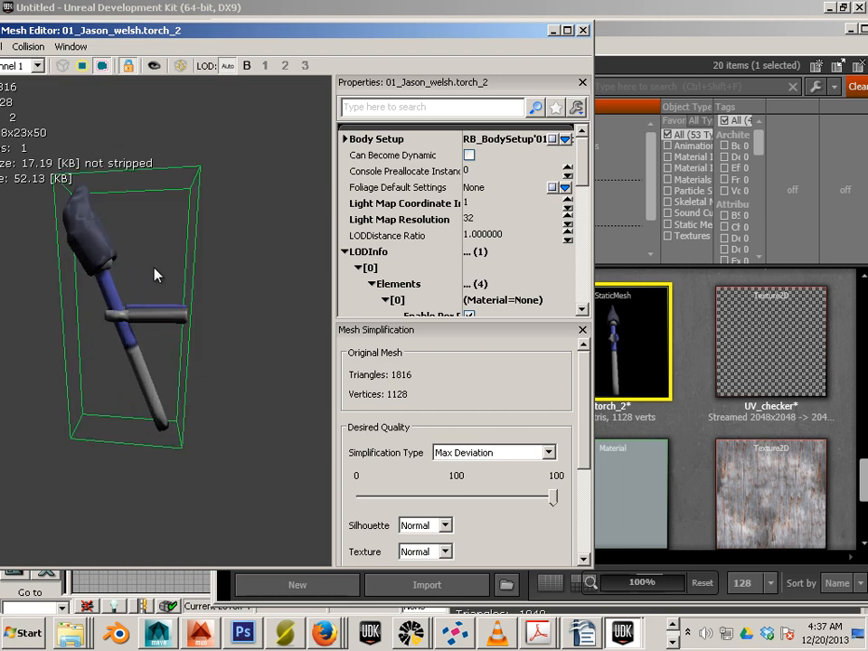
{"action": "left_click", "coordinate": [103, 66]}
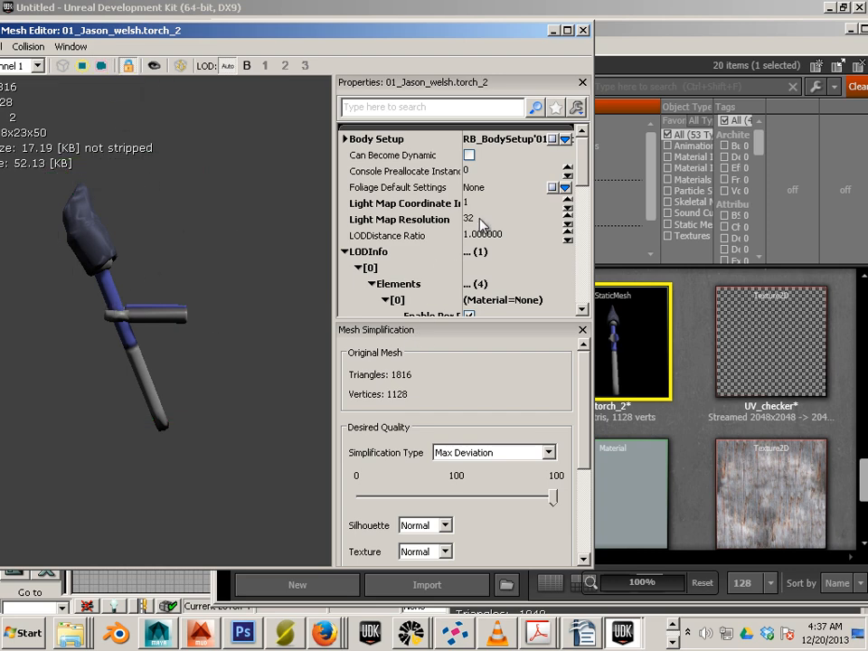
- Highlight LODInfo elements [1], [2] and [3] in turn to identify which torch part each material slot covers
{"action": "left_click_drag", "start_coordinate": [584, 172], "coordinate": [584, 220]}
{"action": "left_click", "coordinate": [496, 194]}
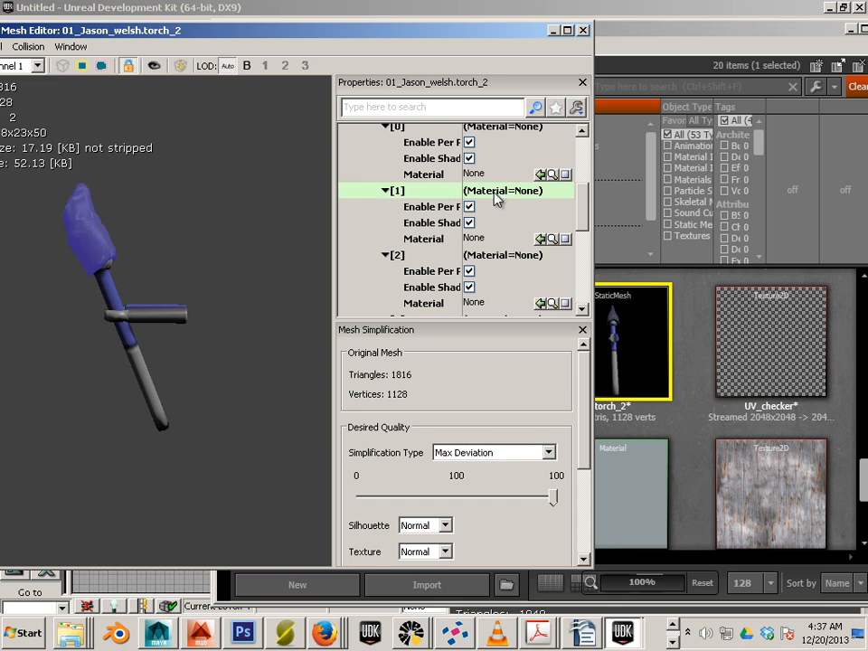
{"action": "left_click", "coordinate": [491, 257]}
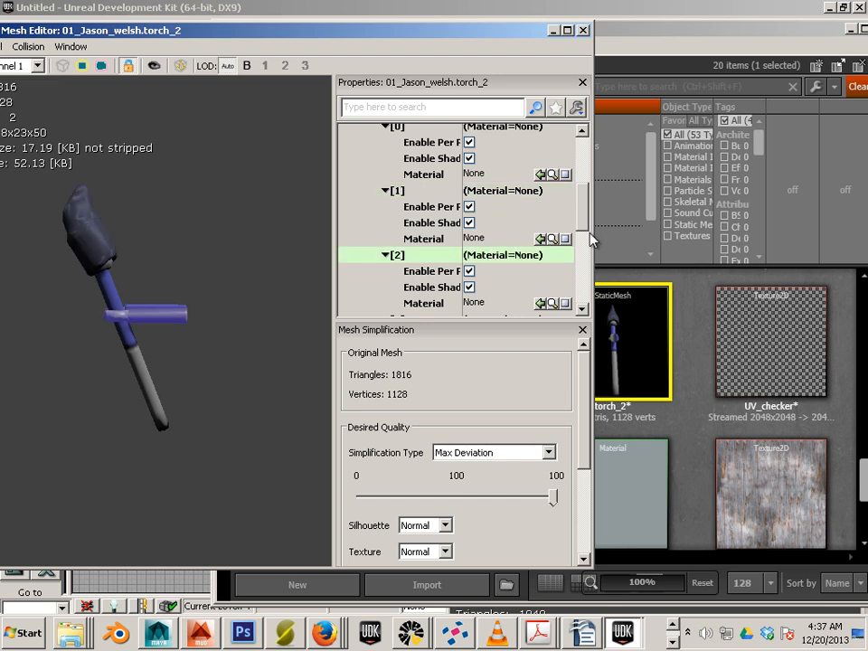
{"action": "scroll", "coordinate": [586, 226], "scroll_direction": "down", "scroll_amount": 2}
{"action": "left_click", "coordinate": [494, 246]}
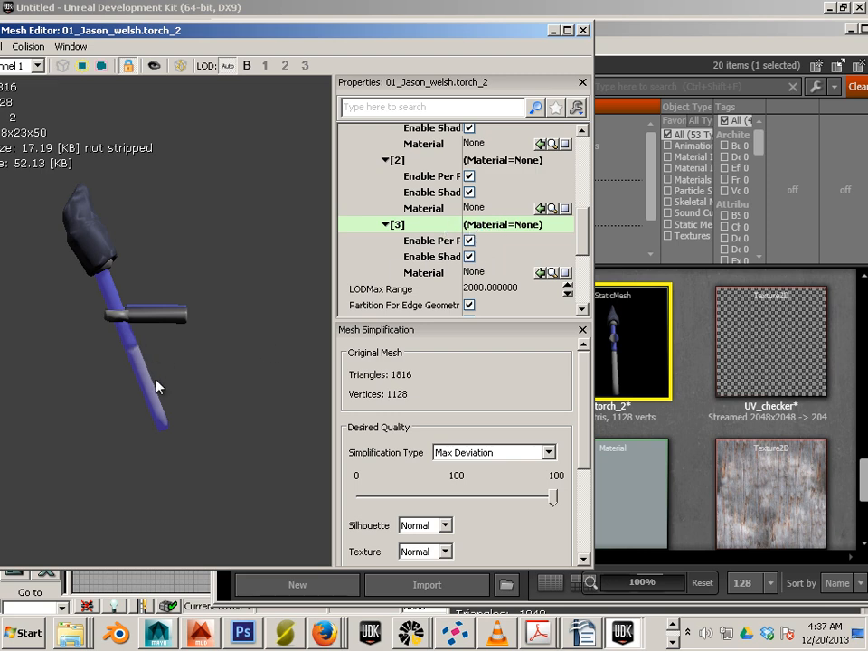
- Assign the wood_pro_1_cm_Mat material to the torch's handle in LODInfo element [3] and turn the torch to check it
{"action": "left_click", "coordinate": [442, 274]}
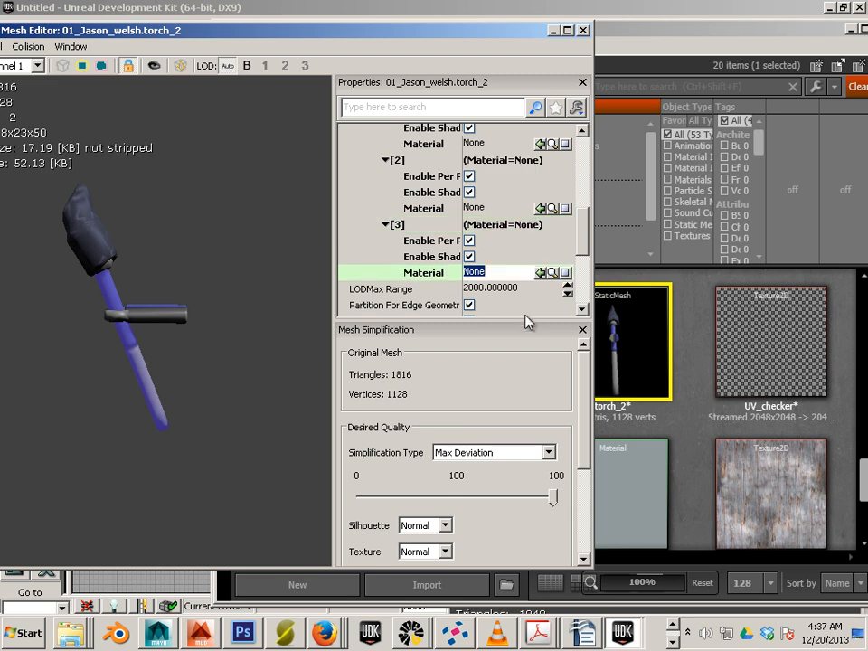
{"action": "left_click", "coordinate": [693, 473]}
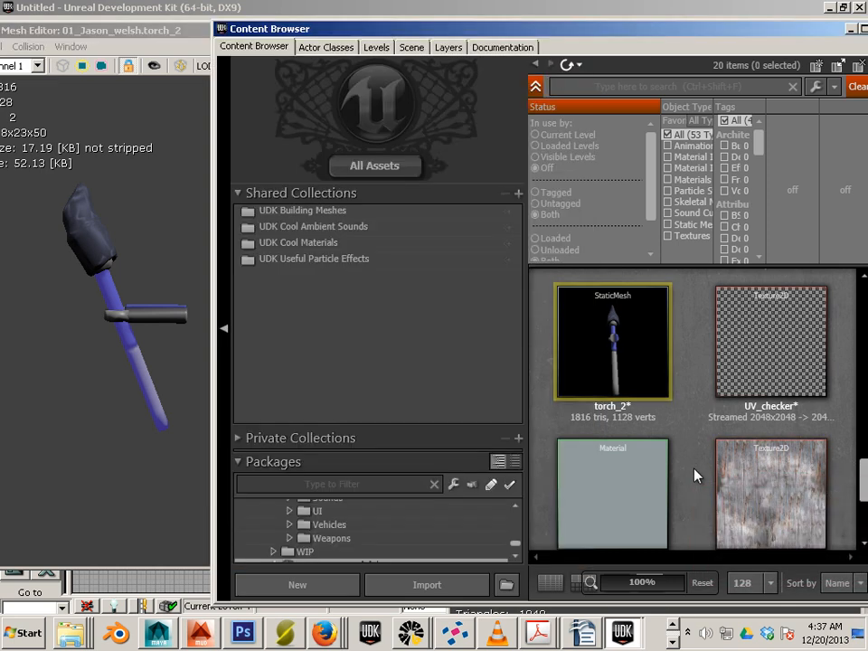
{"action": "scroll", "coordinate": [692, 470], "scroll_direction": "down", "scroll_amount": 2}
{"action": "scroll", "coordinate": [693, 470], "scroll_direction": "down", "scroll_amount": 1}
{"action": "left_click", "coordinate": [626, 452]}
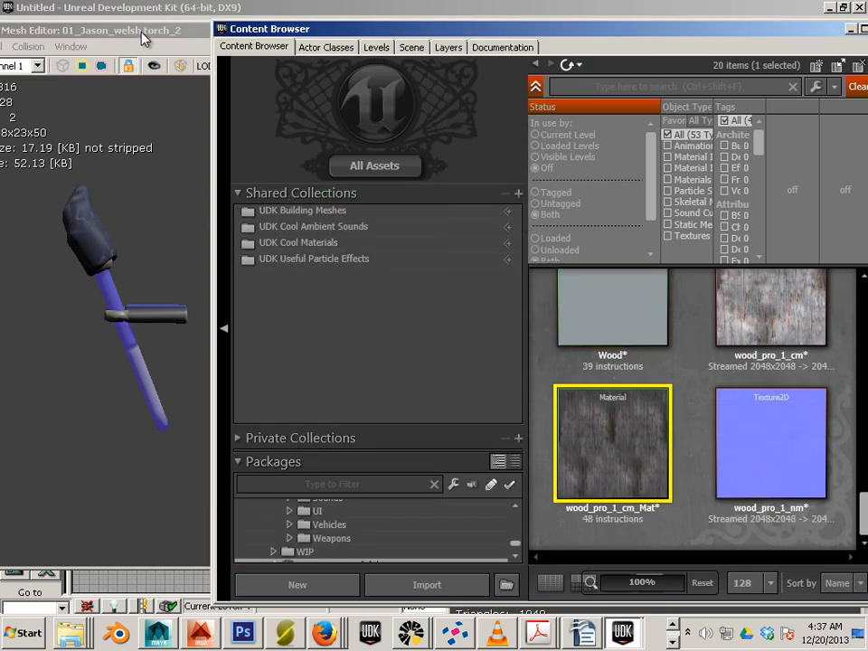
{"action": "left_click", "coordinate": [109, 29]}
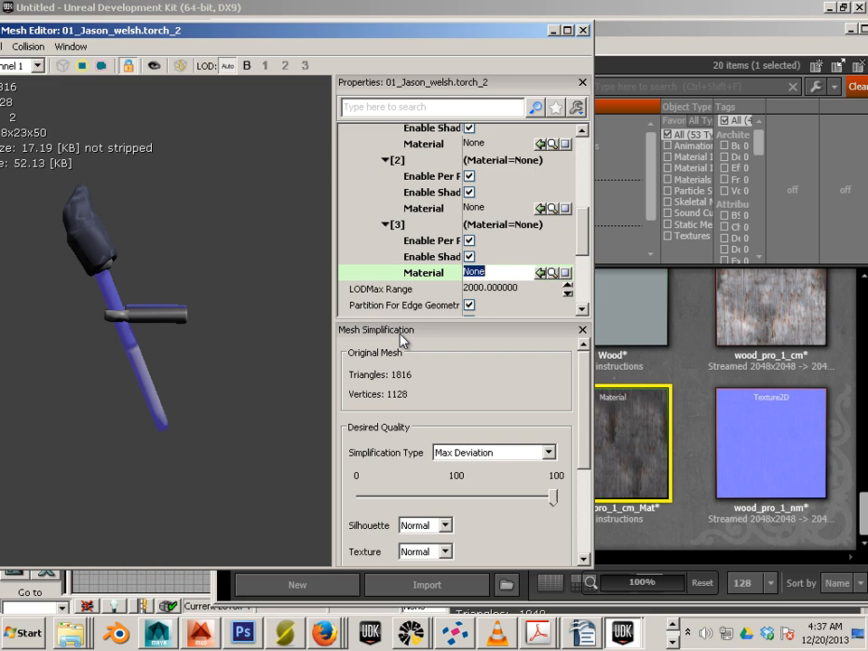
{"action": "left_click", "coordinate": [540, 272]}
{"action": "scroll", "coordinate": [203, 425], "scroll_direction": "up", "scroll_amount": 5}
{"action": "scroll", "coordinate": [203, 425], "scroll_direction": "down", "scroll_amount": 5}
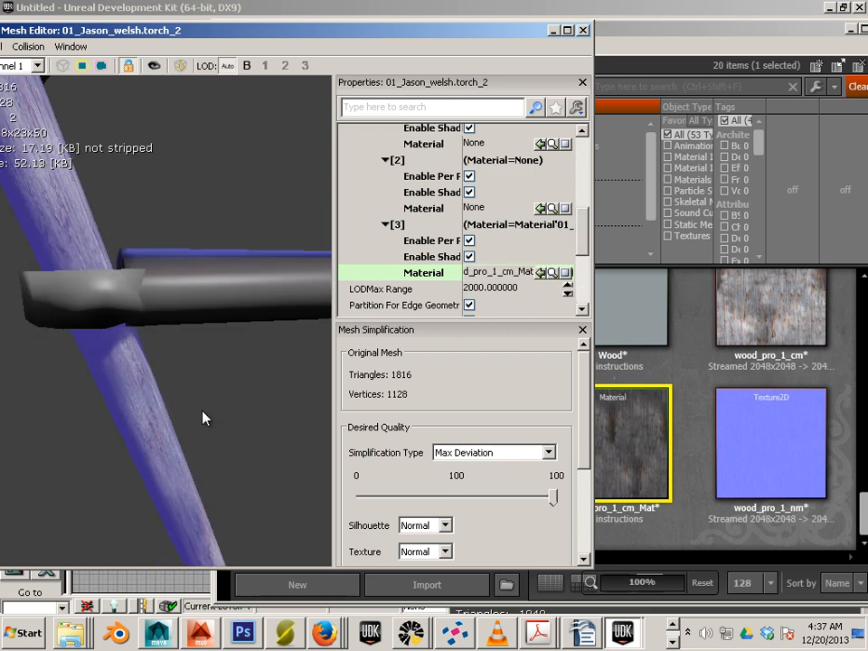
{"action": "left_click_drag", "start_coordinate": [59, 453], "coordinate": [180, 406]}
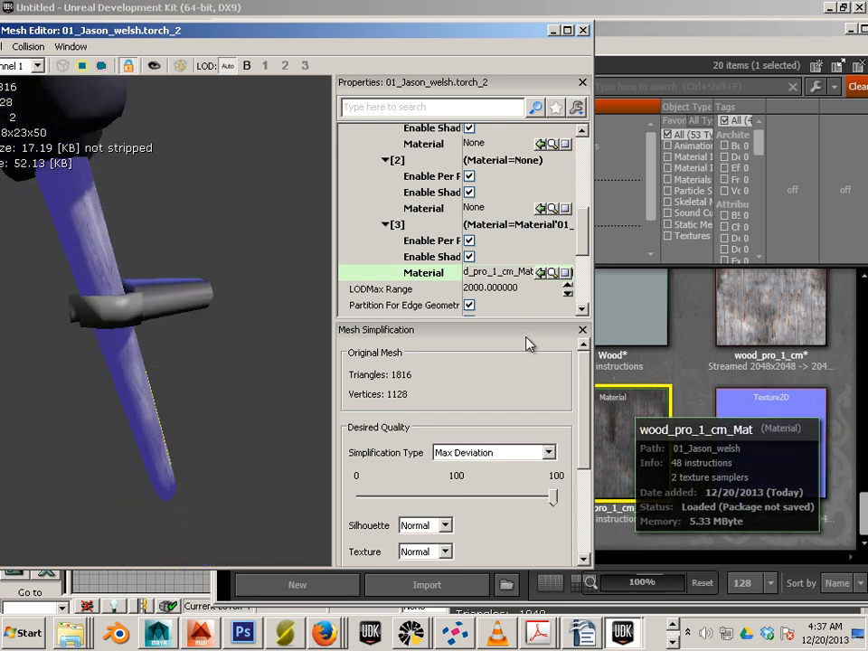
- Highlight element [2] instead of the handle and examine the handle's wood texture up close from several angles
{"action": "left_click", "coordinate": [478, 214]}
{"action": "left_click_drag", "start_coordinate": [311, 323], "coordinate": [325, 268]}
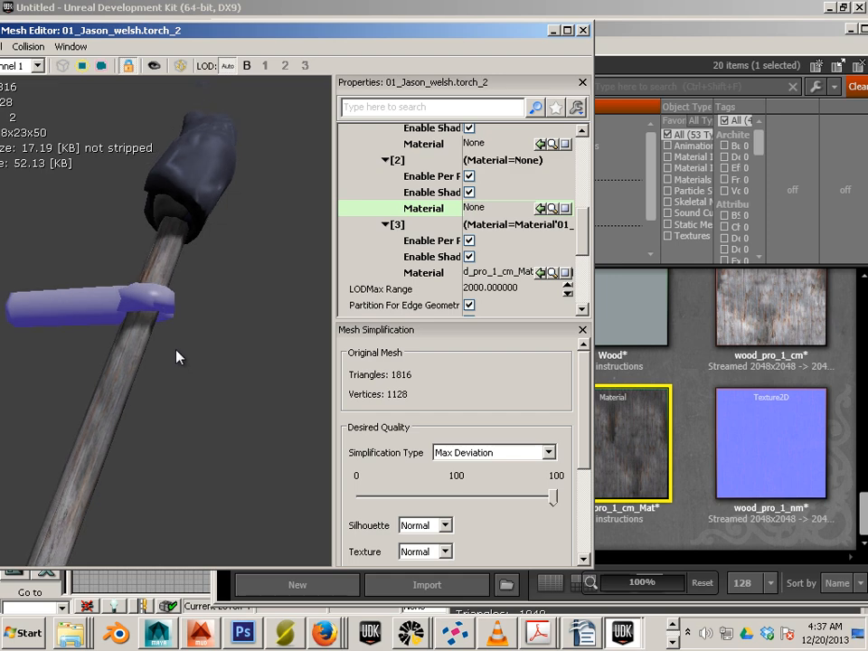
{"action": "scroll", "coordinate": [179, 364], "scroll_direction": "up", "scroll_amount": 5}
{"action": "scroll", "coordinate": [177, 366], "scroll_direction": "up", "scroll_amount": 5}
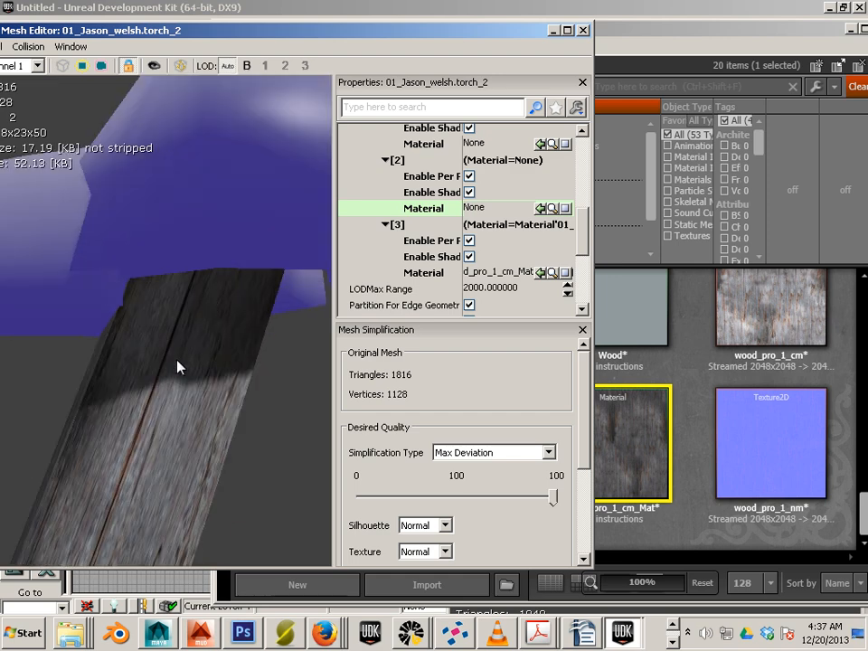
{"action": "scroll", "coordinate": [177, 366], "scroll_direction": "down", "scroll_amount": 6}
{"action": "left_click_drag", "start_coordinate": [176, 376], "coordinate": [6, 495]}
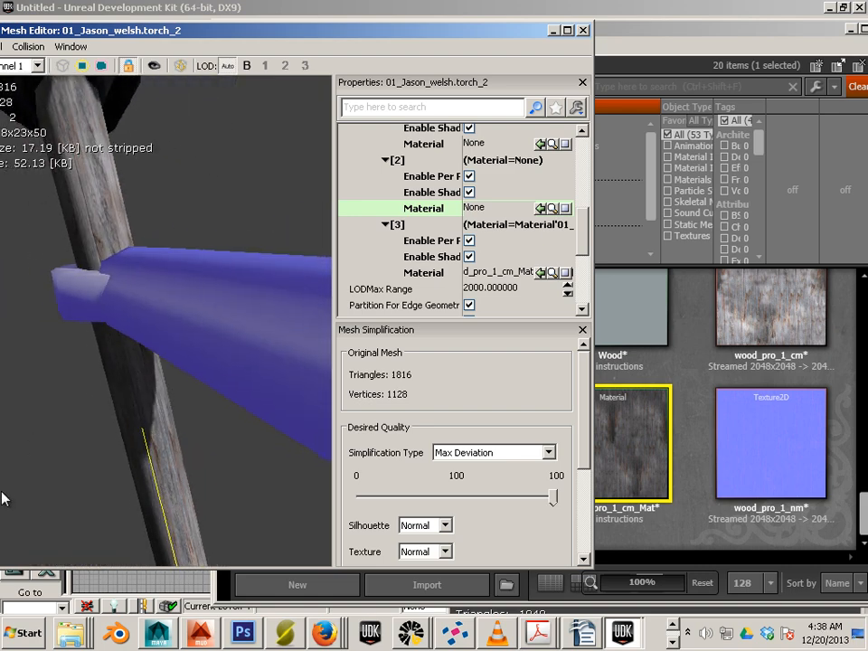
- Open wood_pro_1_cm_Mat for editing and set UTiling to 1 on the colour texture's TexCoord node
{"action": "double_click", "coordinate": [639, 449]}
{"action": "left_click_drag", "start_coordinate": [461, 405], "coordinate": [467, 373]}
{"action": "left_click", "coordinate": [467, 374]}
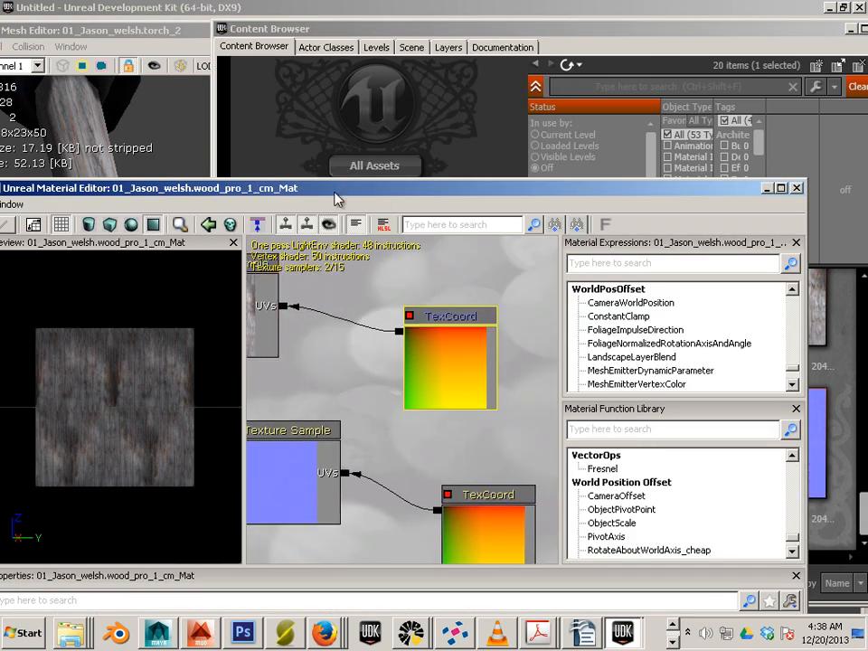
{"action": "left_click_drag", "start_coordinate": [334, 192], "coordinate": [356, 49]}
{"action": "scroll", "coordinate": [423, 388], "scroll_direction": "down", "scroll_amount": 1}
{"action": "left_click", "coordinate": [358, 507]}
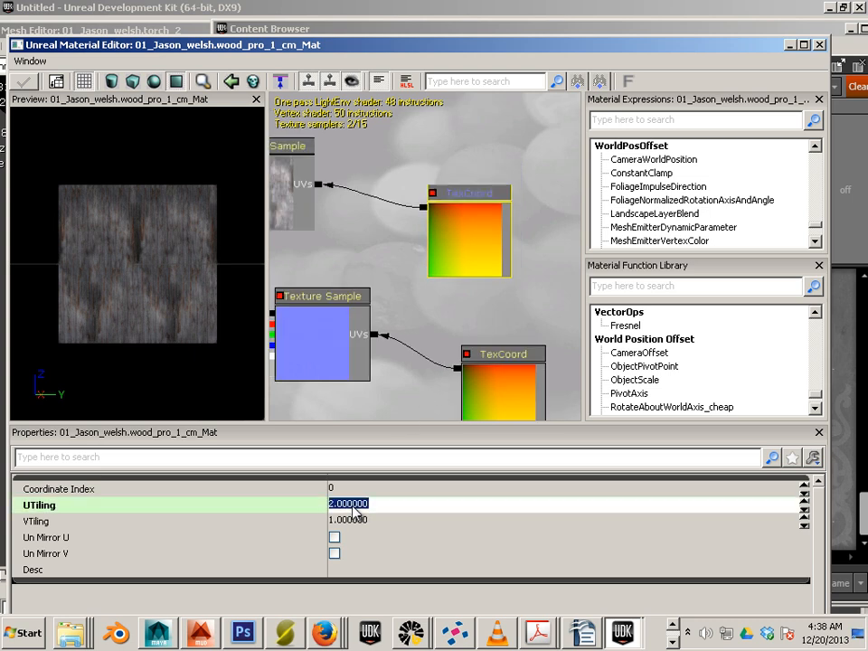
{"action": "type", "text": "1"}
{"action": "left_click_drag", "start_coordinate": [424, 290], "coordinate": [267, 420]}
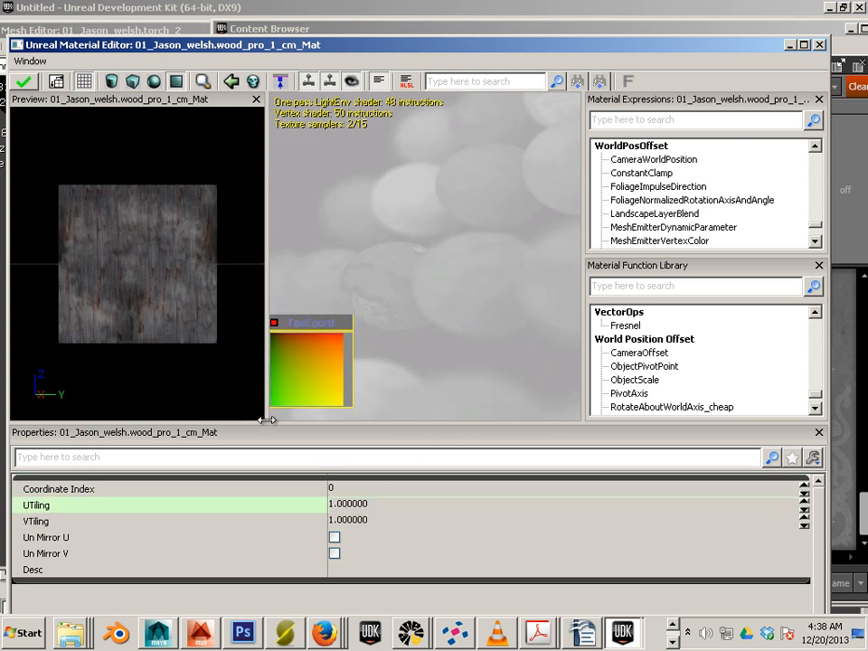
- Set UTiling to 1 on the TexCoord node that feeds the normal map's Texture Sample
{"action": "left_click_drag", "start_coordinate": [431, 354], "coordinate": [563, 416]}
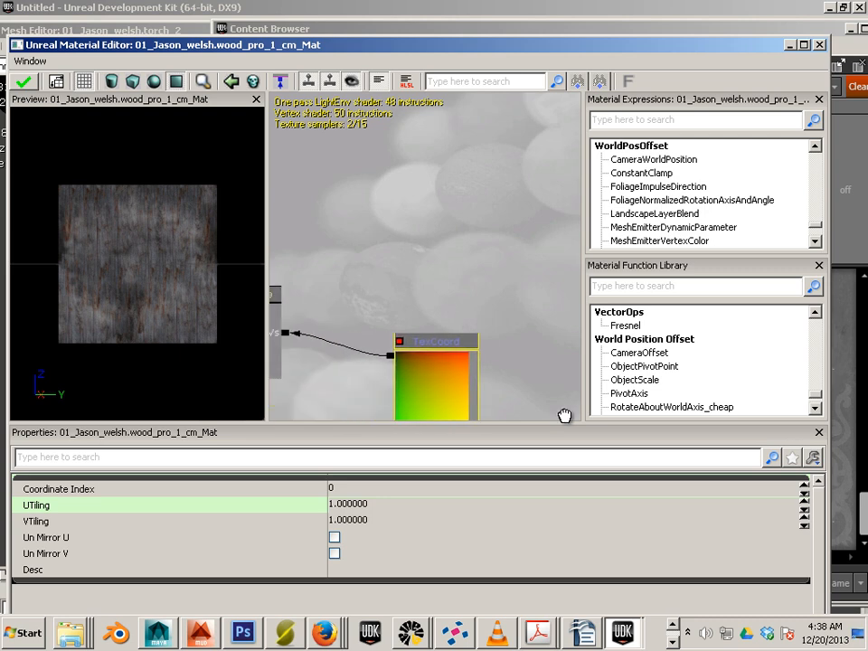
{"action": "scroll", "coordinate": [530, 377], "scroll_direction": "down", "scroll_amount": 4}
{"action": "left_click_drag", "start_coordinate": [534, 356], "coordinate": [487, 207]}
{"action": "left_click", "coordinate": [454, 330]}
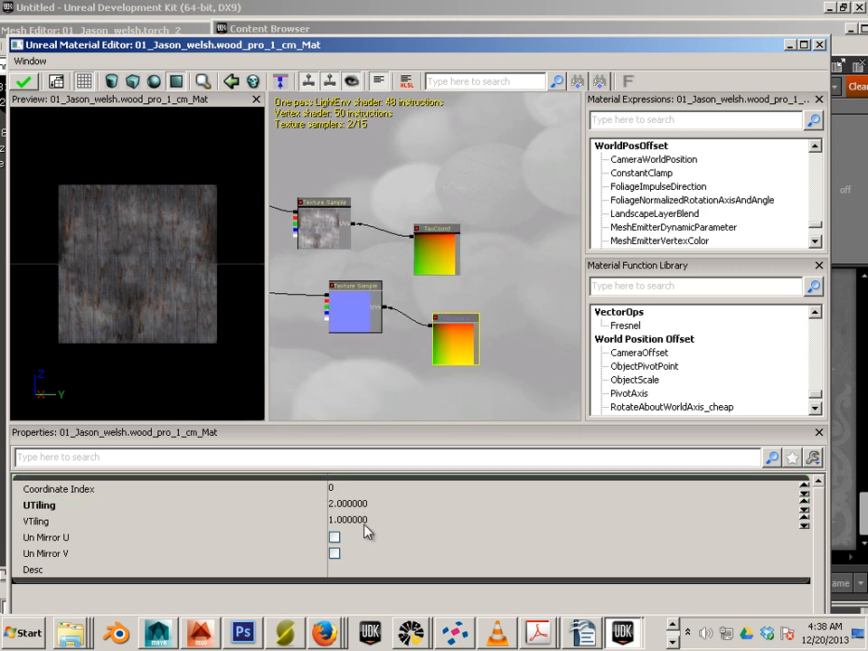
{"action": "left_click", "coordinate": [347, 504]}
{"action": "type", "text": "1"}
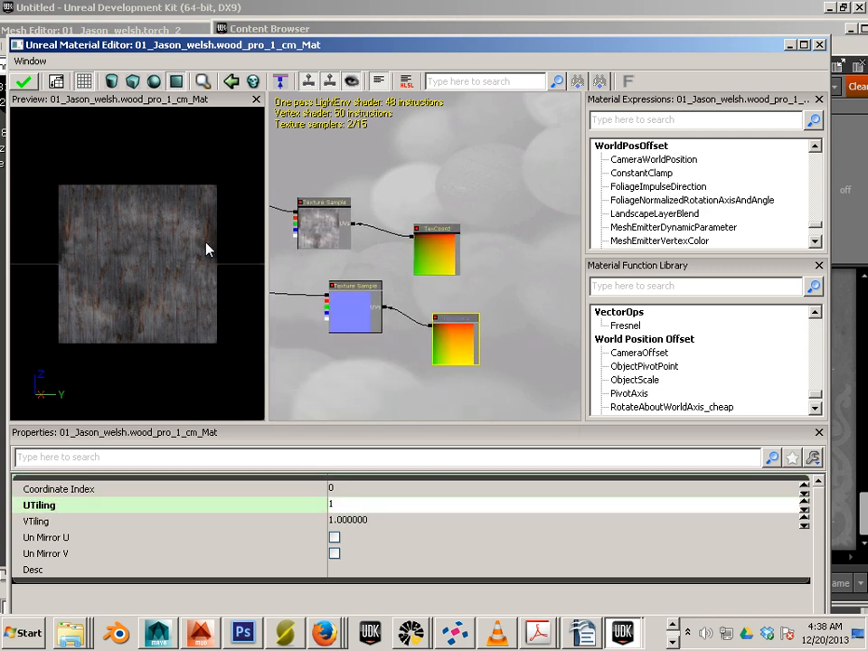
{"action": "key", "text": "Return"}
- Apply the wood material changes, check the handle in the Static Mesh Editor and close the Material Editor
{"action": "left_click_drag", "start_coordinate": [186, 46], "coordinate": [536, 58]}
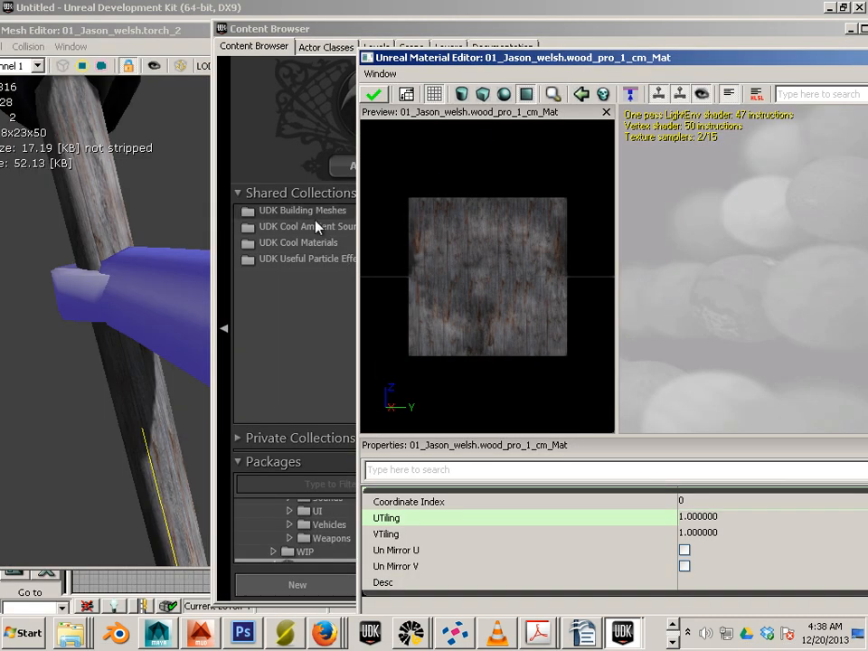
{"action": "left_click", "coordinate": [372, 94]}
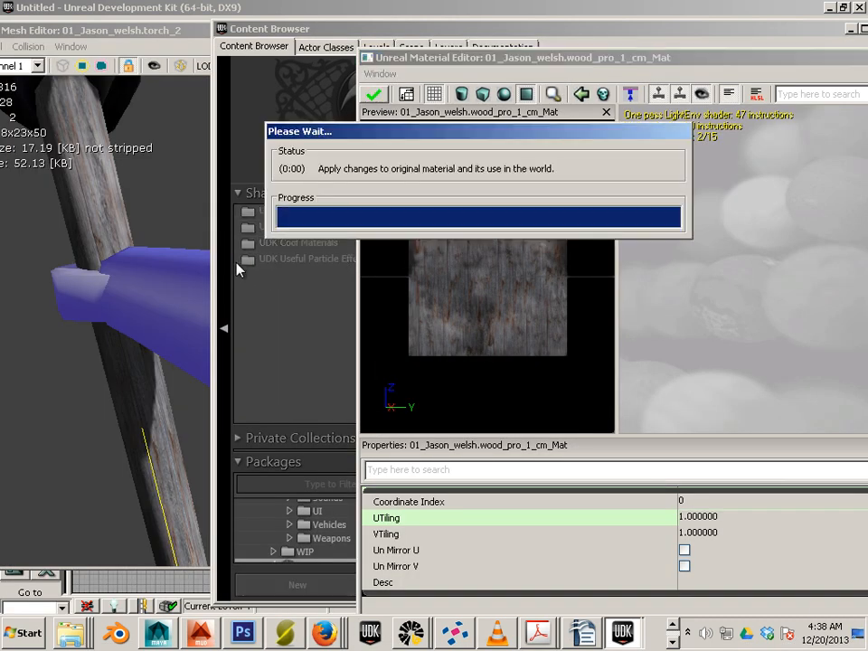
{"action": "left_click", "coordinate": [30, 448]}
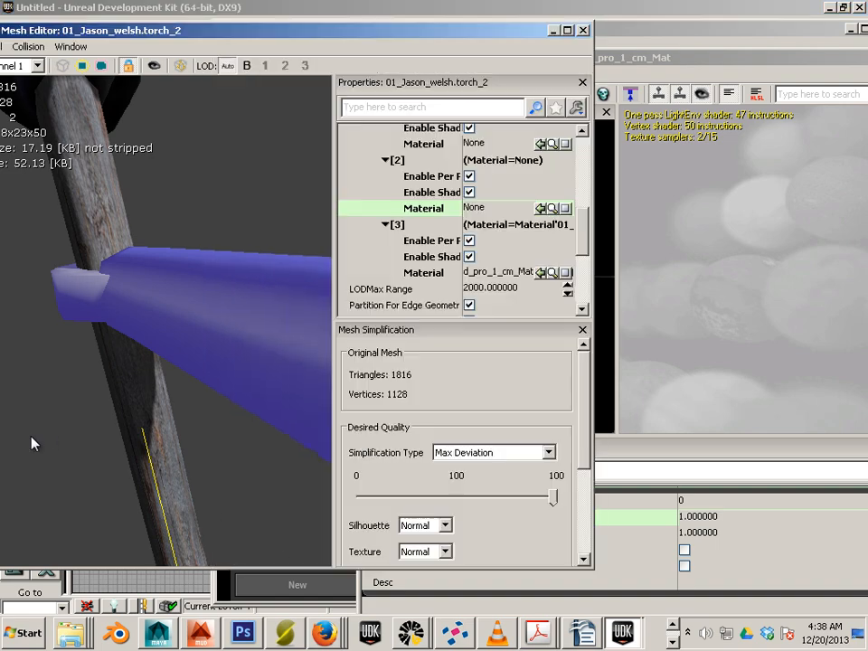
{"action": "mouse_move", "coordinate": [31, 442]}
{"action": "left_mouse_down"}
{"action": "mouse_move", "coordinate": [252, 410]}
{"action": "mouse_move", "coordinate": [252, 249]}
{"action": "mouse_move", "coordinate": [336, 214]}
{"action": "mouse_move", "coordinate": [251, 218]}
{"action": "mouse_move", "coordinate": [333, 386]}
{"action": "mouse_move", "coordinate": [322, 412]}
{"action": "mouse_move", "coordinate": [33, 447]}
{"action": "left_mouse_up"}
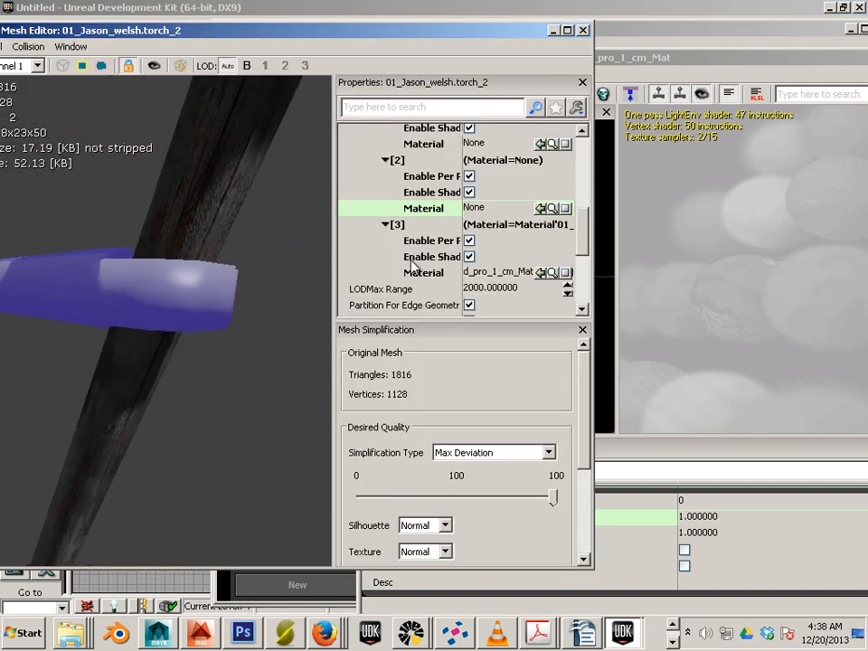
{"action": "left_click", "coordinate": [657, 276]}
{"action": "left_click", "coordinate": [864, 57]}
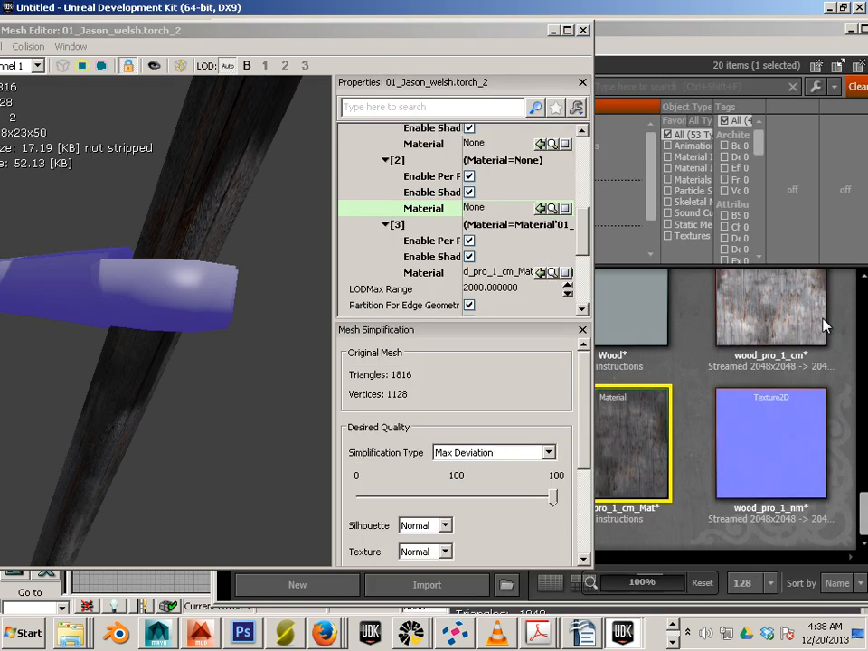
{"action": "scroll", "coordinate": [299, 362], "scroll_direction": "down", "scroll_amount": 6}
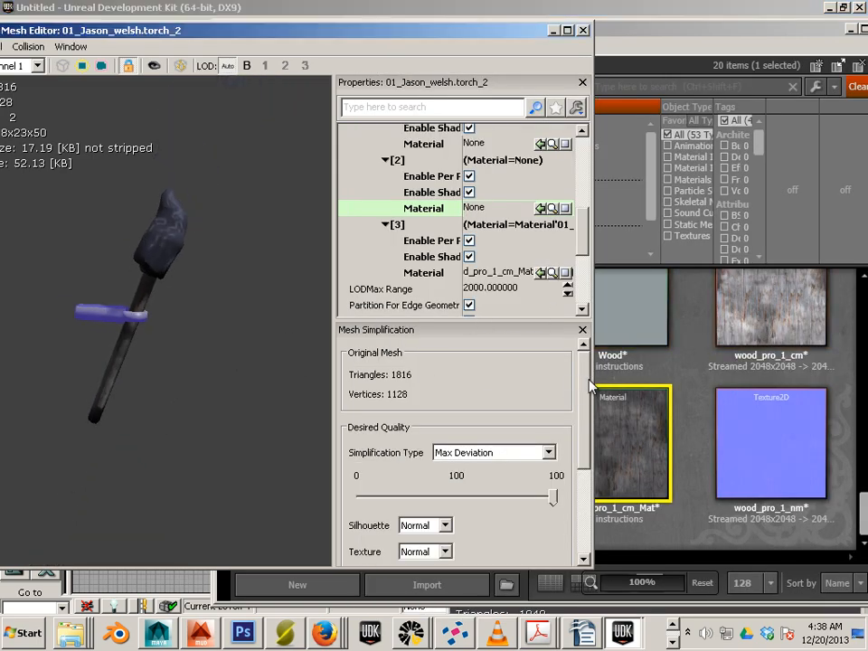
- Assign the M_HU_Base_BSP_Bronze01 material from the Content Browser to the torch's crosspiece in LODInfo element [2]
{"action": "left_click", "coordinate": [691, 385]}
{"action": "scroll", "coordinate": [691, 387], "scroll_direction": "up", "scroll_amount": 3}
{"action": "scroll", "coordinate": [691, 389], "scroll_direction": "down", "scroll_amount": 3}
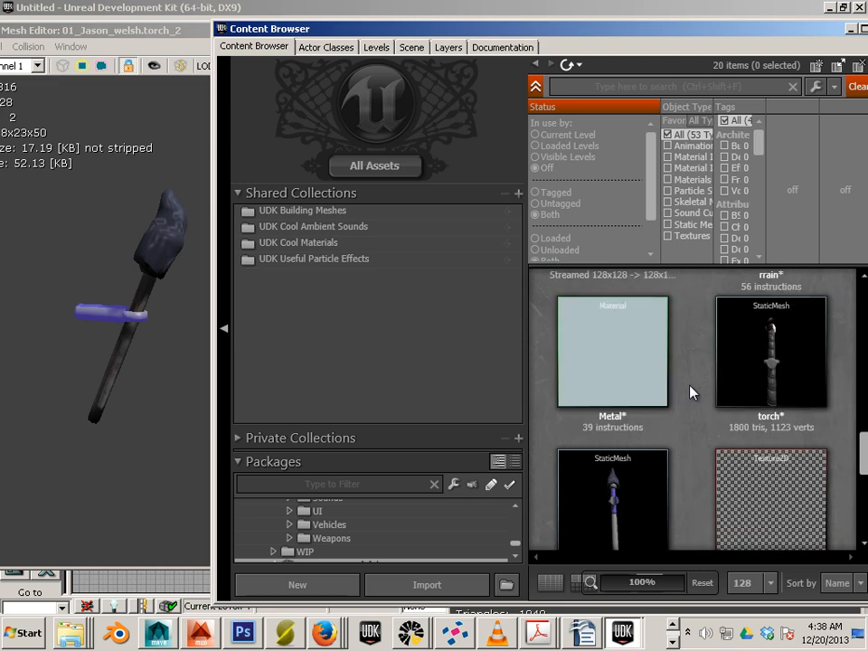
{"action": "scroll", "coordinate": [691, 388], "scroll_direction": "up", "scroll_amount": 1}
{"action": "scroll", "coordinate": [692, 391], "scroll_direction": "down", "scroll_amount": 1}
{"action": "scroll", "coordinate": [692, 390], "scroll_direction": "up", "scroll_amount": 3}
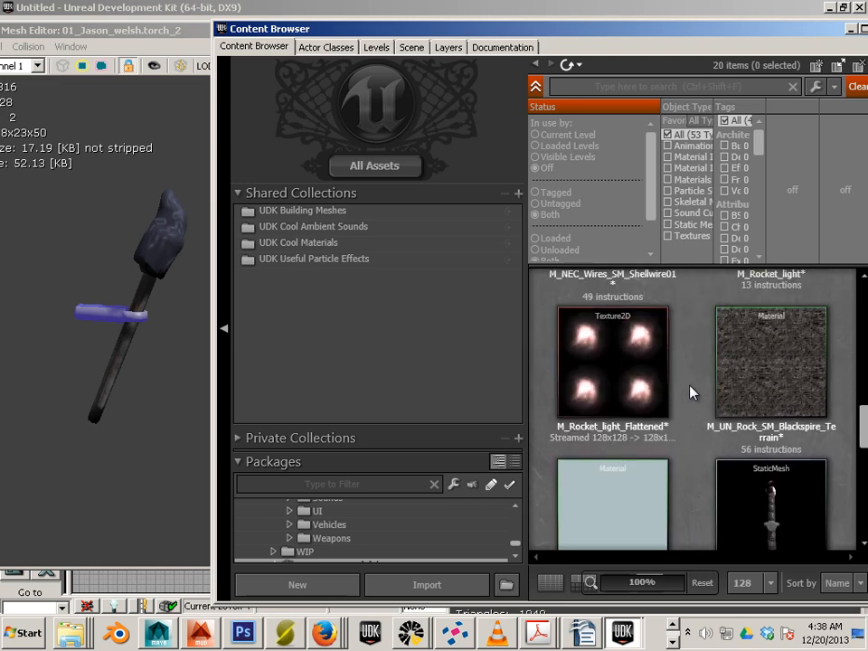
{"action": "left_click", "coordinate": [775, 317]}
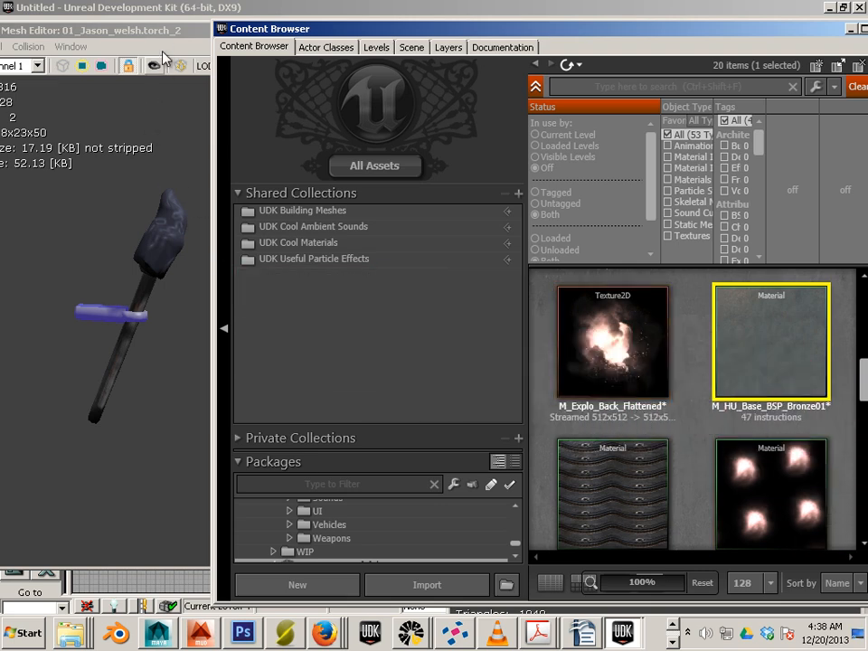
{"action": "left_click", "coordinate": [208, 71]}
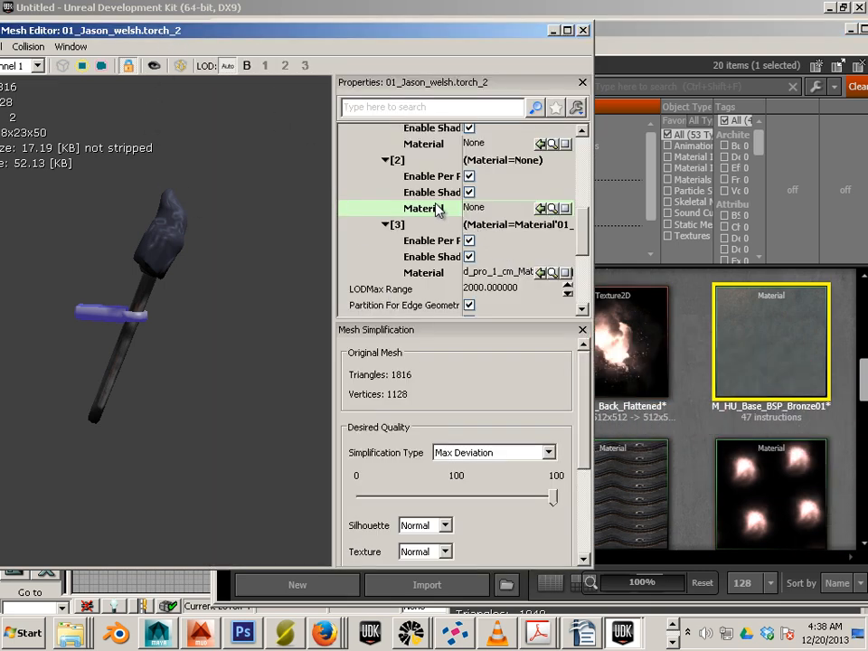
{"action": "left_click", "coordinate": [473, 208]}
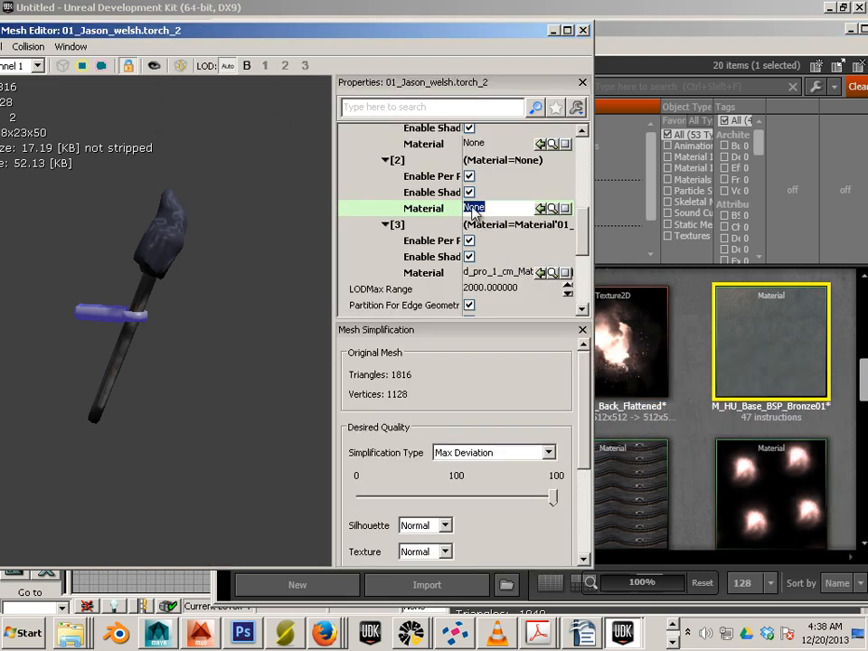
{"action": "left_click", "coordinate": [540, 209]}
{"action": "scroll", "coordinate": [179, 382], "scroll_direction": "down", "scroll_amount": 3}
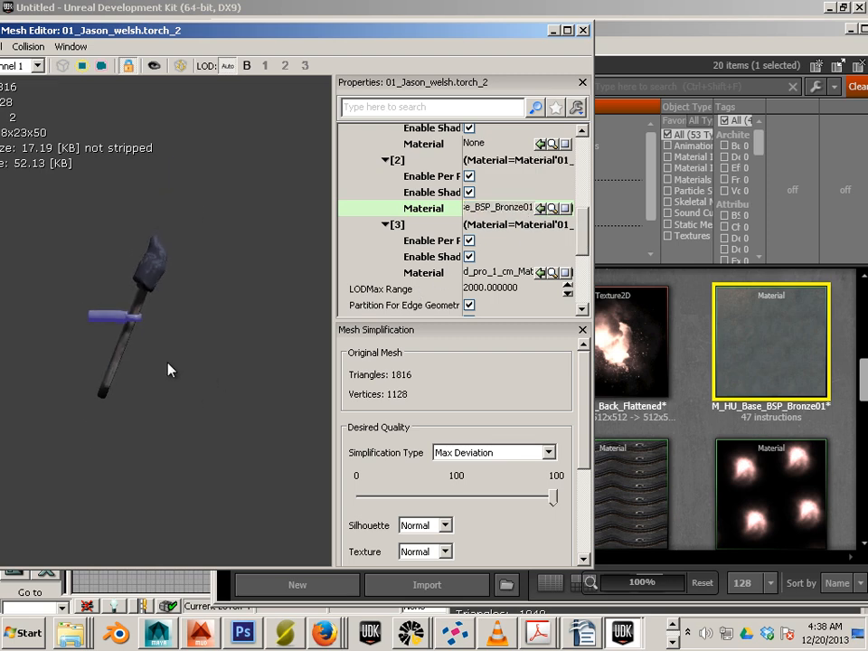
{"action": "scroll", "coordinate": [161, 325], "scroll_direction": "up", "scroll_amount": 5}
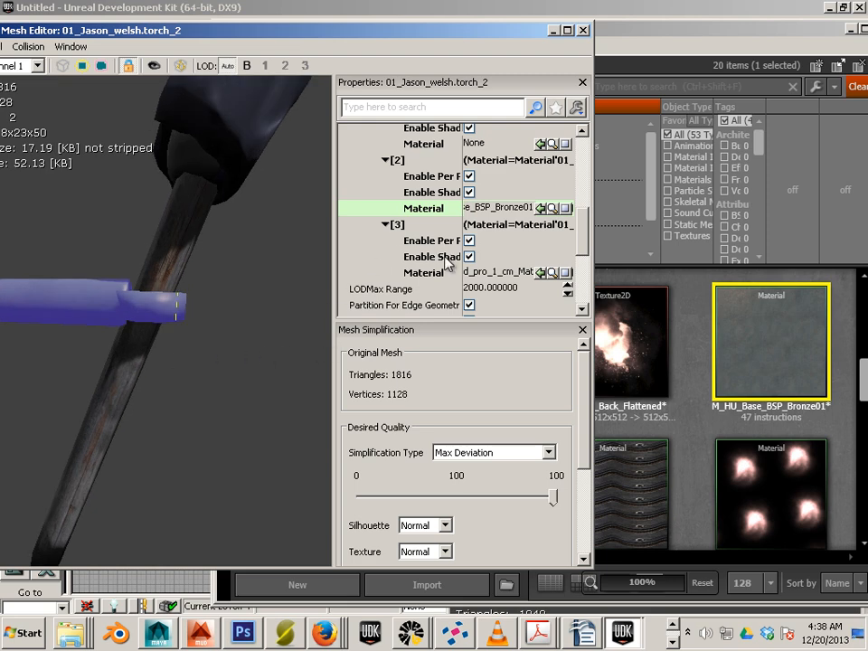
- Move the highlight to element [3] and examine the bronze crosspiece from several angles
{"action": "left_click", "coordinate": [433, 274]}
{"action": "scroll", "coordinate": [244, 373], "scroll_direction": "down", "scroll_amount": 3}
{"action": "scroll", "coordinate": [265, 365], "scroll_direction": "up", "scroll_amount": 4}
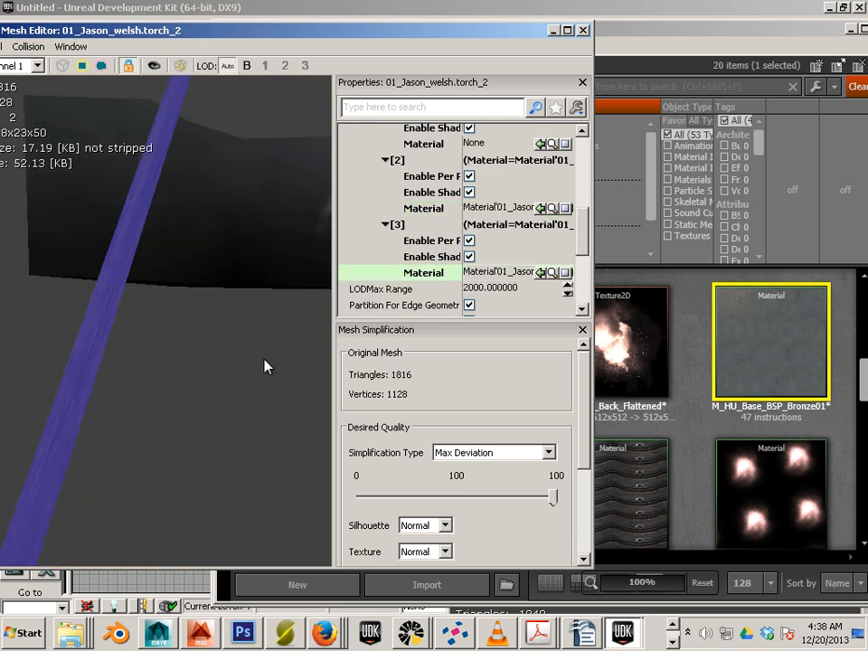
{"action": "left_click_drag", "start_coordinate": [265, 365], "coordinate": [63, 380]}
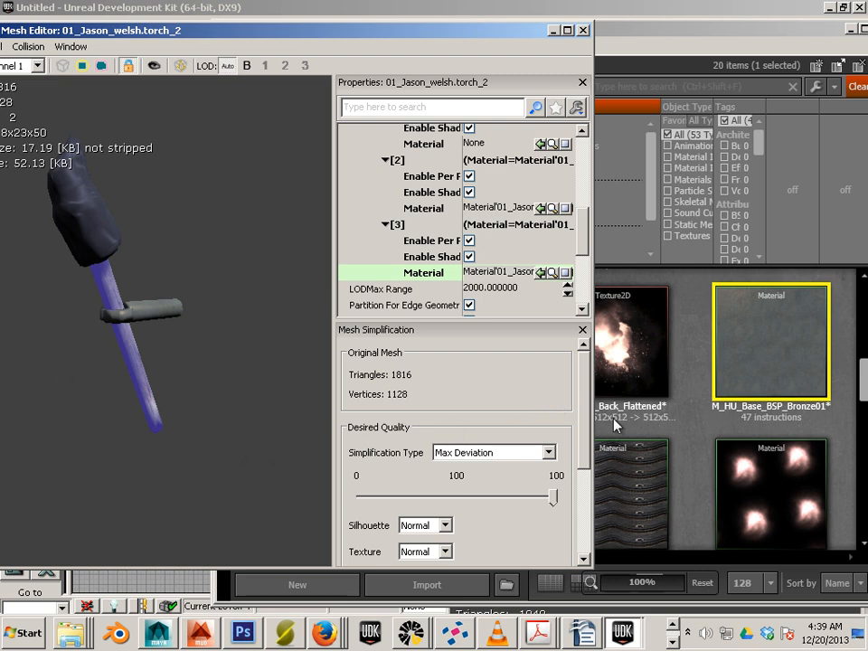
{"action": "left_click", "coordinate": [639, 451]}
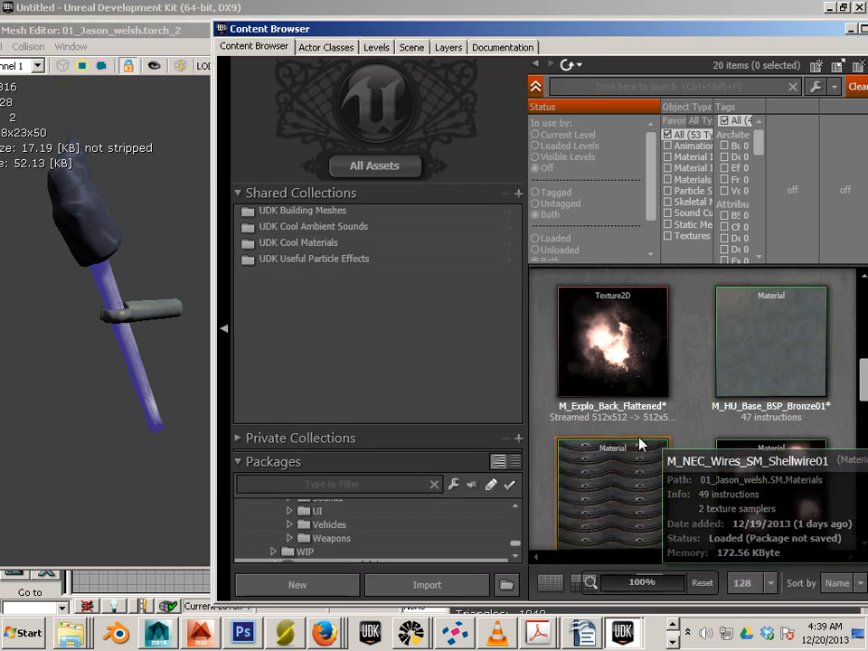
{"action": "double_click", "coordinate": [615, 31]}
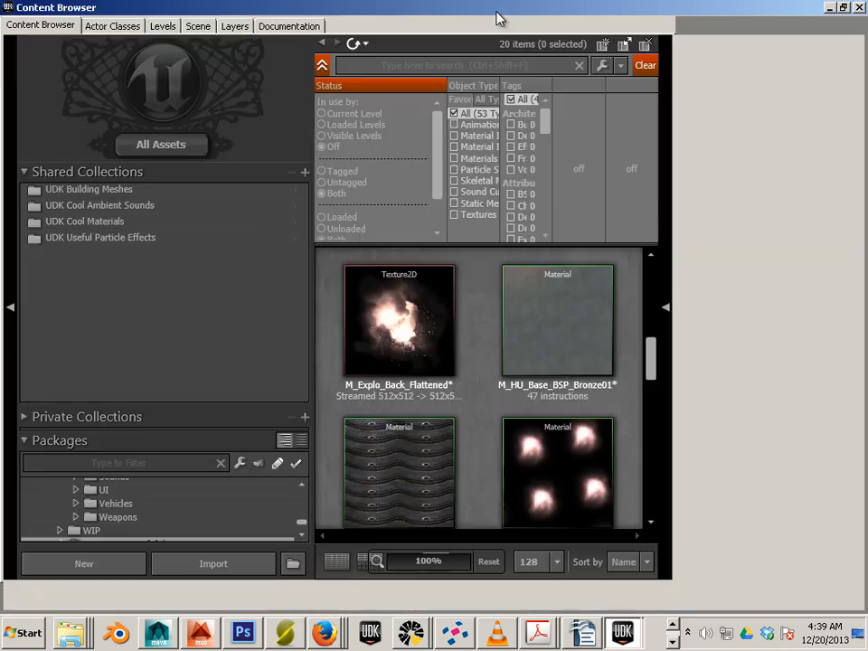
{"action": "double_click", "coordinate": [365, 20]}
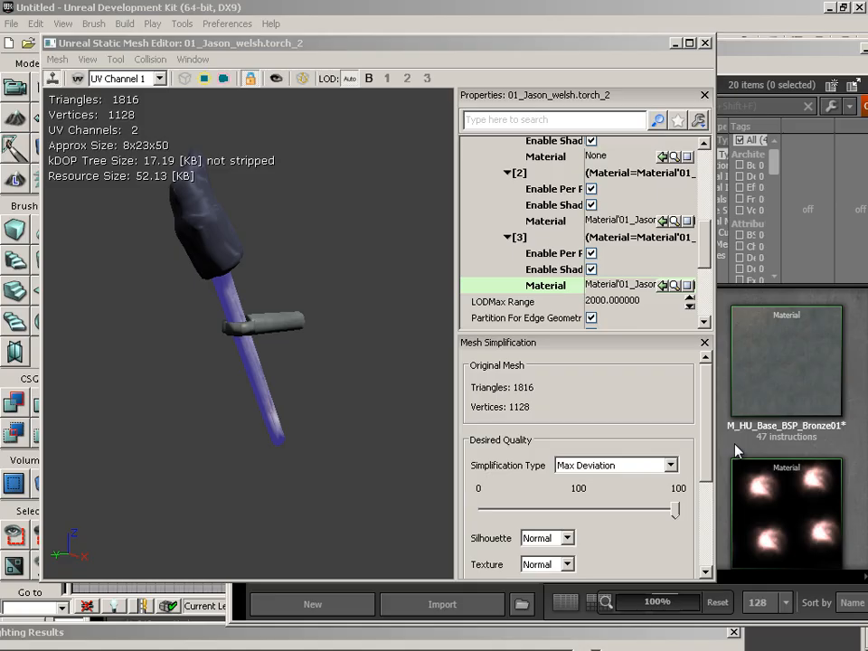
- Maximize the Content Browser and bring up the available commands for the package that holds the torch meshes
{"action": "left_click", "coordinate": [735, 446]}
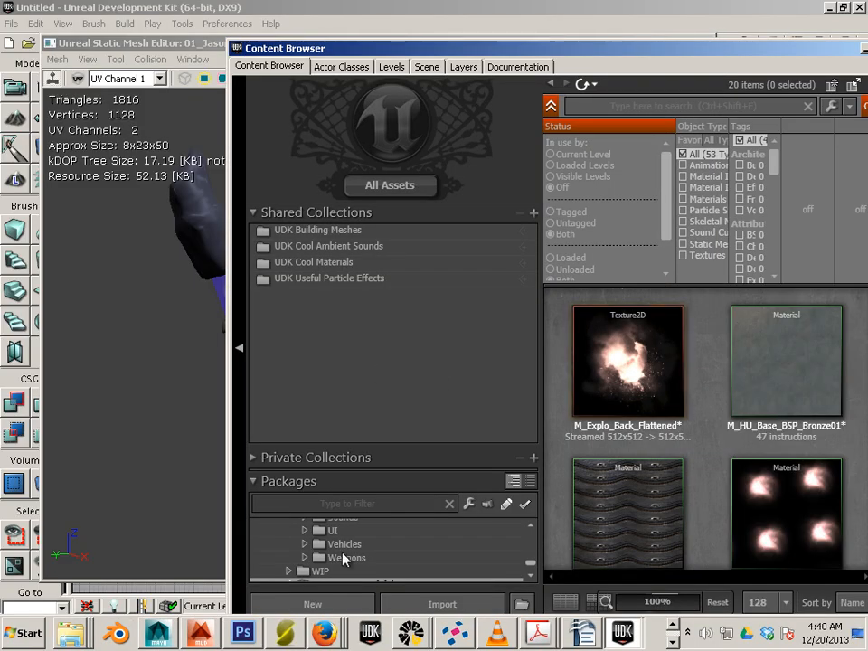
{"action": "left_click_drag", "start_coordinate": [422, 47], "coordinate": [253, 2]}
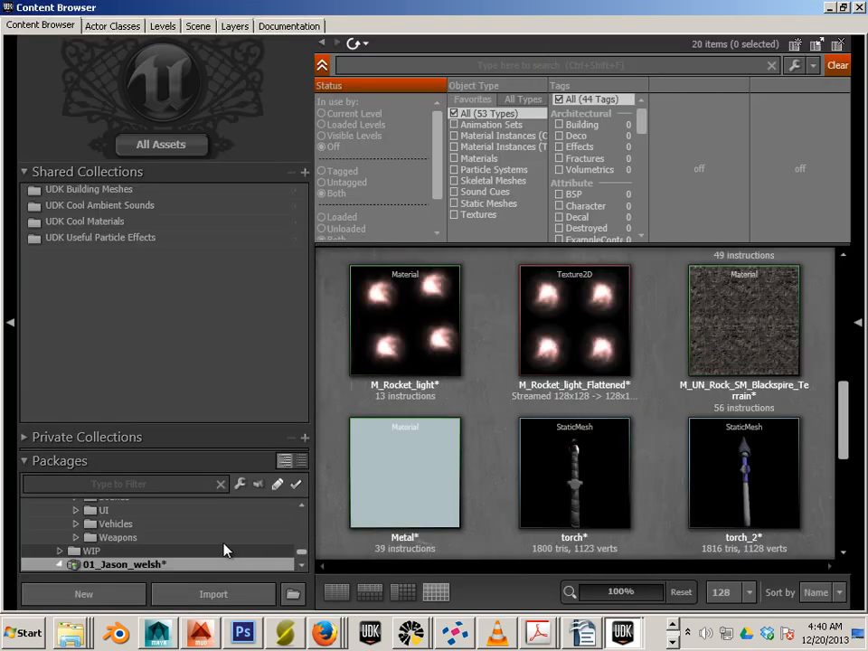
{"action": "scroll", "coordinate": [156, 523], "scroll_direction": "down", "scroll_amount": 2}
{"action": "scroll", "coordinate": [140, 547], "scroll_direction": "up", "scroll_amount": 2}
{"action": "right_click", "coordinate": [136, 562]}
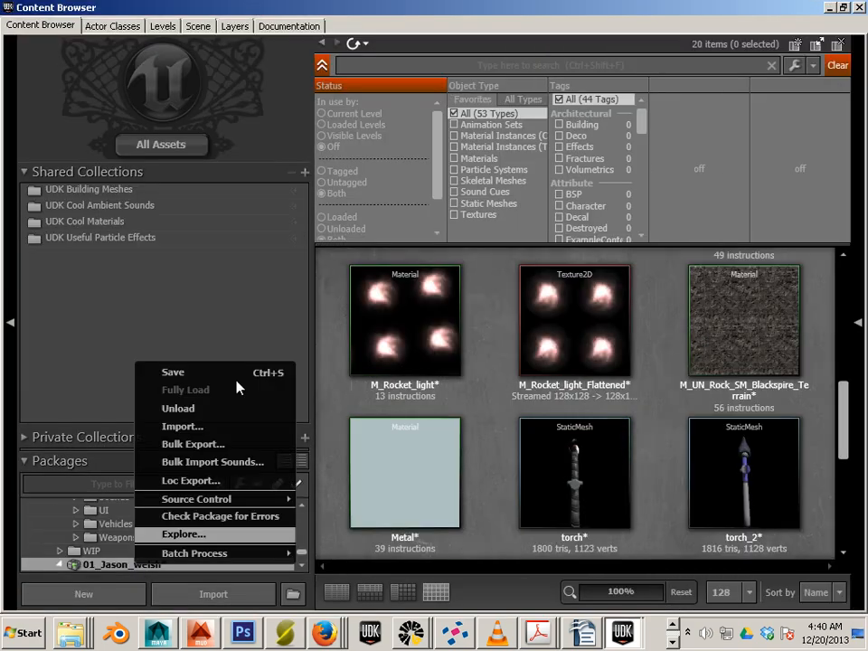
- Save the personal package, and list only the Materials contained in the whole UDKGame folder
{"action": "left_click", "coordinate": [213, 372]}
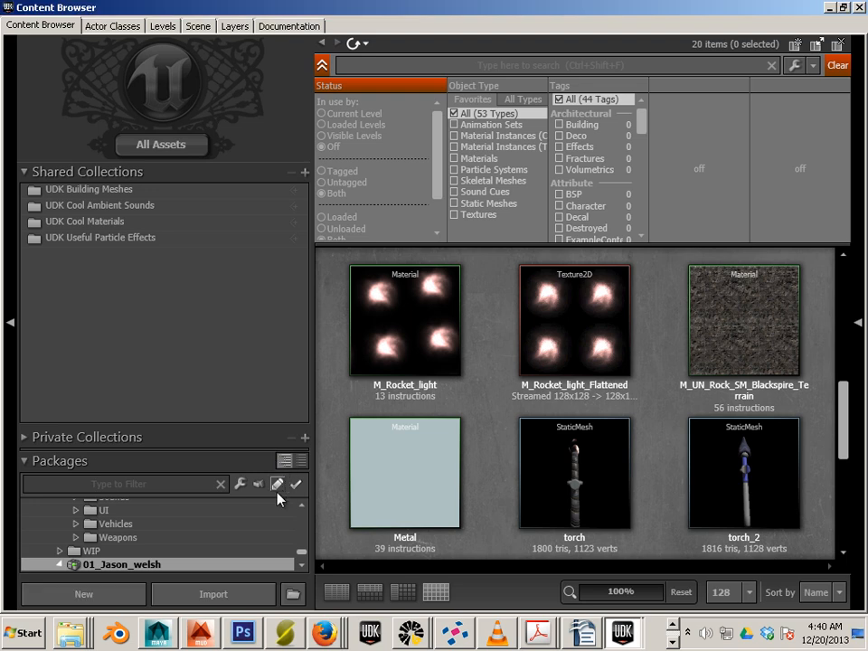
{"action": "left_click_drag", "start_coordinate": [301, 551], "coordinate": [303, 520]}
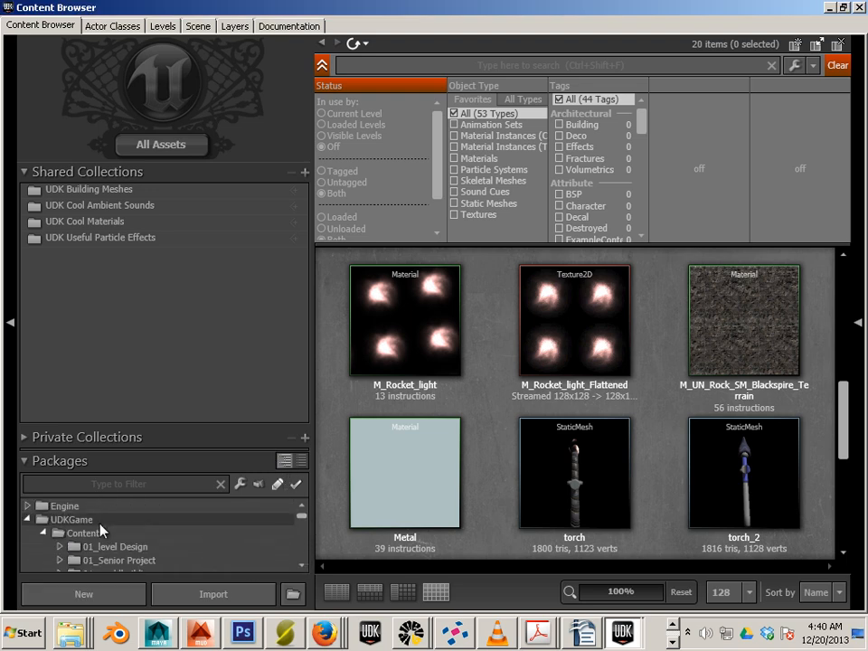
{"action": "double_click", "coordinate": [33, 522]}
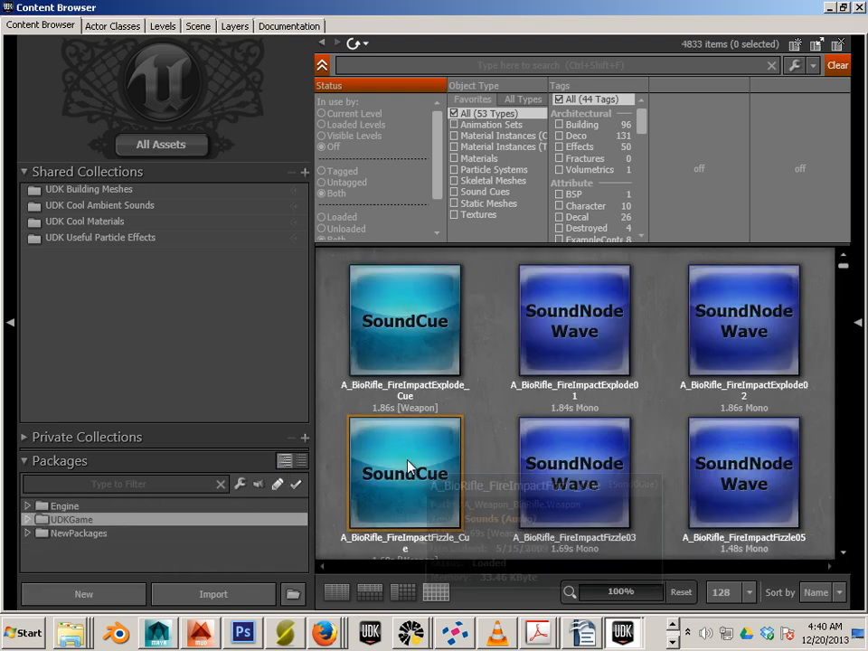
{"action": "scroll", "coordinate": [493, 475], "scroll_direction": "down", "scroll_amount": 10}
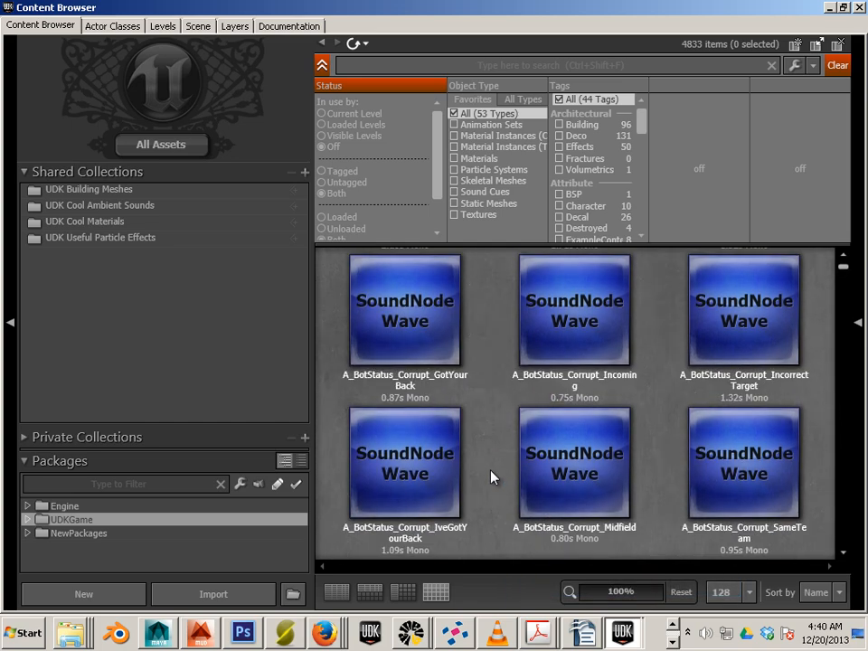
{"action": "left_click", "coordinate": [471, 159]}
- Browse the UDKGame materials for the M_Rocket_light material with a single glow
{"action": "scroll", "coordinate": [493, 363], "scroll_direction": "down", "scroll_amount": 5}
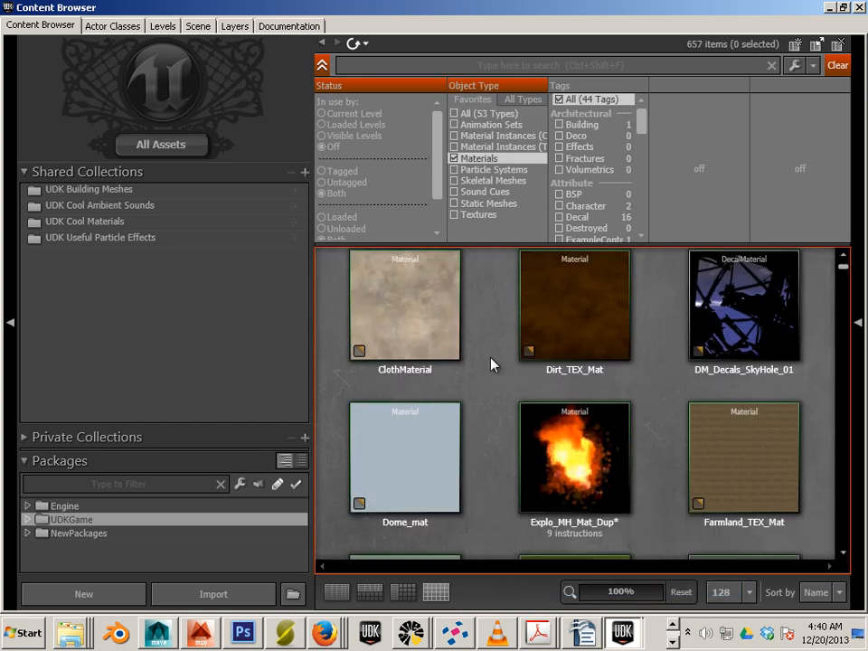
{"action": "scroll", "coordinate": [494, 362], "scroll_direction": "down", "scroll_amount": 2}
{"action": "scroll", "coordinate": [493, 359], "scroll_direction": "down", "scroll_amount": 10}
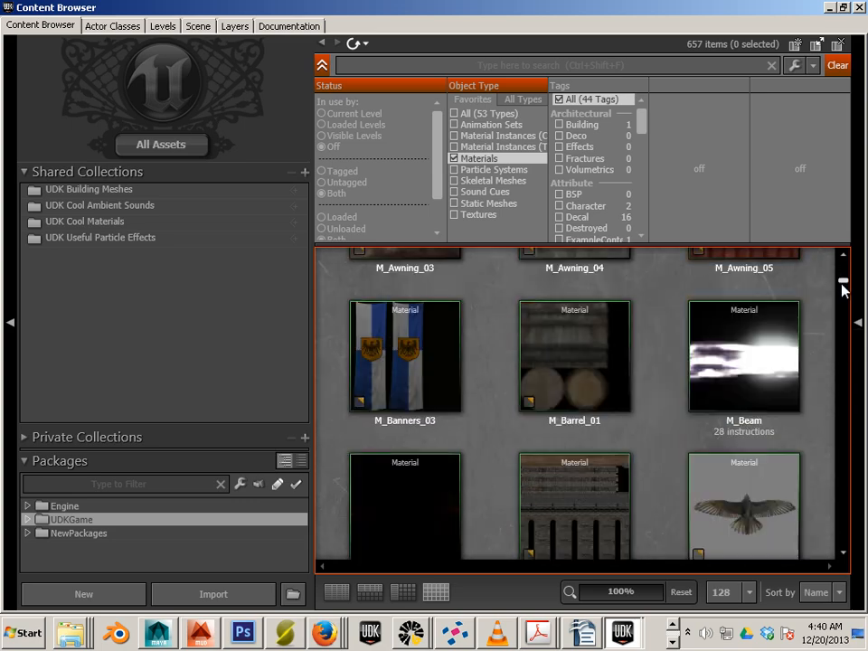
{"action": "scroll", "coordinate": [667, 393], "scroll_direction": "down", "scroll_amount": 5}
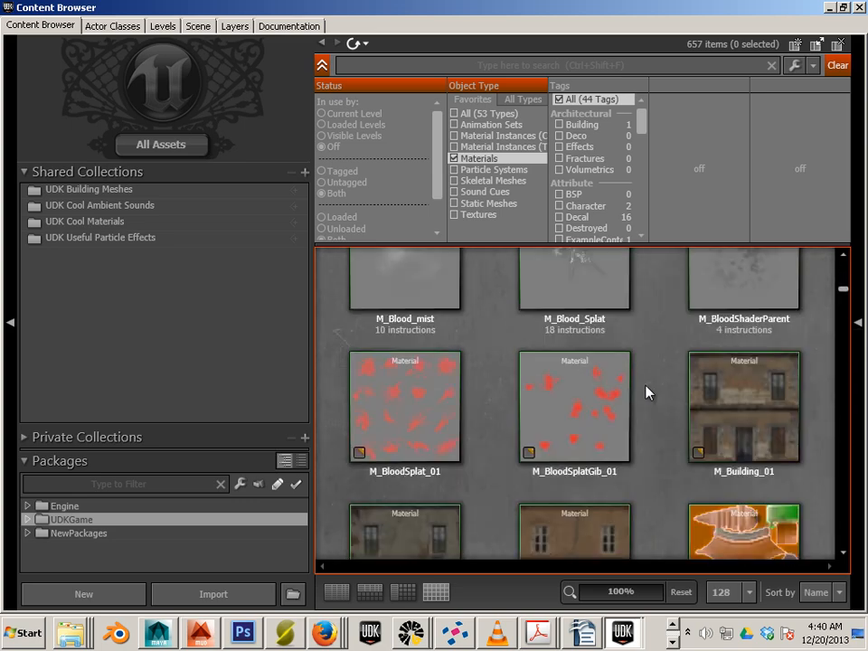
{"action": "scroll", "coordinate": [649, 392], "scroll_direction": "down", "scroll_amount": 8}
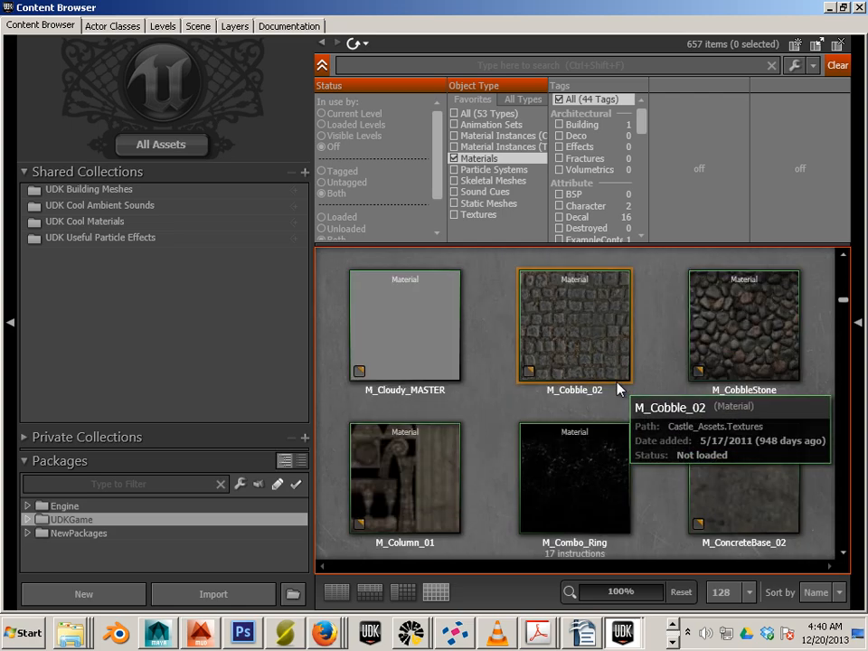
{"action": "scroll", "coordinate": [617, 388], "scroll_direction": "down", "scroll_amount": 10}
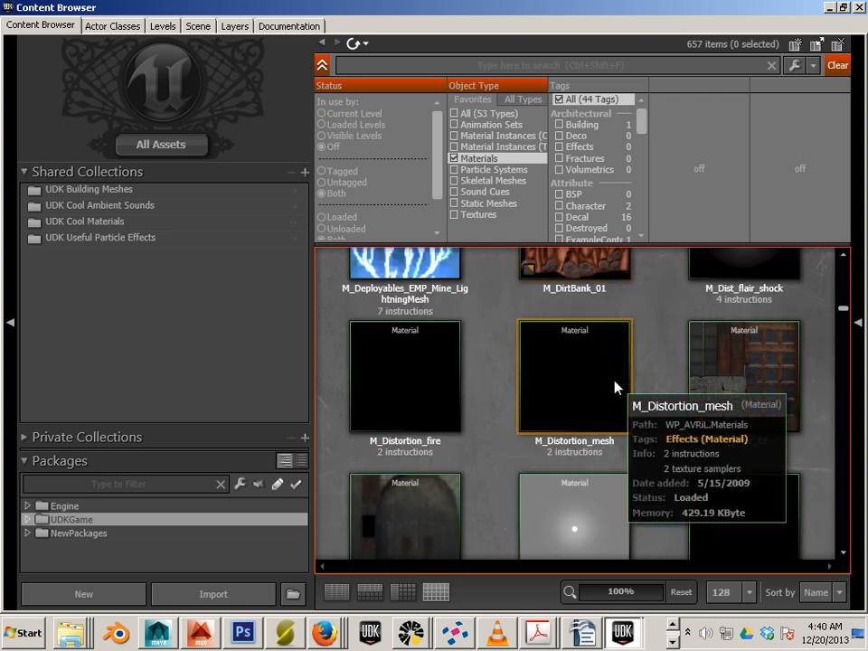
{"action": "scroll", "coordinate": [613, 388], "scroll_direction": "down", "scroll_amount": 10}
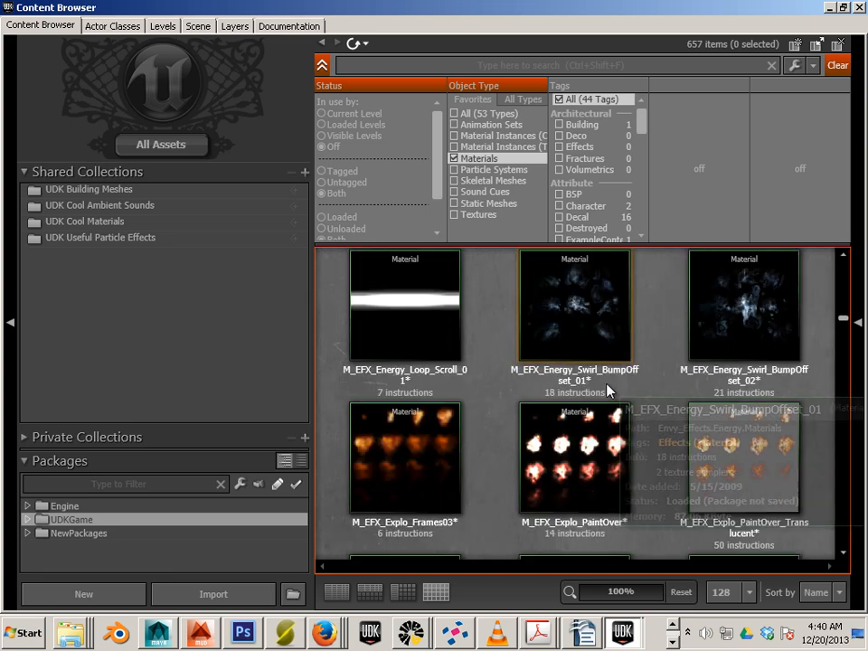
{"action": "scroll", "coordinate": [615, 392], "scroll_direction": "down", "scroll_amount": 10}
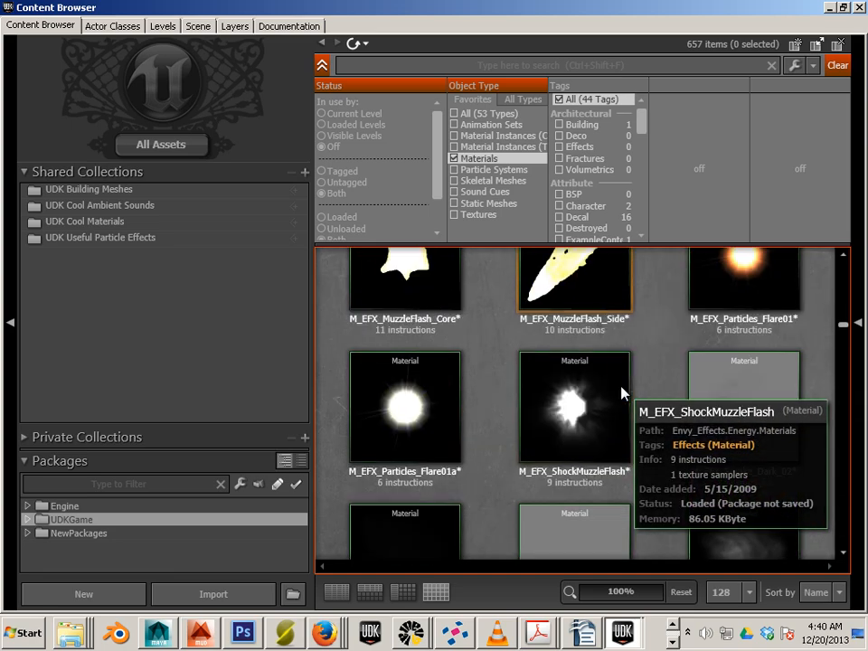
{"action": "scroll", "coordinate": [622, 392], "scroll_direction": "down", "scroll_amount": 10}
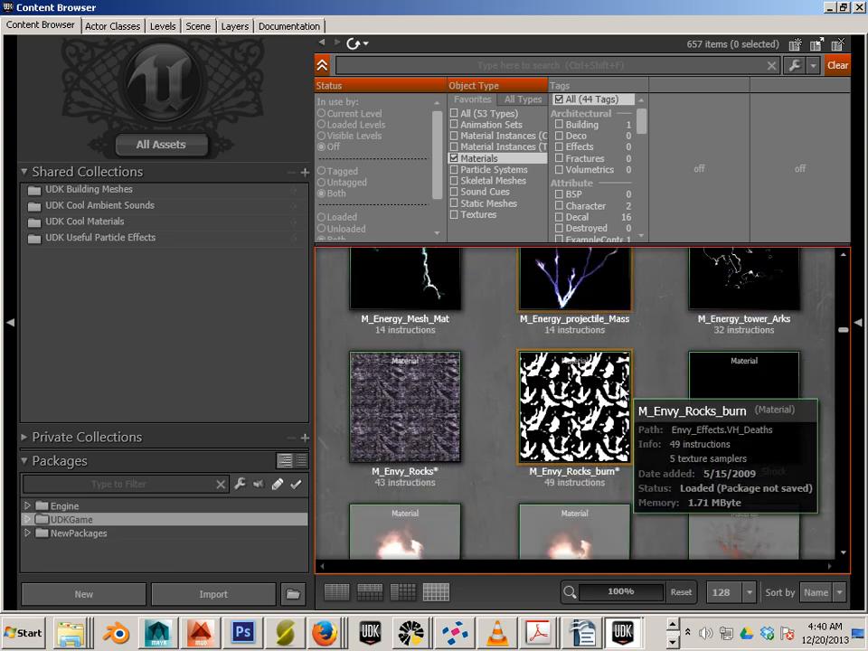
{"action": "scroll", "coordinate": [622, 391], "scroll_direction": "down", "scroll_amount": 10}
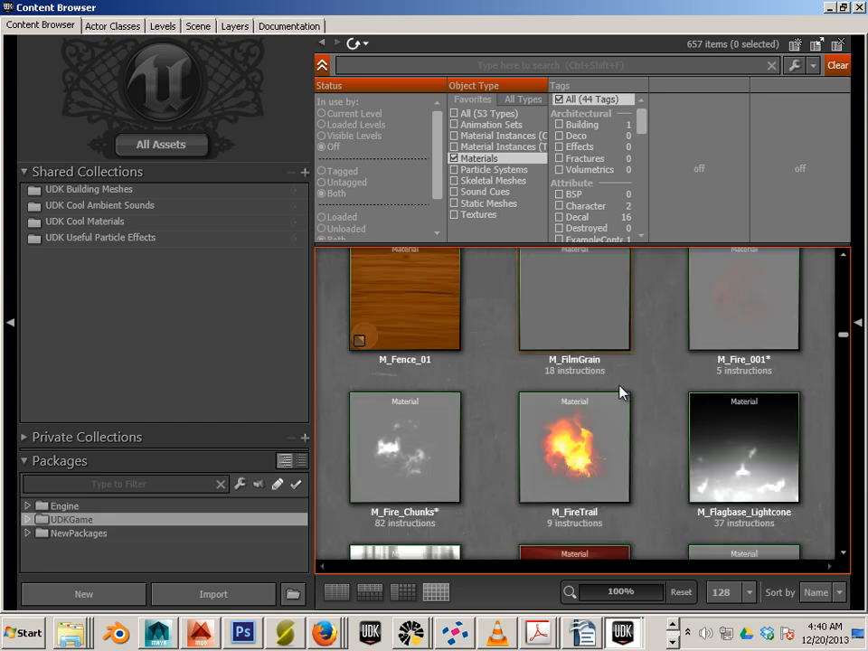
{"action": "scroll", "coordinate": [620, 391], "scroll_direction": "down", "scroll_amount": 10}
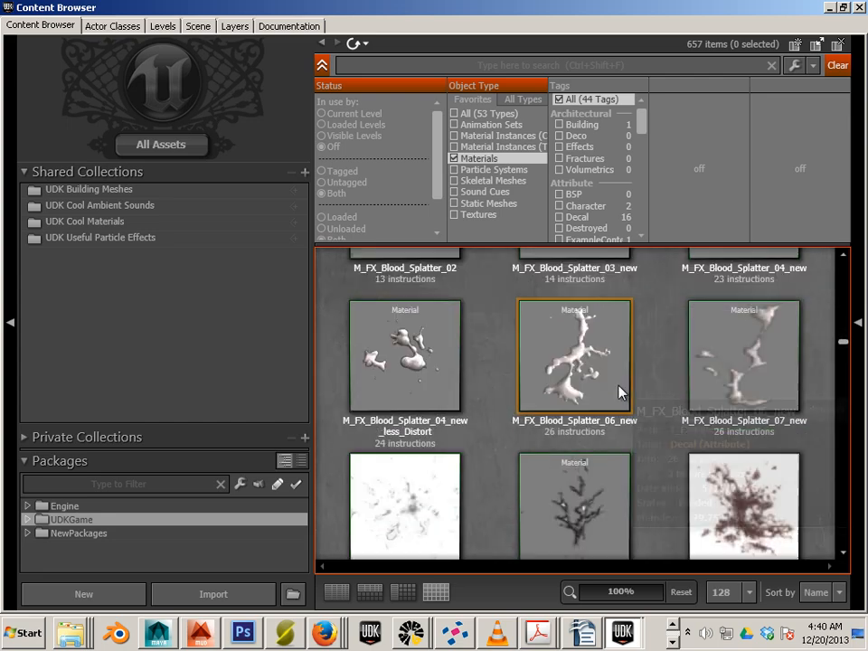
{"action": "scroll", "coordinate": [622, 392], "scroll_direction": "down", "scroll_amount": 10}
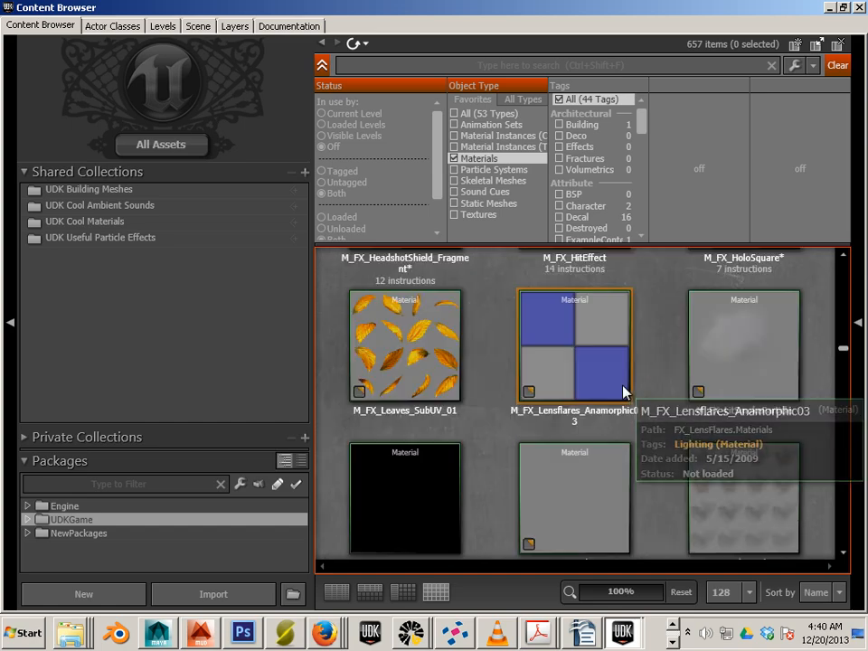
{"action": "scroll", "coordinate": [624, 392], "scroll_direction": "down", "scroll_amount": 10}
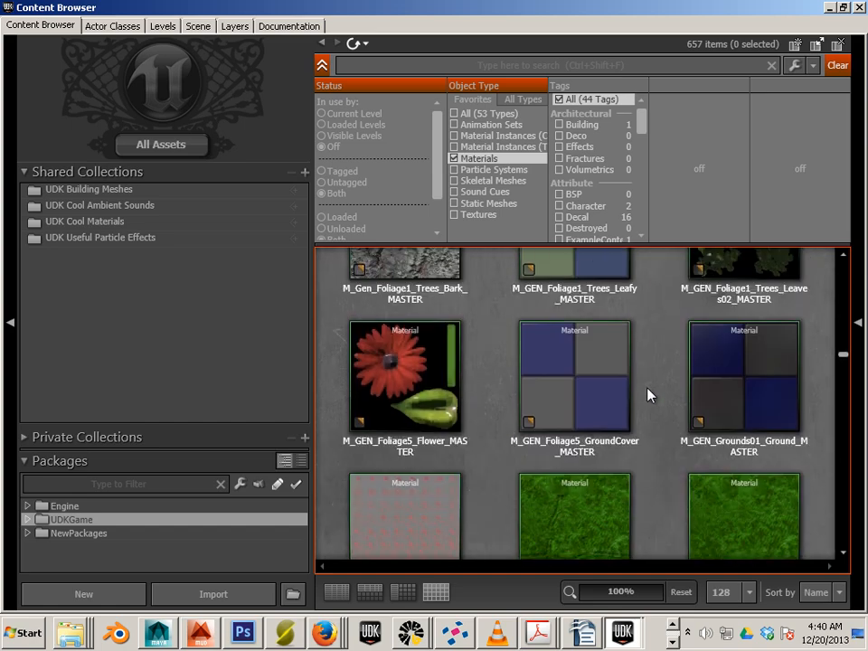
{"action": "scroll", "coordinate": [647, 395], "scroll_direction": "down", "scroll_amount": 10}
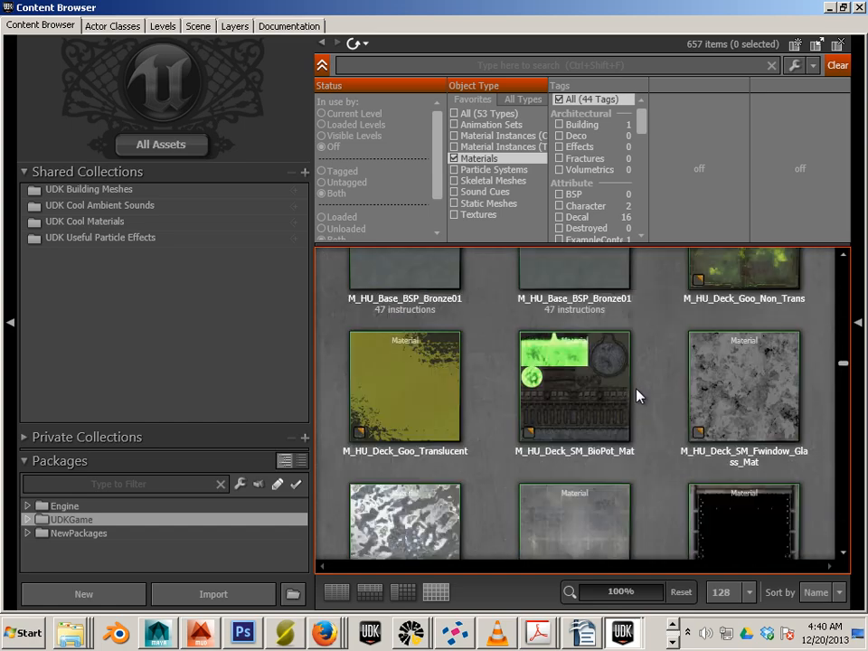
{"action": "scroll", "coordinate": [637, 395], "scroll_direction": "down", "scroll_amount": 10}
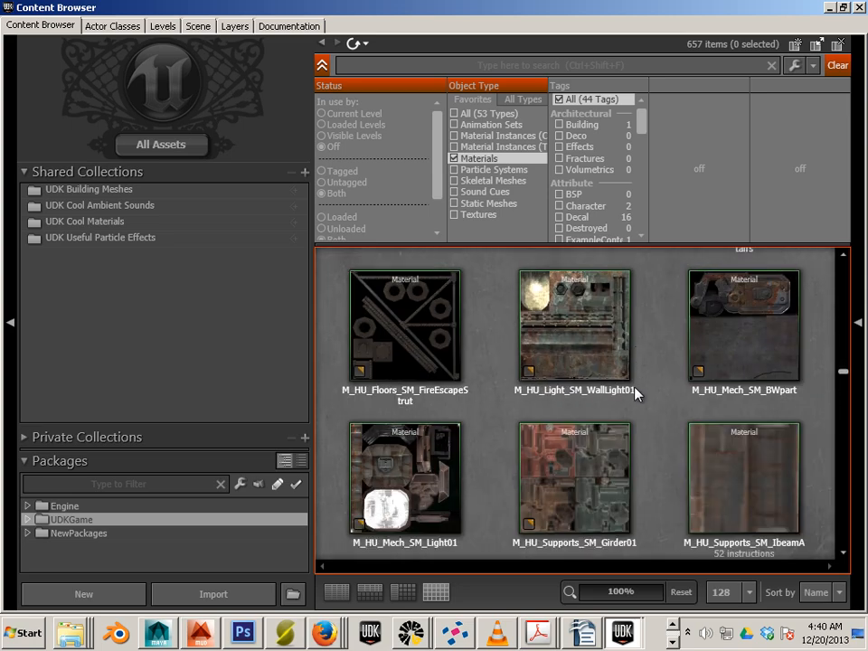
{"action": "scroll", "coordinate": [634, 391], "scroll_direction": "down", "scroll_amount": 10}
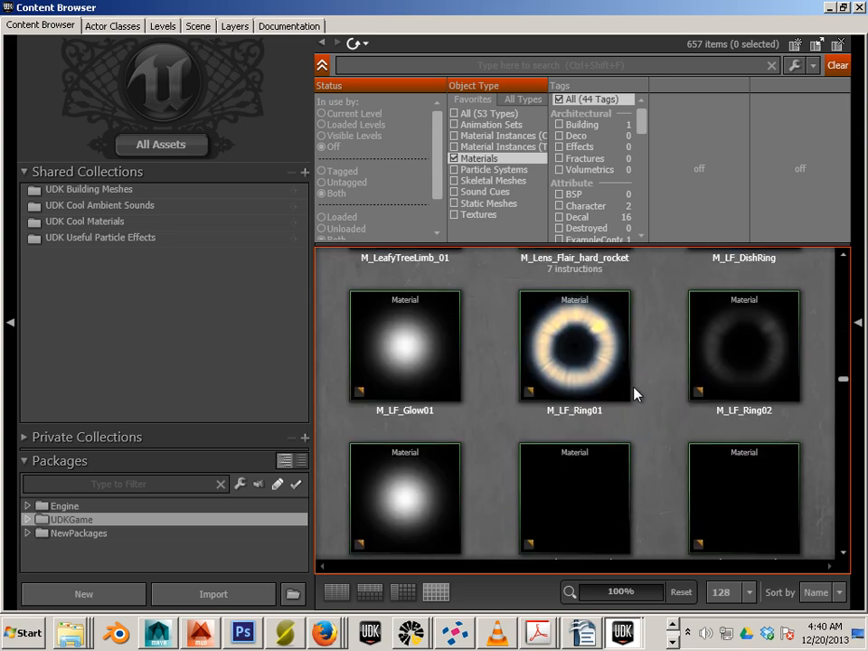
{"action": "scroll", "coordinate": [635, 391], "scroll_direction": "down", "scroll_amount": 10}
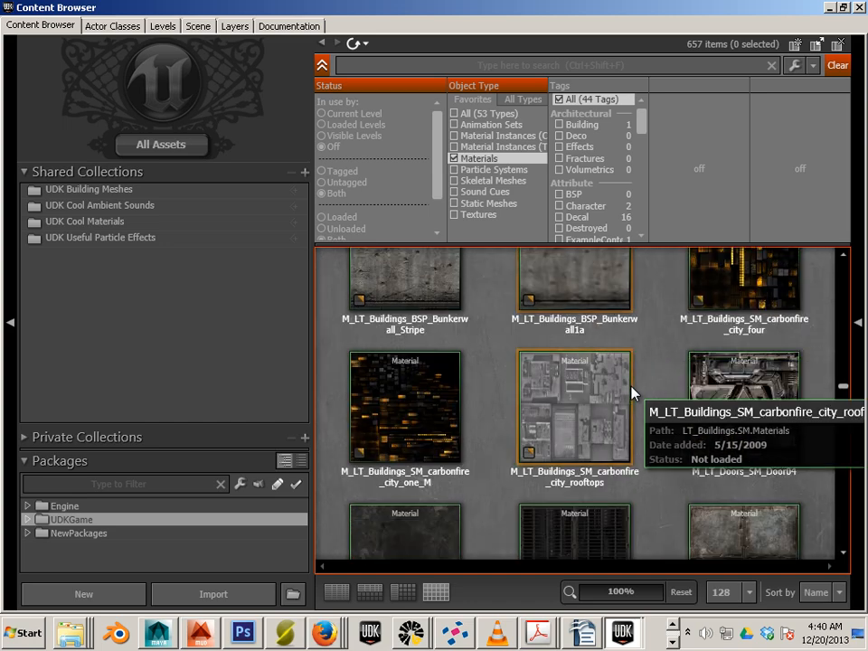
{"action": "scroll", "coordinate": [631, 392], "scroll_direction": "down", "scroll_amount": 10}
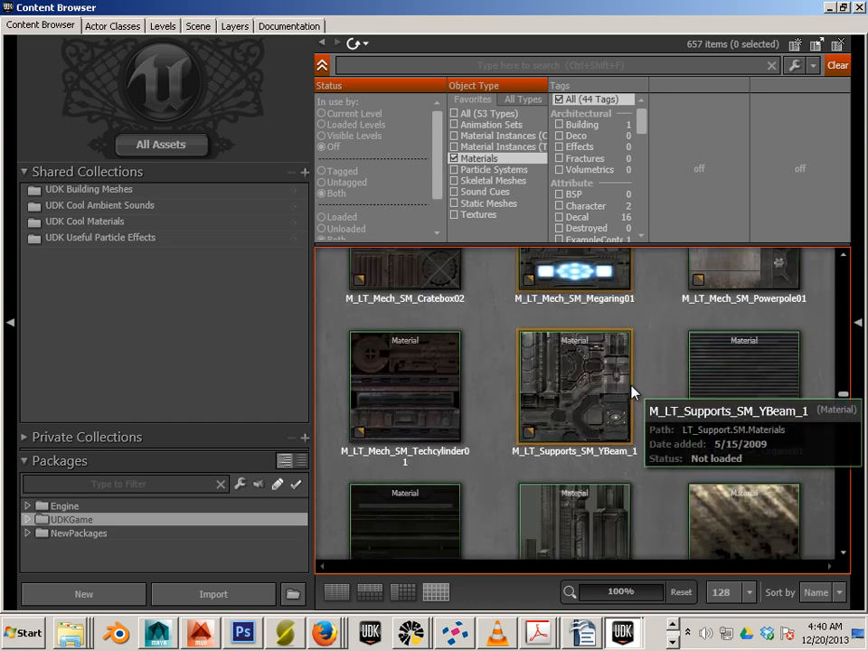
{"action": "scroll", "coordinate": [631, 391], "scroll_direction": "down", "scroll_amount": 10}
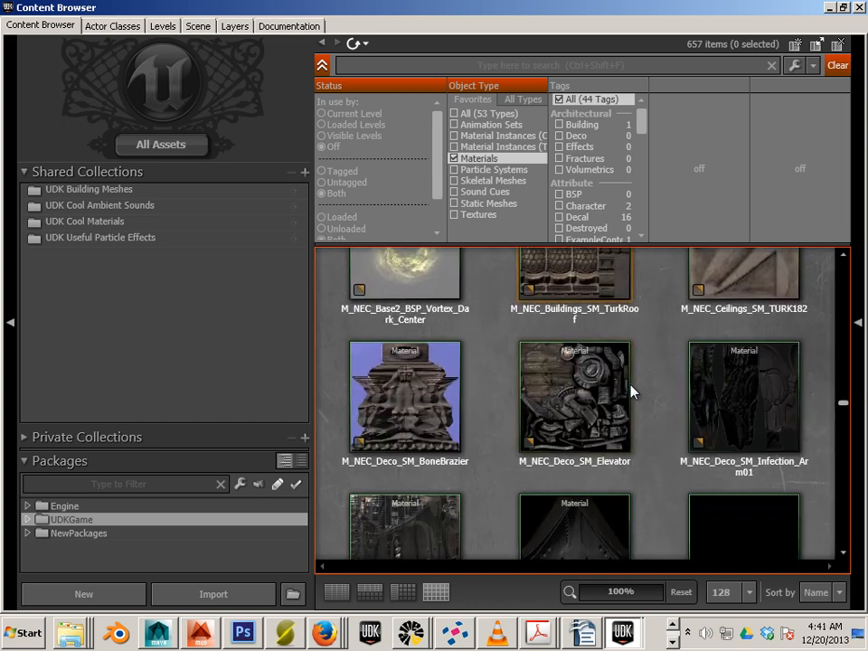
{"action": "scroll", "coordinate": [631, 389], "scroll_direction": "down", "scroll_amount": 10}
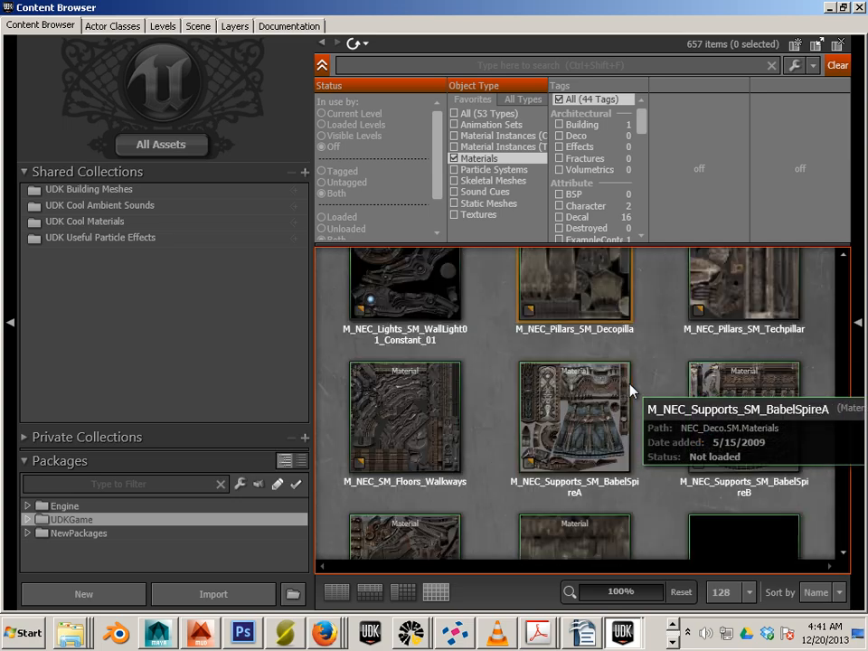
{"action": "scroll", "coordinate": [631, 388], "scroll_direction": "down", "scroll_amount": 10}
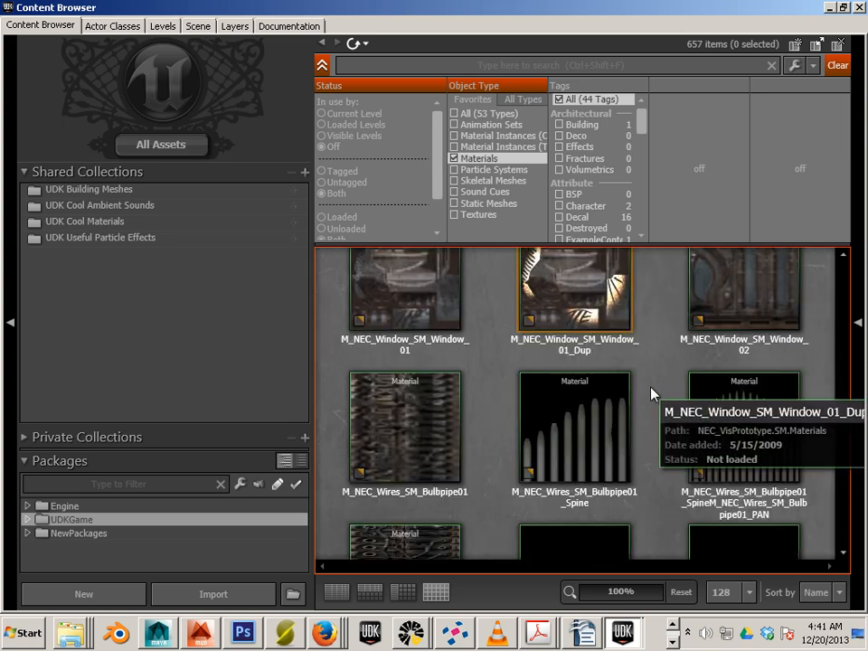
{"action": "scroll", "coordinate": [651, 393], "scroll_direction": "down", "scroll_amount": 10}
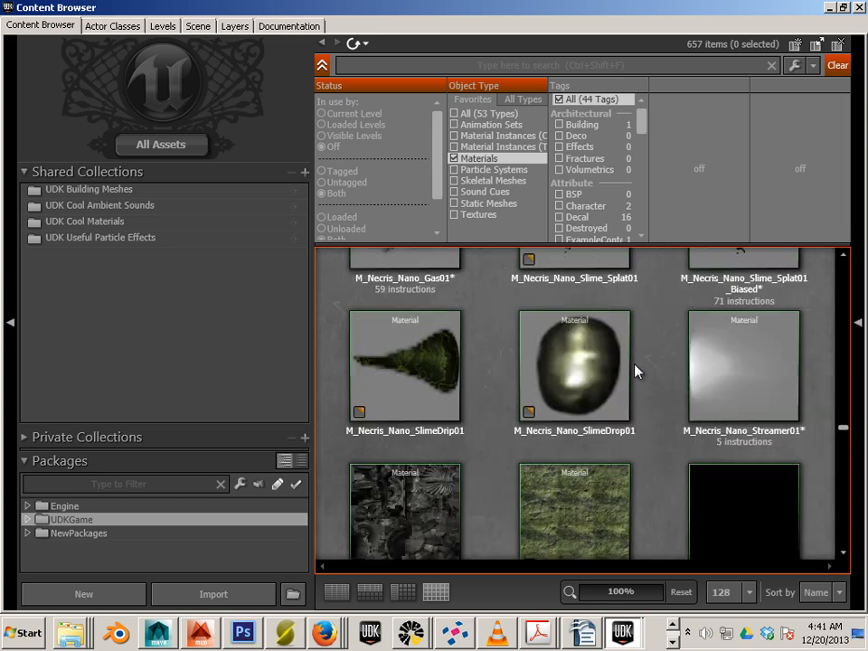
{"action": "scroll", "coordinate": [636, 369], "scroll_direction": "down", "scroll_amount": 10}
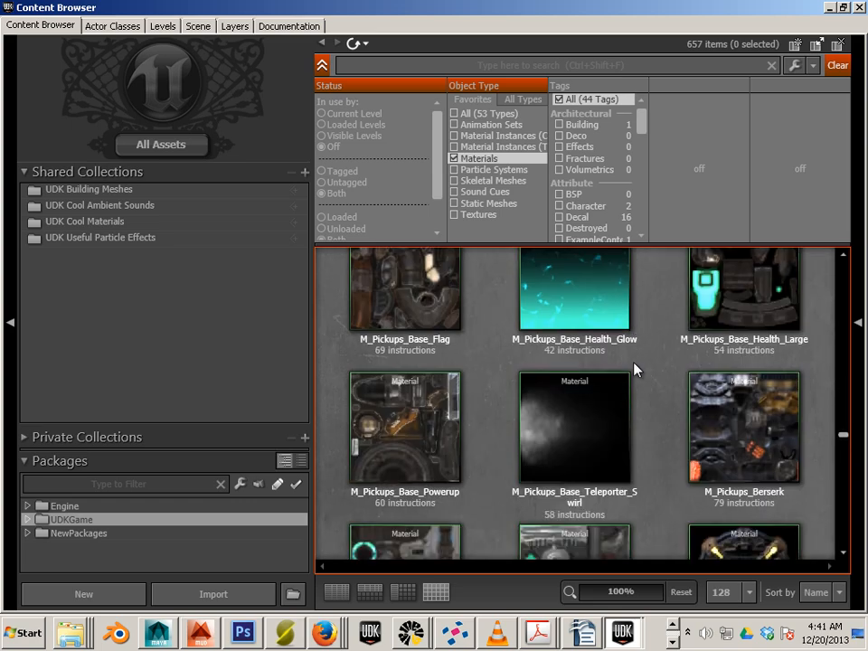
{"action": "scroll", "coordinate": [637, 369], "scroll_direction": "down", "scroll_amount": 10}
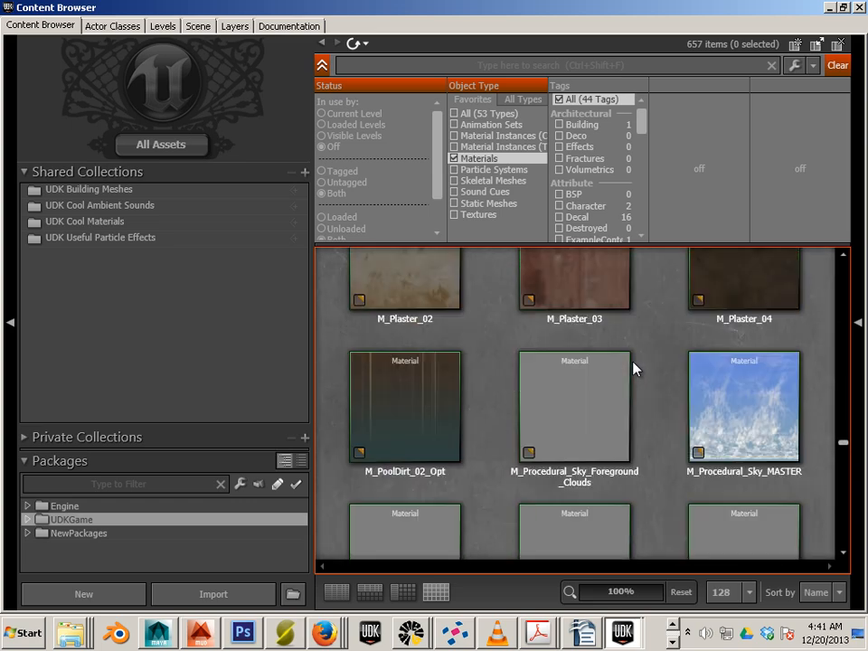
{"action": "scroll", "coordinate": [633, 368], "scroll_direction": "down", "scroll_amount": 10}
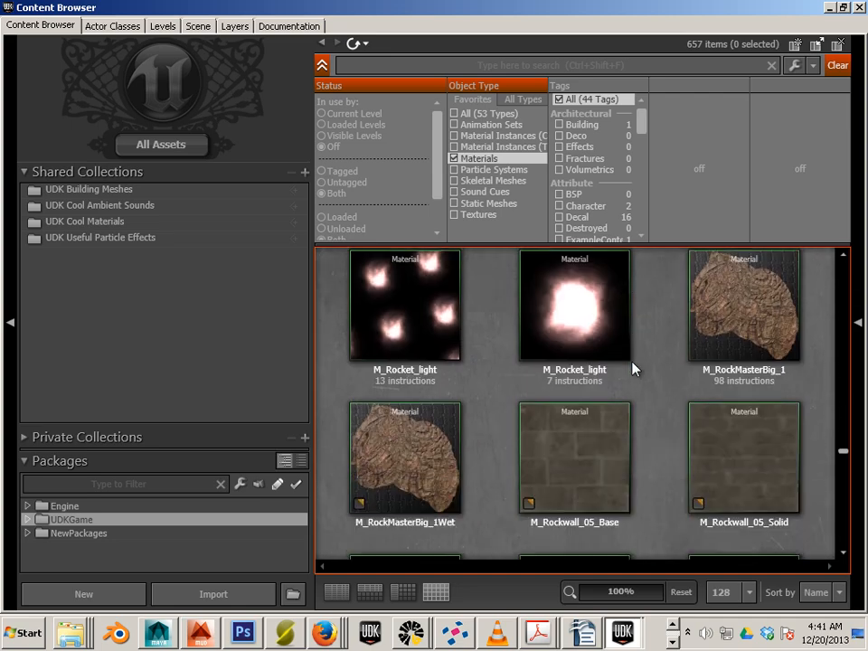
- Copy the single-glow M_Rocket_light material into the Materials group of the personal package under the name M_Rocket_light_vid
{"action": "left_click", "coordinate": [587, 355]}
{"action": "right_click", "coordinate": [570, 320]}
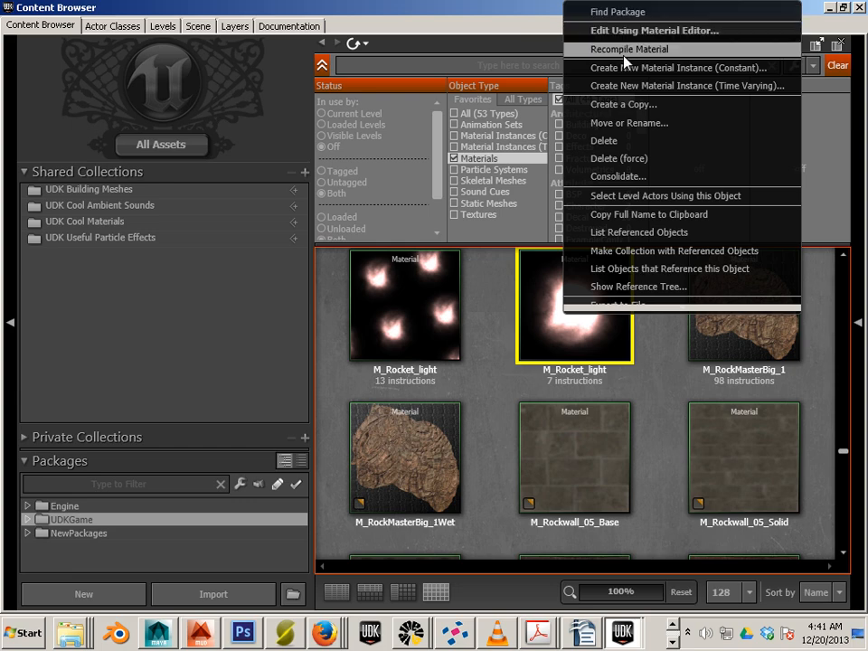
{"action": "left_click", "coordinate": [624, 104]}
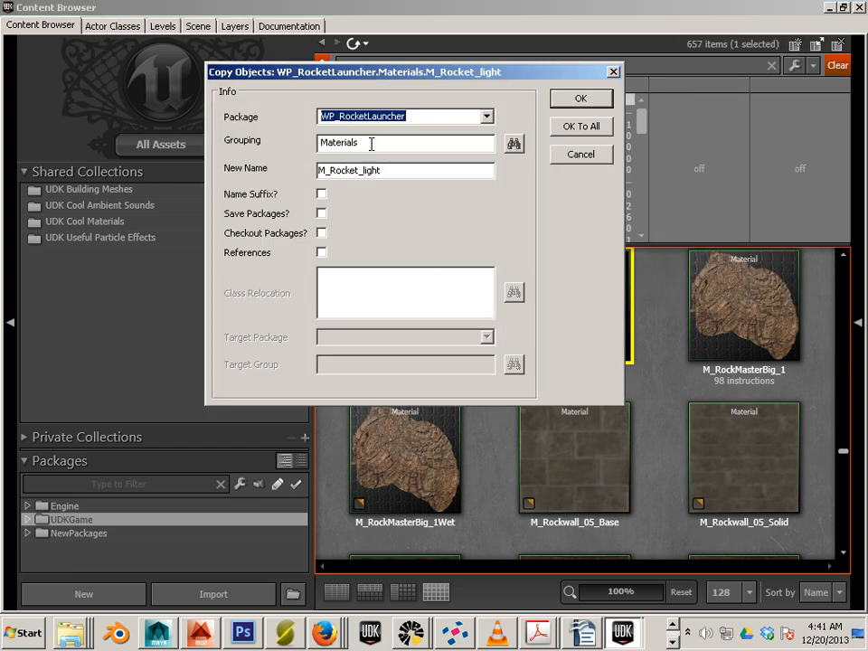
{"action": "left_click", "coordinate": [460, 119]}
{"action": "scroll", "coordinate": [451, 233], "scroll_direction": "up", "scroll_amount": 5}
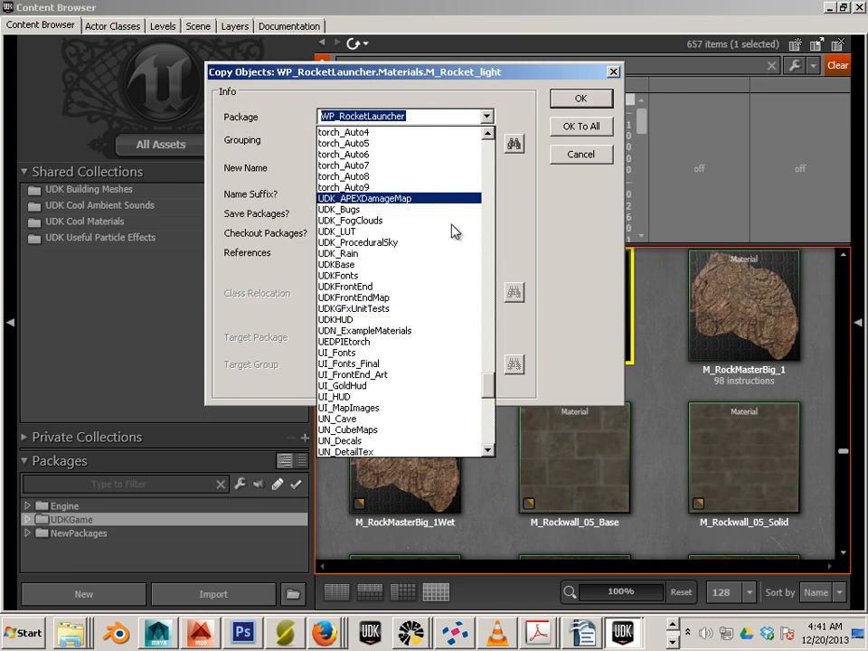
{"action": "left_click_drag", "start_coordinate": [495, 391], "coordinate": [490, 135]}
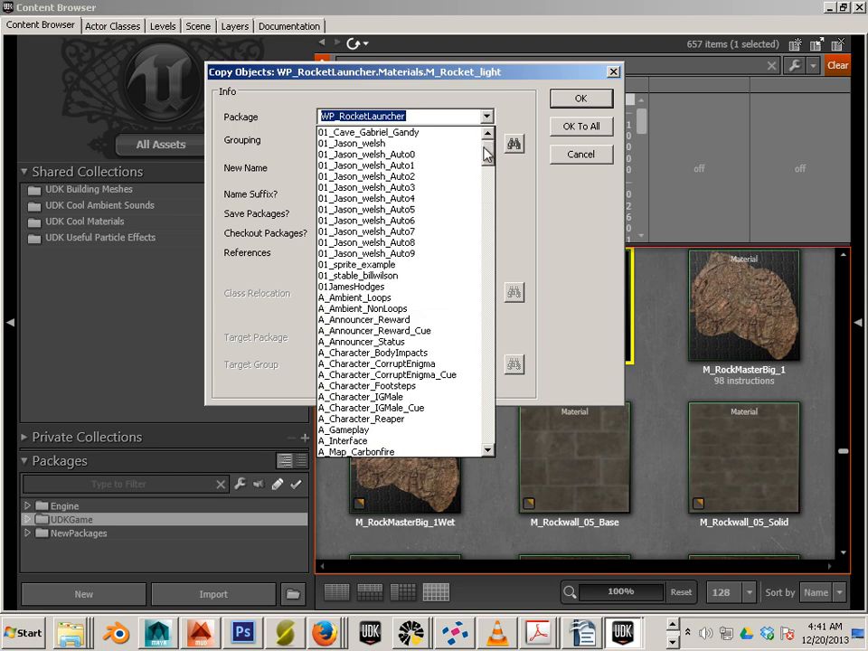
{"action": "left_click", "coordinate": [366, 142]}
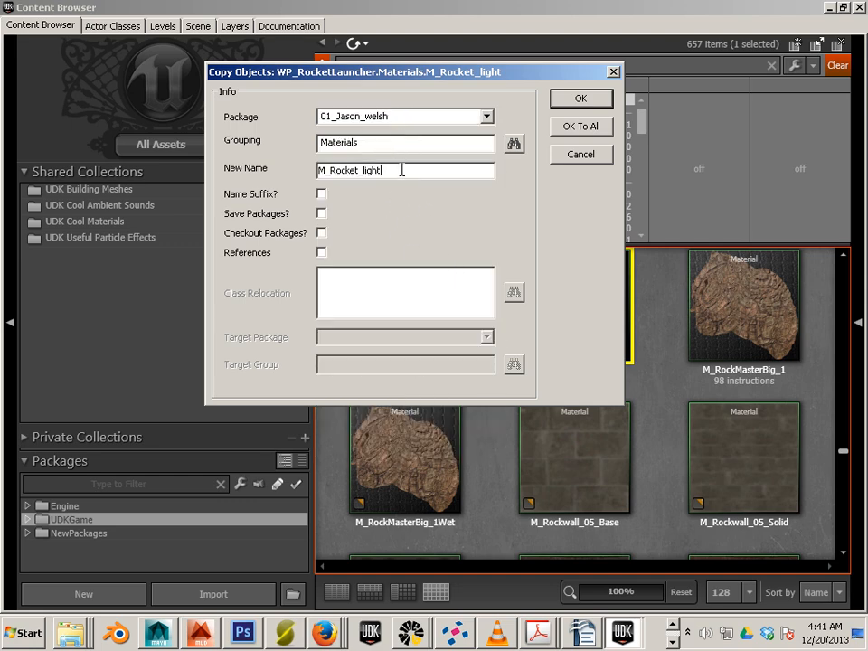
{"action": "type", "text": "_vid"}
{"action": "left_click", "coordinate": [579, 99]}
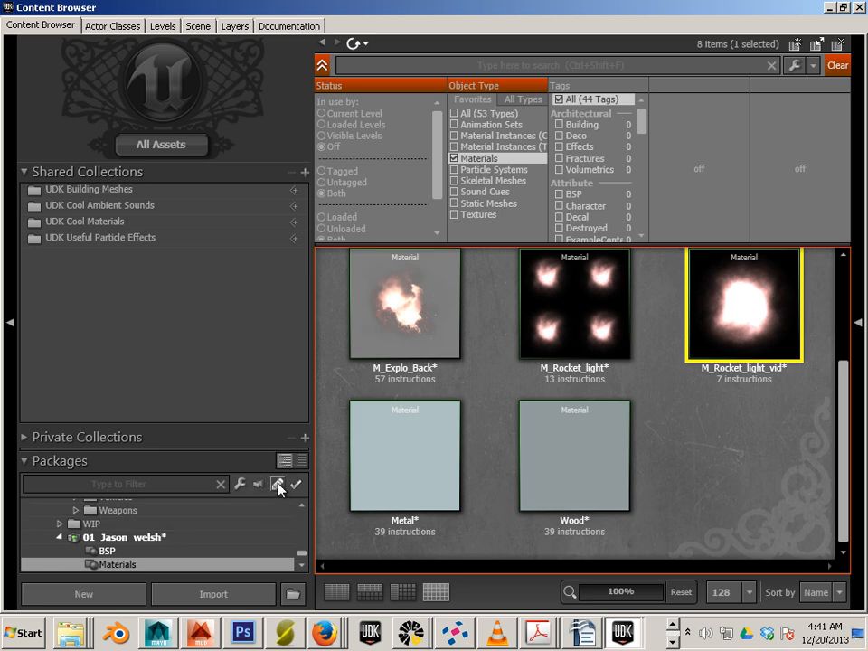
{"action": "left_click", "coordinate": [299, 463]}
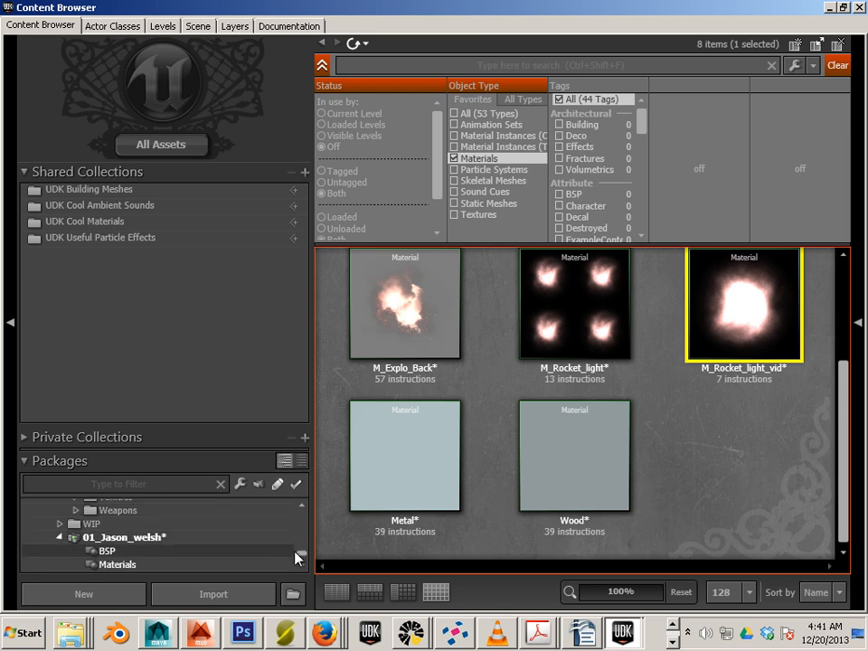
- Copy the Explo_MH_Mat_Dup material from UDKGame into the personal package's Materials group under the name Explo_MH_Mat_Dup_vid
{"action": "left_click_drag", "start_coordinate": [296, 551], "coordinate": [302, 504]}
{"action": "left_click", "coordinate": [134, 520]}
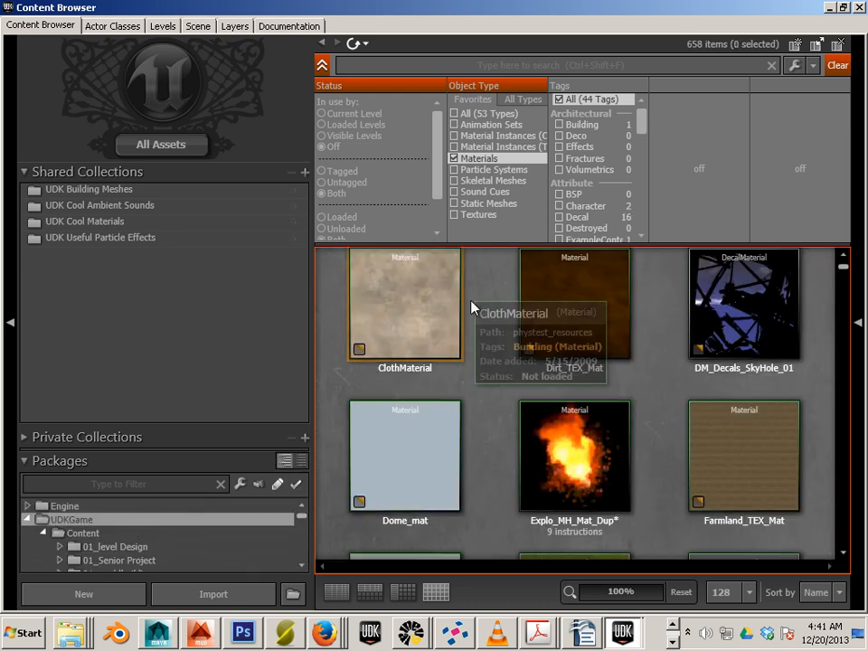
{"action": "left_click", "coordinate": [551, 495]}
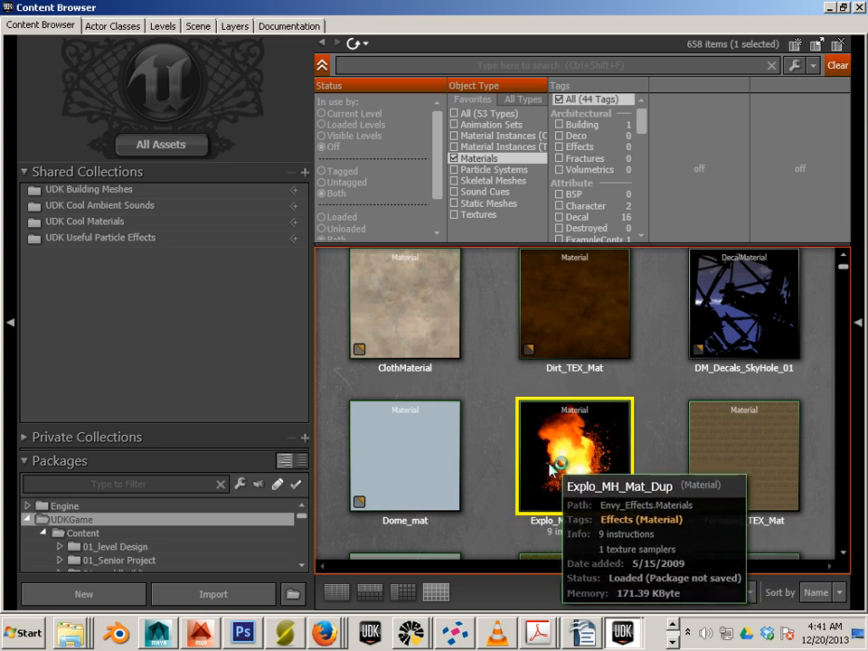
{"action": "right_click", "coordinate": [570, 471]}
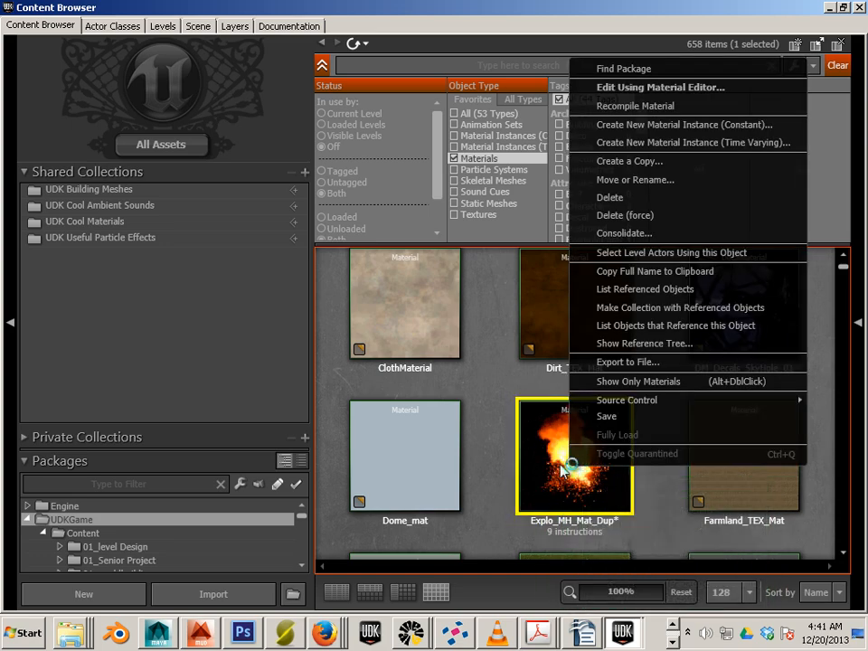
{"action": "left_click", "coordinate": [658, 164]}
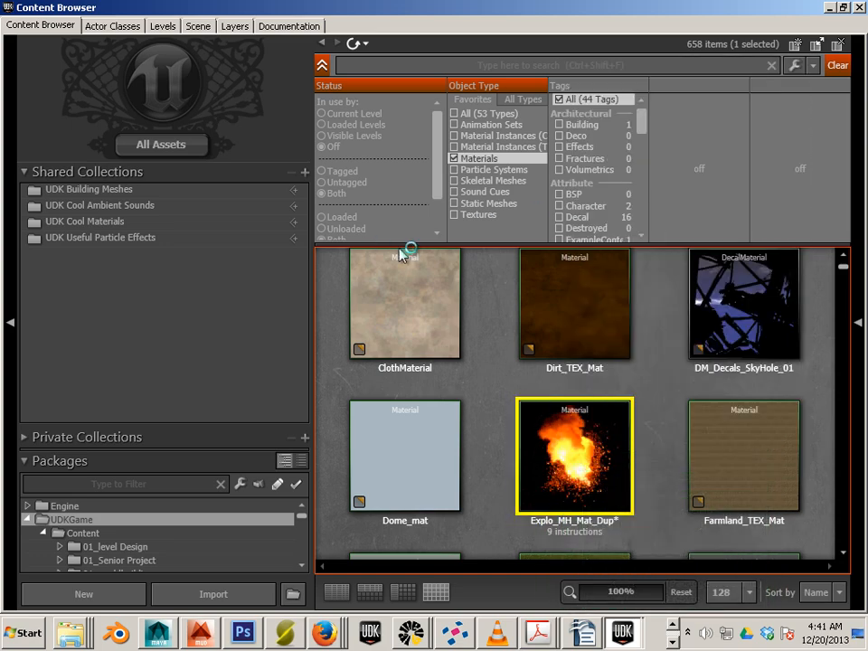
{"action": "left_click", "coordinate": [486, 116]}
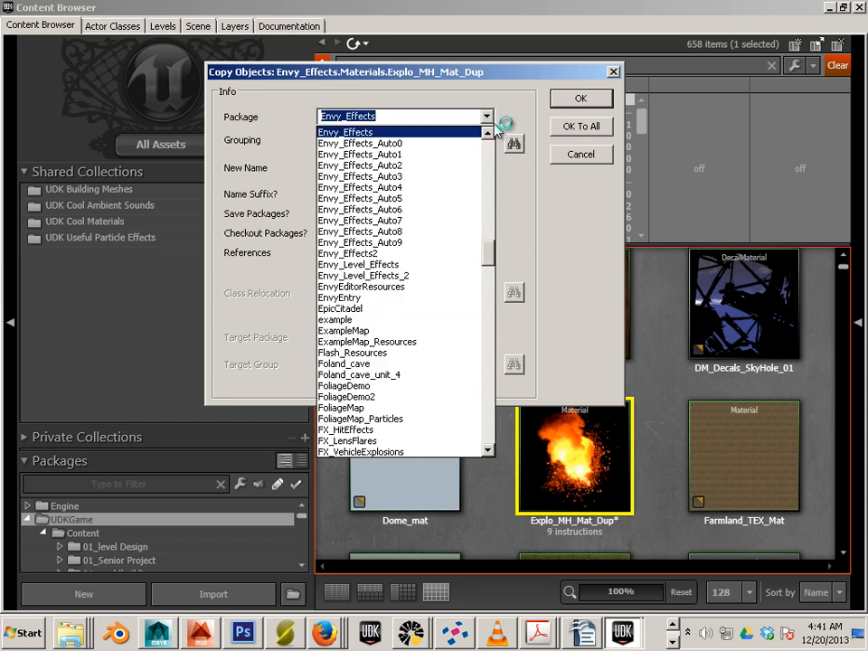
{"action": "left_click_drag", "start_coordinate": [497, 257], "coordinate": [489, 135]}
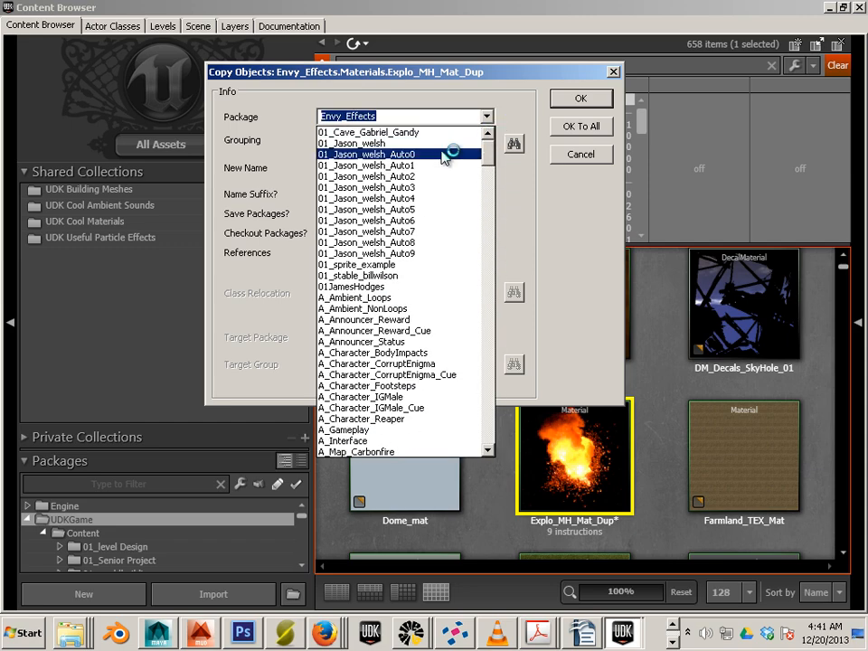
{"action": "left_click", "coordinate": [449, 143]}
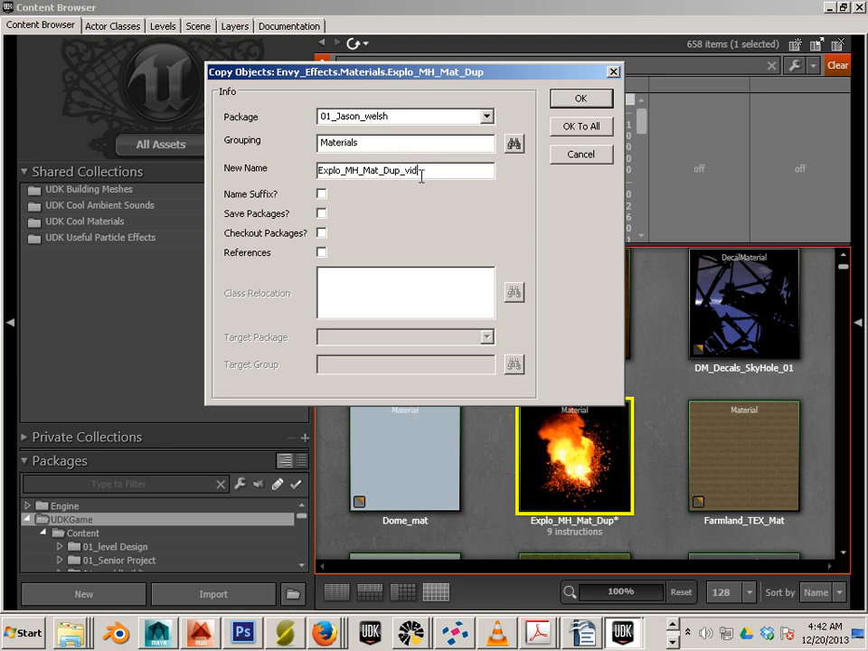
{"action": "left_click", "coordinate": [588, 99]}
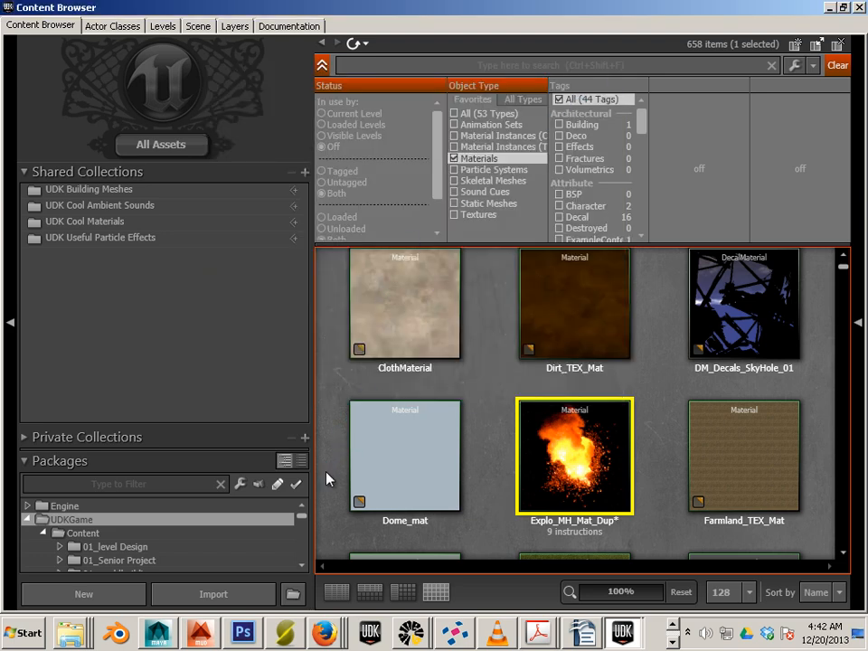
- Check the personal package for the copied explosion and rocket light materials, and save the package
{"action": "left_click", "coordinate": [180, 527]}
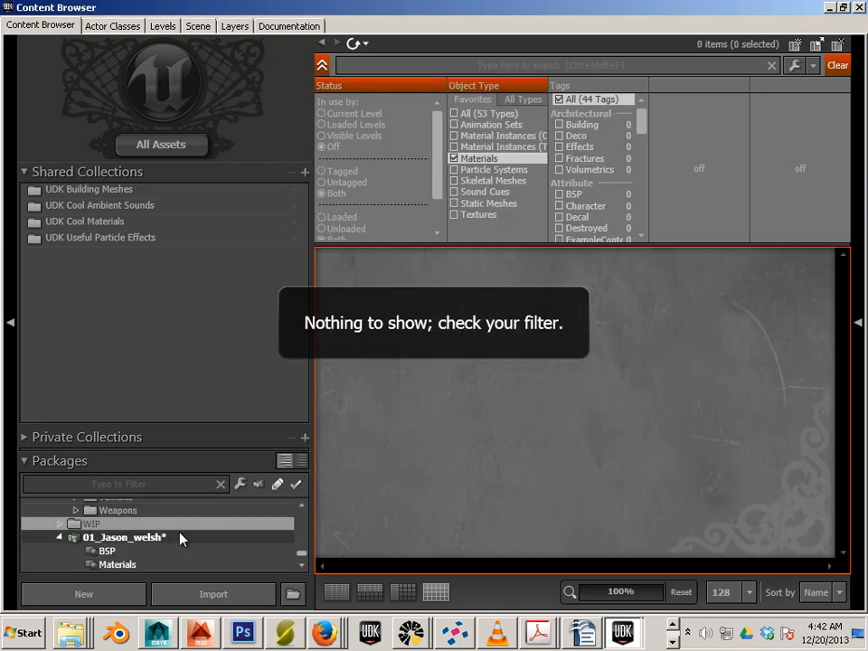
{"action": "left_click", "coordinate": [181, 537]}
{"action": "left_click", "coordinate": [398, 303]}
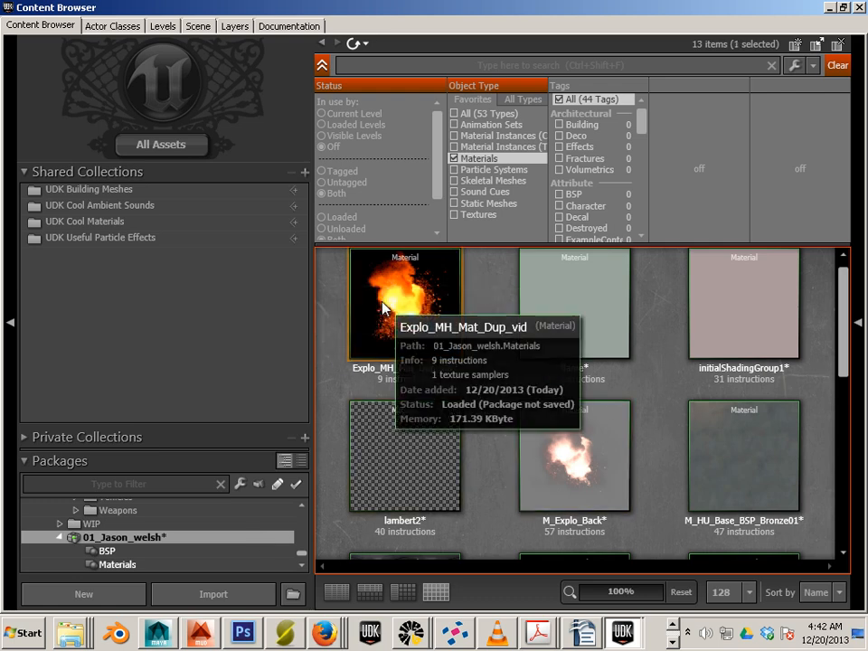
{"action": "left_click_drag", "start_coordinate": [848, 371], "coordinate": [855, 467]}
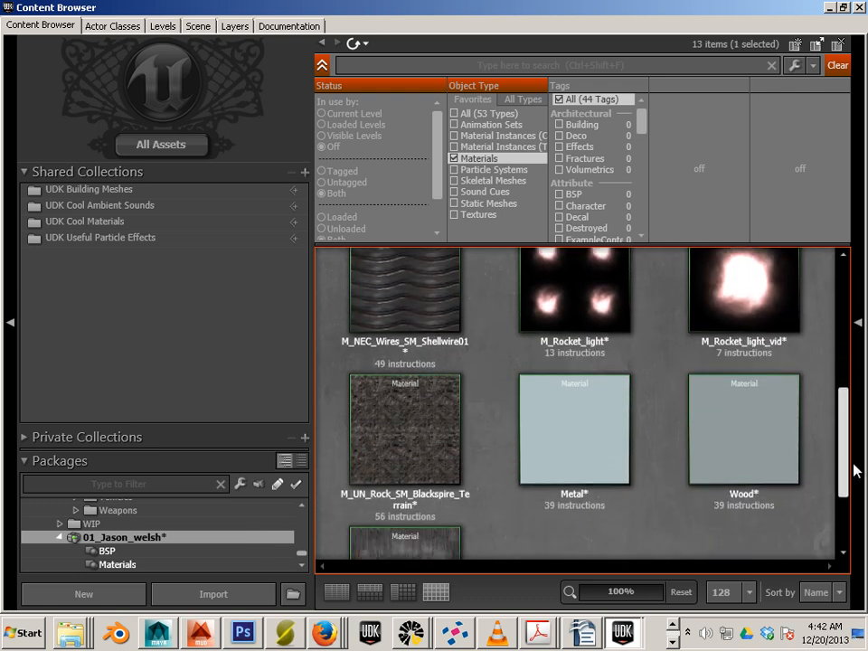
{"action": "left_click", "coordinate": [723, 297]}
{"action": "scroll", "coordinate": [542, 452], "scroll_direction": "up", "scroll_amount": 2}
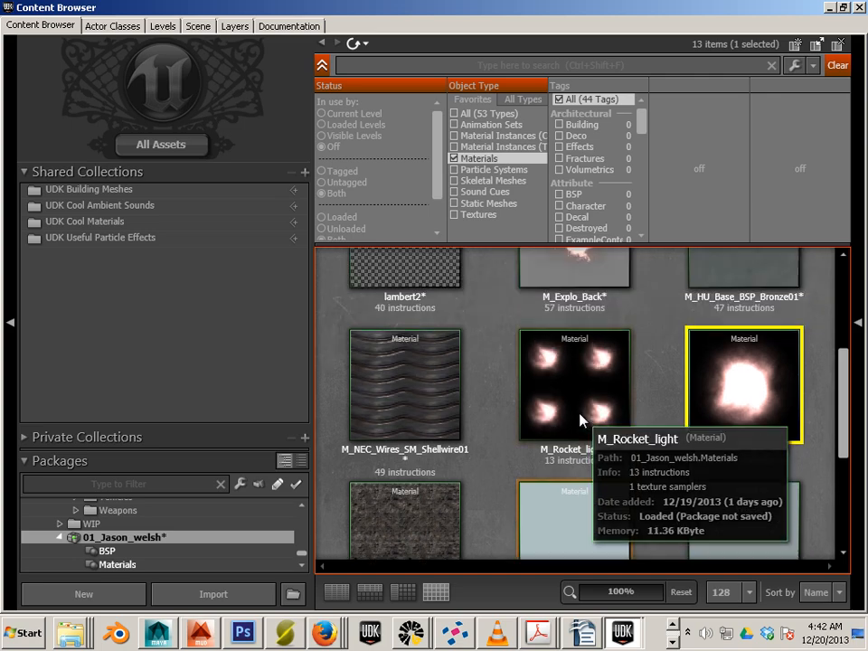
{"action": "right_click", "coordinate": [161, 537]}
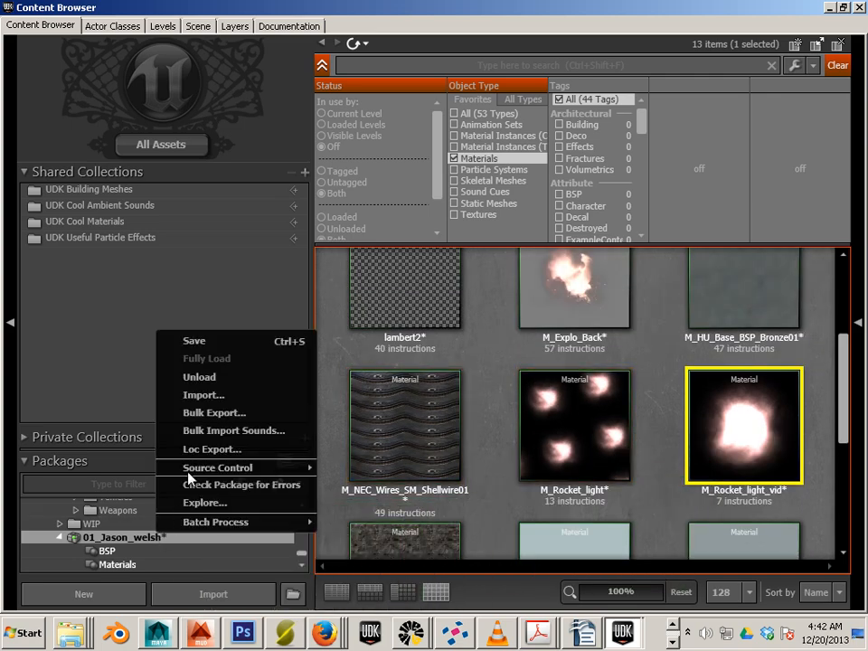
{"action": "left_click", "coordinate": [194, 340]}
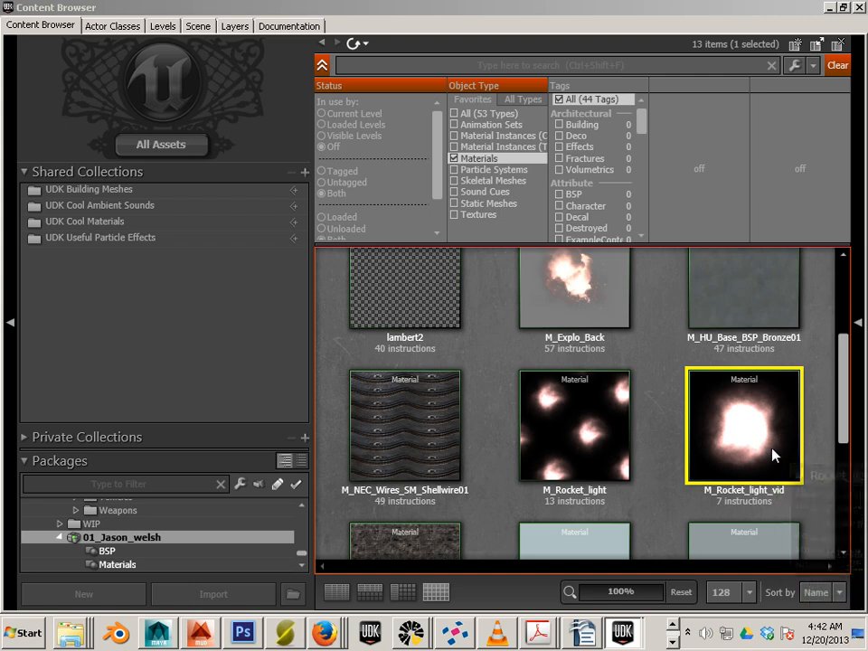
- Open the M_Rocket_light_vid material in a maximized Material Editor
{"action": "double_click", "coordinate": [750, 447]}
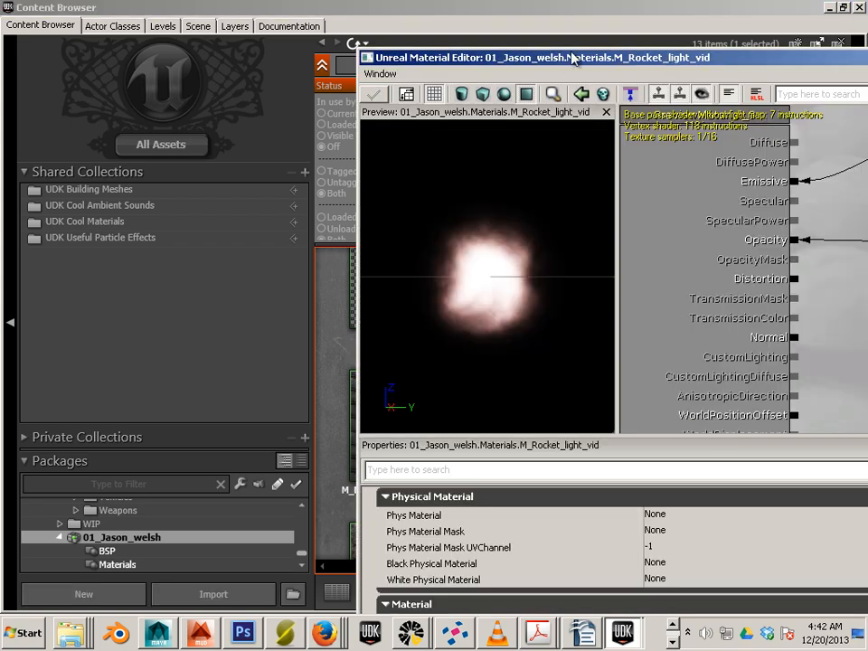
{"action": "double_click", "coordinate": [573, 58]}
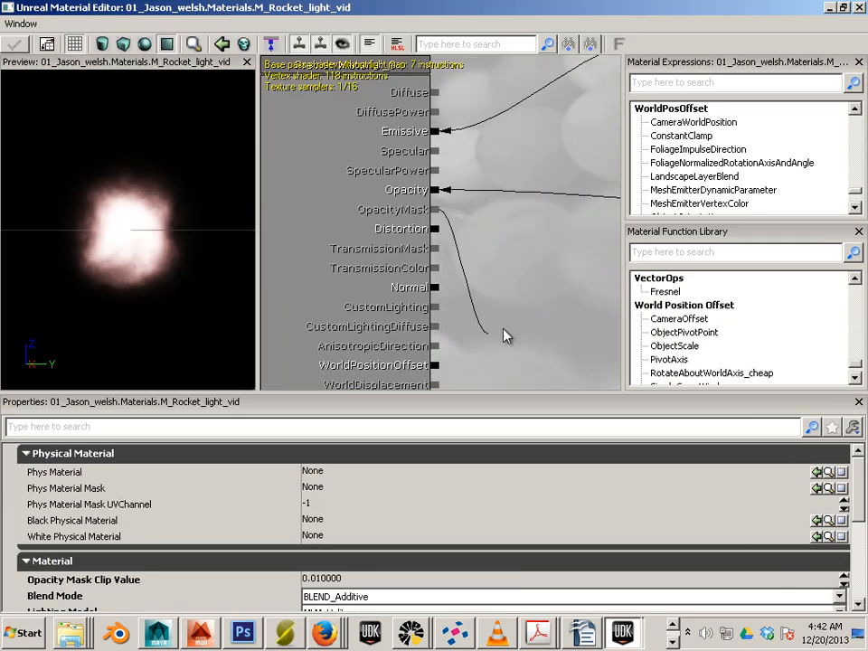
{"action": "scroll", "coordinate": [544, 307], "scroll_direction": "down", "scroll_amount": 2}
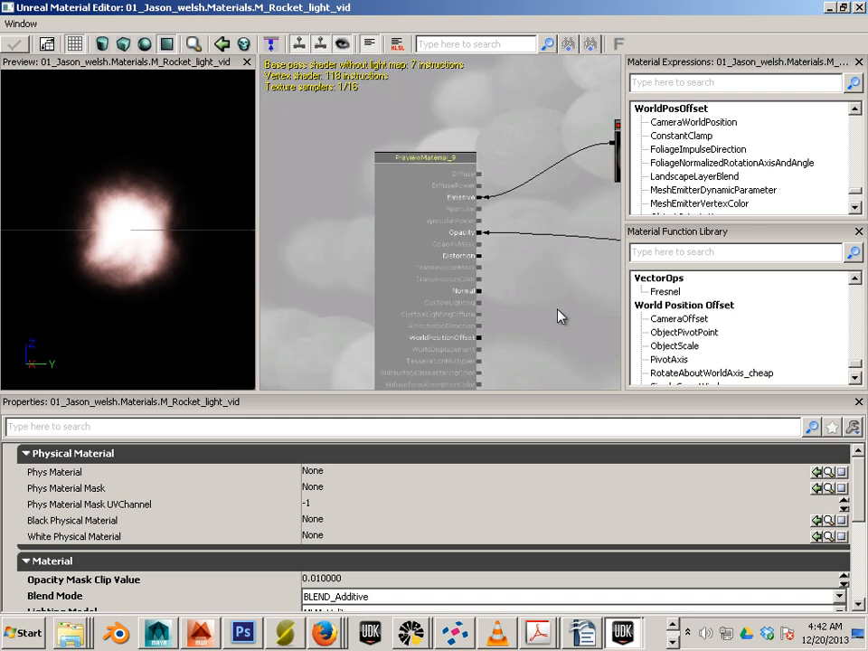
{"action": "left_click_drag", "start_coordinate": [558, 310], "coordinate": [186, 349]}
{"action": "left_click_drag", "start_coordinate": [550, 222], "coordinate": [326, 248]}
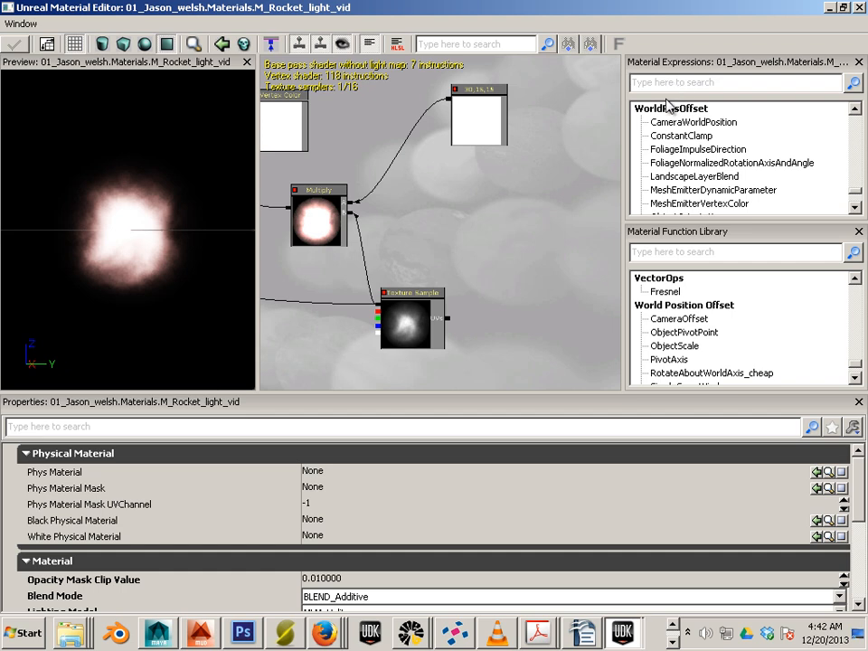
- Add a TextureCoordinate node to the material graph and connect it to the Texture Sample's UVs input
{"action": "type", "text": "text"}
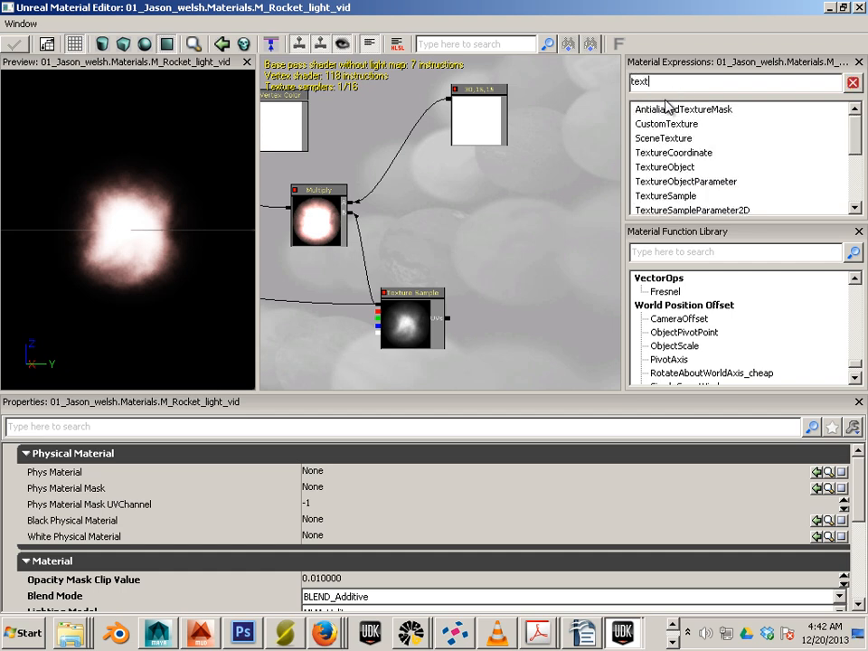
{"action": "left_click", "coordinate": [706, 152]}
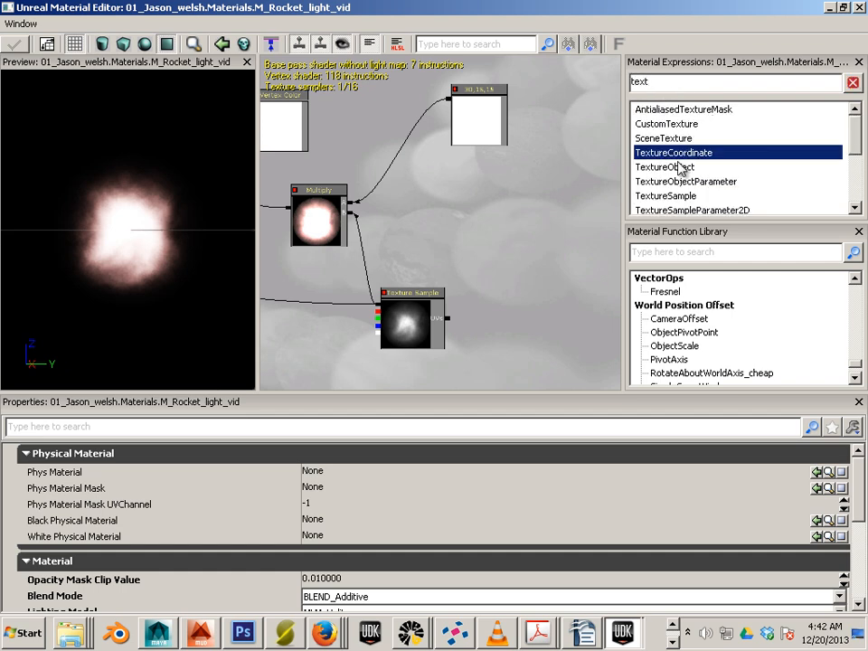
{"action": "left_click_drag", "start_coordinate": [561, 195], "coordinate": [562, 194]}
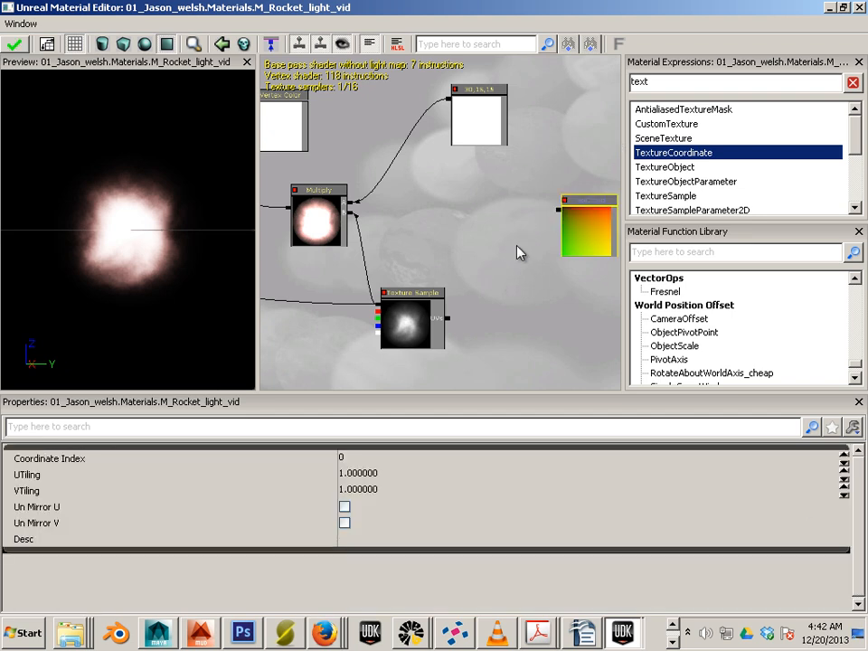
{"action": "left_click_drag", "start_coordinate": [518, 247], "coordinate": [501, 255]}
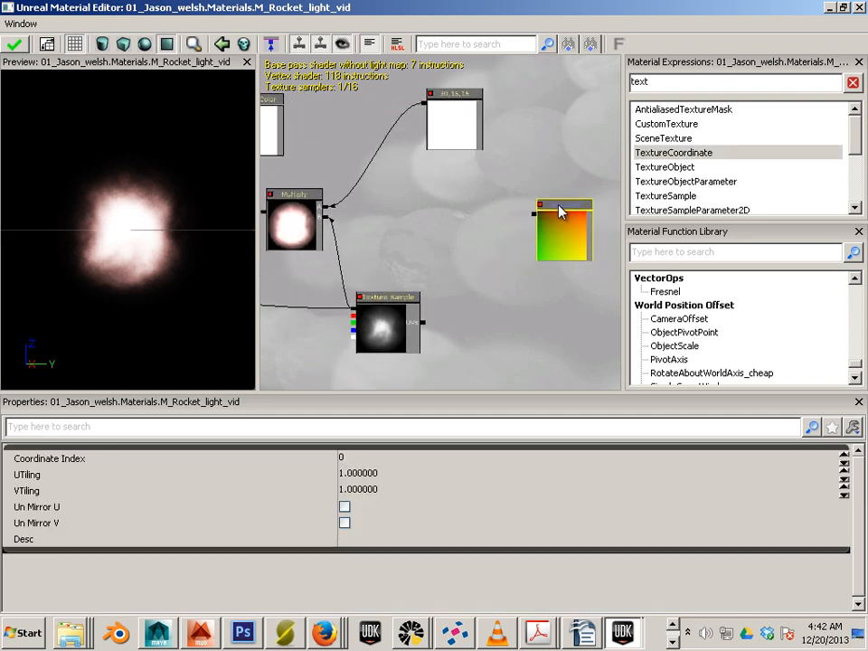
{"action": "left_click_drag", "start_coordinate": [560, 218], "coordinate": [424, 322]}
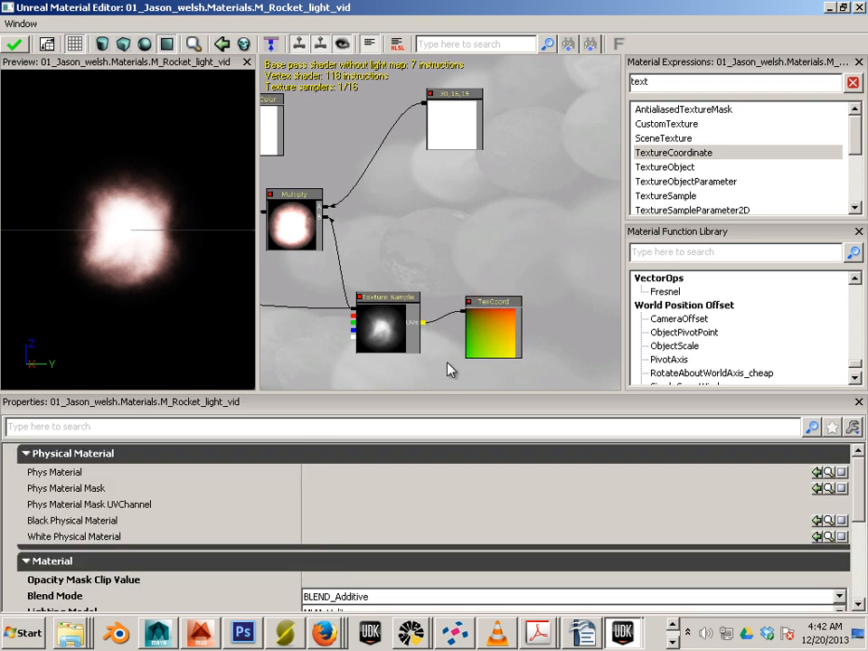
- Add a Rotator node to the material graph above the TexCoord node
{"action": "mouse_move", "coordinate": [449, 368]}
{"action": "left_mouse_down"}
{"action": "mouse_move", "coordinate": [397, 353]}
{"action": "mouse_move", "coordinate": [444, 349]}
{"action": "mouse_move", "coordinate": [453, 359]}
{"action": "left_mouse_up"}
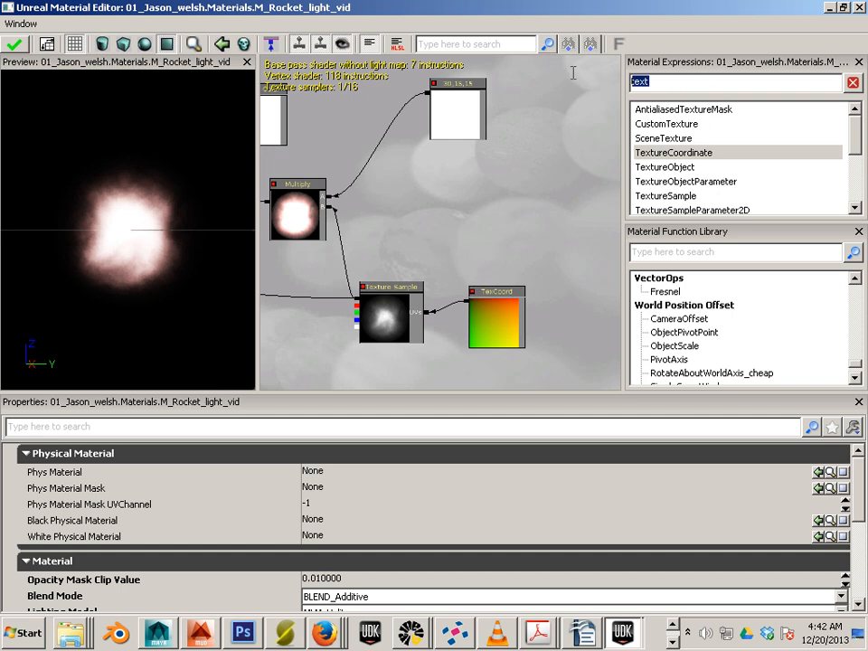
{"action": "type", "text": "sp"}
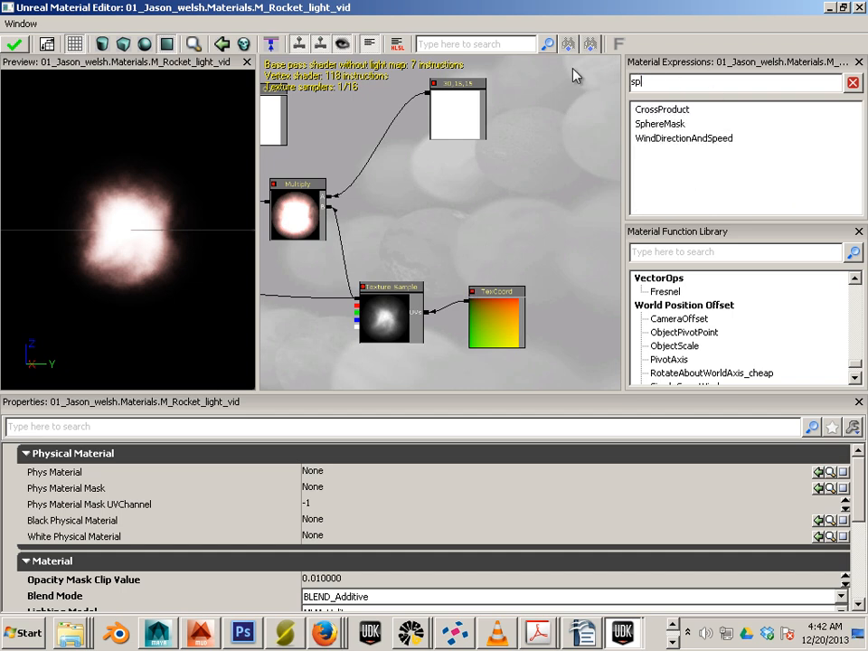
{"action": "key", "text": "BackSpace"}
{"action": "key", "text": "BackSpace"}
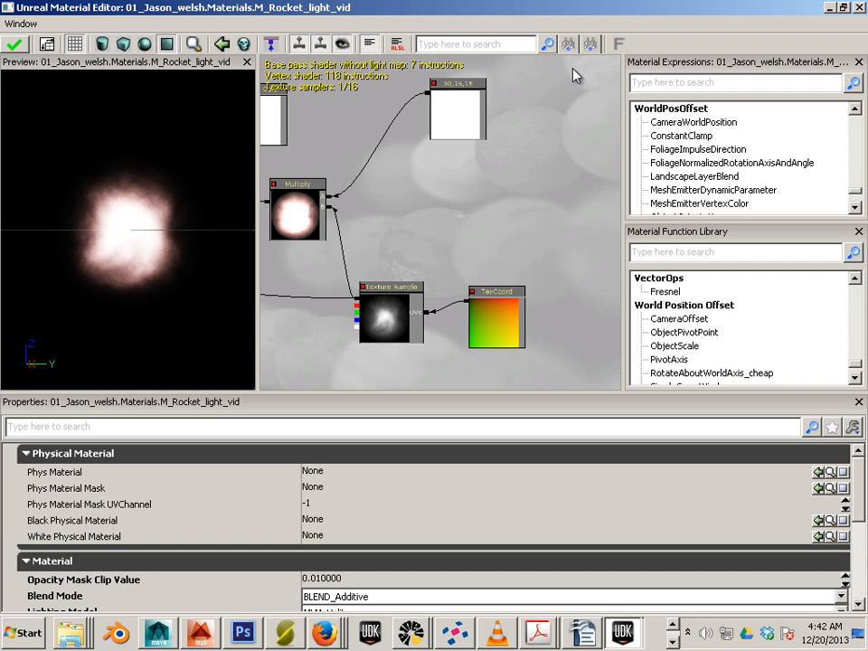
{"action": "type", "text": "ro"}
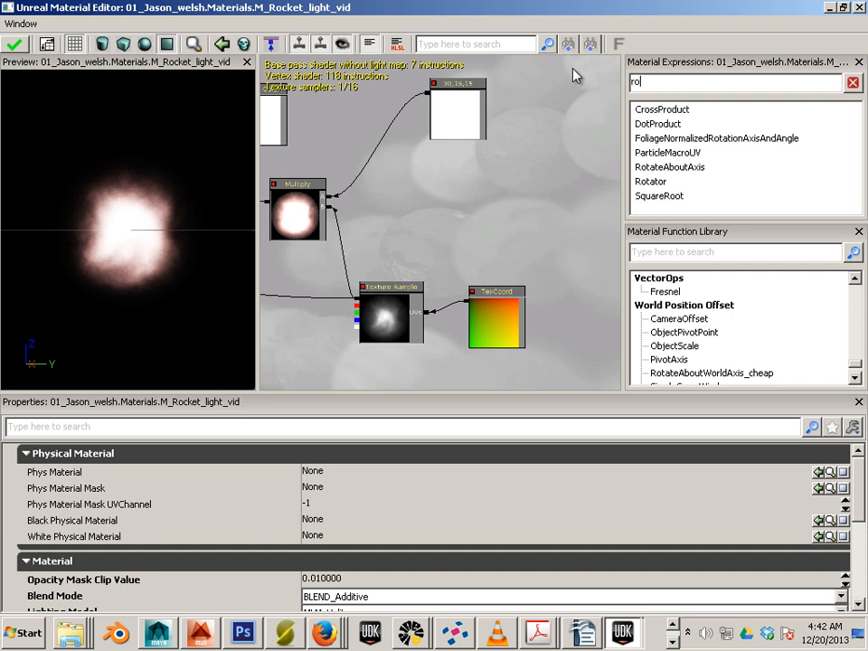
{"action": "left_click", "coordinate": [661, 185]}
{"action": "left_click_drag", "start_coordinate": [534, 229], "coordinate": [501, 246]}
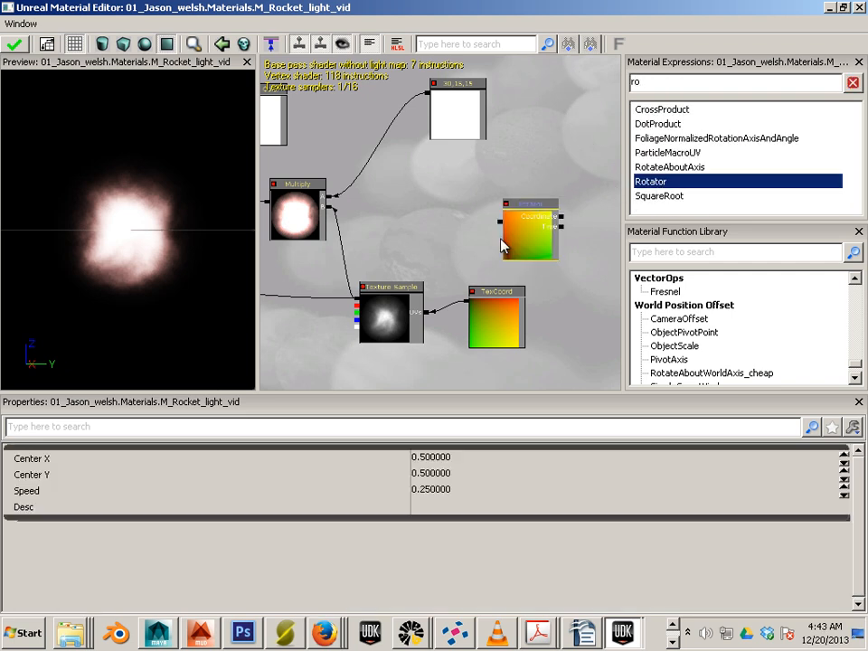
- Break the TexCoord link to the Texture Sample and rewire TexCoord through the Rotator's Coordinate input into the UVs input
{"action": "right_click", "coordinate": [467, 303]}
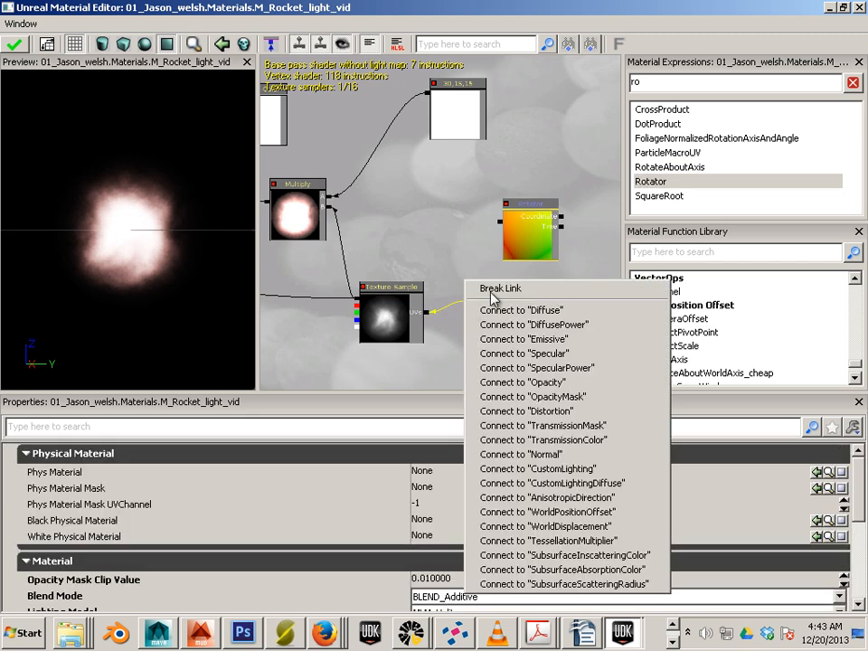
{"action": "left_click", "coordinate": [488, 290]}
{"action": "left_click", "coordinate": [490, 294]}
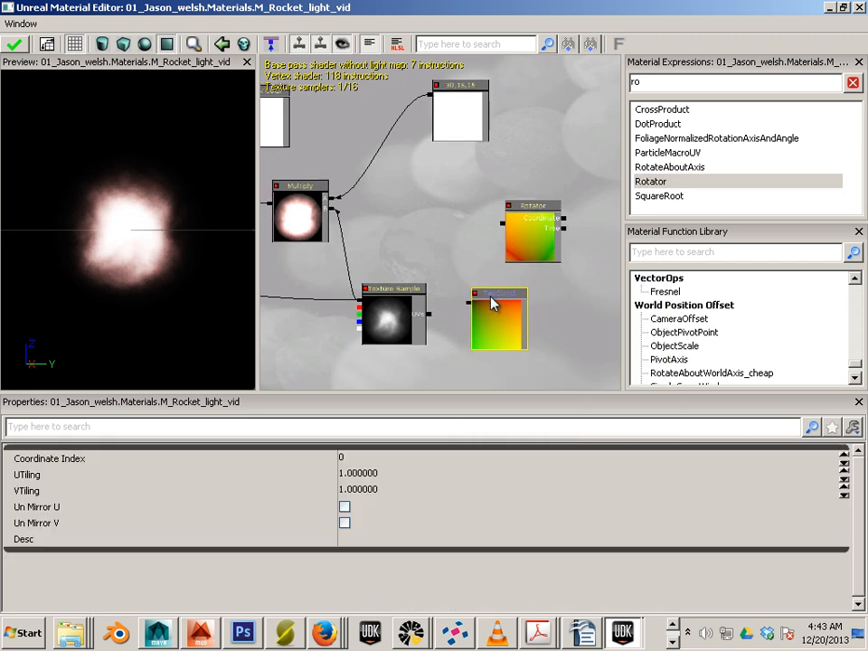
{"action": "left_click_drag", "start_coordinate": [491, 299], "coordinate": [506, 201], "text": "ctrl"}
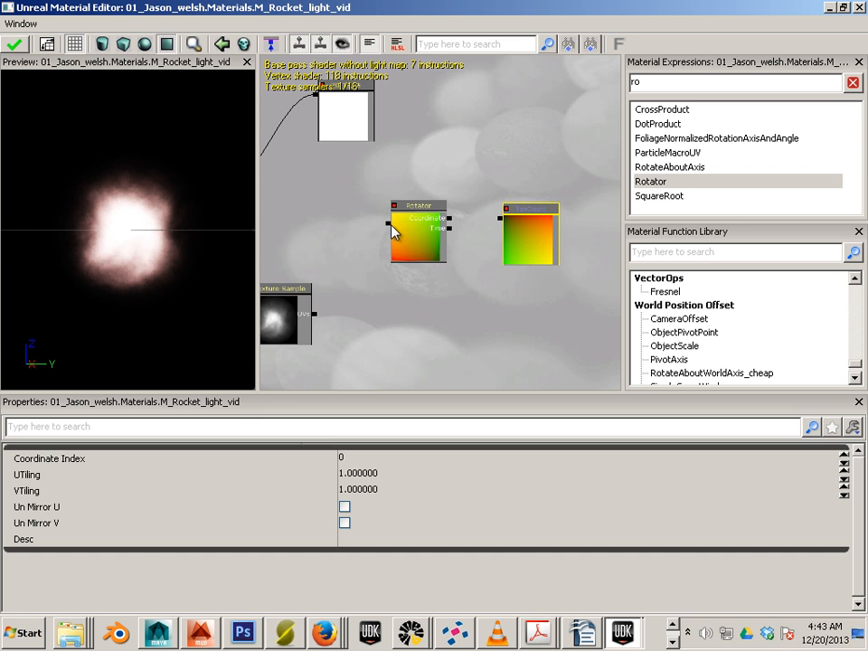
{"action": "left_click_drag", "start_coordinate": [388, 221], "coordinate": [315, 314]}
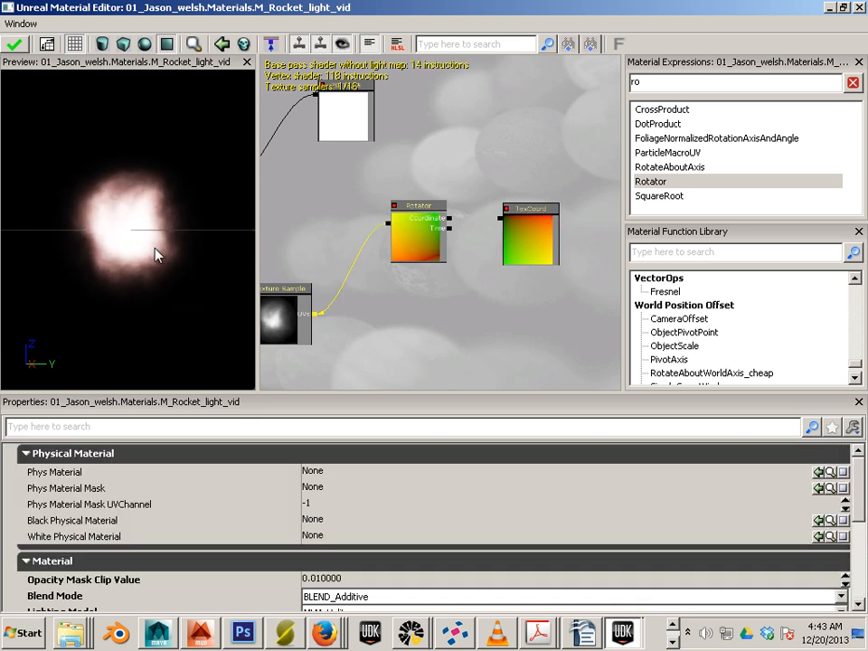
{"action": "left_click_drag", "start_coordinate": [501, 218], "coordinate": [443, 222]}
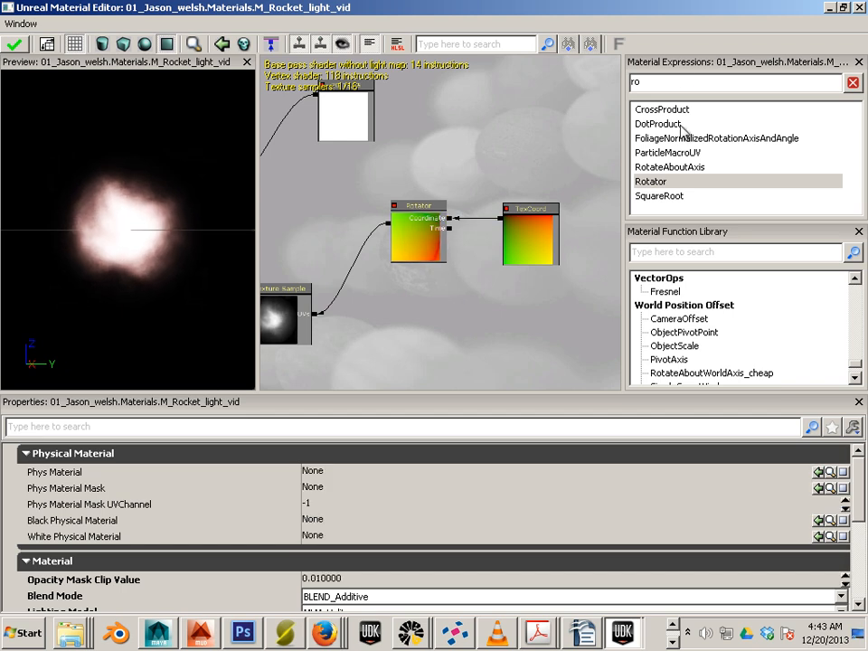
- Add a Time node below the TexCoord node and connect it to the Rotator's Time input
{"action": "type", "text": "time"}
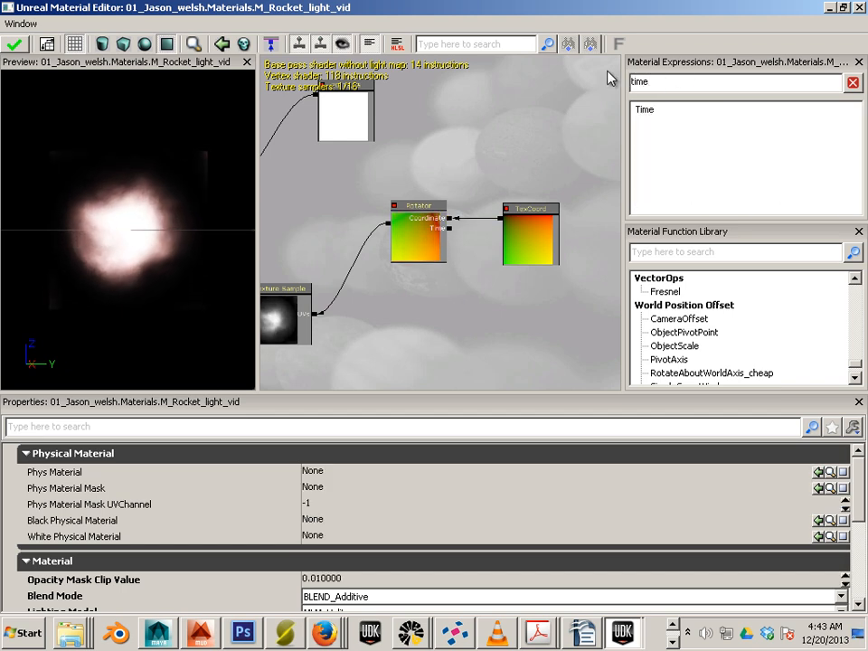
{"action": "left_click", "coordinate": [651, 111]}
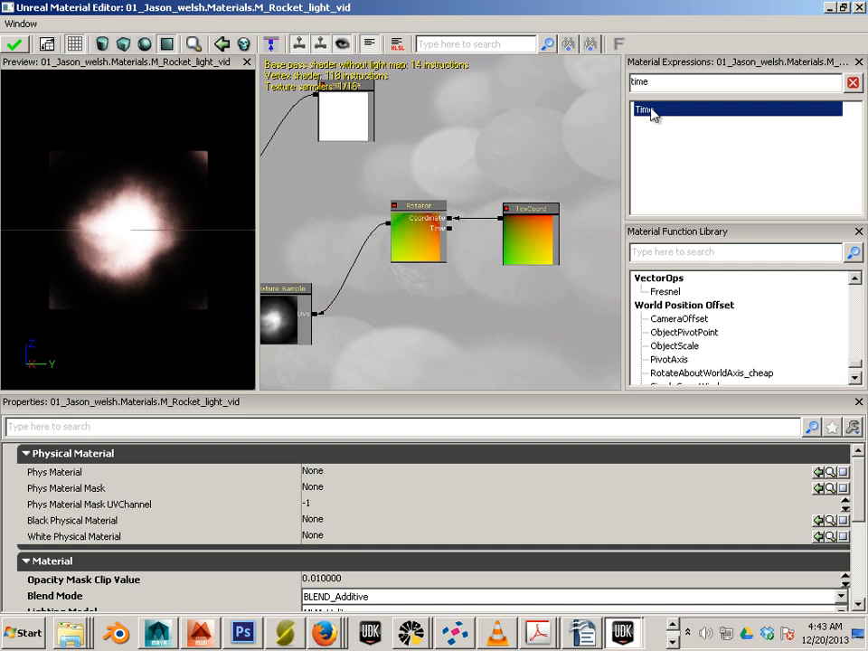
{"action": "left_click_drag", "start_coordinate": [498, 325], "coordinate": [449, 230]}
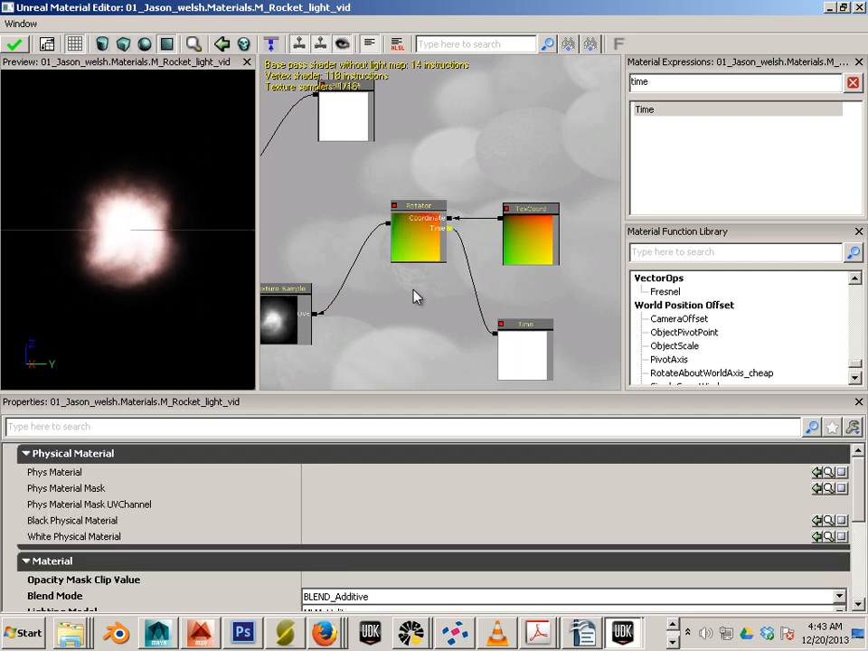
- Set the Rotator node's Speed to 0.80
{"action": "left_click", "coordinate": [409, 226]}
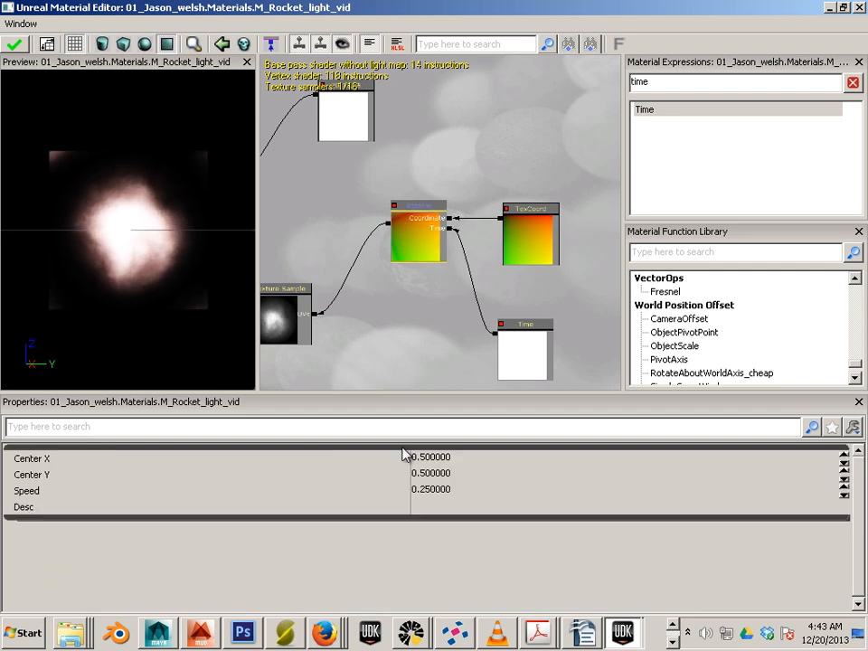
{"action": "left_click", "coordinate": [520, 366]}
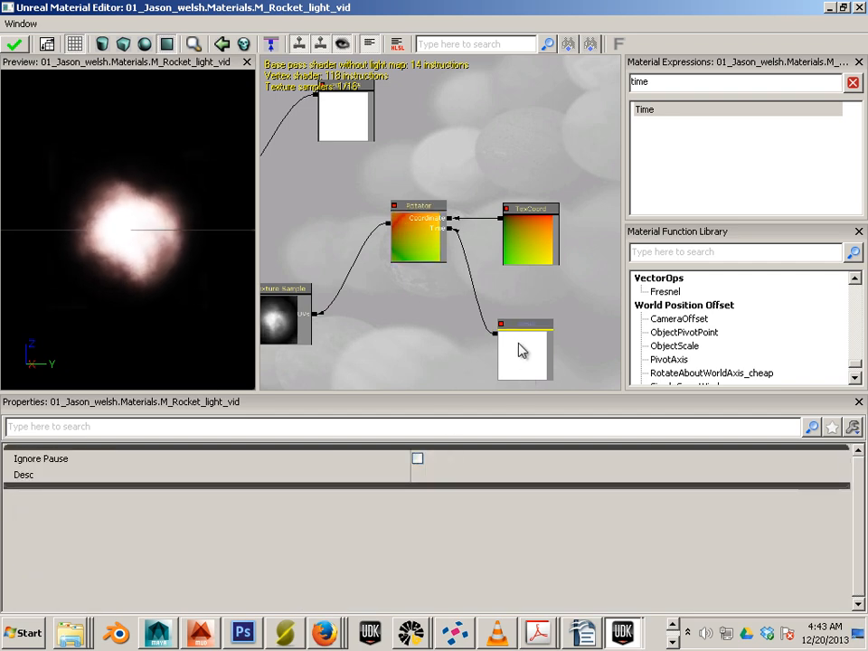
{"action": "left_click", "coordinate": [418, 257]}
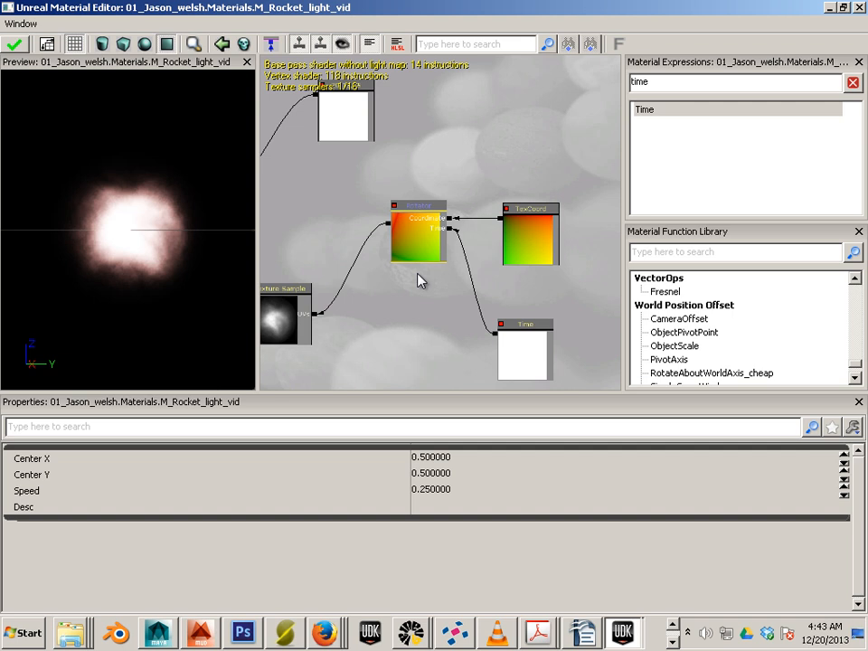
{"action": "left_click", "coordinate": [443, 494]}
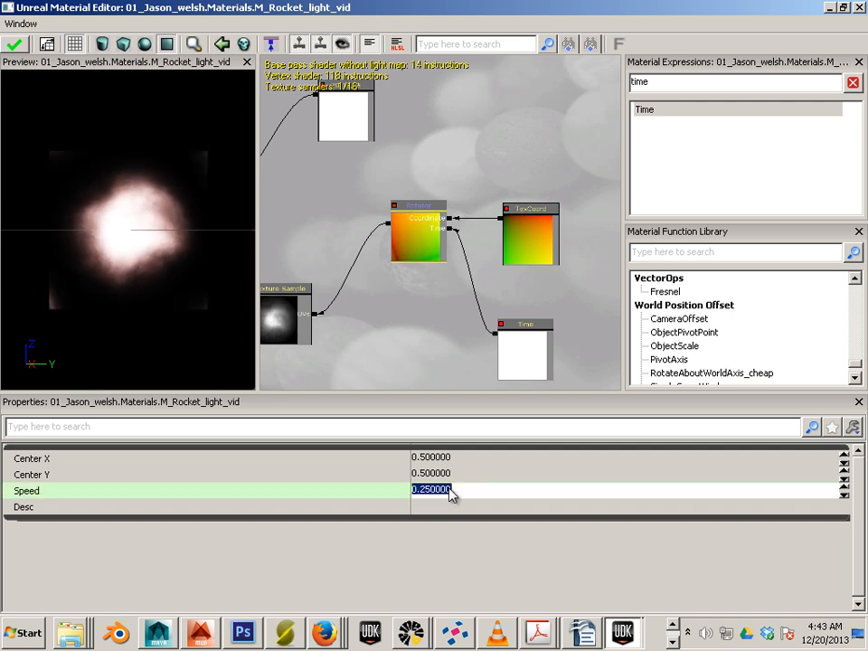
{"action": "type", "text": ".80"}
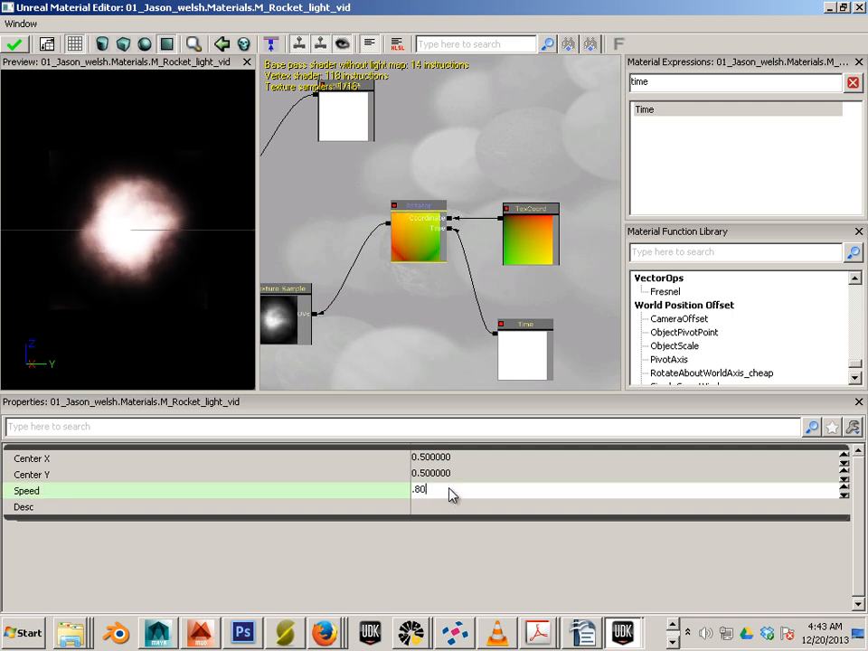
{"action": "key", "text": "Return"}
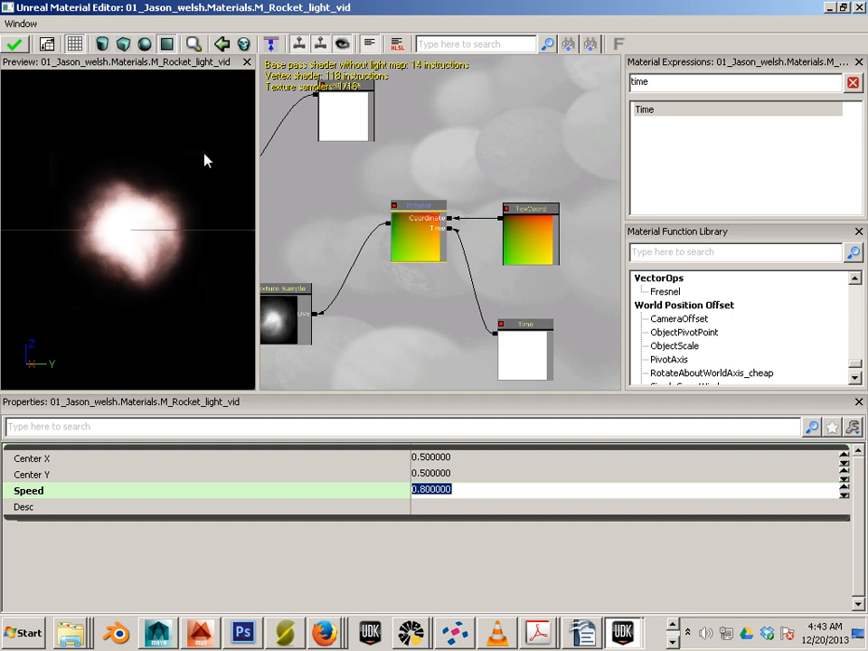
- Set both UTiling and VTiling of the TexCoord node to 2
{"action": "left_click", "coordinate": [541, 243]}
{"action": "left_click", "coordinate": [383, 474]}
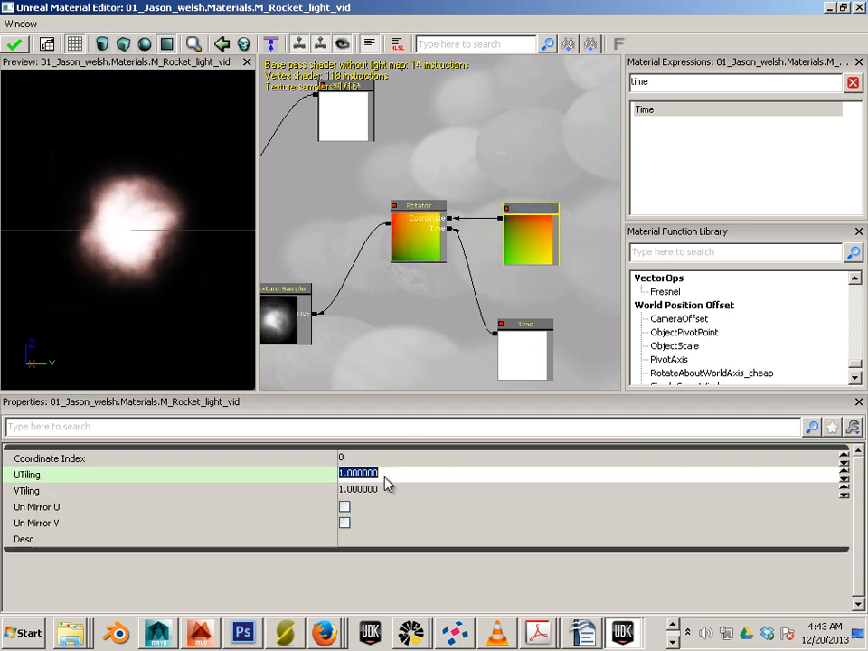
{"action": "type", "text": "2"}
{"action": "key", "text": "Return"}
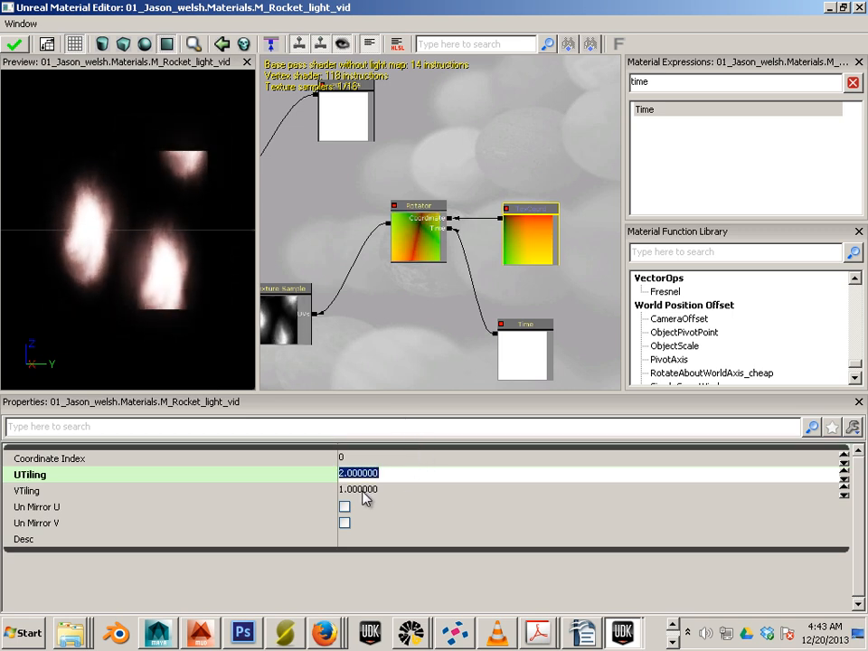
{"action": "left_click", "coordinate": [363, 493]}
{"action": "type", "text": "2"}
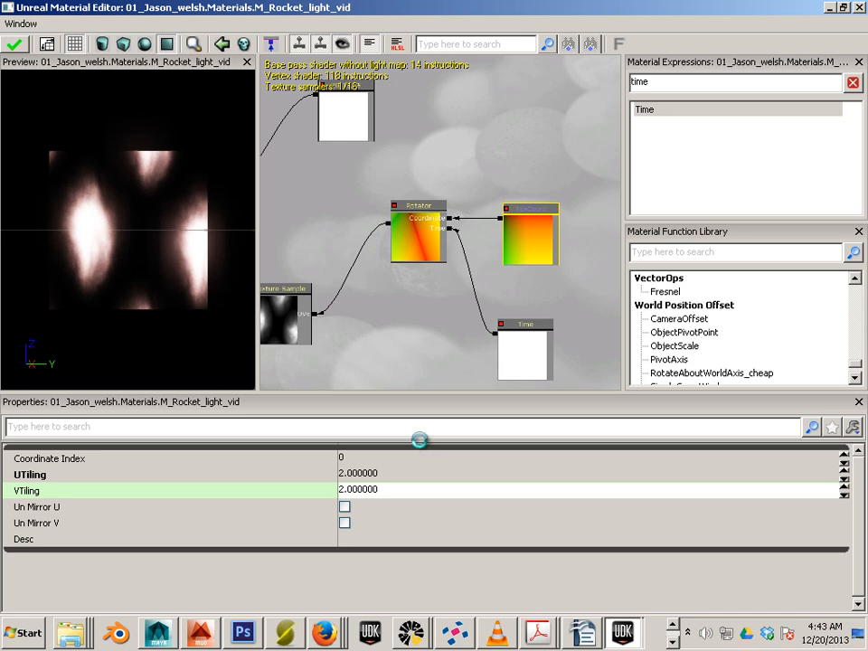
{"action": "key", "text": "Return"}
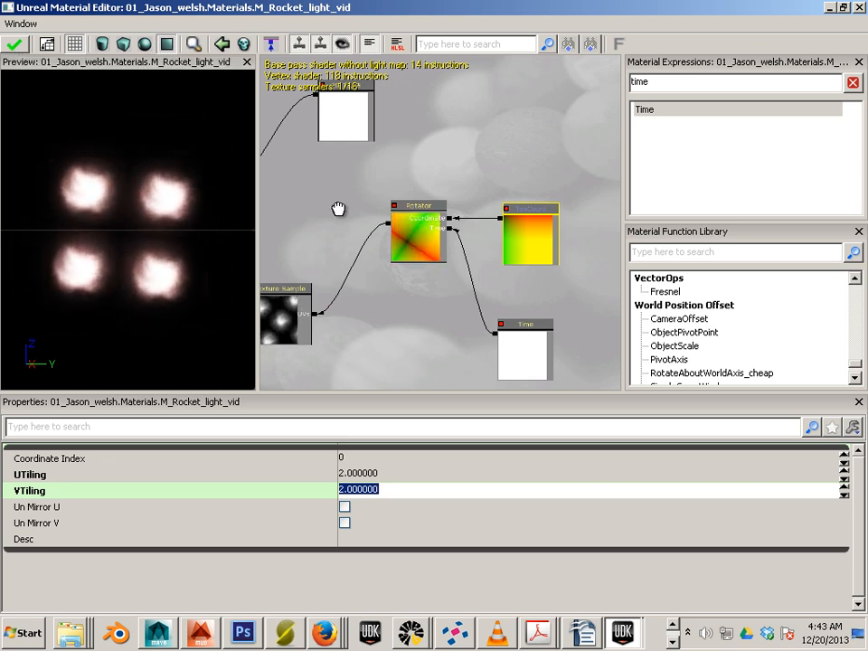
- Add a Constant node next to the Vertex Color node, above the Multiply node that feeds the Emissive input
{"action": "left_click_drag", "start_coordinate": [339, 207], "coordinate": [560, 281]}
{"action": "left_click_drag", "start_coordinate": [508, 308], "coordinate": [660, 313]}
{"action": "left_click", "coordinate": [541, 209]}
{"action": "left_click_drag", "start_coordinate": [480, 222], "coordinate": [340, 279]}
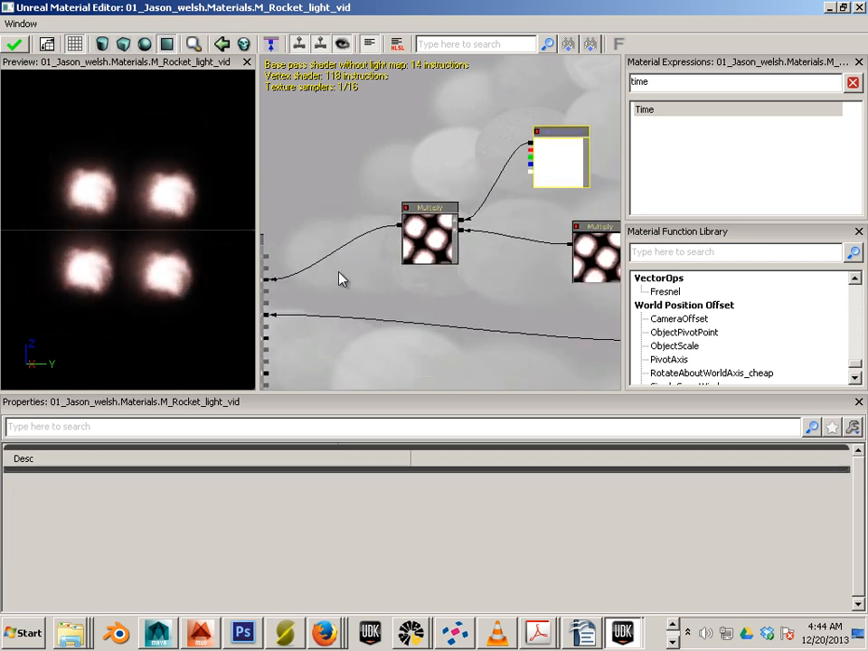
{"action": "left_click_drag", "start_coordinate": [469, 149], "coordinate": [394, 117]}
{"action": "left_click", "coordinate": [394, 118]}
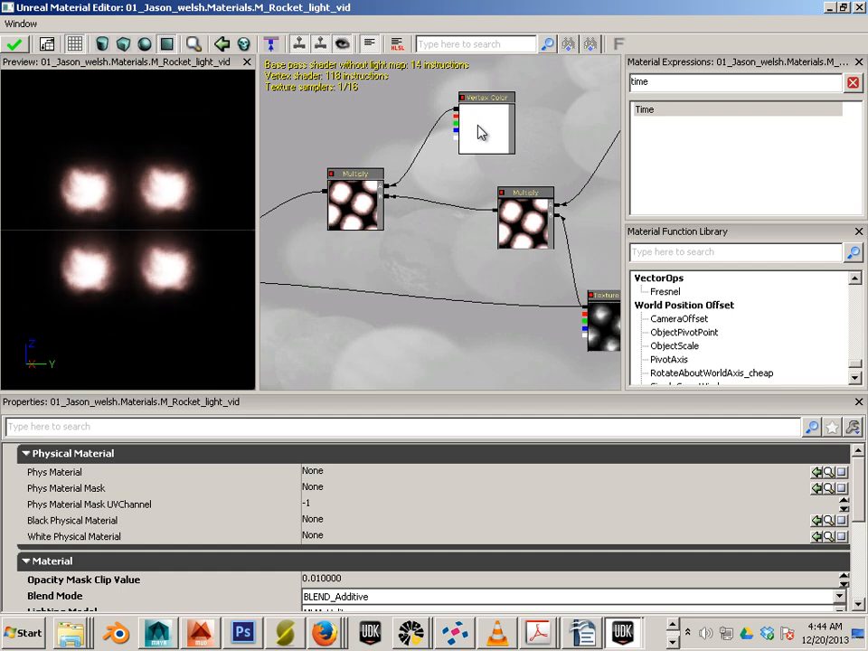
{"action": "left_click", "coordinate": [481, 133]}
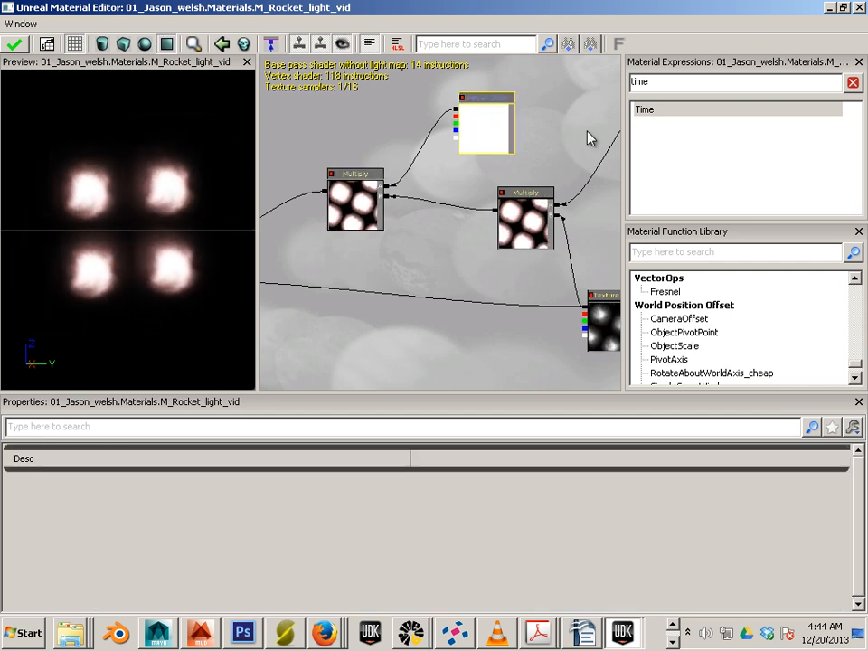
{"action": "left_click_drag", "start_coordinate": [653, 83], "coordinate": [586, 81]}
{"action": "type", "text": "conm"}
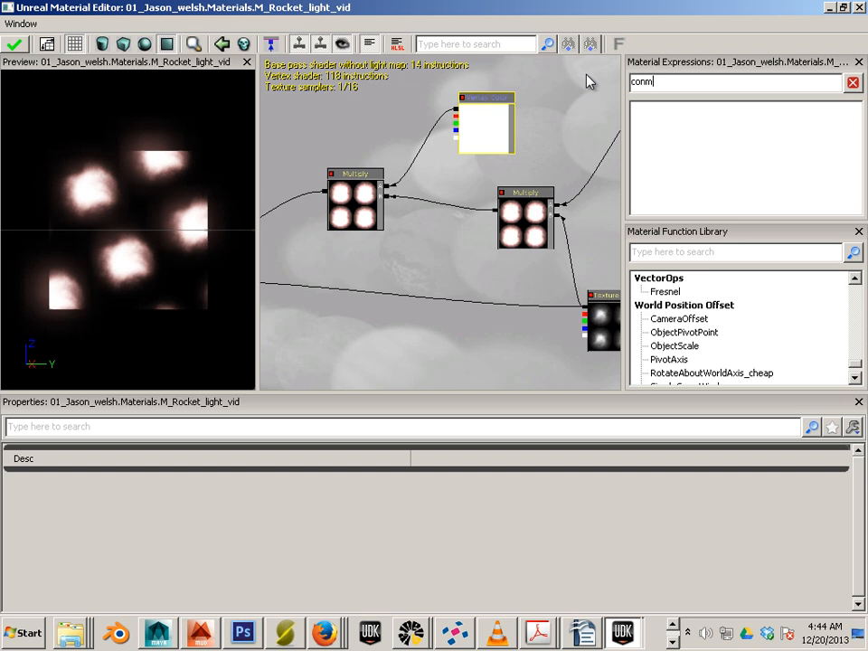
{"action": "key", "text": "BackSpace"}
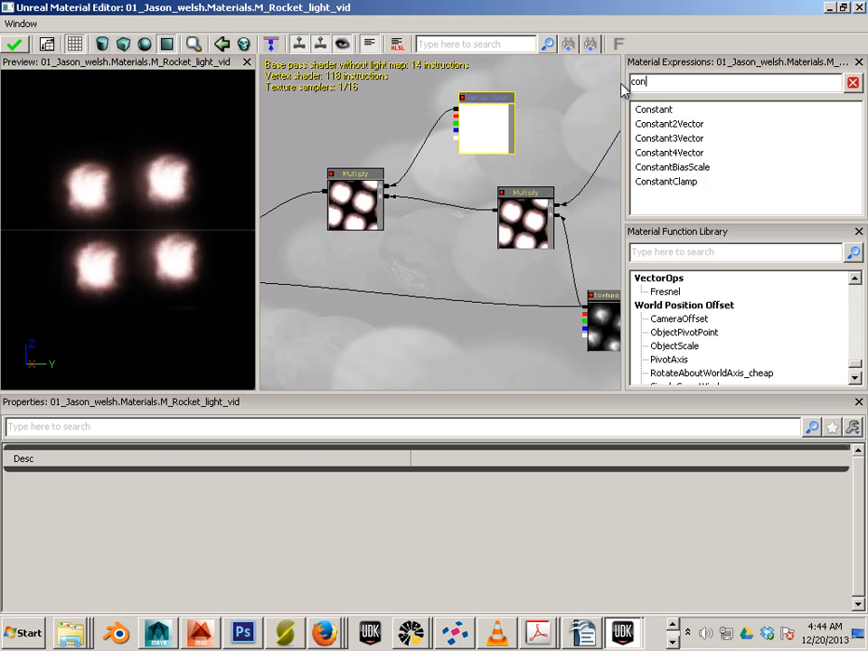
{"action": "left_click_drag", "start_coordinate": [658, 118], "coordinate": [616, 109]}
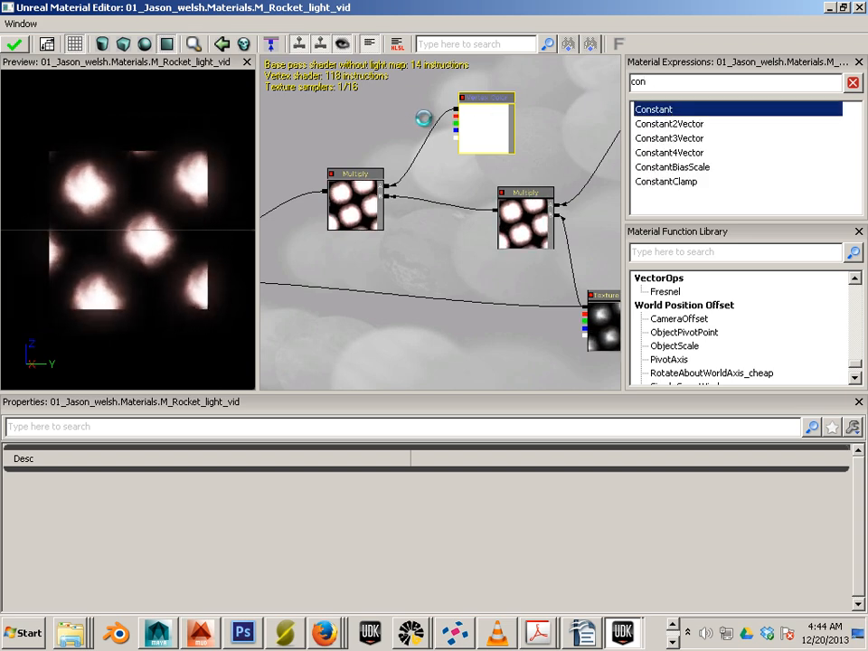
{"action": "left_click_drag", "start_coordinate": [423, 119], "coordinate": [384, 101]}
- Break the Vertex Color node's link to the Multiply node and connect the Constant to Multiply's A input instead
{"action": "left_click", "coordinate": [488, 115]}
{"action": "right_click", "coordinate": [456, 118]}
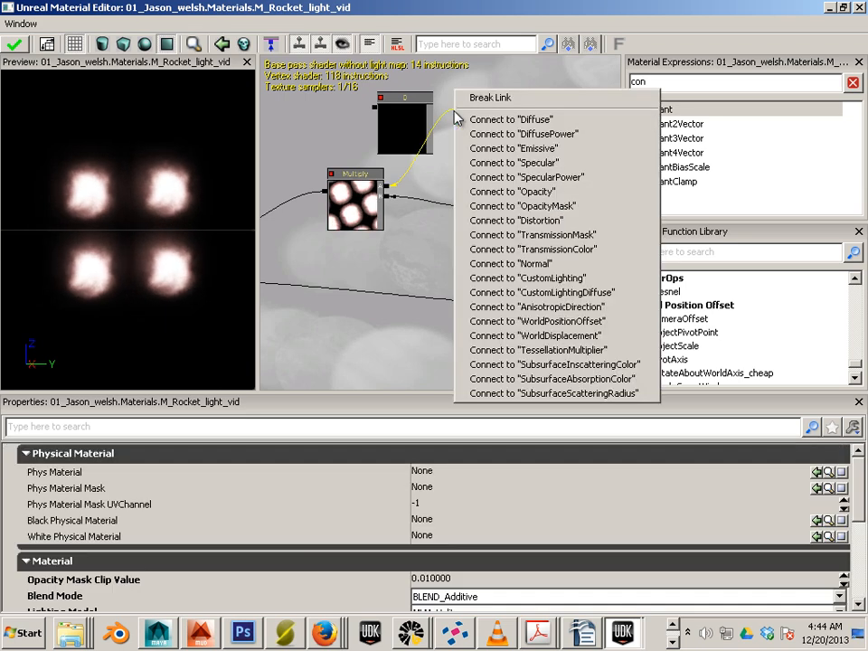
{"action": "left_click", "coordinate": [475, 99]}
{"action": "left_click", "coordinate": [405, 113]}
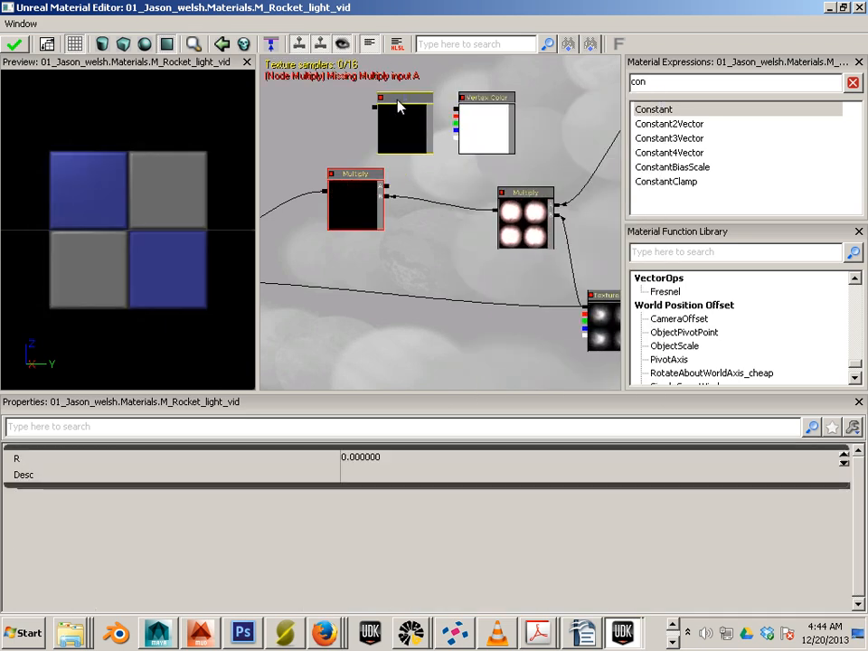
{"action": "left_click_drag", "start_coordinate": [398, 107], "coordinate": [388, 185]}
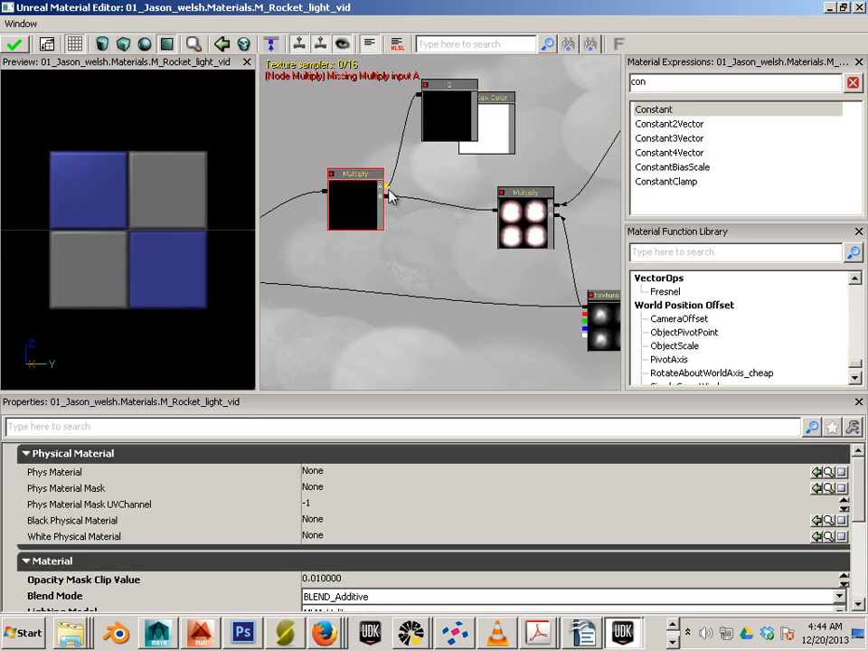
- Set the Constant node's R value to 0.8
{"action": "left_click", "coordinate": [439, 120]}
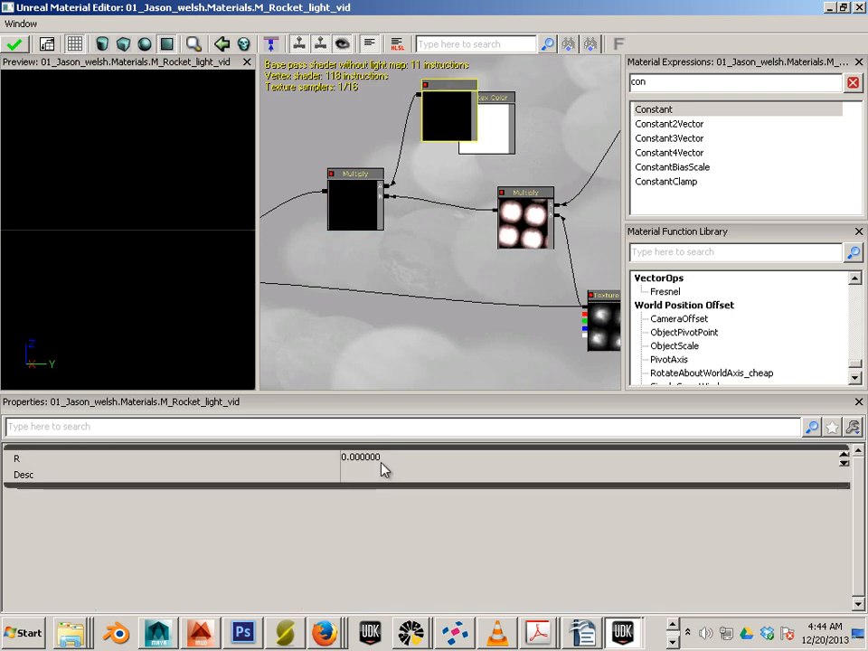
{"action": "left_click", "coordinate": [411, 457]}
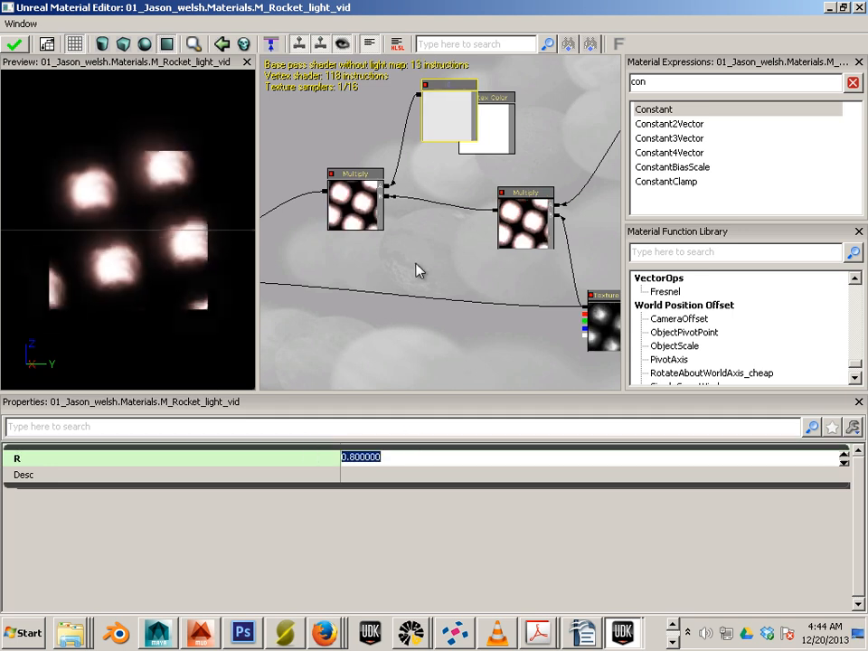
{"action": "left_click", "coordinate": [444, 118]}
{"action": "mouse_move", "coordinate": [403, 278]}
{"action": "left_mouse_down"}
{"action": "mouse_move", "coordinate": [563, 306]}
{"action": "mouse_move", "coordinate": [395, 297]}
{"action": "left_mouse_up"}
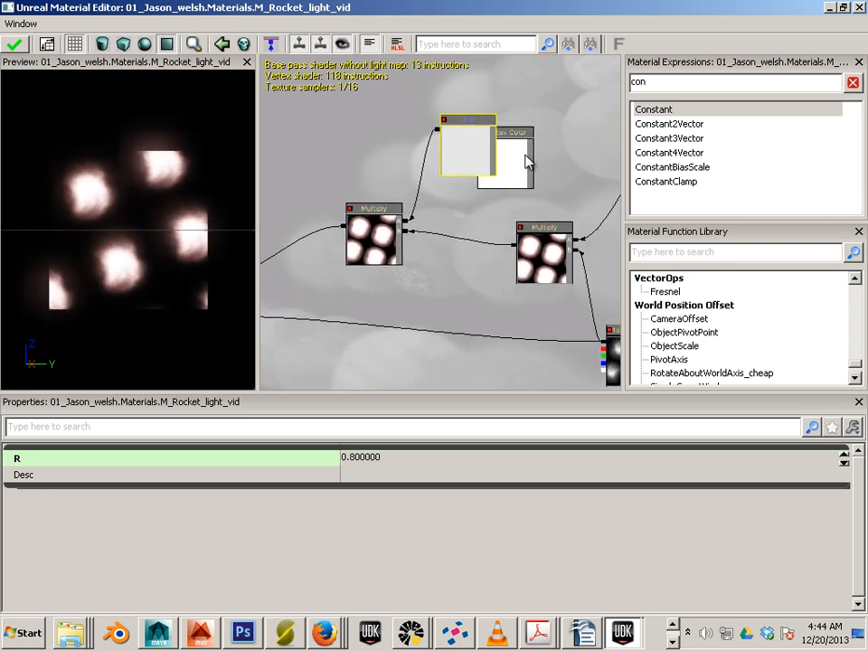
- Delete the disconnected Vertex Color node from the material graph
{"action": "left_click", "coordinate": [526, 158]}
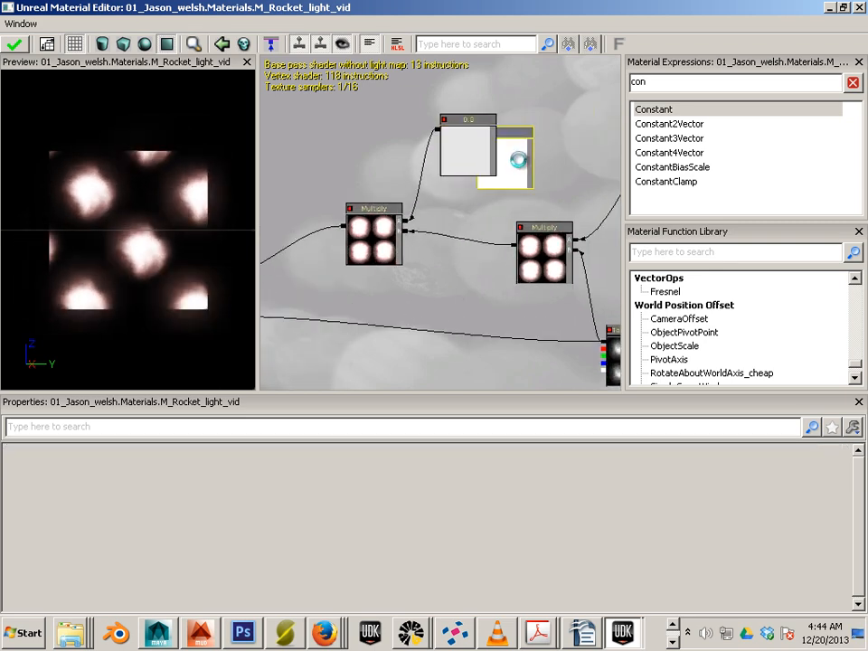
{"action": "key", "text": "Delete"}
{"action": "left_click_drag", "start_coordinate": [451, 300], "coordinate": [524, 307]}
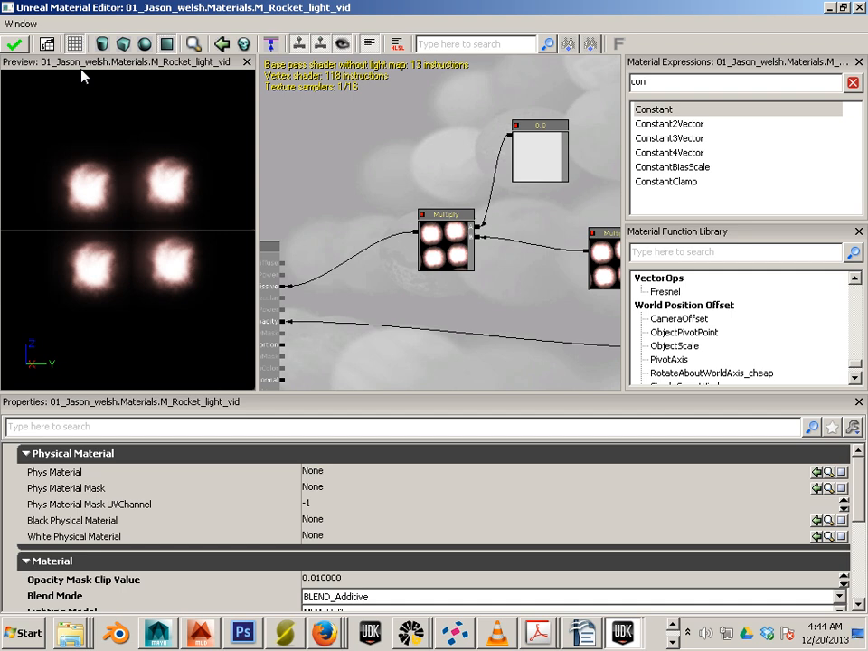
- Apply the changes to the M_Rocket_light_vid material and close the Material Editor
{"action": "left_click", "coordinate": [14, 44]}
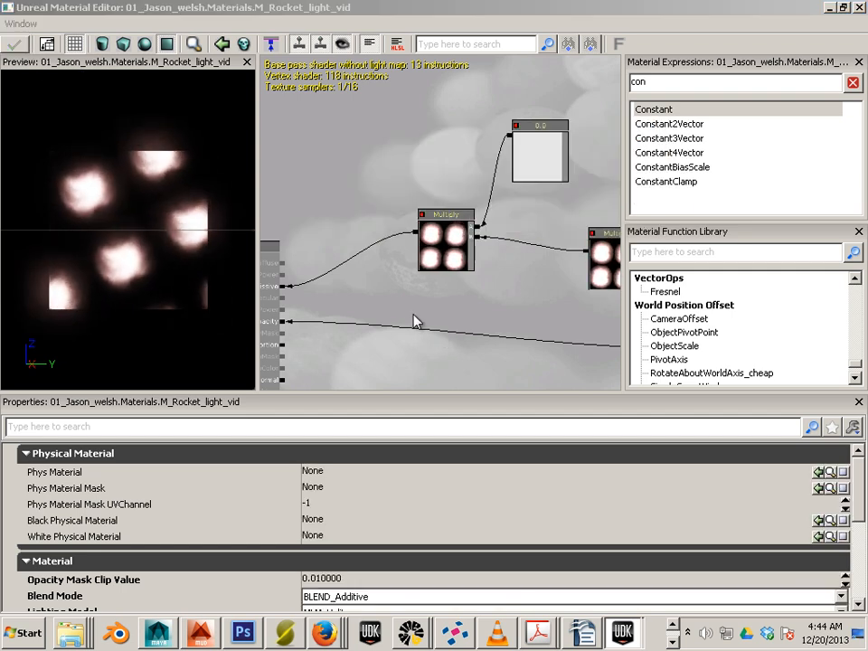
{"action": "left_click_drag", "start_coordinate": [412, 306], "coordinate": [333, 278]}
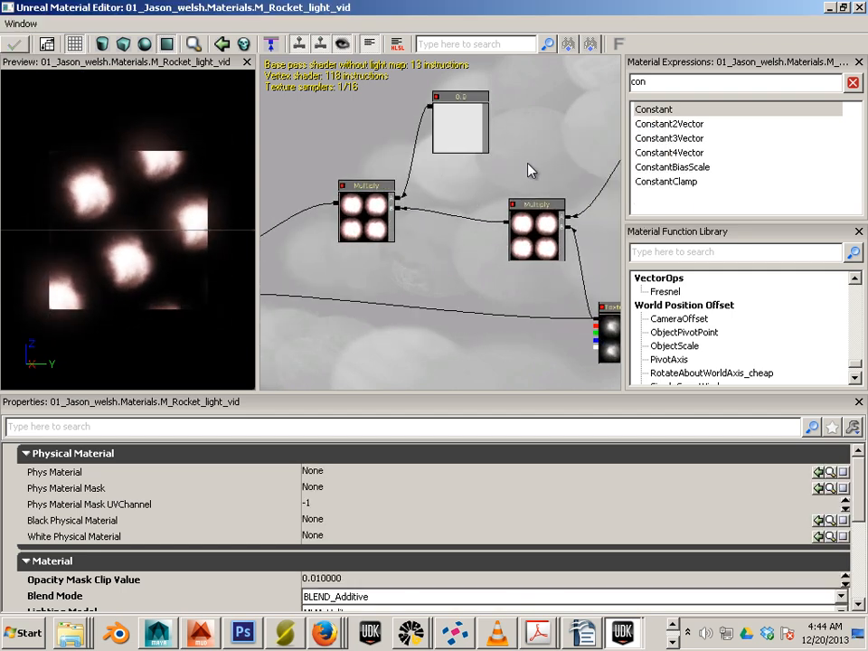
{"action": "left_click", "coordinate": [474, 131]}
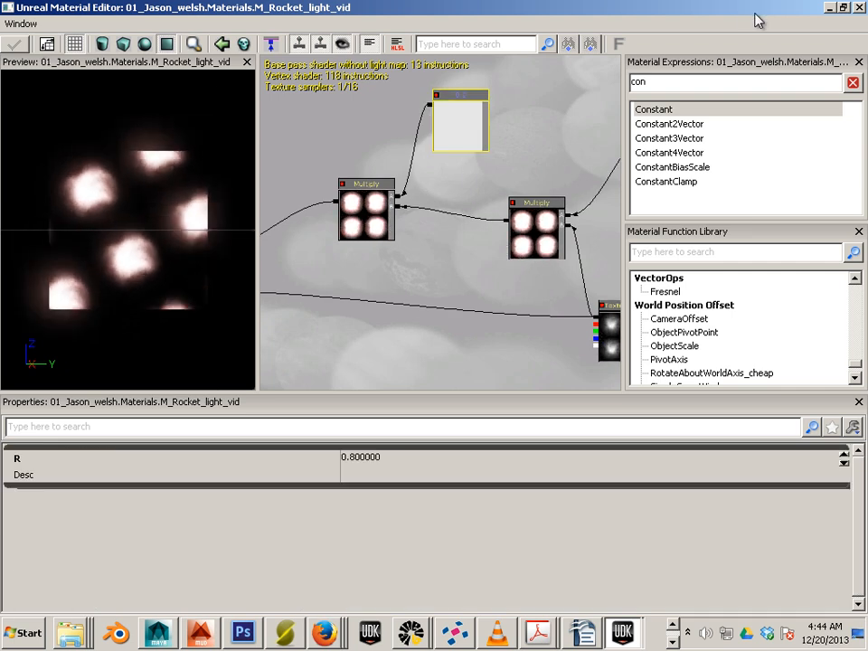
{"action": "left_click", "coordinate": [859, 7]}
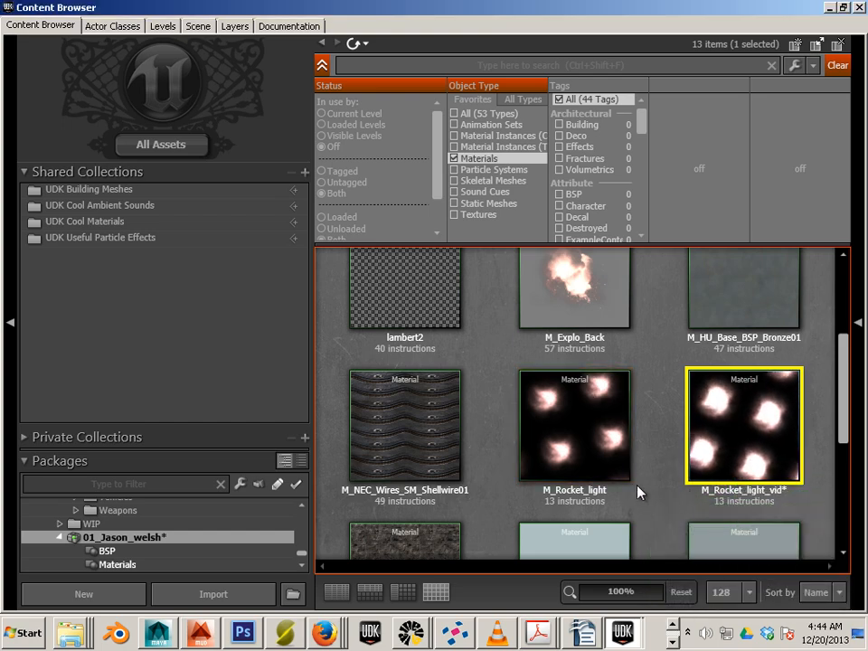
- Remove the Materials type filter from the package's assets and select the torch_2 static mesh
{"action": "scroll", "coordinate": [624, 479], "scroll_direction": "down", "scroll_amount": 3}
{"action": "scroll", "coordinate": [595, 454], "scroll_direction": "up", "scroll_amount": 2}
{"action": "scroll", "coordinate": [595, 454], "scroll_direction": "up", "scroll_amount": 1}
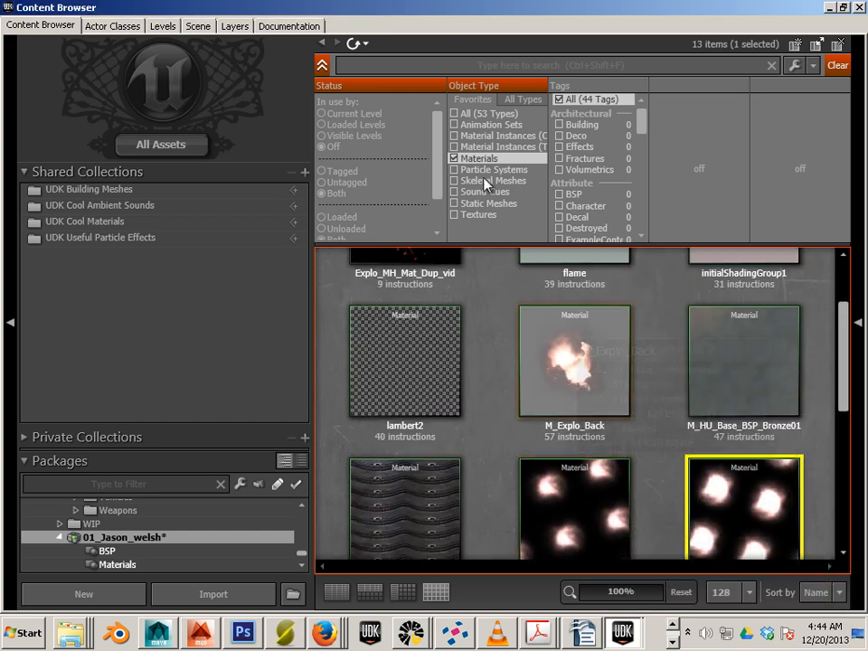
{"action": "left_click", "coordinate": [454, 158]}
{"action": "scroll", "coordinate": [484, 376], "scroll_direction": "down", "scroll_amount": 3}
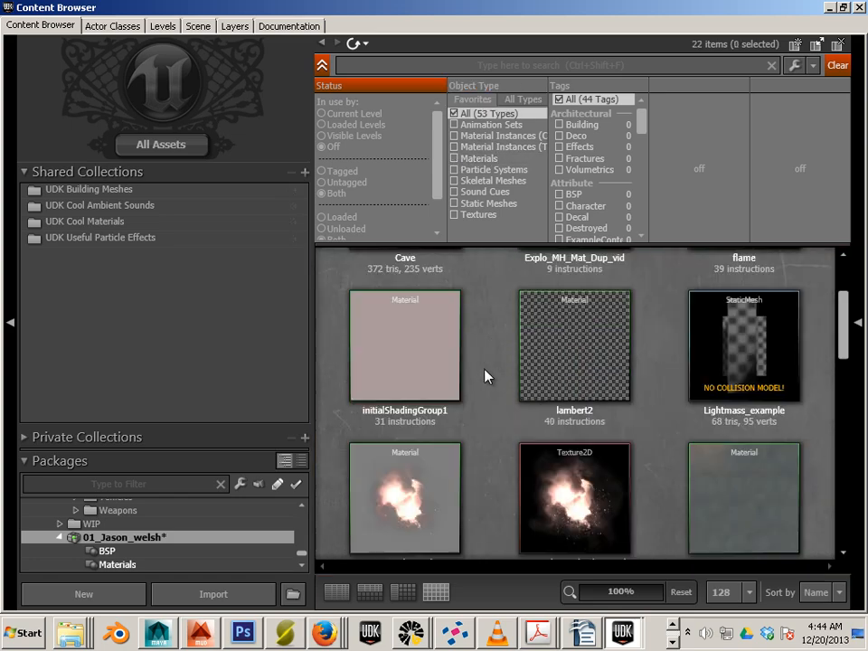
{"action": "scroll", "coordinate": [485, 370], "scroll_direction": "down", "scroll_amount": 4}
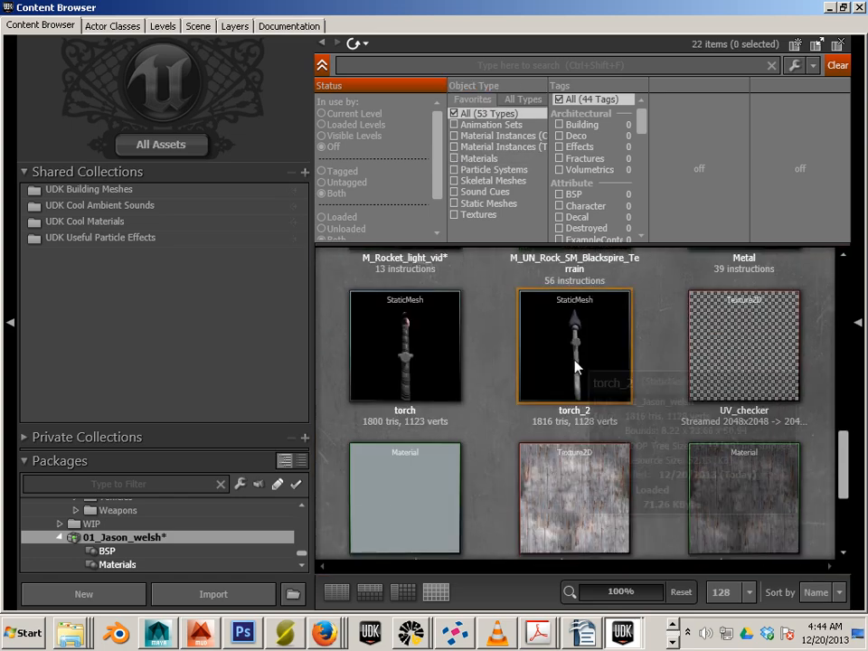
{"action": "left_click", "coordinate": [605, 394]}
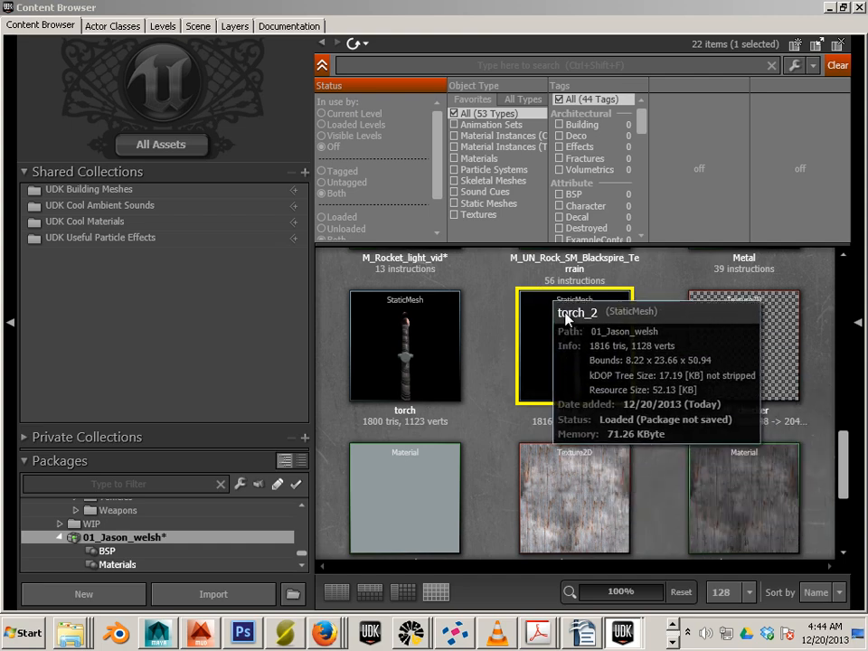
- Open the torch_2 mesh in the Static Mesh Editor and select the M_Rocket_light_vid material in the package
{"action": "double_click", "coordinate": [574, 348]}
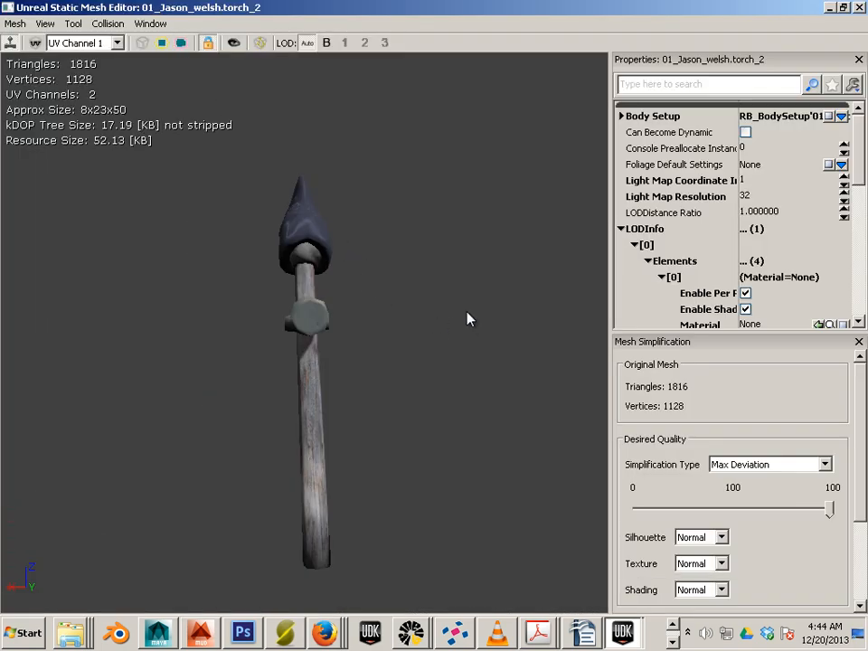
{"action": "left_click_drag", "start_coordinate": [593, 7], "coordinate": [230, 74]}
{"action": "left_click", "coordinate": [639, 413]}
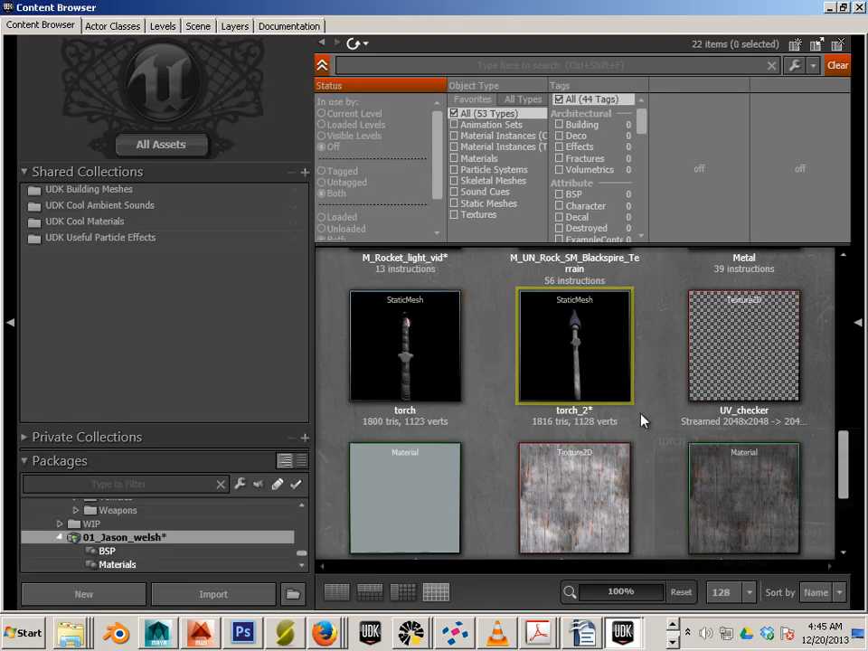
{"action": "scroll", "coordinate": [639, 417], "scroll_direction": "up", "scroll_amount": 3}
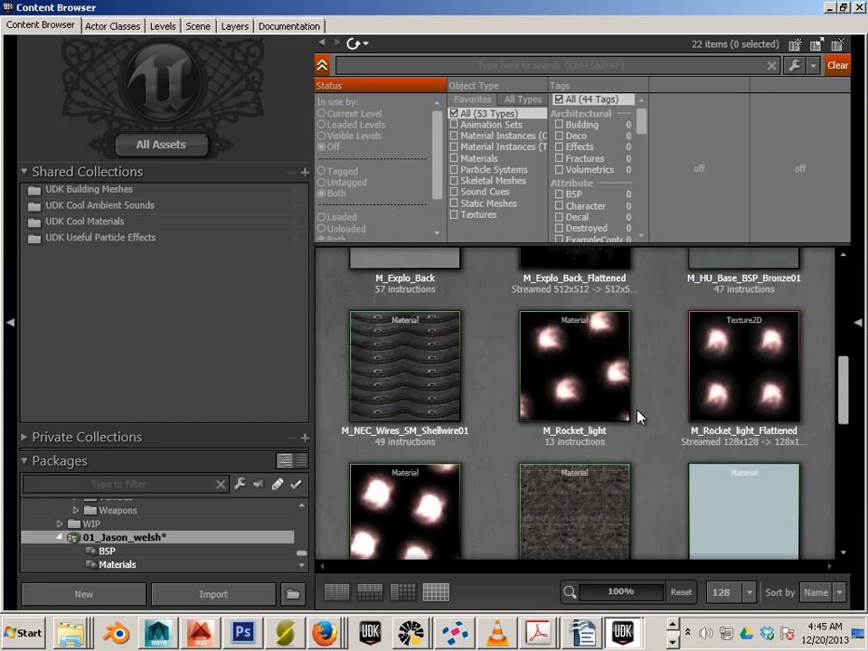
{"action": "scroll", "coordinate": [639, 416], "scroll_direction": "down", "scroll_amount": 3}
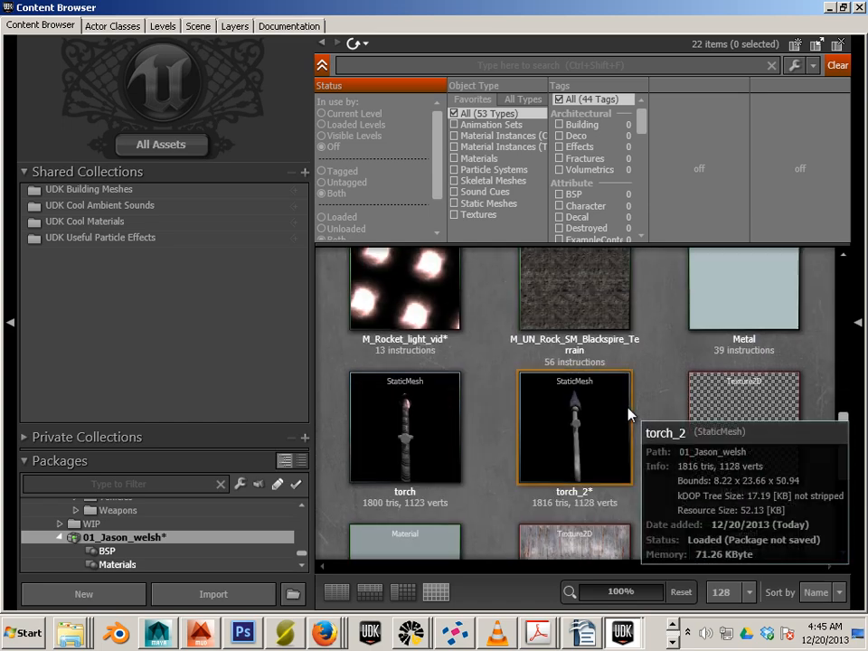
{"action": "left_click", "coordinate": [436, 330]}
{"action": "left_click_drag", "start_coordinate": [286, 25], "coordinate": [756, 104]}
{"action": "left_click_drag", "start_coordinate": [249, 74], "coordinate": [589, 52]}
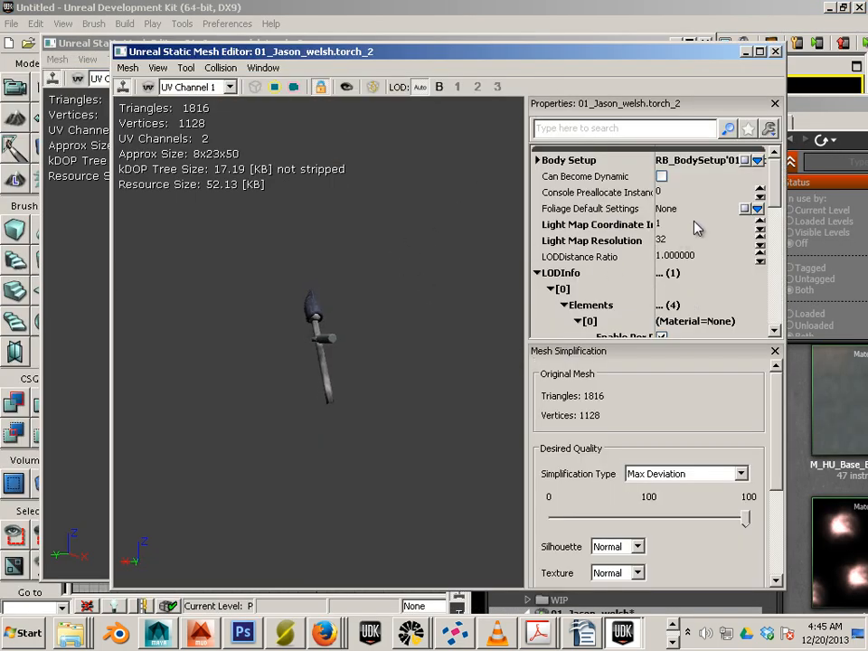
- Assign the selected M_Rocket_light_vid material to element [1] of torch_2's LODInfo
{"action": "scroll", "coordinate": [769, 200], "scroll_direction": "down", "scroll_amount": 3}
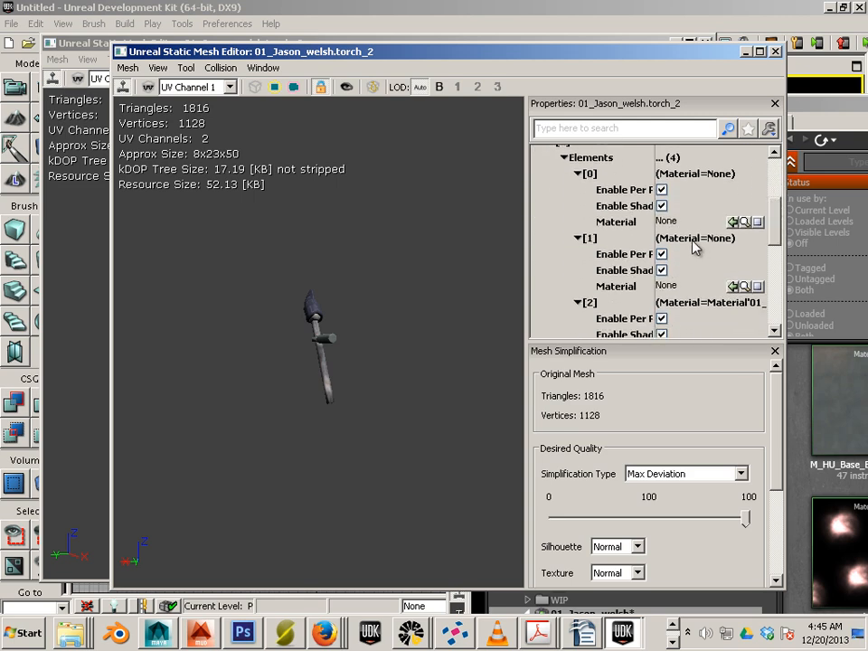
{"action": "left_click", "coordinate": [693, 241]}
{"action": "left_click", "coordinate": [732, 285]}
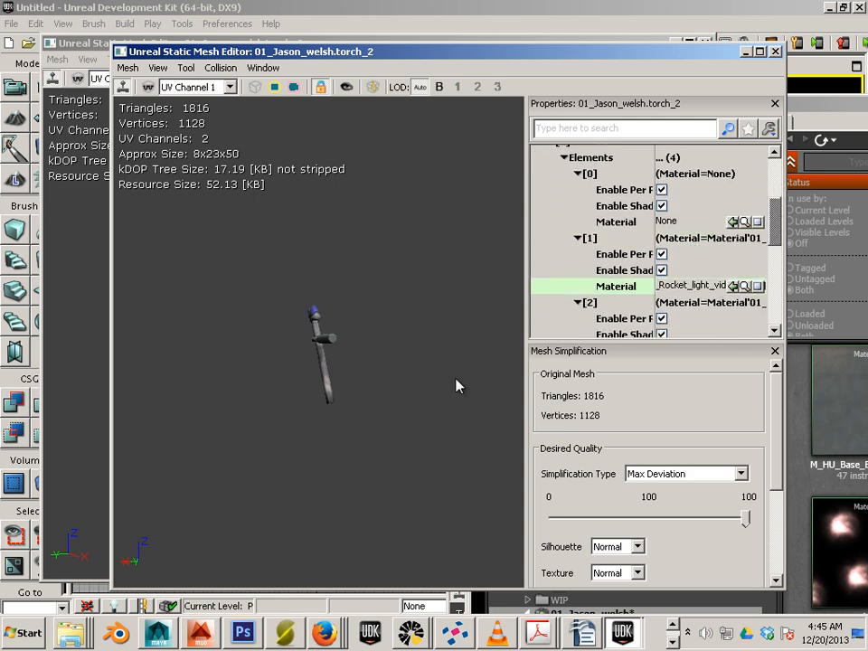
{"action": "scroll", "coordinate": [496, 415], "scroll_direction": "up", "scroll_amount": 3}
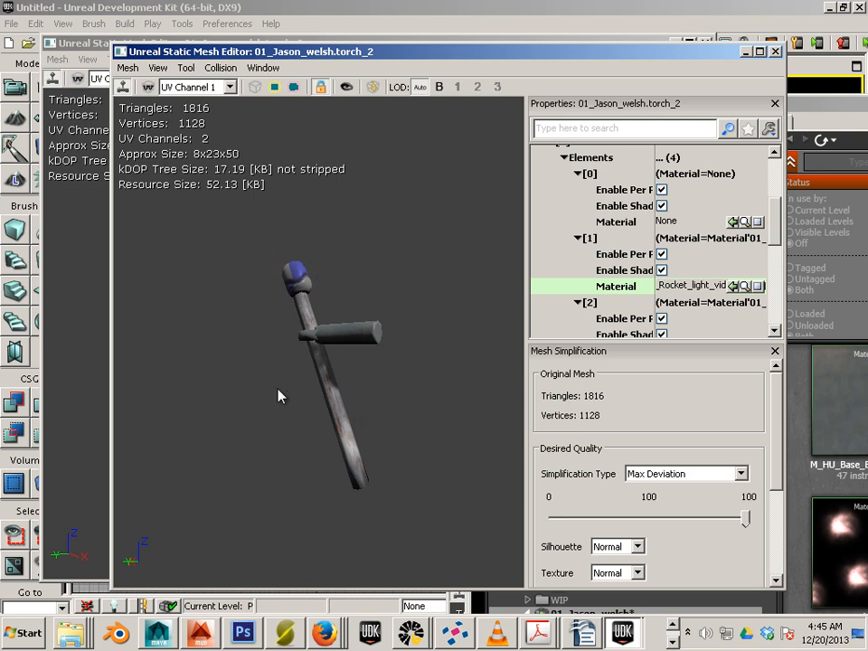
{"action": "left_click_drag", "start_coordinate": [278, 395], "coordinate": [307, 399]}
{"action": "scroll", "coordinate": [240, 358], "scroll_direction": "down", "scroll_amount": 3}
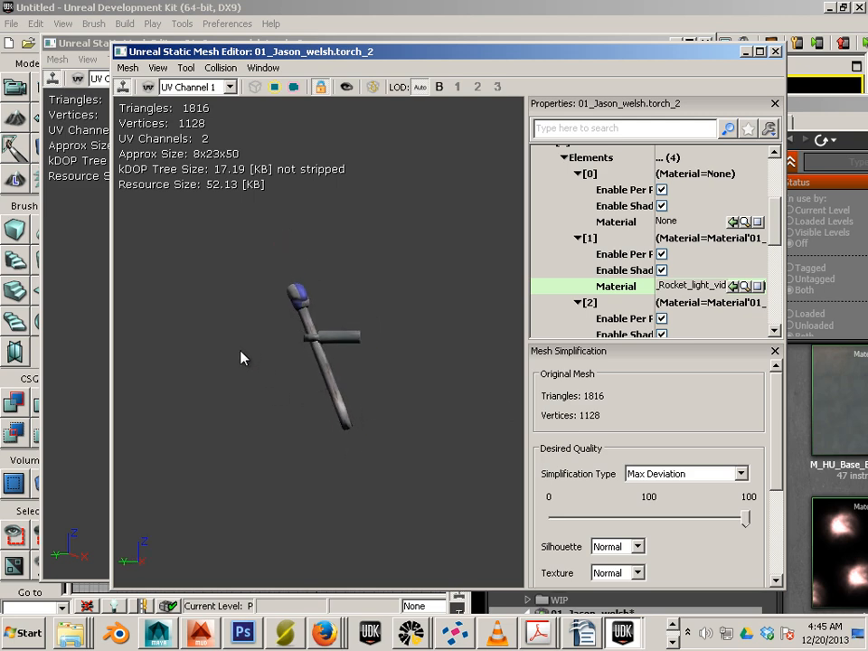
{"action": "scroll", "coordinate": [322, 337], "scroll_direction": "up", "scroll_amount": 3}
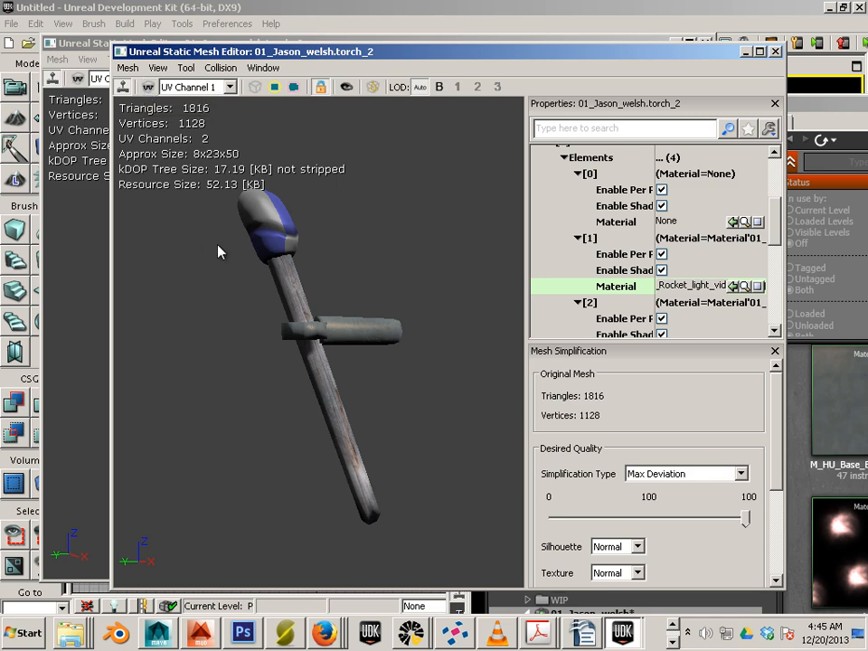
{"action": "mouse_move", "coordinate": [217, 245]}
{"action": "left_mouse_down"}
{"action": "mouse_move", "coordinate": [286, 243]}
{"action": "mouse_move", "coordinate": [211, 237]}
{"action": "left_mouse_up"}
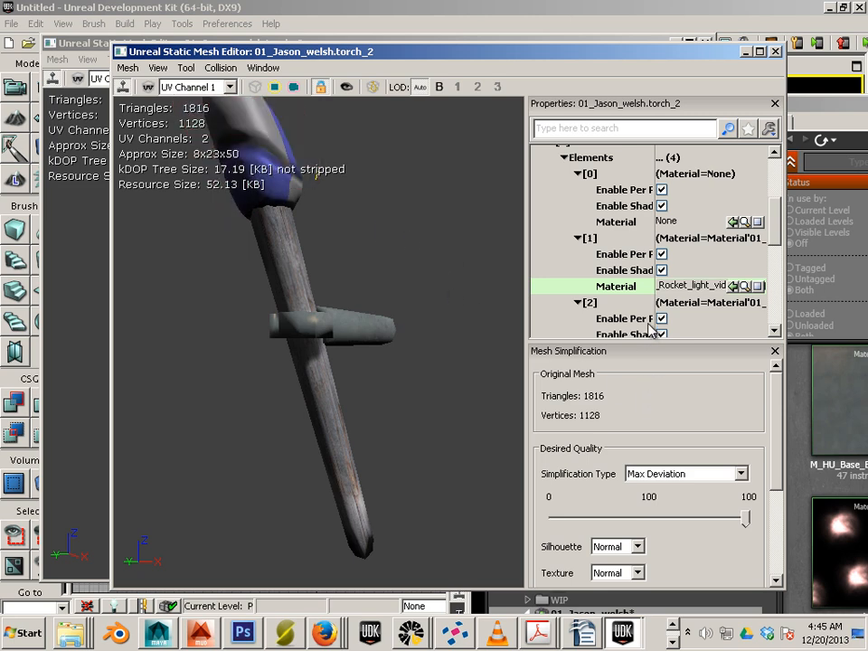
{"action": "left_click_drag", "start_coordinate": [781, 231], "coordinate": [779, 253]}
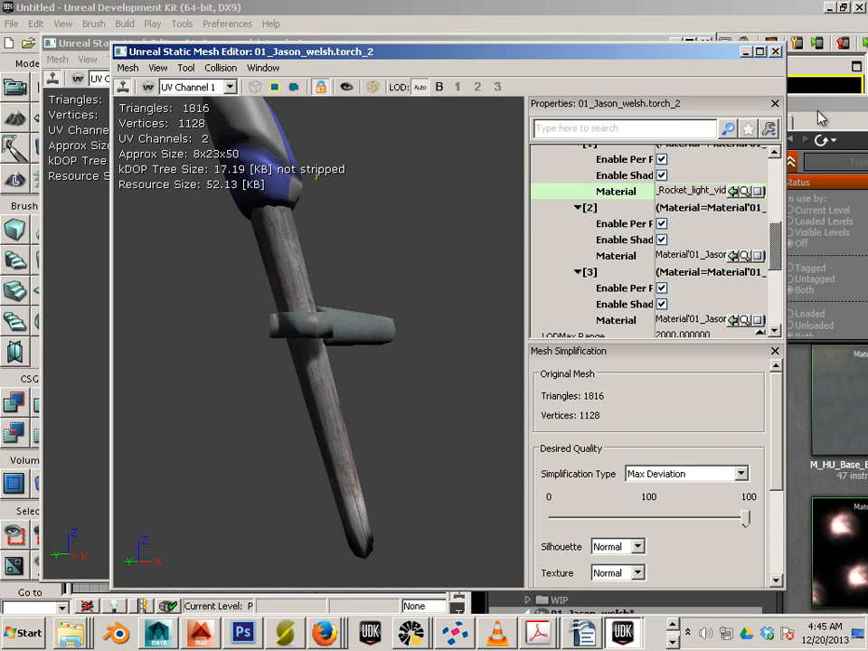
- Find the M_Rocket_light_vid material in the package and open it in the Material Editor
{"action": "left_click_drag", "start_coordinate": [812, 111], "coordinate": [476, 57]}
{"action": "scroll", "coordinate": [594, 463], "scroll_direction": "down", "scroll_amount": 1}
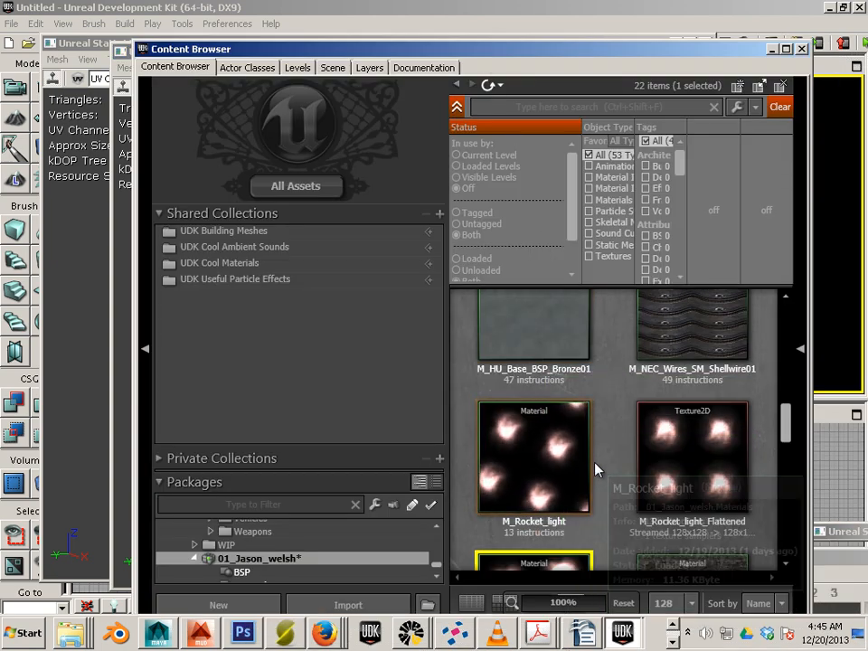
{"action": "scroll", "coordinate": [587, 456], "scroll_direction": "down", "scroll_amount": 2}
{"action": "left_click", "coordinate": [547, 420]}
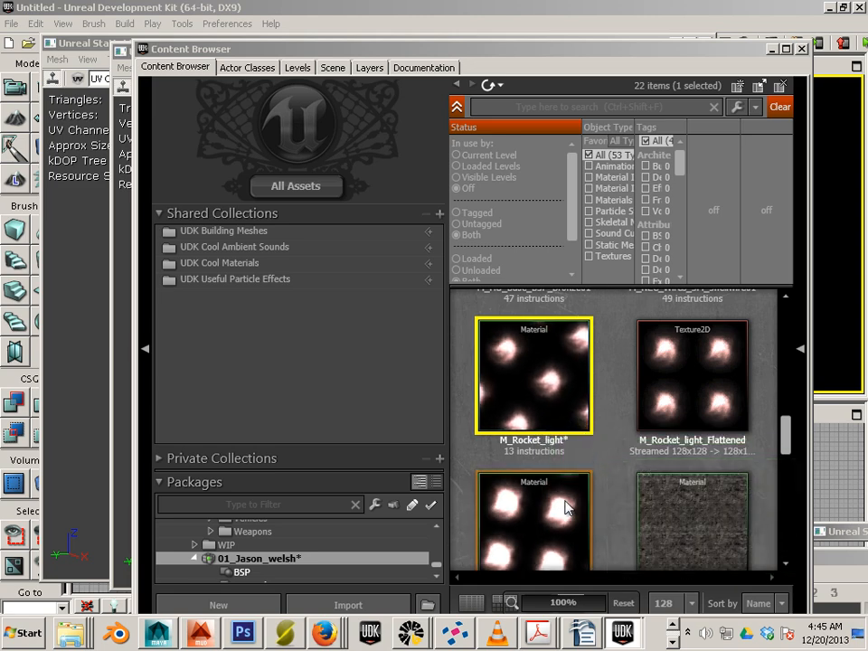
{"action": "left_click", "coordinate": [577, 515]}
{"action": "double_click", "coordinate": [601, 522]}
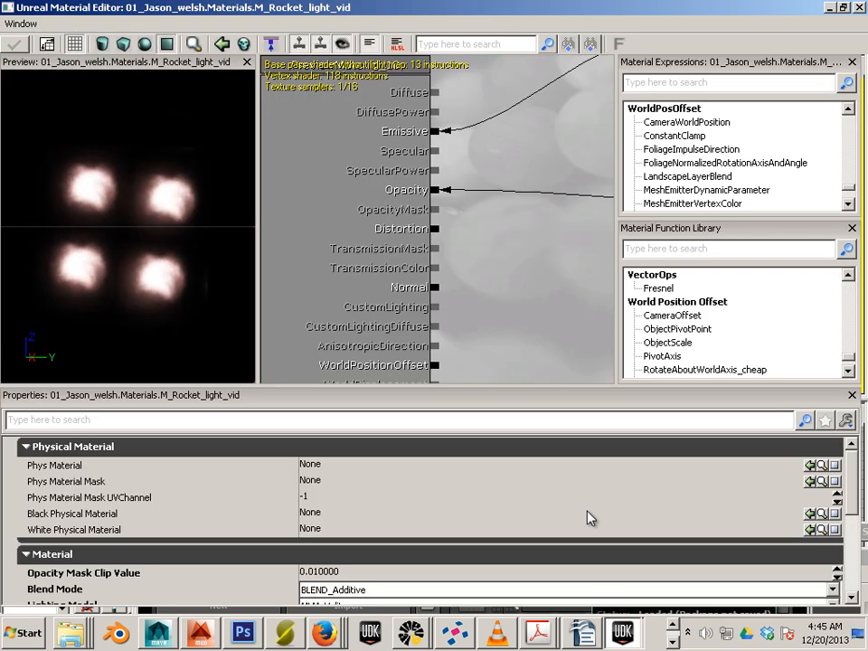
- Set both UTiling and VTiling of the TexCoord node feeding the Rotator to 1
{"action": "left_click_drag", "start_coordinate": [474, 373], "coordinate": [317, 380]}
{"action": "scroll", "coordinate": [439, 361], "scroll_direction": "down", "scroll_amount": 4}
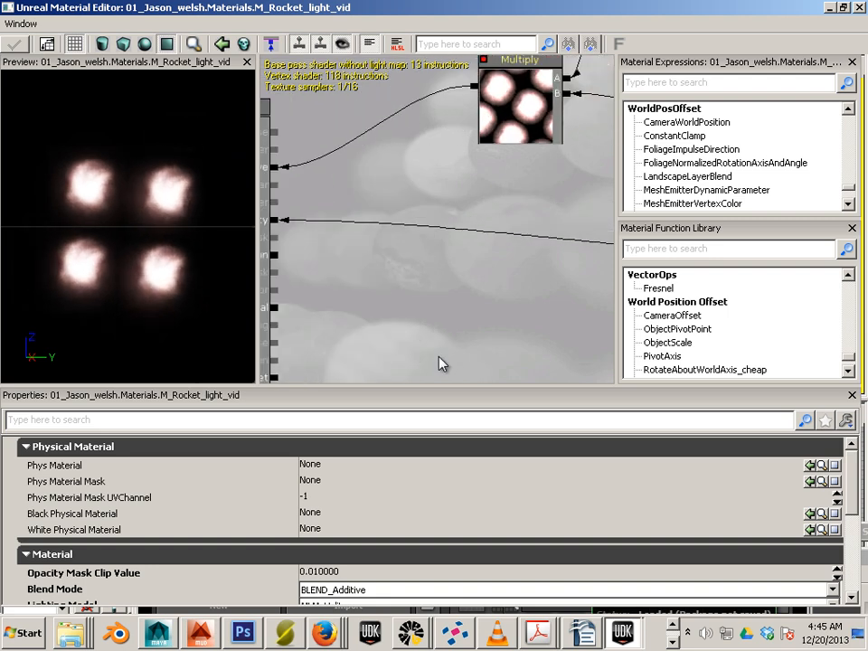
{"action": "left_click_drag", "start_coordinate": [422, 302], "coordinate": [262, 355]}
{"action": "left_click_drag", "start_coordinate": [475, 309], "coordinate": [303, 271]}
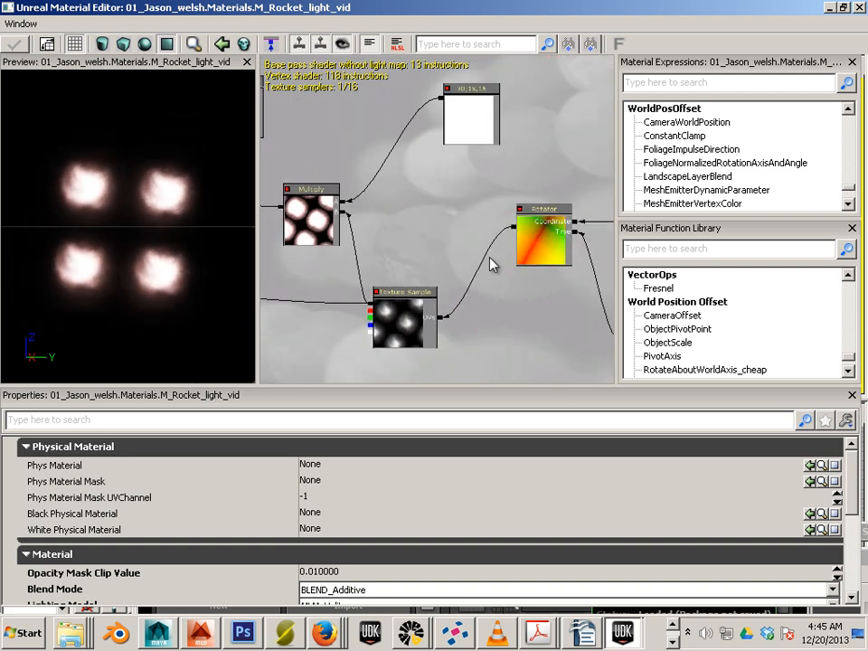
{"action": "left_click_drag", "start_coordinate": [512, 311], "coordinate": [318, 272]}
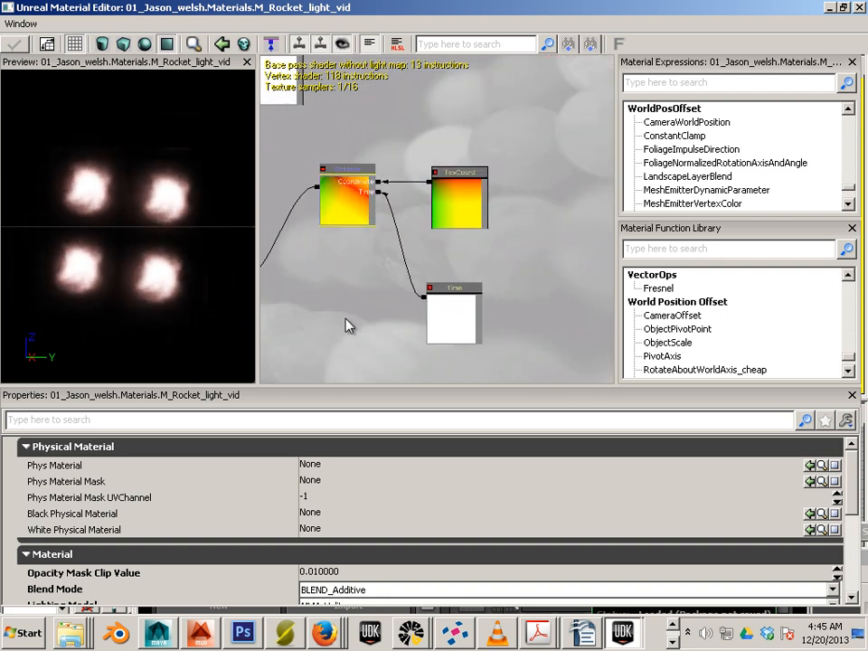
{"action": "left_click", "coordinate": [436, 224]}
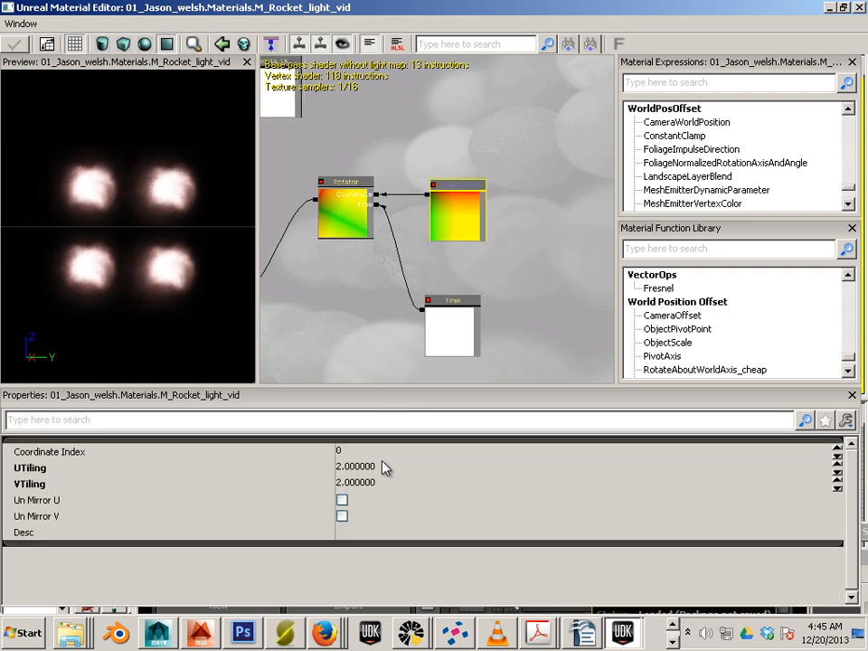
{"action": "scroll", "coordinate": [409, 479], "scroll_direction": "up", "scroll_amount": 4}
{"action": "scroll", "coordinate": [361, 472], "scroll_direction": "down", "scroll_amount": 1}
{"action": "left_click", "coordinate": [360, 468]}
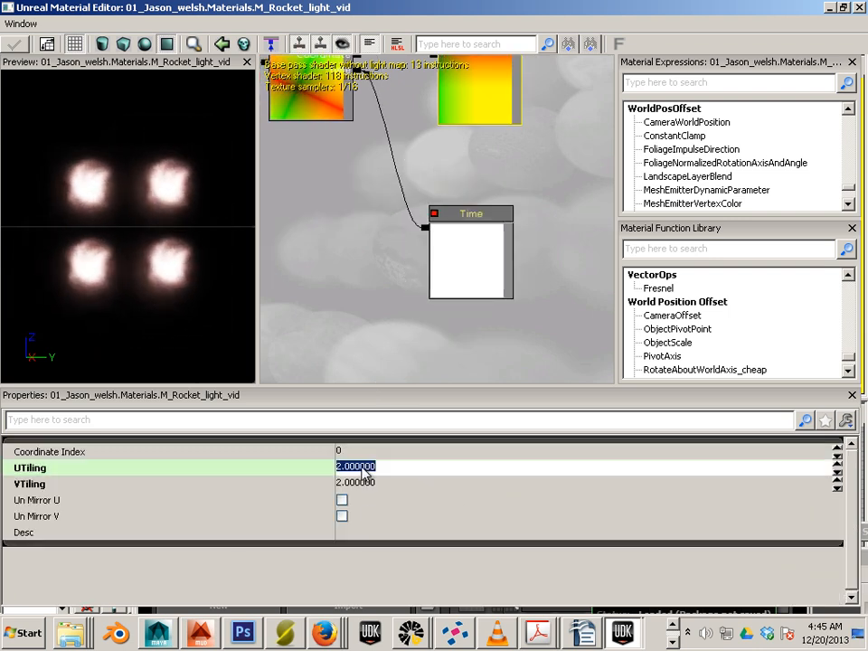
{"action": "type", "text": "1"}
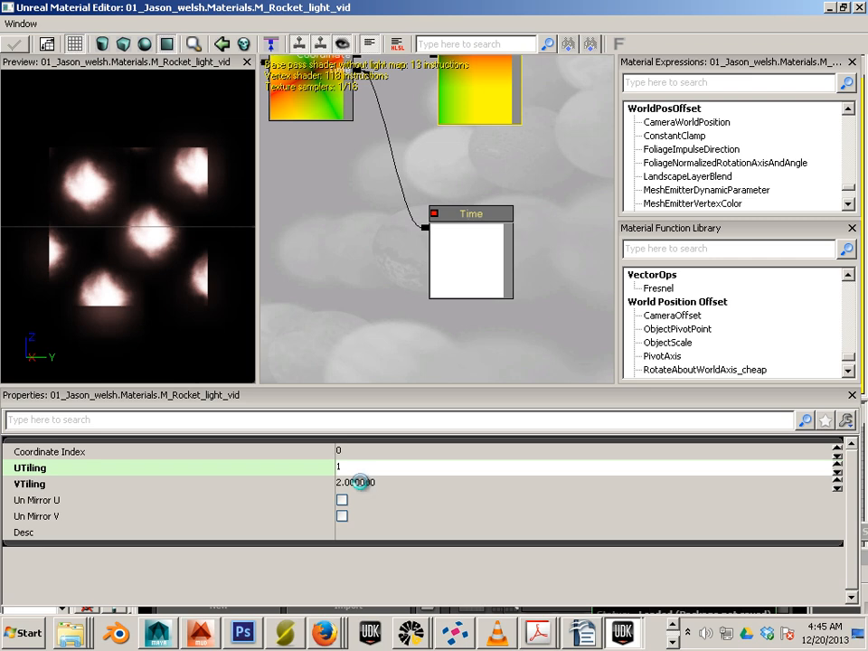
{"action": "left_click", "coordinate": [361, 483]}
{"action": "left_click_drag", "start_coordinate": [378, 483], "coordinate": [322, 474]}
{"action": "type", "text": "1"}
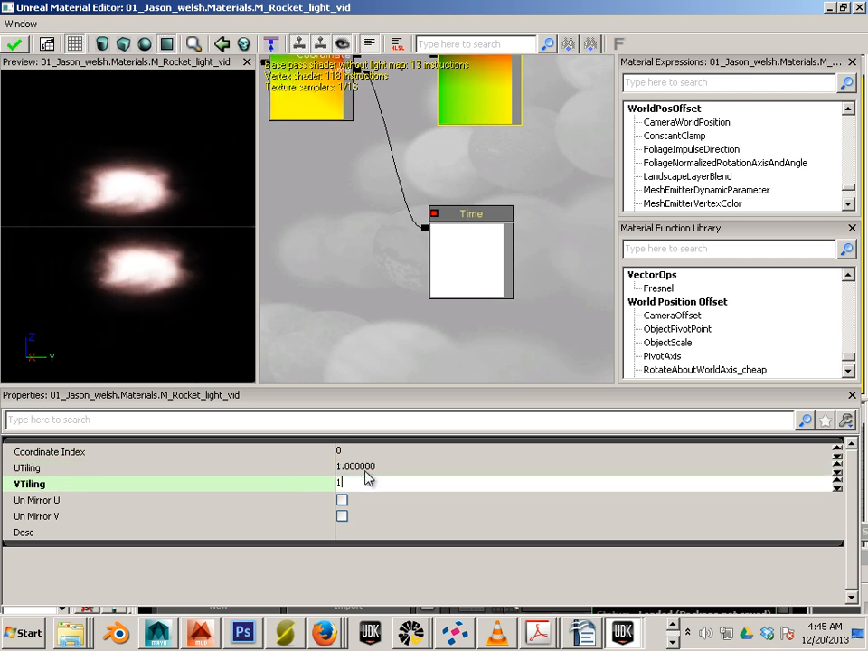
{"action": "key", "text": "Return"}
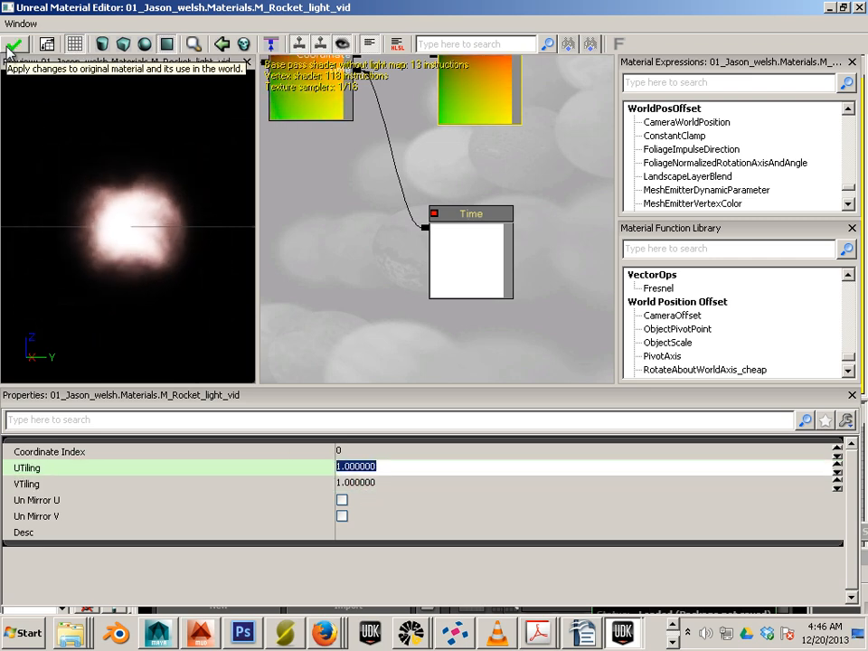
- Apply the tiling changes to M_Rocket_light_vid and return to the Static Mesh Editor showing torch_2
{"action": "left_click", "coordinate": [13, 44]}
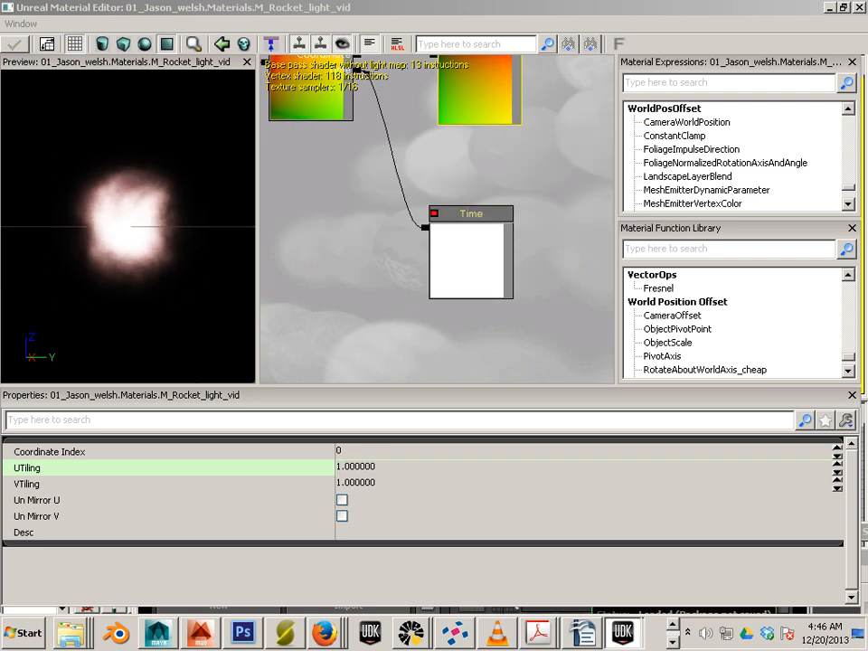
{"action": "left_click", "coordinate": [856, 9]}
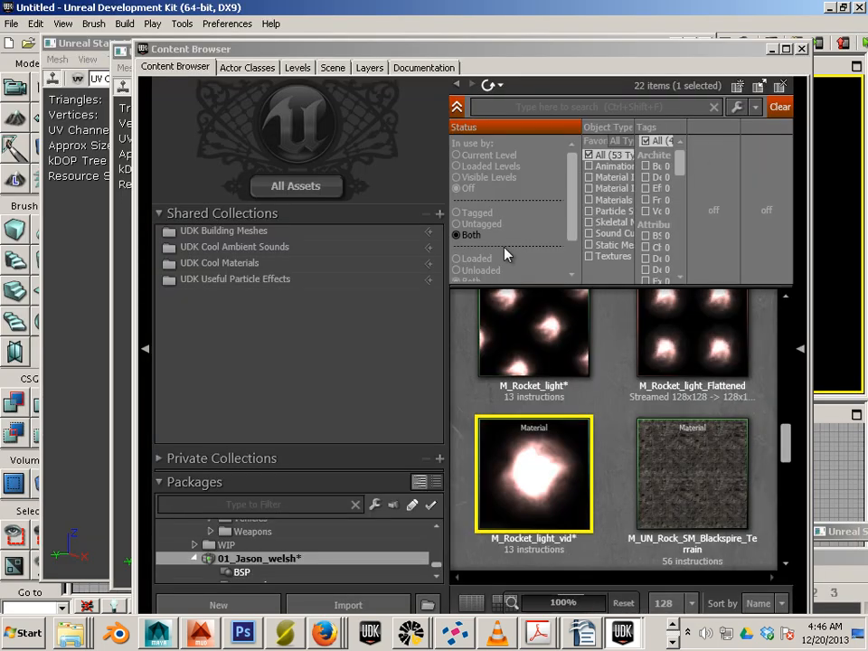
{"action": "left_click_drag", "start_coordinate": [377, 53], "coordinate": [687, 88]}
{"action": "left_click", "coordinate": [362, 188]}
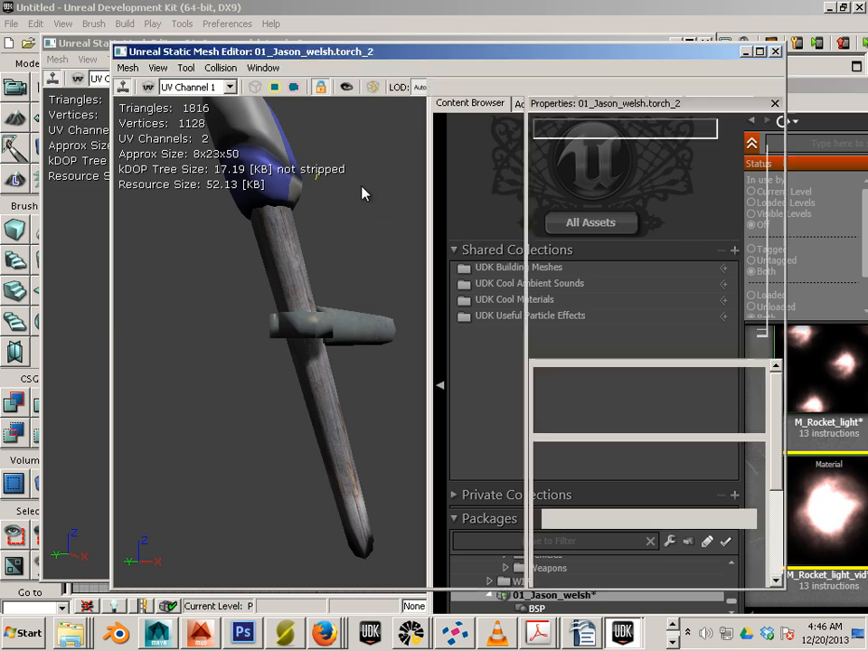
- Examine from several distances and angles how the rocket light material looks on the head of torch_2
{"action": "scroll", "coordinate": [318, 203], "scroll_direction": "down", "scroll_amount": 4}
{"action": "scroll", "coordinate": [318, 208], "scroll_direction": "up", "scroll_amount": 2}
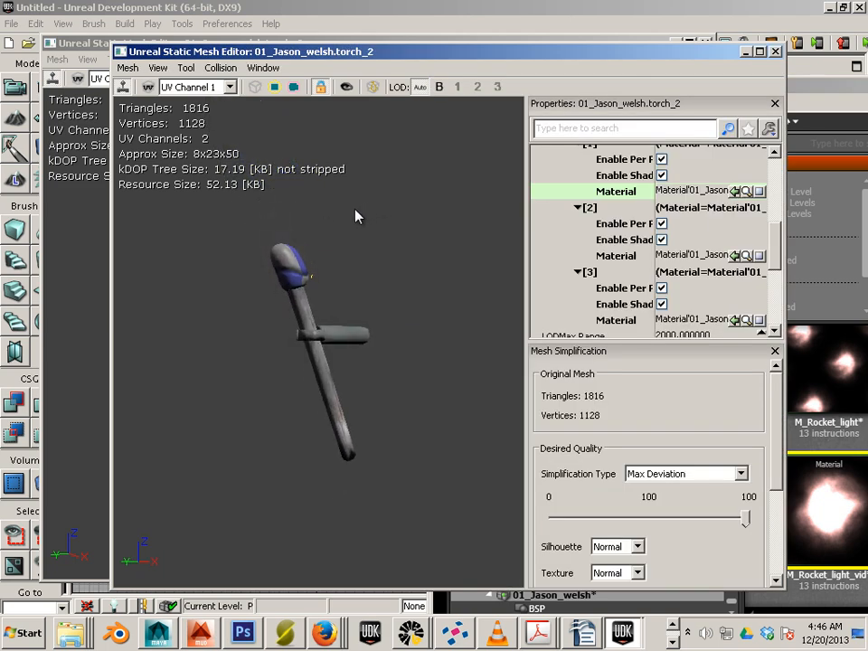
{"action": "left_click_drag", "start_coordinate": [313, 240], "coordinate": [370, 262]}
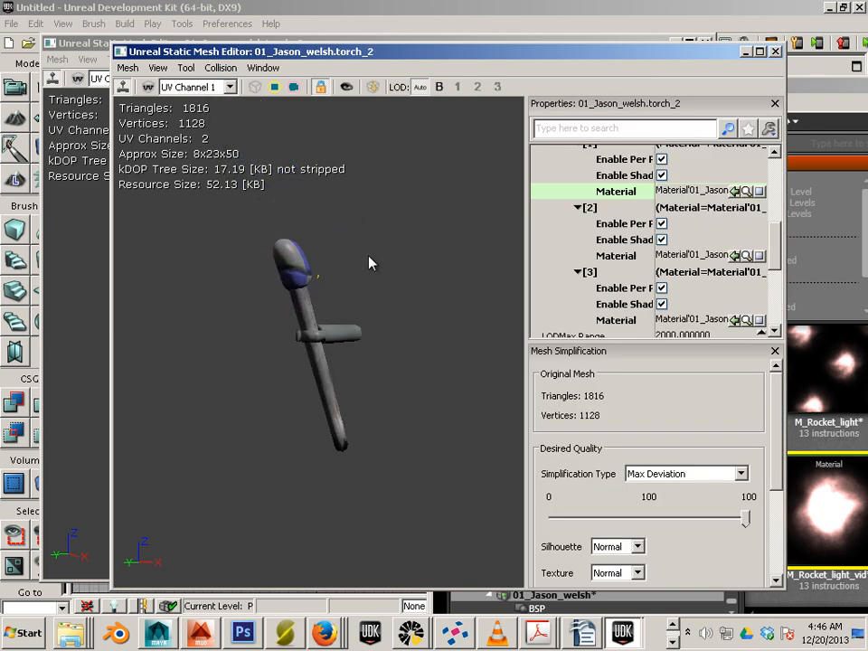
{"action": "scroll", "coordinate": [323, 232], "scroll_direction": "up", "scroll_amount": 3}
{"action": "scroll", "coordinate": [323, 232], "scroll_direction": "down", "scroll_amount": 4}
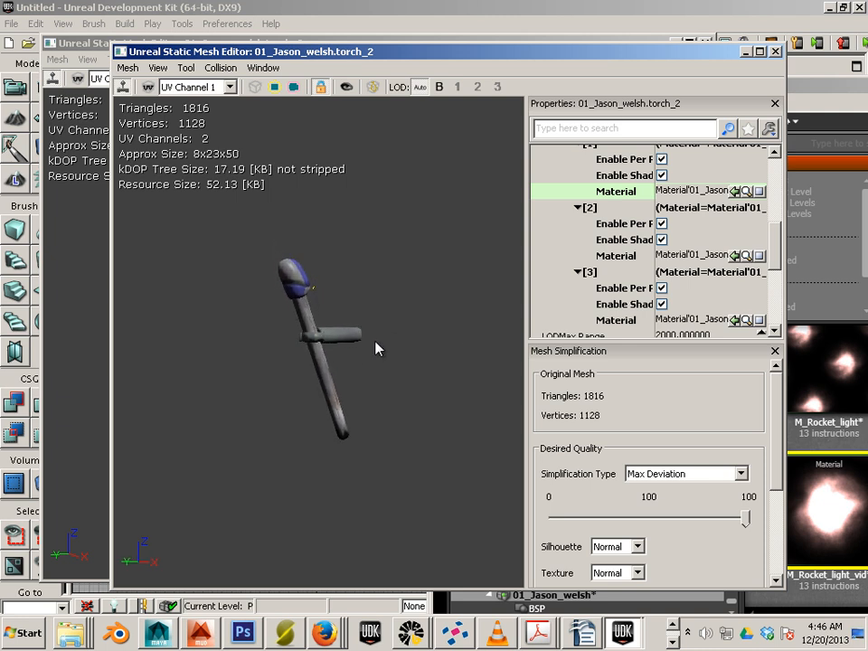
{"action": "scroll", "coordinate": [375, 341], "scroll_direction": "up", "scroll_amount": 3}
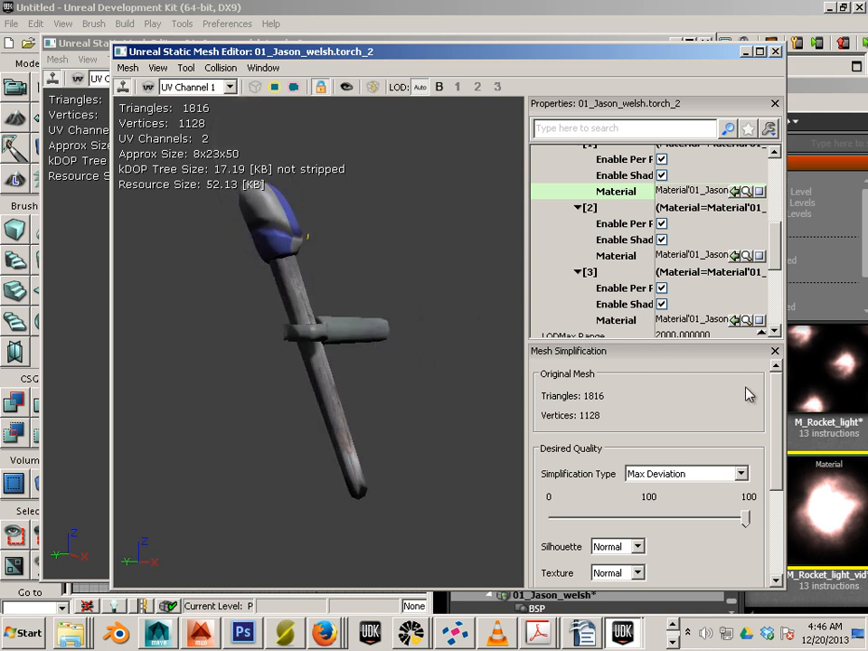
- Find the Explo_MH_Mat_Dup_vid explosion material in the package and open its node graph in the Material Editor
{"action": "left_click", "coordinate": [820, 112]}
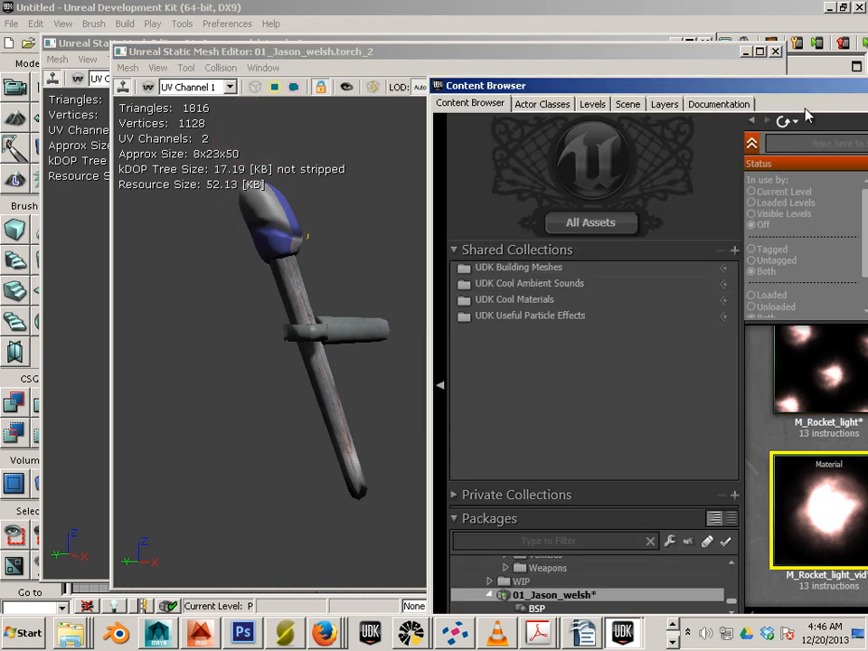
{"action": "left_click_drag", "start_coordinate": [807, 87], "coordinate": [435, 43]}
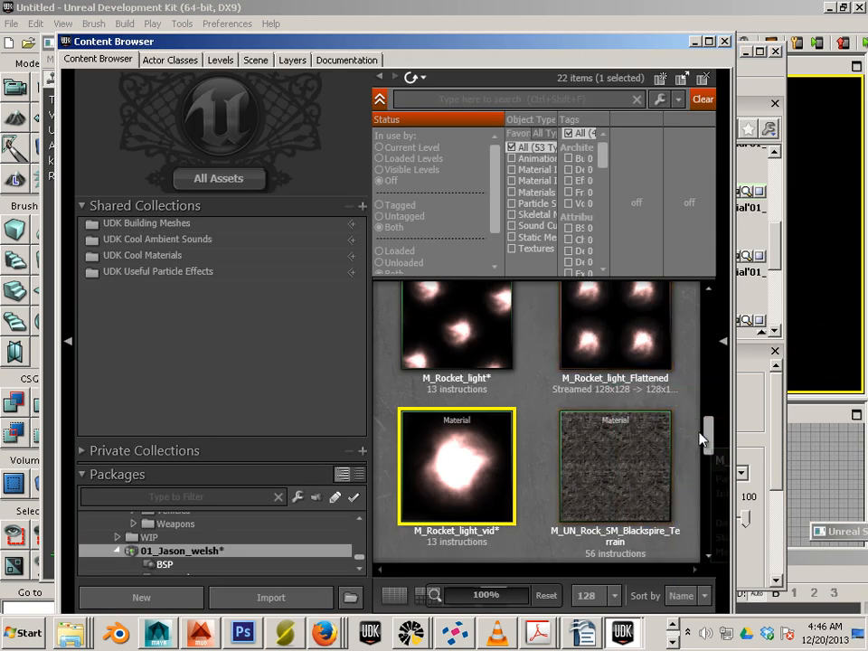
{"action": "left_click_drag", "start_coordinate": [701, 438], "coordinate": [699, 373]}
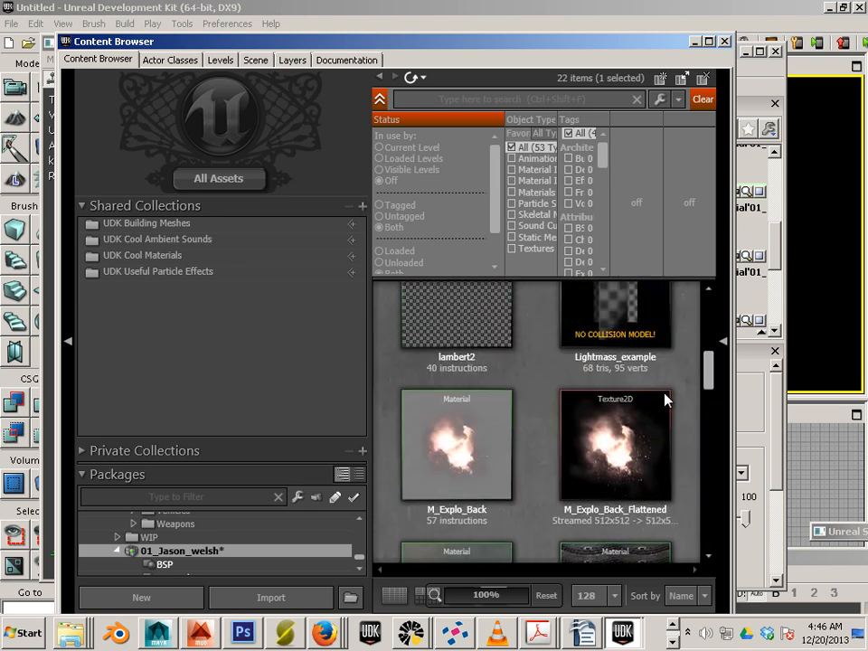
{"action": "left_click_drag", "start_coordinate": [707, 358], "coordinate": [705, 303]}
{"action": "double_click", "coordinate": [599, 344]}
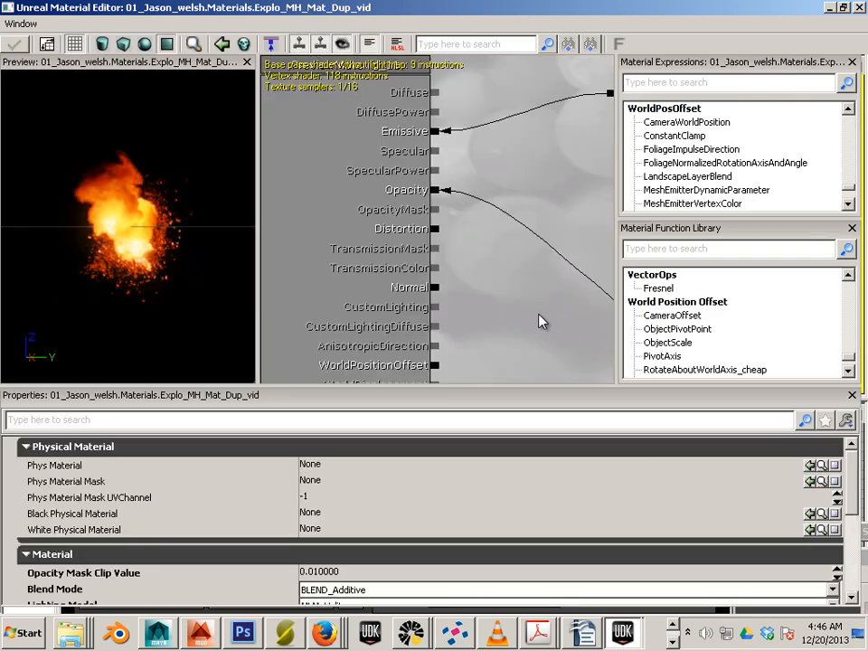
{"action": "left_click_drag", "start_coordinate": [540, 321], "coordinate": [428, 312]}
{"action": "scroll", "coordinate": [428, 310], "scroll_direction": "down", "scroll_amount": 5}
{"action": "left_click_drag", "start_coordinate": [588, 298], "coordinate": [422, 352]}
{"action": "scroll", "coordinate": [440, 313], "scroll_direction": "up", "scroll_amount": 3}
{"action": "scroll", "coordinate": [425, 348], "scroll_direction": "down", "scroll_amount": 1}
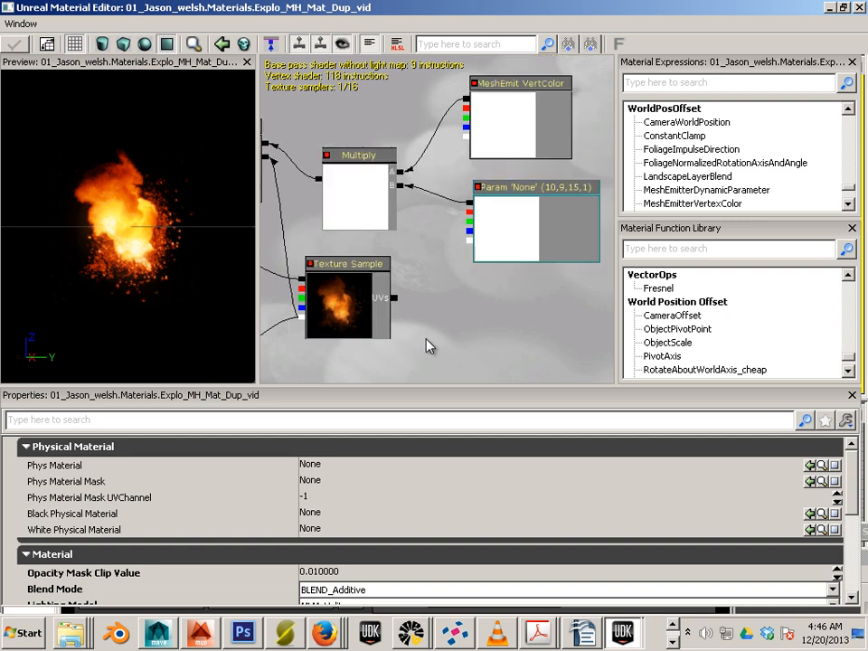
- Add a Rotator node beside the explosion Texture Sample and connect its output to the sample's UVs input
{"action": "left_click", "coordinate": [687, 84]}
{"action": "type", "text": "ro"}
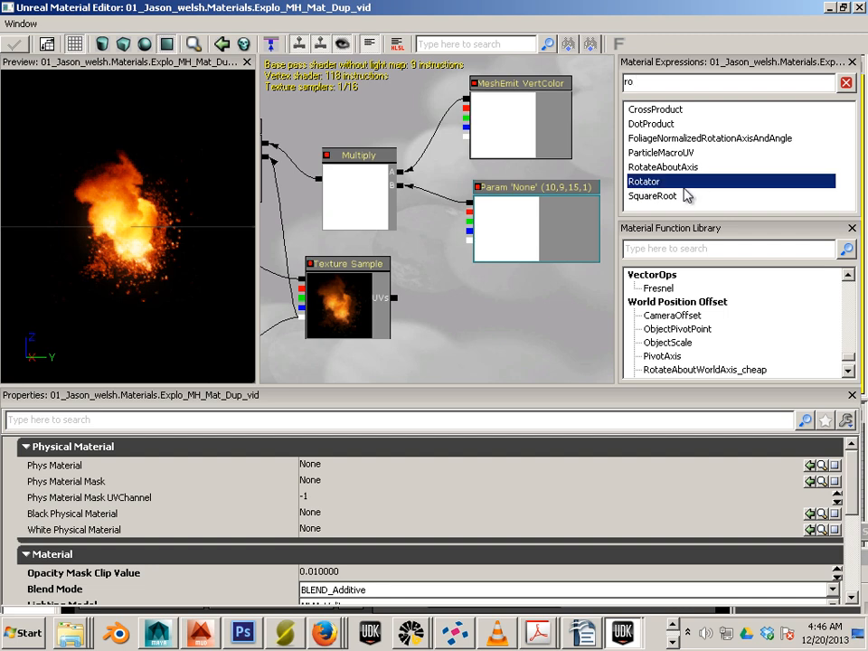
{"action": "left_click_drag", "start_coordinate": [495, 328], "coordinate": [394, 299]}
{"action": "left_click_drag", "start_coordinate": [455, 322], "coordinate": [491, 345]}
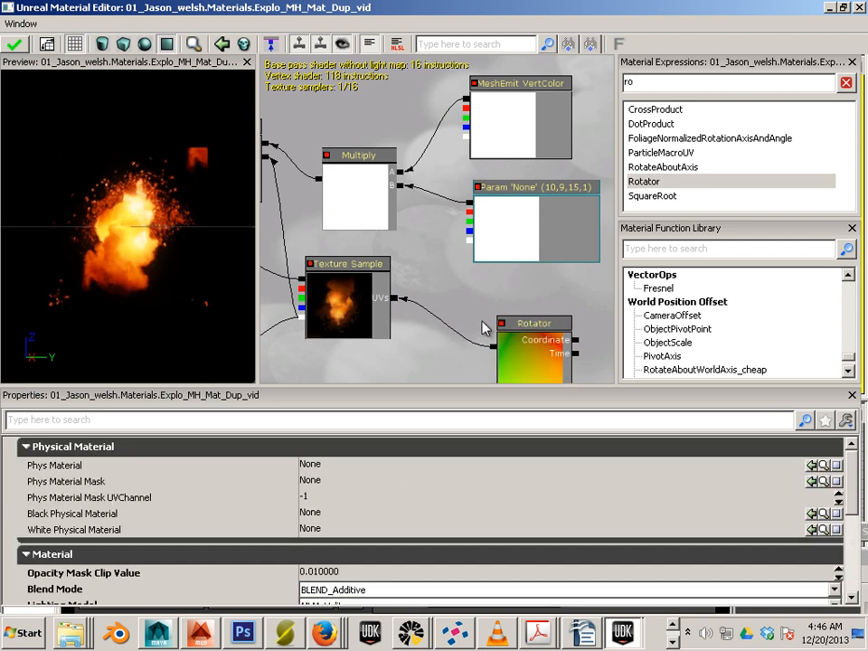
- Set the Rotator's Speed to 0.8, apply the change to the explosion material and close its editor
{"action": "left_click", "coordinate": [522, 360]}
{"action": "left_click_drag", "start_coordinate": [423, 349], "coordinate": [369, 341]}
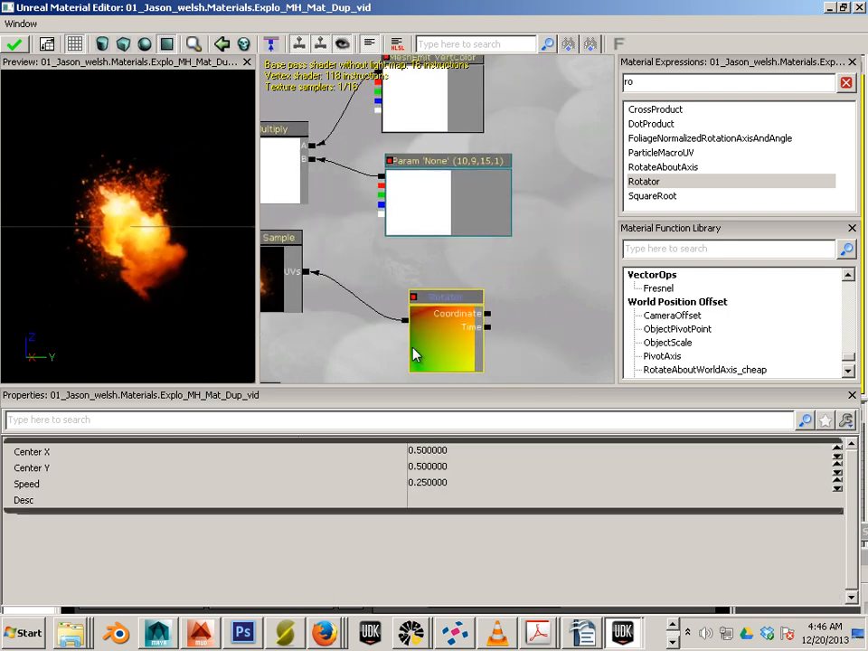
{"action": "left_click", "coordinate": [433, 483]}
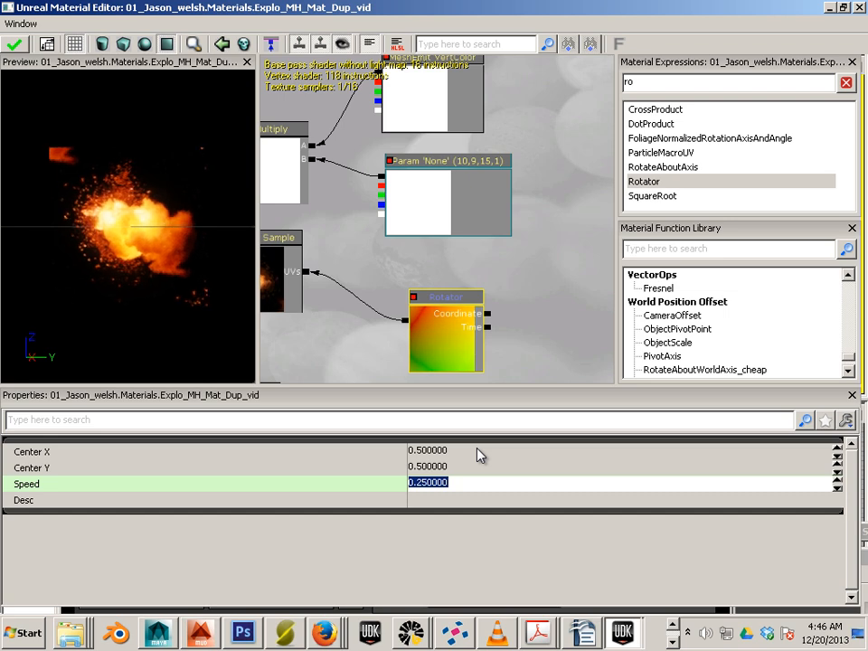
{"action": "type", "text": ".8"}
{"action": "key", "text": "Return"}
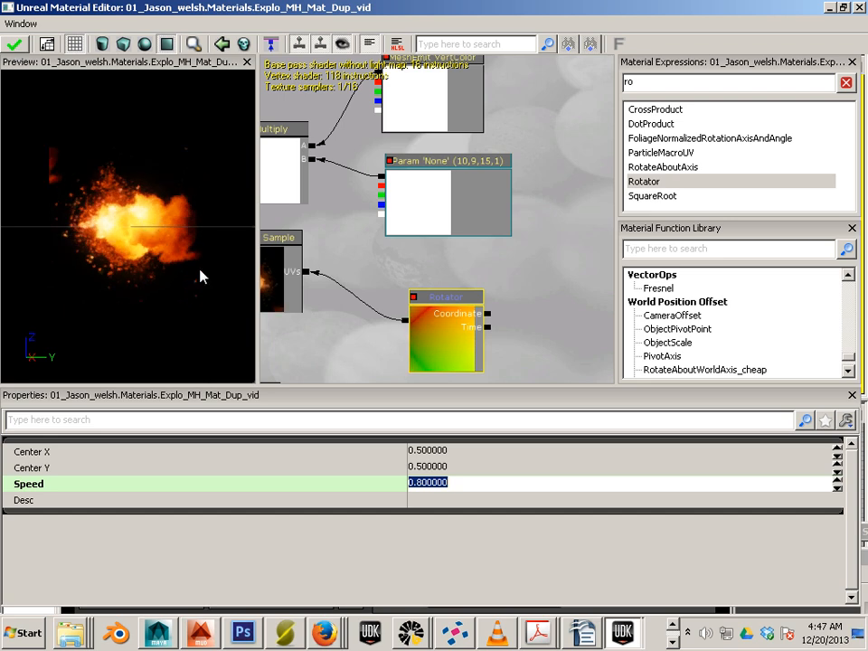
{"action": "left_click", "coordinate": [13, 44]}
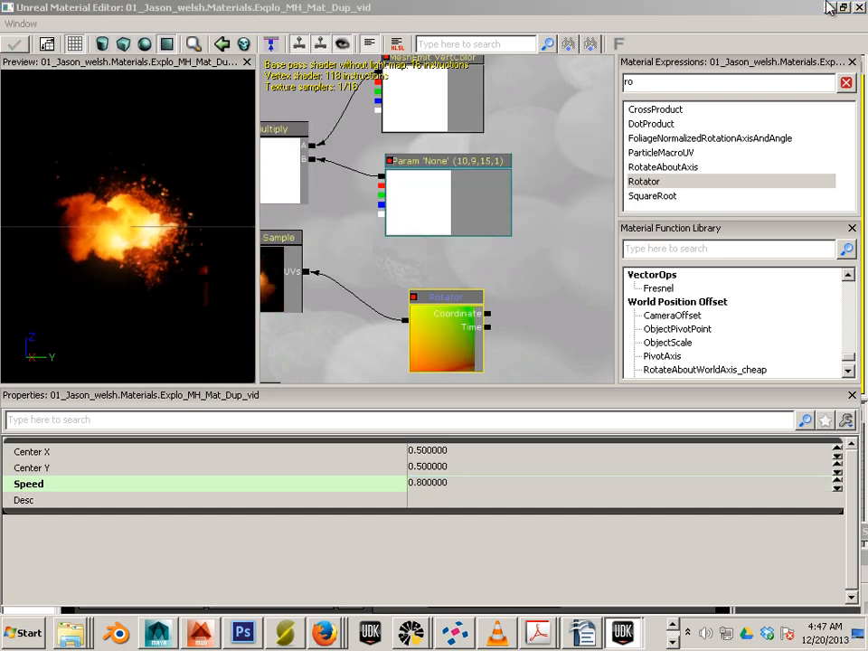
{"action": "left_click", "coordinate": [858, 8]}
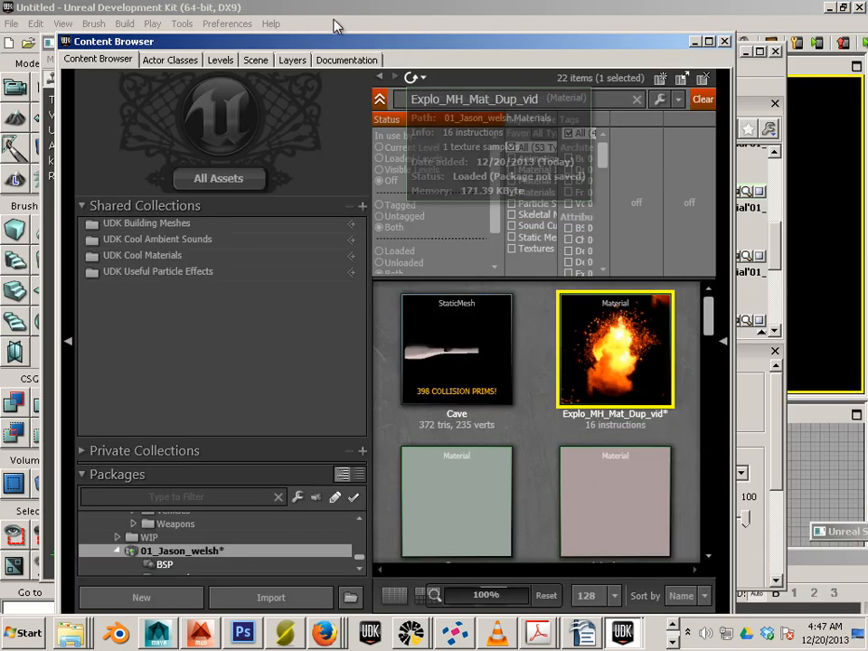
- Assign the selected Explo_MH_Mat_Dup_vid material to element [0] of torch_2 and check the torch head from another angle
{"action": "left_click_drag", "start_coordinate": [329, 41], "coordinate": [763, 142]}
{"action": "left_click", "coordinate": [298, 254]}
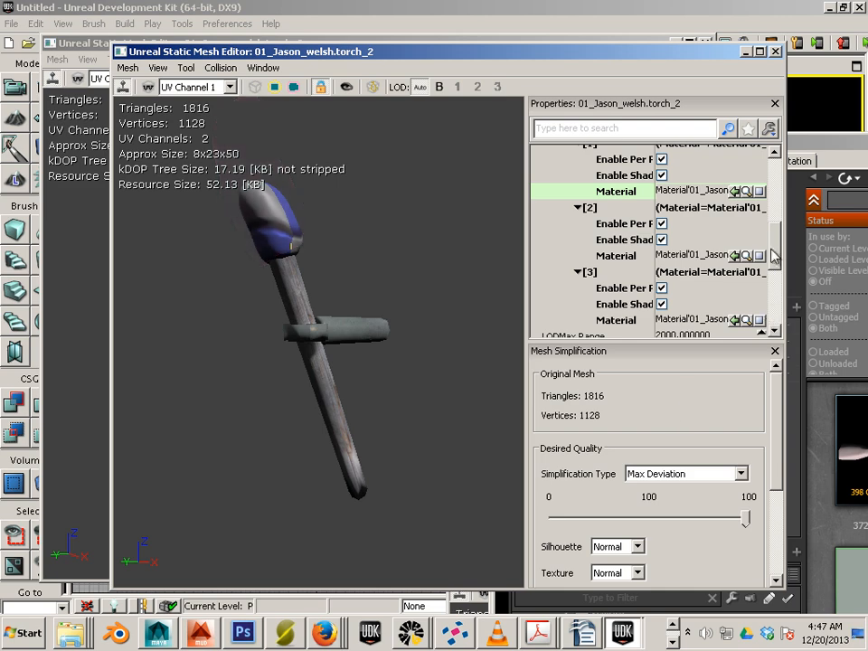
{"action": "left_click_drag", "start_coordinate": [779, 243], "coordinate": [779, 255]}
{"action": "left_click", "coordinate": [688, 210]}
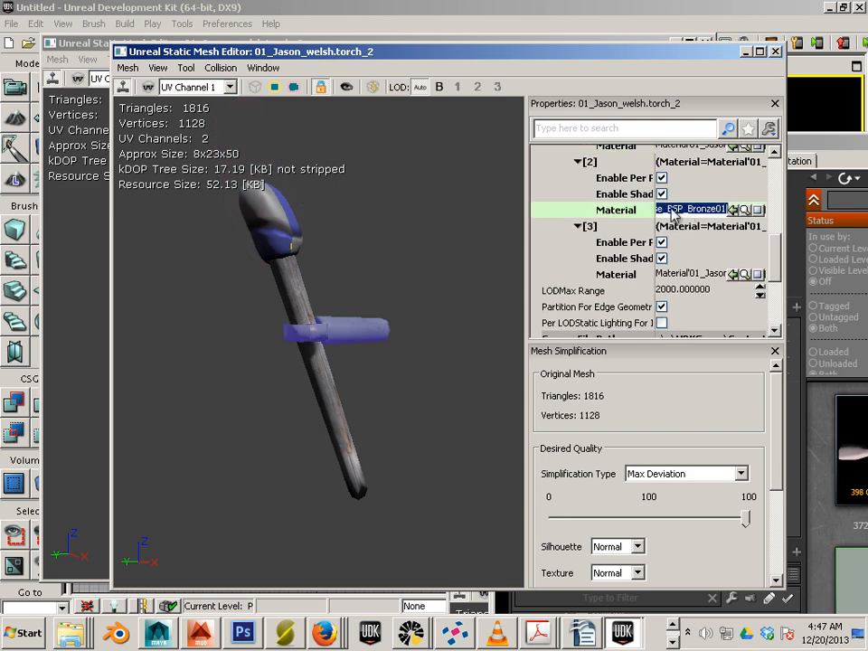
{"action": "left_click", "coordinate": [691, 275]}
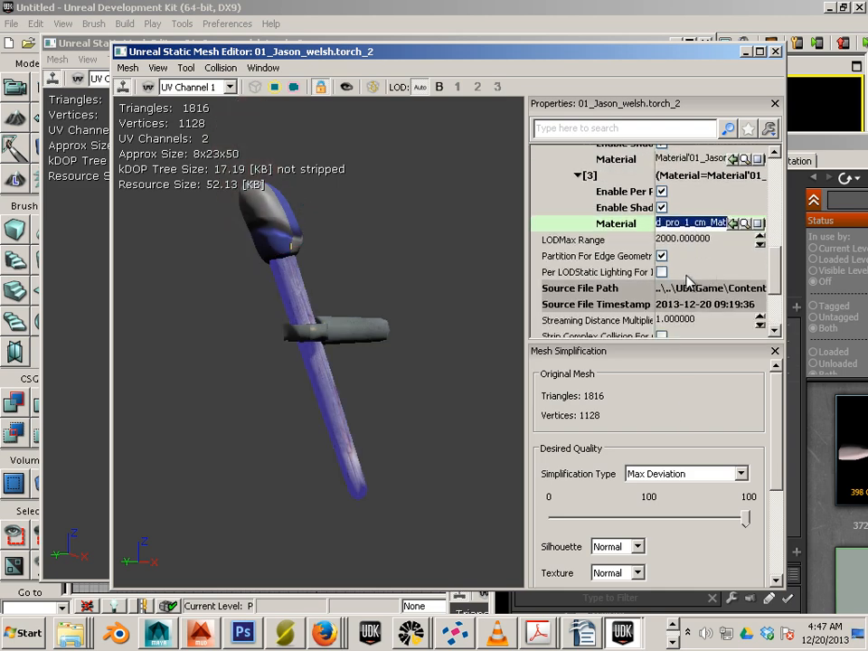
{"action": "scroll", "coordinate": [687, 271], "scroll_direction": "up", "scroll_amount": 3}
{"action": "left_click", "coordinate": [682, 184]}
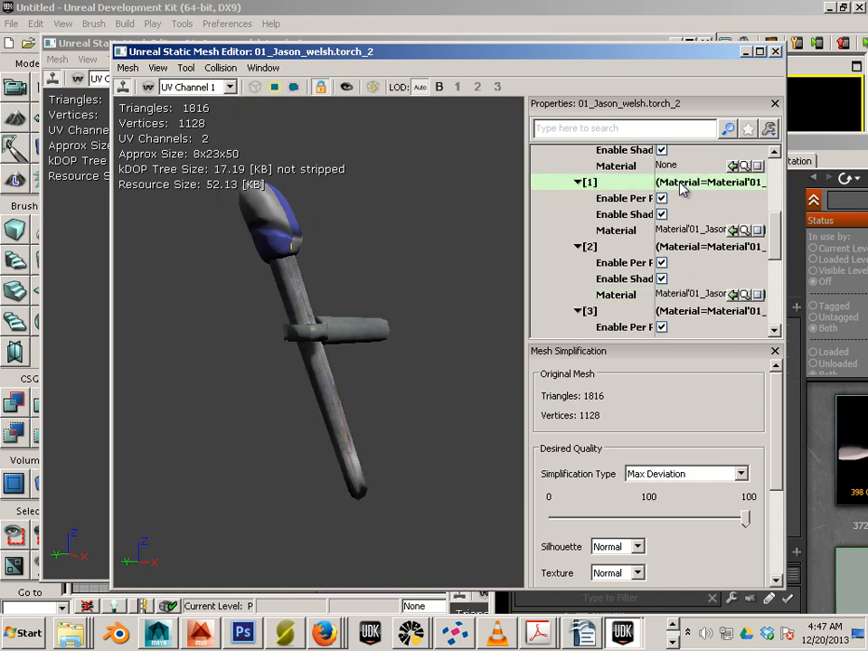
{"action": "scroll", "coordinate": [684, 194], "scroll_direction": "up", "scroll_amount": 2}
{"action": "left_click", "coordinate": [682, 177]}
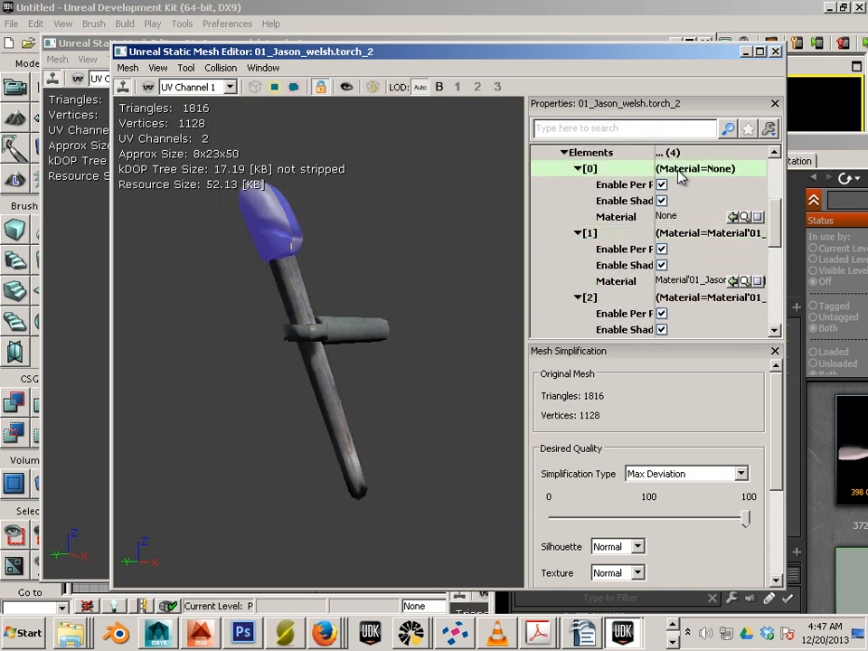
{"action": "left_click", "coordinate": [734, 217]}
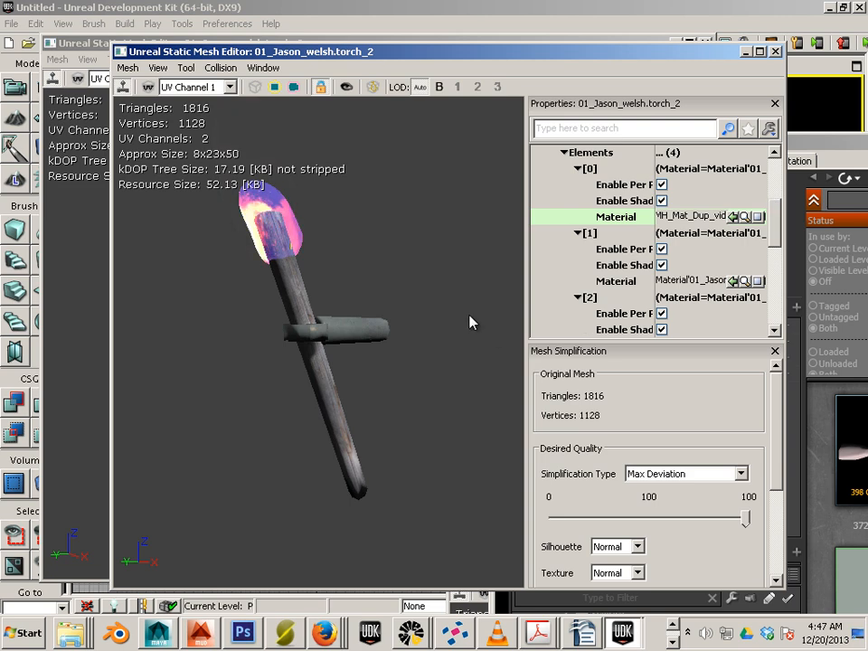
{"action": "scroll", "coordinate": [210, 334], "scroll_direction": "up", "scroll_amount": 5}
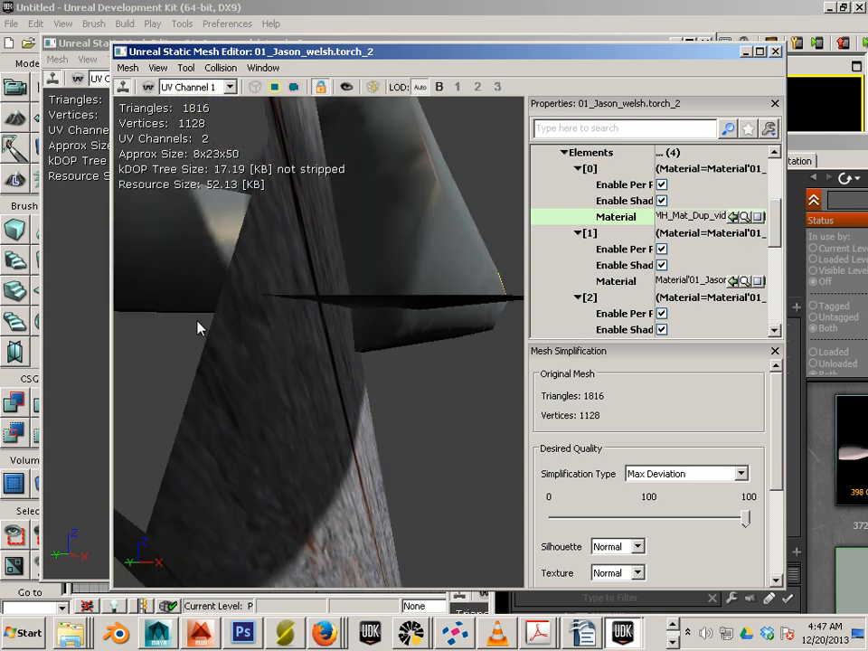
{"action": "scroll", "coordinate": [197, 329], "scroll_direction": "down", "scroll_amount": 7}
{"action": "left_click_drag", "start_coordinate": [210, 353], "coordinate": [342, 339]}
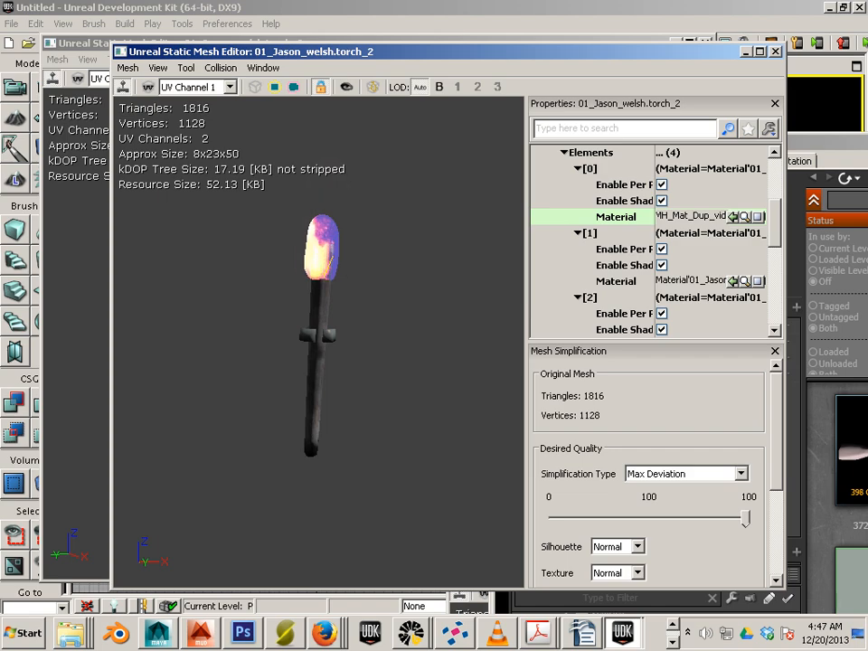
- Reopen Explo_MH_Mat_Dup_vid and add a TextureCoordinate node connected to the Rotator's Coordinate input
{"action": "left_click_drag", "start_coordinate": [828, 141], "coordinate": [167, 66]}
{"action": "double_click", "coordinate": [401, 388]}
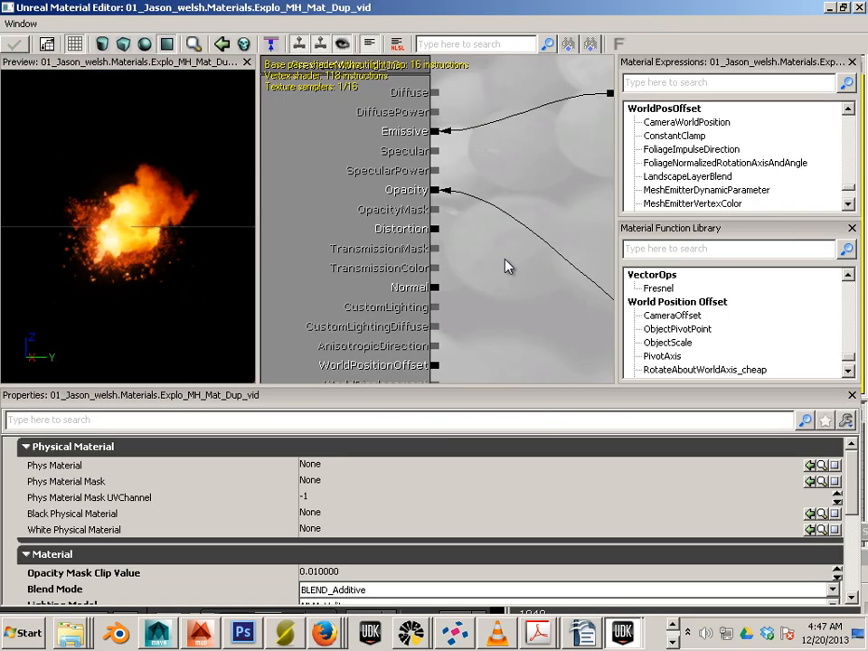
{"action": "left_click_drag", "start_coordinate": [592, 298], "coordinate": [361, 302]}
{"action": "left_click_drag", "start_coordinate": [470, 249], "coordinate": [335, 250]}
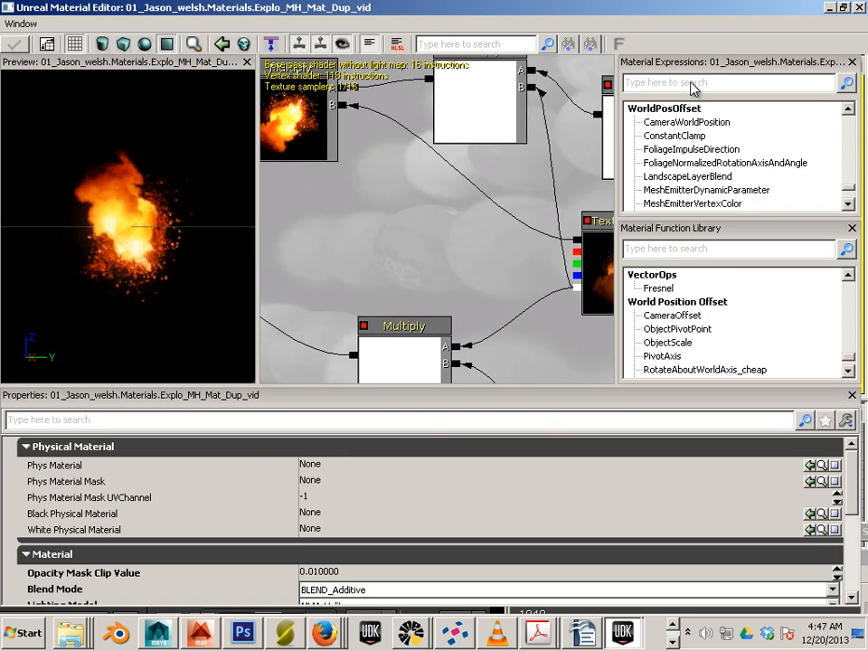
{"action": "left_click", "coordinate": [687, 83]}
{"action": "type", "text": "t"}
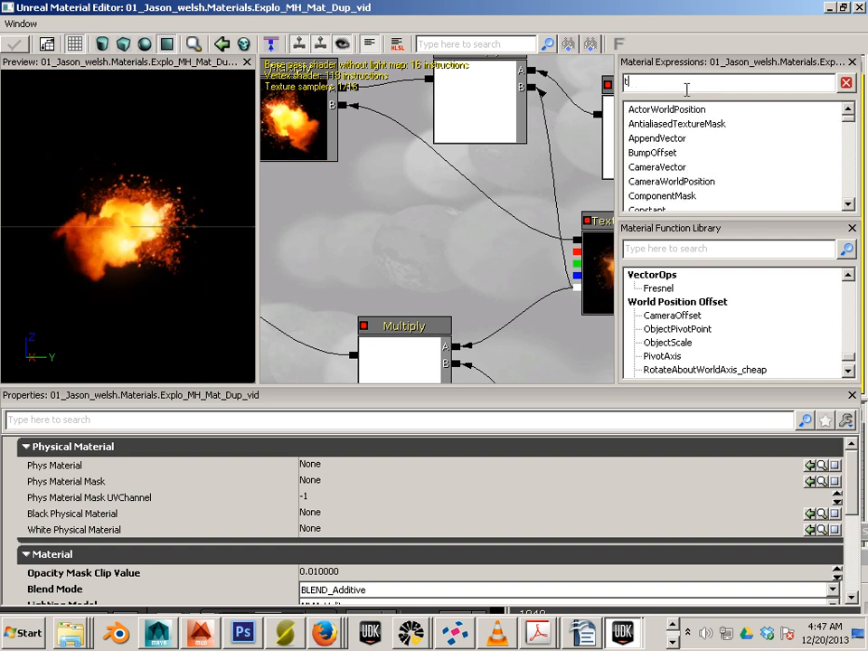
{"action": "type", "text": "e"}
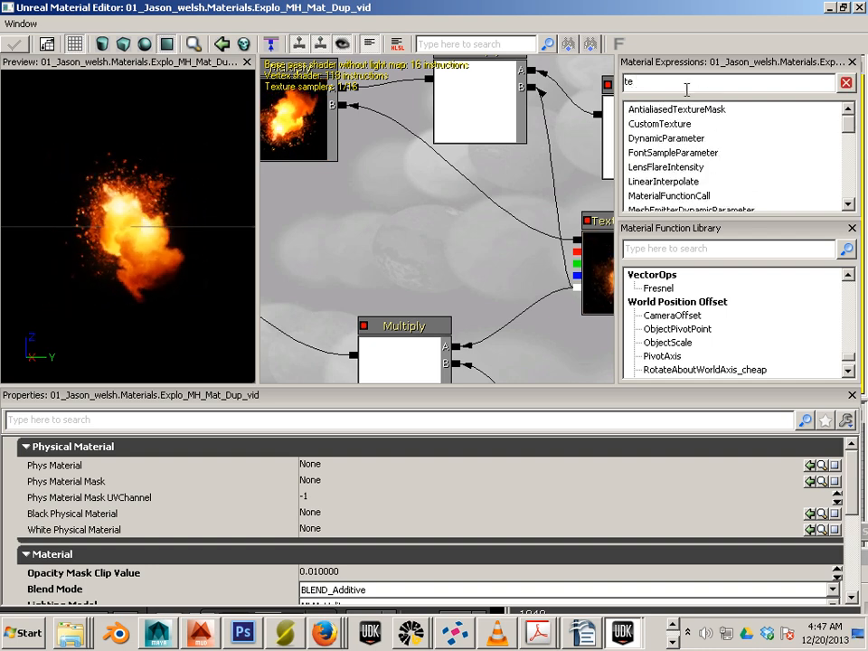
{"action": "type", "text": "x"}
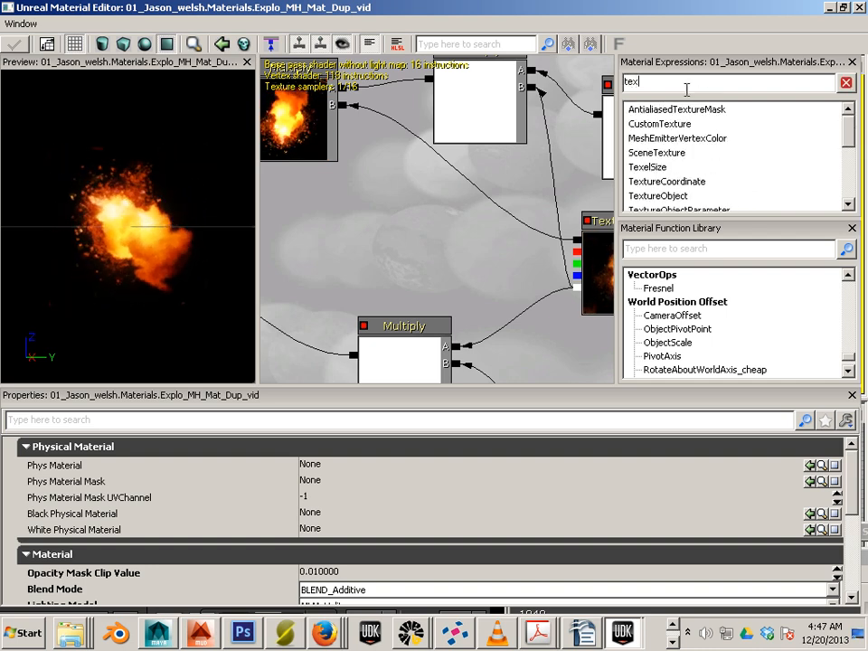
{"action": "left_click", "coordinate": [687, 182]}
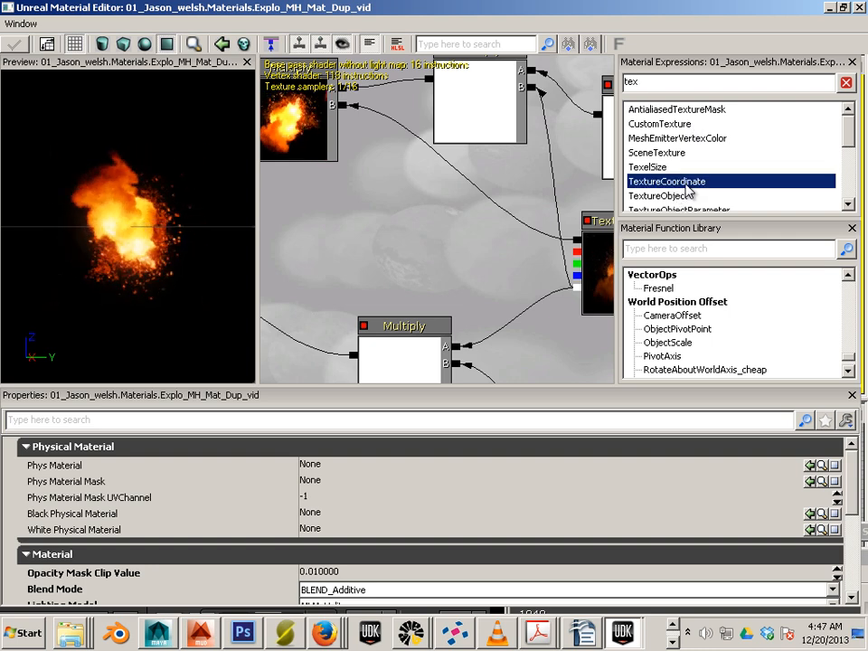
{"action": "left_click_drag", "start_coordinate": [496, 228], "coordinate": [374, 230]}
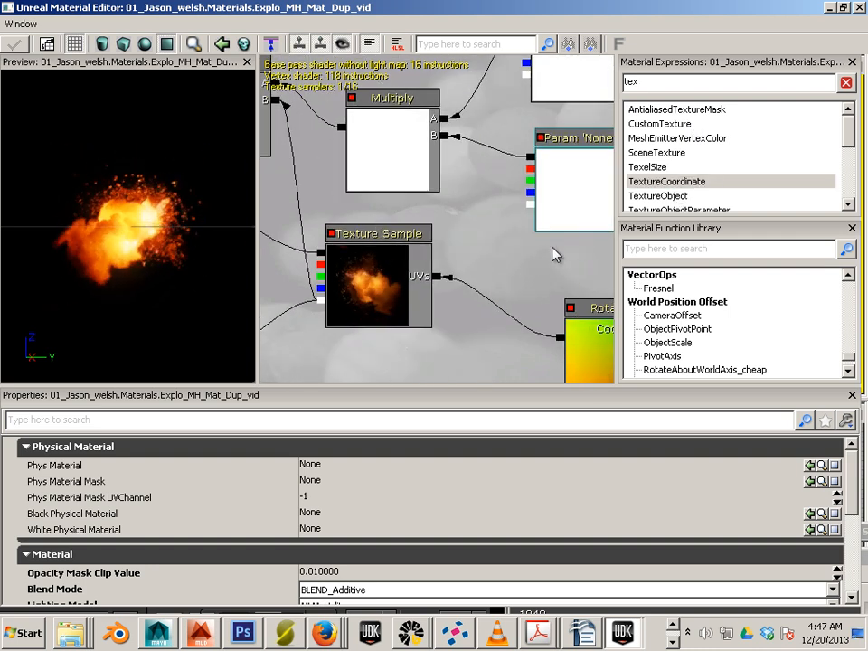
{"action": "left_click_drag", "start_coordinate": [554, 254], "coordinate": [391, 227]}
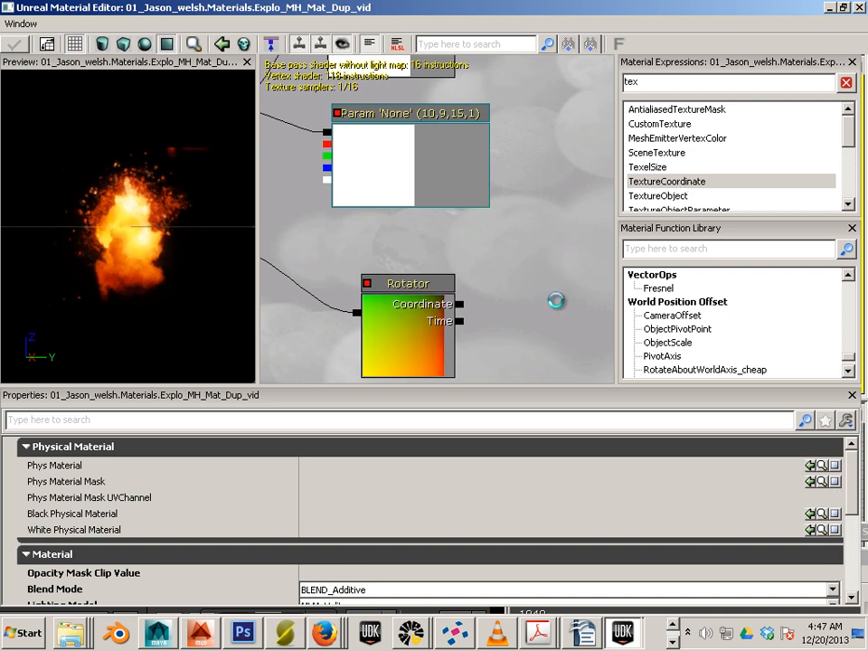
{"action": "left_click_drag", "start_coordinate": [554, 280], "coordinate": [460, 304]}
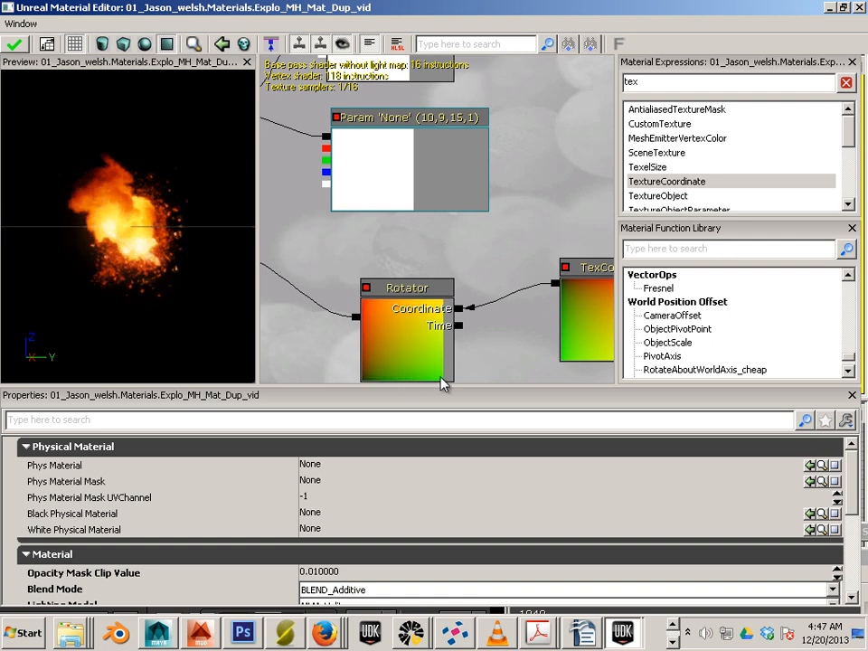
- Set both UTiling and VTiling of the explosion material's TexCoord node to 2
{"action": "left_click", "coordinate": [586, 307]}
{"action": "left_click", "coordinate": [354, 468]}
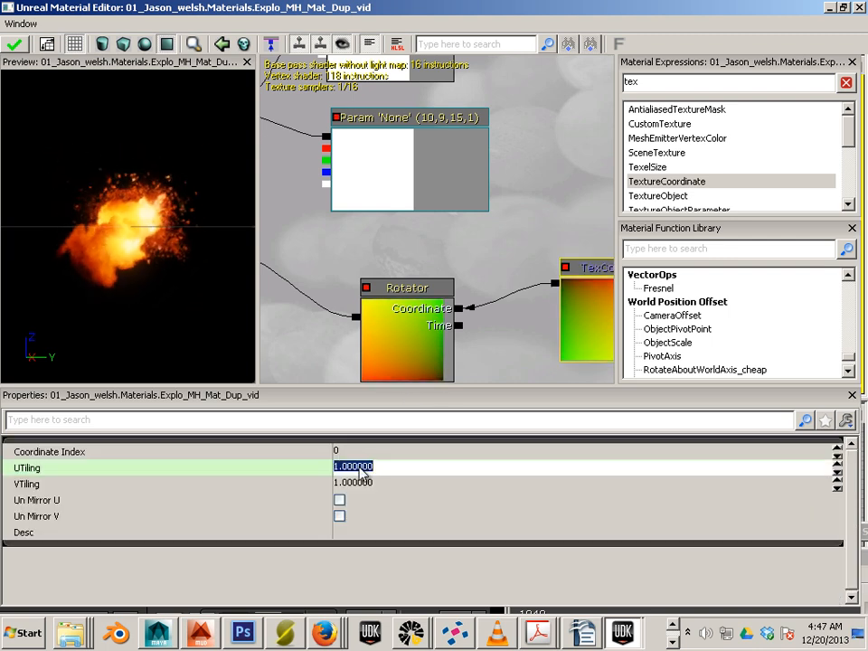
{"action": "type", "text": "2"}
{"action": "left_click", "coordinate": [360, 482]}
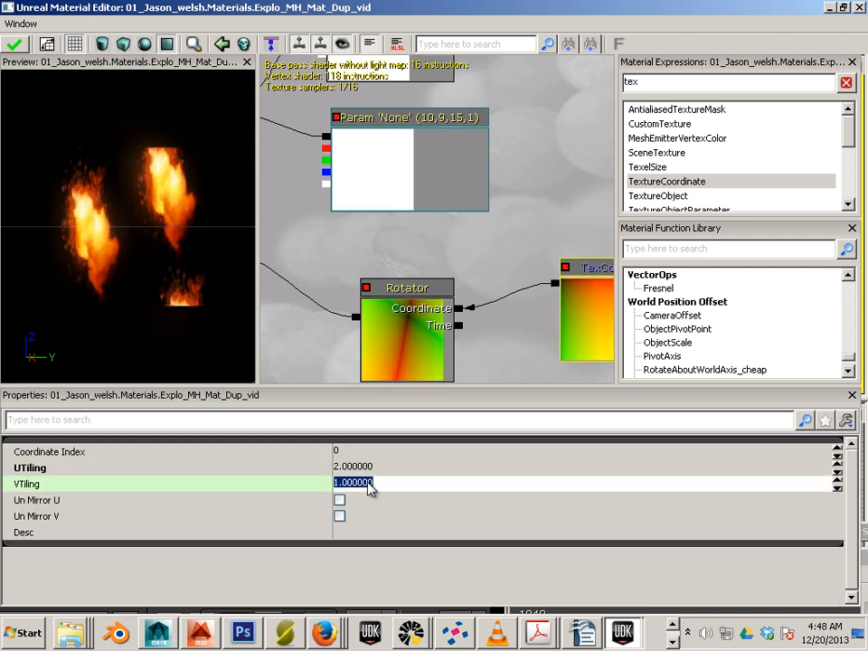
{"action": "type", "text": "2"}
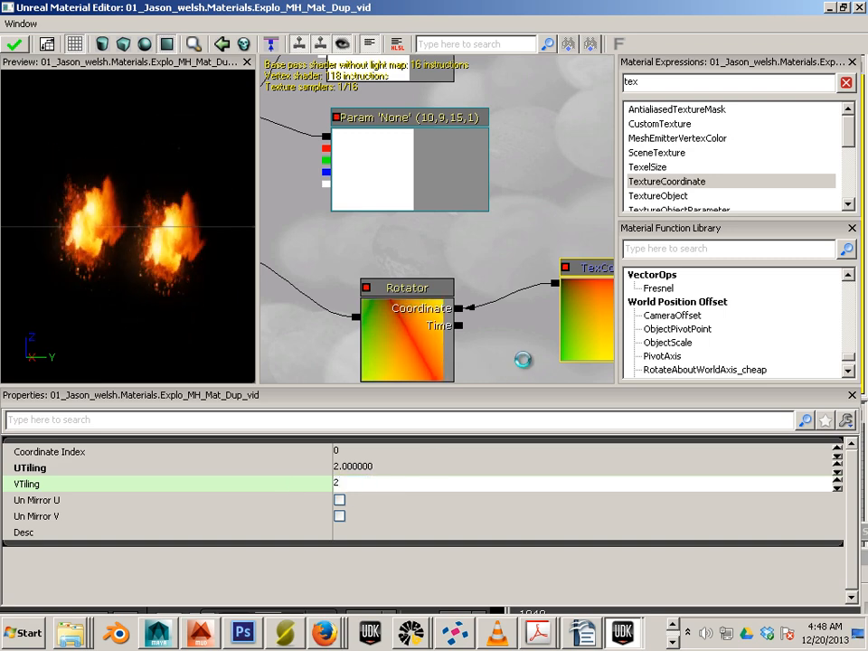
{"action": "left_click_drag", "start_coordinate": [522, 360], "coordinate": [616, 294]}
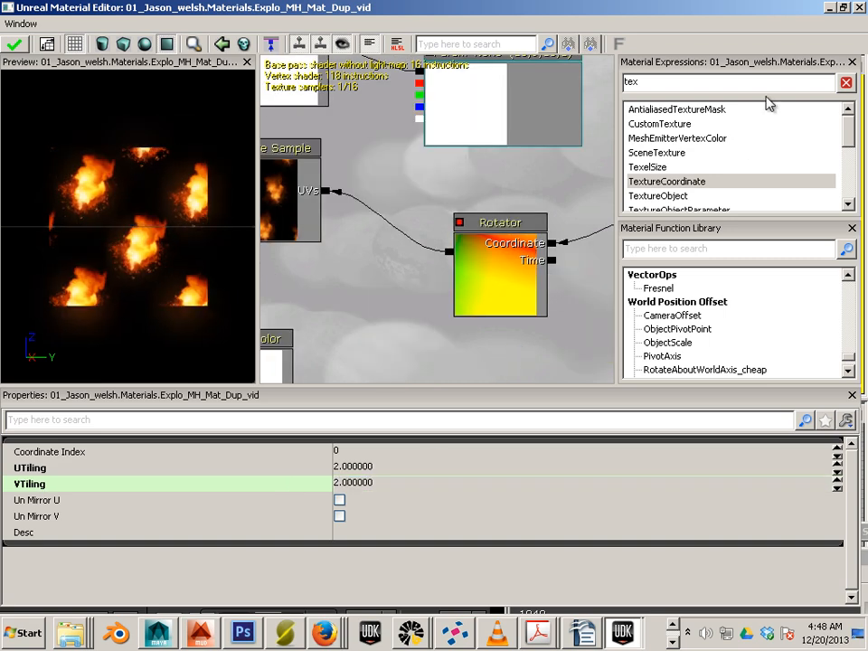
- Add a Time node below the TexCoord node and connect it to the Rotator's Time input
{"action": "double_click", "coordinate": [627, 81]}
{"action": "type", "text": "tim"}
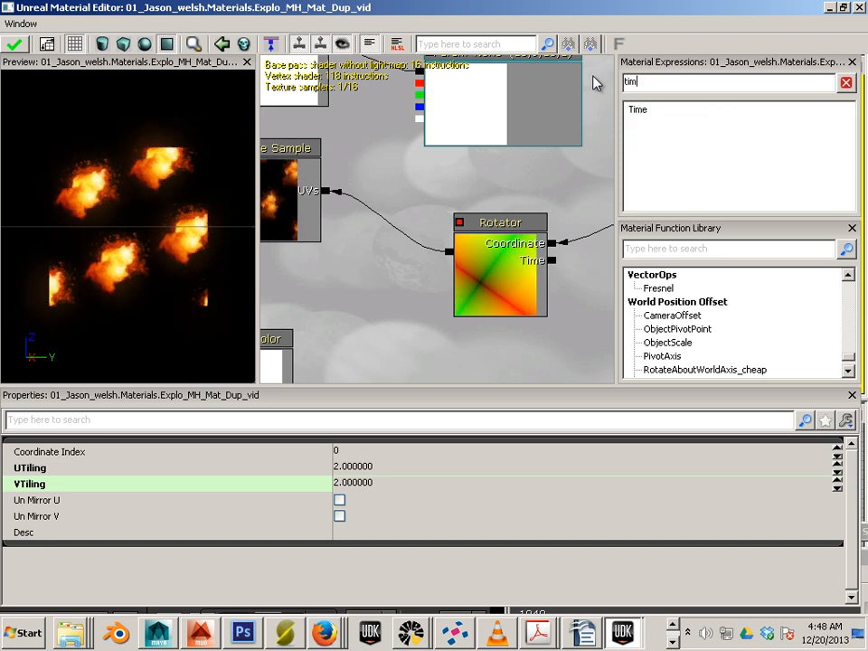
{"action": "type", "text": "e"}
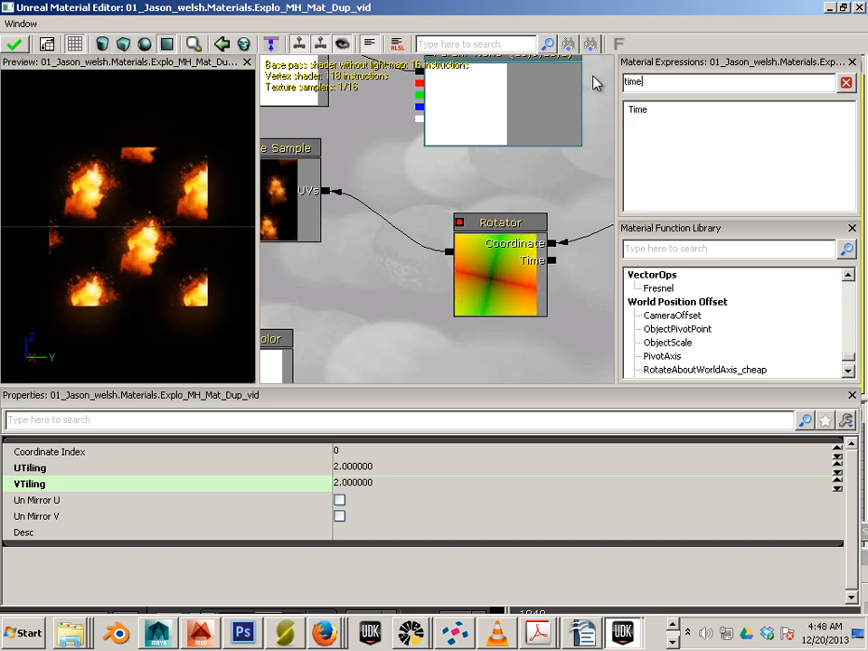
{"action": "left_click", "coordinate": [639, 112]}
{"action": "left_click_drag", "start_coordinate": [562, 316], "coordinate": [490, 260]}
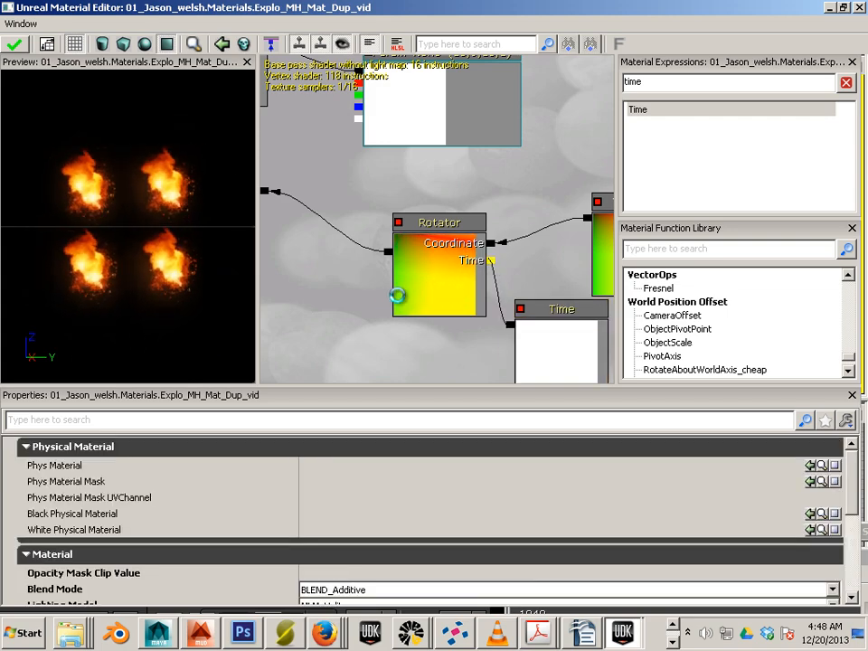
- Apply the node changes to Explo_MH_Mat_Dup_vid and bring torch_2 back into view in the Static Mesh Editor
{"action": "left_click", "coordinate": [14, 45]}
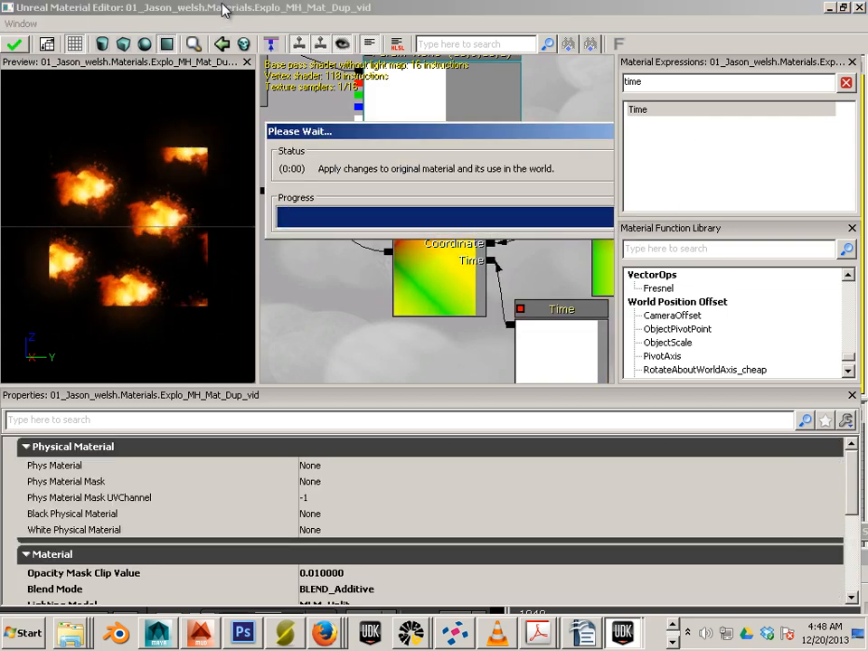
{"action": "left_click_drag", "start_coordinate": [229, 6], "coordinate": [867, 254]}
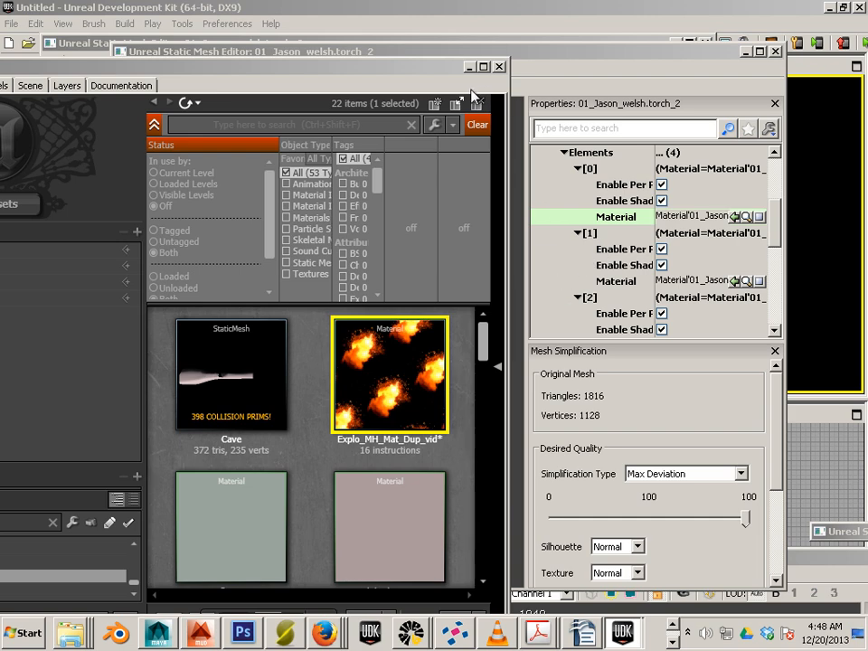
{"action": "left_click_drag", "start_coordinate": [299, 67], "coordinate": [811, 124]}
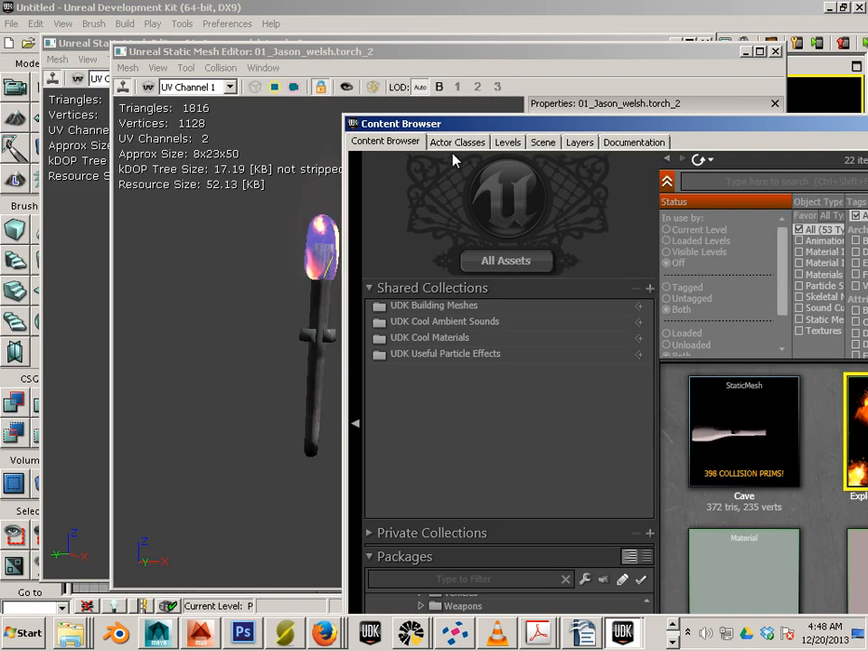
{"action": "left_click_drag", "start_coordinate": [442, 125], "coordinate": [592, 136]}
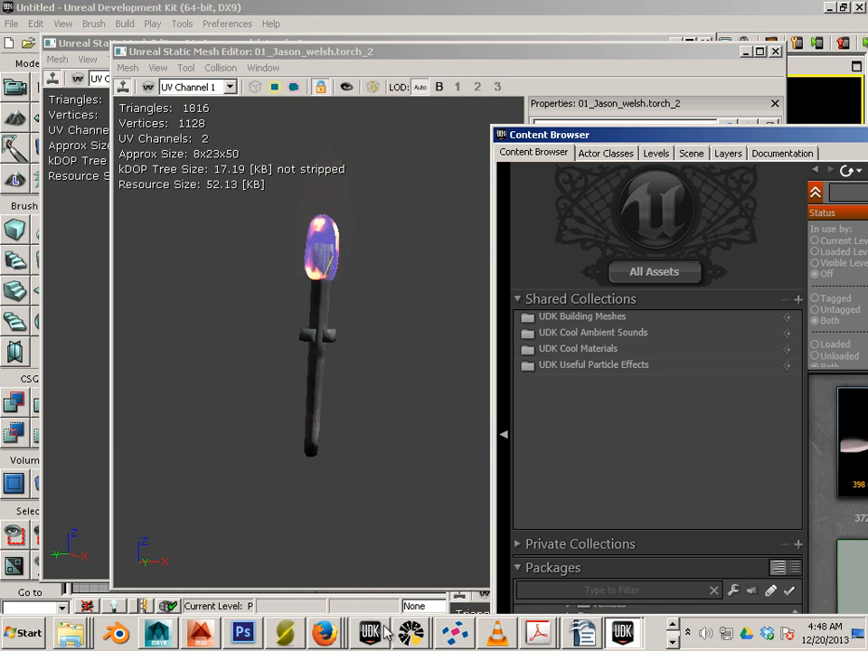
- Switch to Maya, select all the red head faces of the torch mesh, and open the UV Texture Editor
{"action": "left_click", "coordinate": [179, 641]}
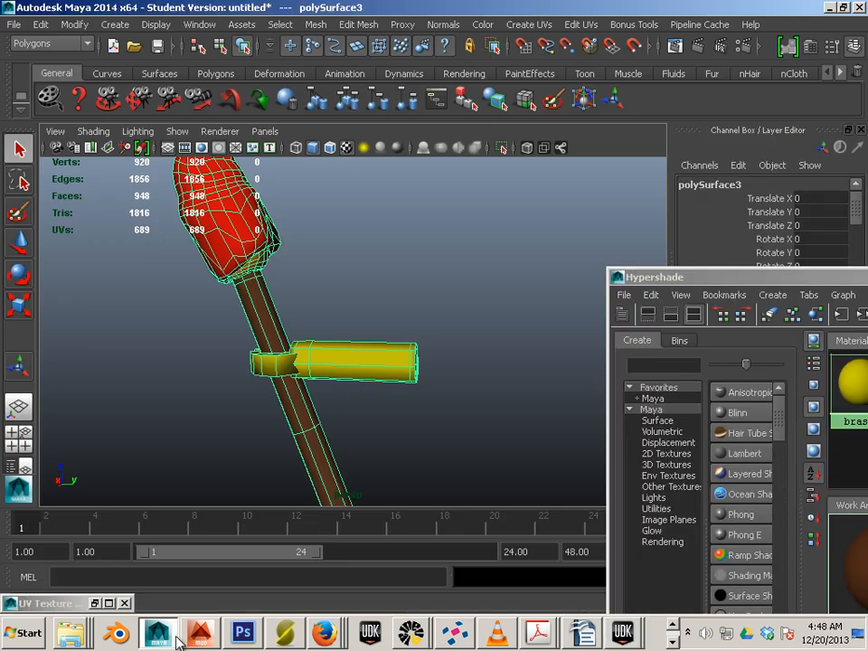
{"action": "right_click_drag", "start_coordinate": [251, 220], "coordinate": [318, 223]}
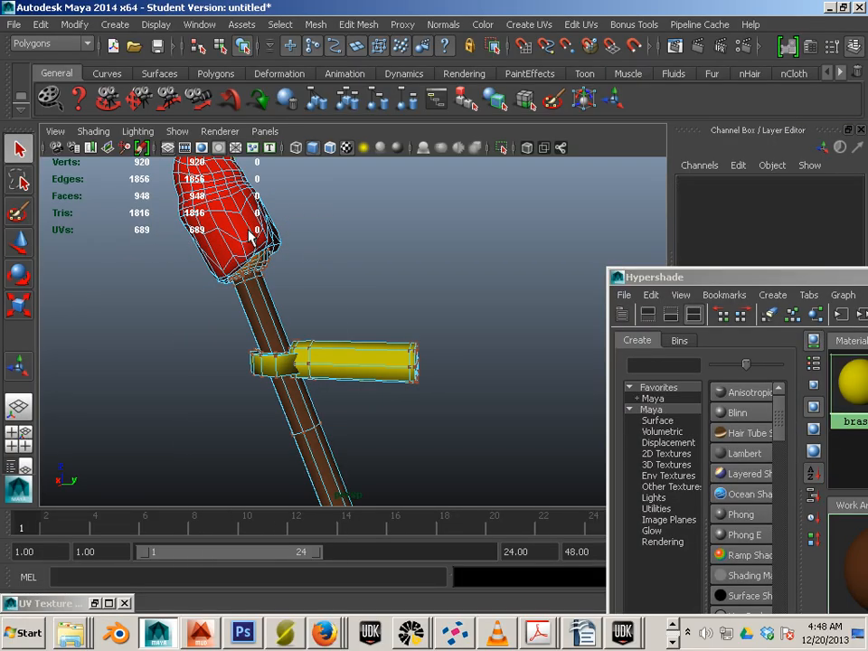
{"action": "right_click_drag", "start_coordinate": [252, 233], "coordinate": [197, 342]}
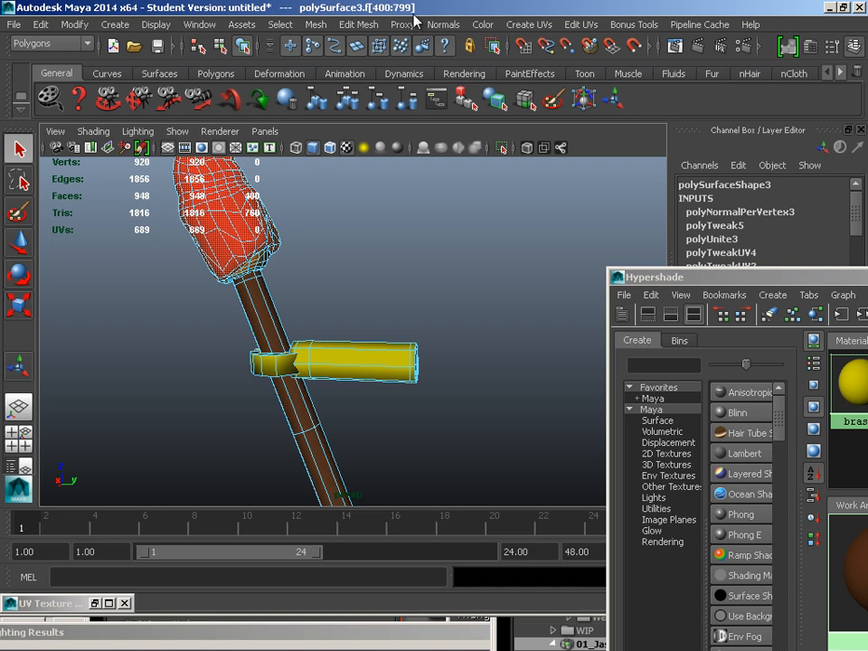
{"action": "left_click", "coordinate": [245, 26]}
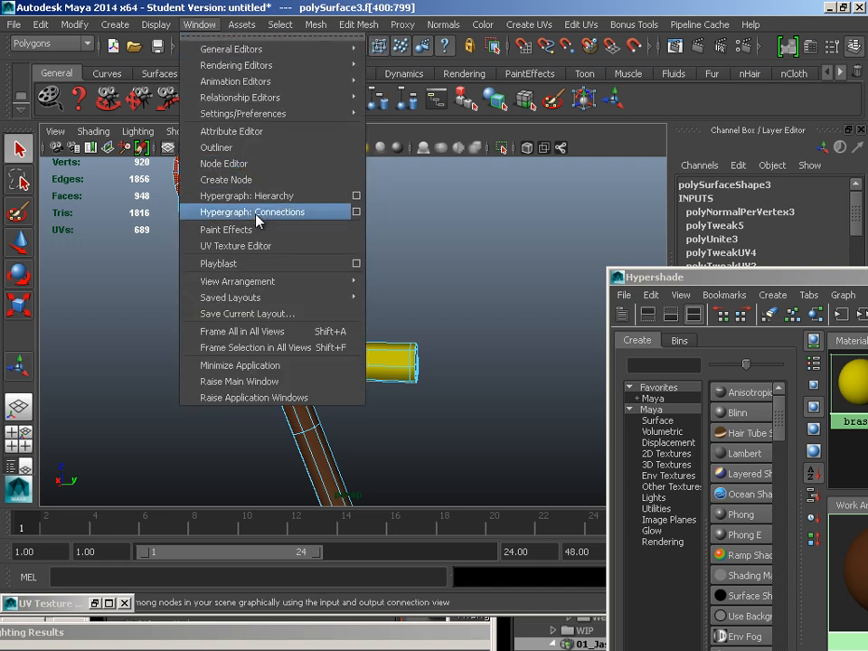
{"action": "left_click", "coordinate": [257, 246]}
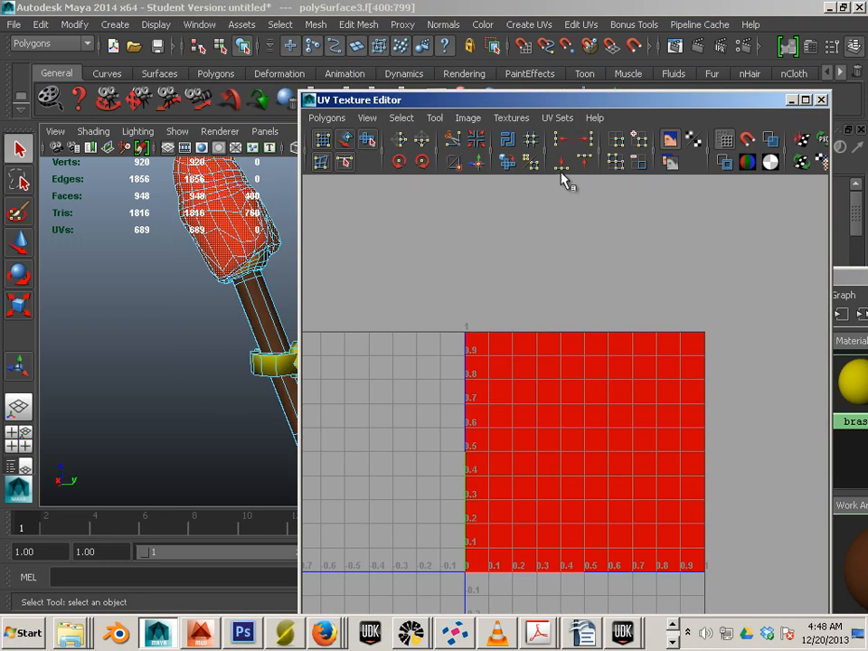
{"action": "left_click_drag", "start_coordinate": [628, 106], "coordinate": [561, 88]}
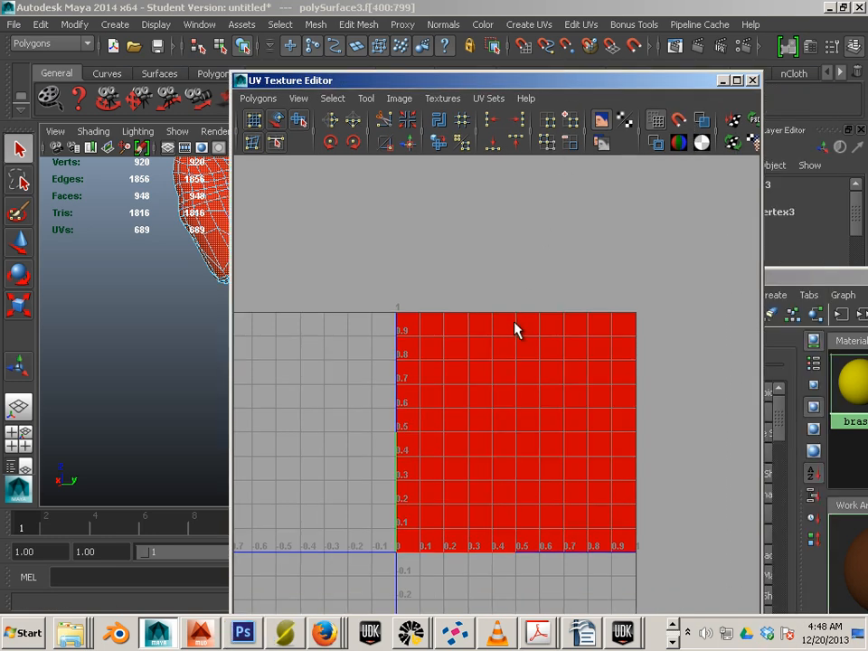
- Make uvSet1 the current UV set for the selected head faces
{"action": "left_click", "coordinate": [488, 98]}
{"action": "left_click", "coordinate": [496, 130]}
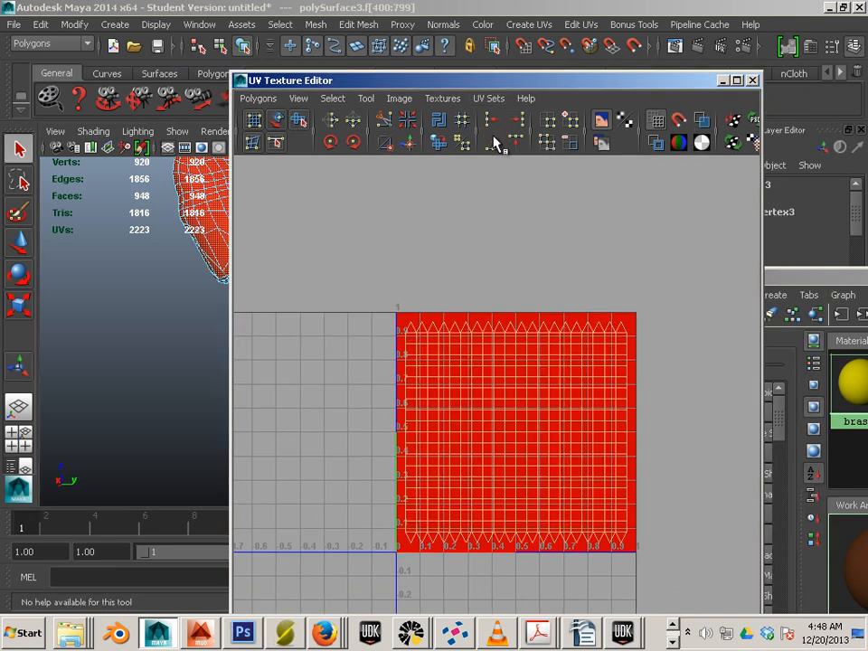
{"action": "left_click", "coordinate": [488, 98]}
{"action": "left_click", "coordinate": [485, 129]}
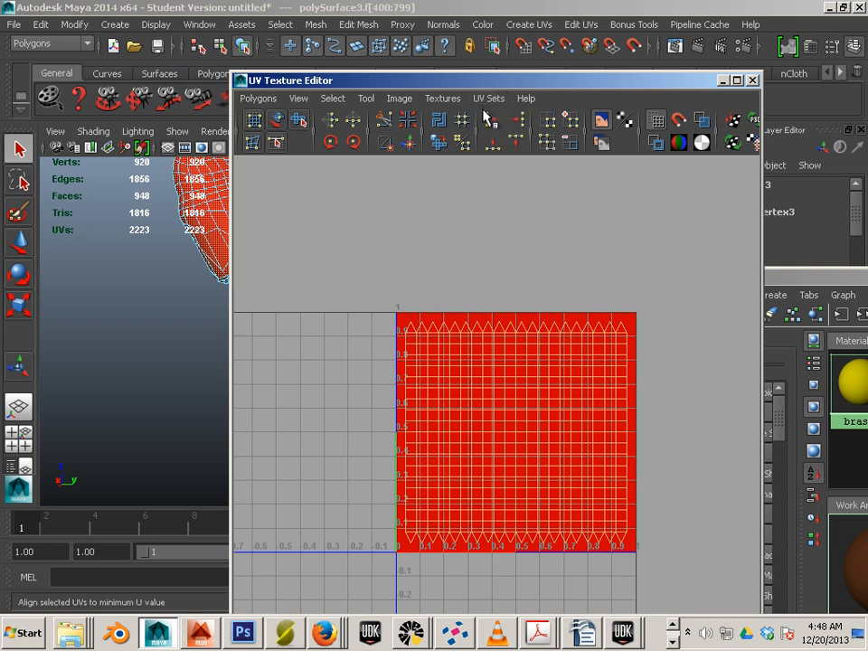
{"action": "left_click", "coordinate": [488, 98]}
{"action": "left_click", "coordinate": [491, 131]}
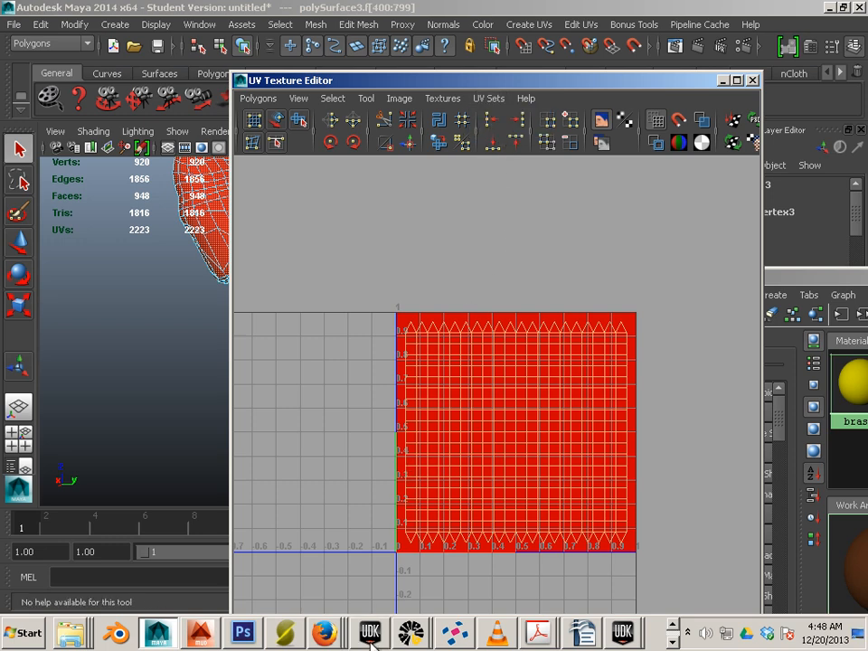
- Switch to UDK and compare the UV channel 0 and UV channel 1 layouts of torch_2 in the Static Mesh Editor
{"action": "mouse_move", "coordinate": [622, 632]}
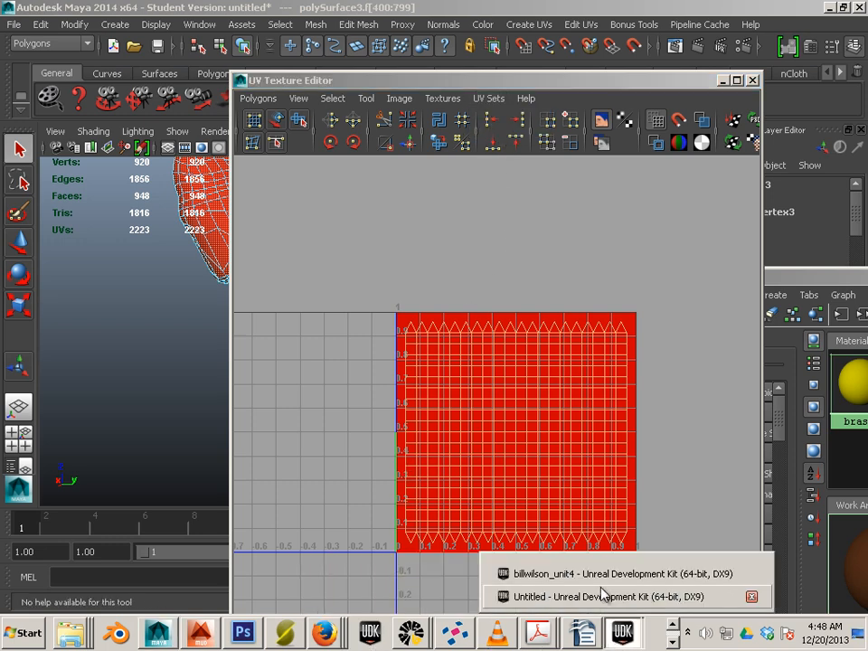
{"action": "left_click", "coordinate": [604, 595]}
{"action": "left_click", "coordinate": [489, 534]}
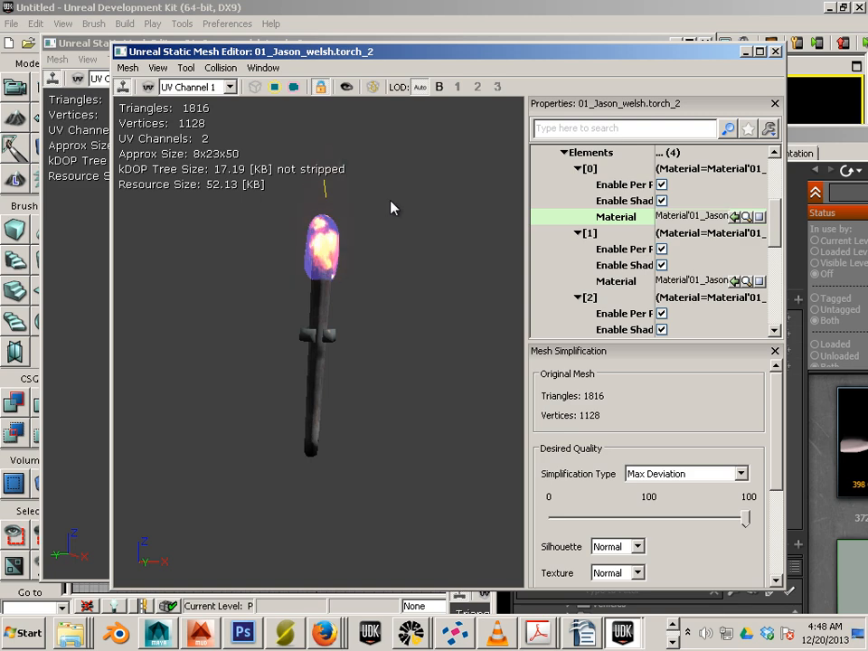
{"action": "mouse_move", "coordinate": [774, 224]}
{"action": "left_mouse_down"}
{"action": "mouse_move", "coordinate": [771, 189]}
{"action": "mouse_move", "coordinate": [773, 204]}
{"action": "left_mouse_up"}
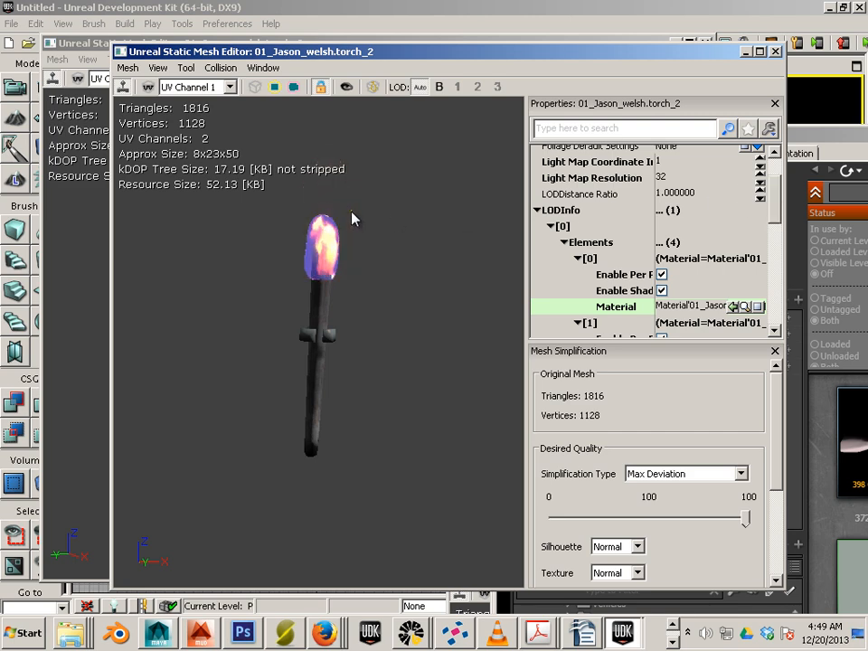
{"action": "left_click", "coordinate": [229, 87]}
{"action": "left_click", "coordinate": [187, 102]}
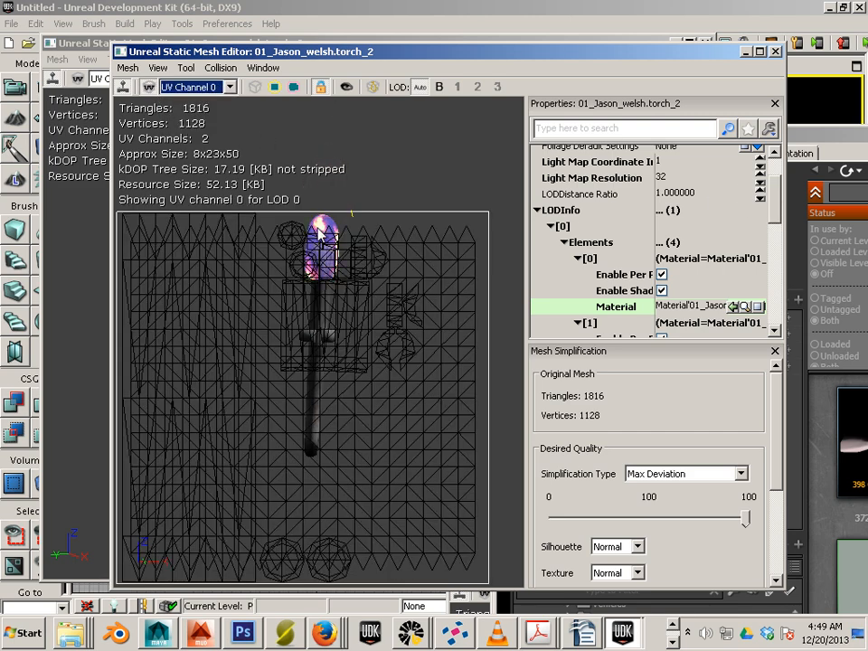
{"action": "left_click", "coordinate": [229, 87]}
{"action": "left_click", "coordinate": [223, 114]}
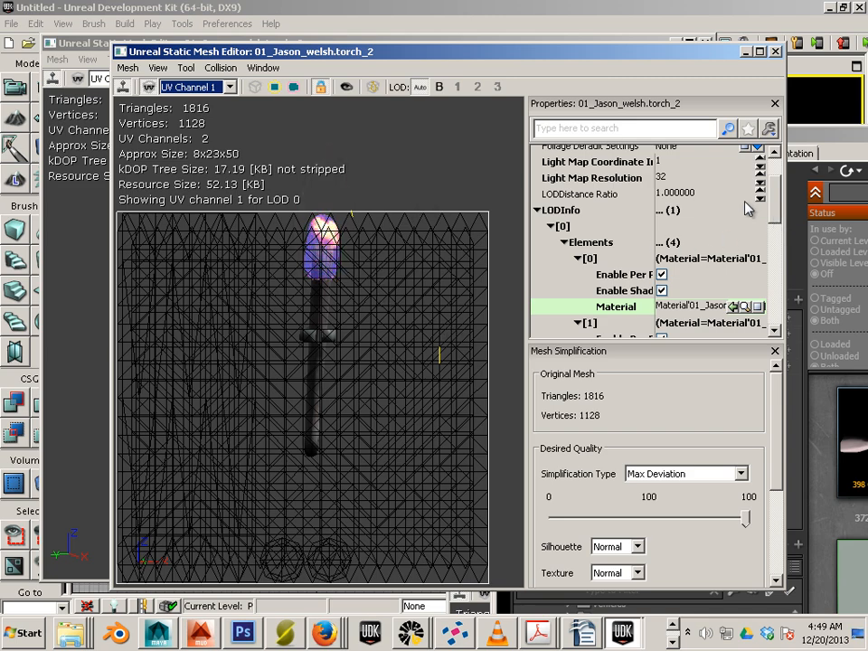
{"action": "left_click", "coordinate": [212, 88]}
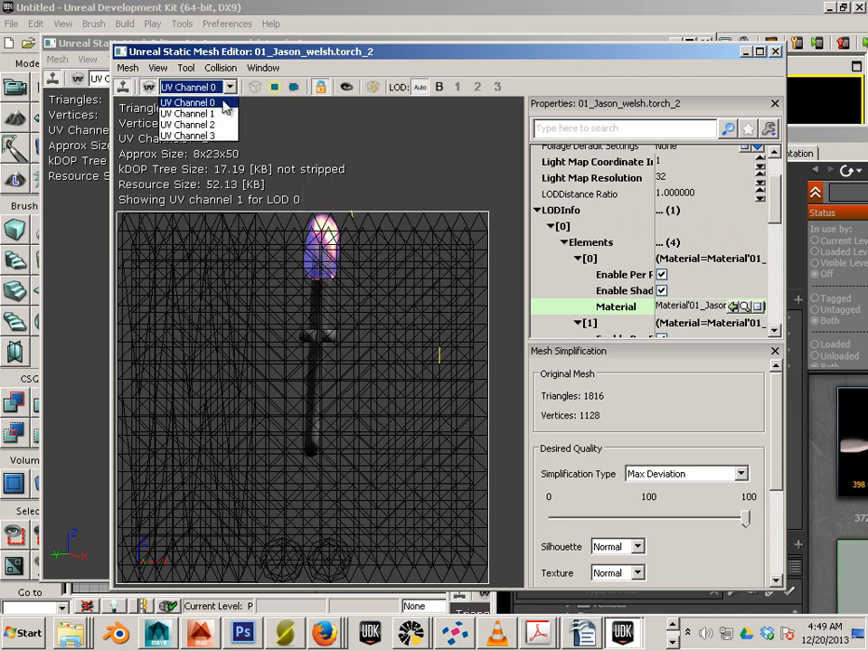
{"action": "left_click", "coordinate": [206, 103]}
{"action": "left_click", "coordinate": [231, 88]}
{"action": "left_click", "coordinate": [194, 114]}
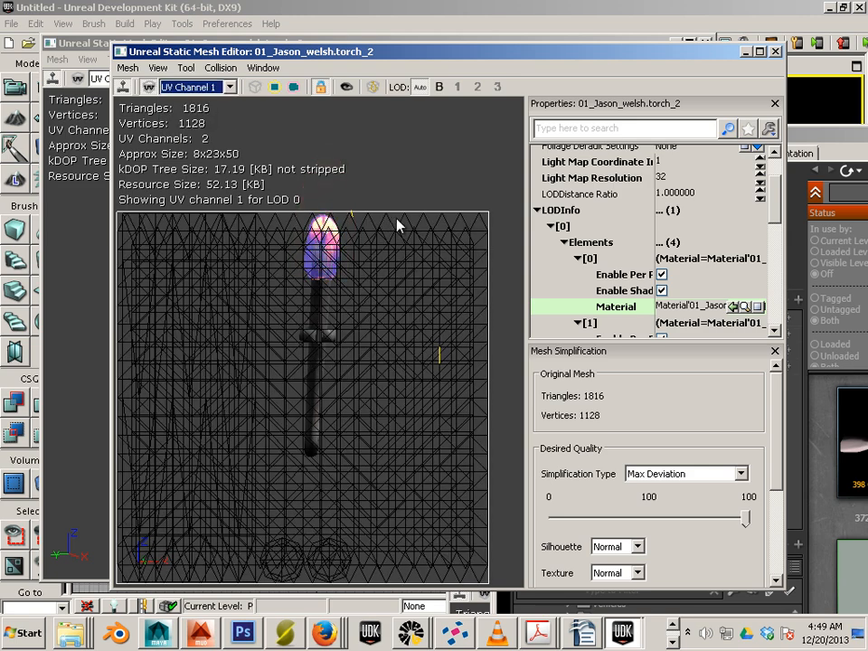
- Review the light map settings and LODInfo material elements in torch_2's properties
{"action": "scroll", "coordinate": [775, 200], "scroll_direction": "up", "scroll_amount": 2}
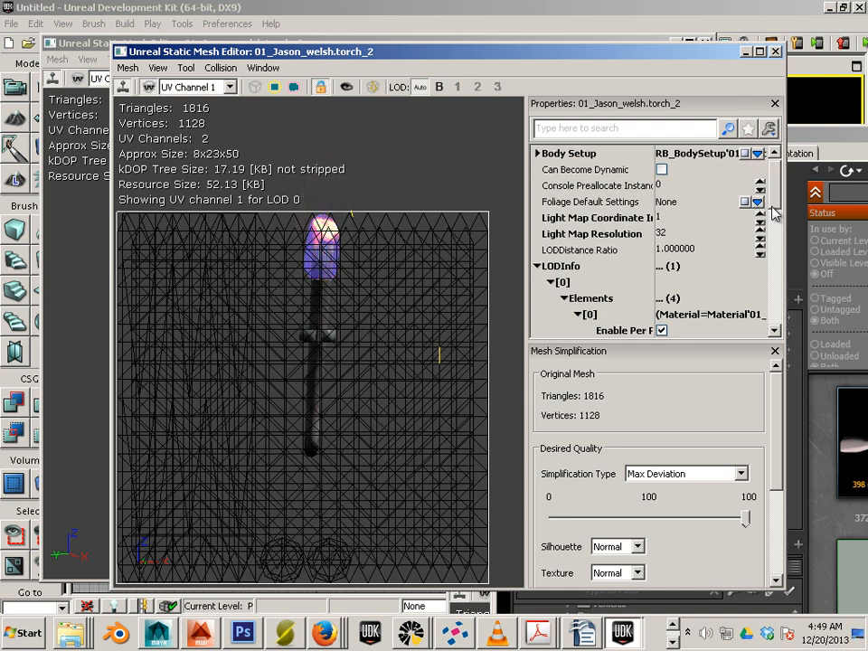
{"action": "scroll", "coordinate": [771, 231], "scroll_direction": "down", "scroll_amount": 3}
{"action": "scroll", "coordinate": [769, 233], "scroll_direction": "down", "scroll_amount": 4}
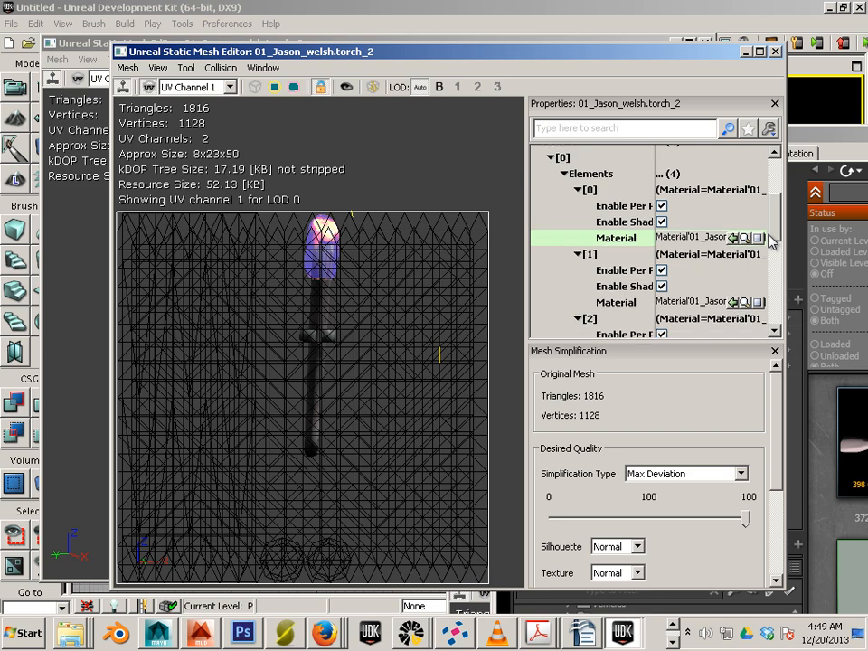
{"action": "left_click_drag", "start_coordinate": [767, 277], "coordinate": [768, 310]}
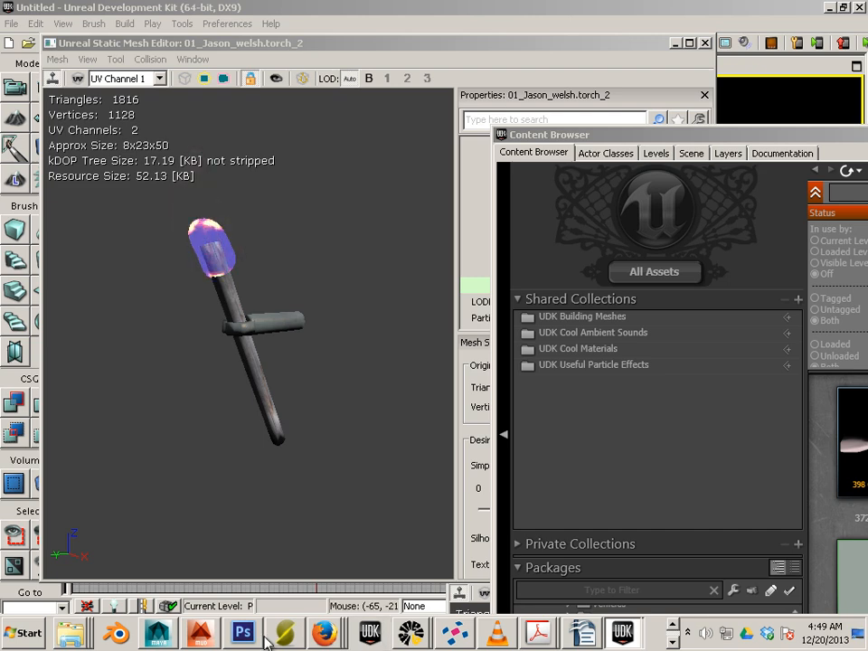
- Return to Maya and copy the selected head faces' UVs from uvSet1 to map1
{"action": "left_click", "coordinate": [158, 633]}
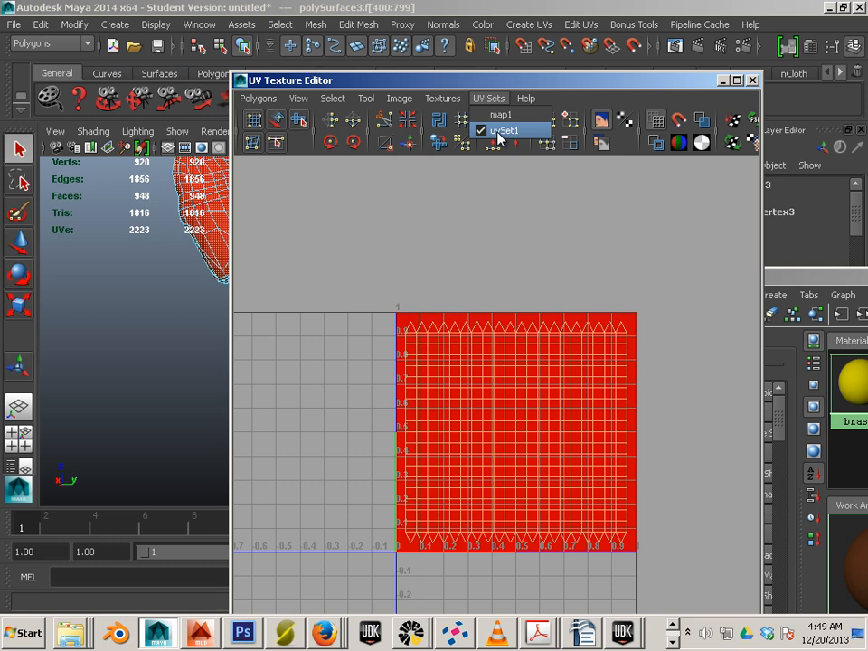
{"action": "left_click", "coordinate": [499, 132]}
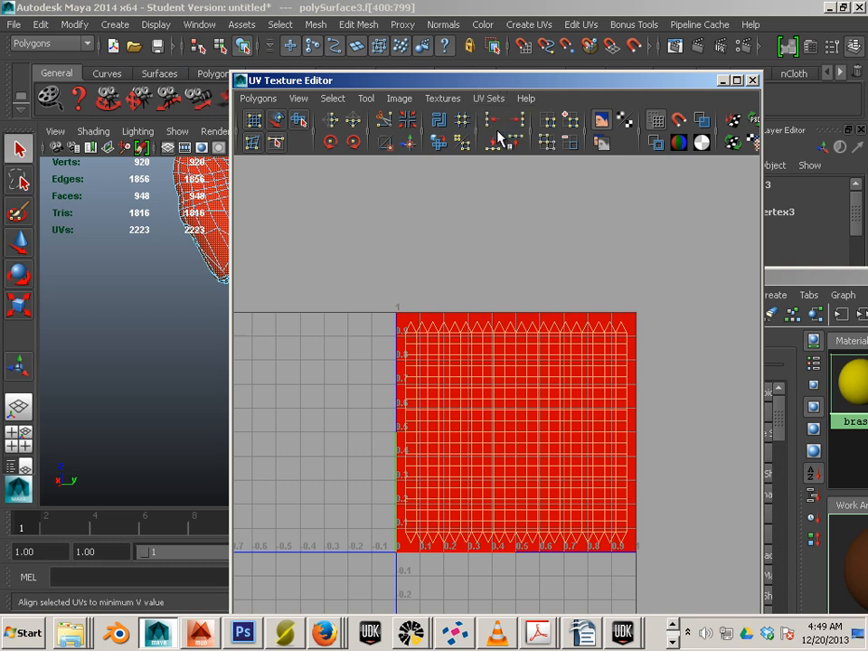
{"action": "left_click", "coordinate": [449, 30]}
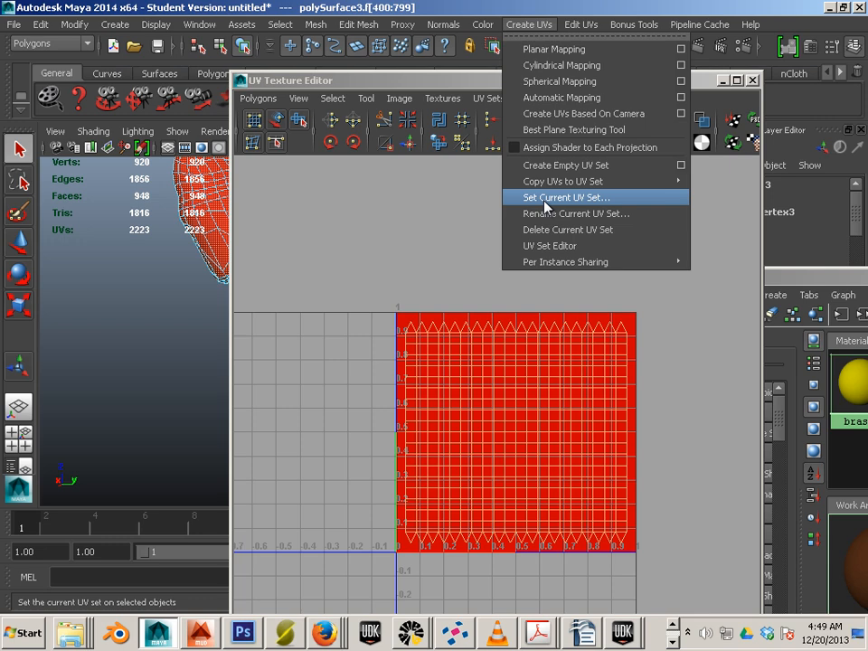
{"action": "mouse_move", "coordinate": [557, 187]}
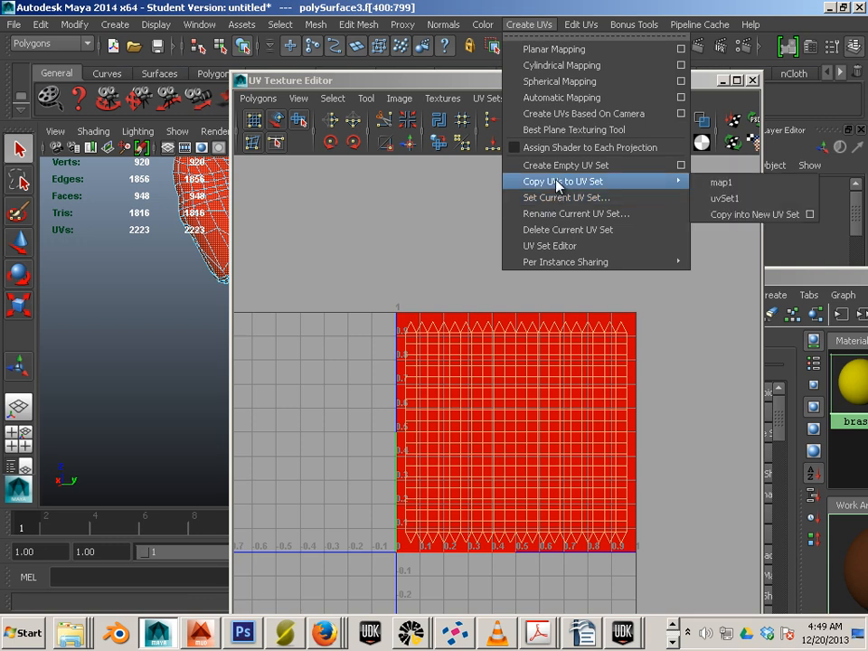
{"action": "left_click", "coordinate": [723, 186]}
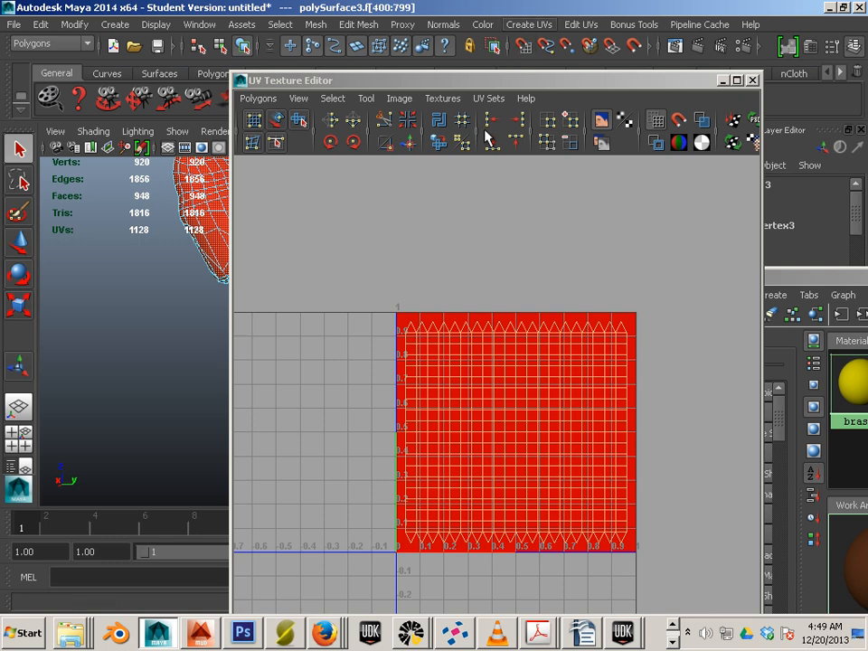
- Copy the torch head's UVs to map1 once more and make uvSet1 the current UV set again
{"action": "right_click_drag", "start_coordinate": [481, 417], "coordinate": [590, 405]}
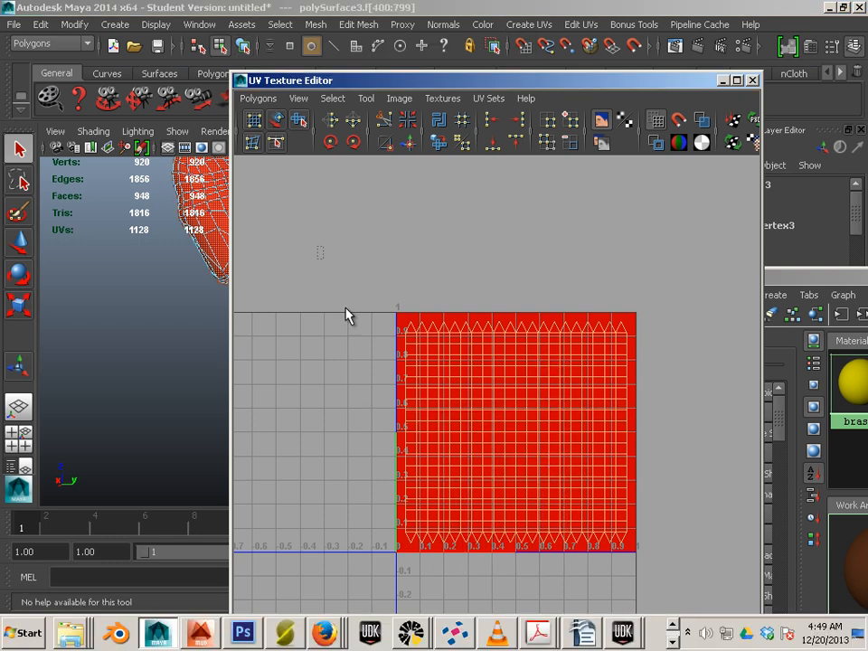
{"action": "left_click", "coordinate": [489, 99]}
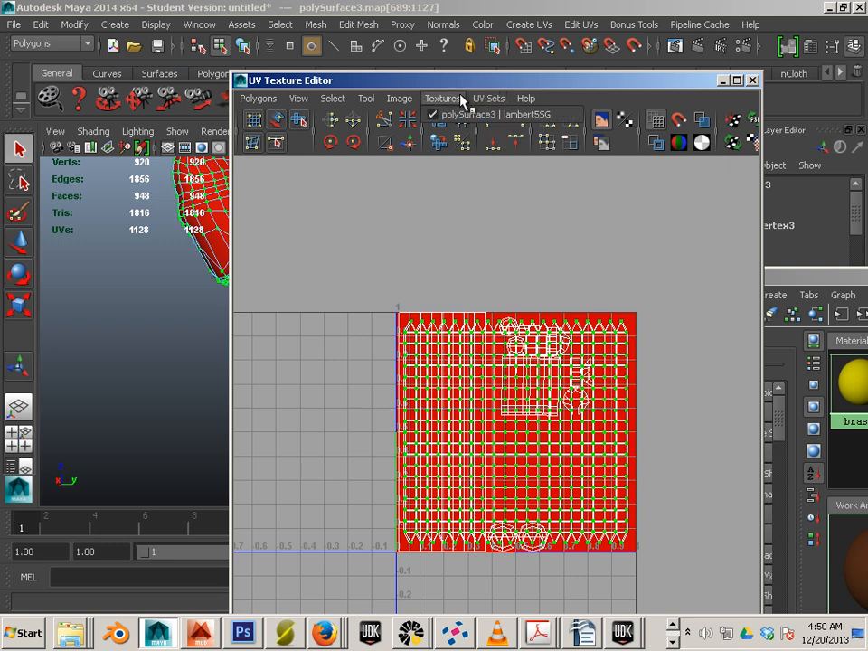
{"action": "left_click", "coordinate": [513, 23]}
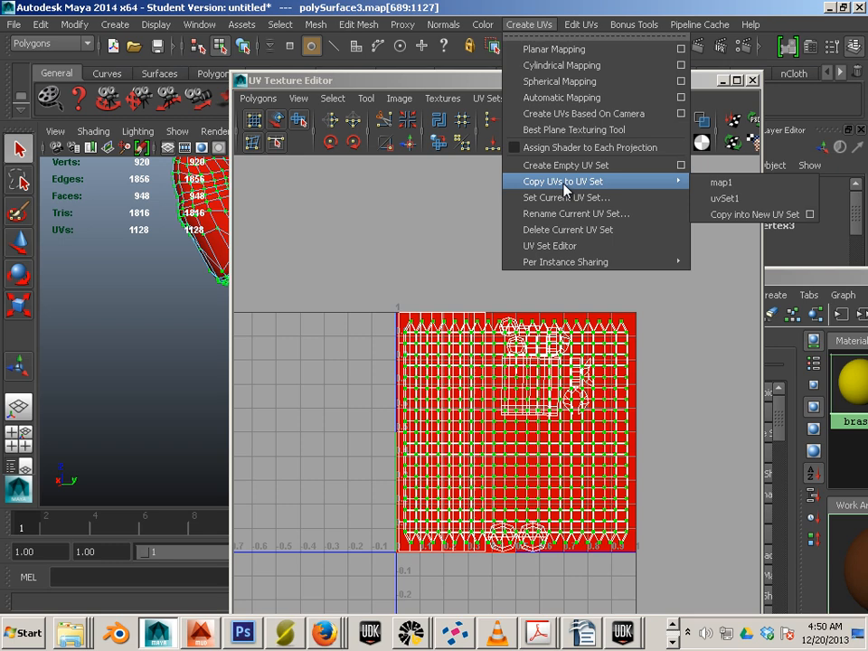
{"action": "left_click", "coordinate": [721, 182]}
{"action": "left_click", "coordinate": [493, 99]}
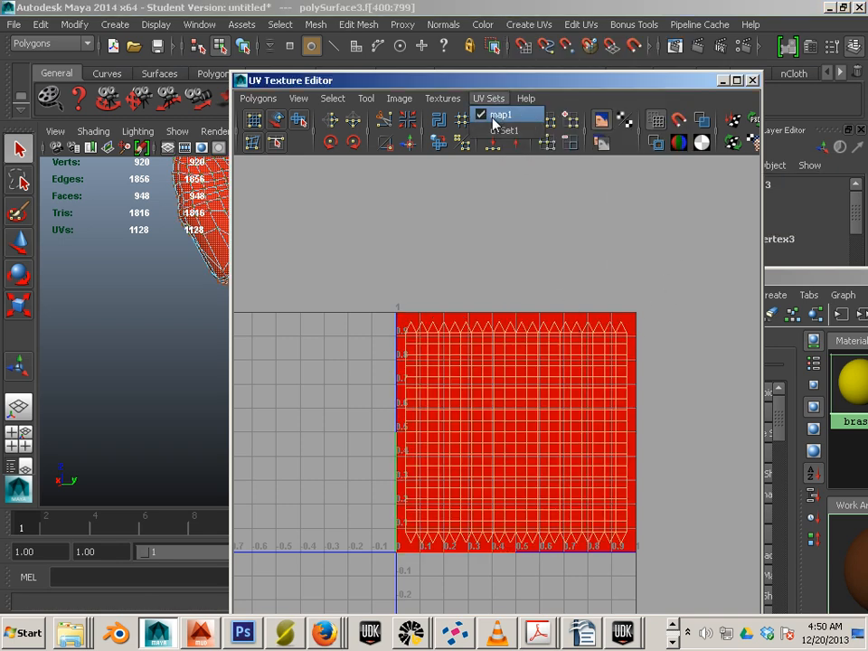
{"action": "left_click", "coordinate": [499, 130]}
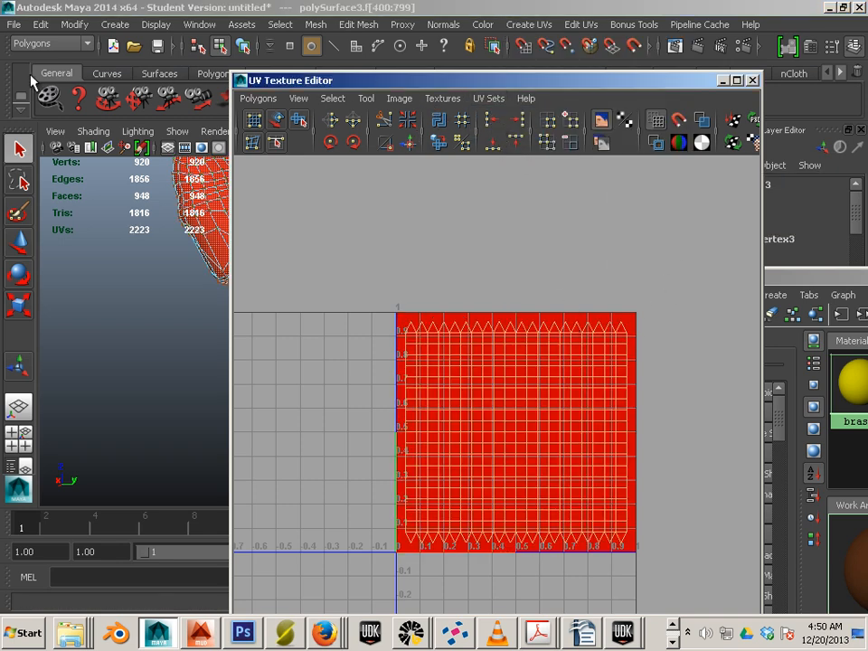
- Export the whole torch mesh as an FBX over the existing torch_2.fbx in the WIP folder, and switch back to UDK
{"action": "right_click_drag", "start_coordinate": [186, 186], "coordinate": [243, 161]}
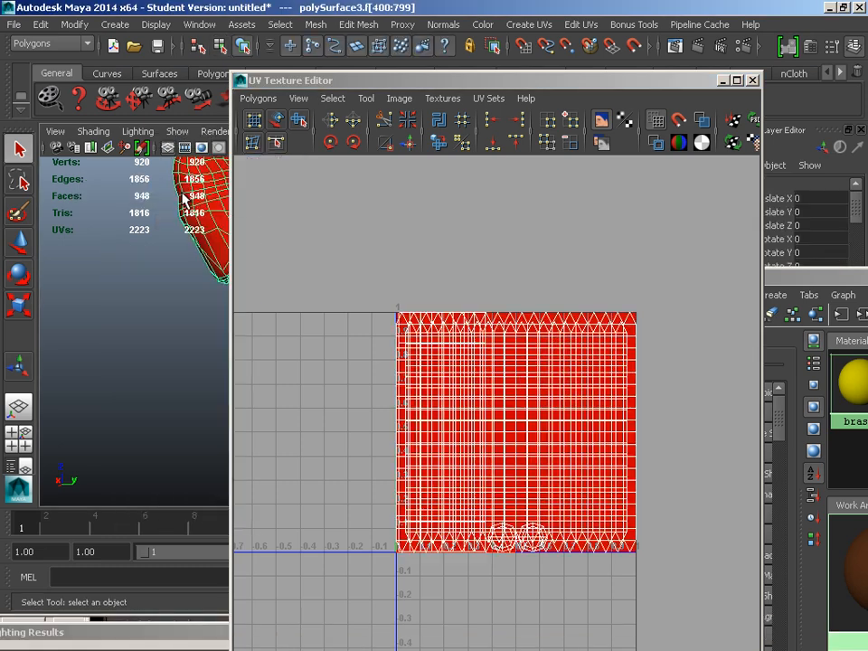
{"action": "left_click", "coordinate": [13, 25]}
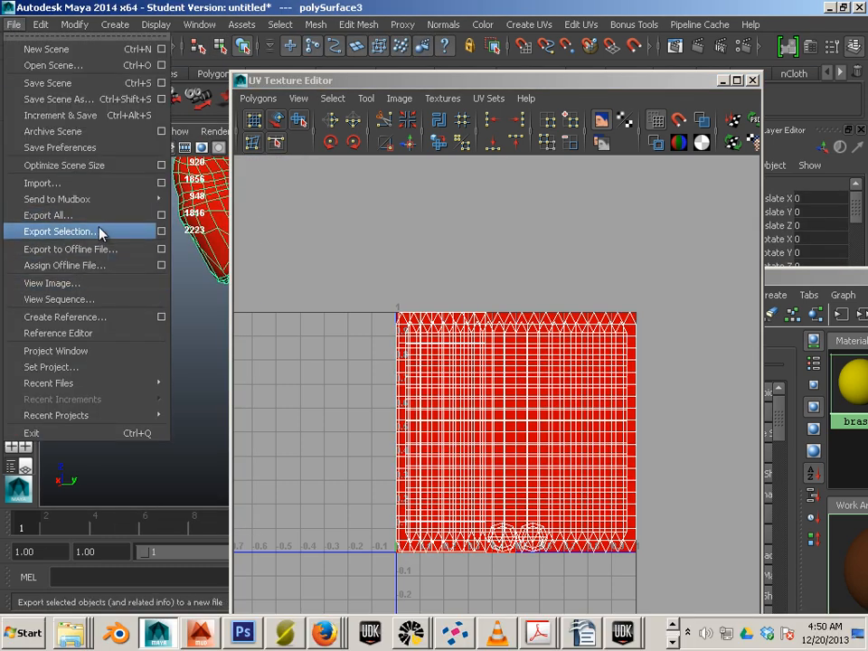
{"action": "left_click", "coordinate": [102, 232]}
{"action": "left_click", "coordinate": [158, 297]}
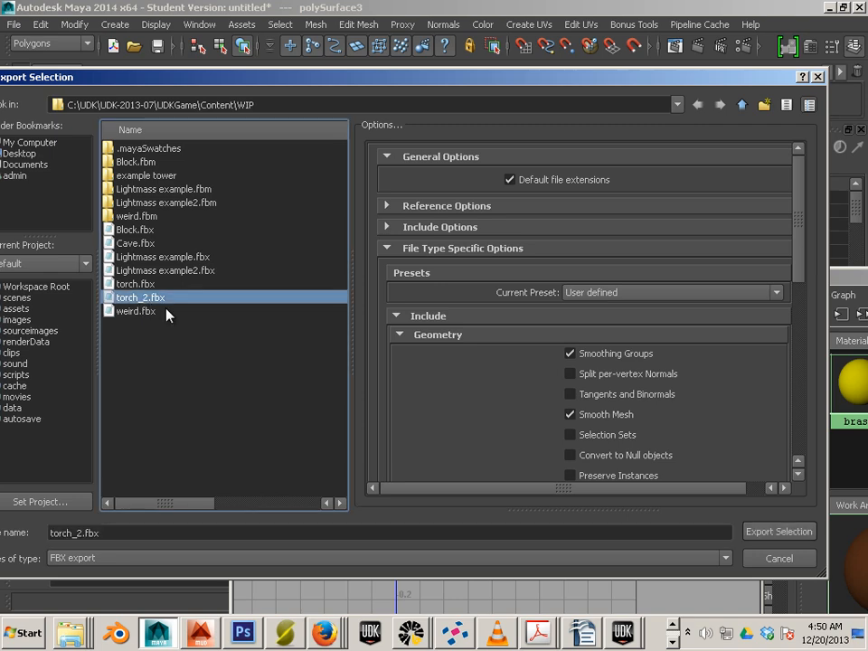
{"action": "left_click", "coordinate": [767, 534]}
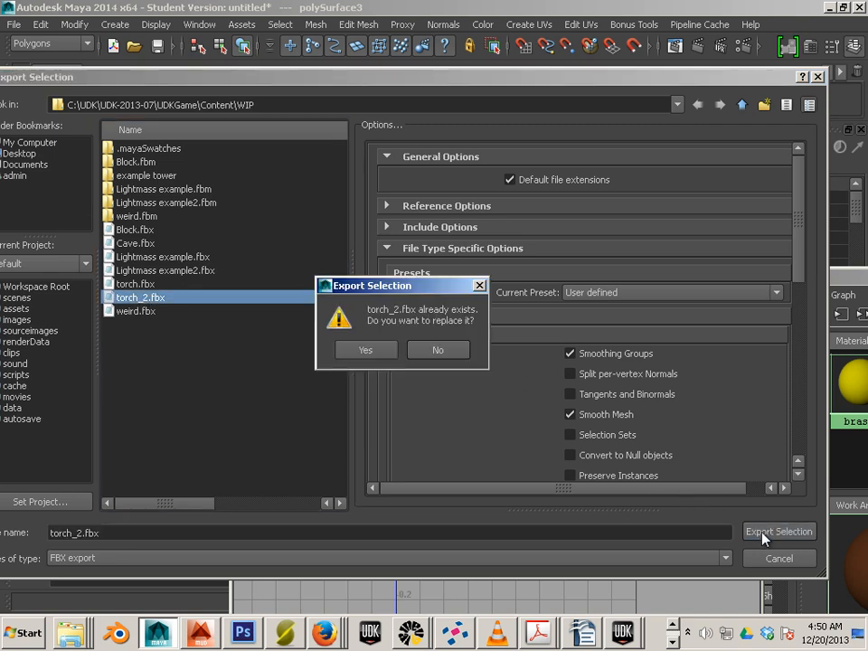
{"action": "left_click", "coordinate": [345, 352]}
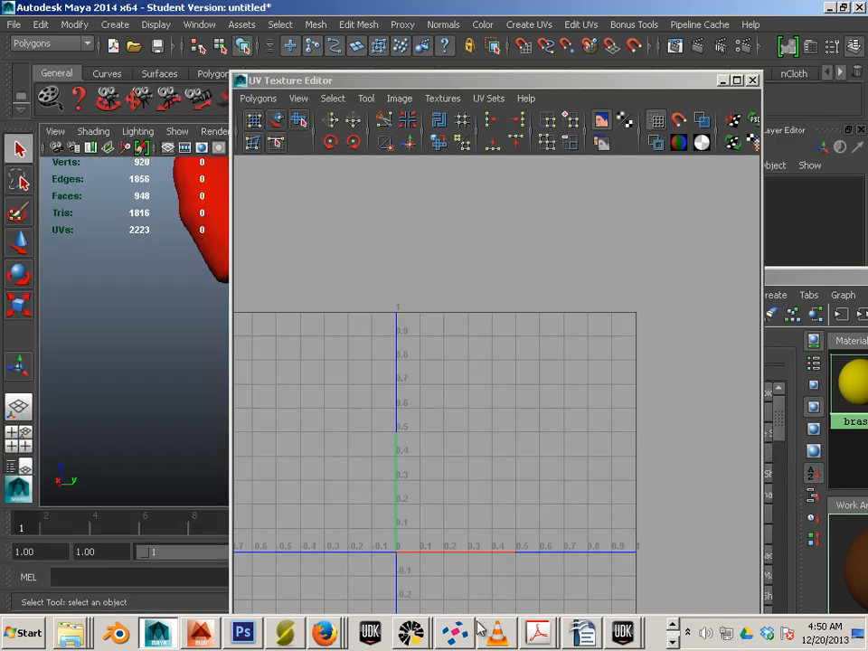
{"action": "key", "text": "alt+Tab"}
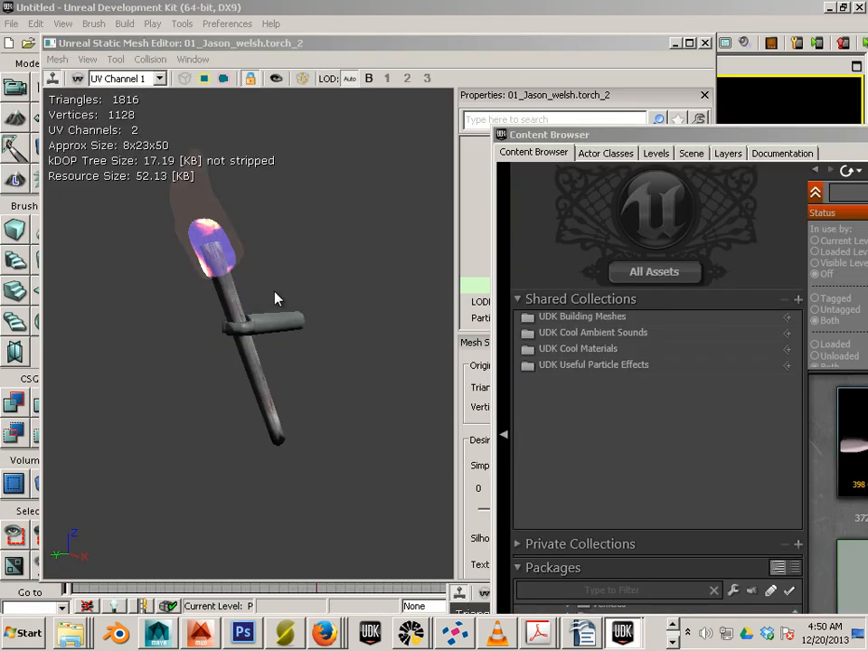
- Locate the torch_2 static mesh in the Content Browser and reimport it from its updated FBX
{"action": "left_click", "coordinate": [232, 307]}
{"action": "left_click_drag", "start_coordinate": [785, 135], "coordinate": [266, 39]}
{"action": "scroll", "coordinate": [601, 425], "scroll_direction": "down", "scroll_amount": 15}
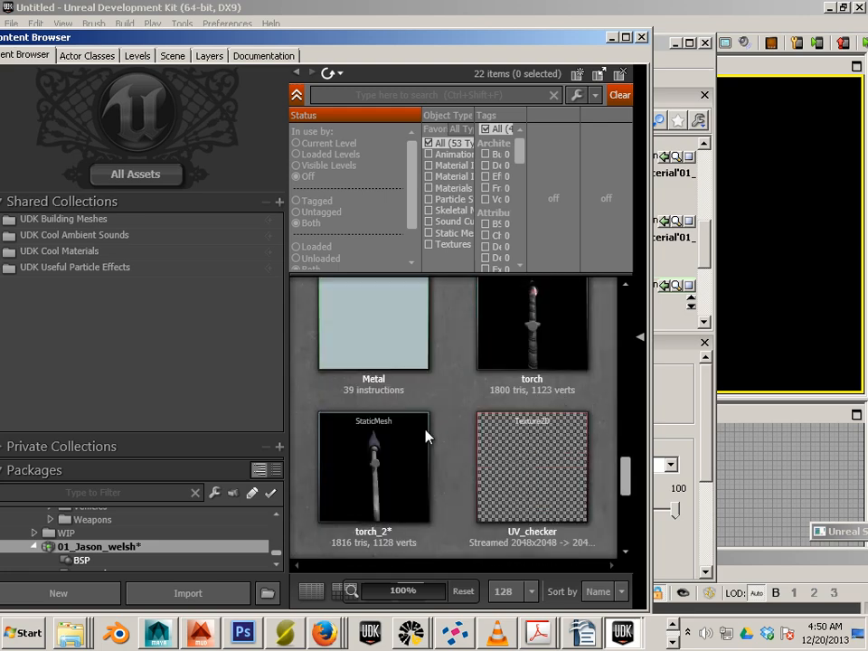
{"action": "left_click", "coordinate": [397, 449]}
{"action": "right_click", "coordinate": [393, 449]}
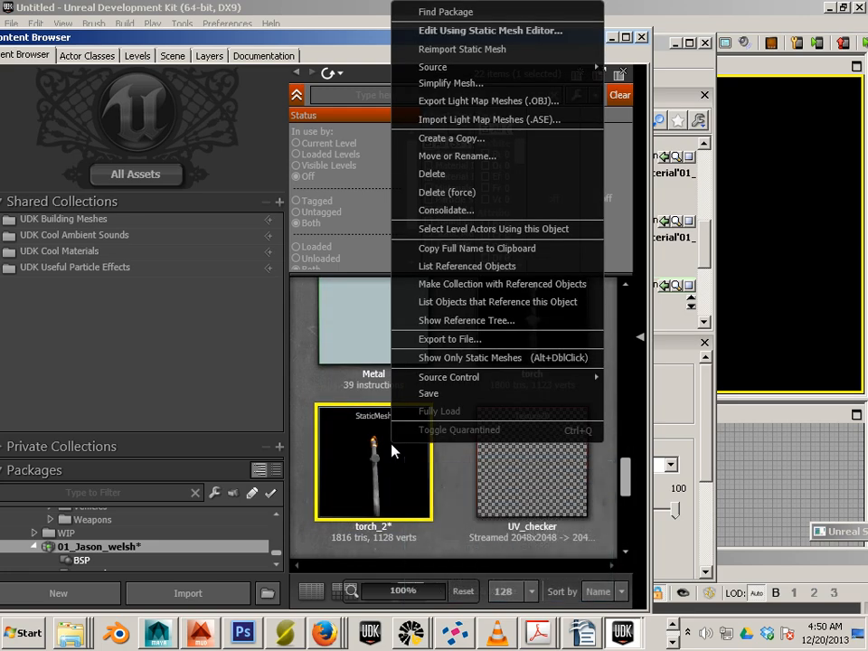
{"action": "left_click", "coordinate": [457, 49]}
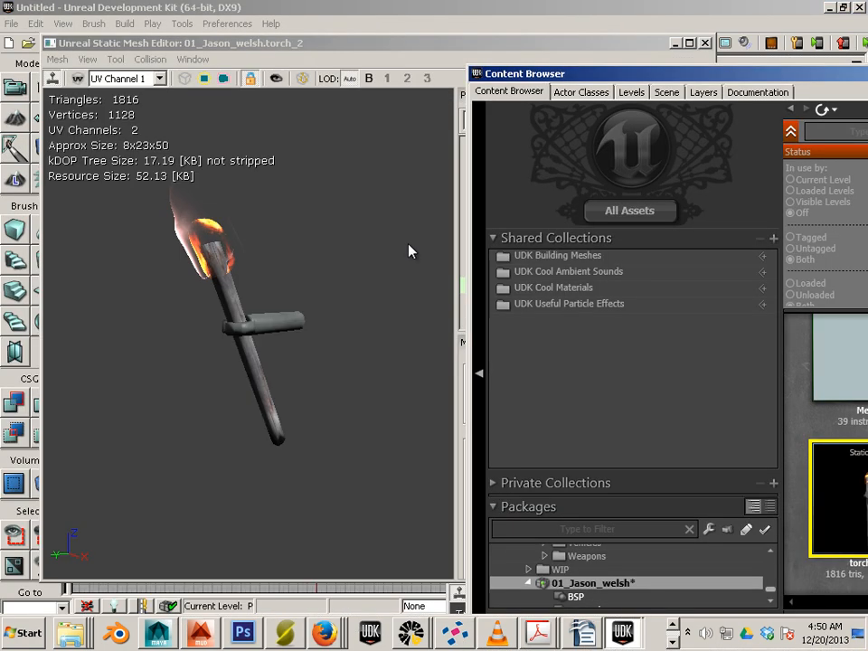
- Inspect the reimported torch_2 mesh and its flame materials from several angles and distances
{"action": "left_click_drag", "start_coordinate": [264, 292], "coordinate": [454, 280]}
{"action": "right_click_drag", "start_coordinate": [454, 280], "coordinate": [453, 253]}
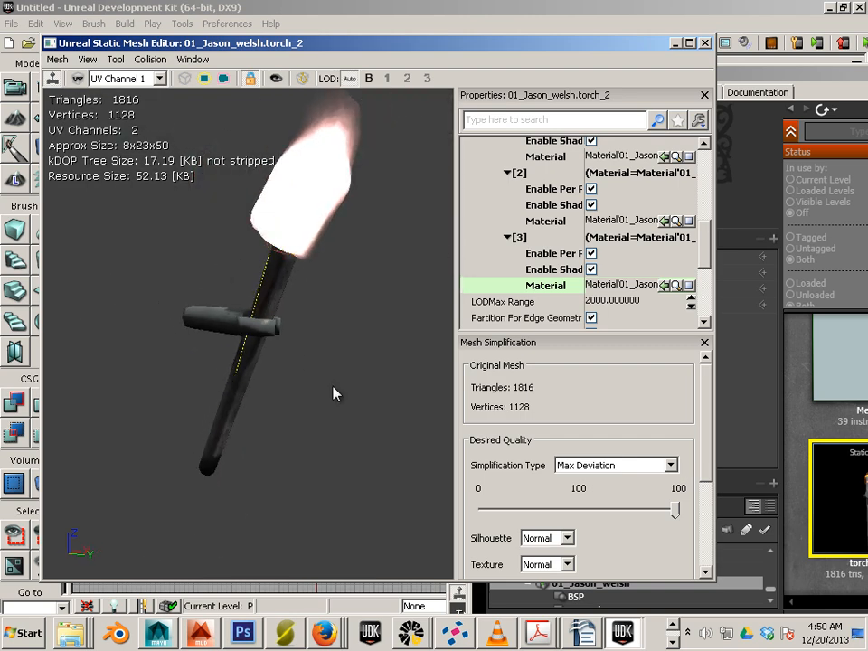
{"action": "left_click_drag", "start_coordinate": [333, 393], "coordinate": [137, 414]}
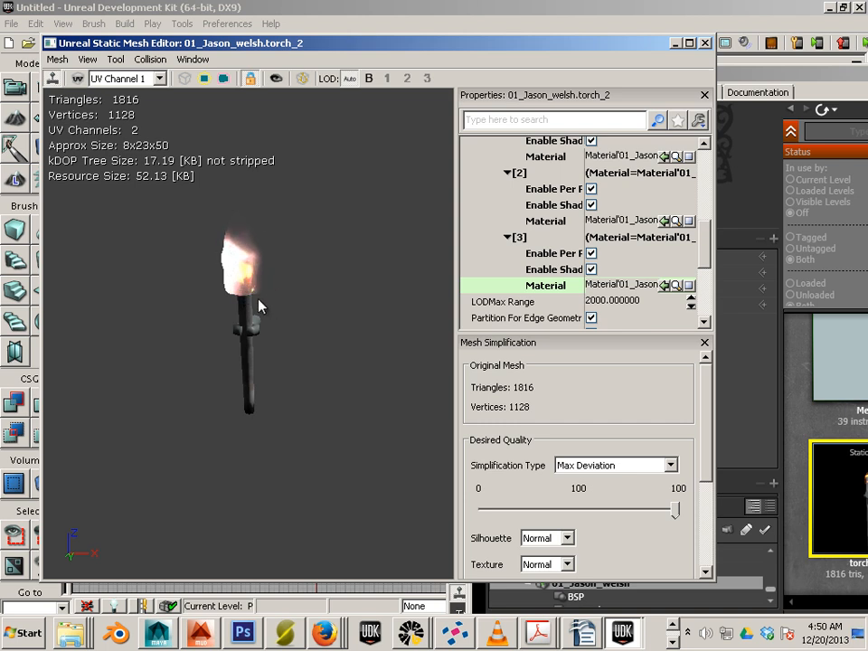
{"action": "mouse_move", "coordinate": [268, 302]}
{"action": "left_mouse_down"}
{"action": "mouse_move", "coordinate": [249, 313]}
{"action": "mouse_move", "coordinate": [277, 306]}
{"action": "left_mouse_up"}
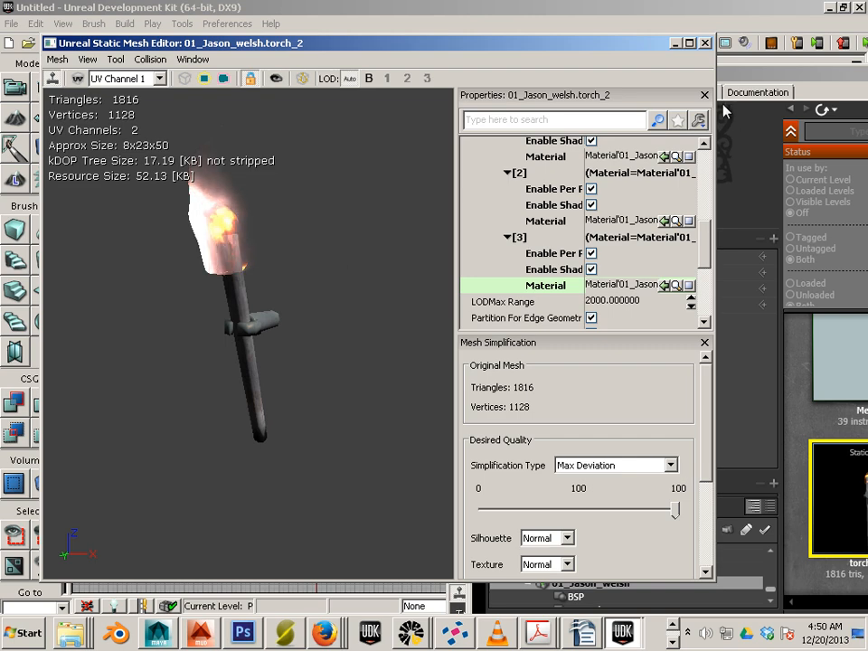
- Find the Explo_MH_Mat_Dup_vid material in the Content Browser and open it in the Material Editor
{"action": "double_click", "coordinate": [771, 77]}
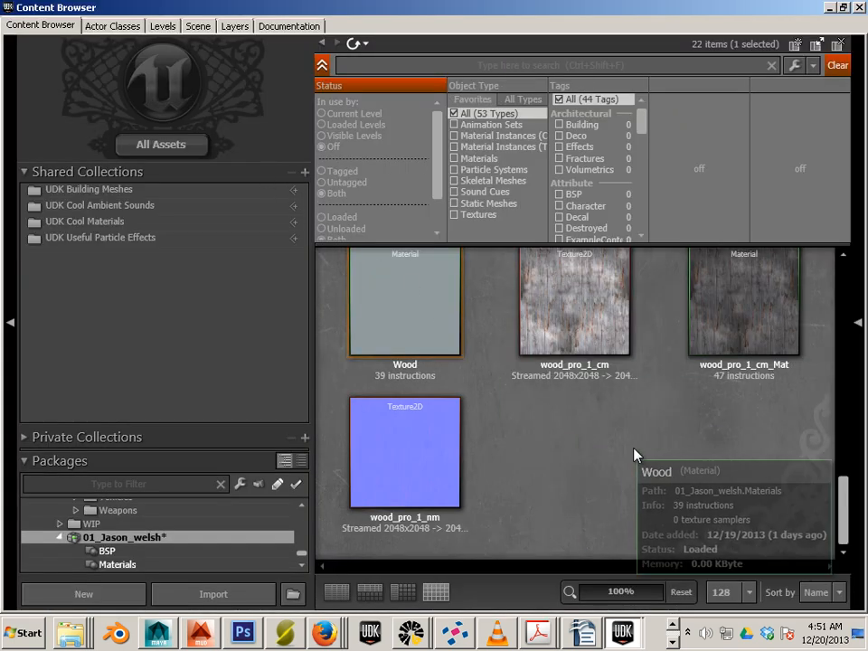
{"action": "scroll", "coordinate": [618, 415], "scroll_direction": "up", "scroll_amount": 10}
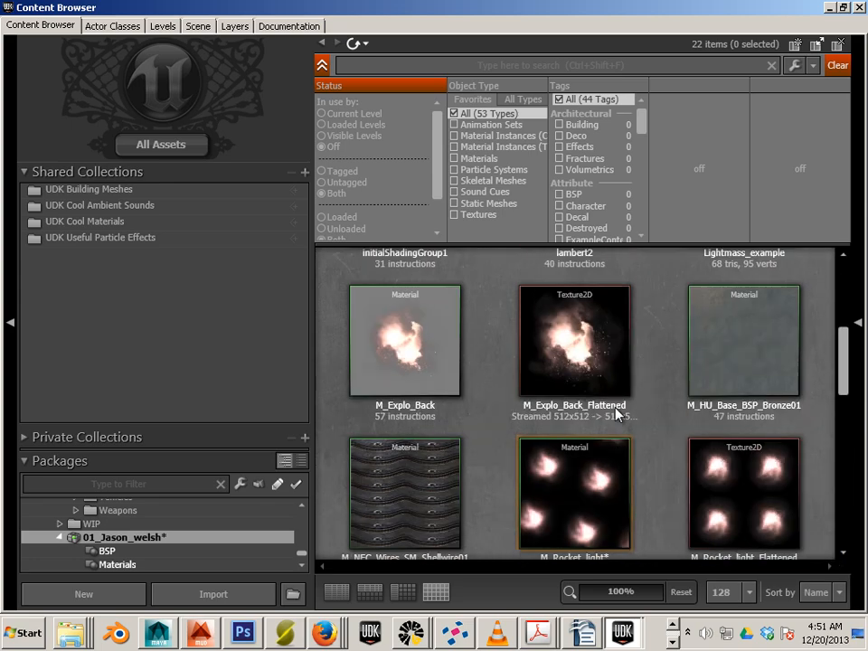
{"action": "scroll", "coordinate": [603, 399], "scroll_direction": "up", "scroll_amount": 5}
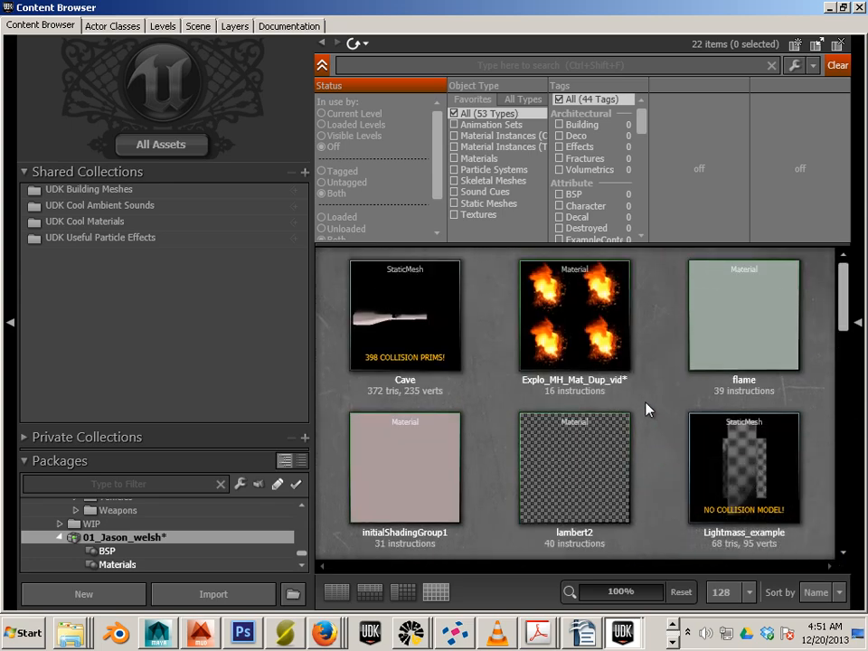
{"action": "left_click", "coordinate": [590, 342]}
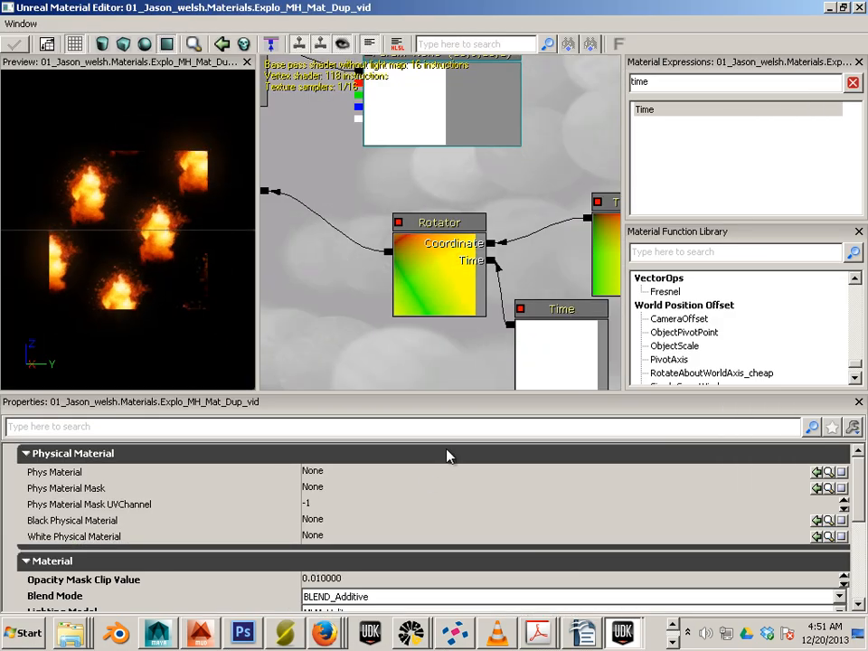
- Break the link between the Rotator and the Texture Sample's UVs in Explo_MH_Mat_Dup_vid and apply the change
{"action": "left_click_drag", "start_coordinate": [403, 385], "coordinate": [344, 351]}
{"action": "left_click", "coordinate": [471, 256]}
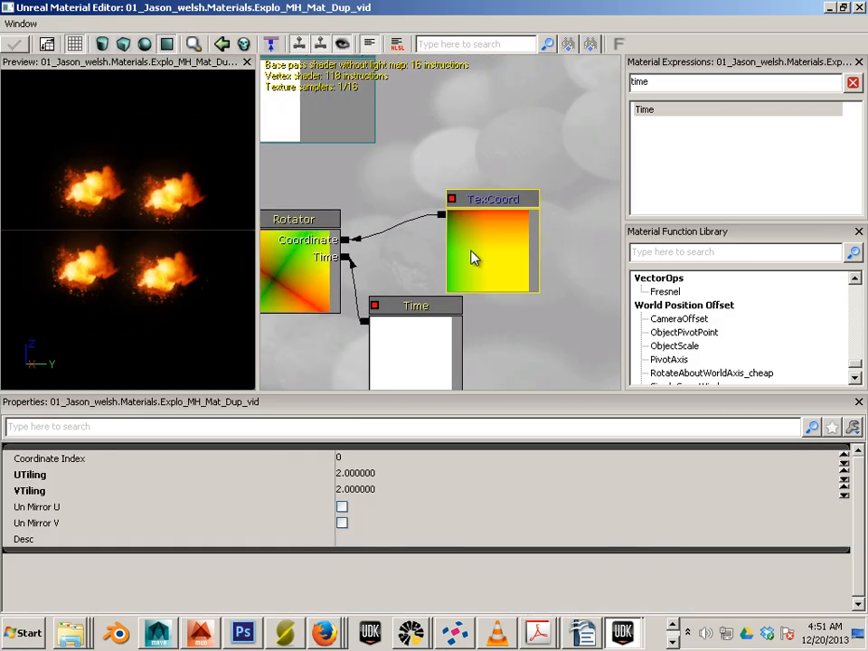
{"action": "left_click", "coordinate": [303, 251]}
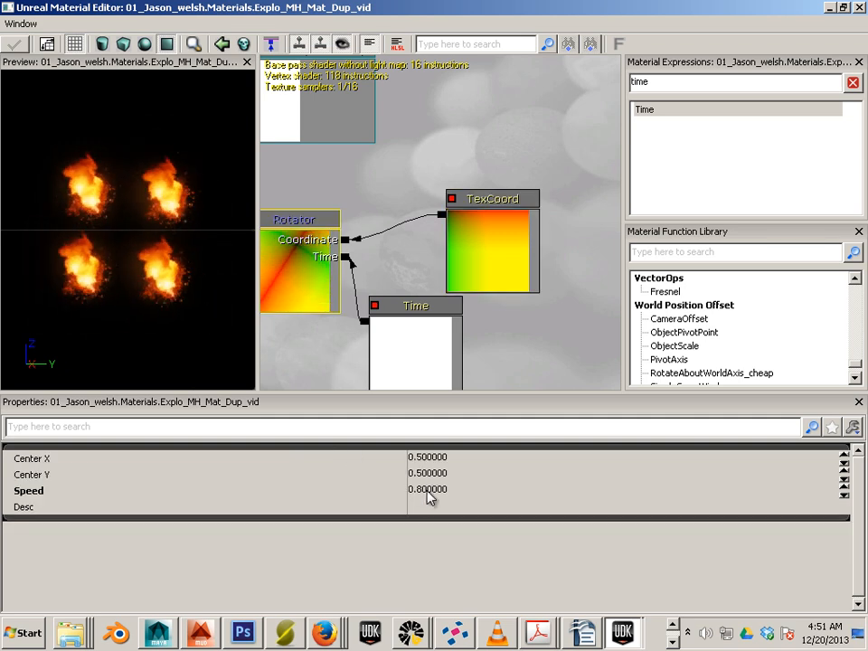
{"action": "left_click_drag", "start_coordinate": [303, 348], "coordinate": [507, 348]}
{"action": "right_click", "coordinate": [442, 252]}
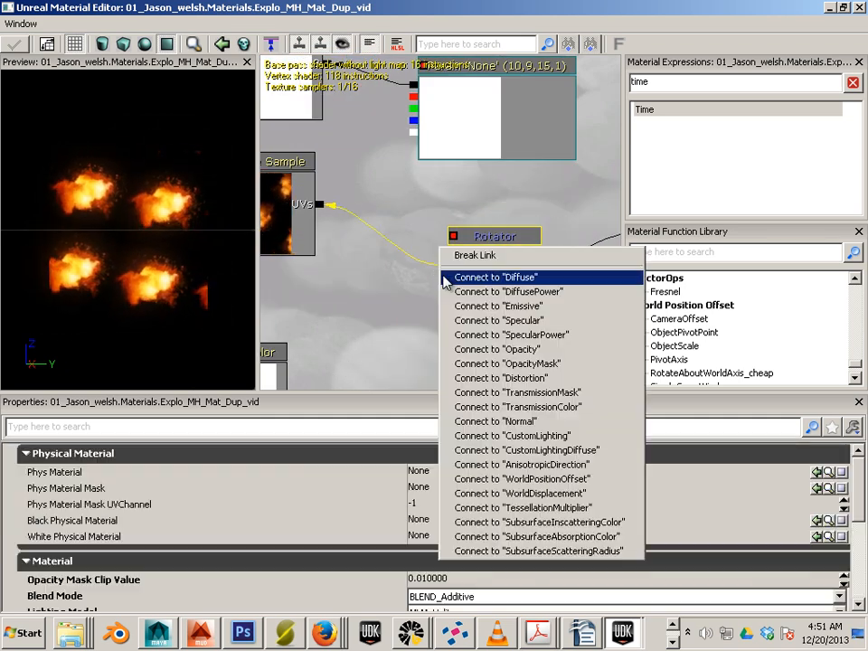
{"action": "left_click", "coordinate": [470, 255]}
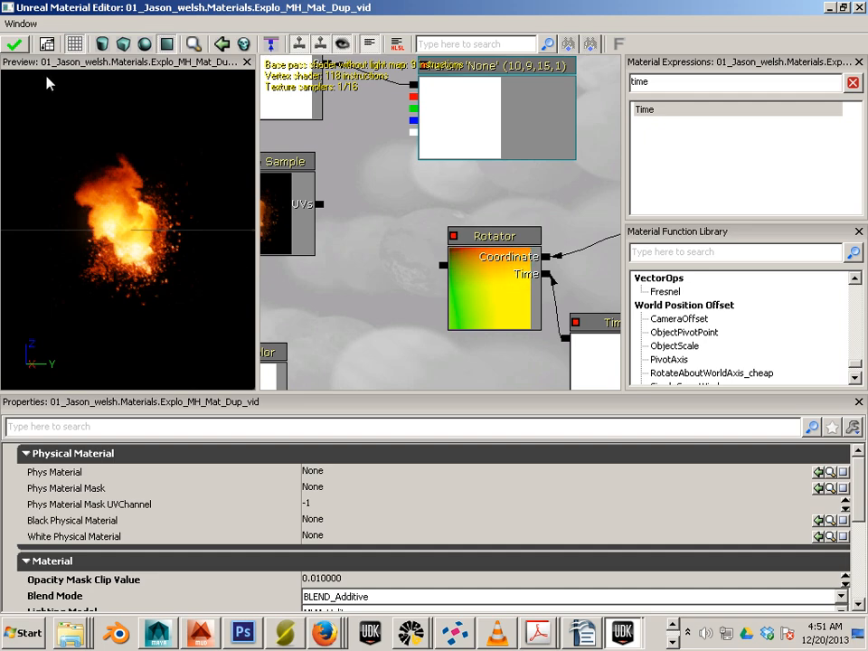
{"action": "double_click", "coordinate": [160, 15]}
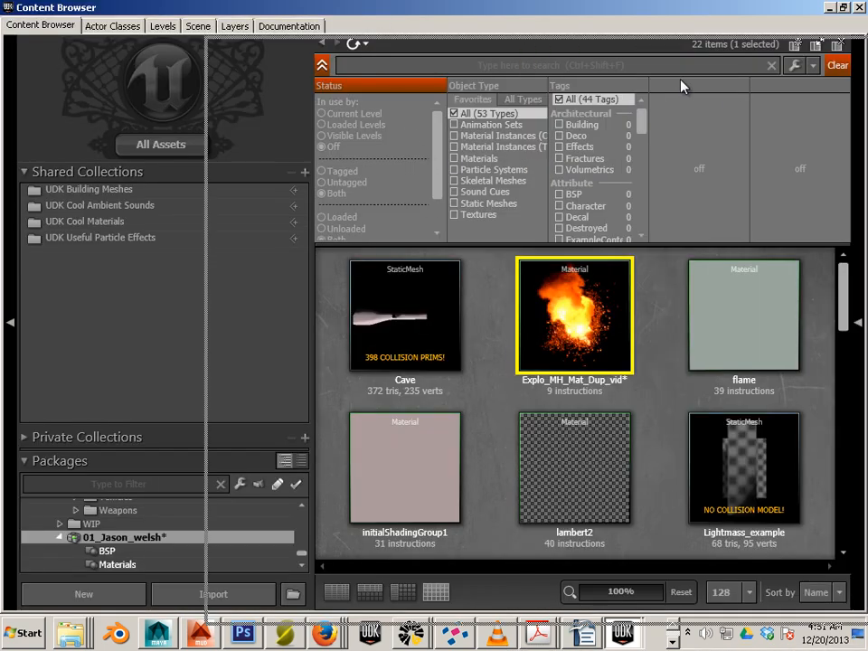
- Check the torch_2 flame in the Static Mesh Editor with the non-rotating explosion texture
{"action": "double_click", "coordinate": [367, 11]}
{"action": "left_click", "coordinate": [190, 320]}
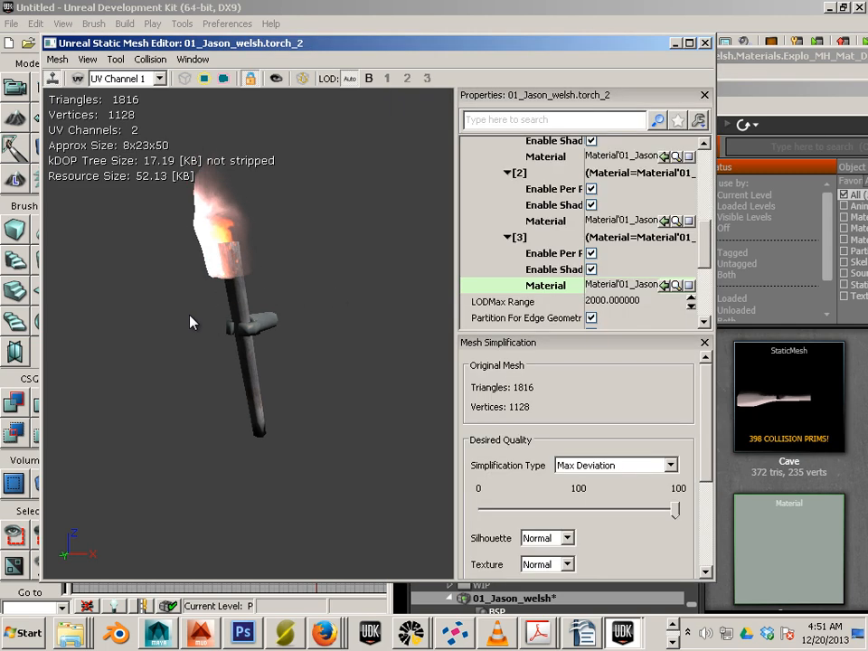
{"action": "left_click_drag", "start_coordinate": [190, 320], "coordinate": [277, 309]}
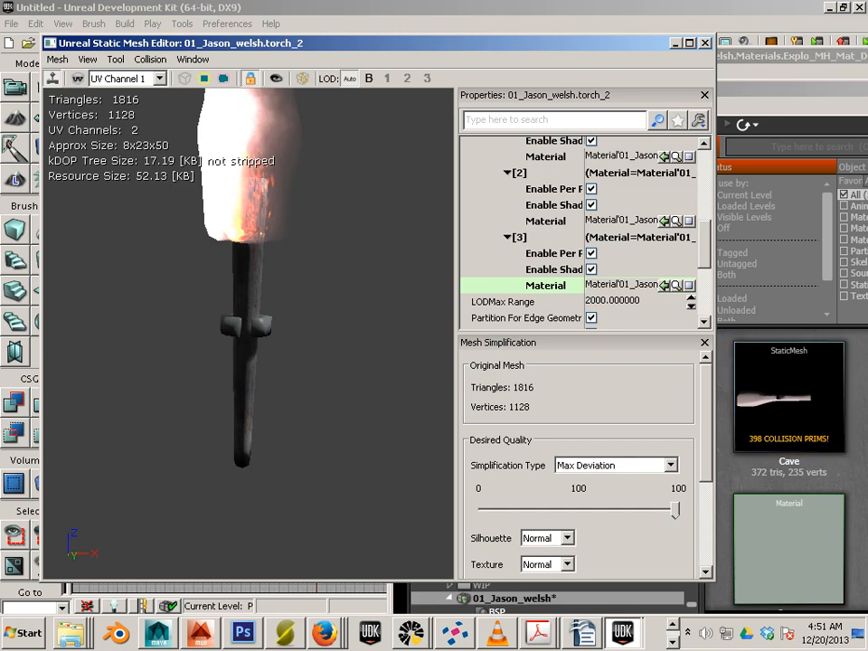
- Return to Explo_MH_Mat_Dup_vid, connect the TexCoord node directly to the Texture Sample's UVs, and apply the material
{"action": "left_click_drag", "start_coordinate": [795, 88], "coordinate": [152, 57]}
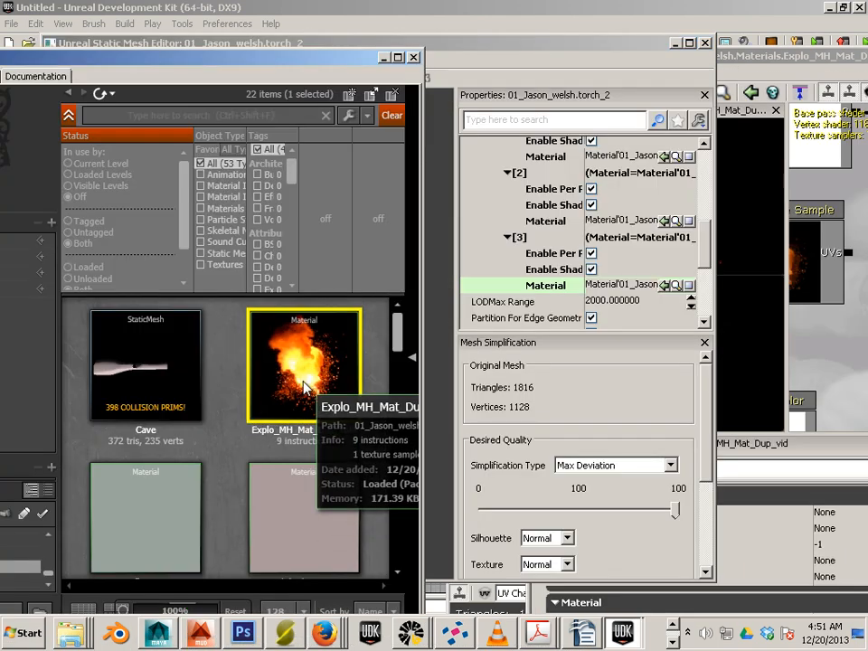
{"action": "double_click", "coordinate": [334, 343]}
{"action": "double_click", "coordinate": [800, 55]}
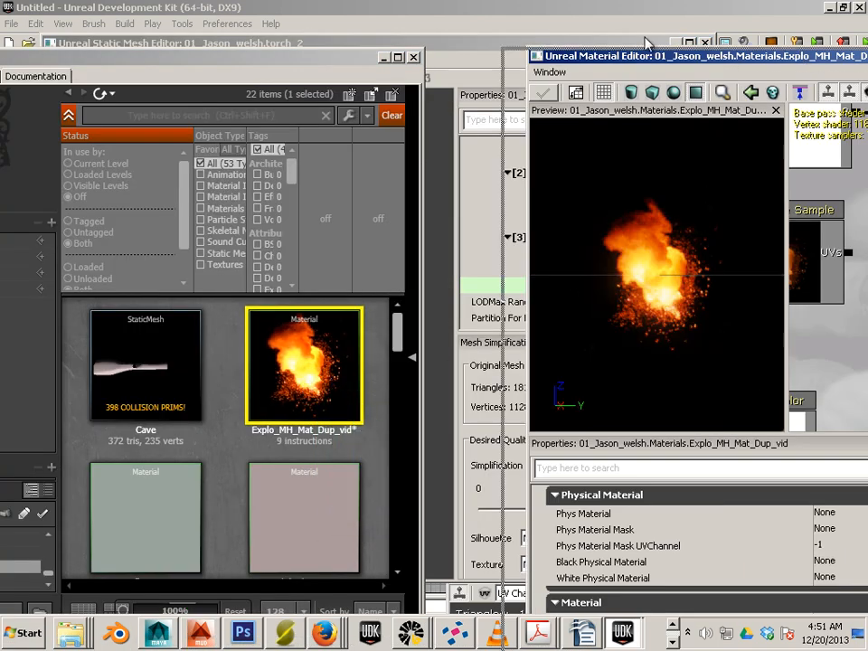
{"action": "left_click_drag", "start_coordinate": [411, 301], "coordinate": [322, 281]}
{"action": "scroll", "coordinate": [322, 282], "scroll_direction": "down", "scroll_amount": 3}
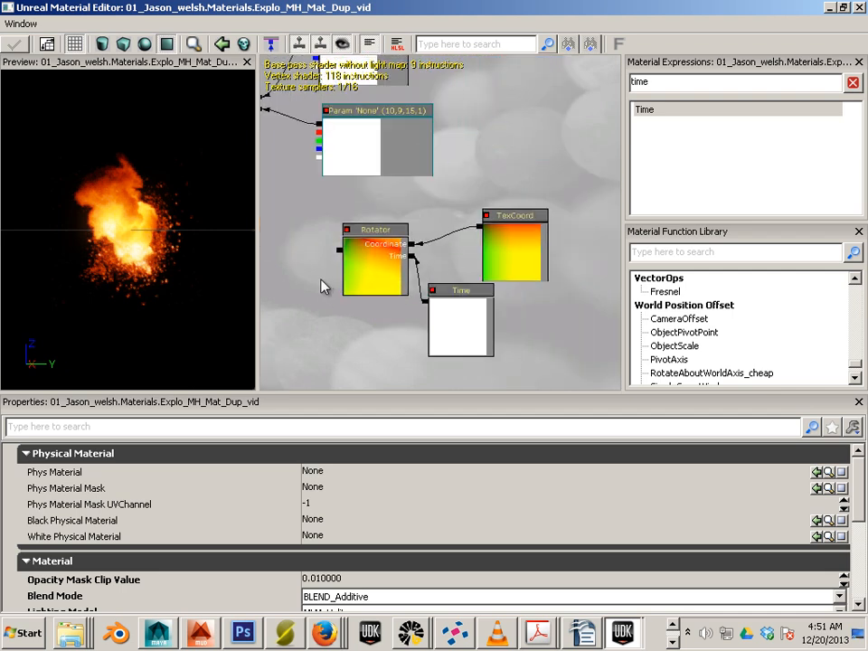
{"action": "left_click_drag", "start_coordinate": [293, 320], "coordinate": [431, 338]}
{"action": "left_click_drag", "start_coordinate": [588, 291], "coordinate": [557, 316]}
{"action": "left_click_drag", "start_coordinate": [586, 268], "coordinate": [358, 250]}
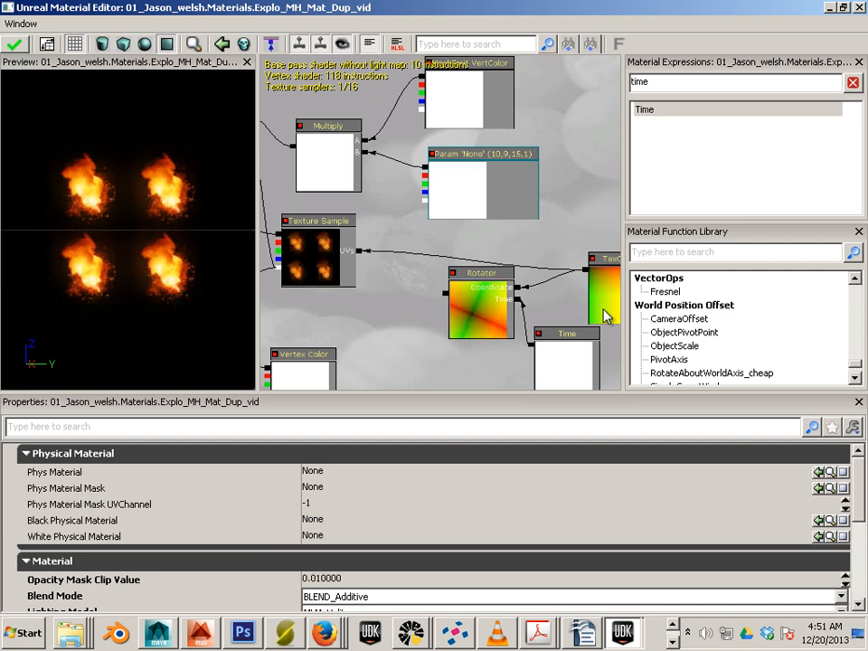
{"action": "left_click", "coordinate": [604, 307]}
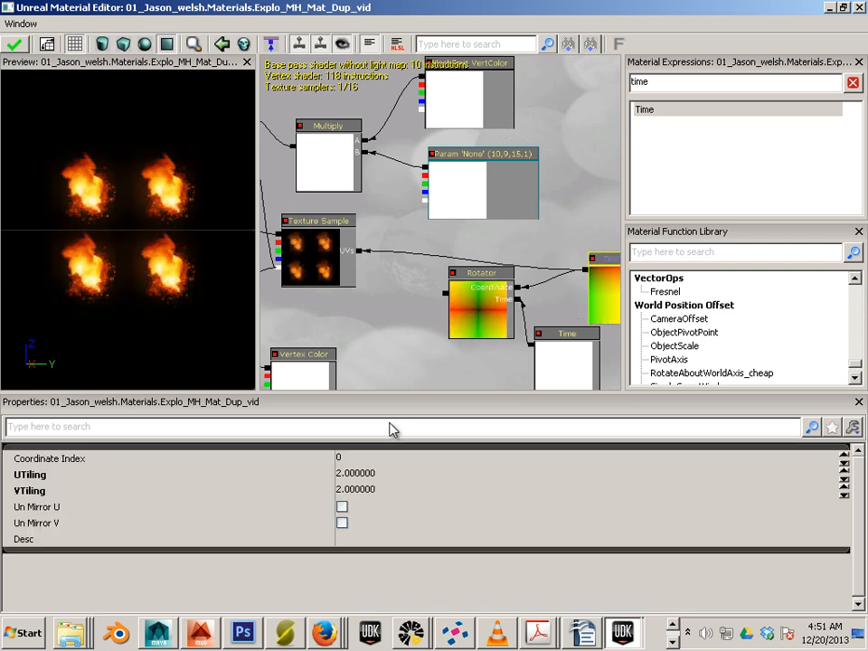
{"action": "left_click", "coordinate": [13, 43]}
- Clear the windows covering the Static Mesh Editor and examine the torch_2 flame with the tiled explosion texture
{"action": "left_click_drag", "start_coordinate": [113, 11], "coordinate": [600, 87]}
{"action": "left_click", "coordinate": [414, 57]}
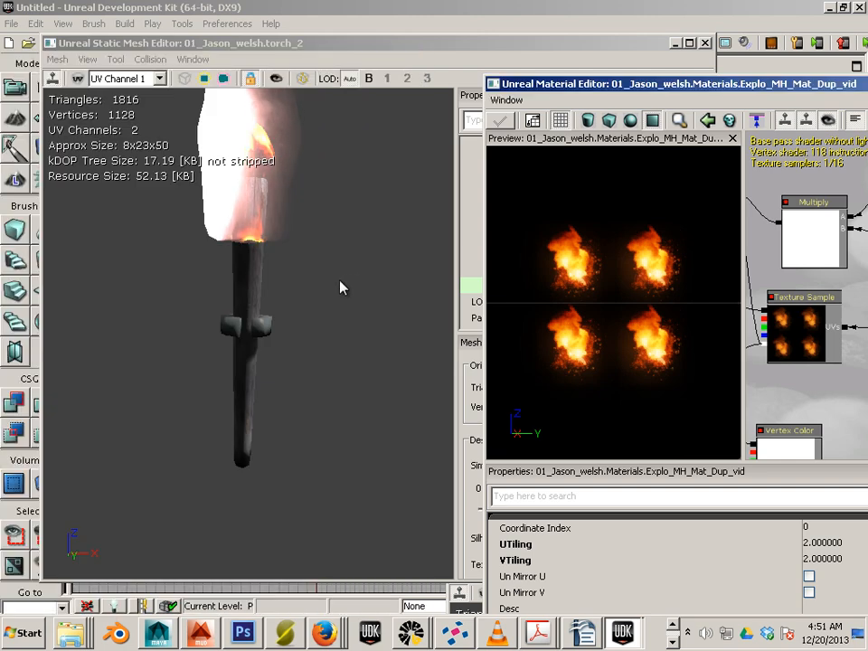
{"action": "left_click_drag", "start_coordinate": [341, 287], "coordinate": [385, 311]}
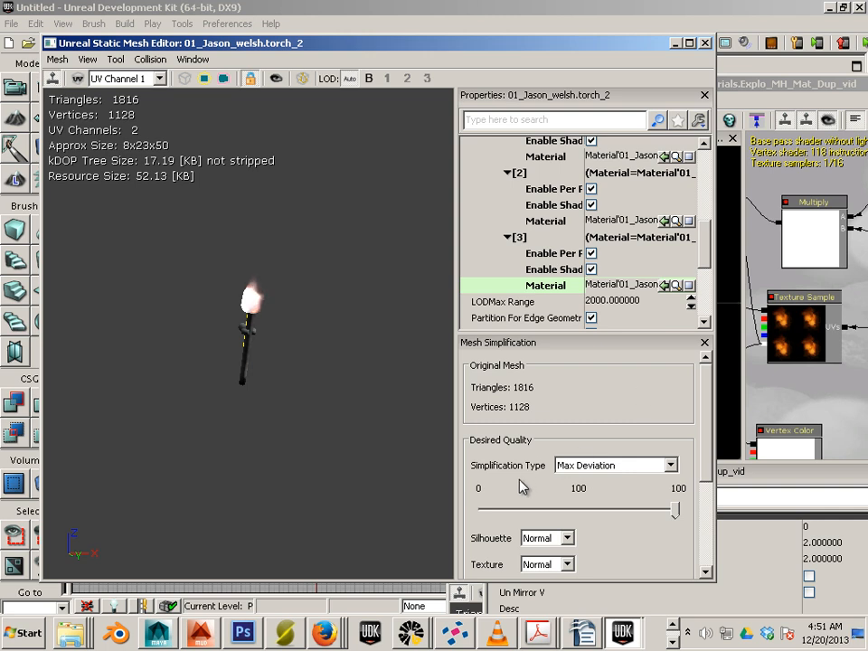
{"action": "right_click_drag", "start_coordinate": [309, 430], "coordinate": [300, 442]}
{"action": "left_click_drag", "start_coordinate": [300, 442], "coordinate": [362, 439]}
{"action": "key", "text": "alt+Tab"}
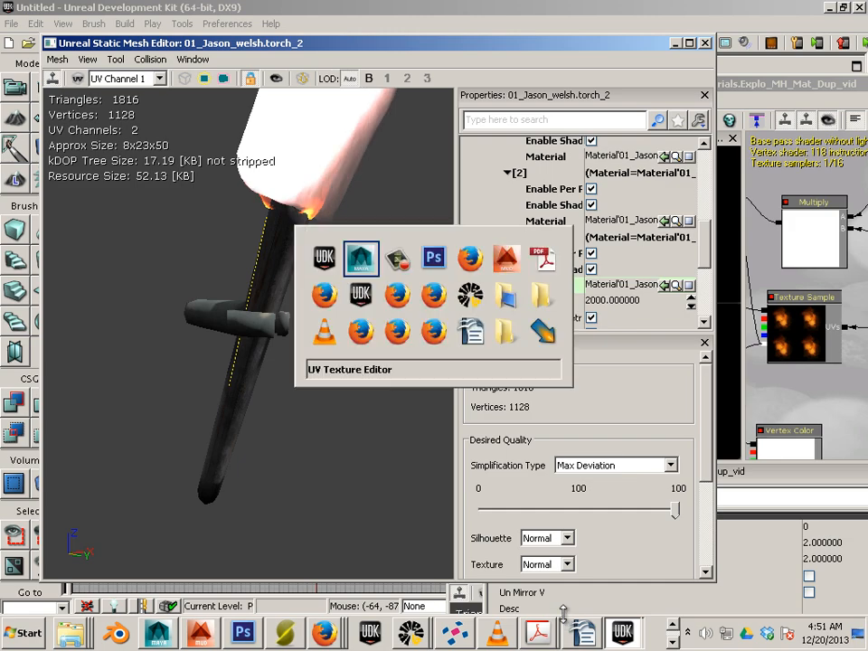
{"action": "key", "text": "alt+Tab"}
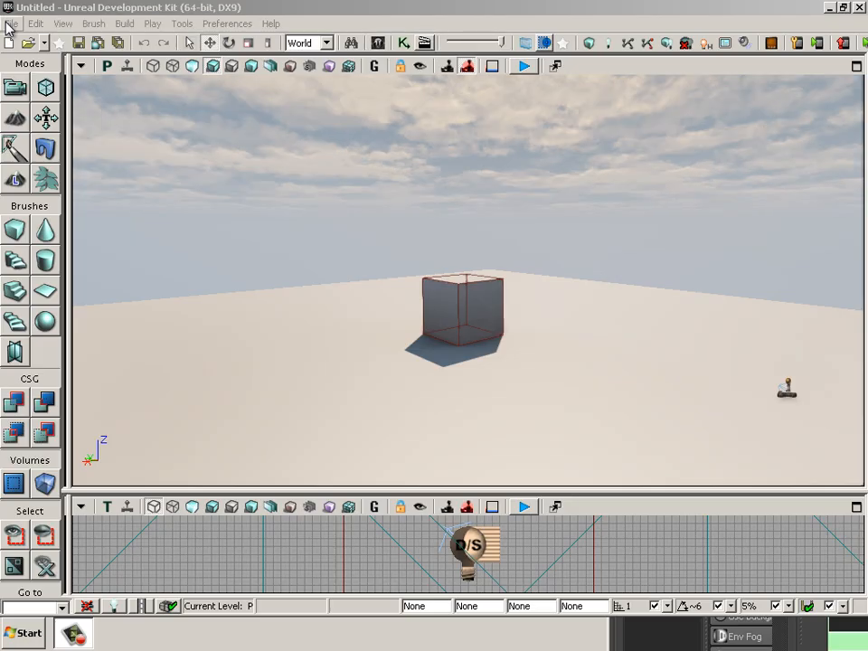
- Create a new blank level
{"action": "left_click", "coordinate": [11, 24]}
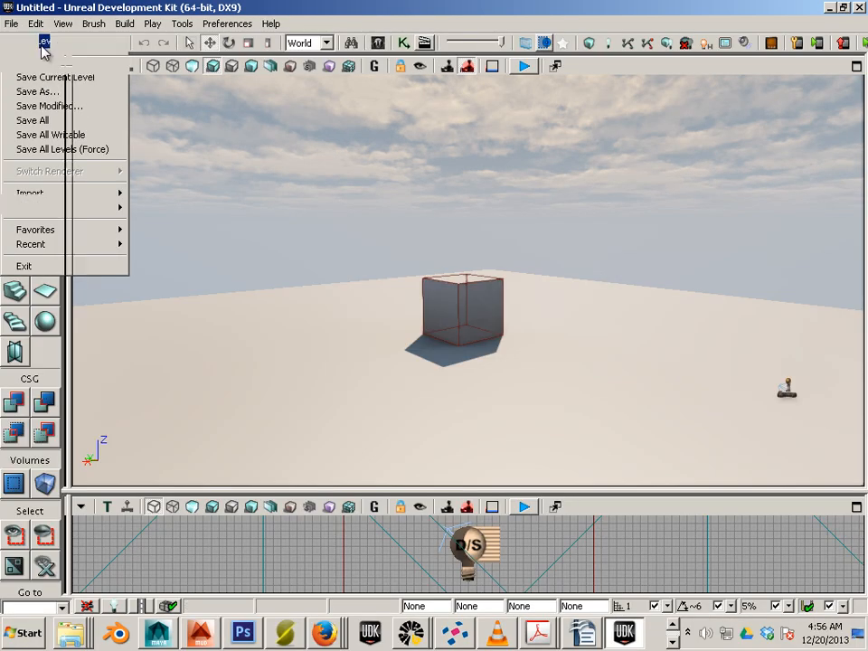
{"action": "left_click", "coordinate": [40, 38]}
{"action": "left_click", "coordinate": [262, 434]}
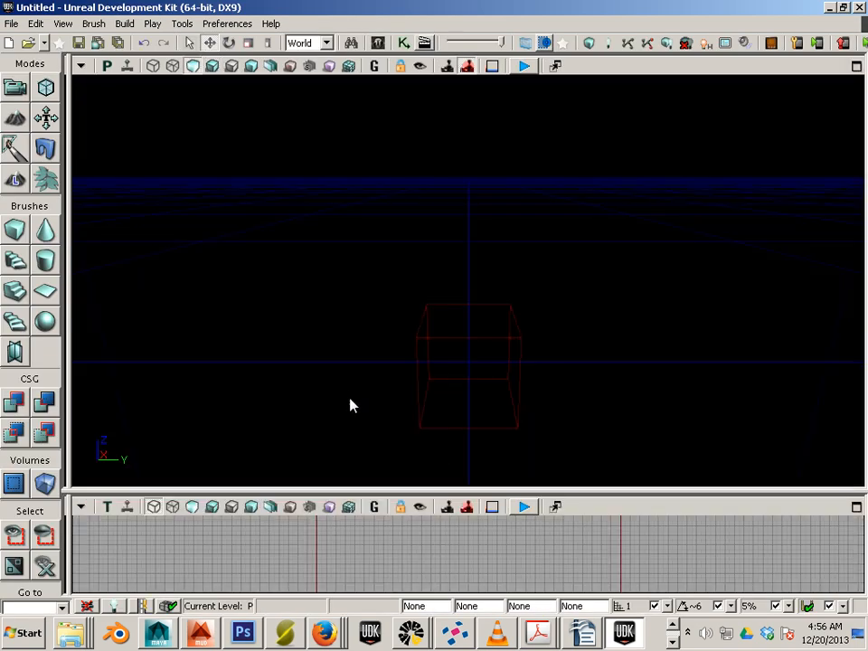
{"action": "left_click_drag", "start_coordinate": [343, 351], "coordinate": [371, 351]}
- Open the Content Browser and display the contents of the custom package that holds the torch assets
{"action": "key", "text": "ctrl+shift+f"}
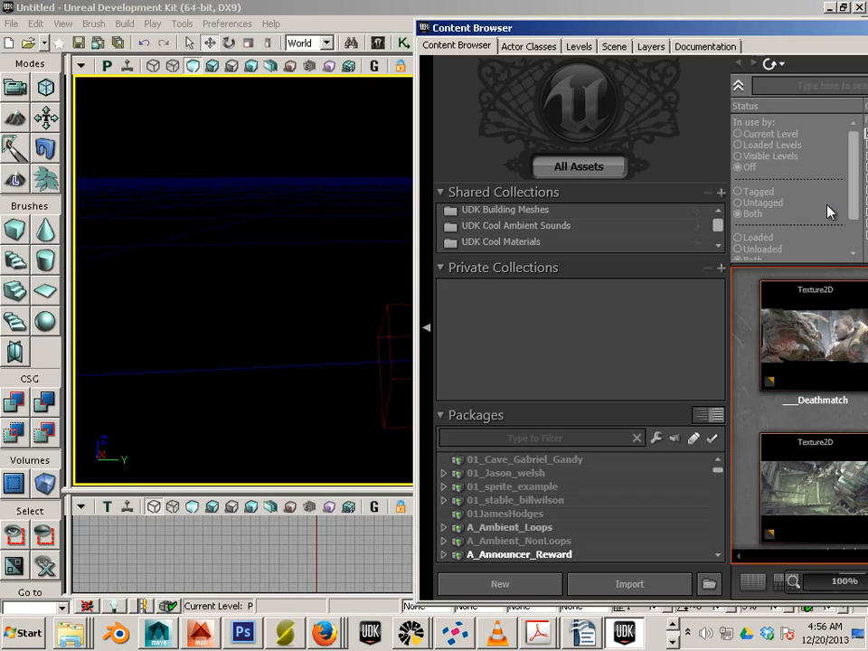
{"action": "left_click_drag", "start_coordinate": [665, 30], "coordinate": [305, 4]}
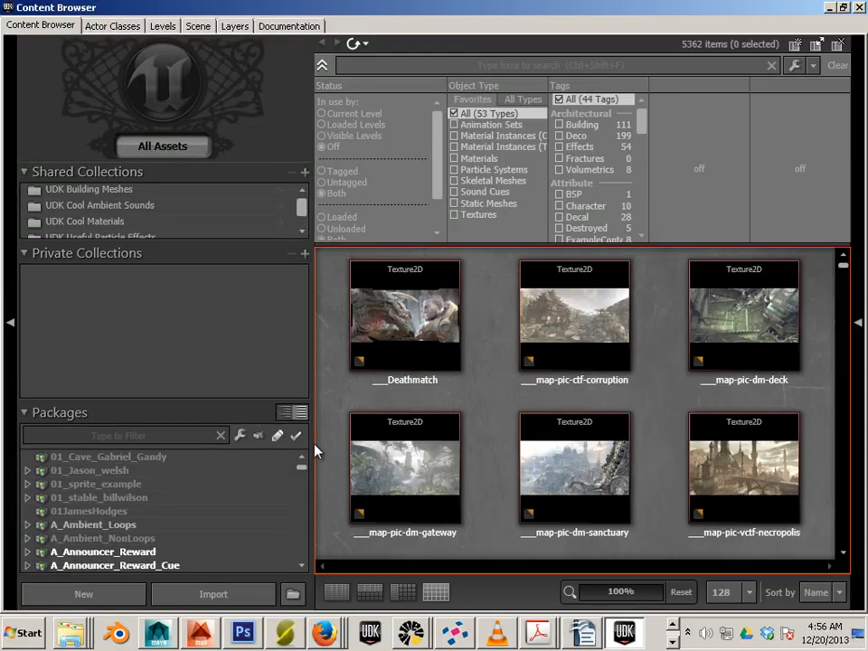
{"action": "scroll", "coordinate": [145, 477], "scroll_direction": "down", "scroll_amount": 1}
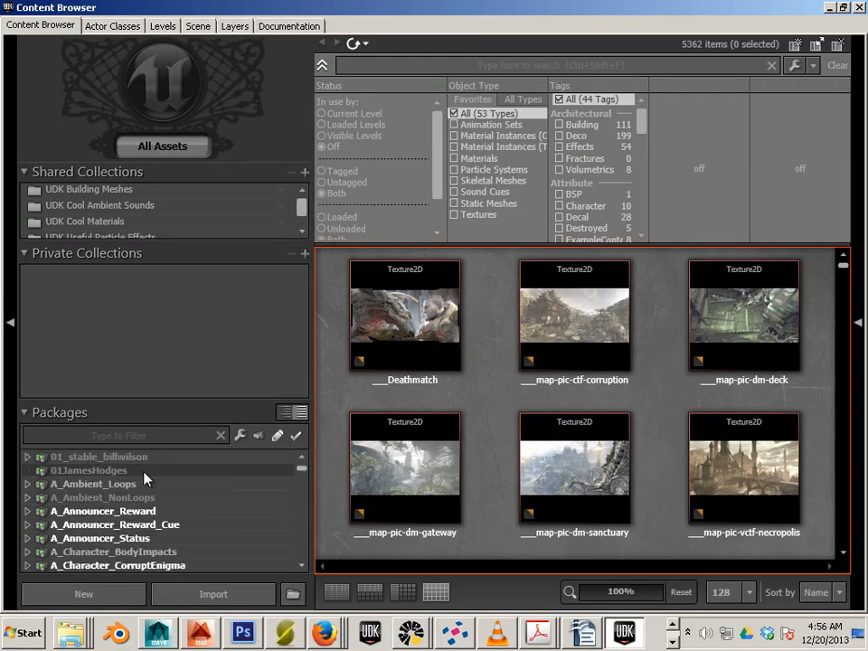
{"action": "scroll", "coordinate": [144, 479], "scroll_direction": "up", "scroll_amount": 1}
{"action": "left_click", "coordinate": [136, 470]}
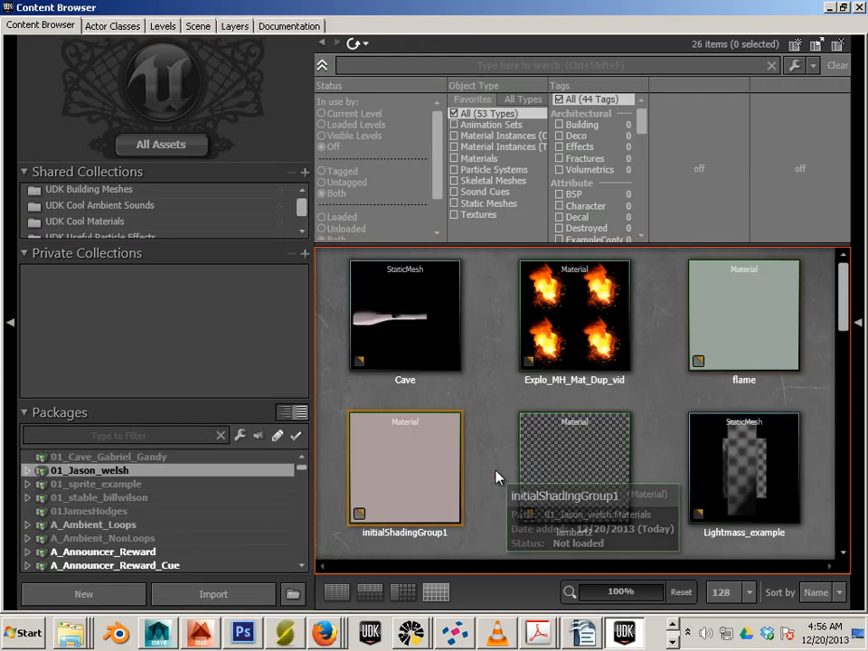
- Select the torch_2 static mesh and move the Content Browser aside to uncover the level viewport
{"action": "scroll", "coordinate": [495, 477], "scroll_direction": "down", "scroll_amount": 2}
{"action": "scroll", "coordinate": [495, 477], "scroll_direction": "down", "scroll_amount": 5}
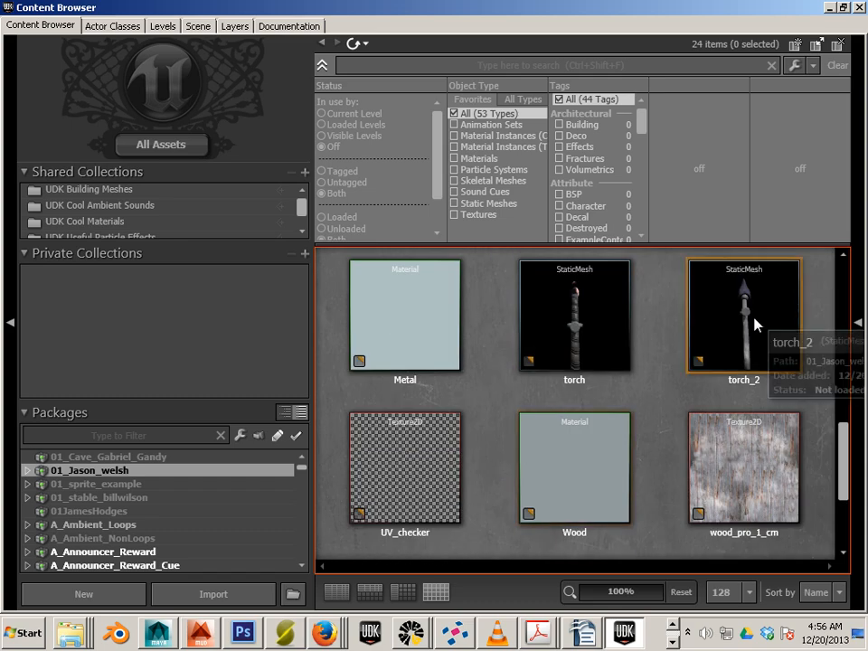
{"action": "left_click", "coordinate": [735, 344]}
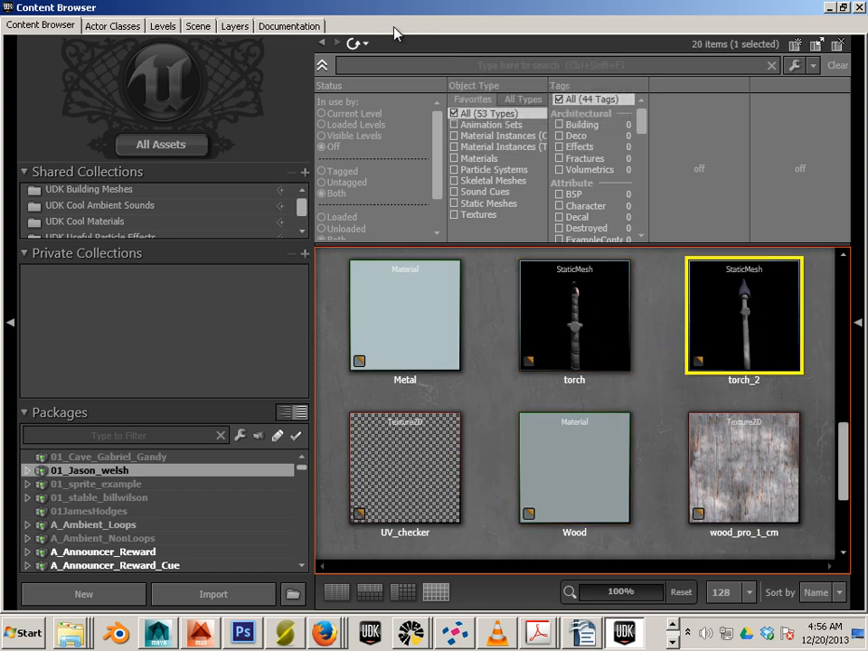
{"action": "left_click_drag", "start_coordinate": [383, 10], "coordinate": [866, 63]}
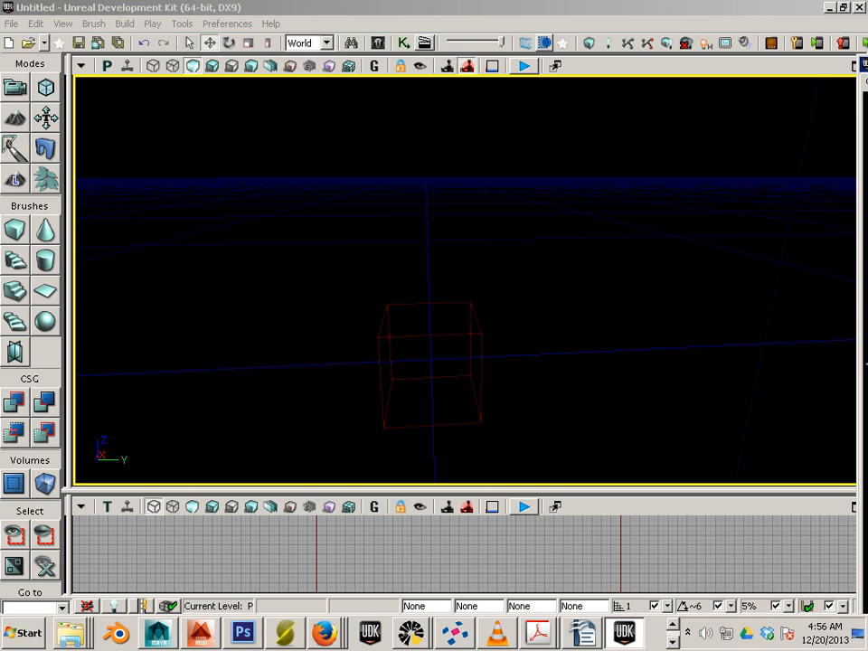
- Place the torch_2 static mesh in the blank level near the builder brush and select it
{"action": "left_click_drag", "start_coordinate": [465, 287], "coordinate": [468, 288]}
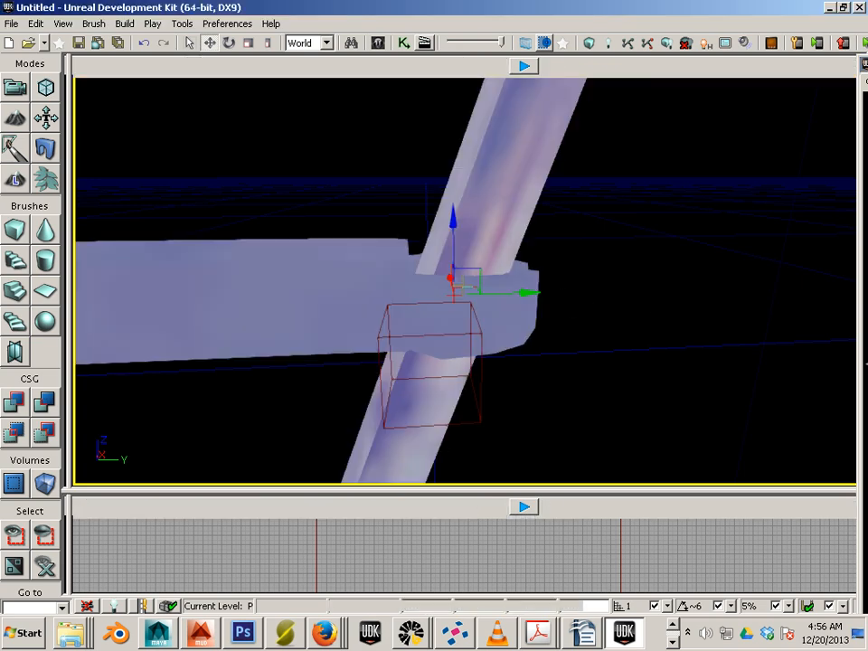
{"action": "left_click", "coordinate": [603, 356]}
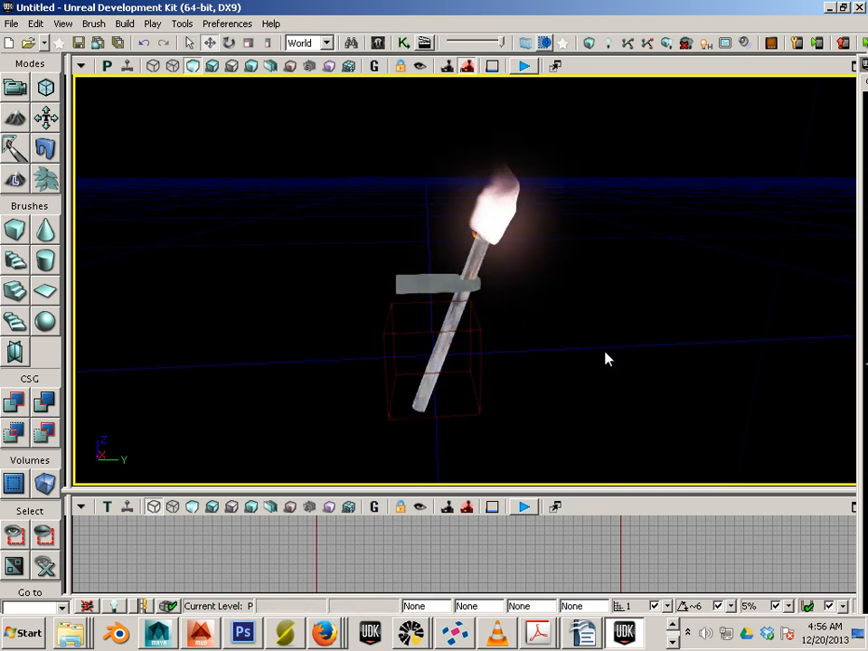
{"action": "left_click_drag", "start_coordinate": [604, 356], "coordinate": [537, 300]}
{"action": "left_click", "coordinate": [551, 312]}
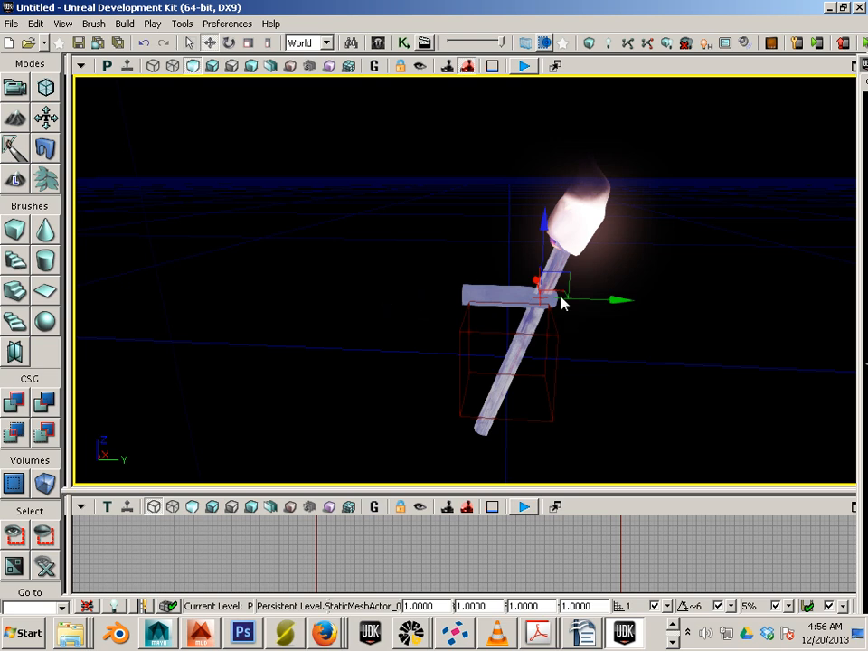
{"action": "key", "text": "F4"}
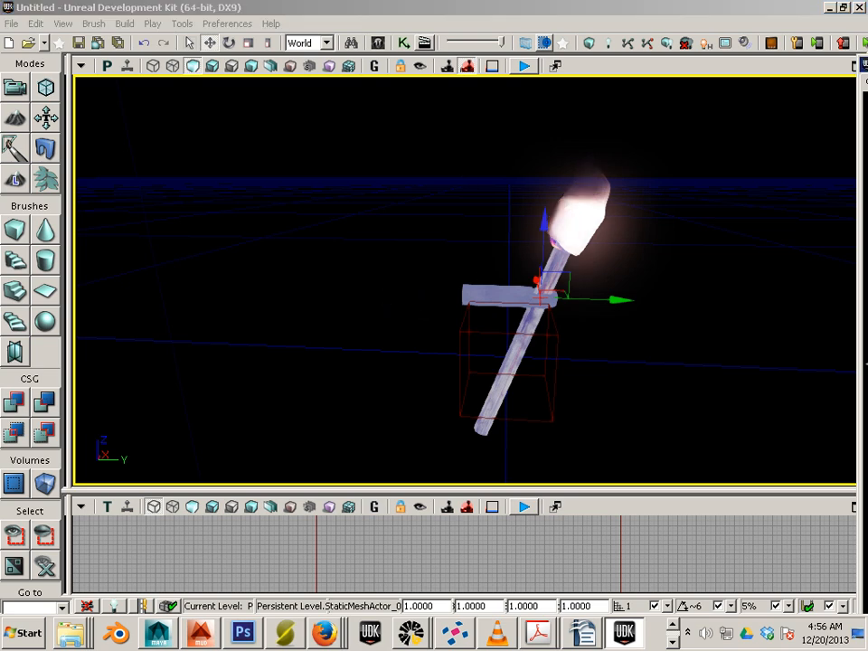
- Create a new terrain at location 0, 0, 0 with 16 by 16 patches using the New Terrain Wizard
{"action": "left_click", "coordinate": [152, 23]}
{"action": "mouse_move", "coordinate": [184, 27]}
{"action": "left_click", "coordinate": [188, 63]}
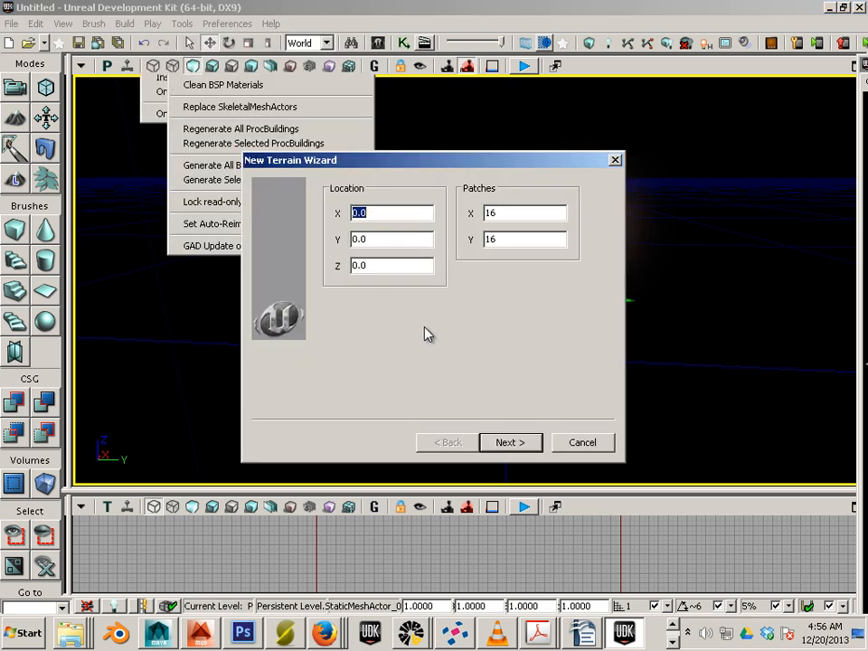
{"action": "left_click", "coordinate": [525, 443]}
{"action": "left_click", "coordinate": [519, 446]}
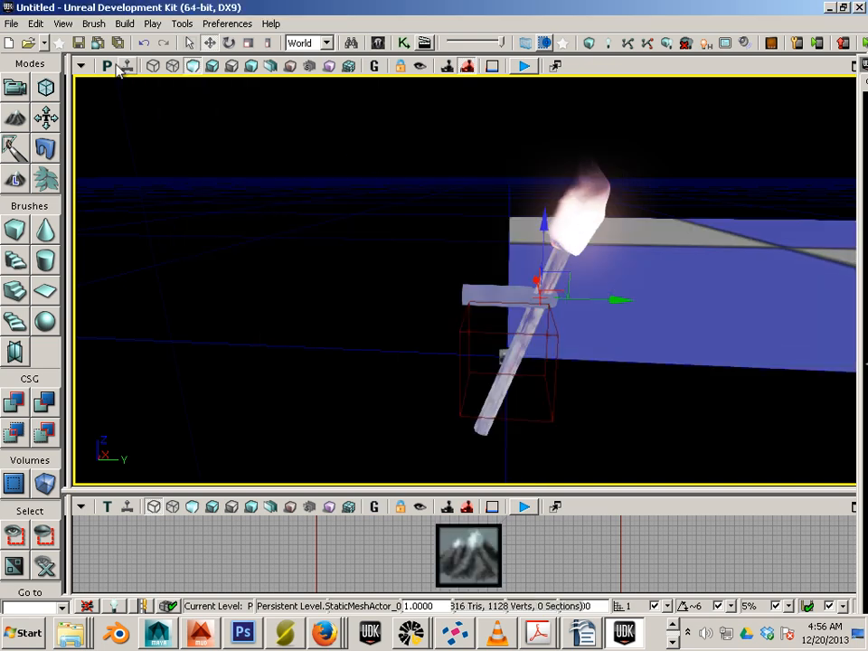
- Move the torch to the middle of the terrain in the top view, then return to a close perspective view of it
{"action": "left_click", "coordinate": [107, 66]}
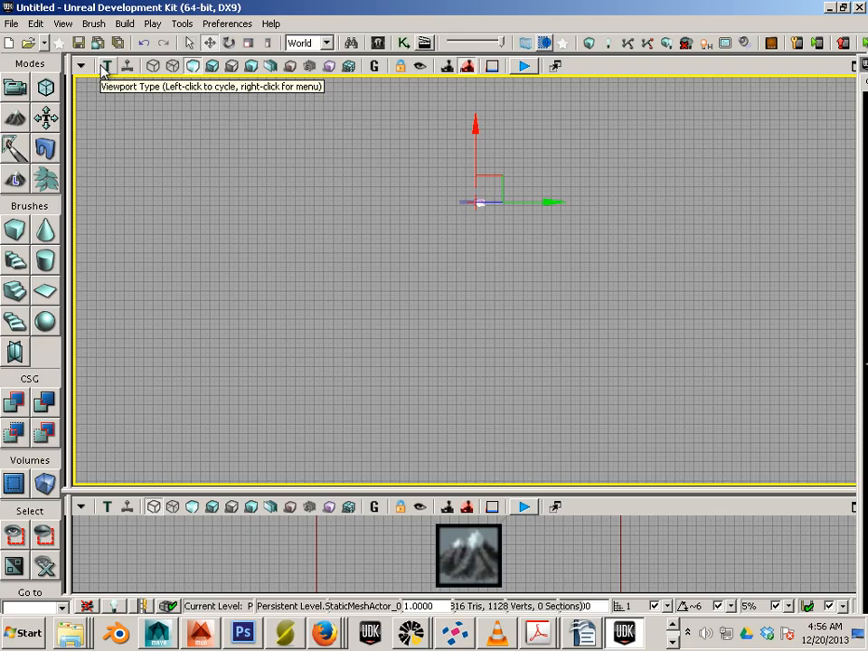
{"action": "scroll", "coordinate": [469, 281], "scroll_direction": "down", "scroll_amount": 8}
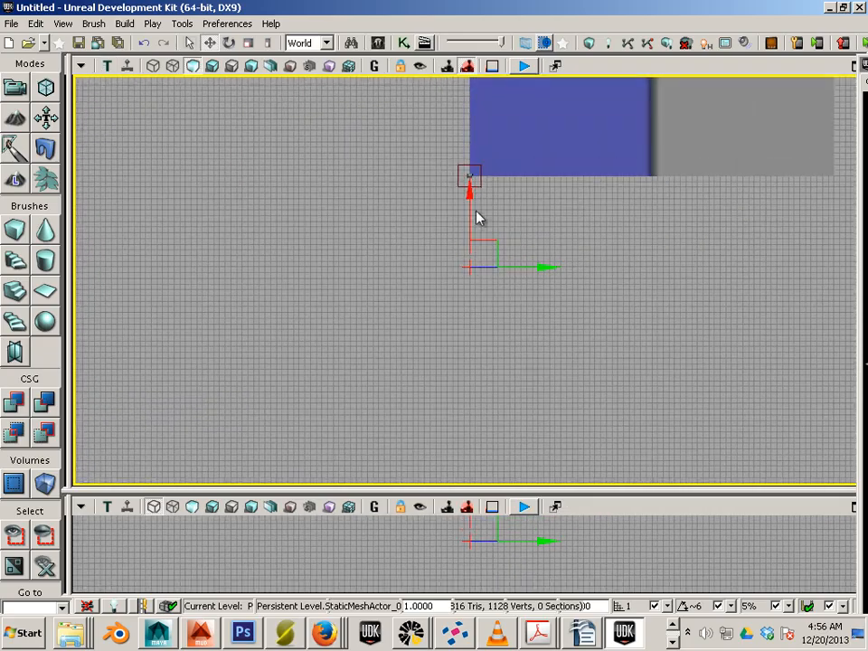
{"action": "left_click_drag", "start_coordinate": [566, 216], "coordinate": [364, 438]}
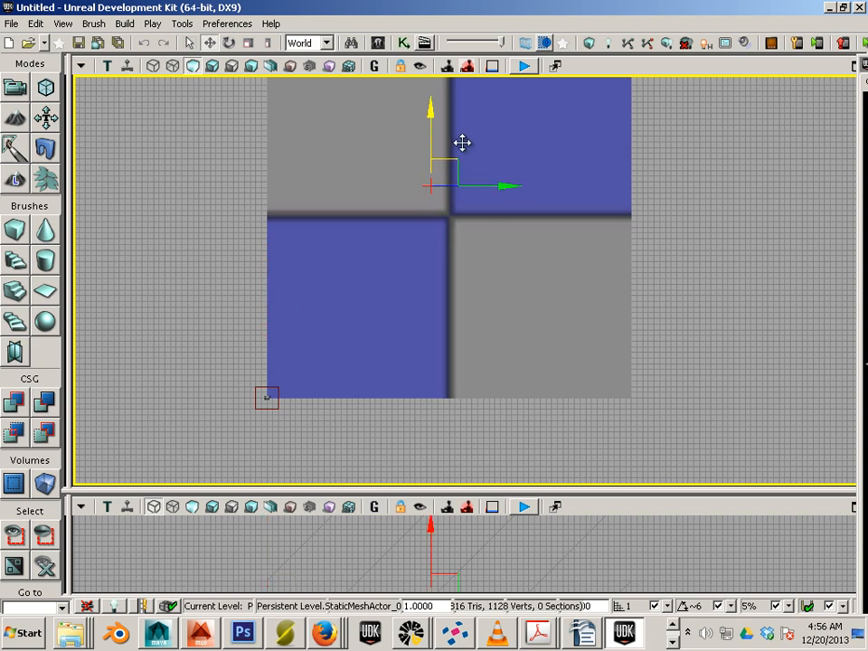
{"action": "left_click_drag", "start_coordinate": [452, 162], "coordinate": [452, 157]}
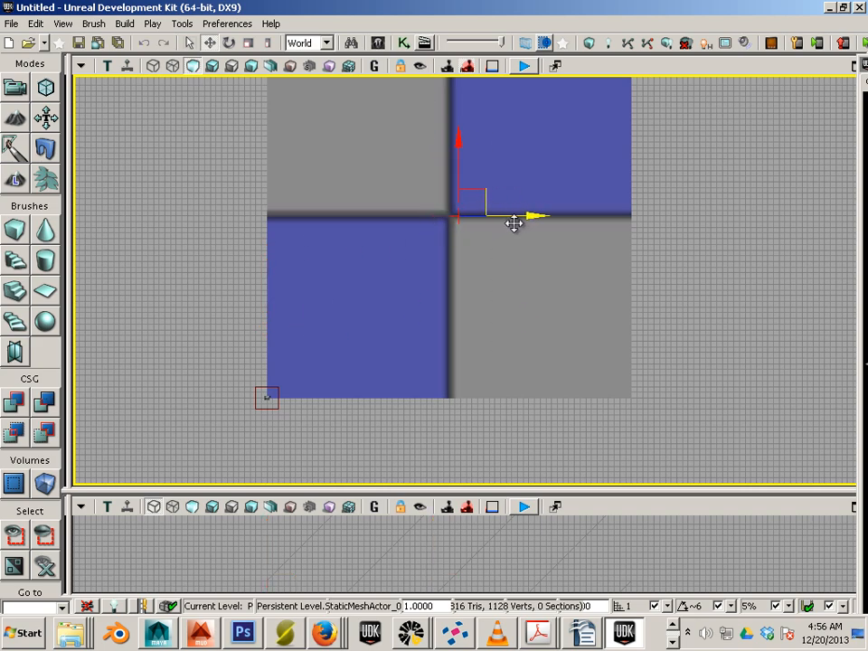
{"action": "scroll", "coordinate": [515, 279], "scroll_direction": "up", "scroll_amount": 7}
{"action": "left_click_drag", "start_coordinate": [438, 213], "coordinate": [503, 385]}
{"action": "scroll", "coordinate": [503, 385], "scroll_direction": "up", "scroll_amount": 4}
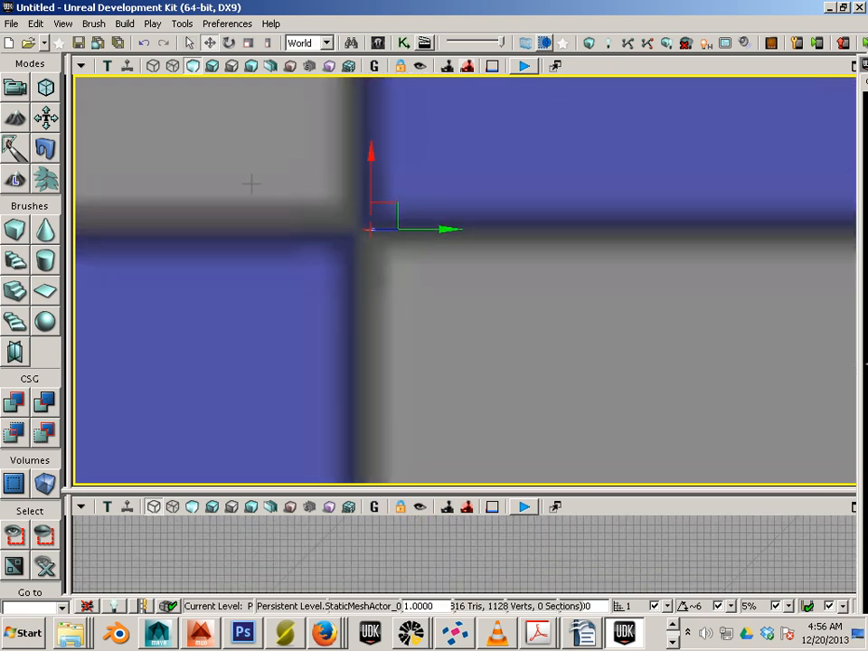
{"action": "left_click", "coordinate": [106, 66]}
{"action": "left_click", "coordinate": [107, 66]}
{"action": "left_click", "coordinate": [107, 66]}
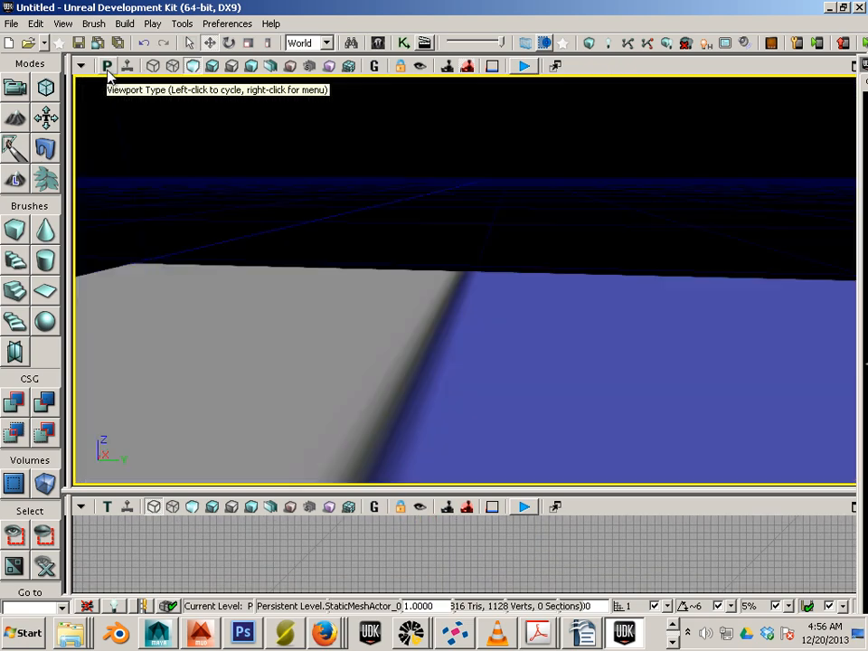
{"action": "left_click_drag", "start_coordinate": [452, 319], "coordinate": [416, 226]}
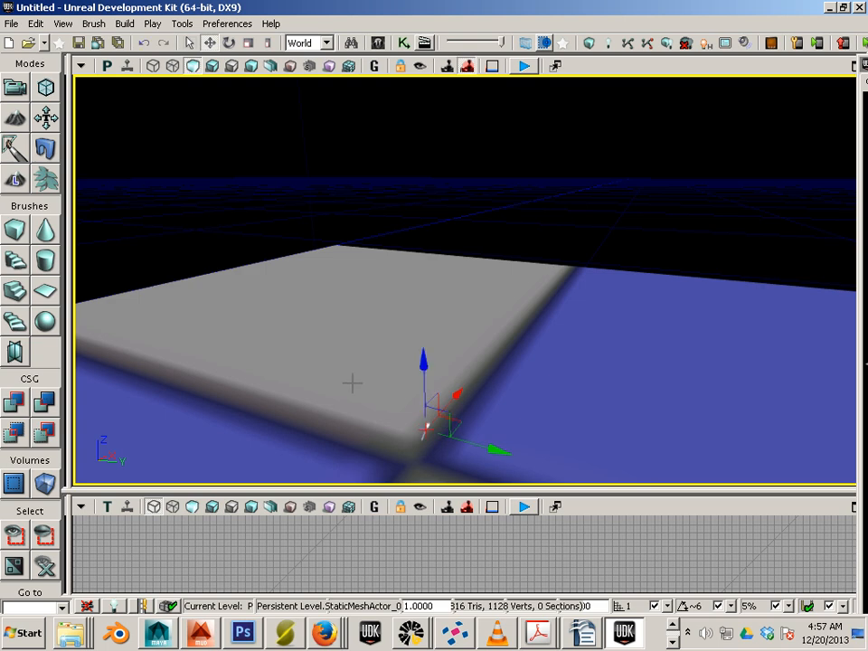
{"action": "left_click_drag", "start_coordinate": [353, 384], "coordinate": [286, 139]}
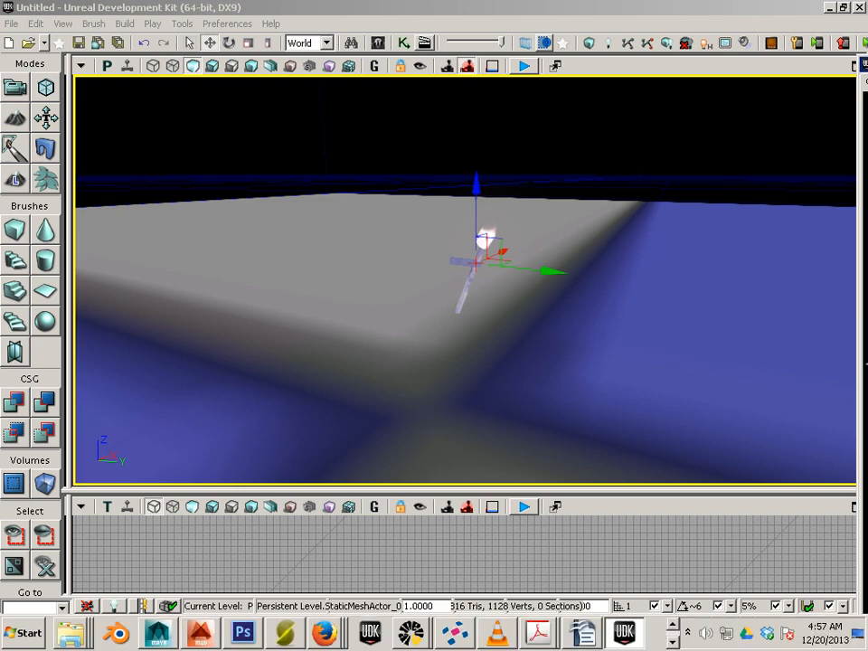
- Bring the Content Browser into view and list only the static meshes of the UDKGame packages
{"action": "left_click_drag", "start_coordinate": [863, 63], "coordinate": [418, 6]}
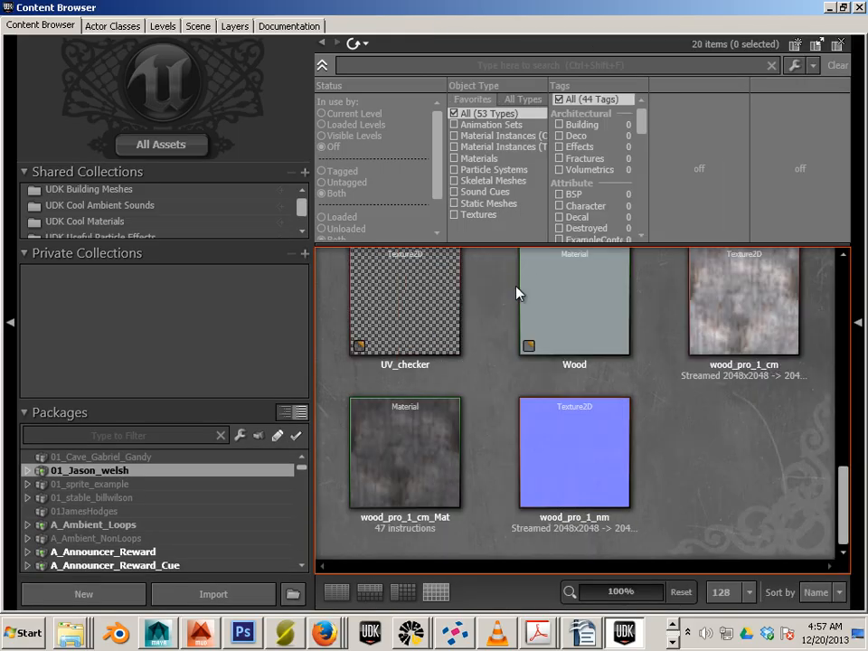
{"action": "left_click", "coordinate": [285, 412]}
{"action": "left_click", "coordinate": [65, 457]}
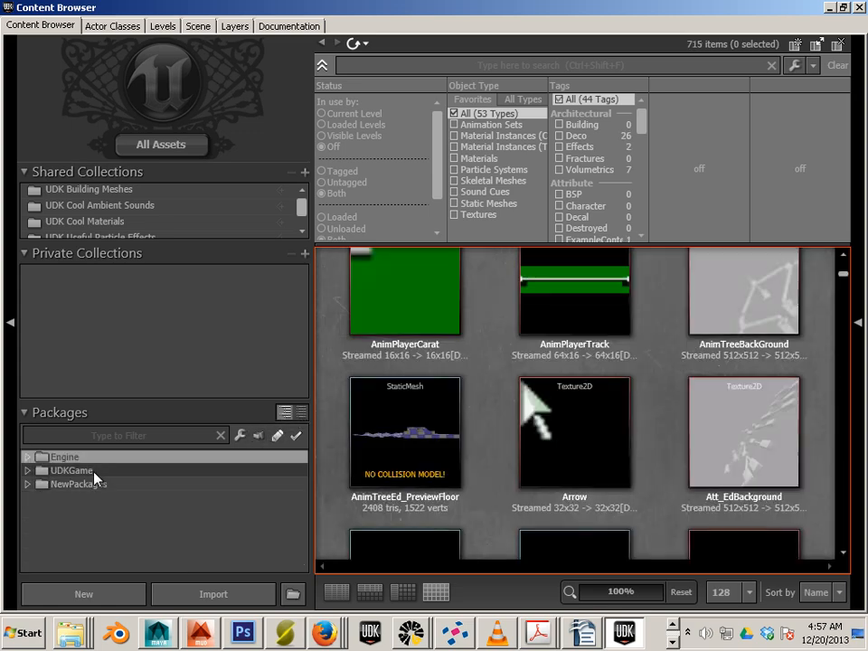
{"action": "left_click", "coordinate": [73, 470]}
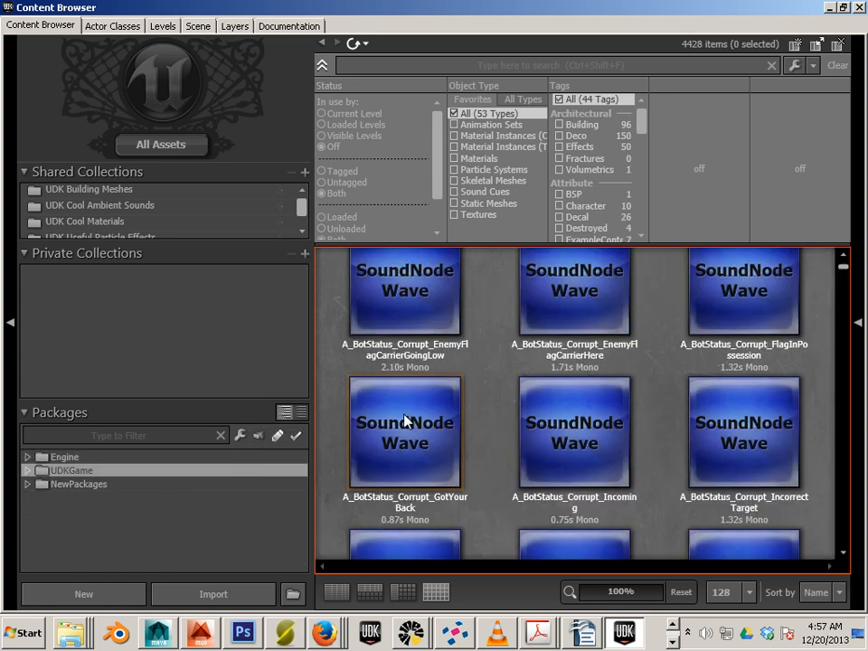
{"action": "left_click", "coordinate": [452, 204]}
- Find the RockMesa_06 static mesh and place it on the terrain near the torch
{"action": "scroll", "coordinate": [502, 350], "scroll_direction": "down", "scroll_amount": 5}
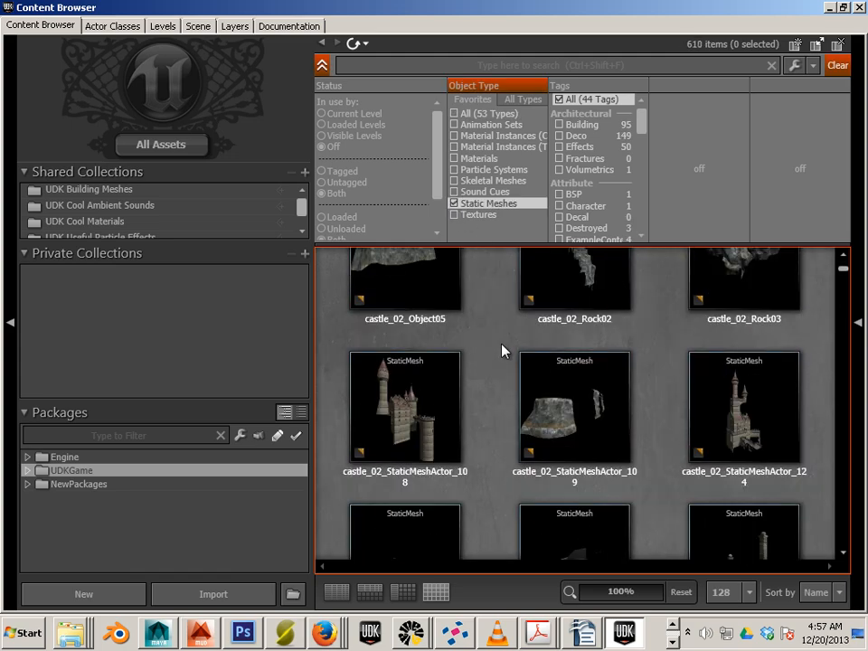
{"action": "scroll", "coordinate": [502, 346], "scroll_direction": "down", "scroll_amount": 10}
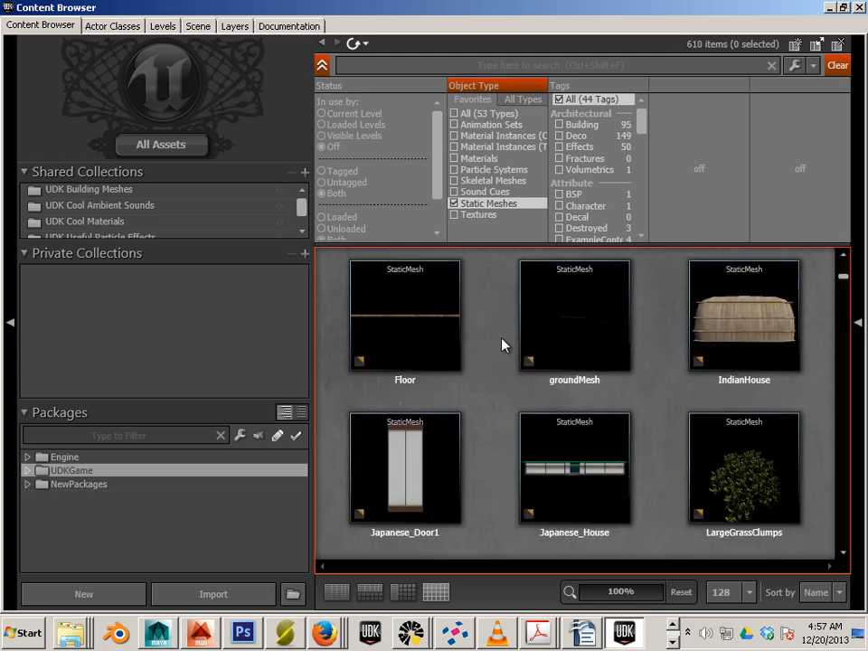
{"action": "scroll", "coordinate": [502, 345], "scroll_direction": "down", "scroll_amount": 8}
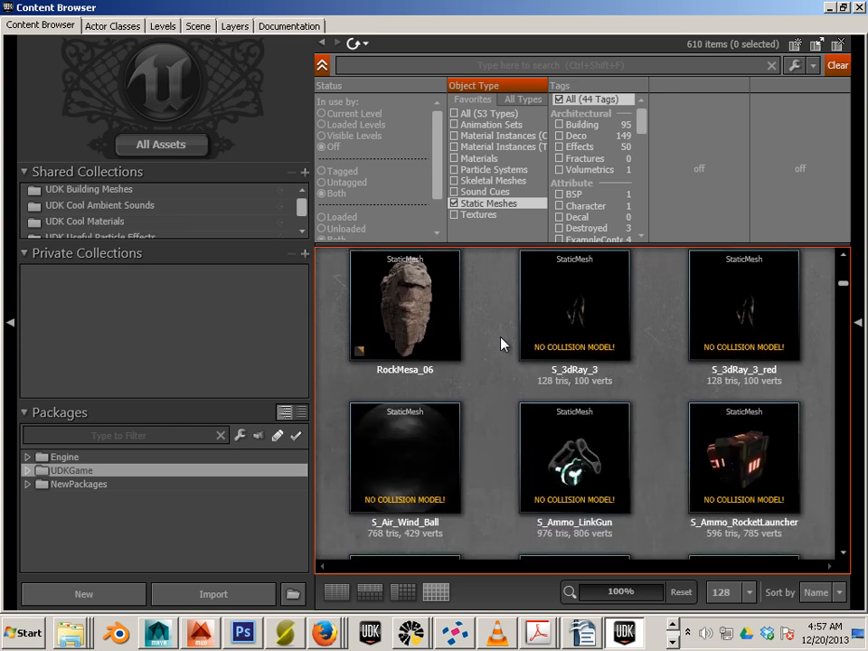
{"action": "left_click", "coordinate": [441, 324]}
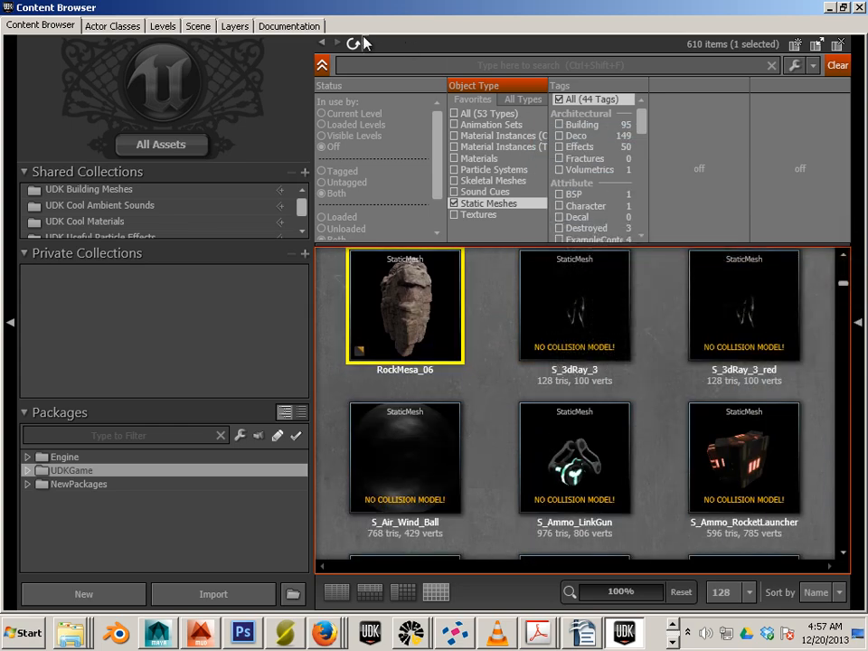
{"action": "left_click_drag", "start_coordinate": [424, 16], "coordinate": [867, 36]}
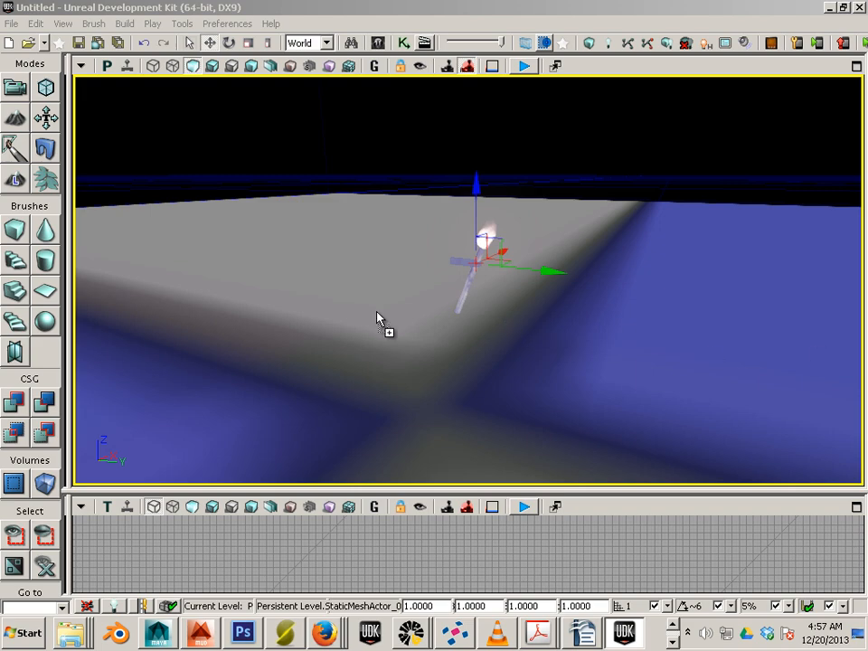
{"action": "left_click_drag", "start_coordinate": [376, 311], "coordinate": [370, 313]}
{"action": "scroll", "coordinate": [387, 289], "scroll_direction": "down", "scroll_amount": 3}
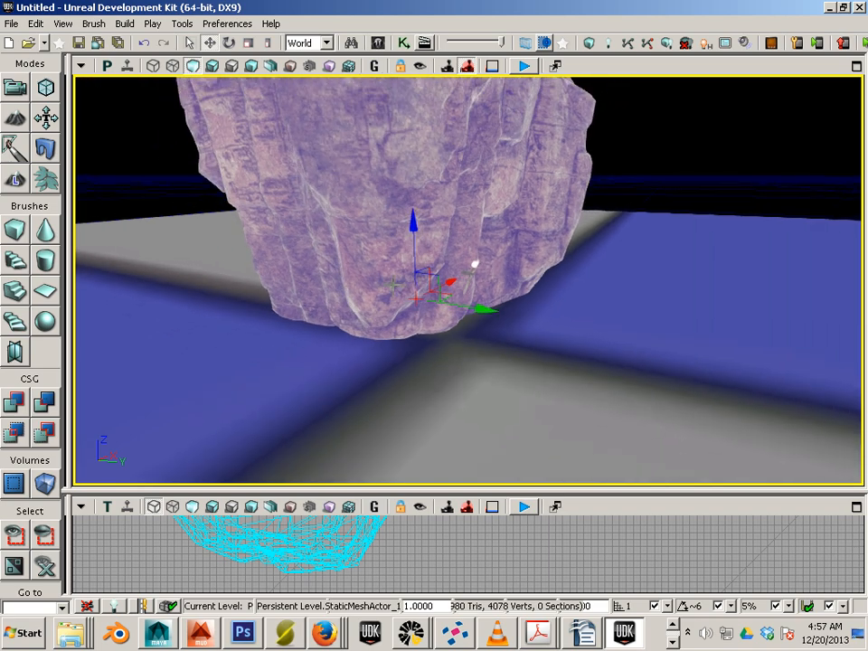
- Scale the rock down uniformly until it is only a few times taller than the torch
{"action": "left_click", "coordinate": [250, 46]}
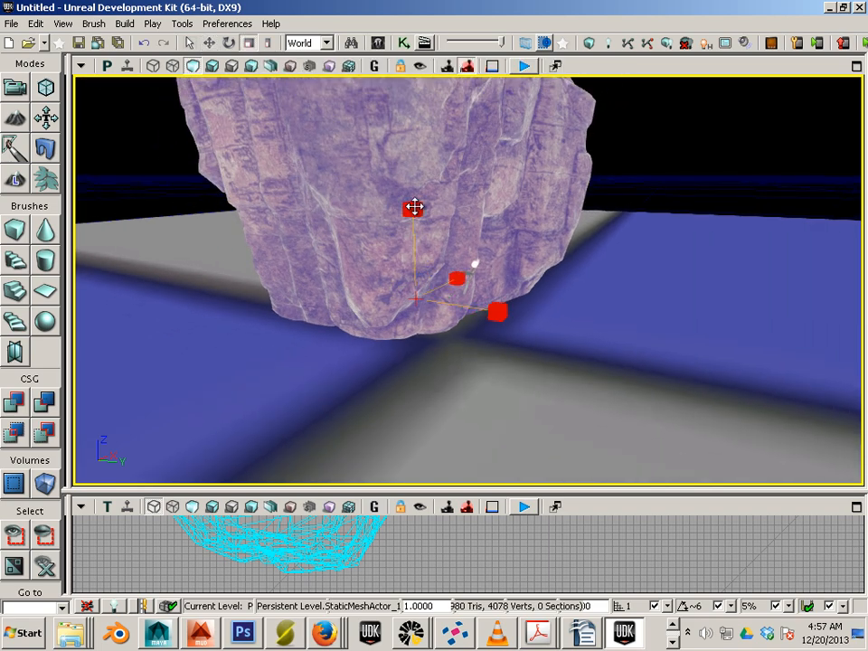
{"action": "mouse_move", "coordinate": [413, 207]}
{"action": "left_mouse_down"}
{"action": "mouse_move", "coordinate": [415, 240]}
{"action": "mouse_move", "coordinate": [415, 214]}
{"action": "left_mouse_up"}
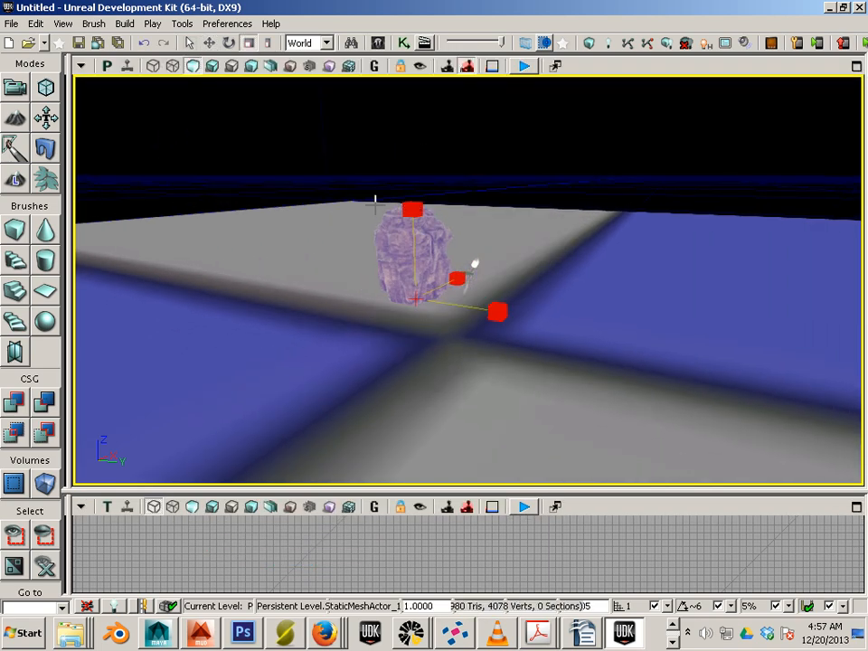
{"action": "left_click_drag", "start_coordinate": [298, 208], "coordinate": [360, 81]}
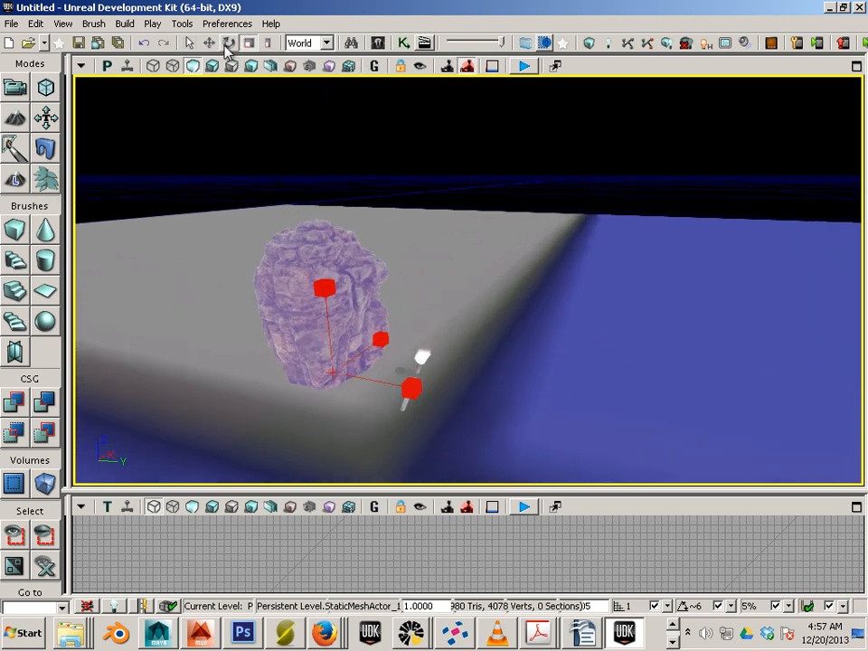
- Move the rock along its X and Y axes until it stands directly behind the torch, then deselect it
{"action": "left_click", "coordinate": [209, 42]}
{"action": "left_click_drag", "start_coordinate": [378, 344], "coordinate": [340, 373]}
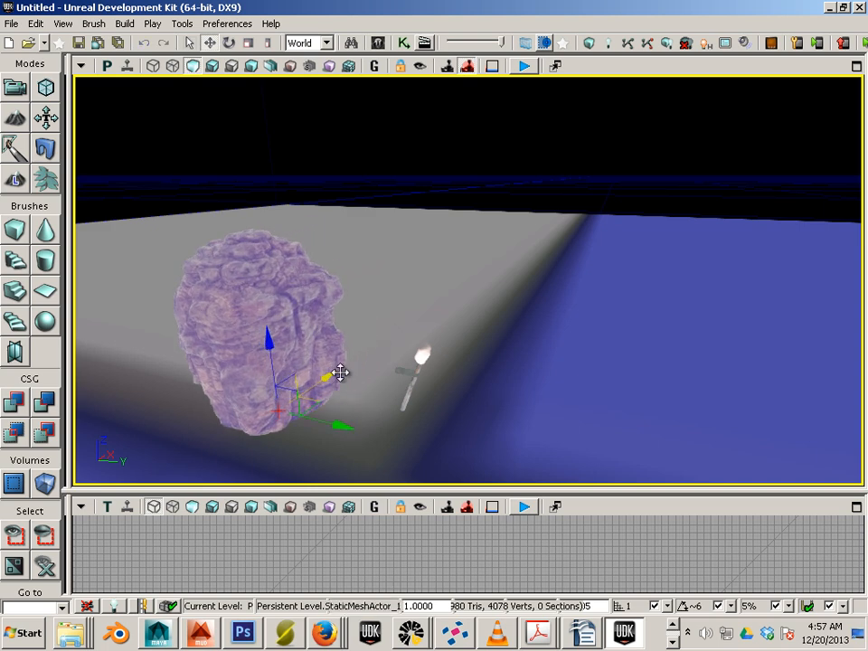
{"action": "left_click_drag", "start_coordinate": [347, 429], "coordinate": [490, 531]}
{"action": "left_click_drag", "start_coordinate": [437, 409], "coordinate": [424, 403]}
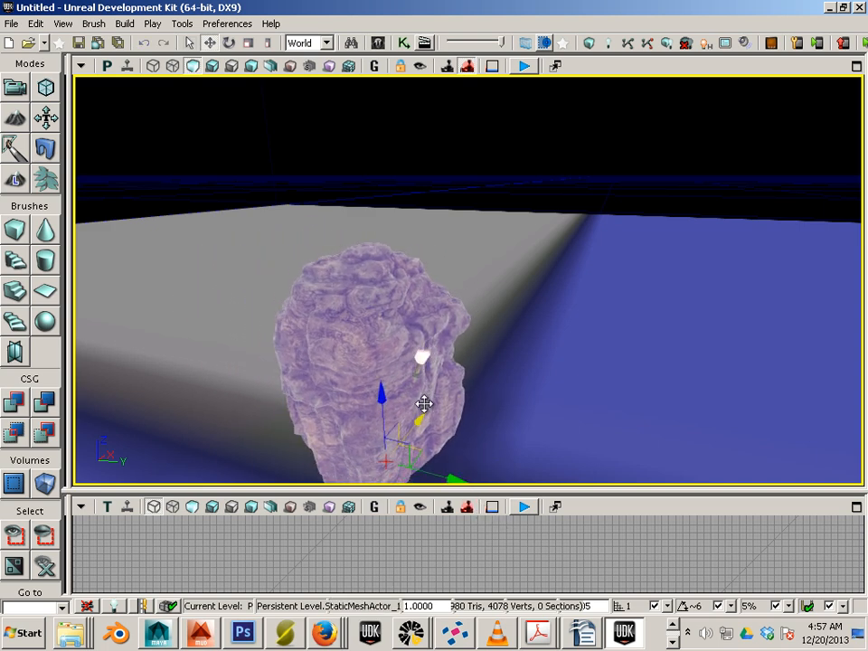
{"action": "left_click_drag", "start_coordinate": [459, 479], "coordinate": [440, 477]}
{"action": "left_click", "coordinate": [534, 332]}
- Select the torch and push it along the X axis against the face of the rock
{"action": "left_click_drag", "start_coordinate": [534, 332], "coordinate": [523, 371]}
{"action": "middle_click_drag", "start_coordinate": [524, 371], "coordinate": [515, 409]}
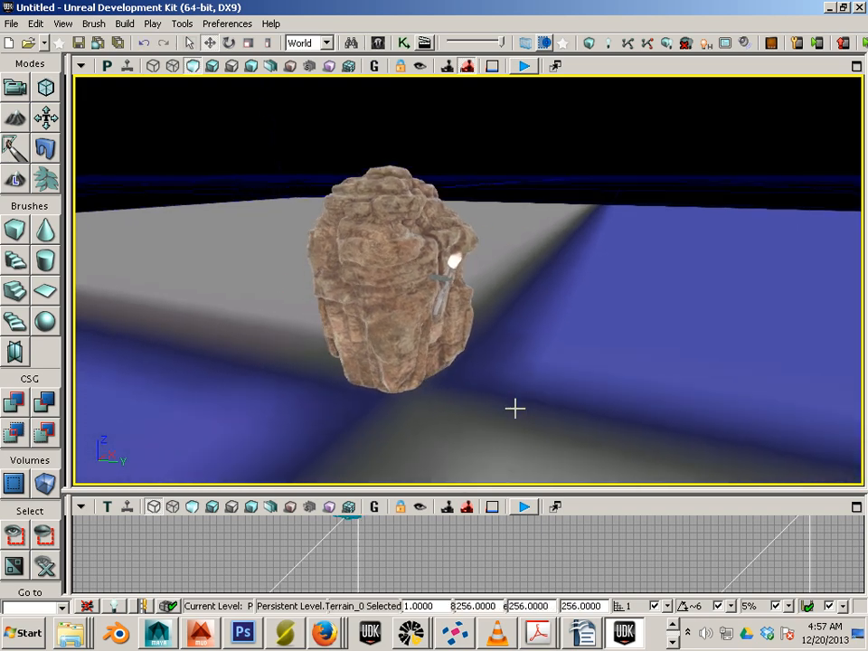
{"action": "left_click_drag", "start_coordinate": [516, 408], "coordinate": [496, 350]}
{"action": "mouse_move", "coordinate": [501, 367]}
{"action": "left_mouse_down"}
{"action": "mouse_move", "coordinate": [503, 329]}
{"action": "mouse_move", "coordinate": [490, 364]}
{"action": "left_mouse_up"}
{"action": "middle_click_drag", "start_coordinate": [490, 365], "coordinate": [501, 352]}
{"action": "mouse_move", "coordinate": [501, 351]}
{"action": "left_mouse_down"}
{"action": "mouse_move", "coordinate": [500, 325]}
{"action": "mouse_move", "coordinate": [486, 339]}
{"action": "left_mouse_up"}
{"action": "left_click", "coordinate": [414, 298]}
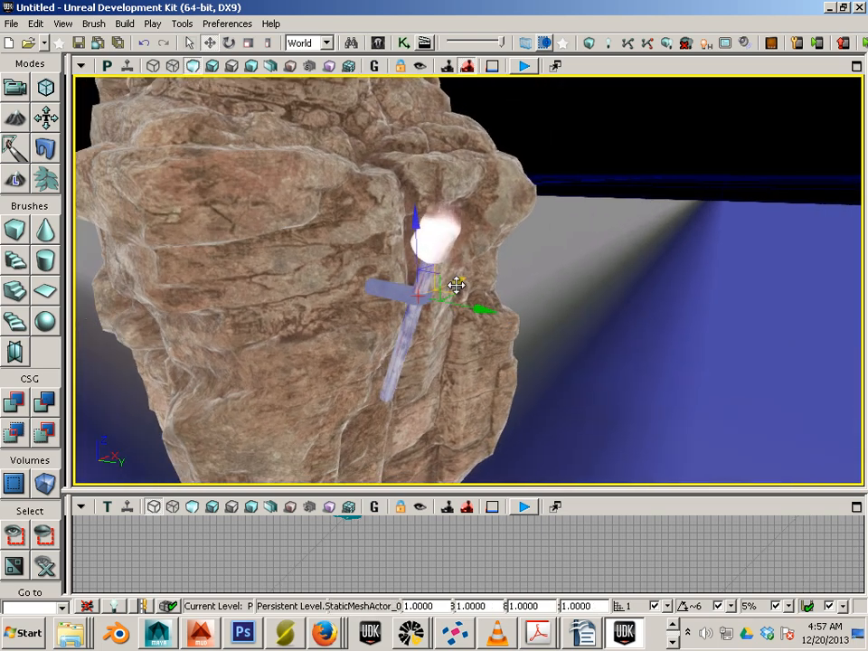
{"action": "left_click_drag", "start_coordinate": [455, 285], "coordinate": [519, 292]}
{"action": "left_click", "coordinate": [495, 268]}
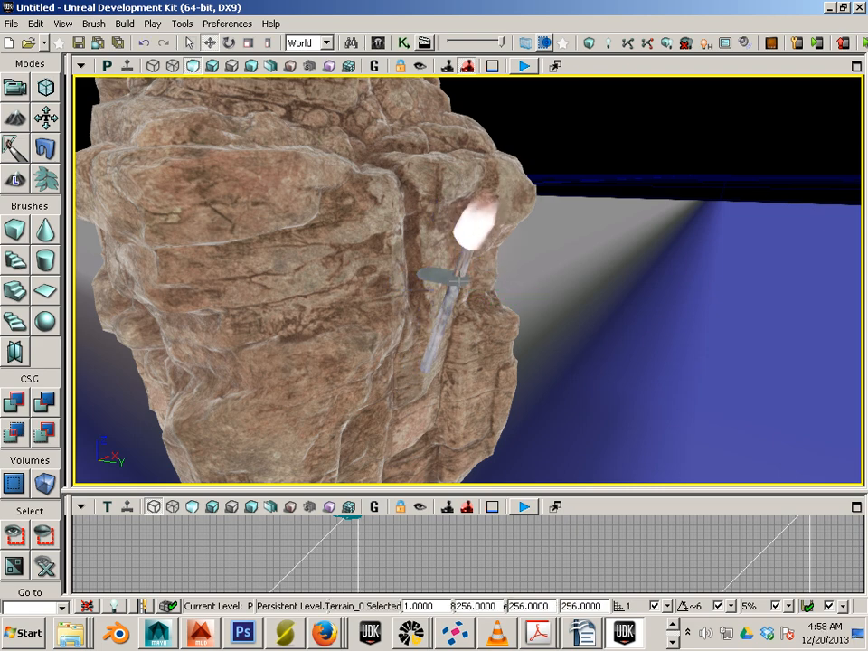
- Fine-tune the torch's position along the X and Y axes so its bracket meets the rock face, then deselect it
{"action": "left_click", "coordinate": [490, 268]}
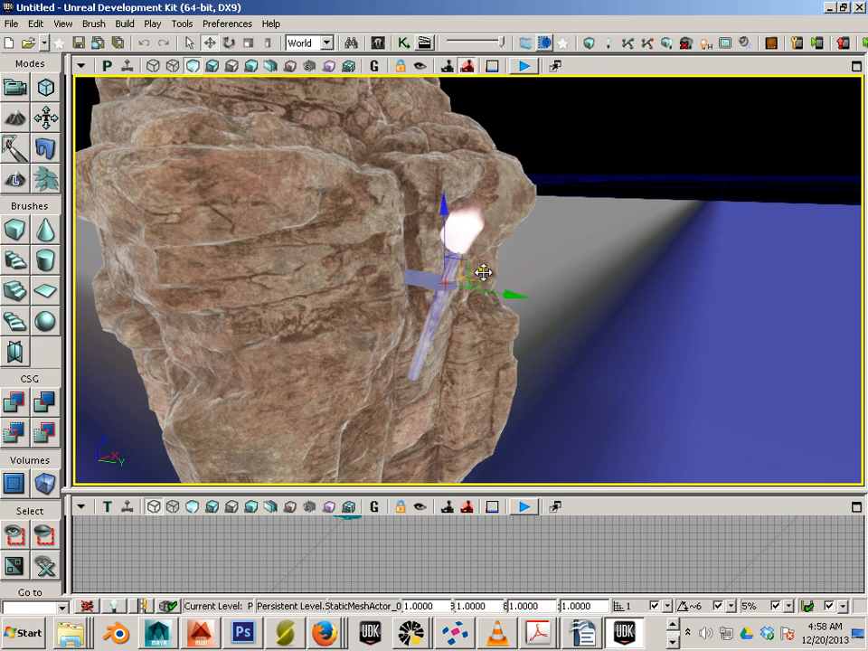
{"action": "left_click_drag", "start_coordinate": [513, 297], "coordinate": [505, 297]}
{"action": "left_click", "coordinate": [566, 310]}
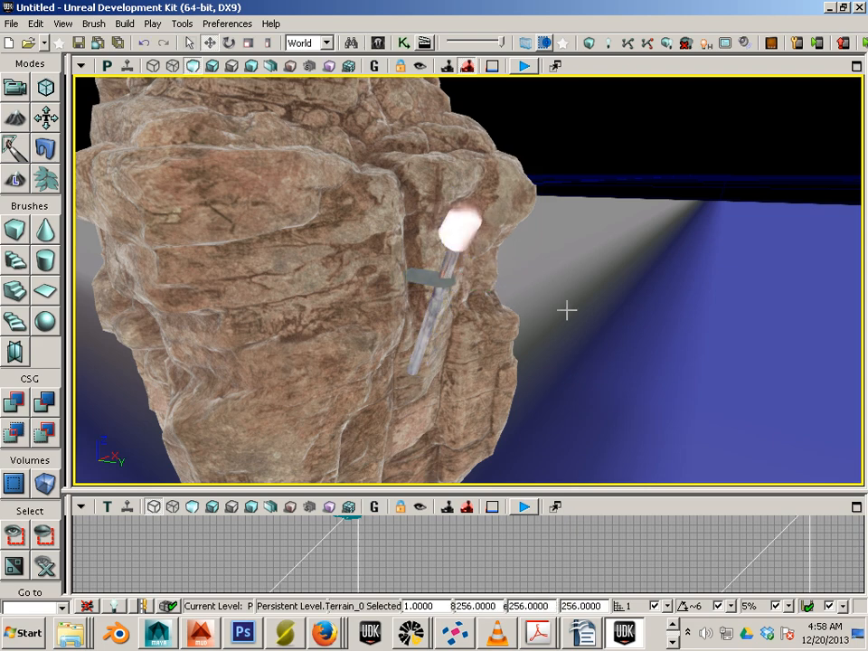
- Filter the asset library to include Particle Systems and pick the P_FX_Fire_SubUV_01 fire effect
{"action": "left_click_drag", "start_coordinate": [583, 341], "coordinate": [576, 407]}
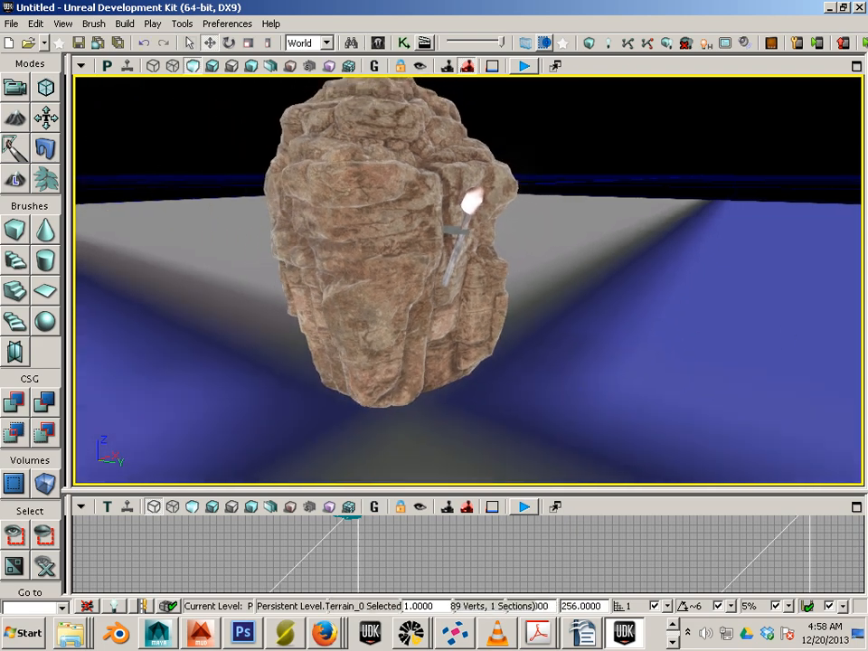
{"action": "left_click_drag", "start_coordinate": [864, 6], "coordinate": [434, 61]}
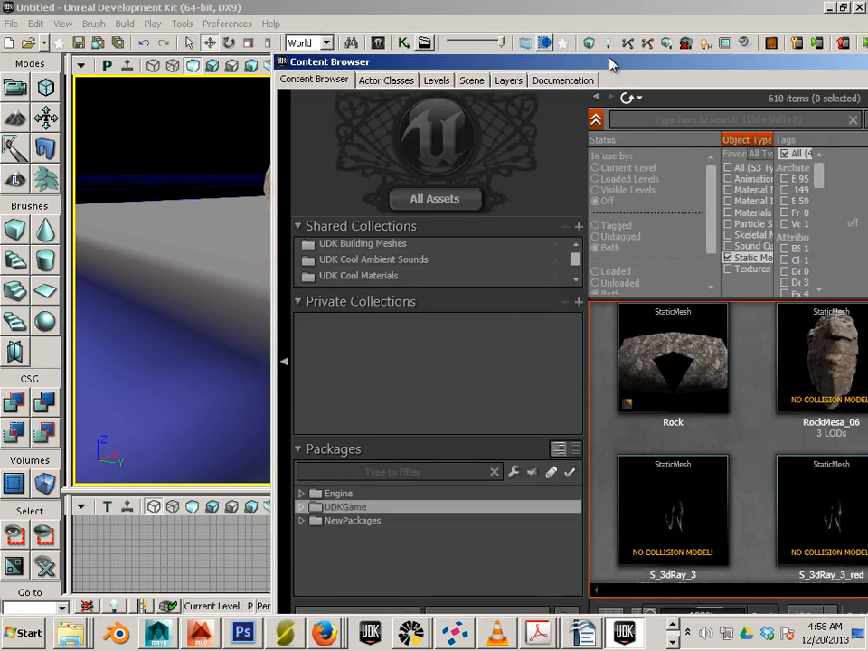
{"action": "left_click_drag", "start_coordinate": [609, 63], "coordinate": [463, 28]}
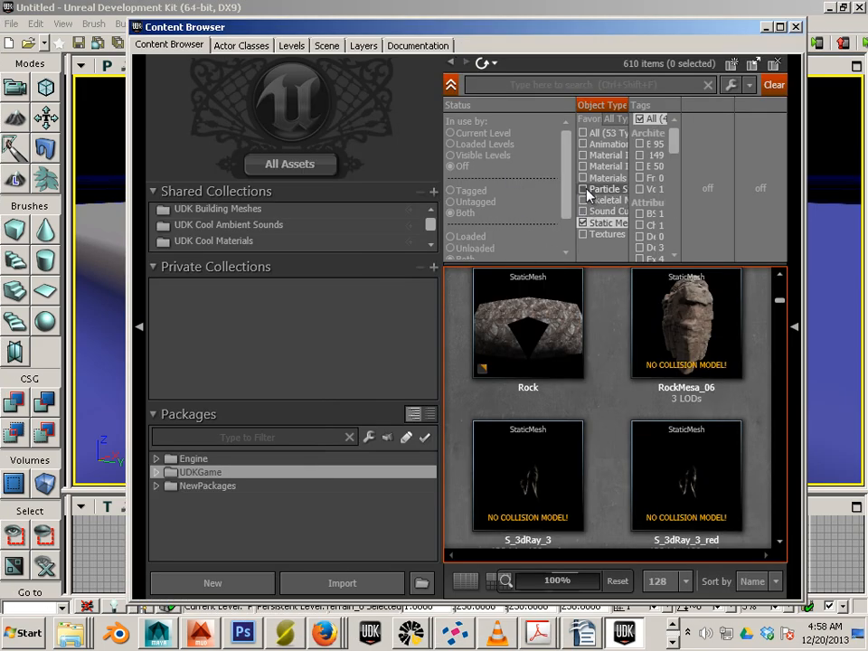
{"action": "left_click", "coordinate": [583, 189]}
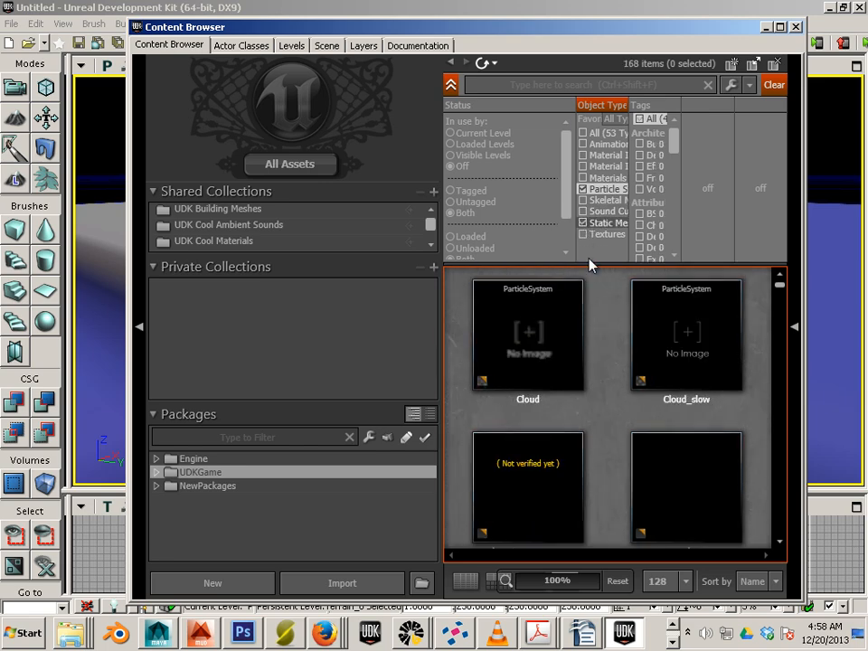
{"action": "scroll", "coordinate": [601, 344], "scroll_direction": "down", "scroll_amount": 10}
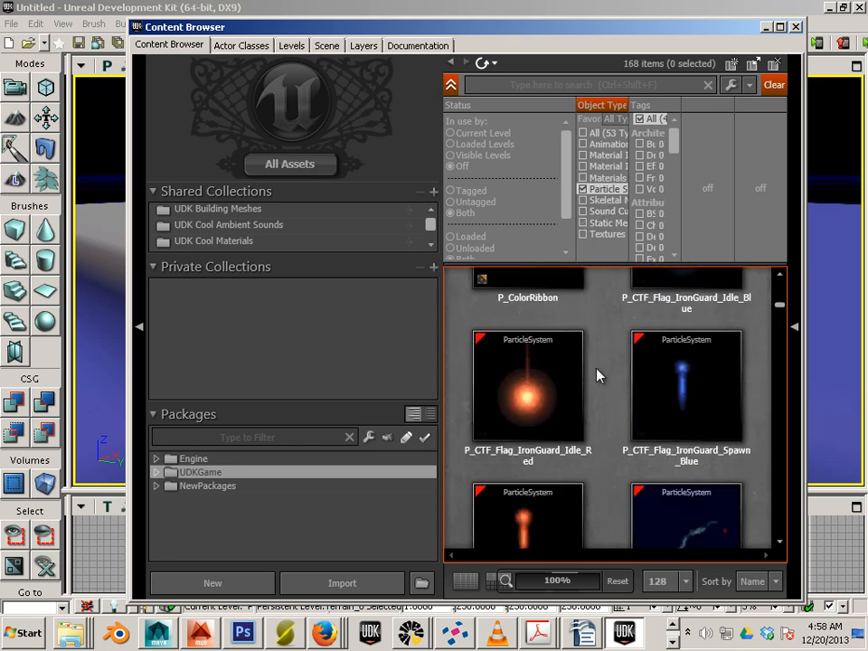
{"action": "scroll", "coordinate": [597, 374], "scroll_direction": "down", "scroll_amount": 10}
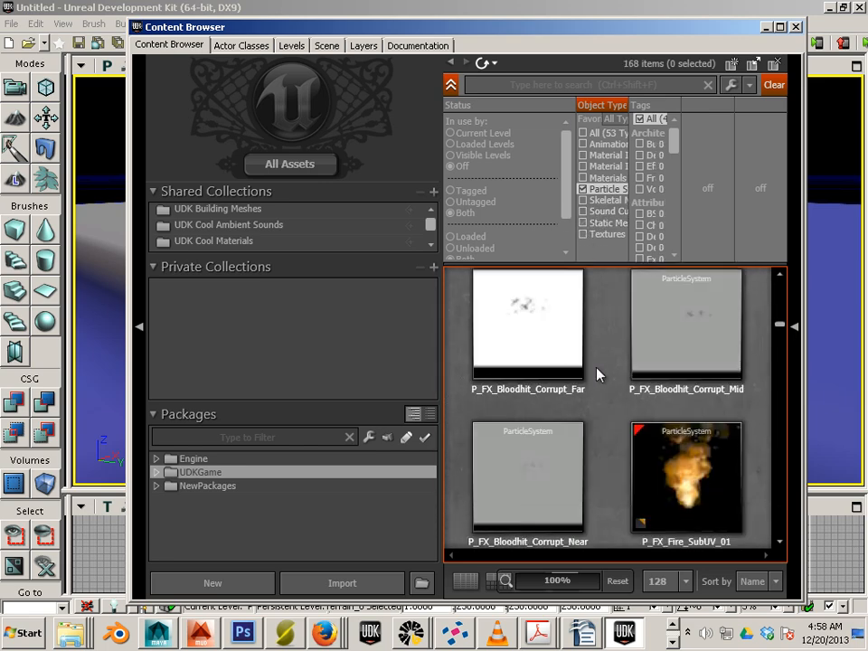
{"action": "scroll", "coordinate": [597, 375], "scroll_direction": "down", "scroll_amount": 1}
{"action": "left_click", "coordinate": [633, 357]}
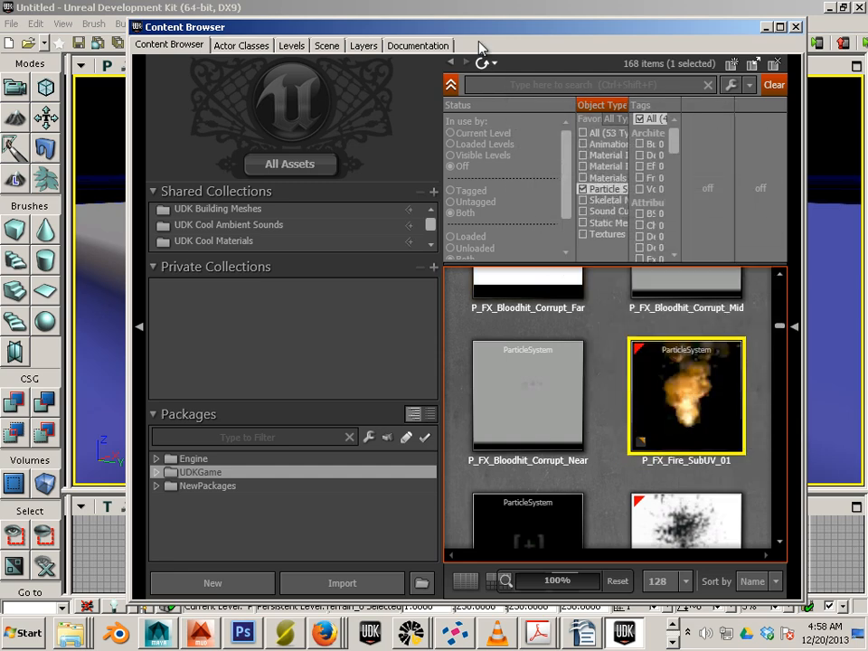
- Place the P_FX_Fire_SubUV_01 emitter in the level beside the torch and raise it along the Z axis above the torch head
{"action": "left_click_drag", "start_coordinate": [473, 29], "coordinate": [867, 66]}
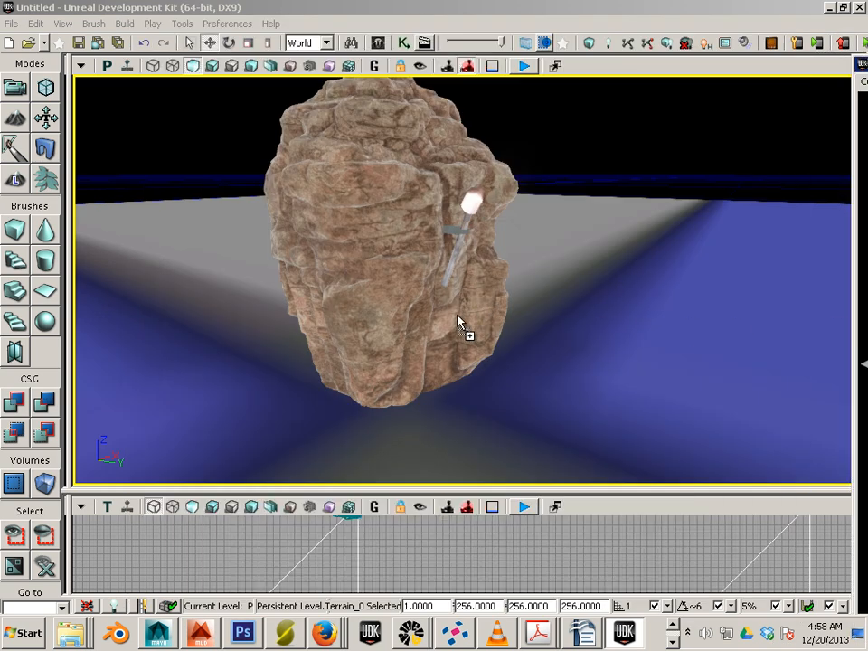
{"action": "left_click_drag", "start_coordinate": [457, 321], "coordinate": [457, 308]}
{"action": "left_click_drag", "start_coordinate": [459, 243], "coordinate": [451, 65]}
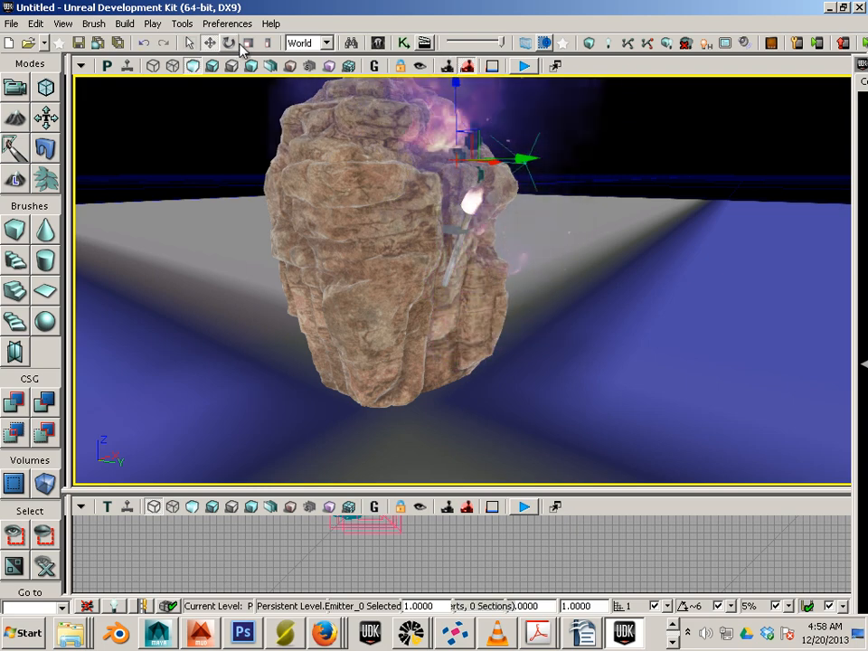
- Scale the fire emitter down uniformly to about 0.33, then return to the translate mode
{"action": "left_click", "coordinate": [246, 43]}
{"action": "mouse_move", "coordinate": [537, 158]}
{"action": "left_mouse_down"}
{"action": "mouse_move", "coordinate": [498, 151]}
{"action": "mouse_move", "coordinate": [541, 168]}
{"action": "left_mouse_up"}
{"action": "left_click", "coordinate": [209, 43]}
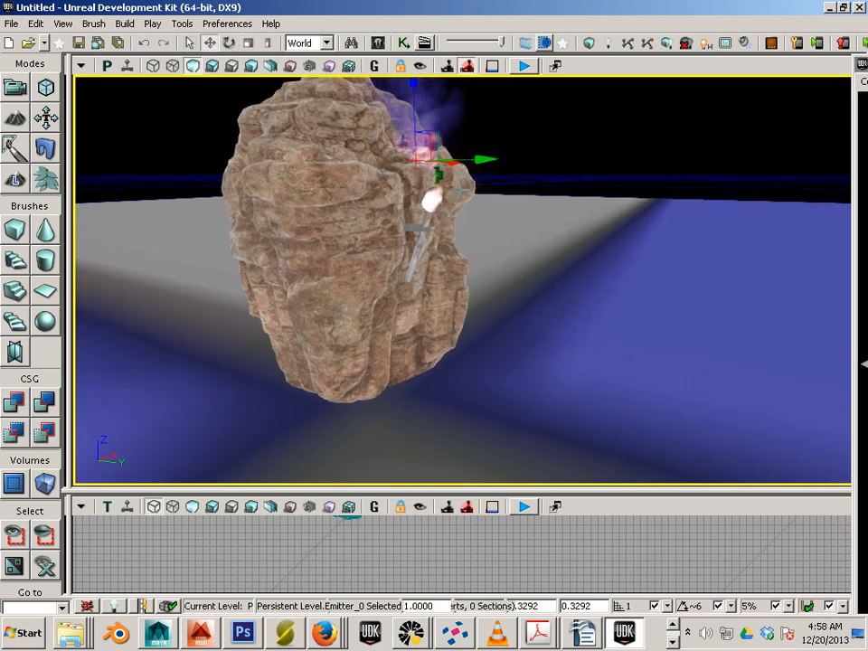
- In the Front view, move the fire emitter along the Y and Z axes onto the torch head
{"action": "left_click", "coordinate": [107, 66]}
{"action": "left_click", "coordinate": [106, 66]}
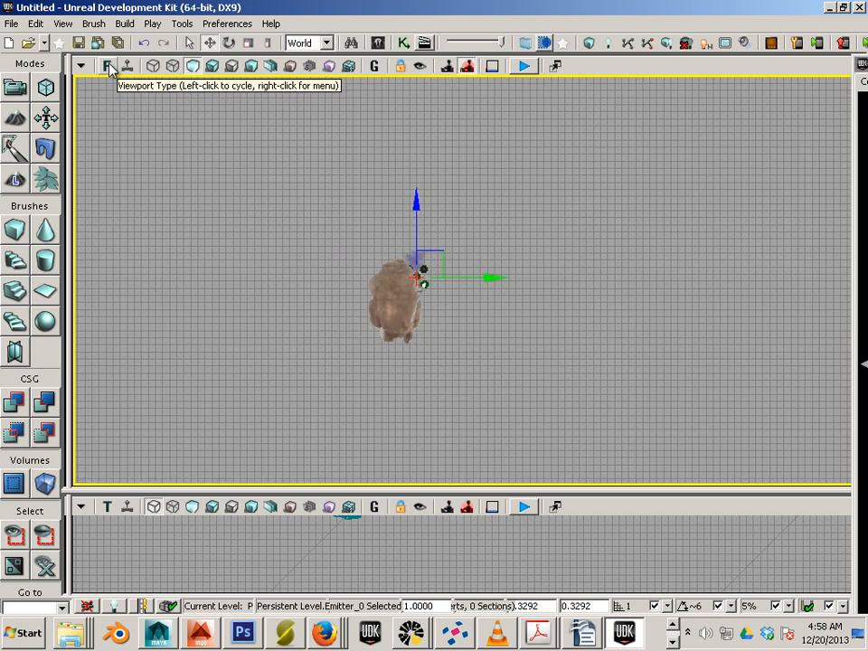
{"action": "scroll", "coordinate": [438, 337], "scroll_direction": "up", "scroll_amount": 5}
{"action": "left_click_drag", "start_coordinate": [420, 220], "coordinate": [415, 309]}
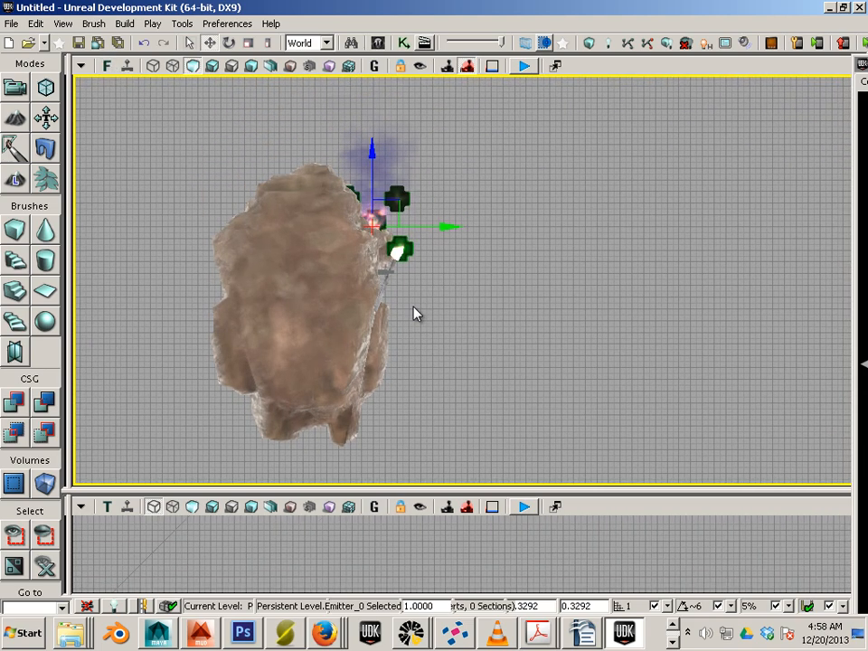
{"action": "scroll", "coordinate": [413, 308], "scroll_direction": "up", "scroll_amount": 3}
{"action": "left_click_drag", "start_coordinate": [388, 149], "coordinate": [438, 149]}
{"action": "left_click_drag", "start_coordinate": [385, 92], "coordinate": [374, 149]}
- In the Side view, move the fire emitter along the X axis in line with the torch, then return to the Perspective view
{"action": "left_click", "coordinate": [106, 66]}
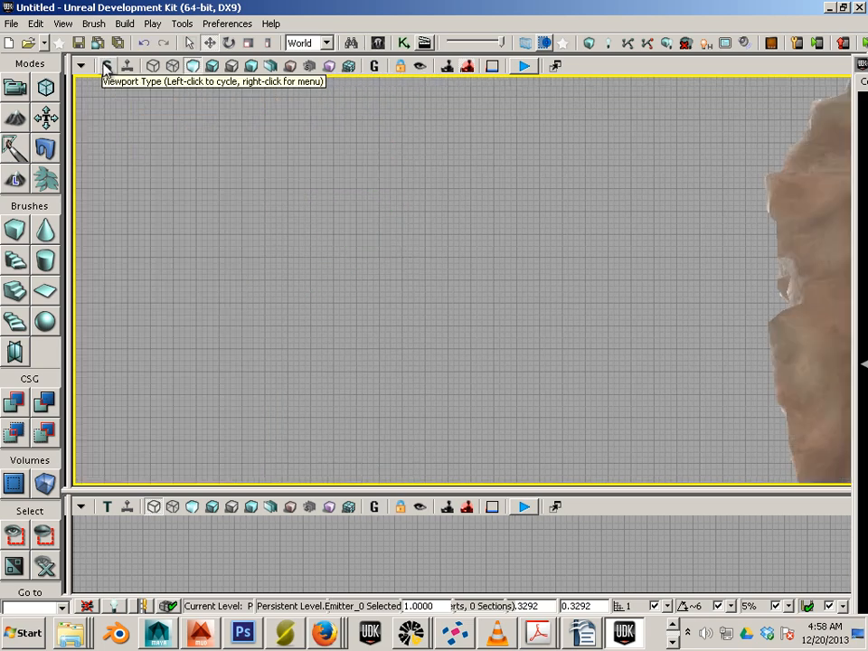
{"action": "scroll", "coordinate": [478, 397], "scroll_direction": "down", "scroll_amount": 3}
{"action": "left_click_drag", "start_coordinate": [622, 432], "coordinate": [459, 435]}
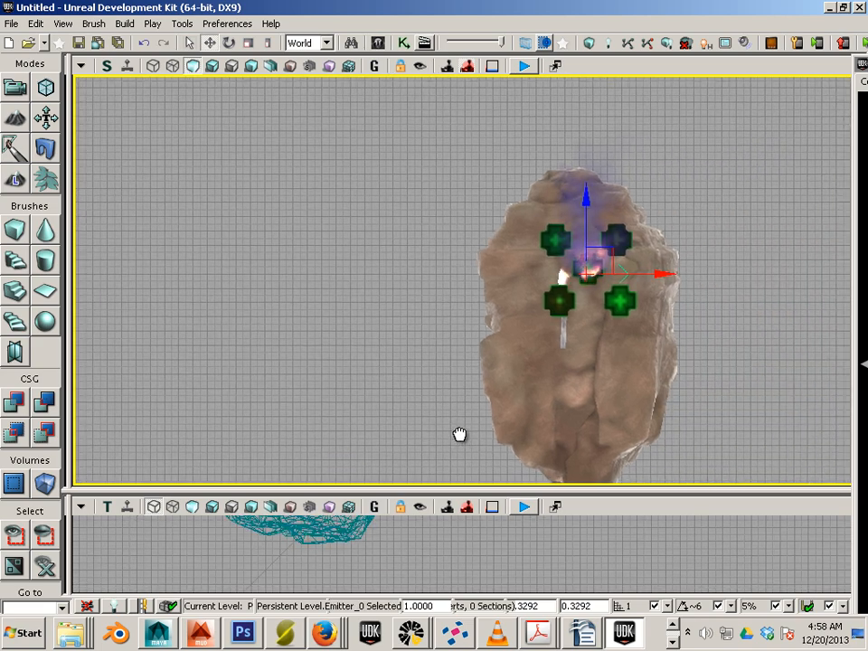
{"action": "scroll", "coordinate": [564, 391], "scroll_direction": "up", "scroll_amount": 5}
{"action": "left_click_drag", "start_coordinate": [678, 166], "coordinate": [632, 170]}
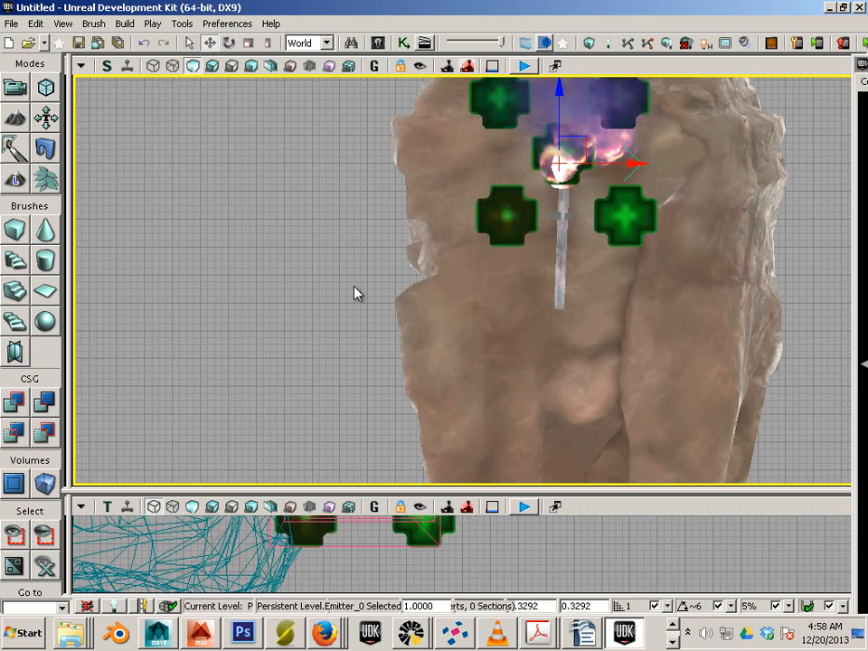
{"action": "left_click", "coordinate": [107, 66]}
{"action": "left_click", "coordinate": [106, 66]}
{"action": "left_click", "coordinate": [106, 66]}
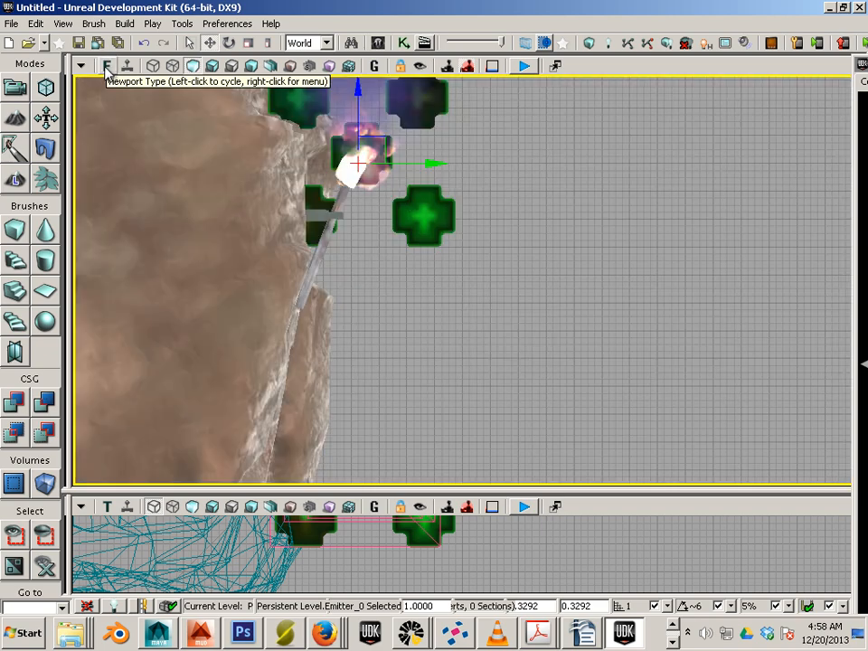
{"action": "left_click", "coordinate": [106, 66]}
{"action": "left_click", "coordinate": [106, 66]}
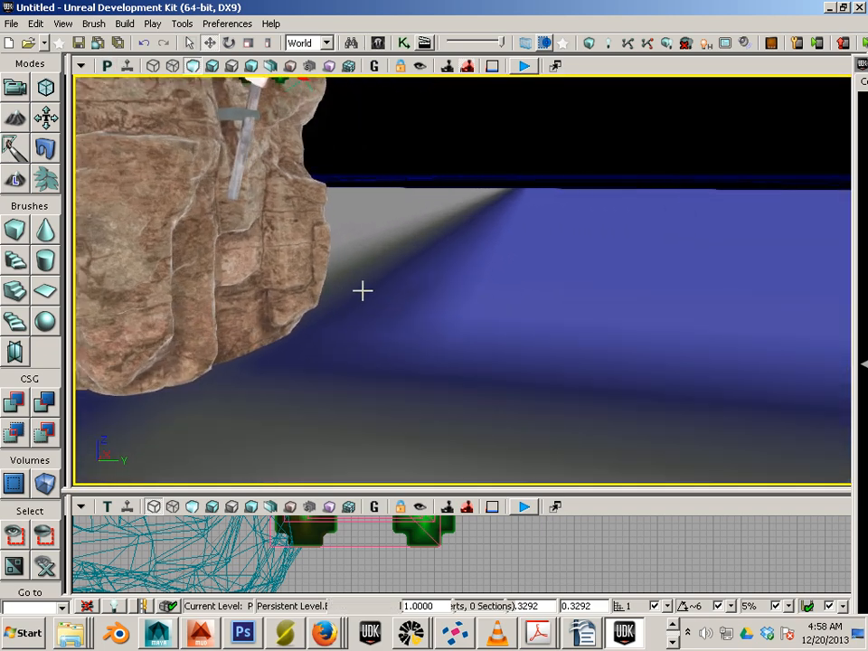
- Enable Use Emissive For Static Lighting in the torch actor's properties, finding it with the search term "emi", and close them
{"action": "middle_click_drag", "start_coordinate": [363, 290], "coordinate": [327, 226]}
{"action": "left_click", "coordinate": [412, 320]}
{"action": "left_click", "coordinate": [378, 311]}
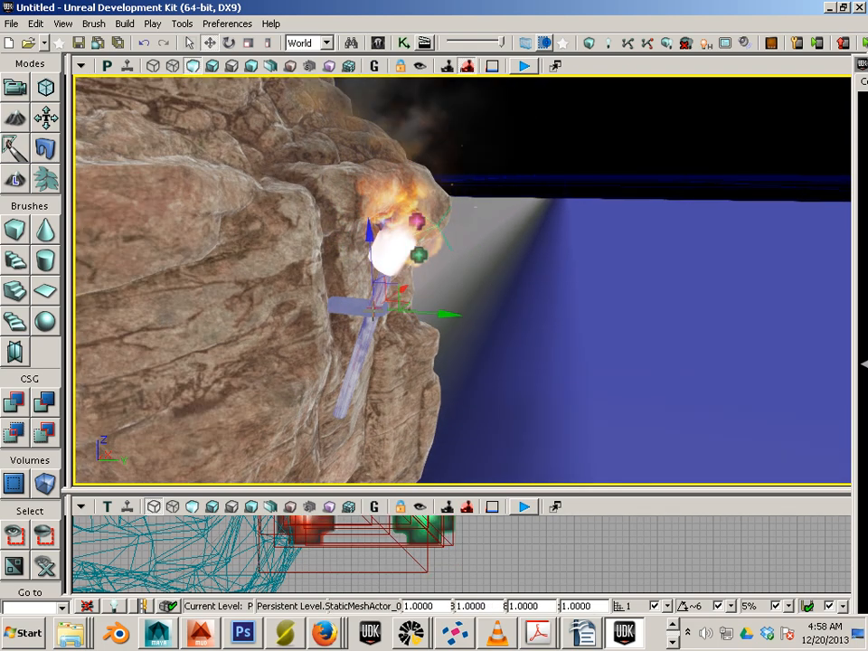
{"action": "double_click", "coordinate": [378, 316]}
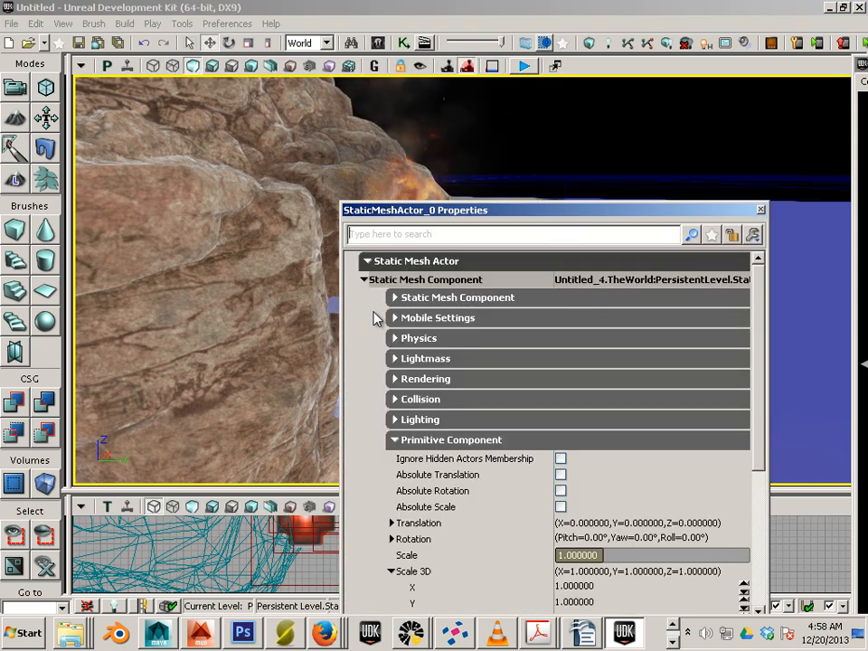
{"action": "left_click", "coordinate": [408, 235]}
{"action": "type", "text": "emi"}
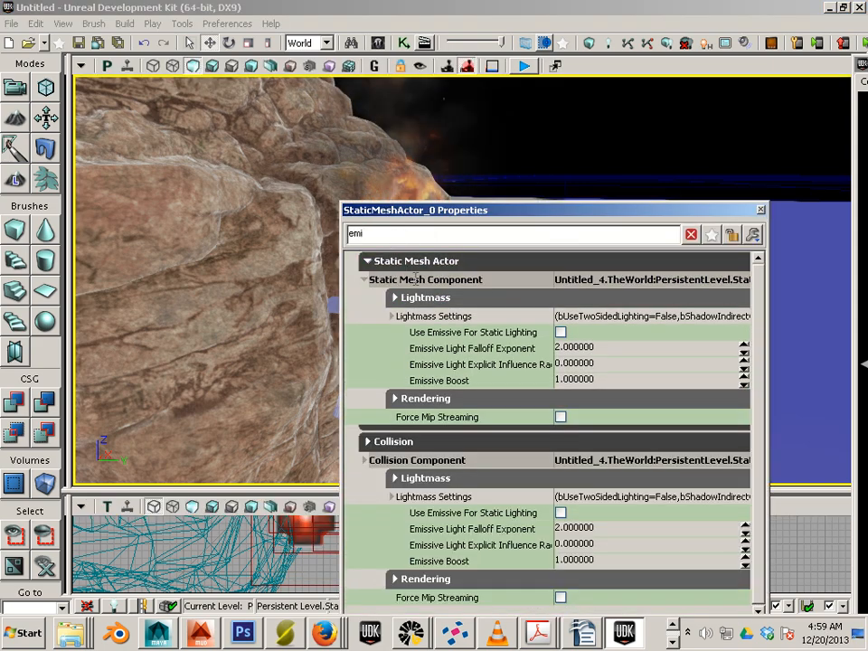
{"action": "left_click", "coordinate": [560, 331]}
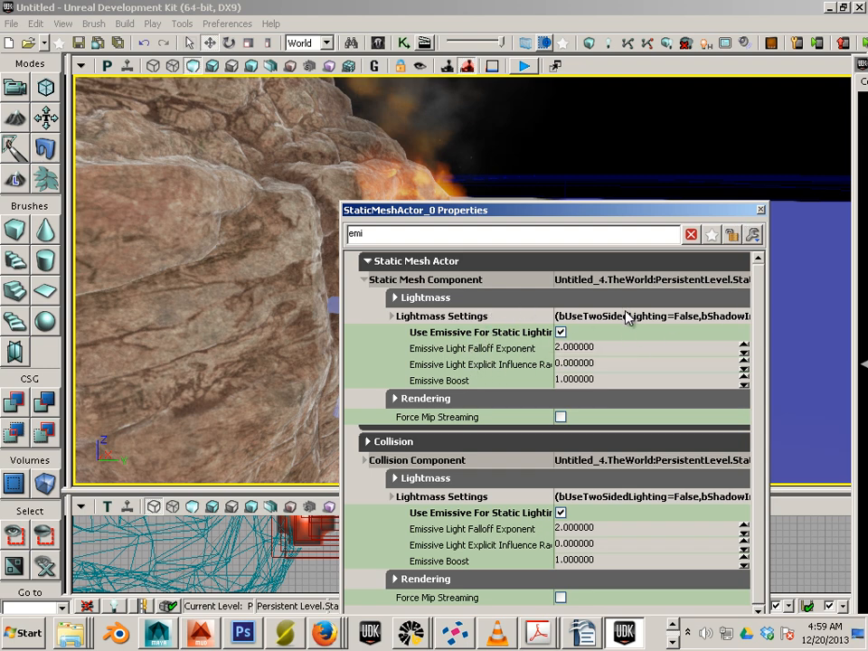
{"action": "left_click", "coordinate": [760, 210]}
- Reopen the torch actor's properties to check its emissive lighting settings, then close them
{"action": "mouse_move", "coordinate": [587, 311]}
{"action": "left_mouse_down"}
{"action": "mouse_move", "coordinate": [574, 320]}
{"action": "mouse_move", "coordinate": [544, 300]}
{"action": "mouse_move", "coordinate": [591, 305]}
{"action": "left_mouse_up"}
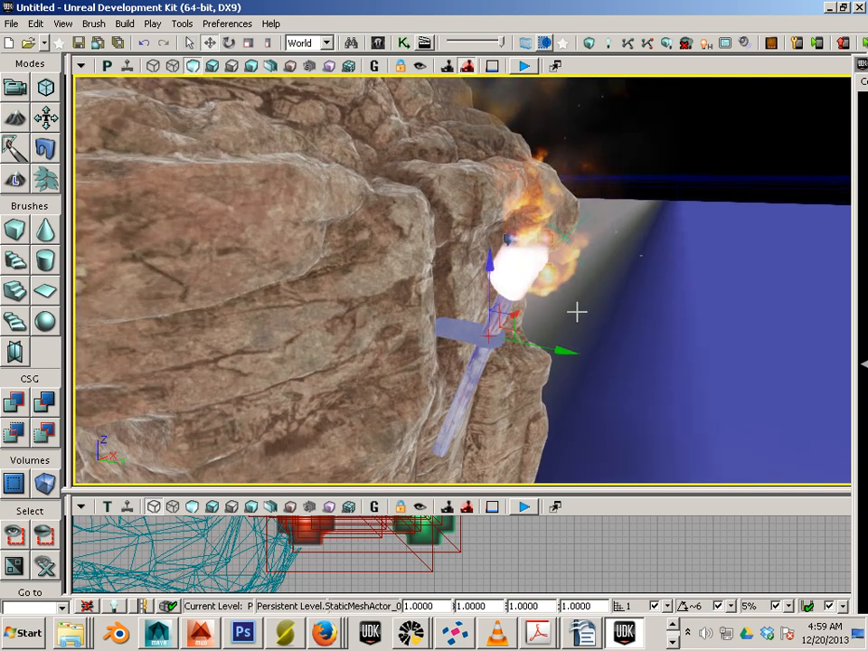
{"action": "left_click_drag", "start_coordinate": [531, 325], "coordinate": [568, 349]}
{"action": "double_click", "coordinate": [531, 317]}
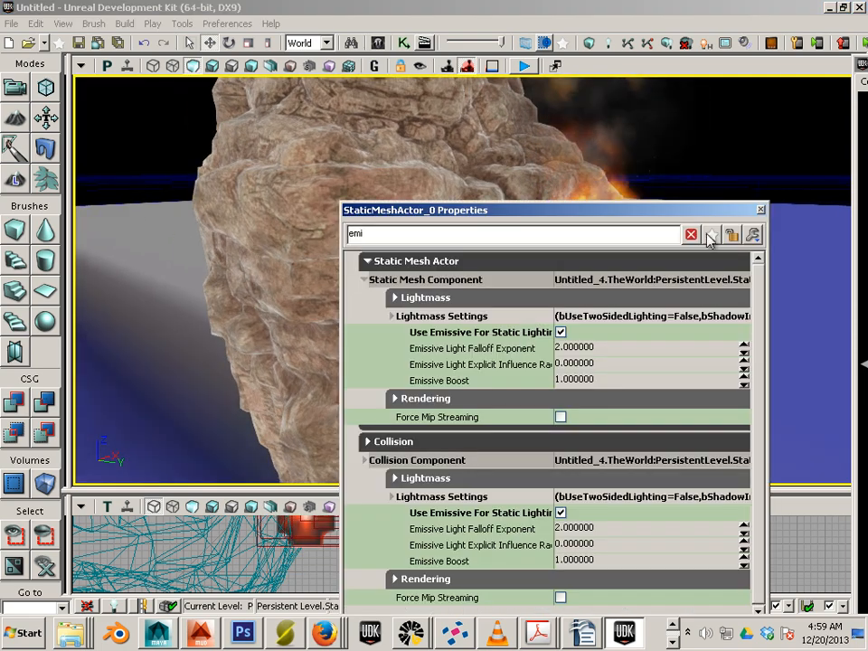
{"action": "left_click_drag", "start_coordinate": [762, 203], "coordinate": [767, 202]}
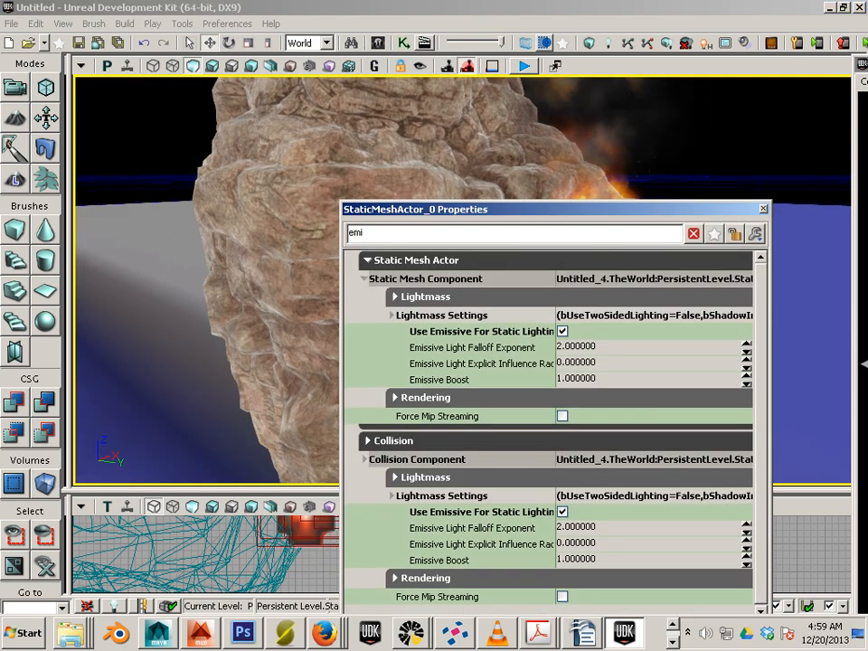
{"action": "left_click", "coordinate": [763, 209]}
- Switch the asset library's object type filter from Particle Systems to Static Meshes
{"action": "left_click_drag", "start_coordinate": [864, 63], "coordinate": [467, 3]}
{"action": "scroll", "coordinate": [551, 337], "scroll_direction": "down", "scroll_amount": 3}
{"action": "scroll", "coordinate": [546, 362], "scroll_direction": "up", "scroll_amount": 2}
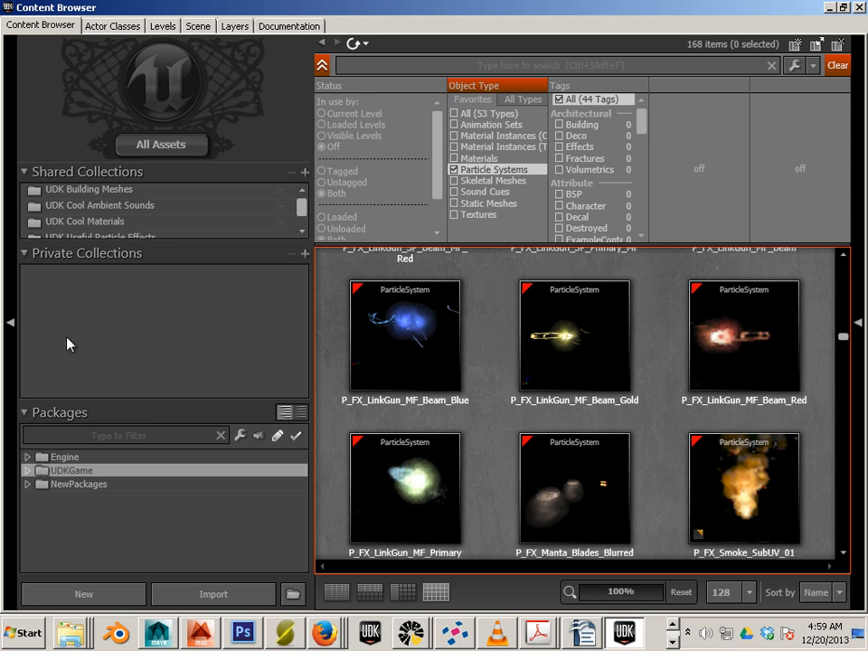
{"action": "left_click", "coordinate": [456, 170]}
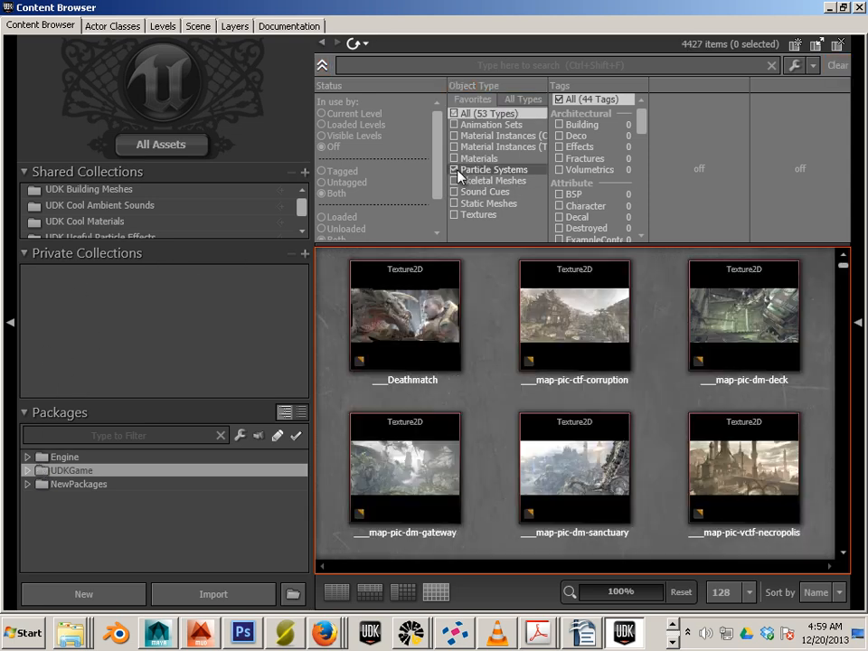
{"action": "left_click", "coordinate": [454, 203]}
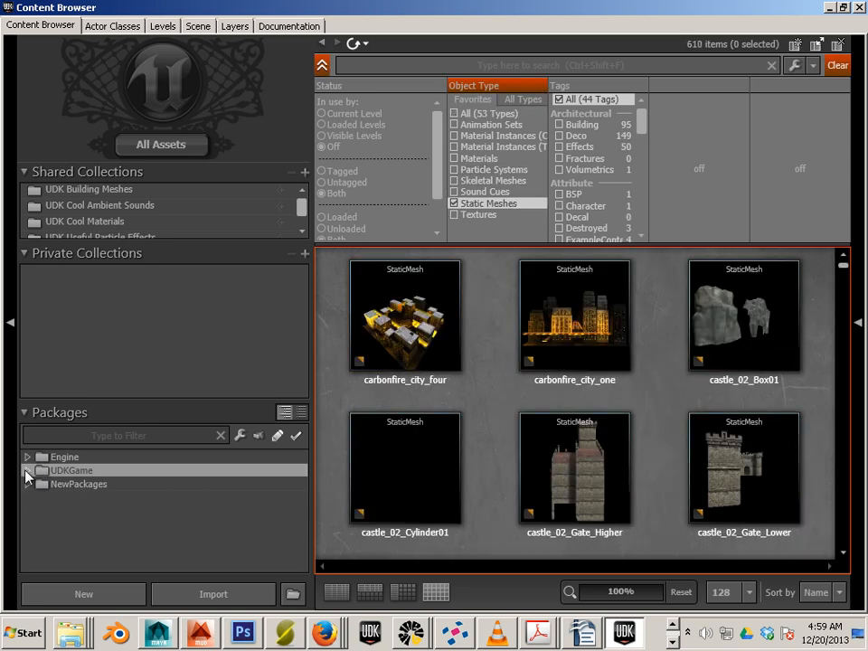
- Expand the UDKGame packages, open the project's own asset package and select the torch_2 static mesh
{"action": "left_click", "coordinate": [27, 470]}
{"action": "left_click", "coordinate": [43, 484]}
{"action": "scroll", "coordinate": [88, 490], "scroll_direction": "down", "scroll_amount": 1}
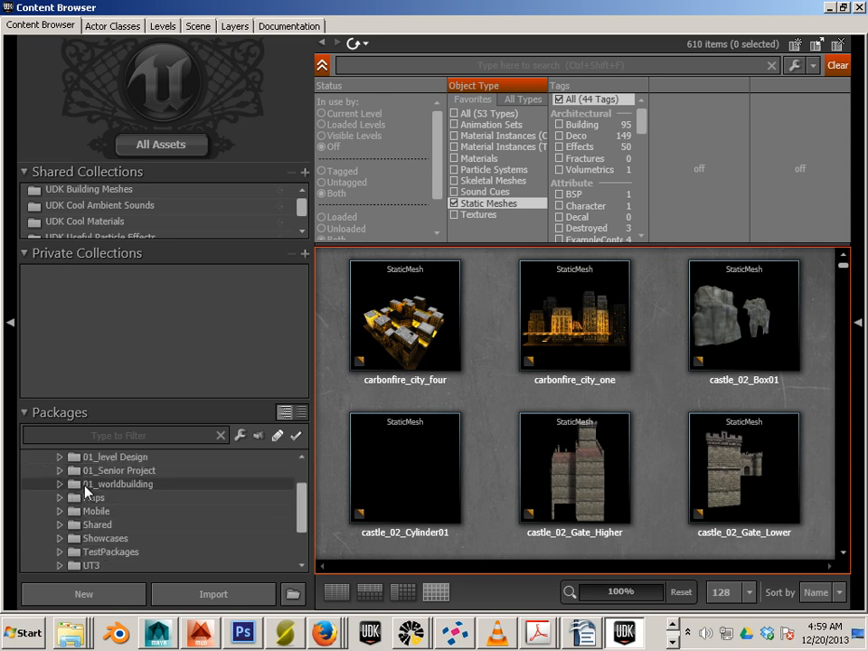
{"action": "scroll", "coordinate": [87, 490], "scroll_direction": "down", "scroll_amount": 2}
{"action": "left_click", "coordinate": [108, 536]}
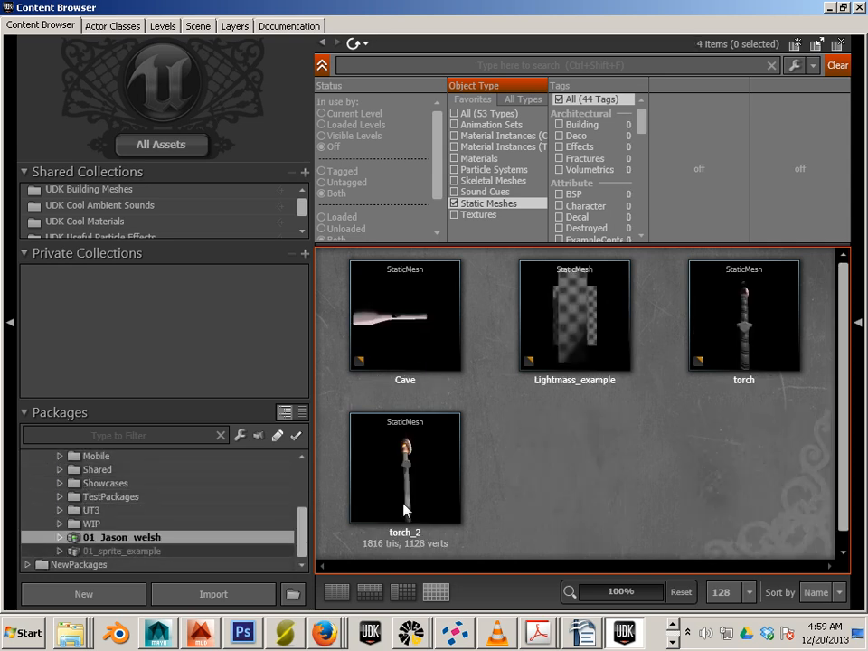
{"action": "left_click", "coordinate": [384, 507]}
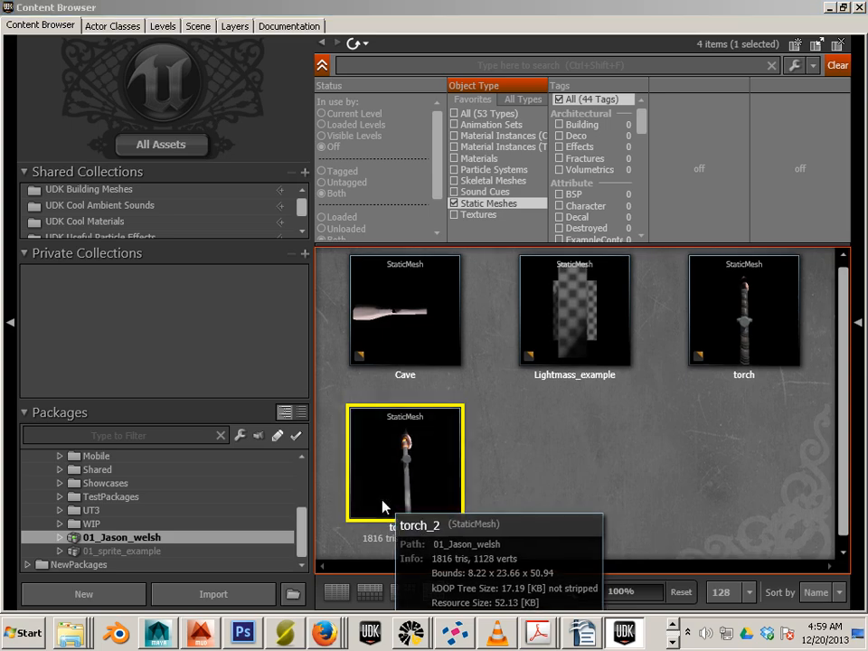
- In the Static Mesh Editor, set torch_2's Light Map Coordinate Index to 0 and close the editor
{"action": "double_click", "coordinate": [356, 8]}
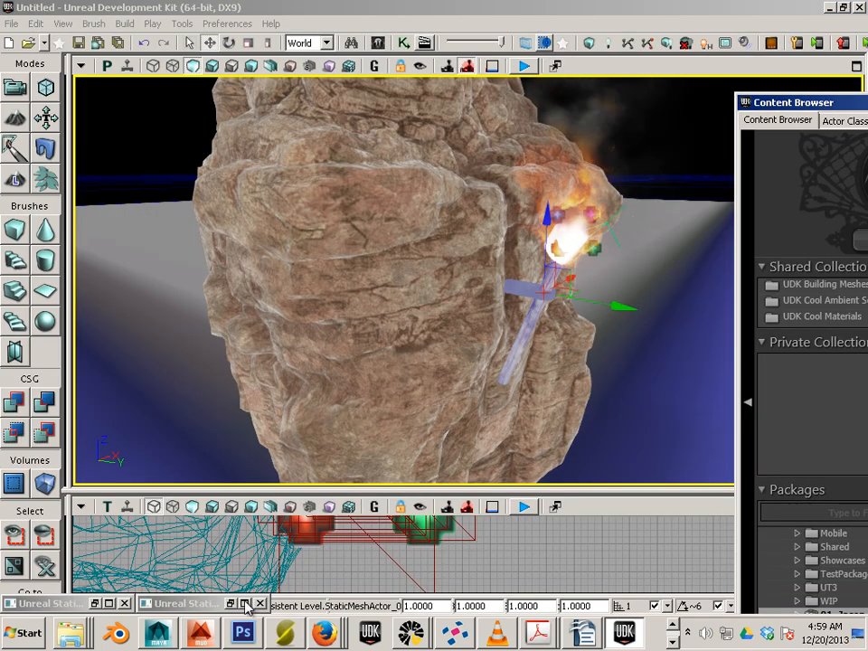
{"action": "left_click", "coordinate": [258, 603]}
{"action": "left_click", "coordinate": [108, 603]}
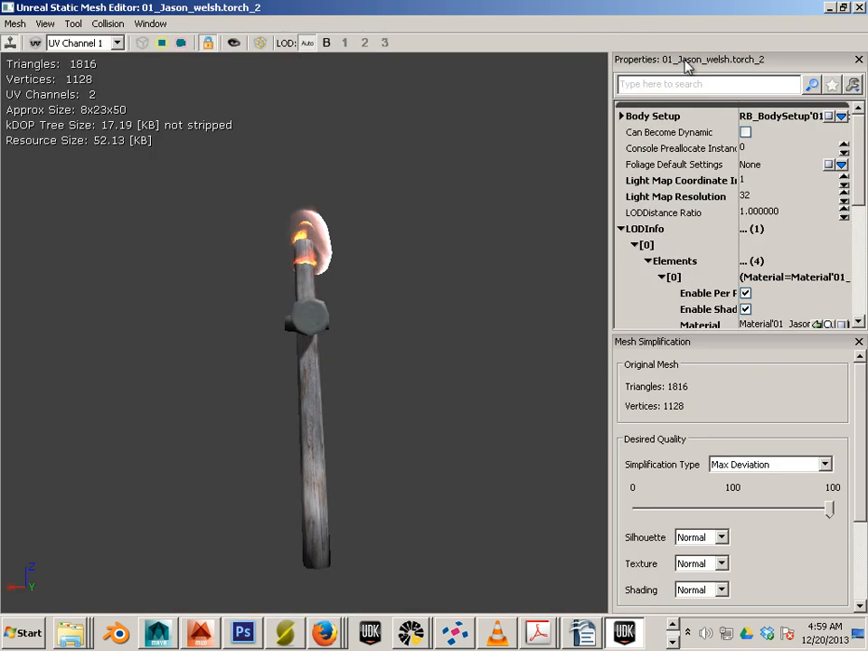
{"action": "left_click", "coordinate": [756, 183]}
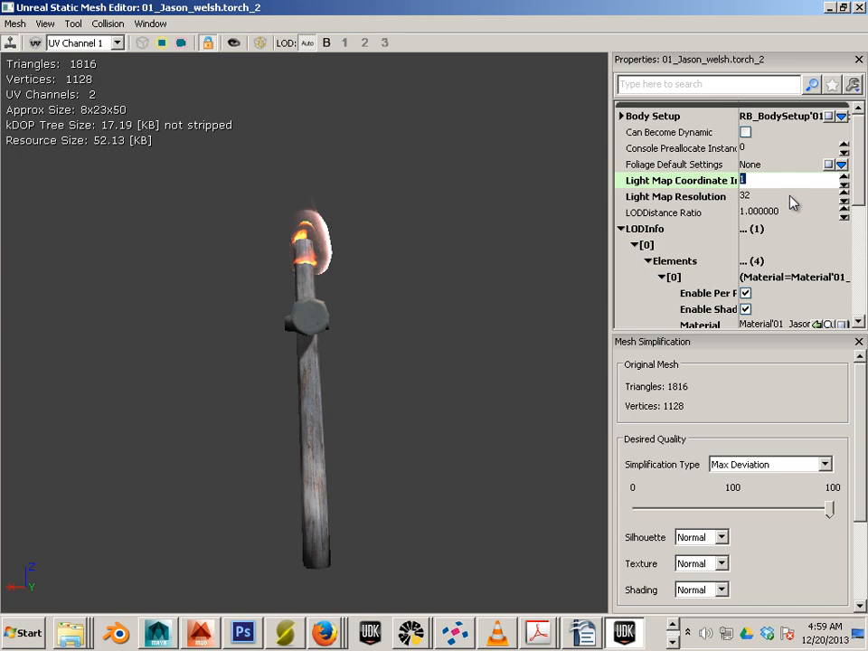
{"action": "type", "text": "0"}
{"action": "key", "text": "Return"}
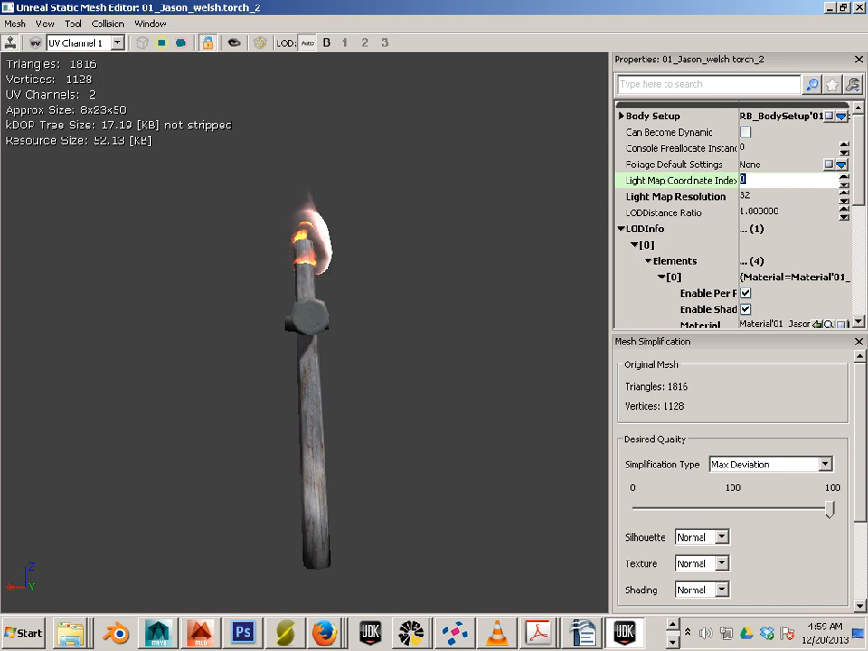
{"action": "left_click", "coordinate": [858, 10]}
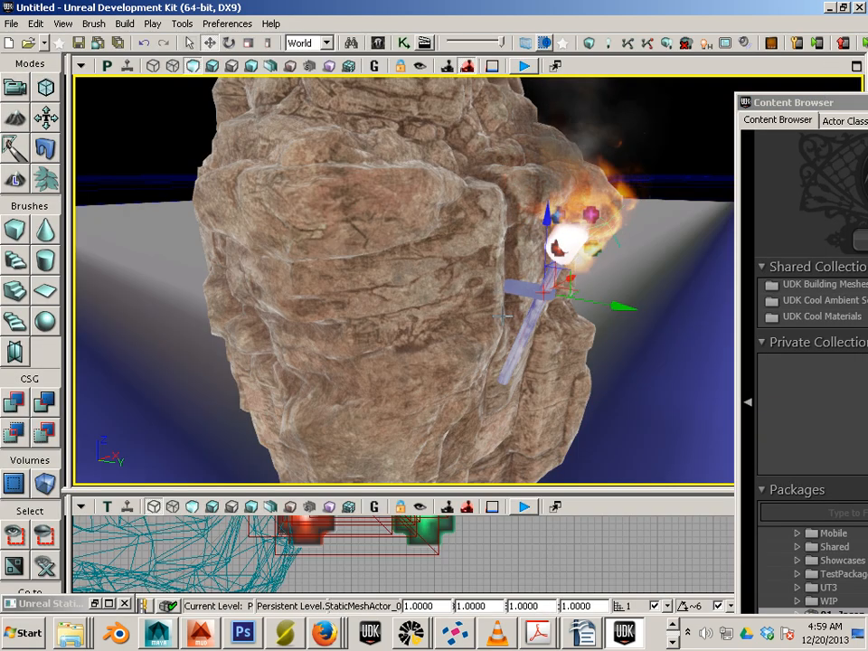
- Build everything in the level, including geometry, lighting and AI paths
{"action": "left_click_drag", "start_coordinate": [561, 373], "coordinate": [275, 109]}
{"action": "left_click", "coordinate": [121, 24]}
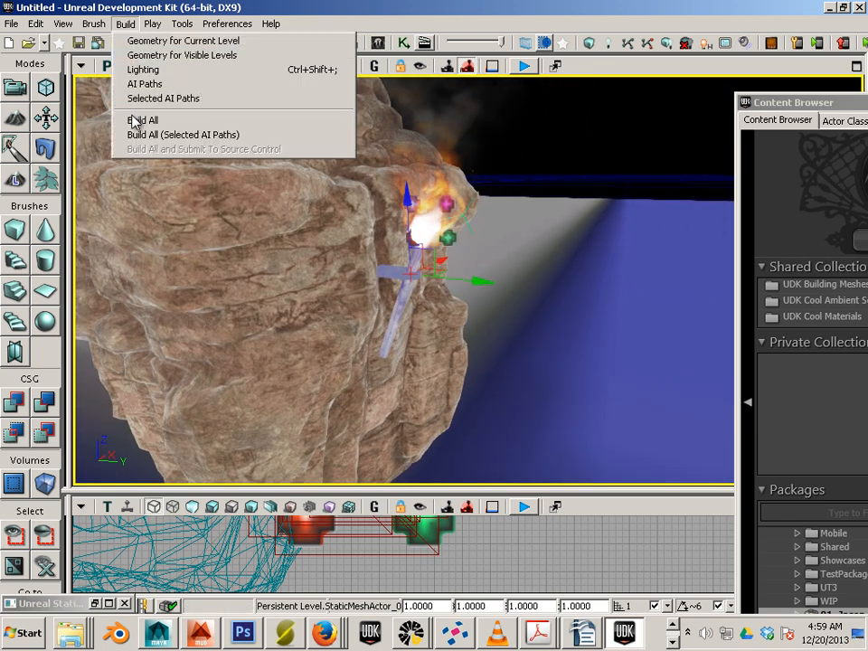
{"action": "left_click", "coordinate": [140, 120]}
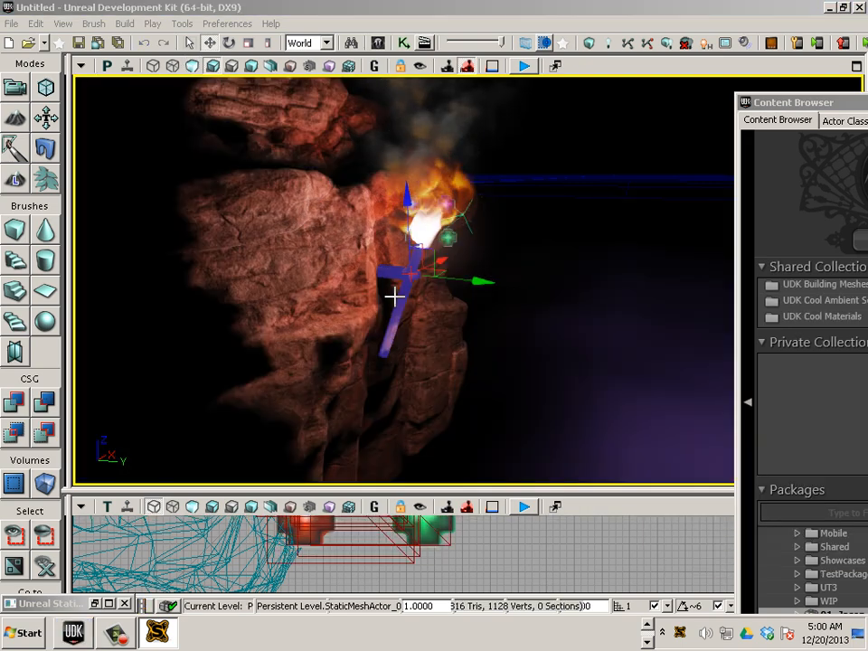
- Play the level from the terrain near the rock, view the lit torch up close, and exit the preview
{"action": "left_click_drag", "start_coordinate": [526, 290], "coordinate": [488, 357]}
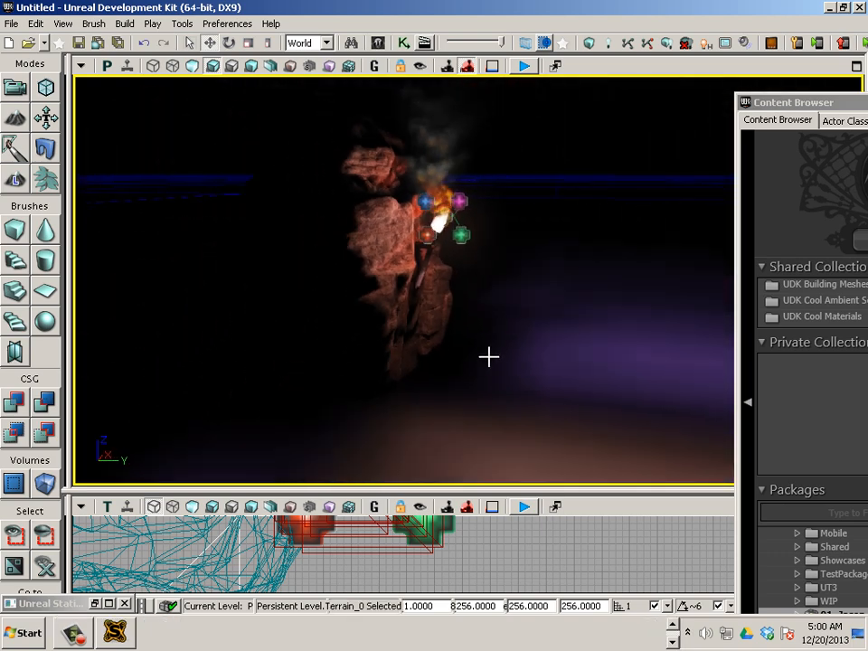
{"action": "right_click", "coordinate": [526, 425]}
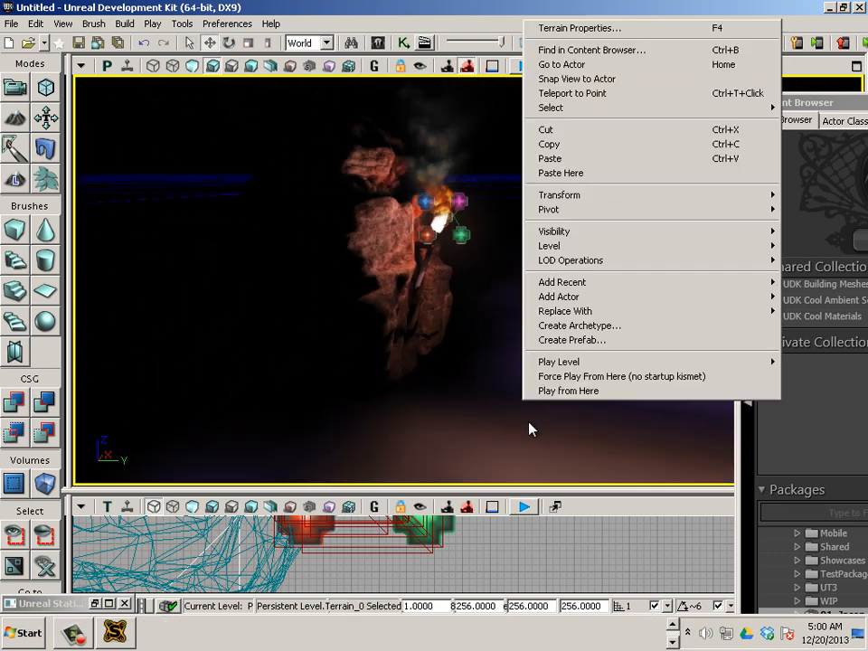
{"action": "left_click", "coordinate": [570, 392]}
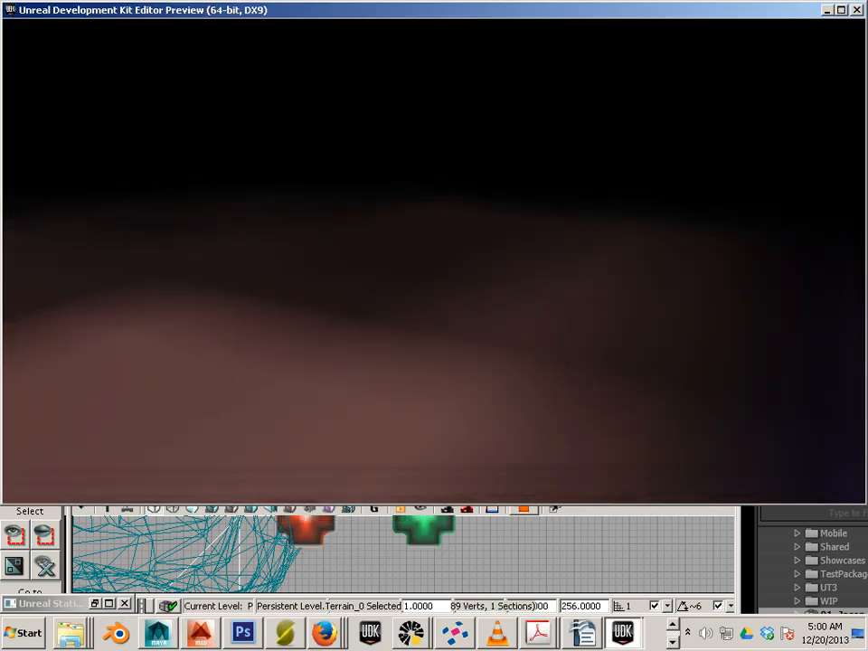
{"action": "key", "text": "a"}
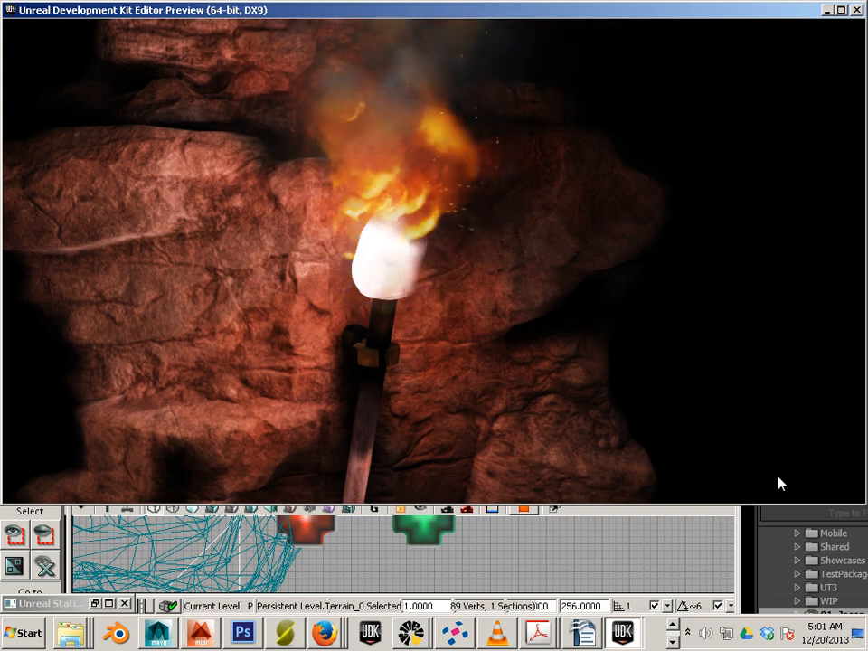
{"action": "key", "text": "Escape"}
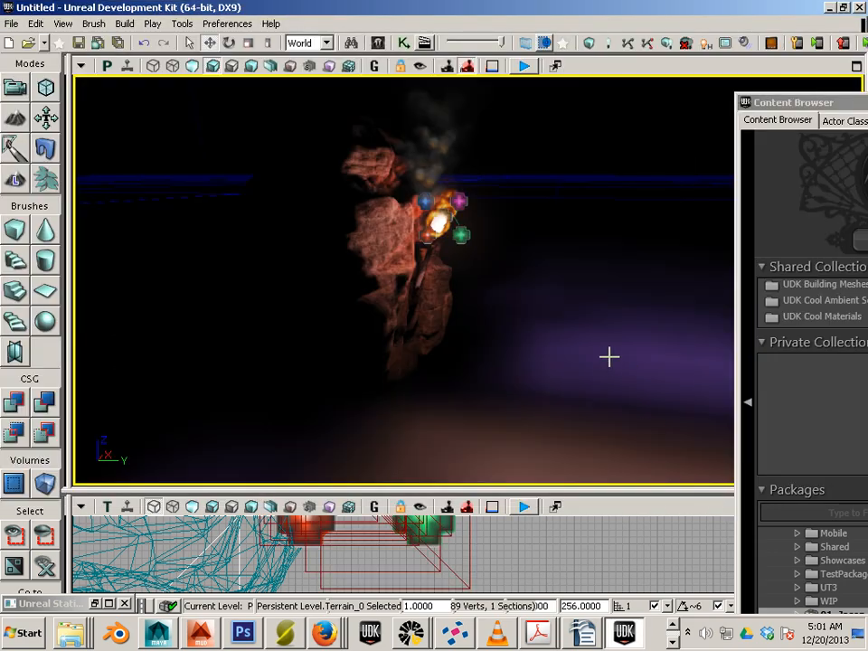
{"action": "left_click_drag", "start_coordinate": [608, 356], "coordinate": [593, 247]}
{"action": "middle_click_drag", "start_coordinate": [593, 247], "coordinate": [580, 346]}
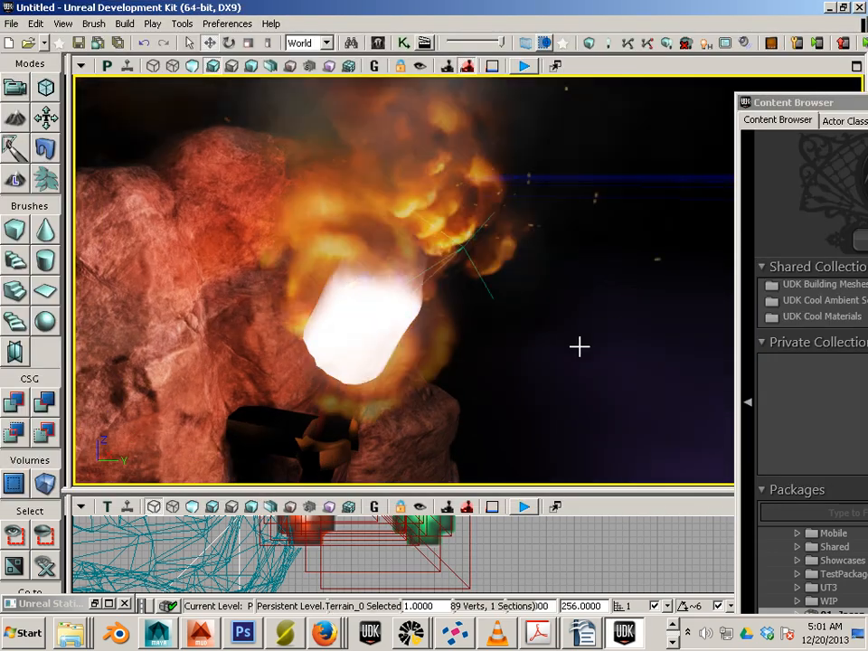
{"action": "double_click", "coordinate": [428, 237]}
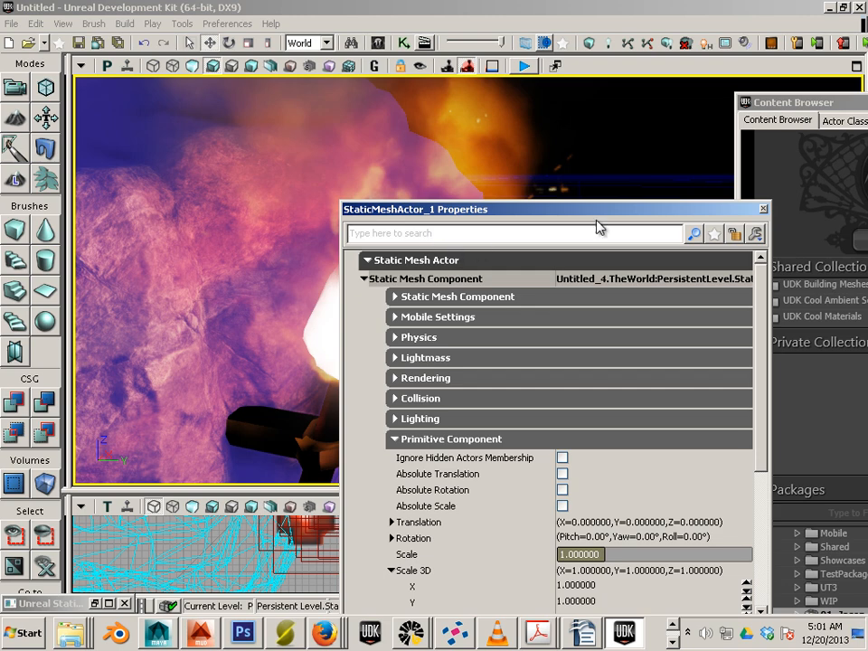
{"action": "left_click", "coordinate": [762, 209]}
{"action": "double_click", "coordinate": [520, 208]}
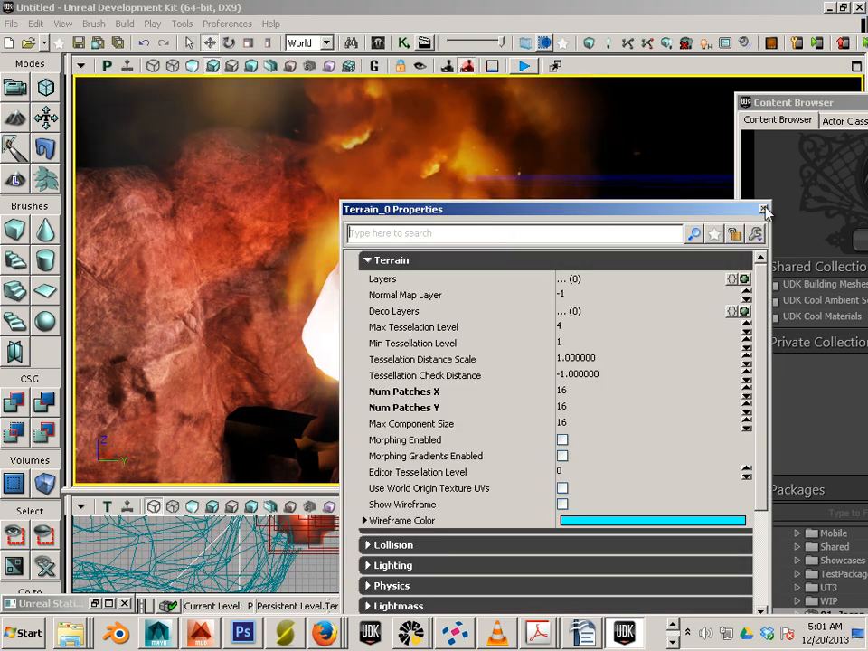
{"action": "left_click", "coordinate": [763, 209]}
- In wireframe view, open the fire emitter's properties, search them for "emi", and close them
{"action": "left_click", "coordinate": [173, 65]}
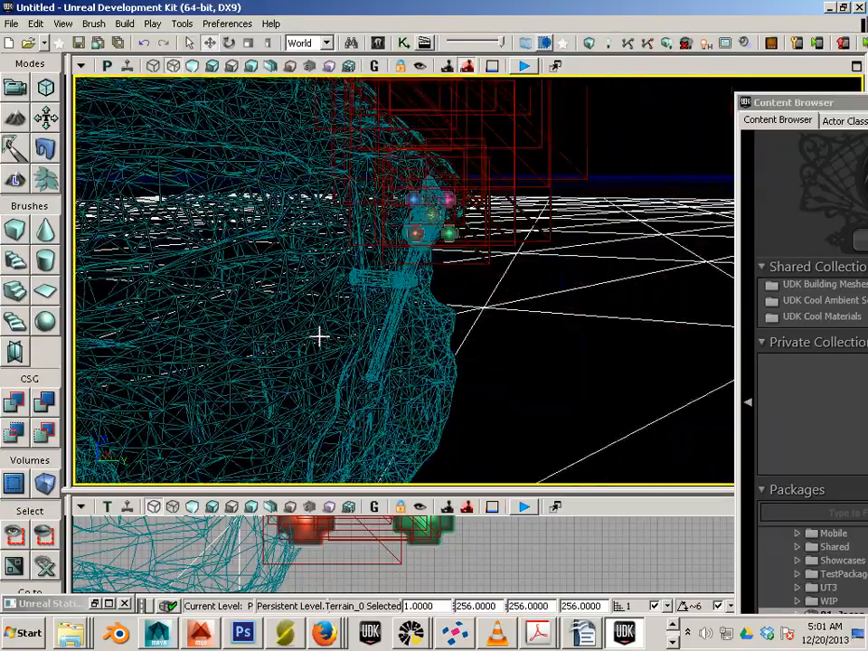
{"action": "left_click_drag", "start_coordinate": [319, 337], "coordinate": [589, 281]}
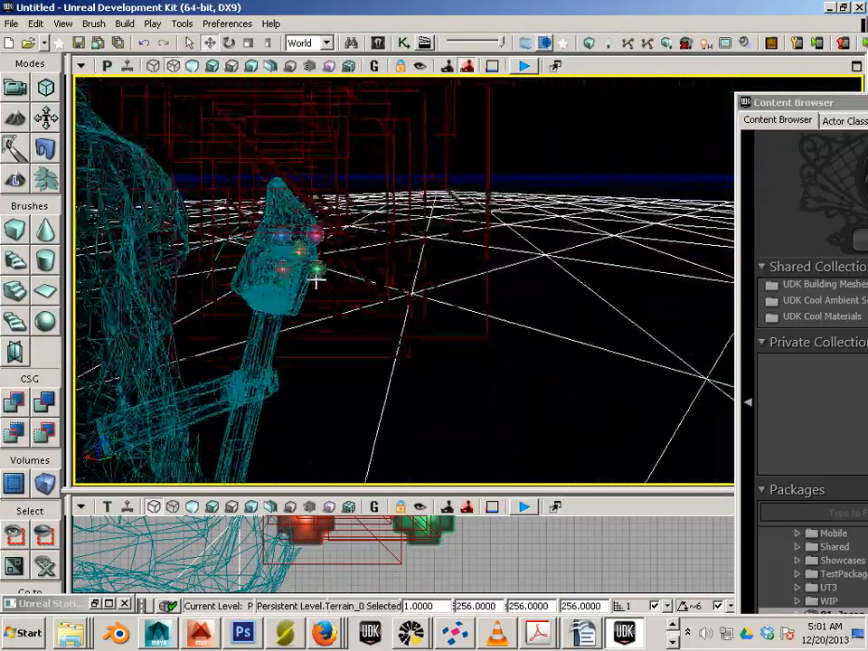
{"action": "left_click", "coordinate": [316, 281]}
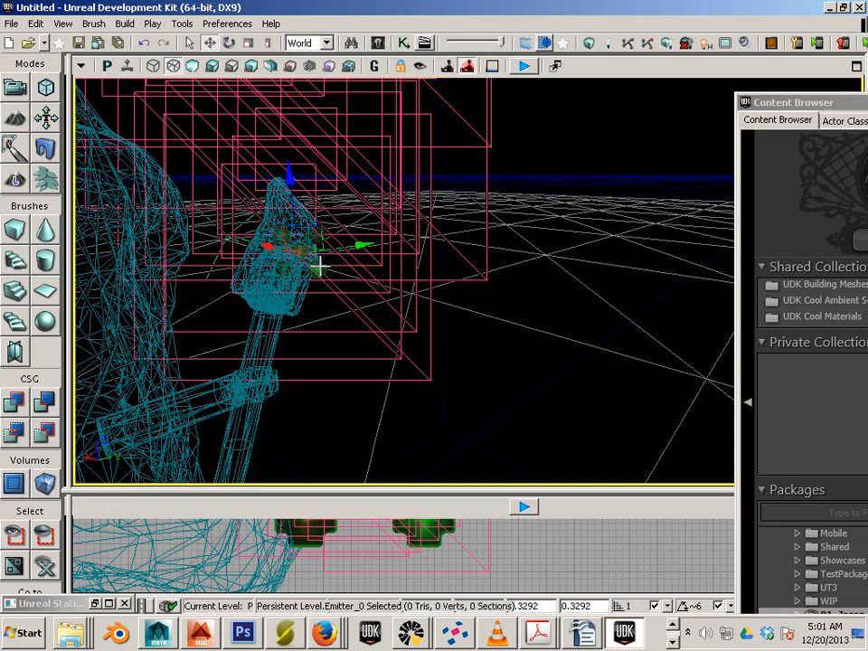
{"action": "double_click", "coordinate": [320, 265]}
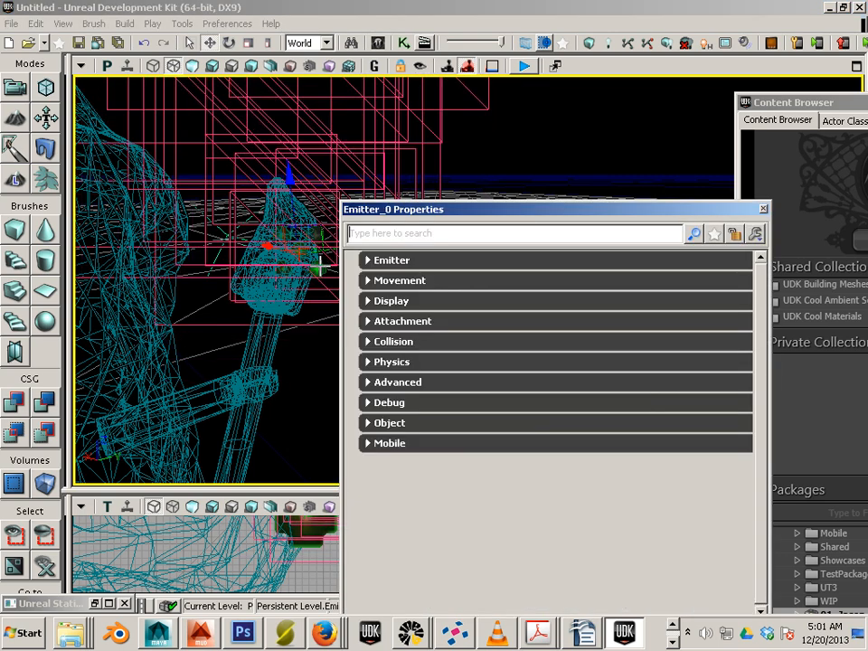
{"action": "left_click", "coordinate": [406, 234]}
{"action": "type", "text": "emi"}
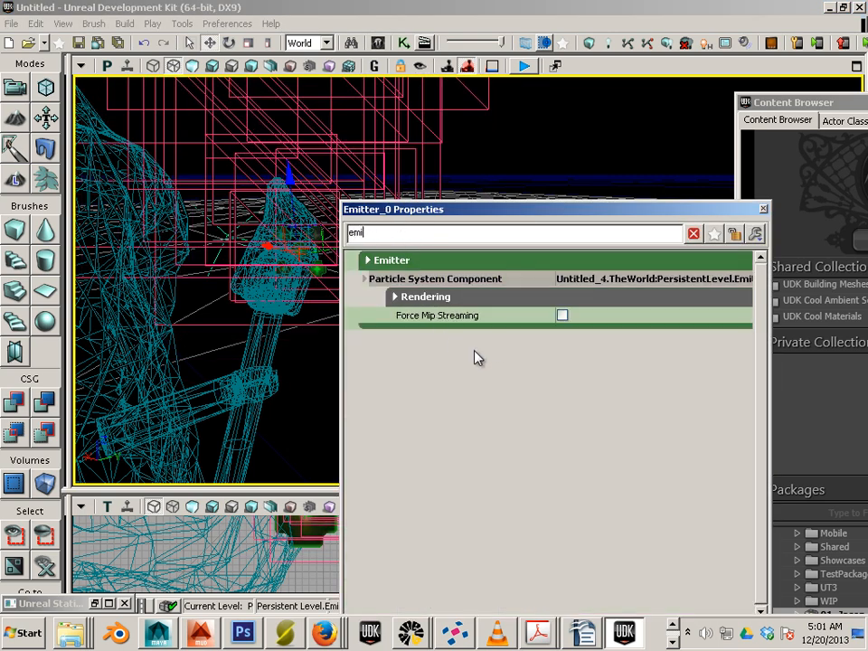
{"action": "left_click", "coordinate": [764, 209]}
- Return the perspective view to Lit mode and examine the torch and its glow on the rock
{"action": "left_click_drag", "start_coordinate": [553, 334], "coordinate": [537, 343]}
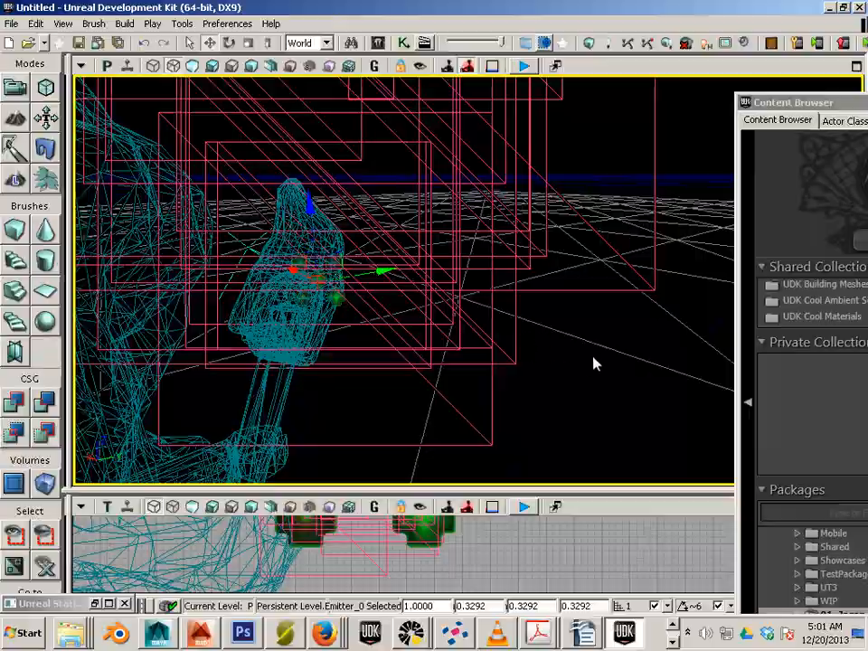
{"action": "left_click_drag", "start_coordinate": [594, 363], "coordinate": [503, 340]}
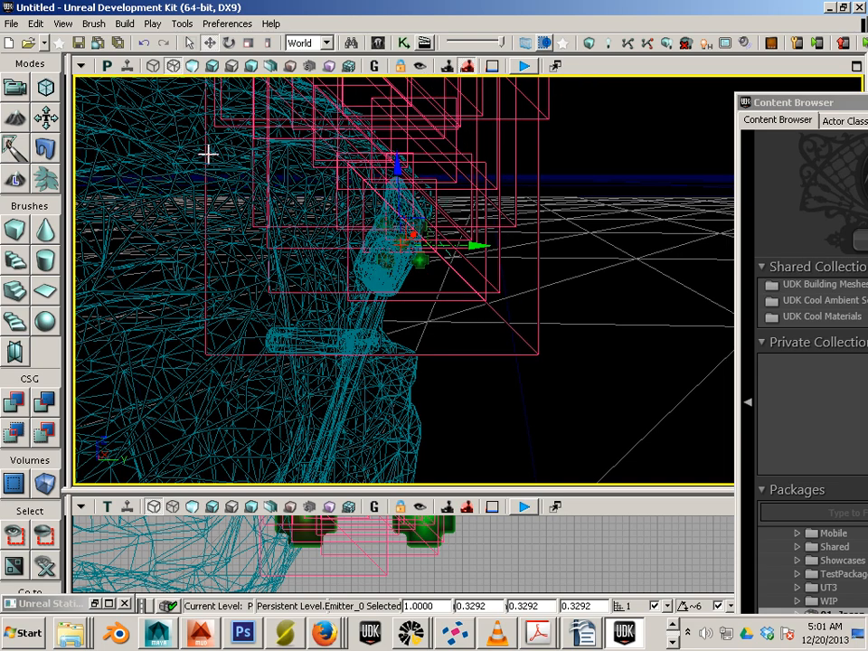
{"action": "mouse_move", "coordinate": [336, 247]}
{"action": "left_mouse_down"}
{"action": "mouse_move", "coordinate": [328, 268]}
{"action": "mouse_move", "coordinate": [336, 247]}
{"action": "left_mouse_up"}
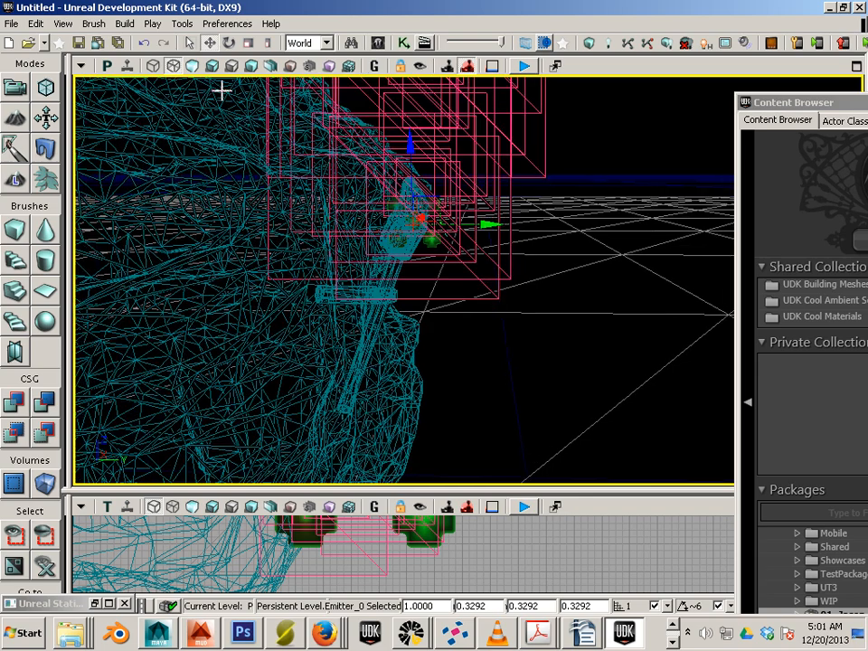
{"action": "left_click", "coordinate": [193, 68]}
{"action": "left_click", "coordinate": [211, 68]}
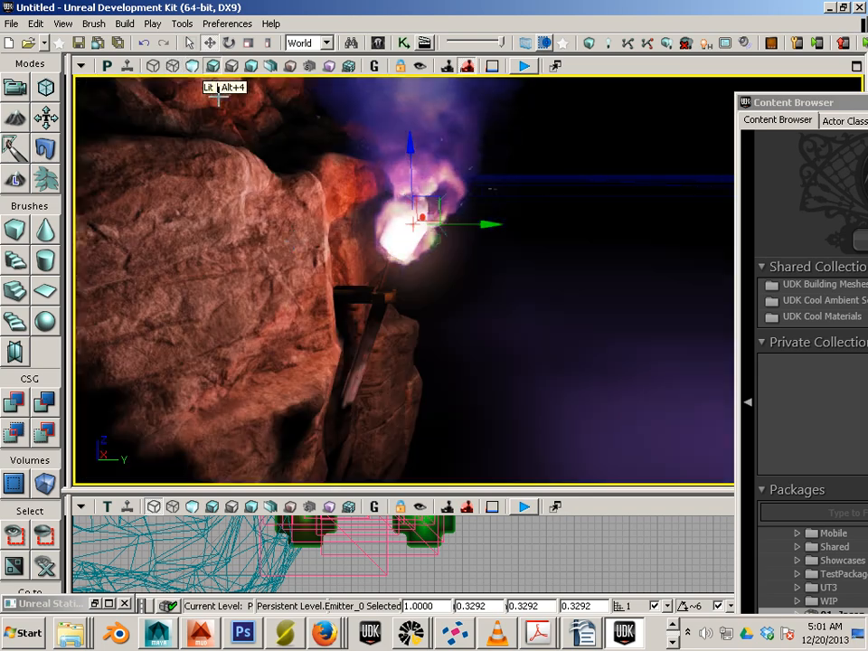
{"action": "left_click_drag", "start_coordinate": [436, 292], "coordinate": [432, 253]}
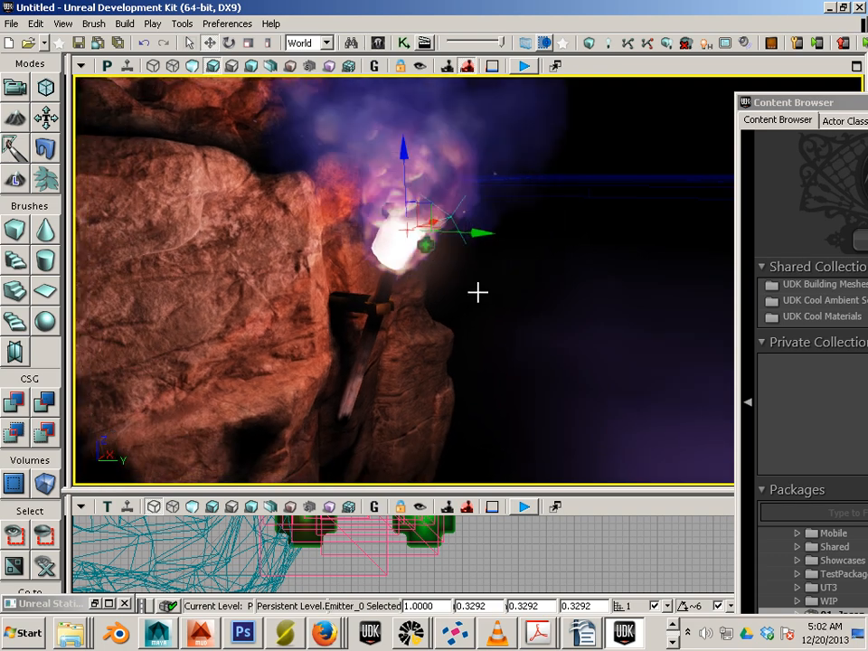
{"action": "left_click", "coordinate": [673, 642]}
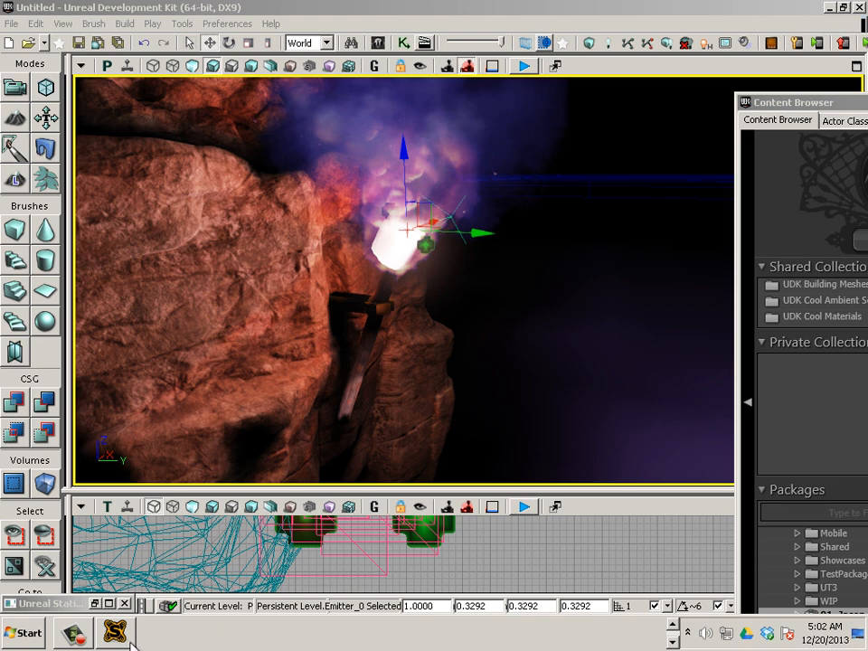
{"action": "left_click", "coordinate": [85, 638]}
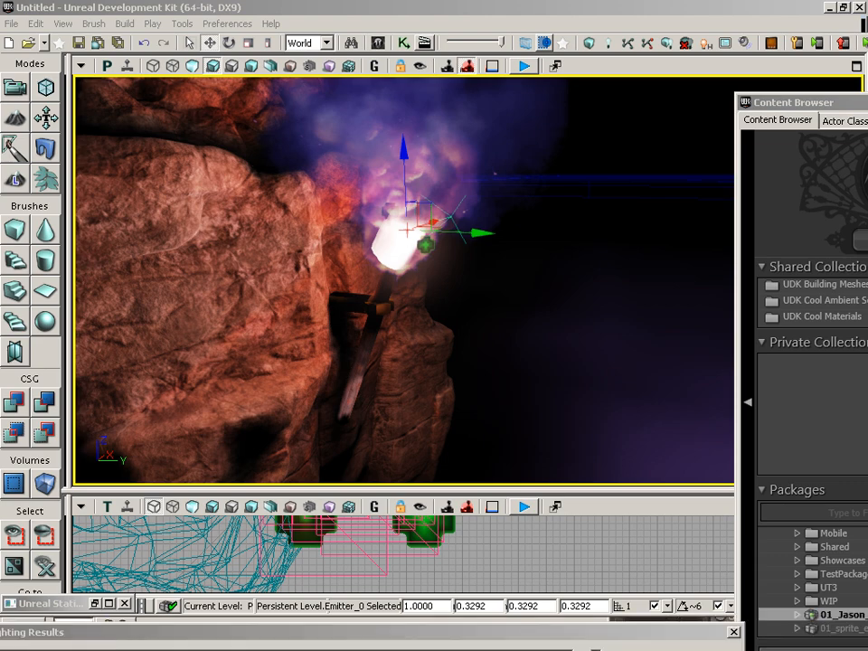